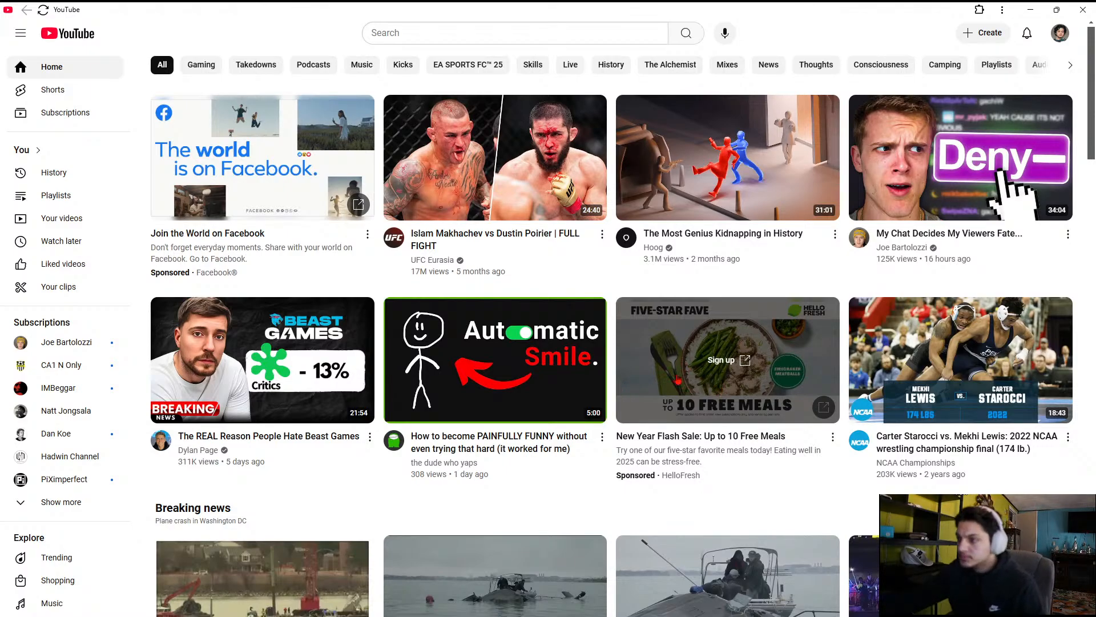
Go live from YouTube's create options to open the live streaming dashboard, and switch to the browser window with OpenArt
mouse_move(745, 610)
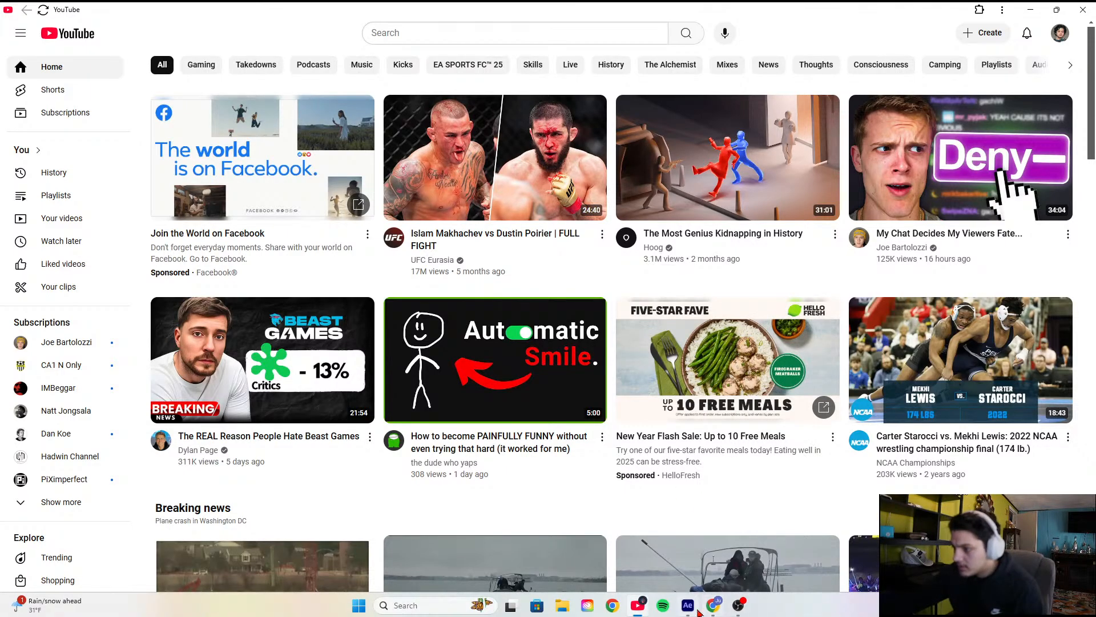
click(982, 33)
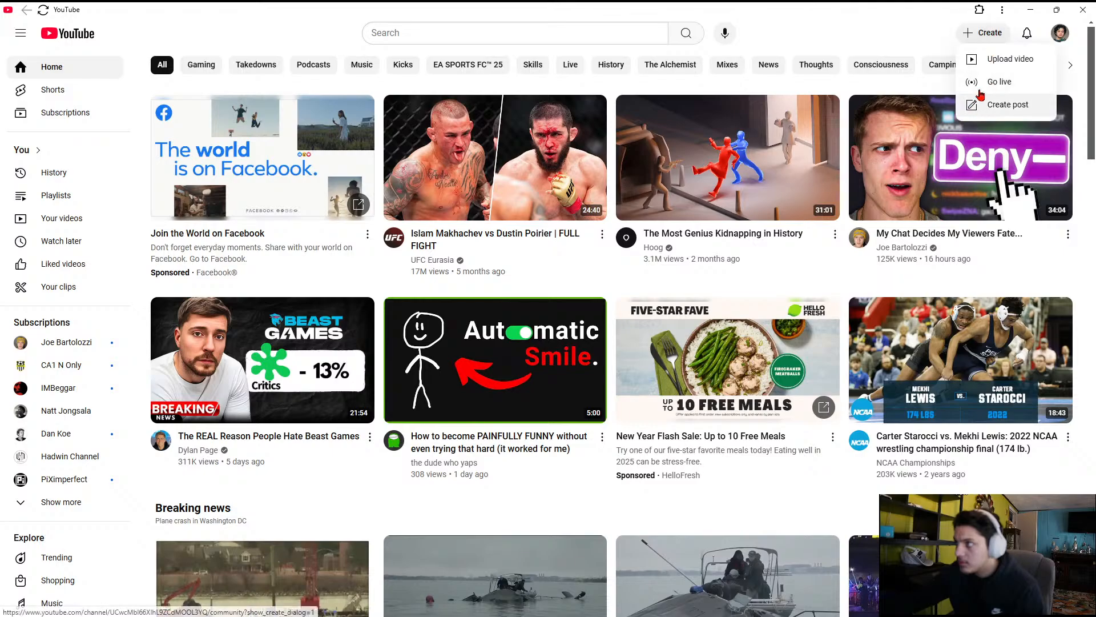
click(981, 95)
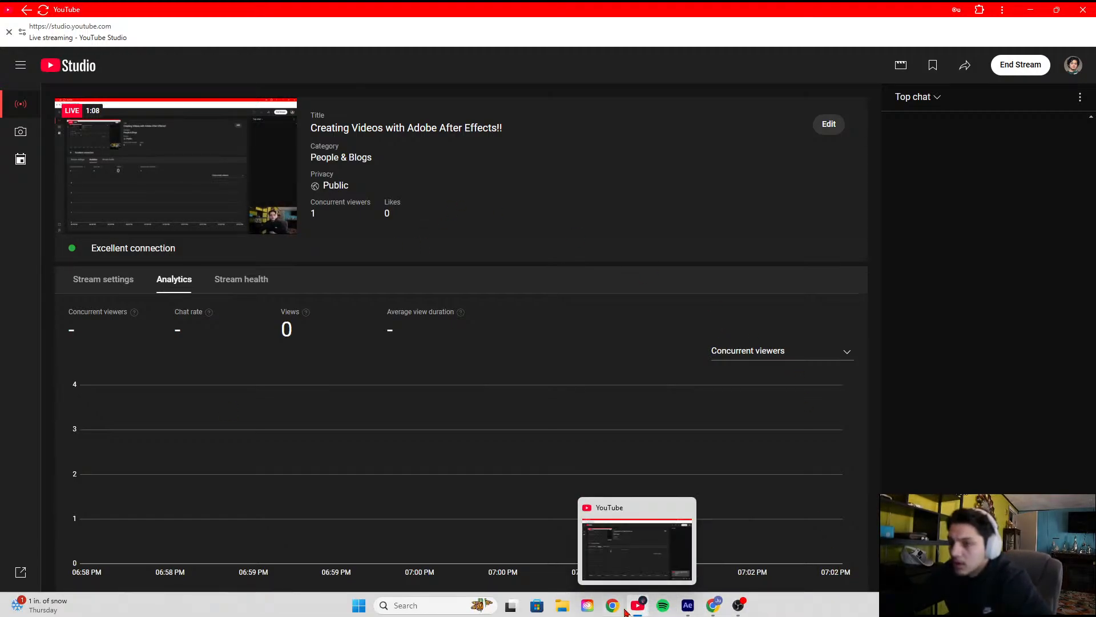
click(710, 608)
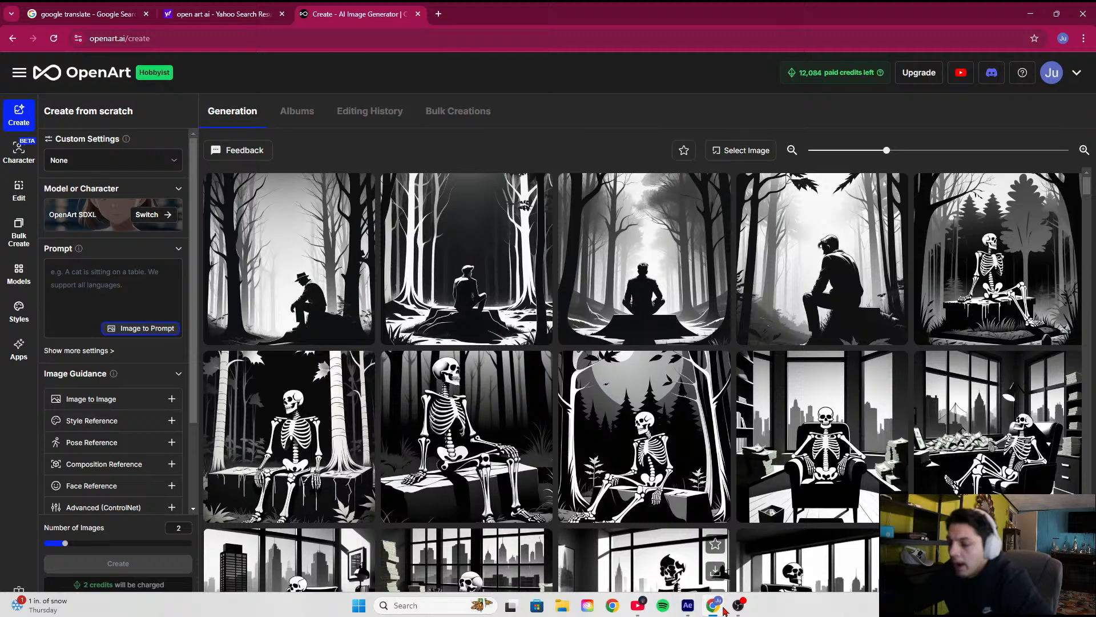
Turn Bluetooth off and on again and reconnect the WH-1000XM5 headphones
mouse_move(740, 609)
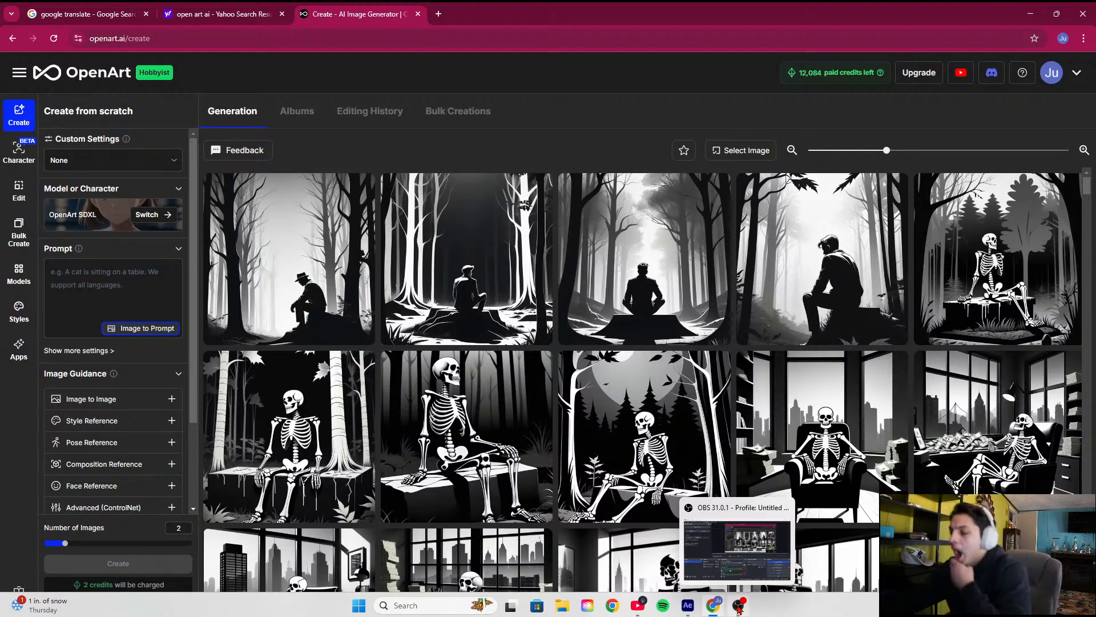
click(1019, 605)
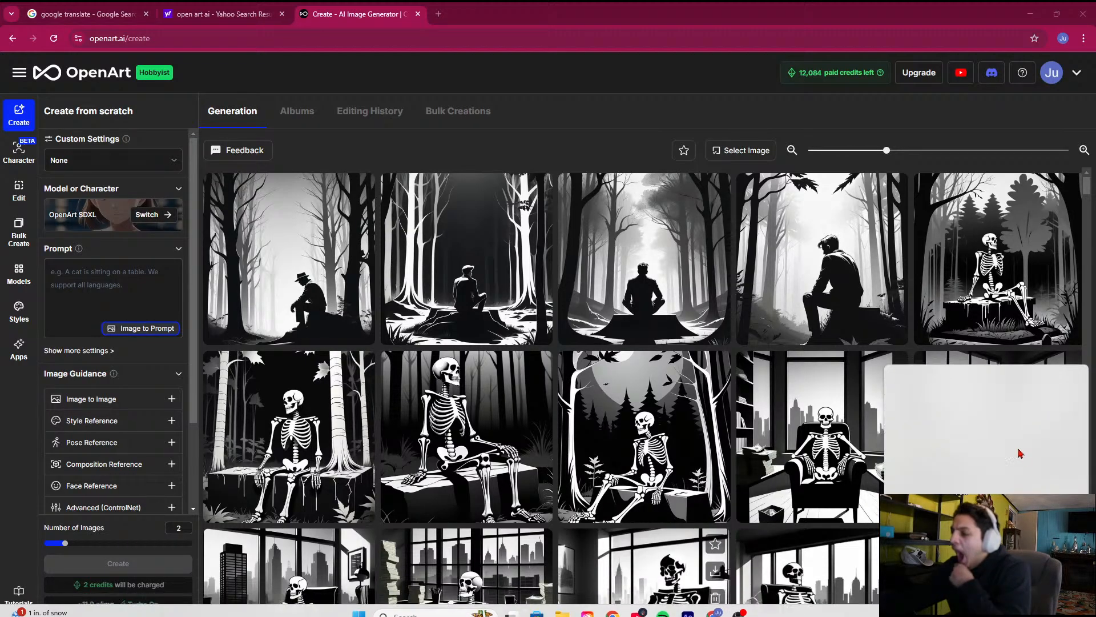
click(1001, 390)
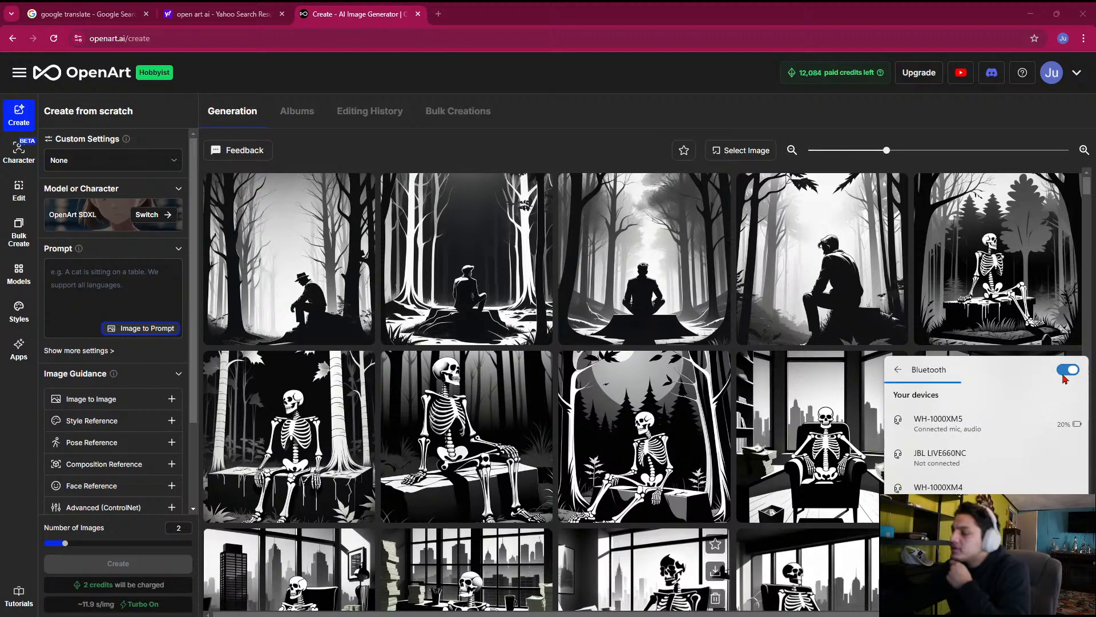
click(1065, 374)
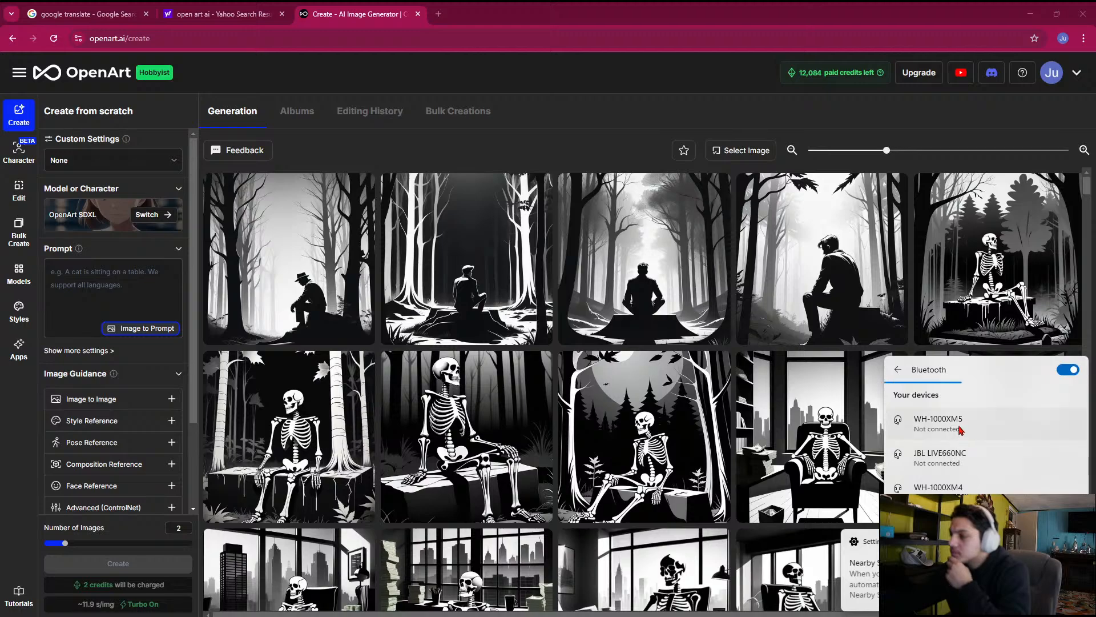
click(960, 430)
click(980, 457)
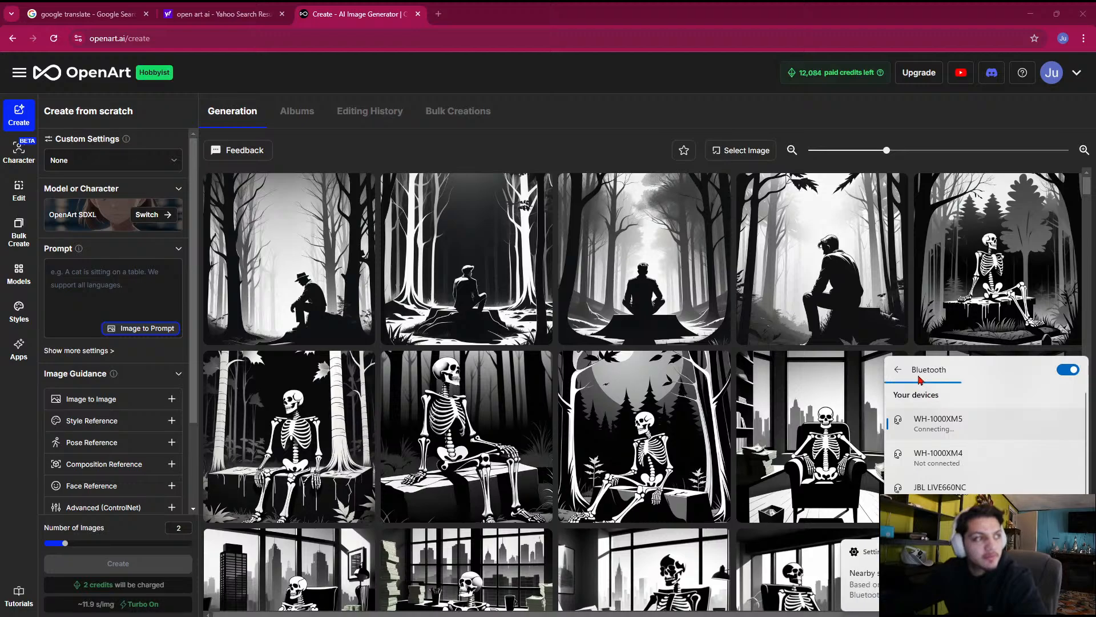
Disconnect the WH-1000XM5 headphones and close the Bluetooth device list
click(971, 422)
click(1027, 451)
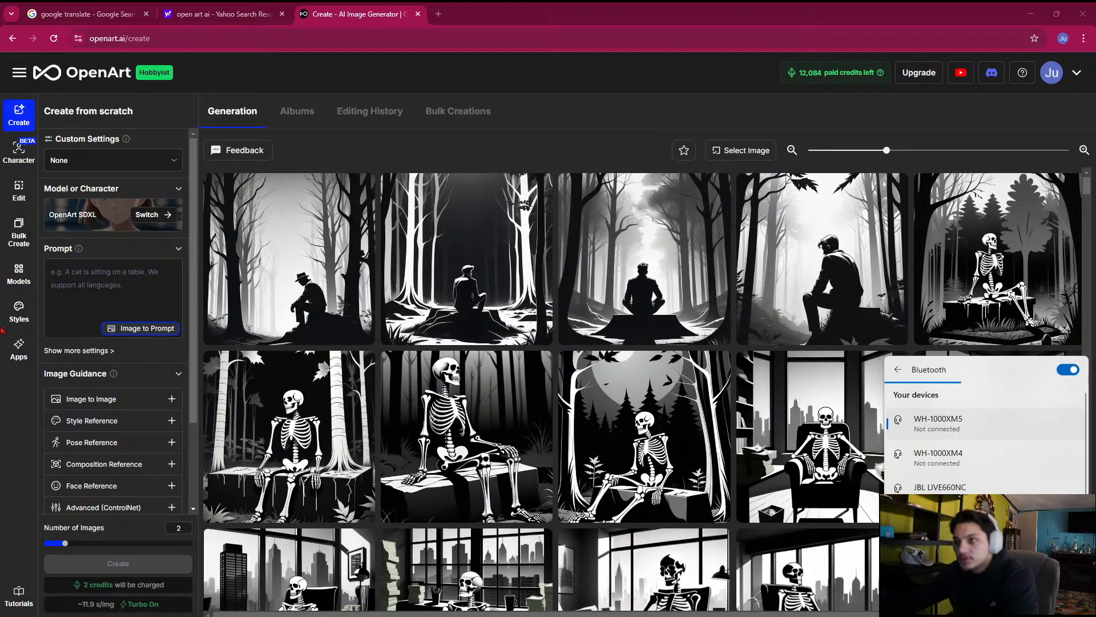
click(360, 149)
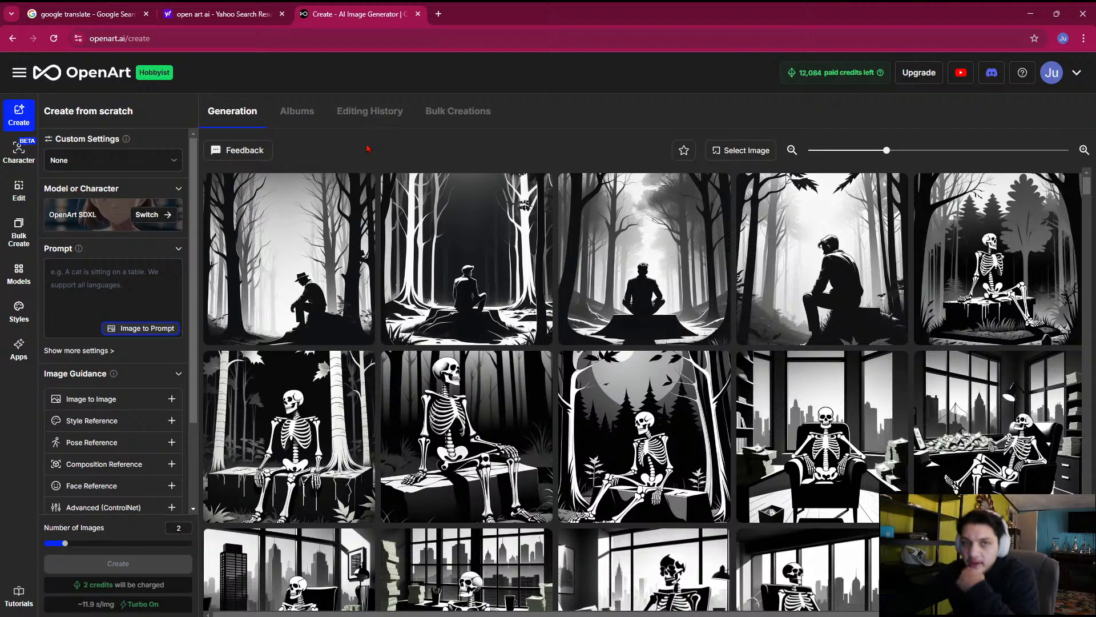
Switch to OBS, check the Desktop Audio and Mic/Aux levels in the Audio Mixer, and return to OpenArt
mouse_move(457, 613)
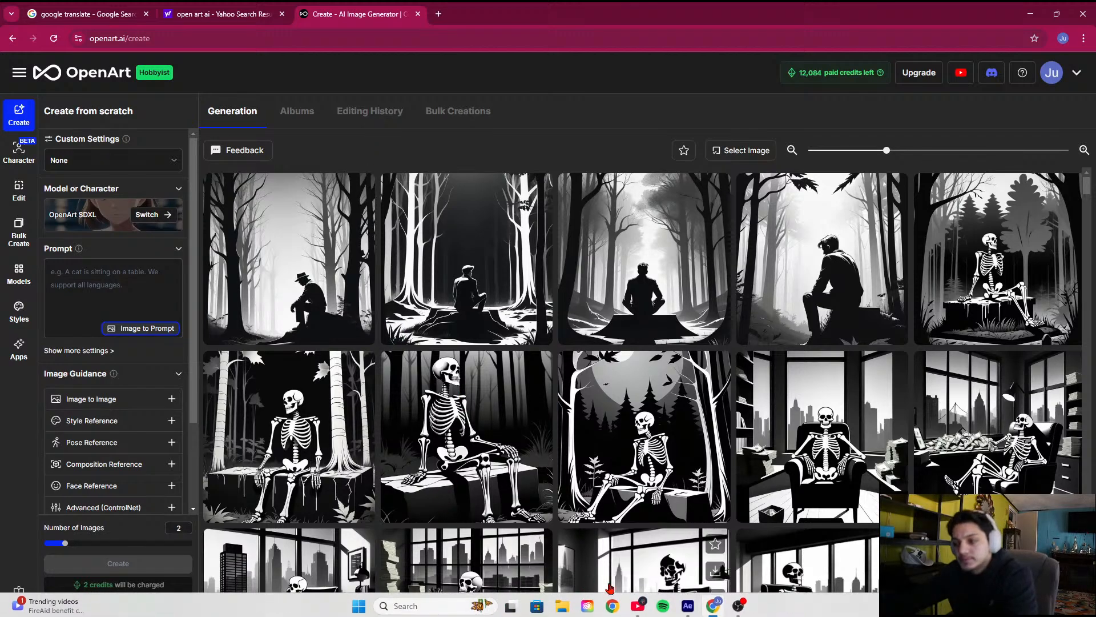
mouse_move(687, 606)
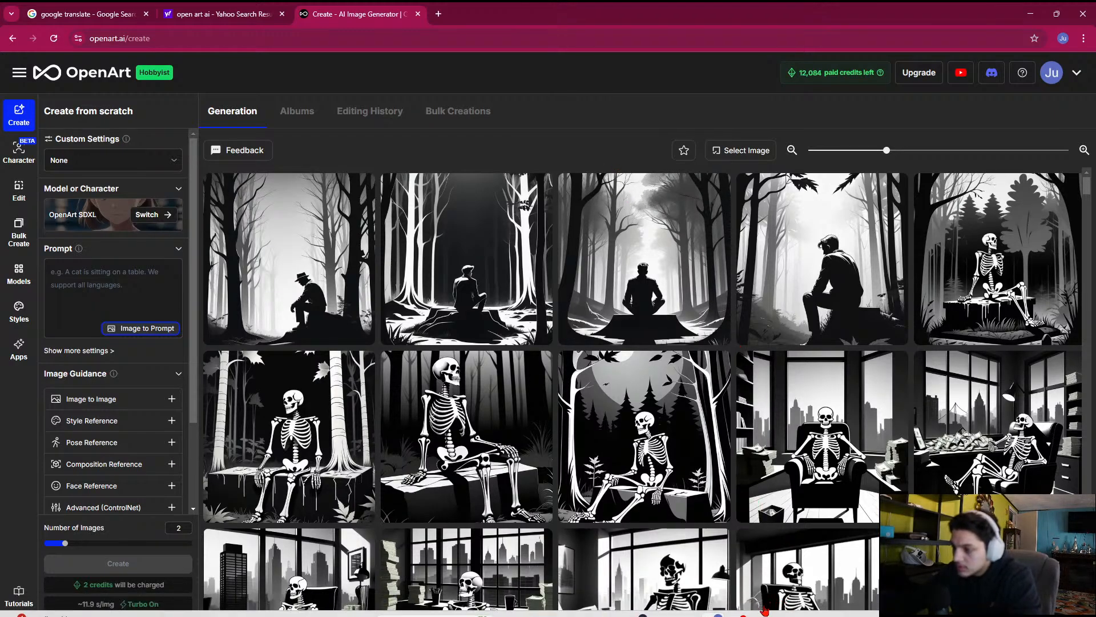
click(739, 609)
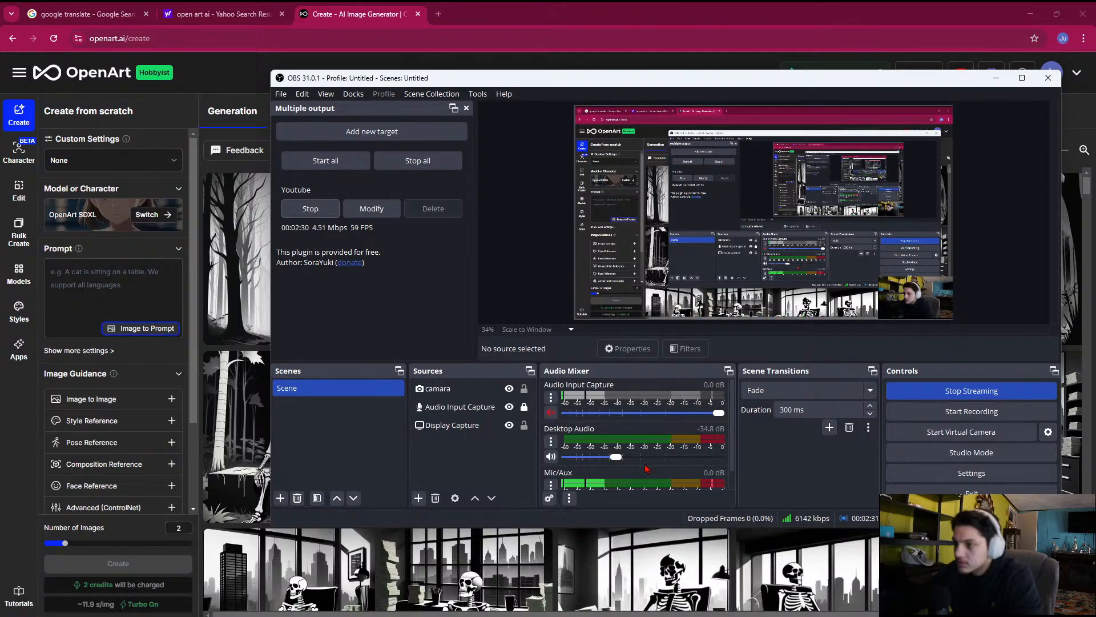
scroll(645, 465, down, 1)
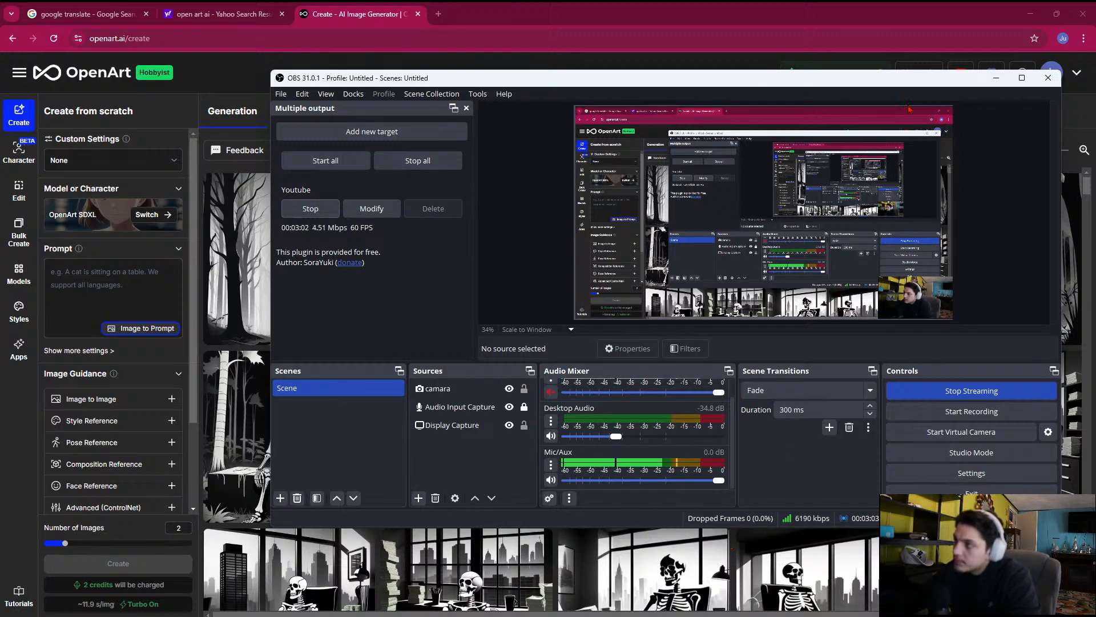
click(996, 77)
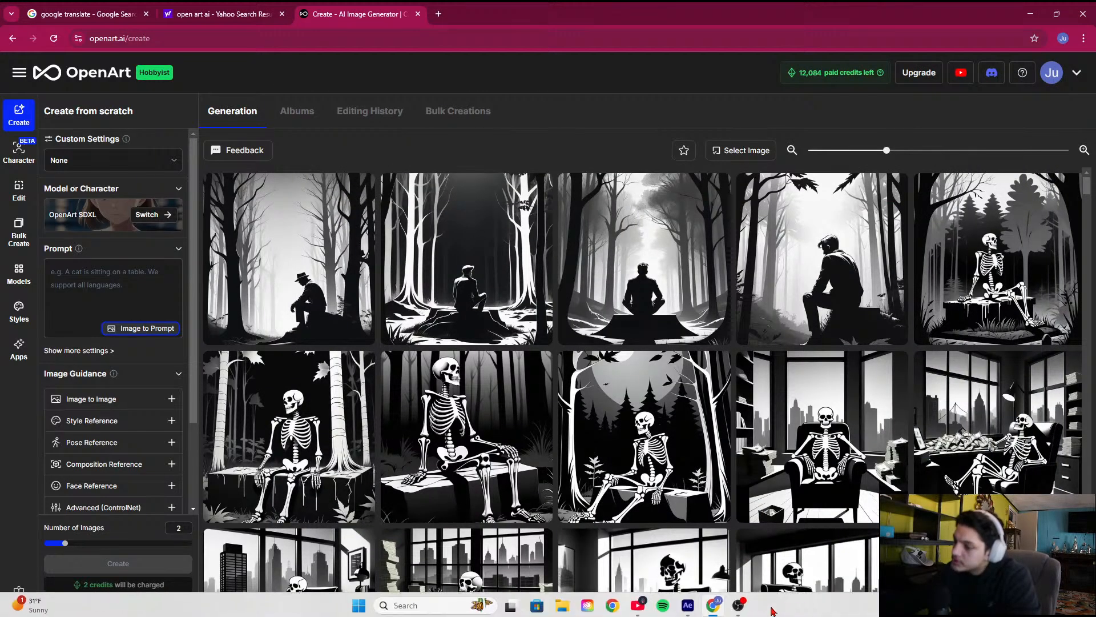
click(737, 607)
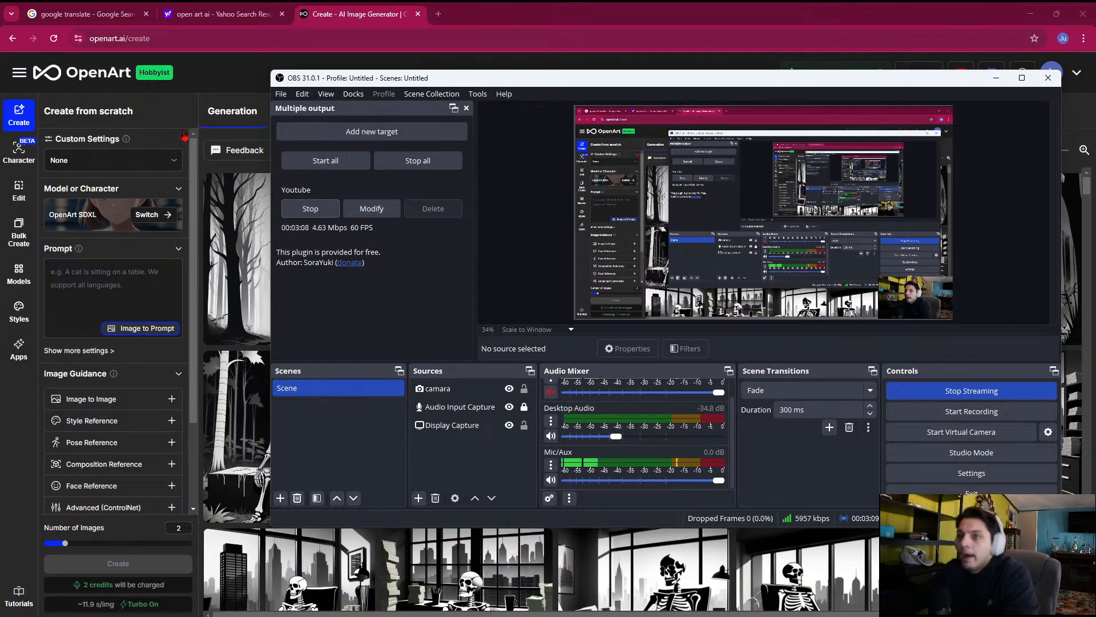
click(234, 77)
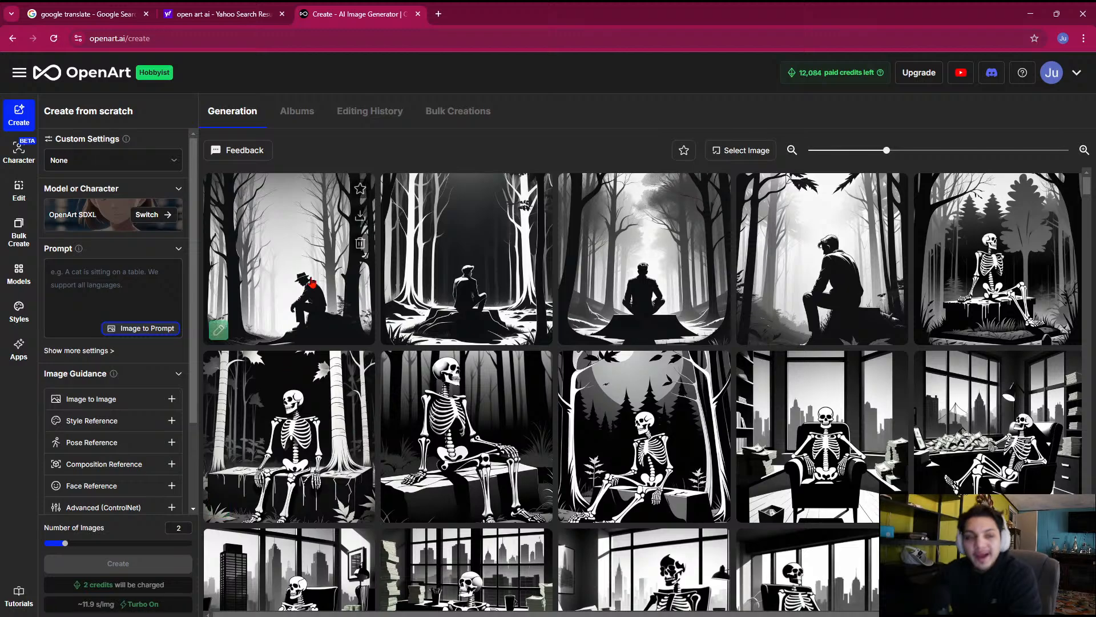
Copy the full prompt of the image with the hatted man sitting in the forest into the new image's prompt
click(313, 282)
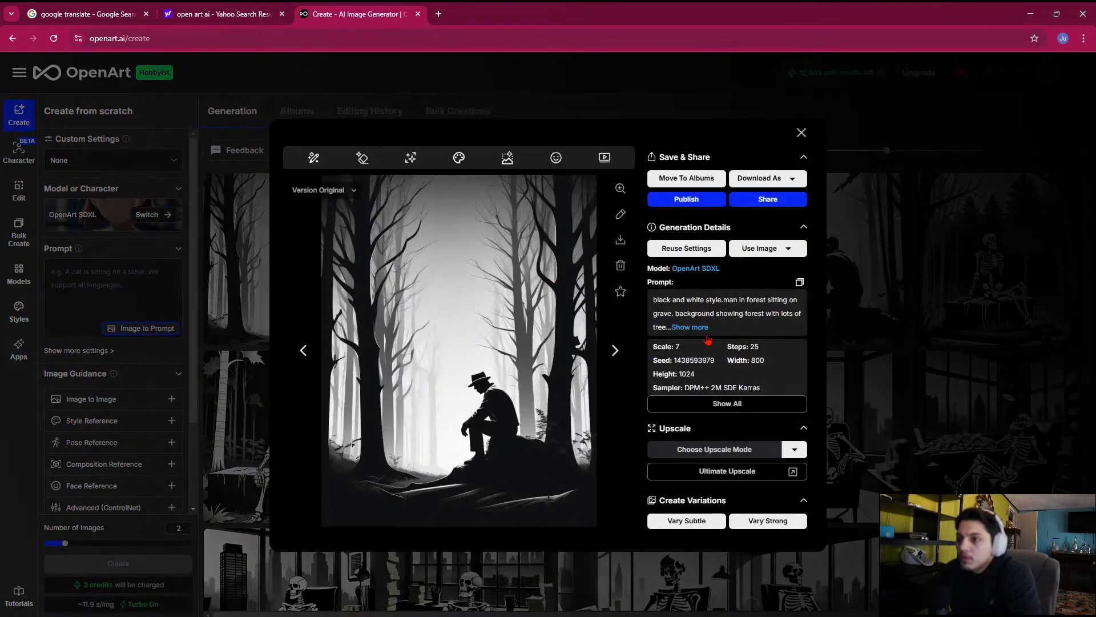
click(689, 327)
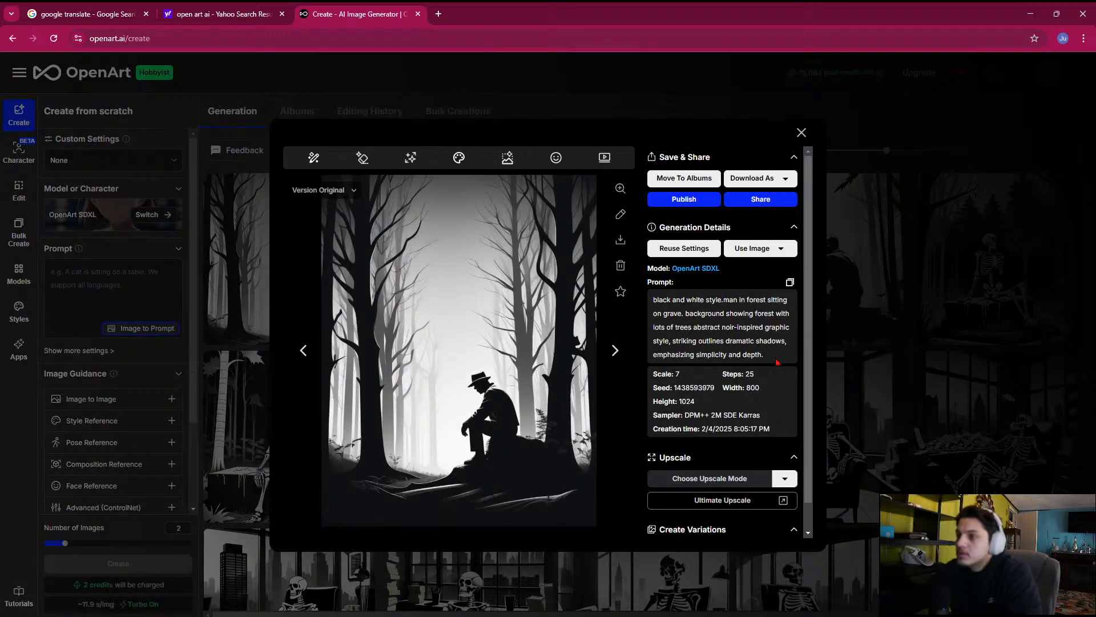
drag(778, 362, 654, 294)
key(ctrl+c)
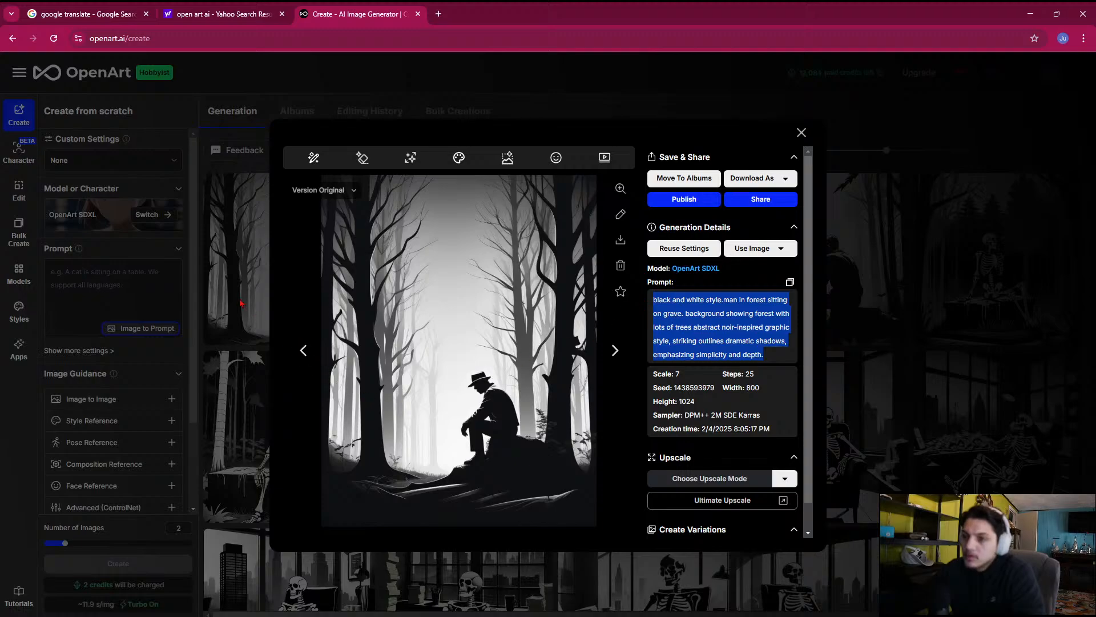
click(199, 221)
click(127, 275)
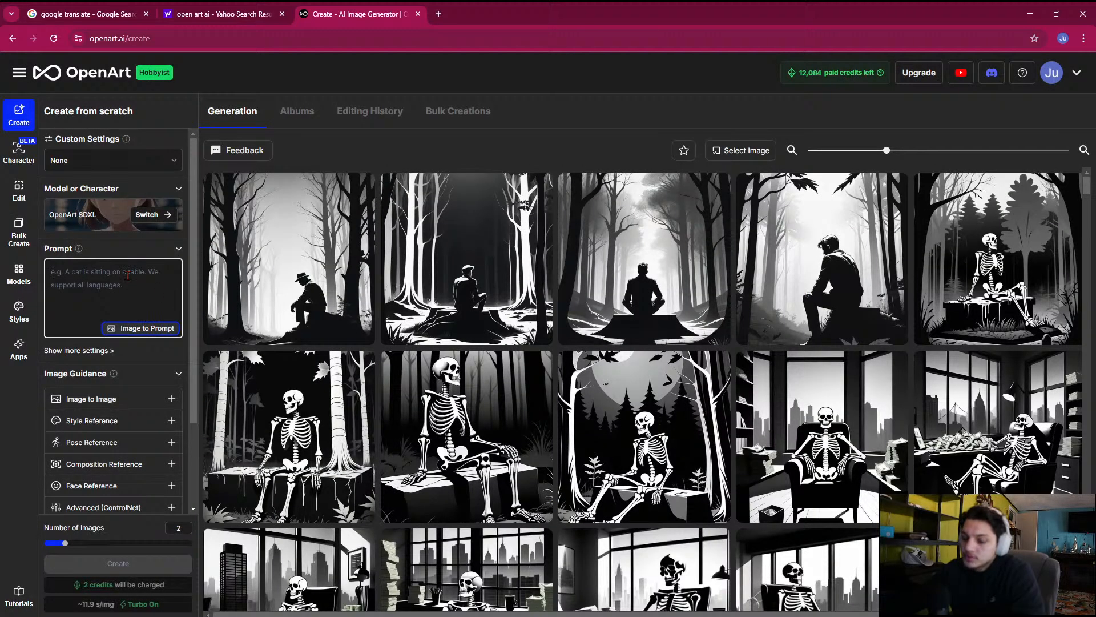
key(ctrl+v)
Set the output aspect ratio of the new image to Landscape
scroll(140, 381, down, 3)
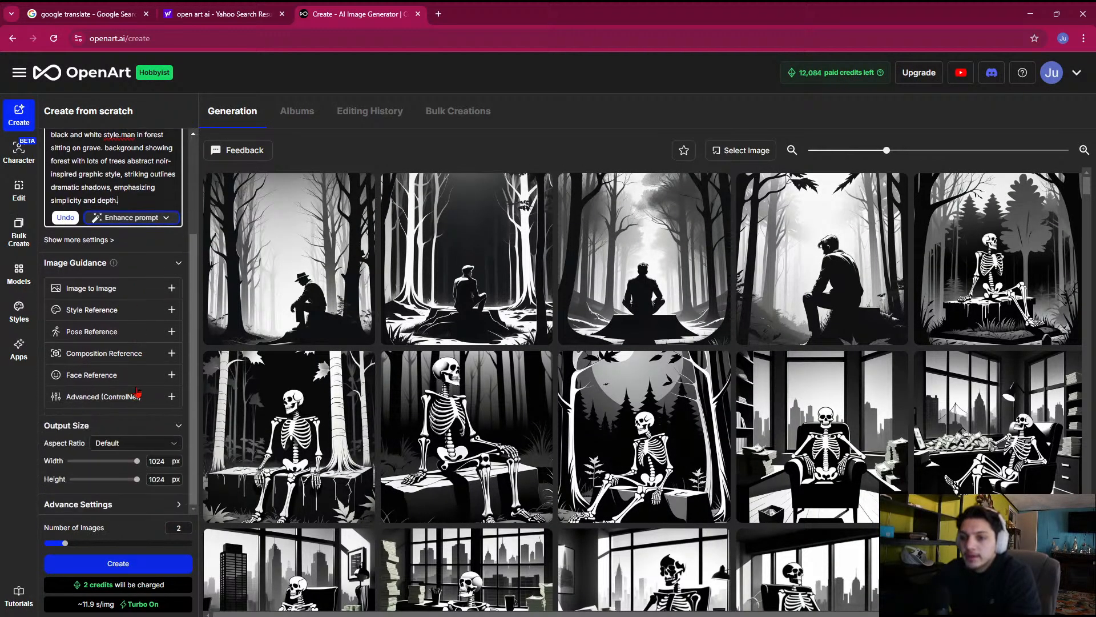
click(147, 451)
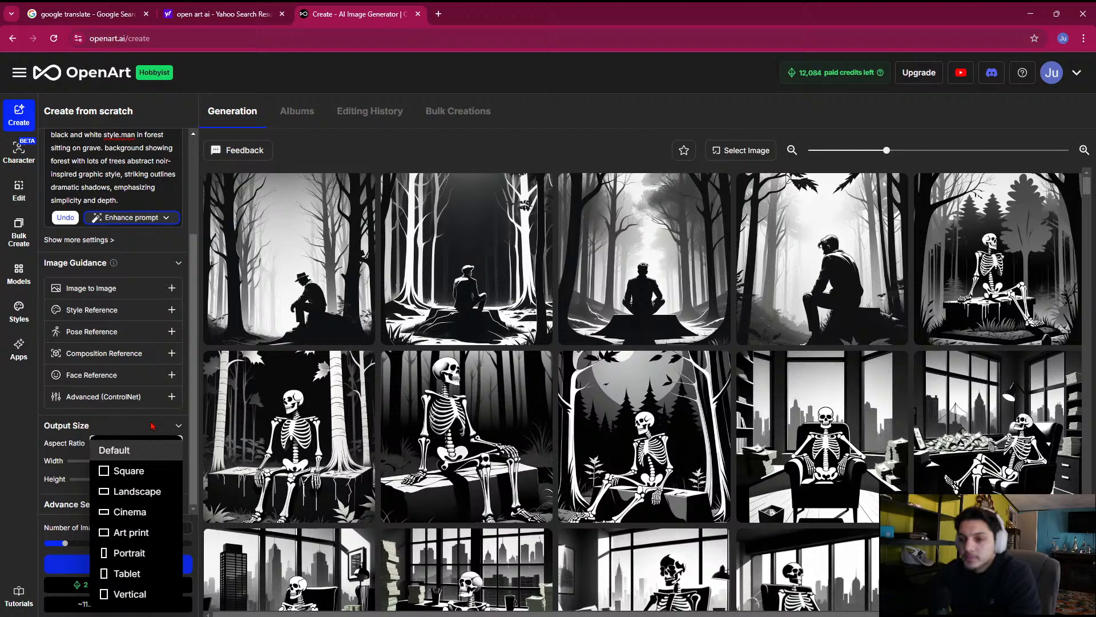
click(143, 492)
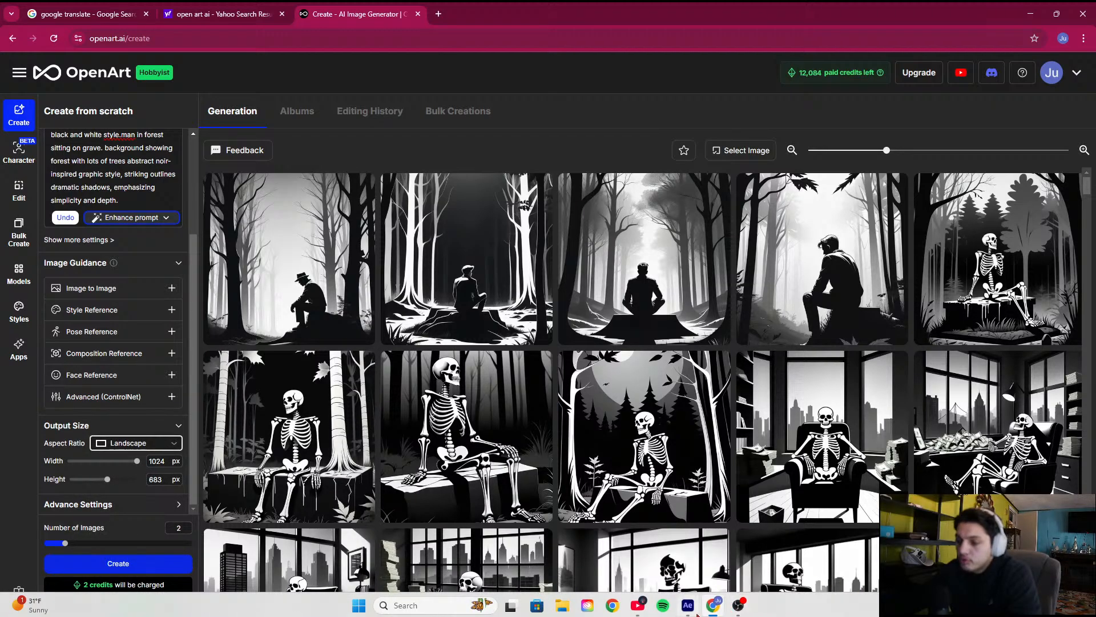
Switch to After Effects, preview the human purpose beta composition around 1:48, and check the system's Bluetooth connection
click(689, 606)
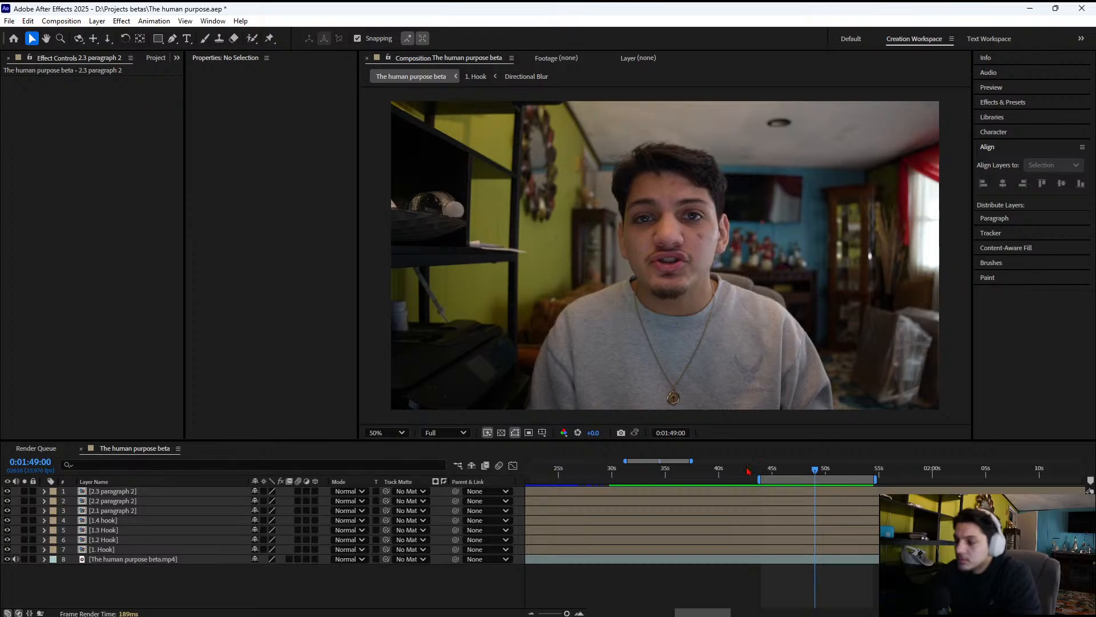
drag(691, 461, 673, 479)
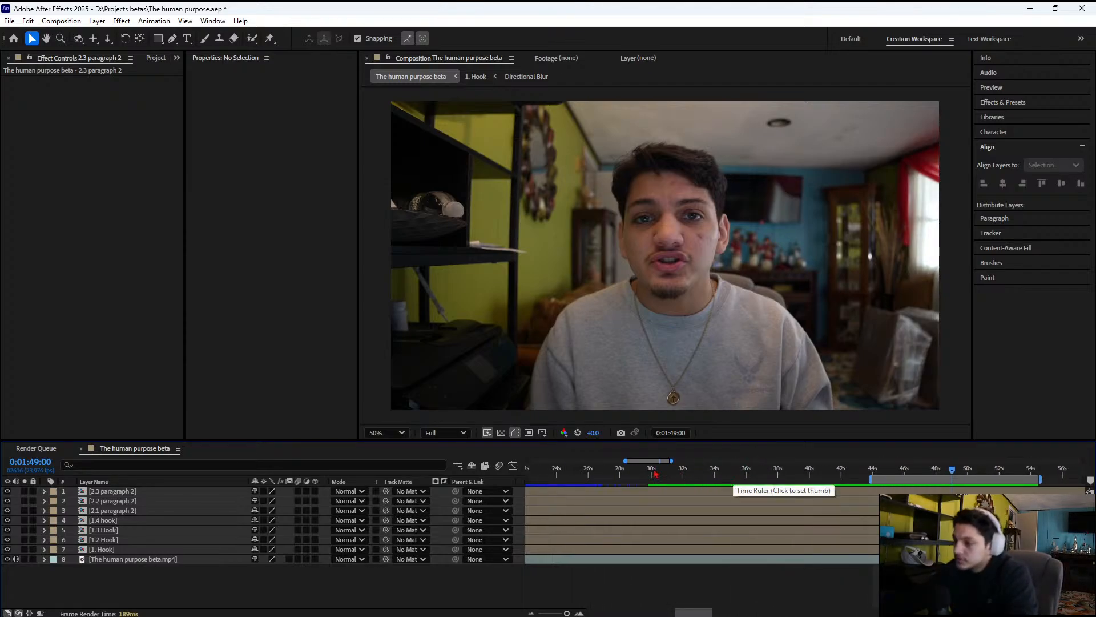
drag(648, 462, 668, 465)
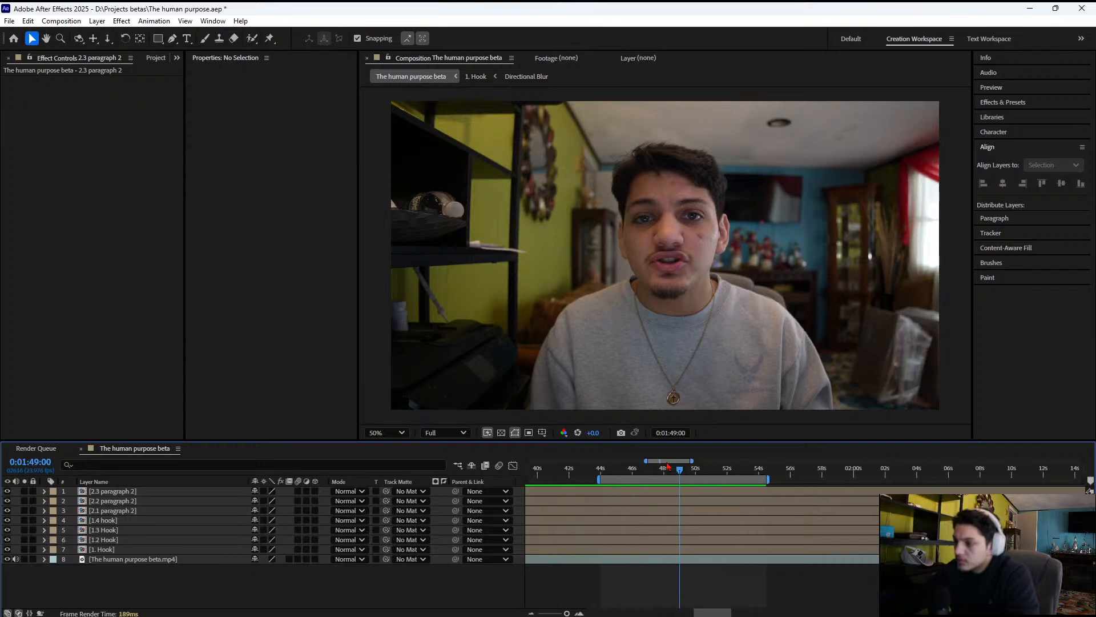
key(space)
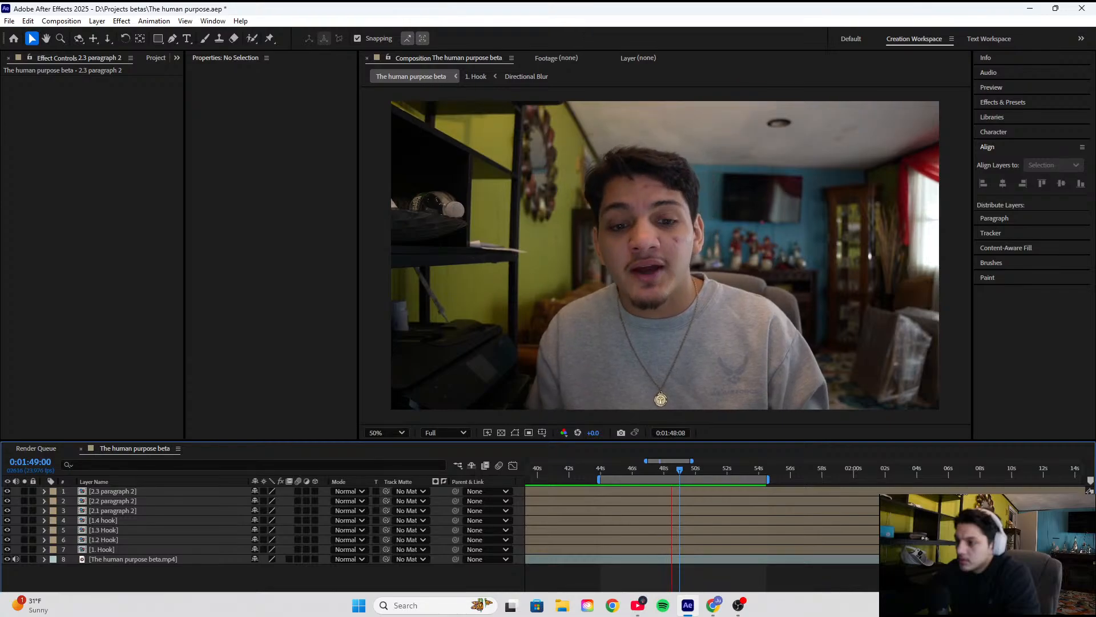
key(space)
click(1017, 603)
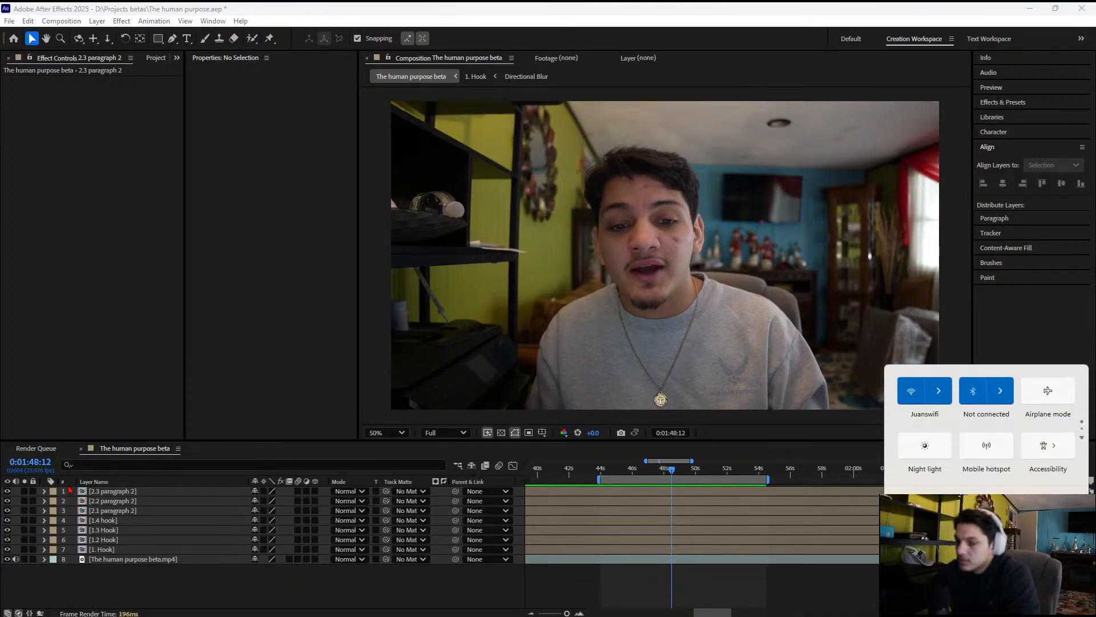
click(15, 562)
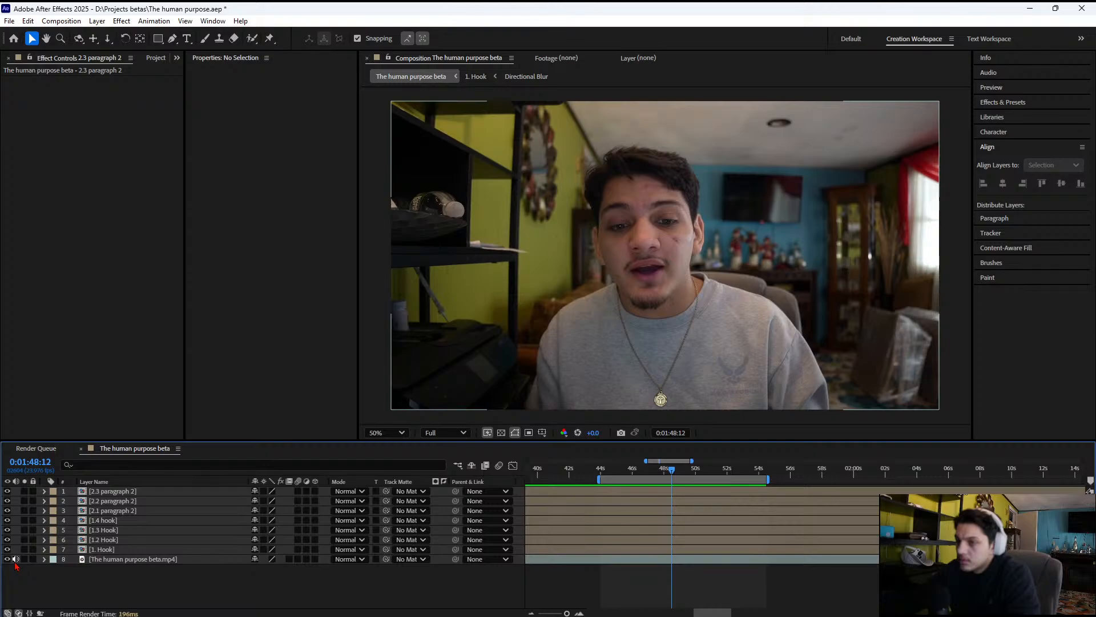
Save the human purpose project and restart After Effects from Creative Cloud Desktop
key(ctrl+s)
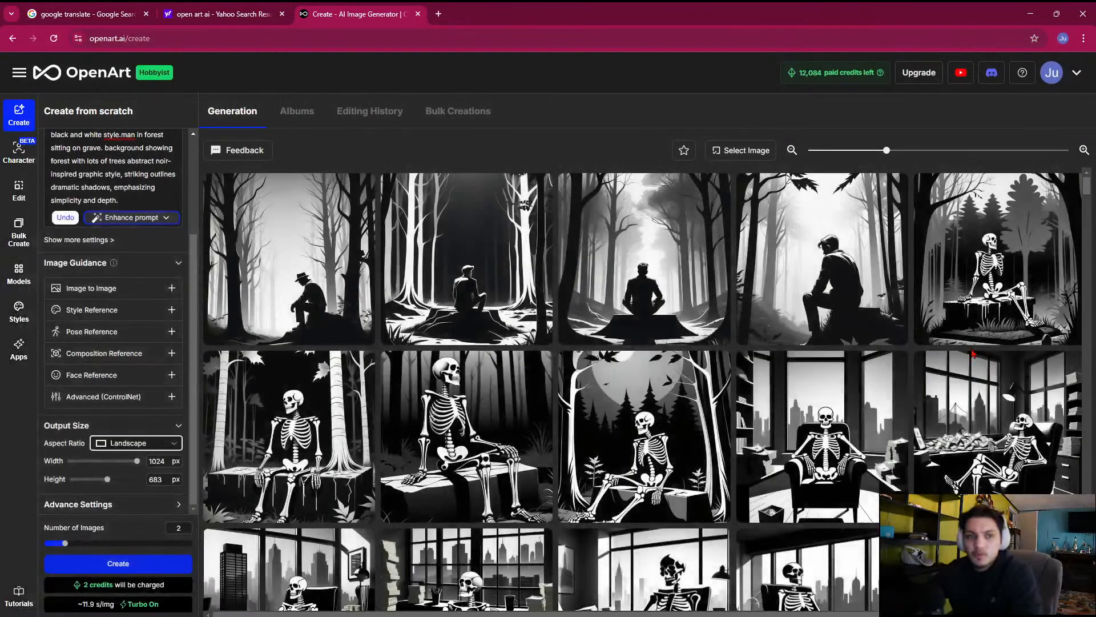
mouse_move(702, 611)
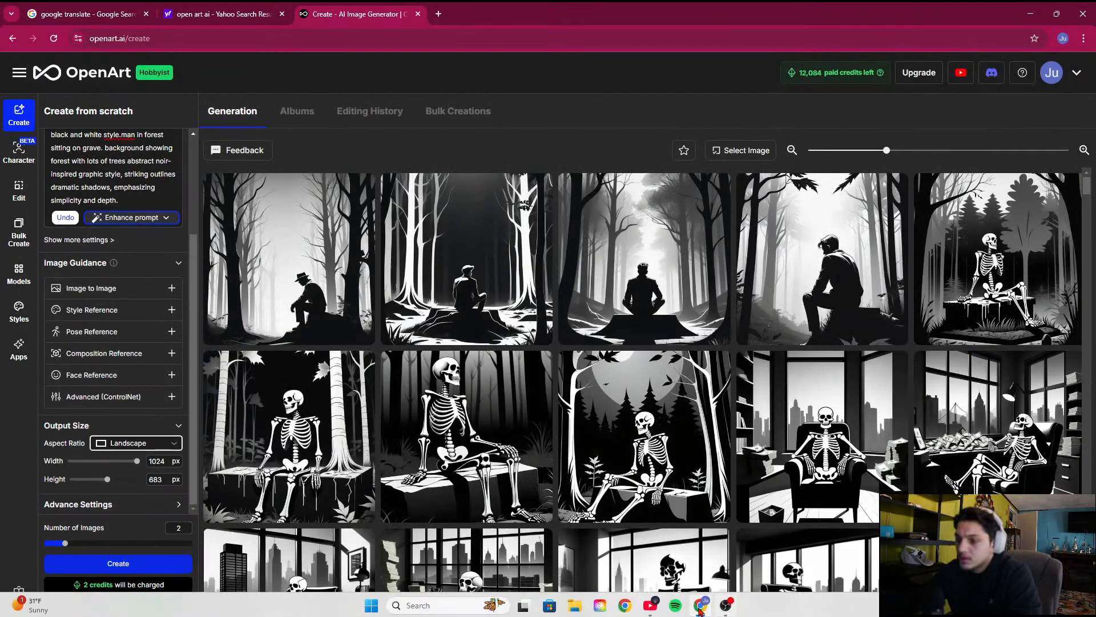
click(599, 609)
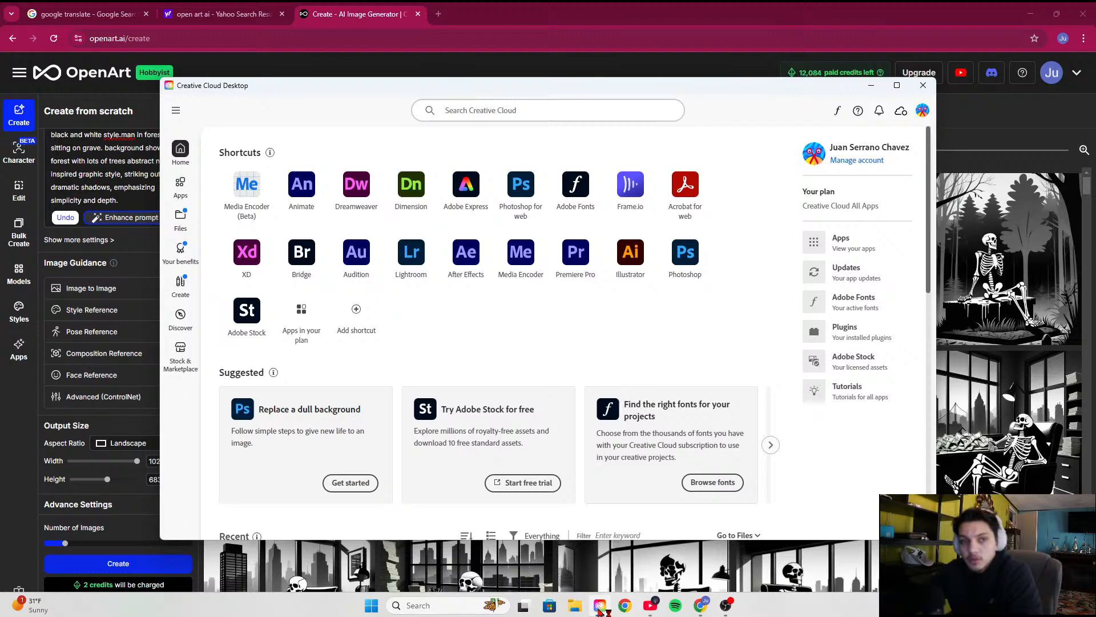
click(475, 261)
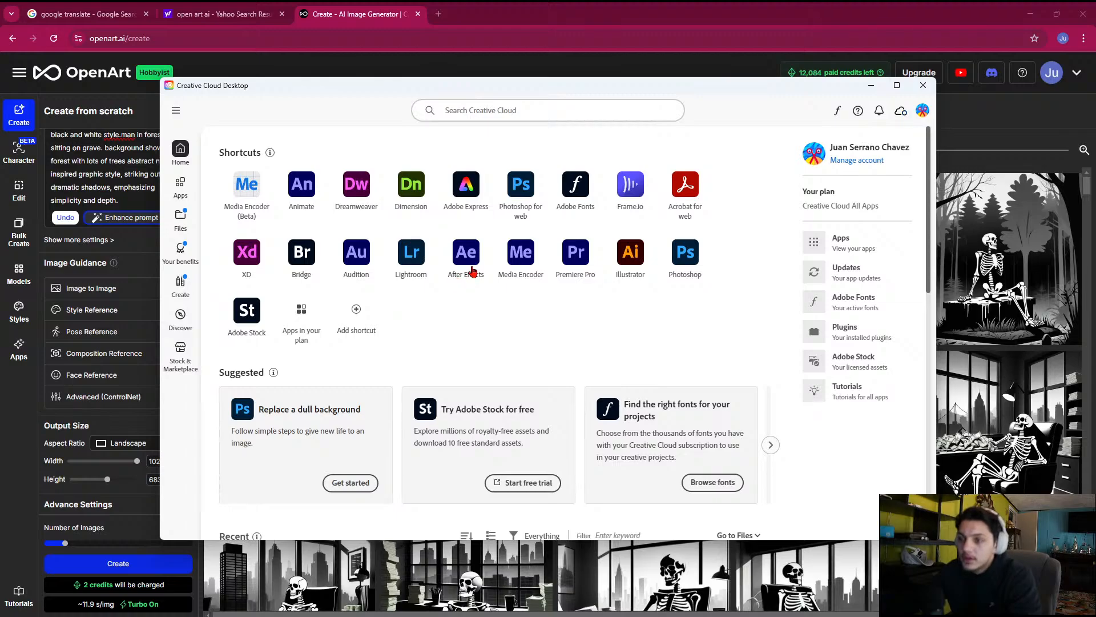
Launch After Effects, reopen The human purpose project, and preview The human purpose beta composition from around 1:48
click(467, 263)
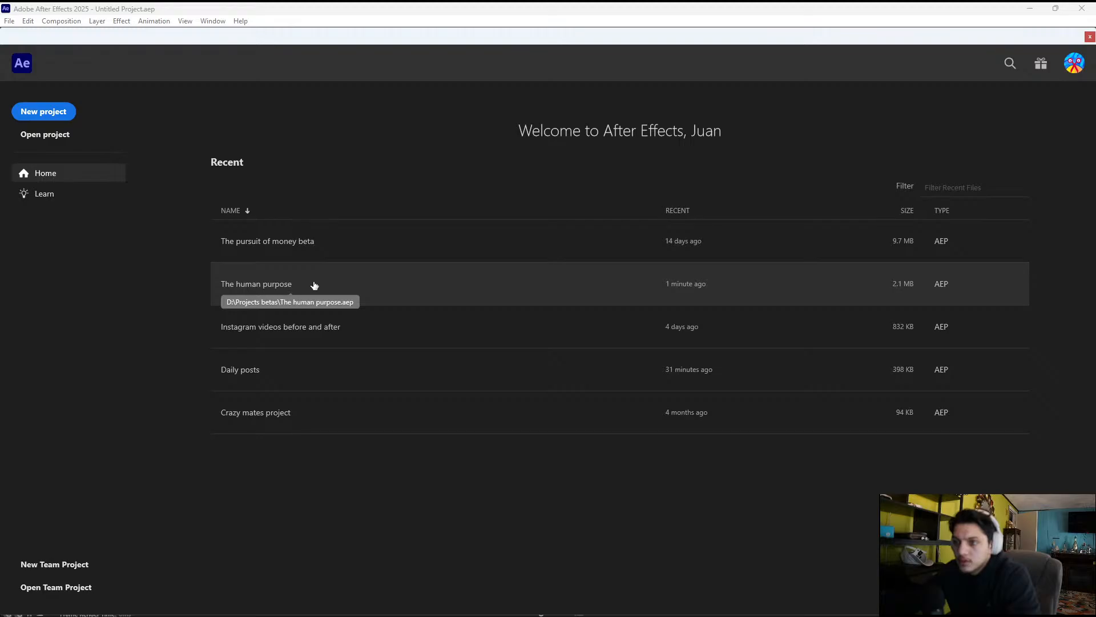
click(480, 286)
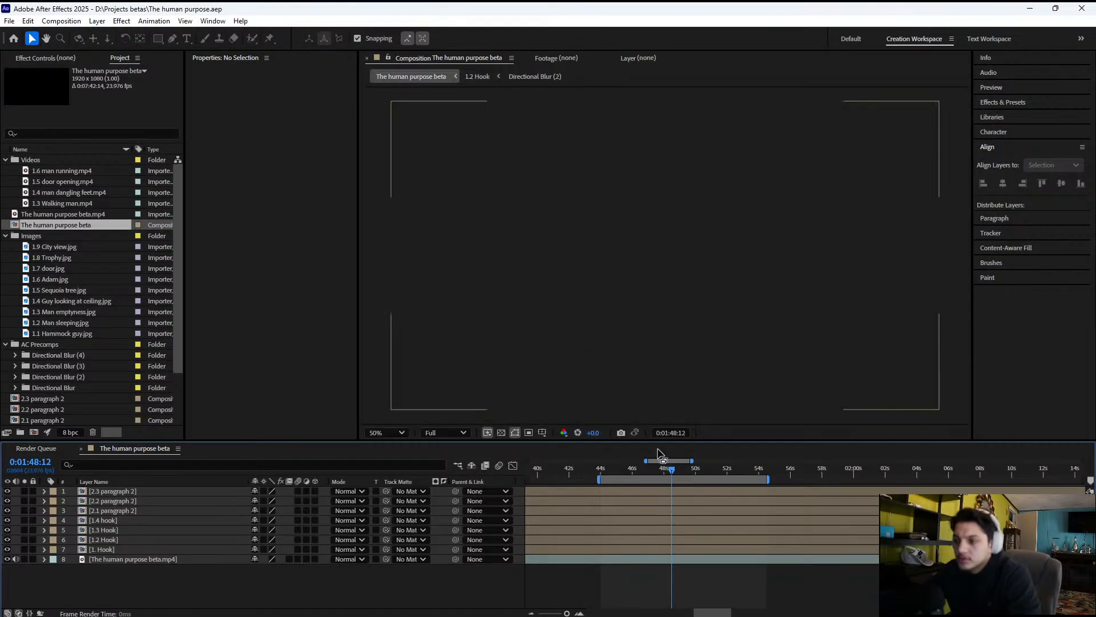
key(space)
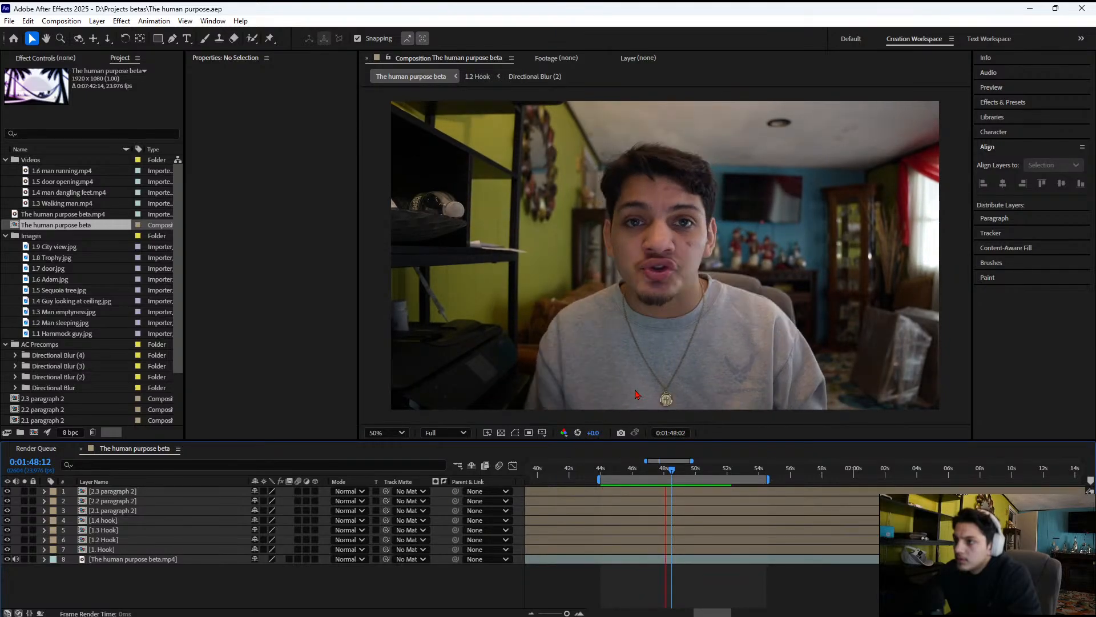
Look through the system's paired Bluetooth devices for the headphones and return to the quick settings
click(1016, 605)
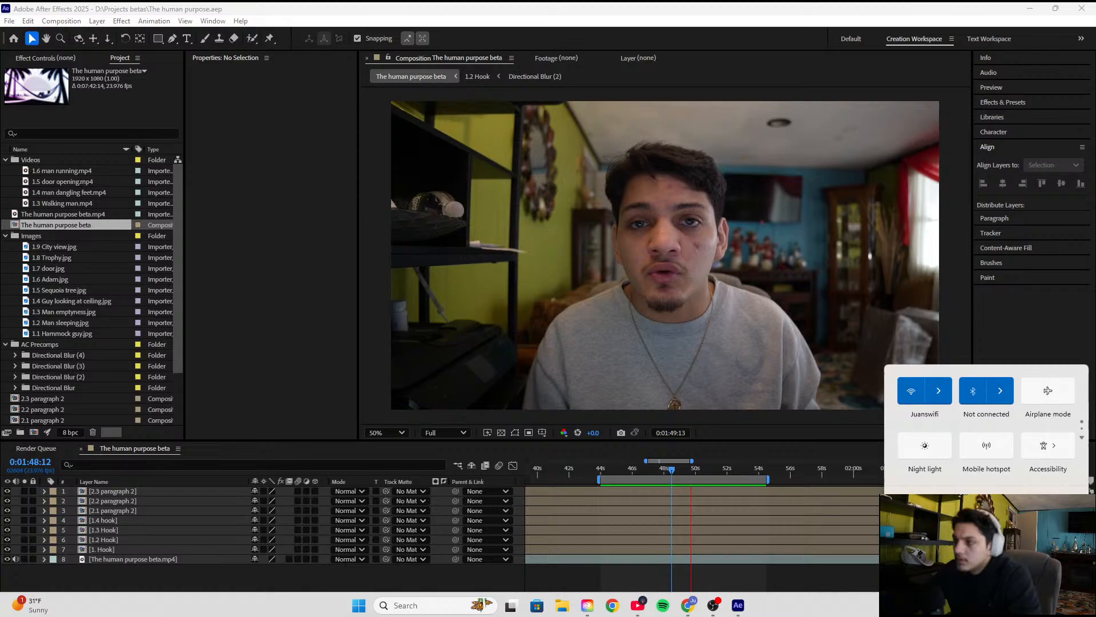
click(994, 393)
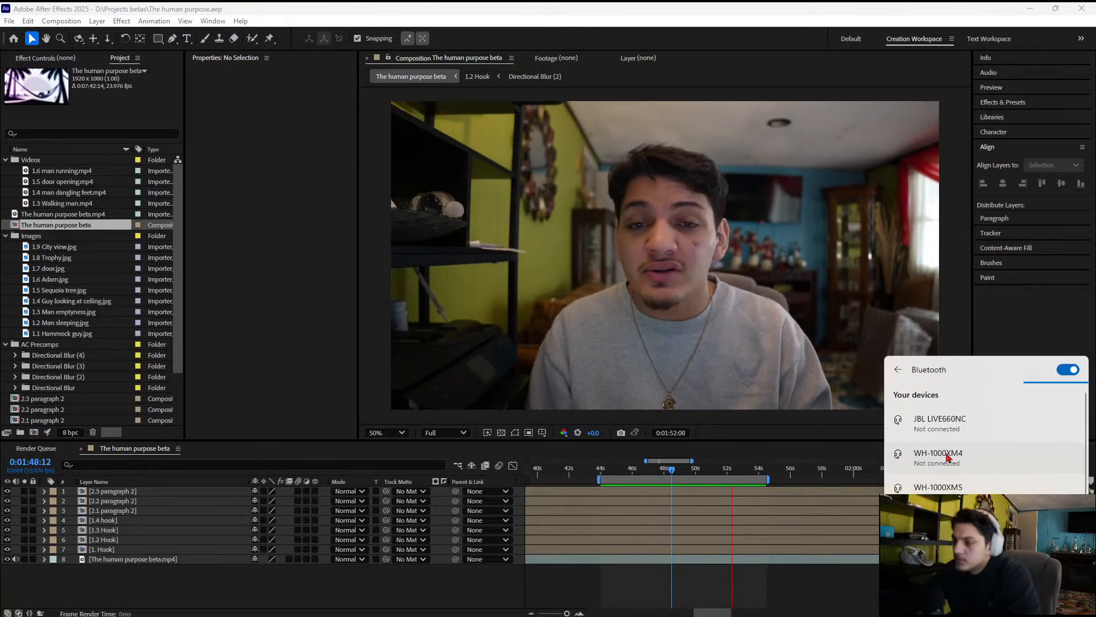
scroll(915, 401, down, 1)
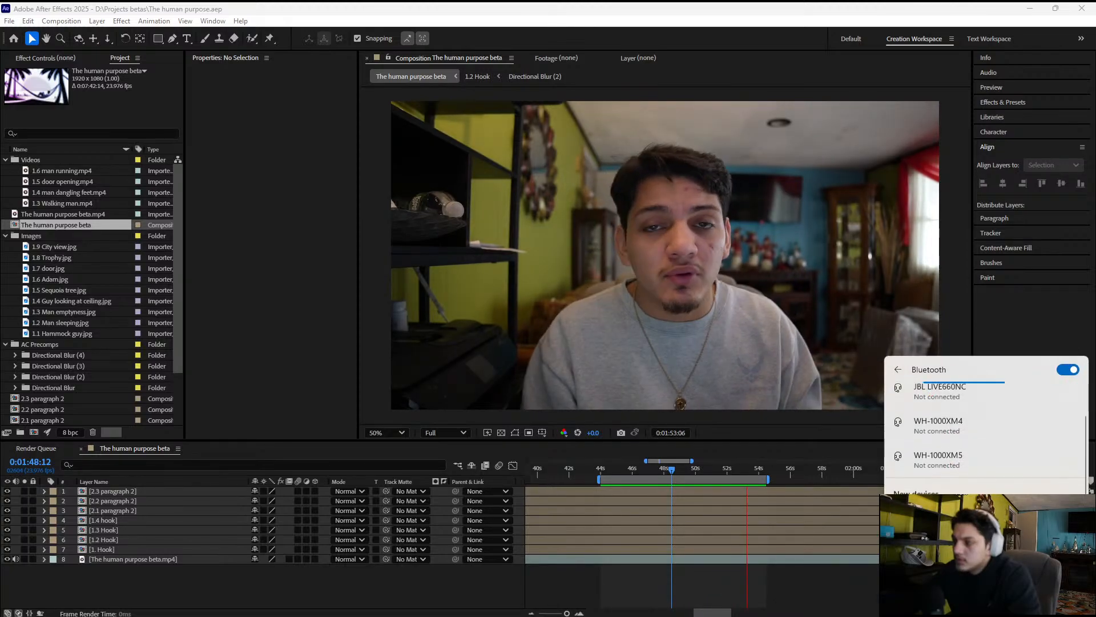
click(899, 371)
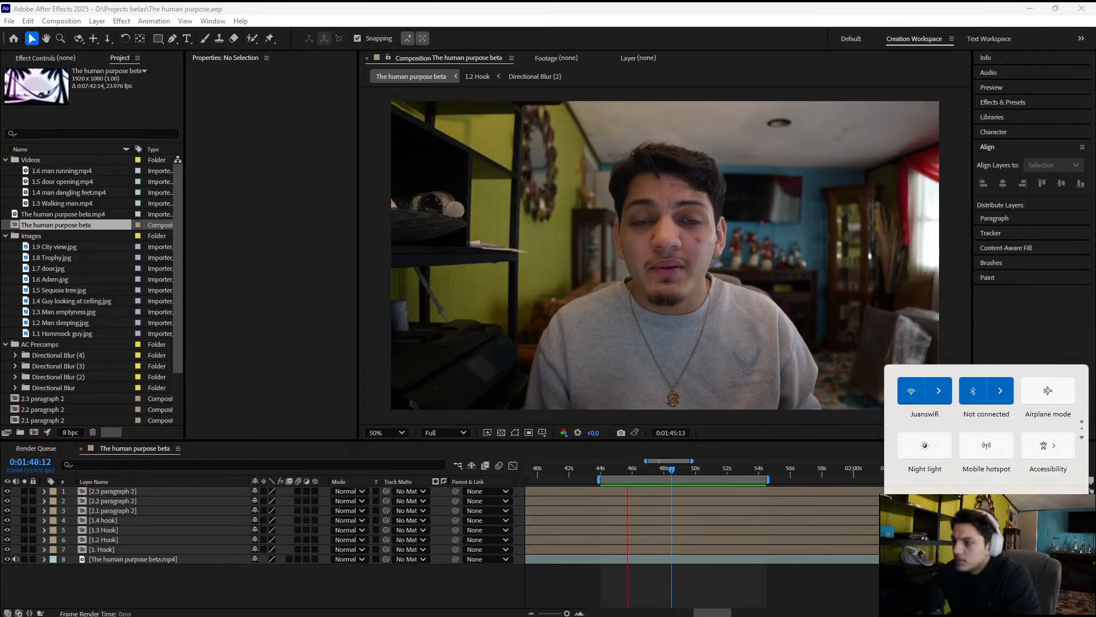
Set spatial sound to Dolby Atmos for Speakers and, after trying Yeti Nano, return the sound output to Speakers (Realtek(R) Audio)
click(1070, 534)
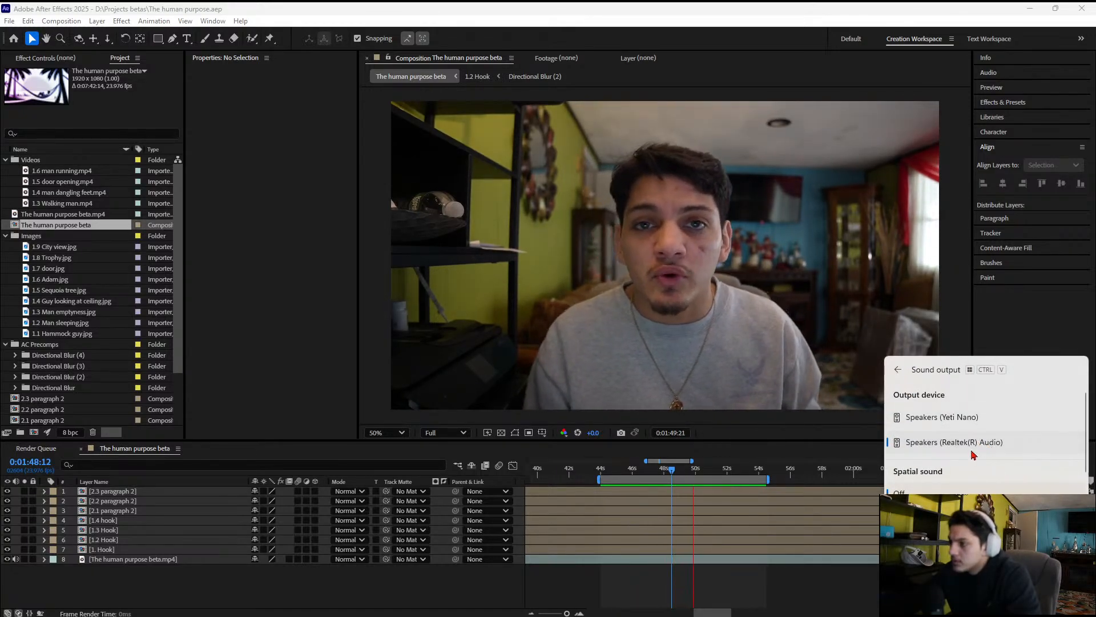
scroll(942, 492, down, 2)
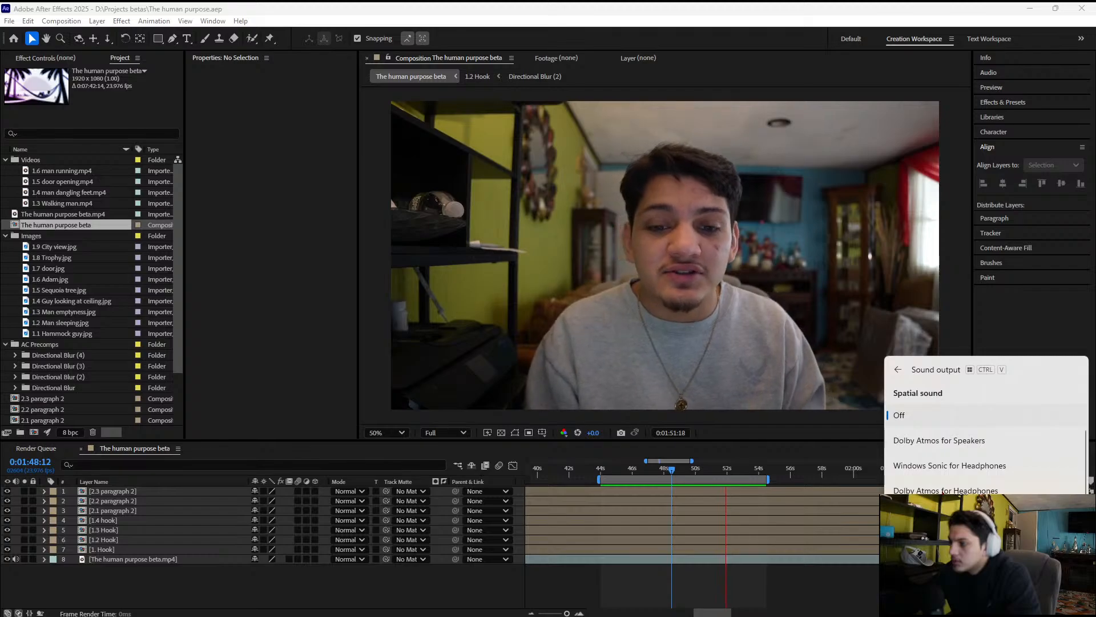
click(942, 441)
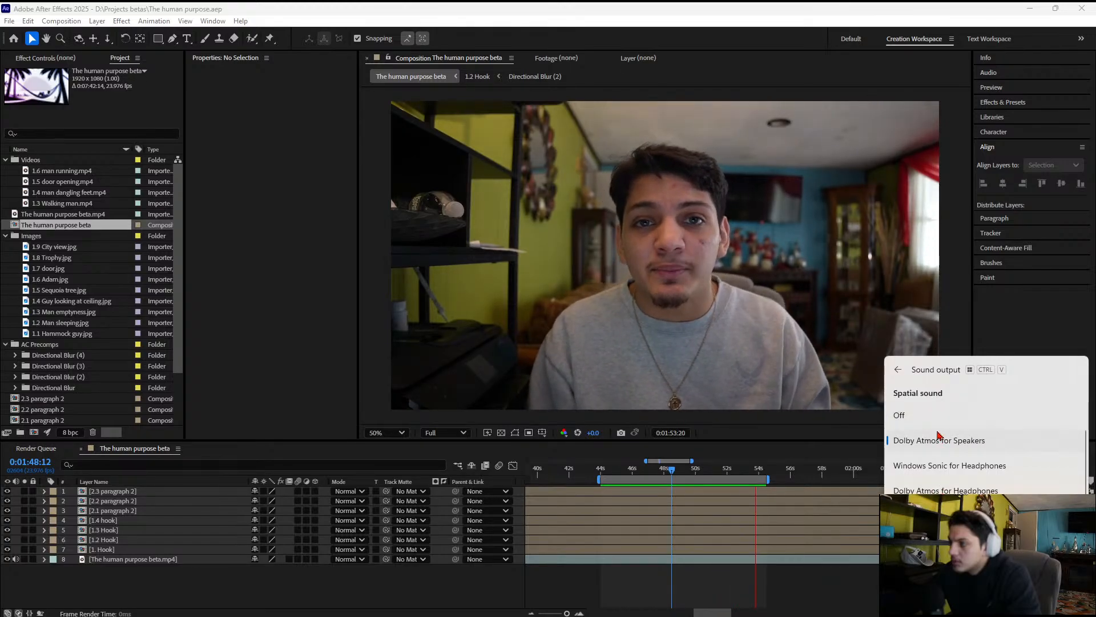
scroll(939, 435, up, 2)
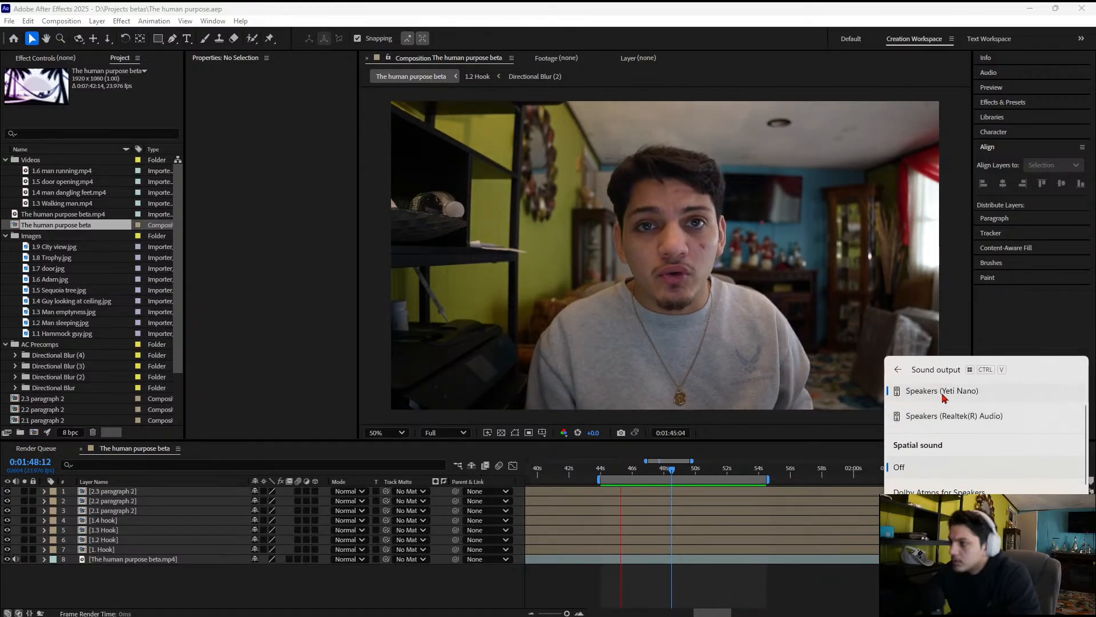
click(944, 415)
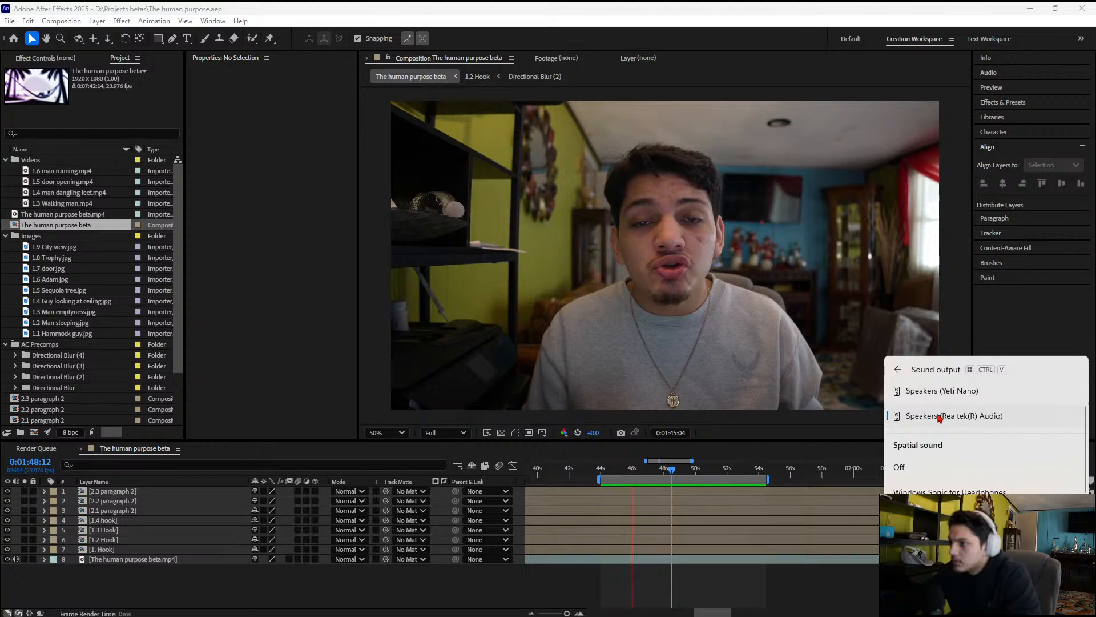
Stop the running preview at about 1:46 and replay The human purpose beta composition to test the audio
click(731, 467)
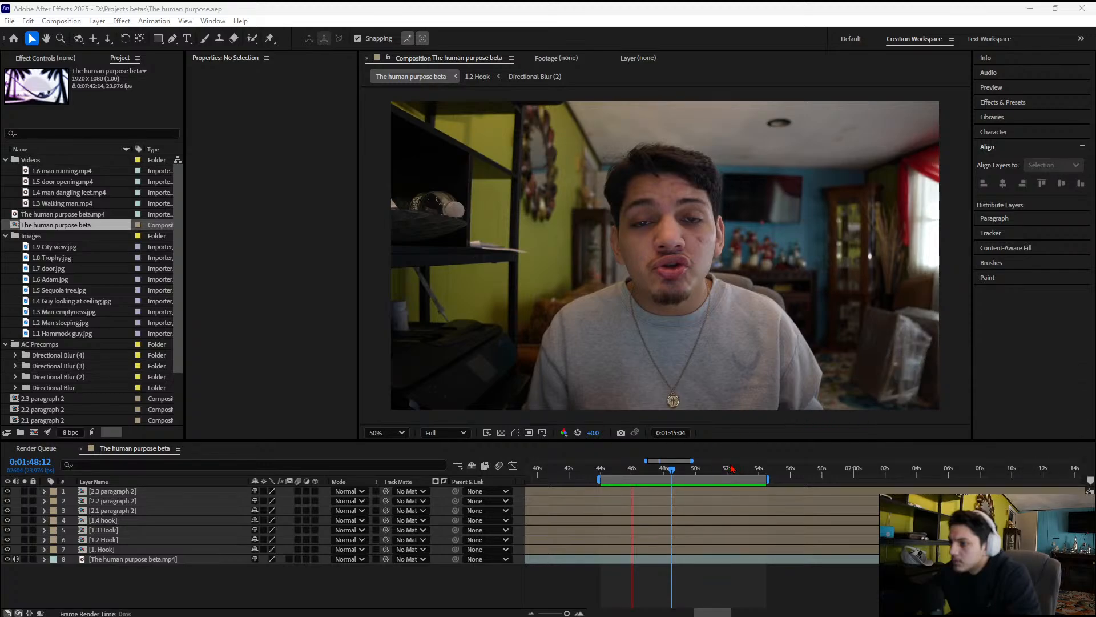
key(space)
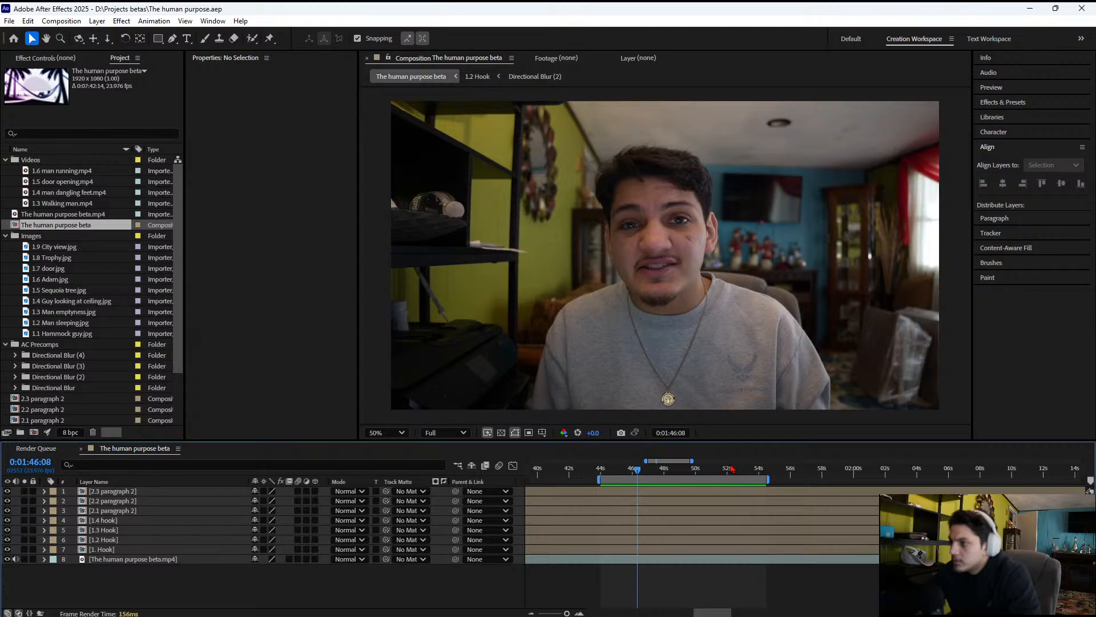
key(space)
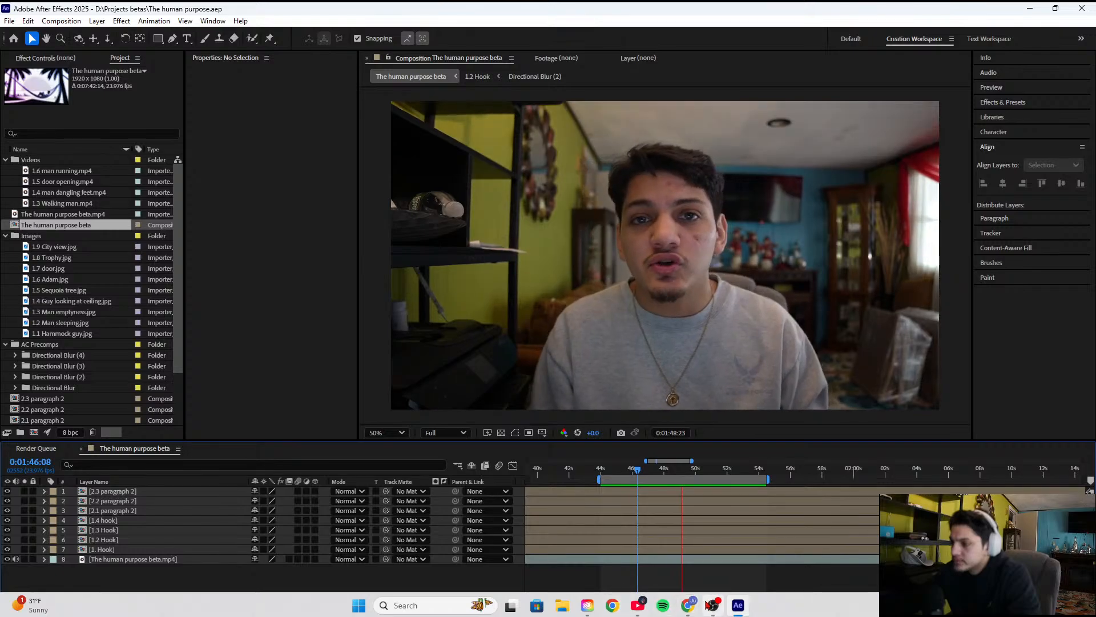
Check the live stream dashboard in YouTube Studio and the audio mixer levels in OBS
mouse_move(705, 612)
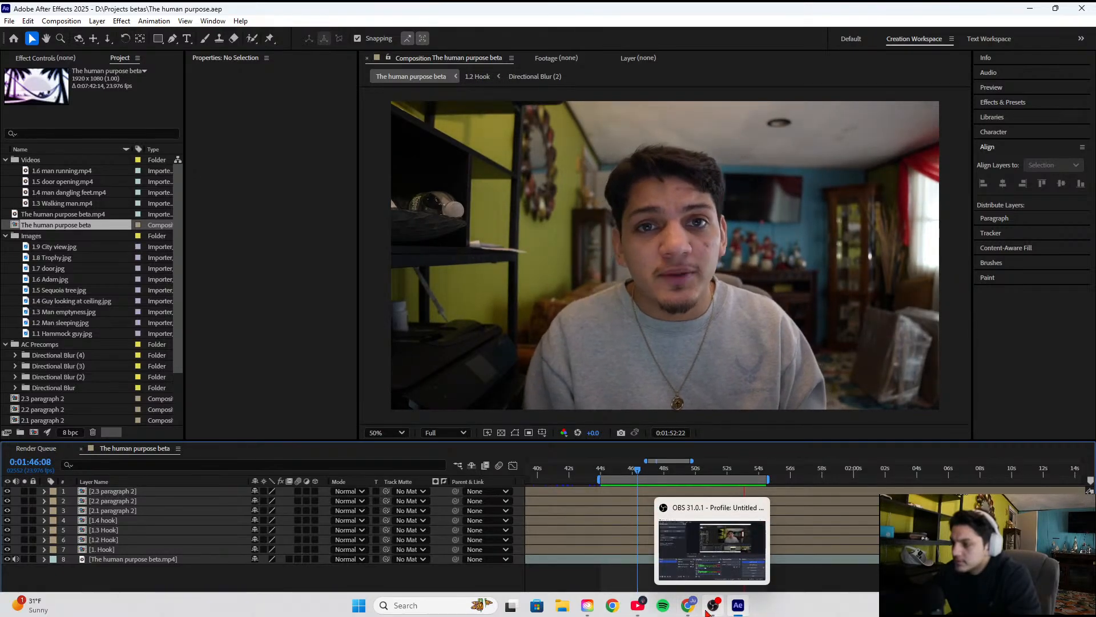
click(650, 611)
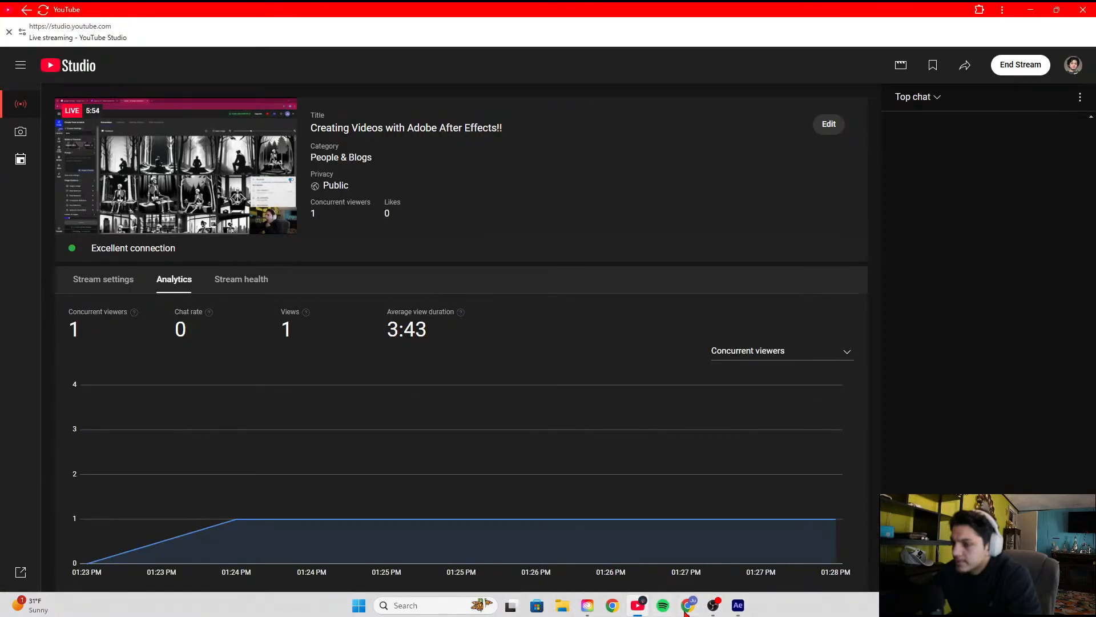
click(741, 606)
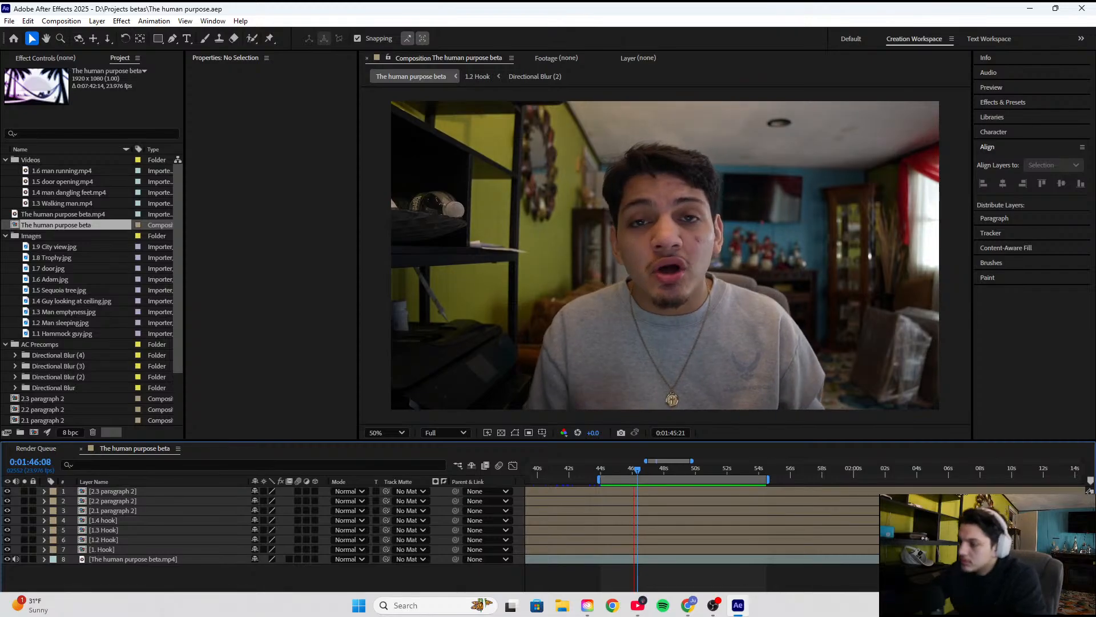
click(711, 606)
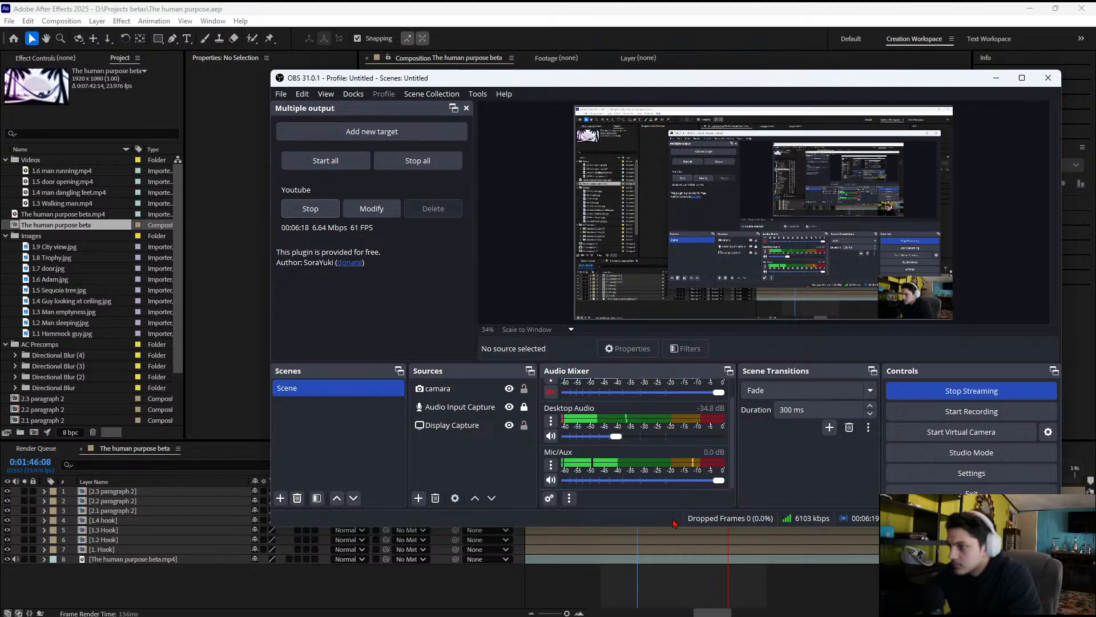
mouse_move(679, 615)
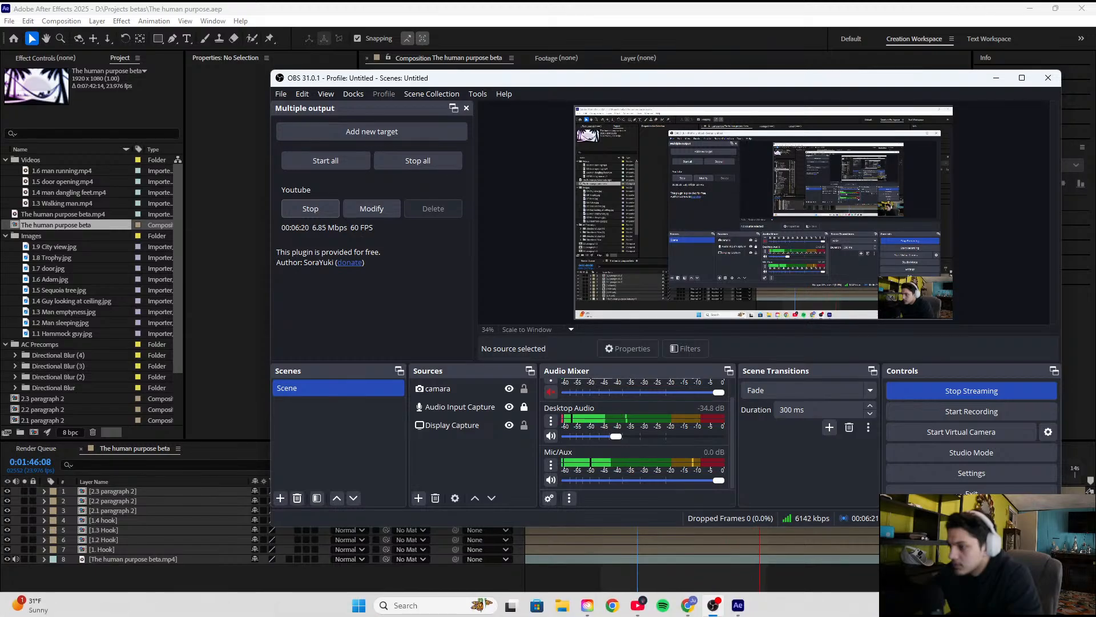
mouse_move(639, 608)
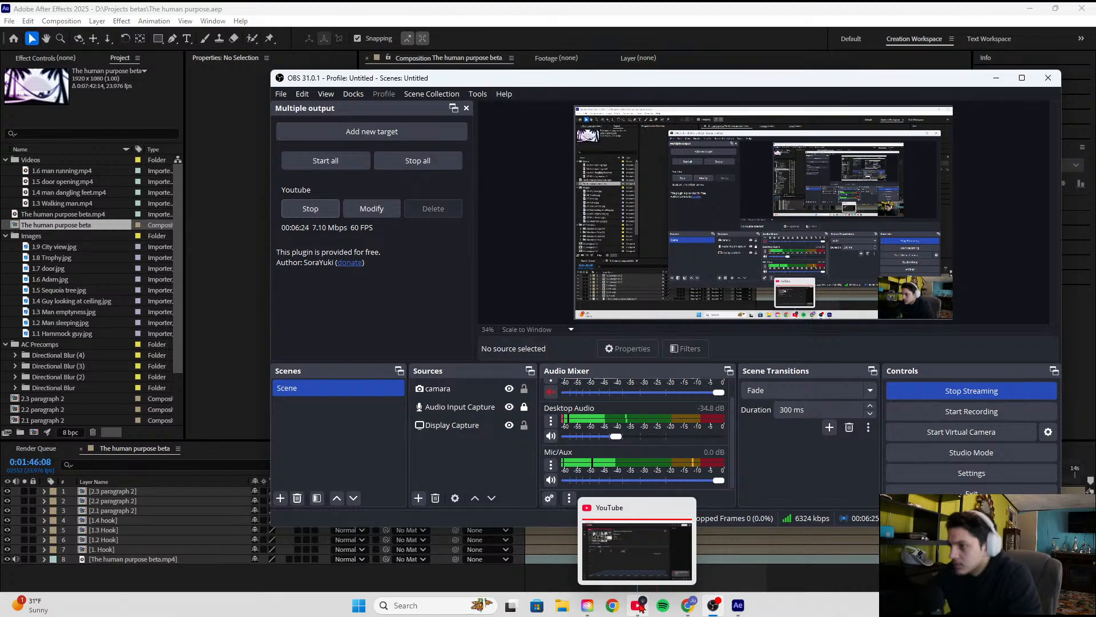
Close the YouTube Studio, Spotify and Creative Cloud Desktop windows
click(639, 606)
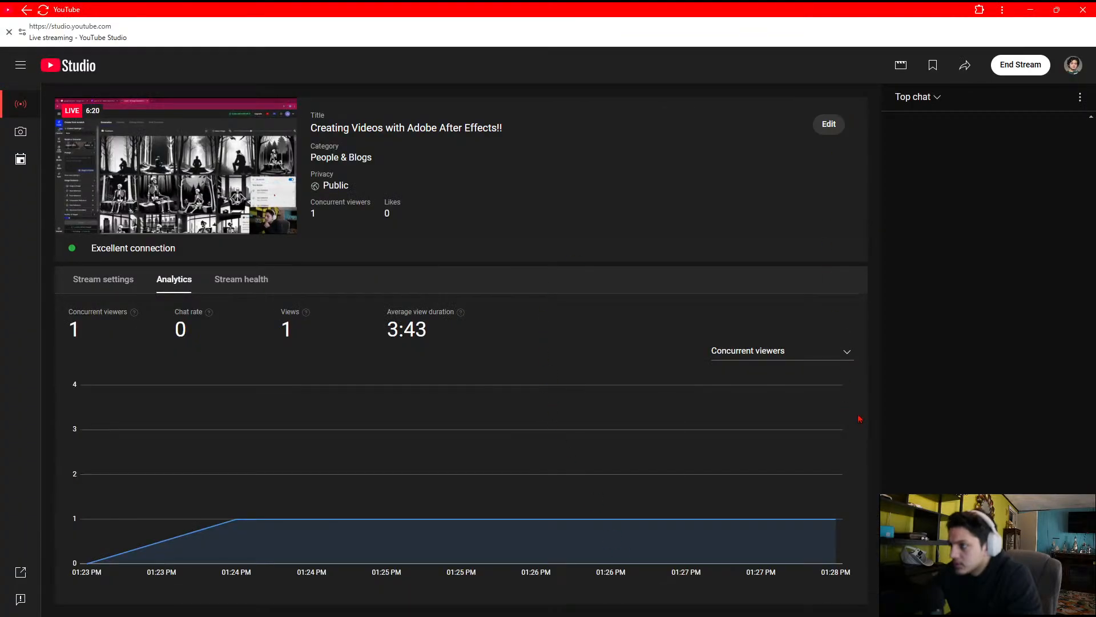
click(1082, 11)
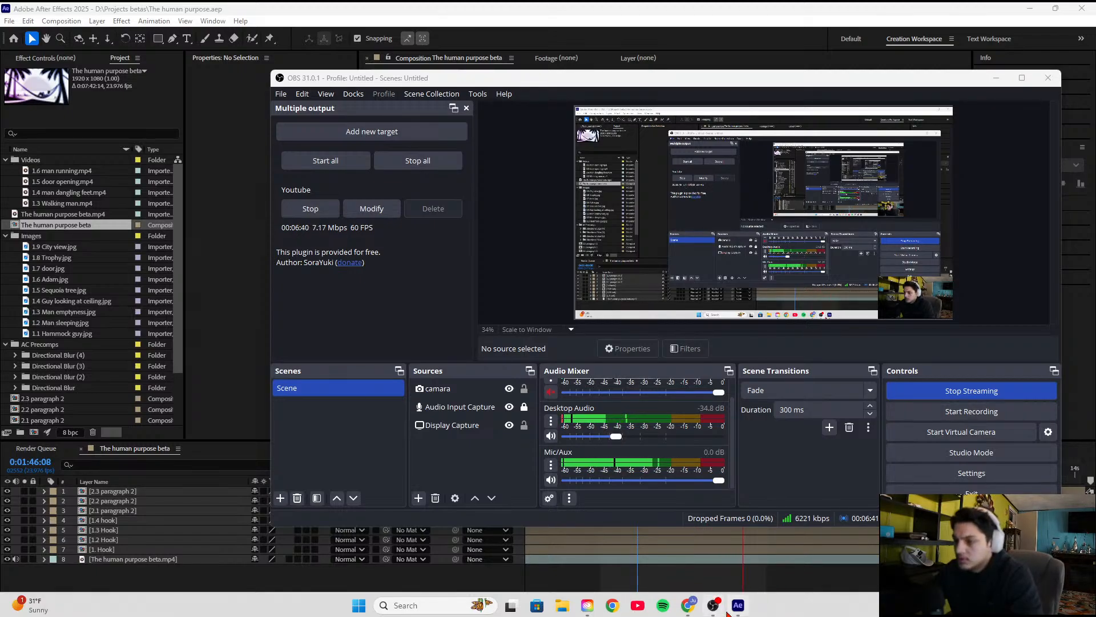
mouse_move(693, 602)
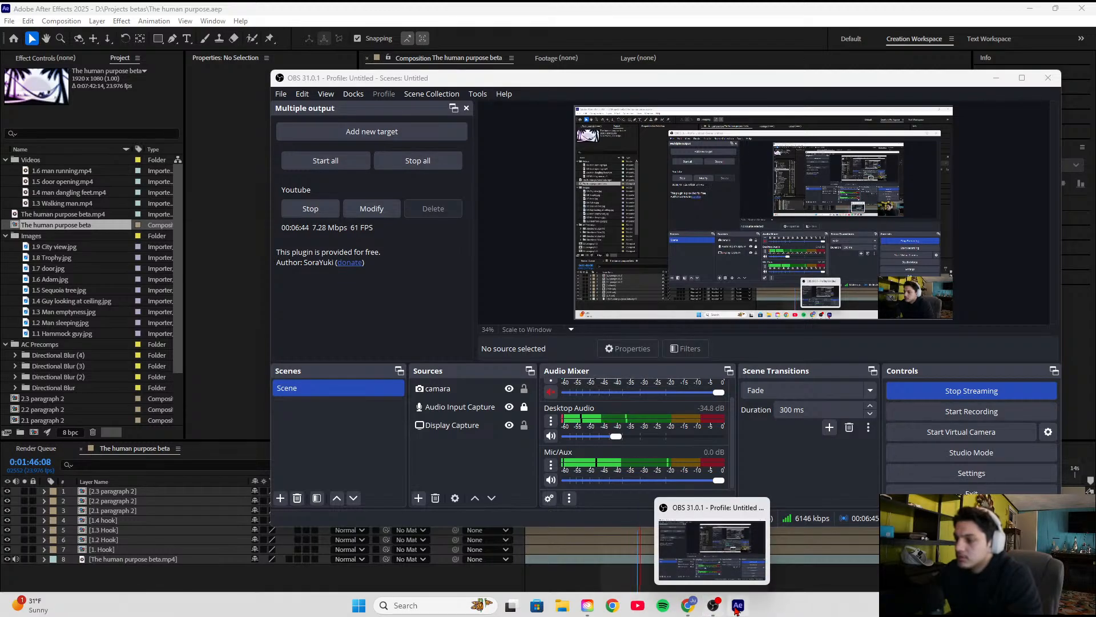
click(664, 607)
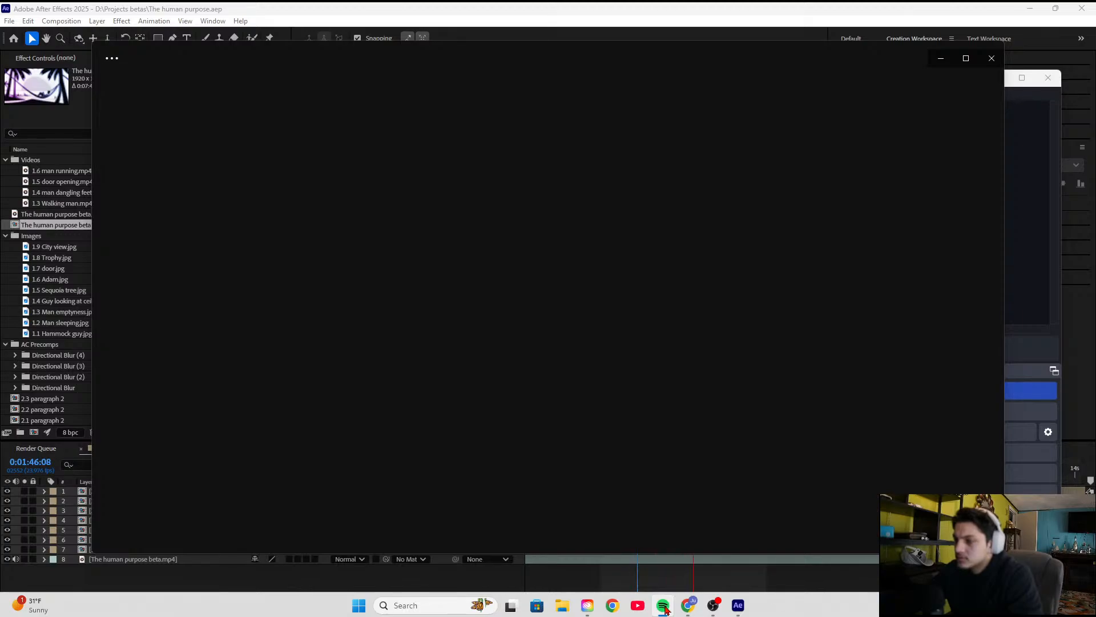
click(992, 57)
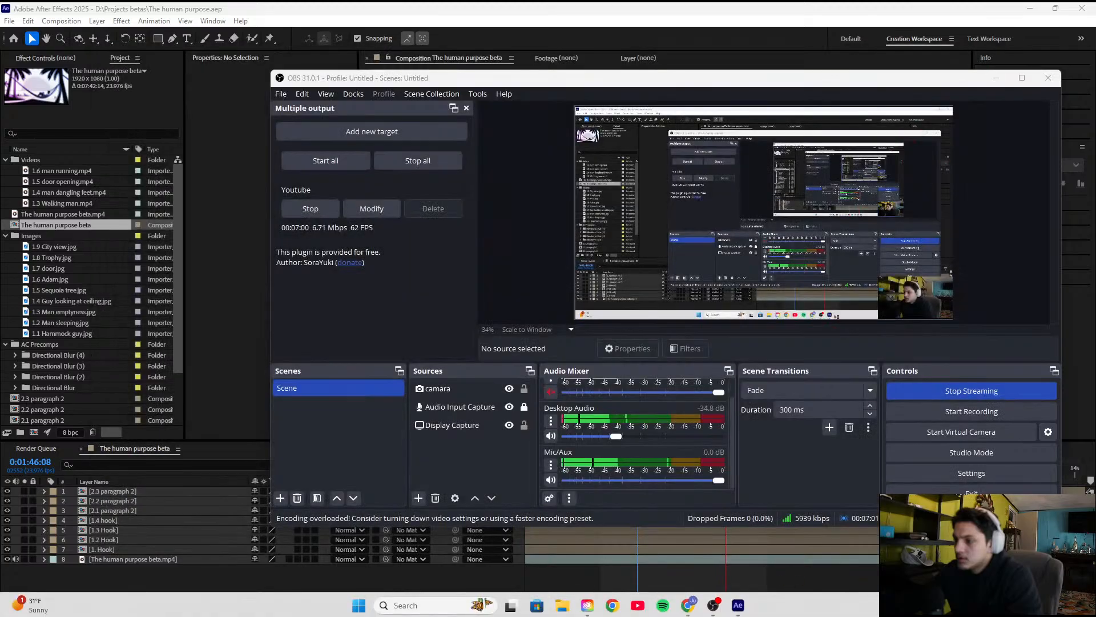
mouse_move(587, 606)
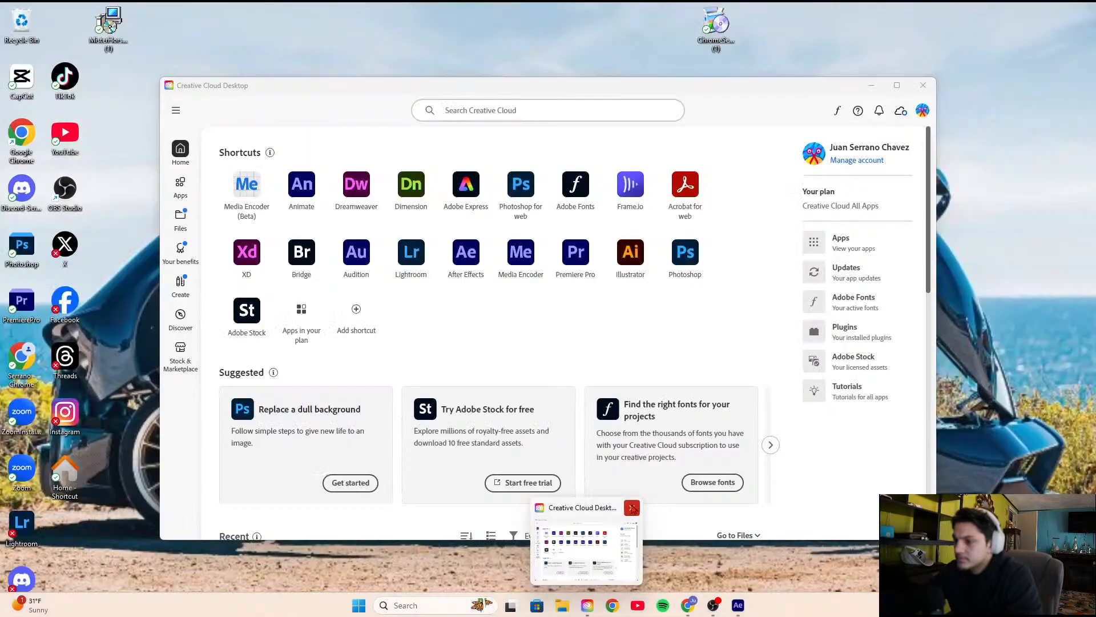
click(632, 507)
Switch to After Effects and restart the preview of The human purpose beta composition
click(739, 605)
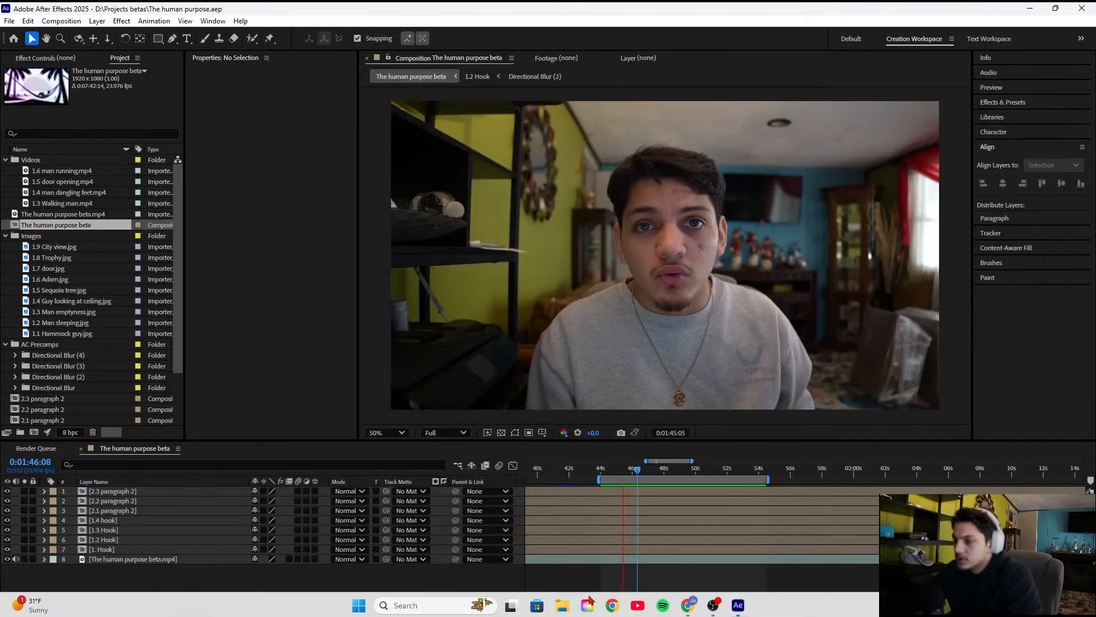
key(space)
key(space)
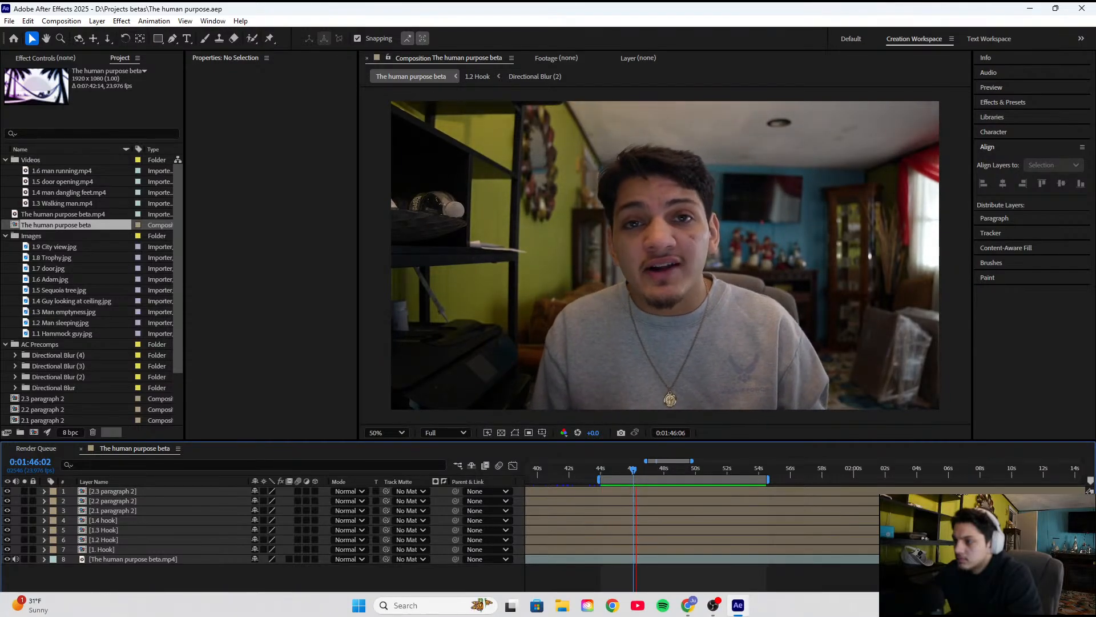
Inspect the Audio Input Capture and Desktop Audio channels in the OBS mixer, and return to After Effects
click(1018, 605)
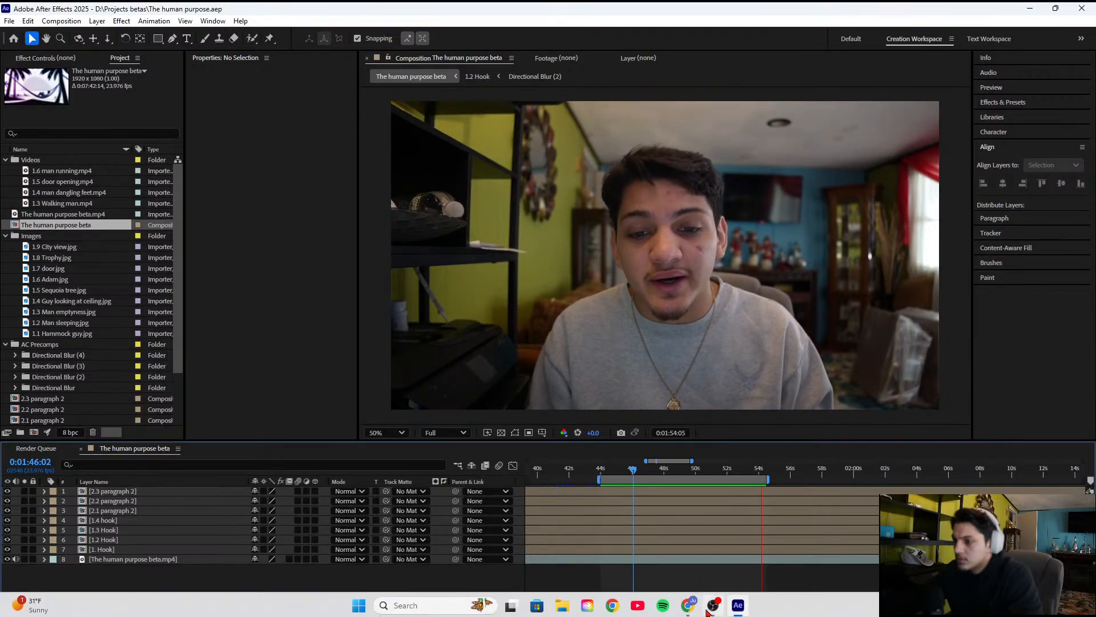
click(712, 607)
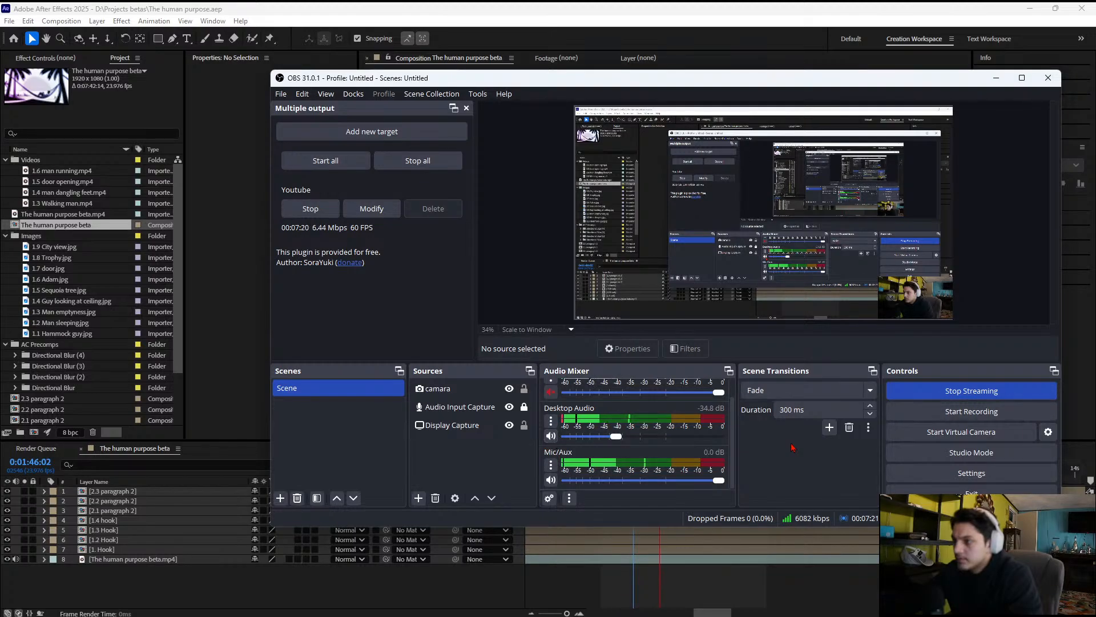
scroll(706, 431, up, 1)
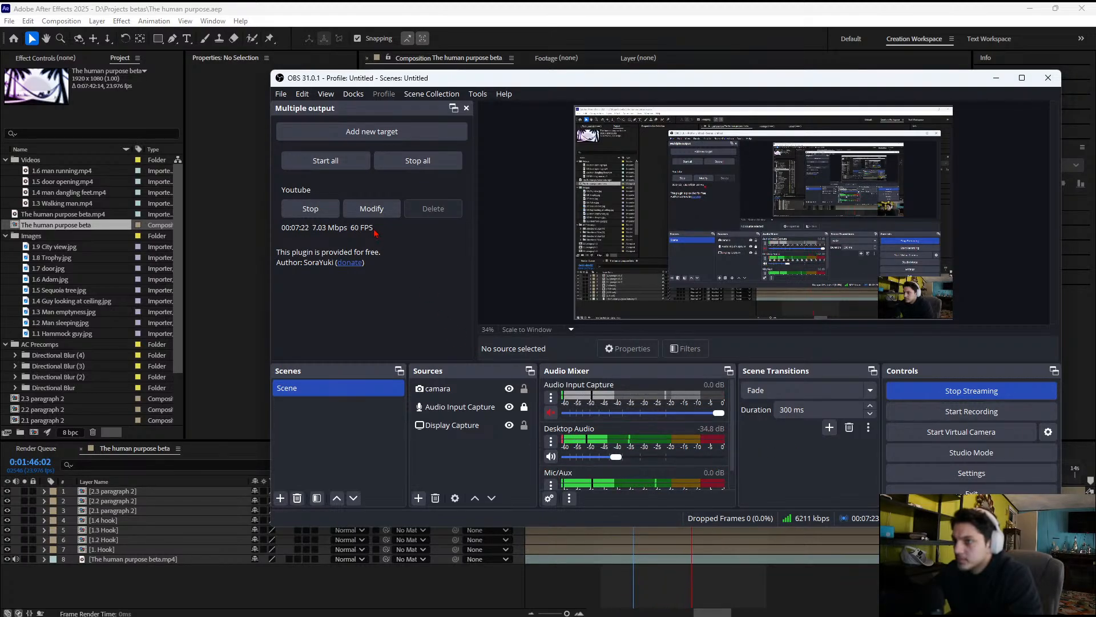
click(570, 586)
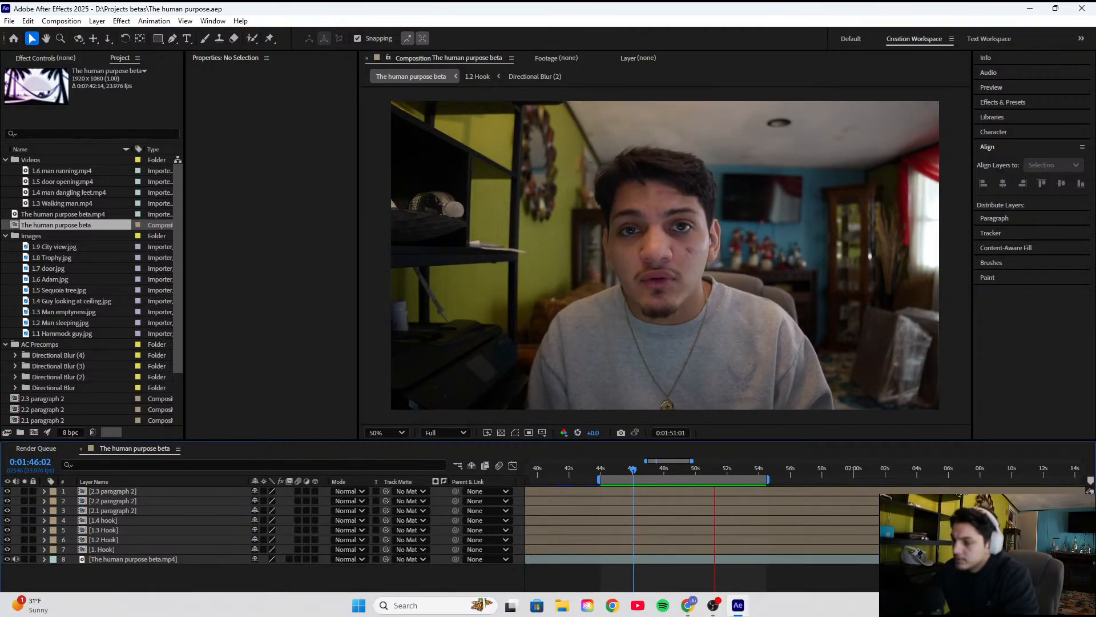
Connect the WH-1000XM5 headphones over Bluetooth and return to the After Effects timeline
click(1017, 605)
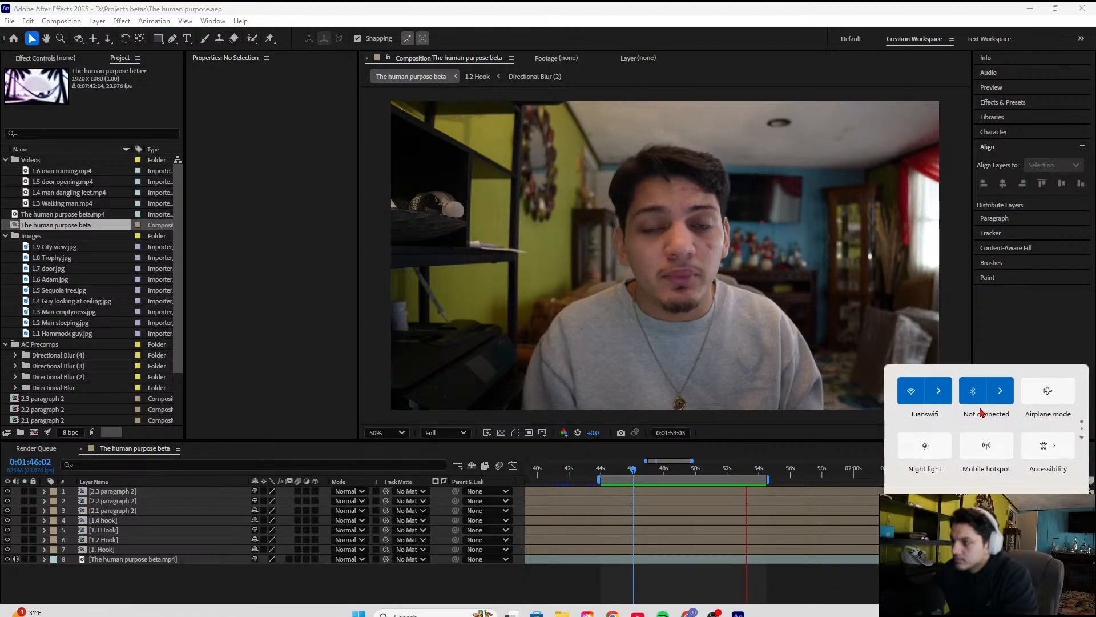
click(997, 391)
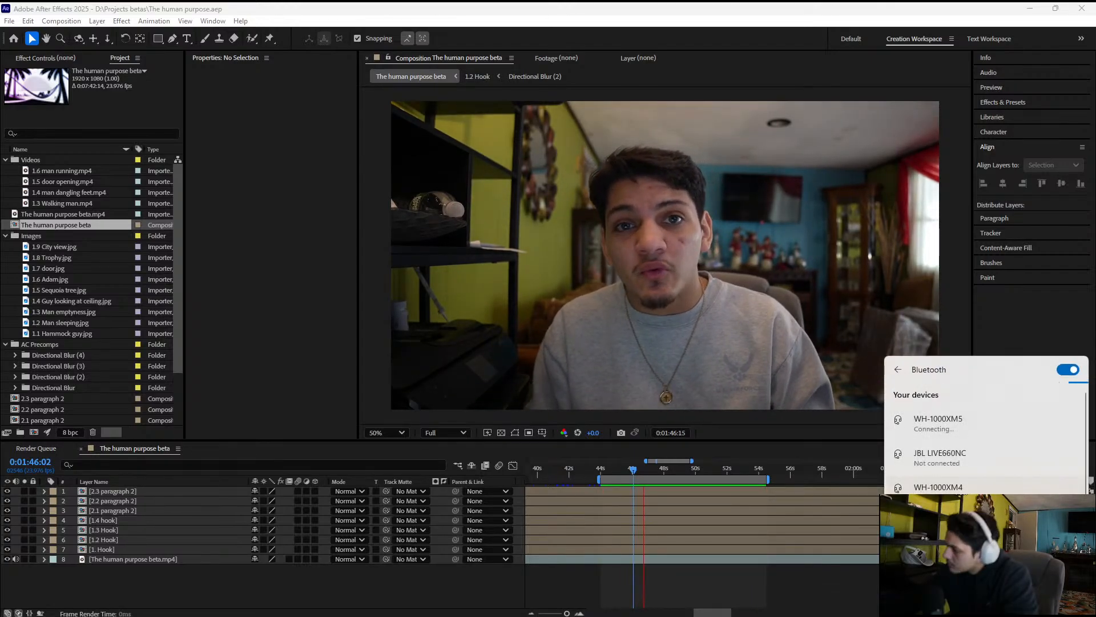
click(743, 457)
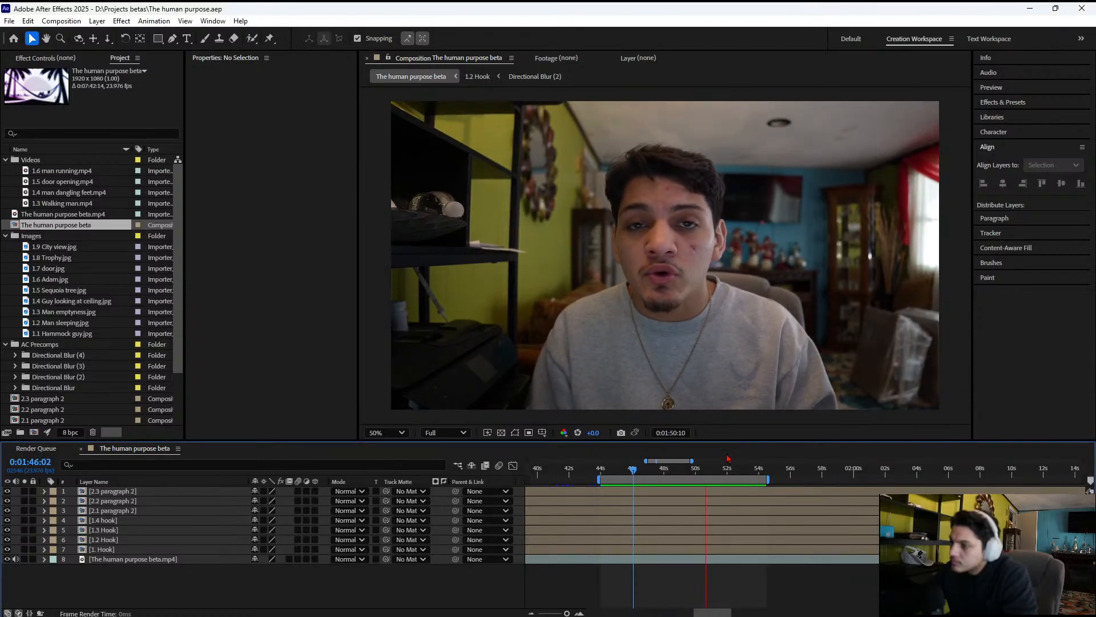
Stop and replay the composition preview to test the headphone sound, and check the Bluetooth connection status
key(space)
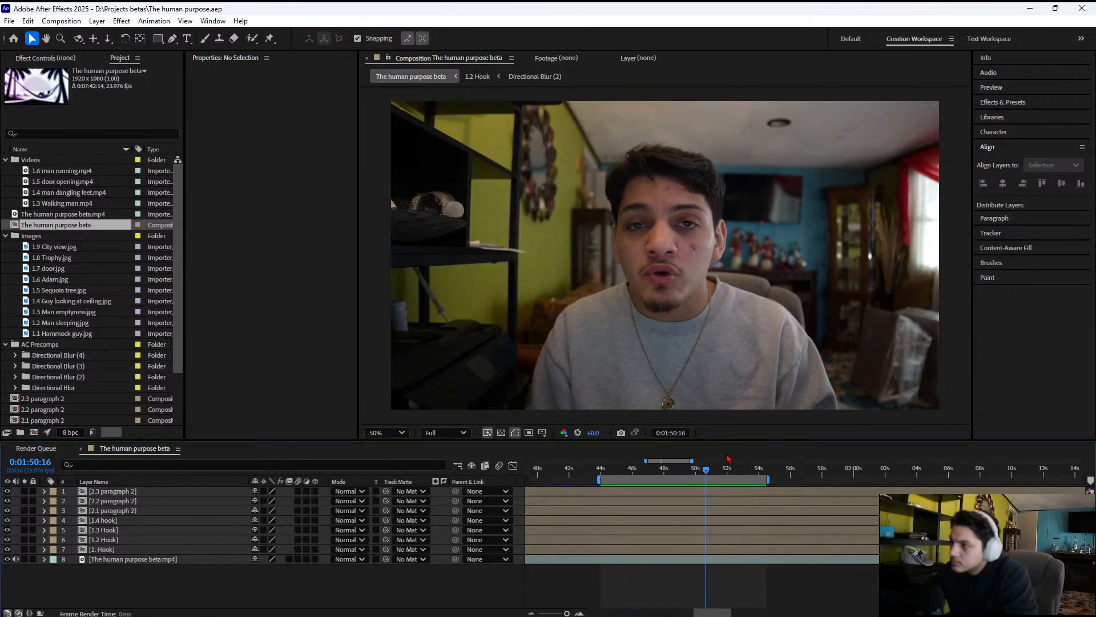
key(space)
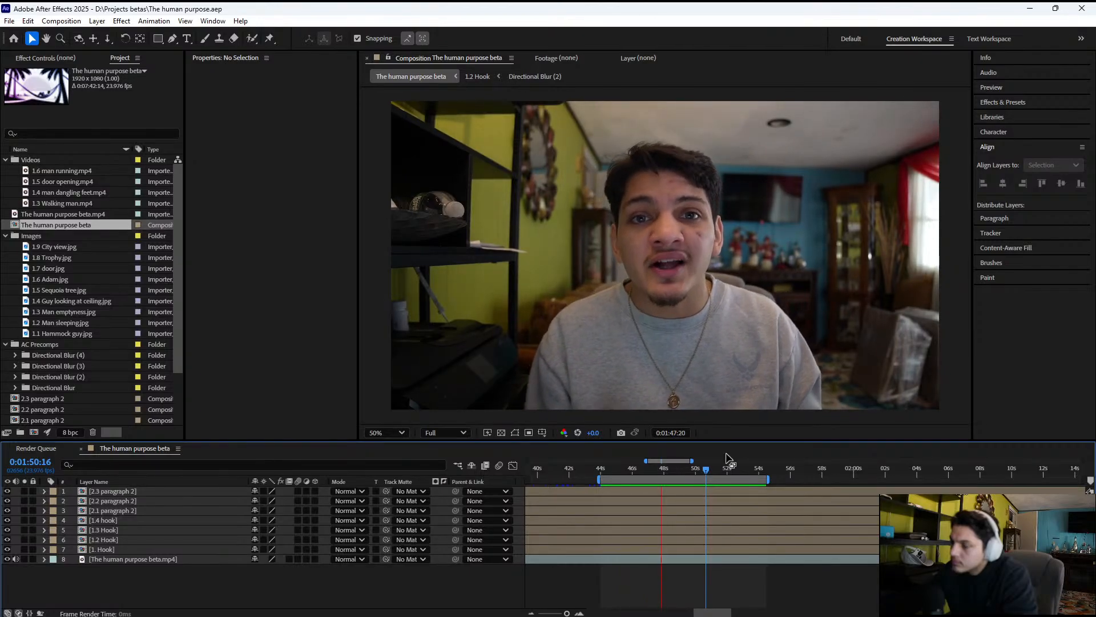
key(space)
mouse_move(762, 614)
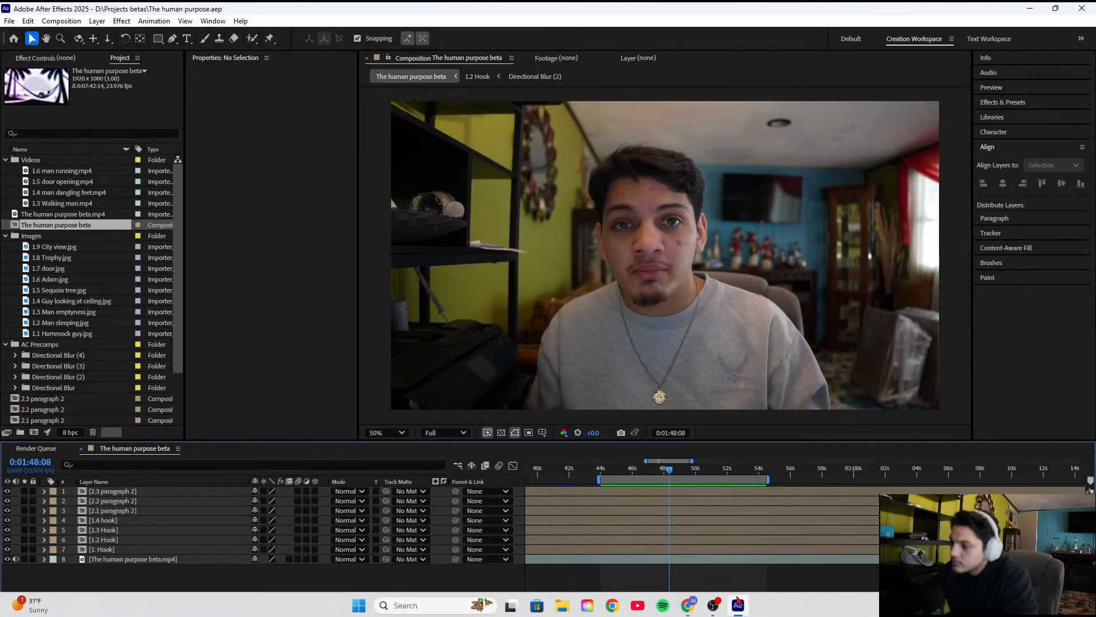
key(space)
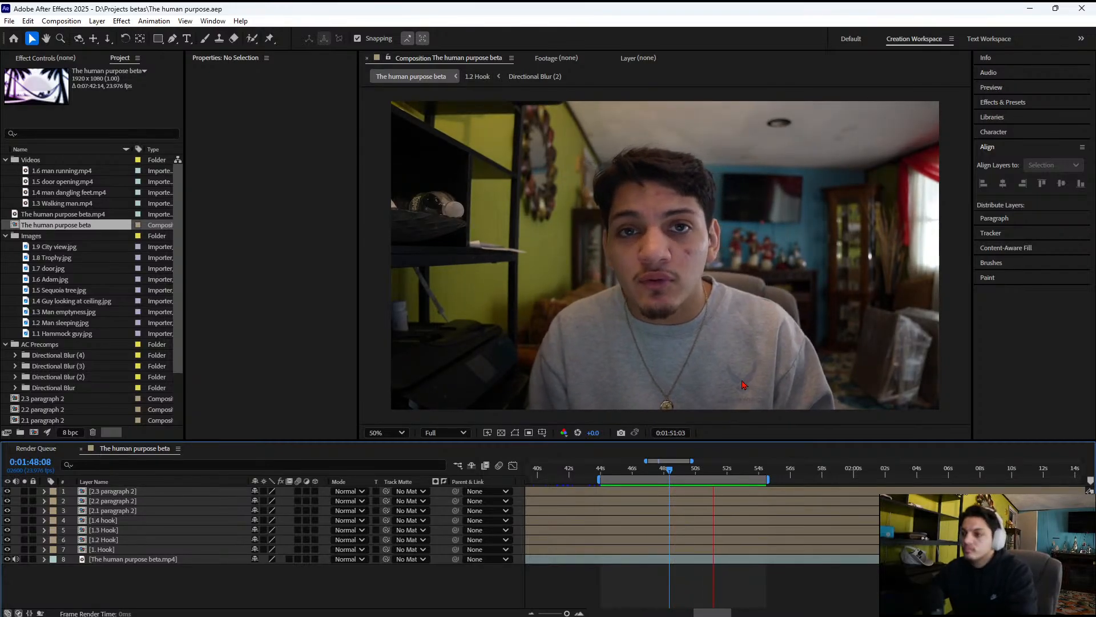
key(space)
key(h)
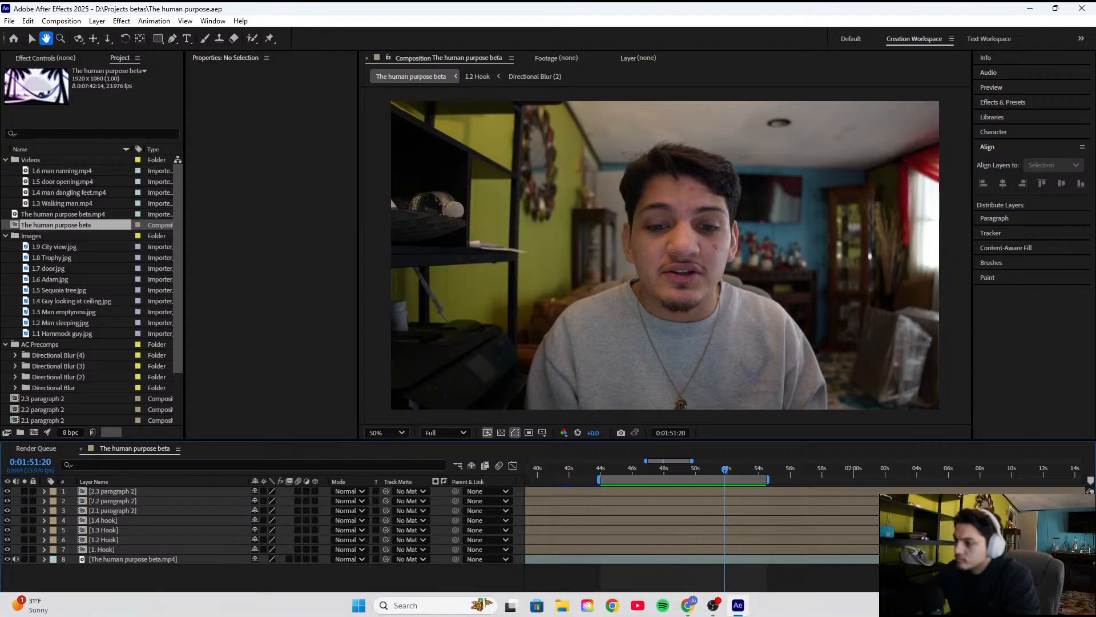
click(1017, 605)
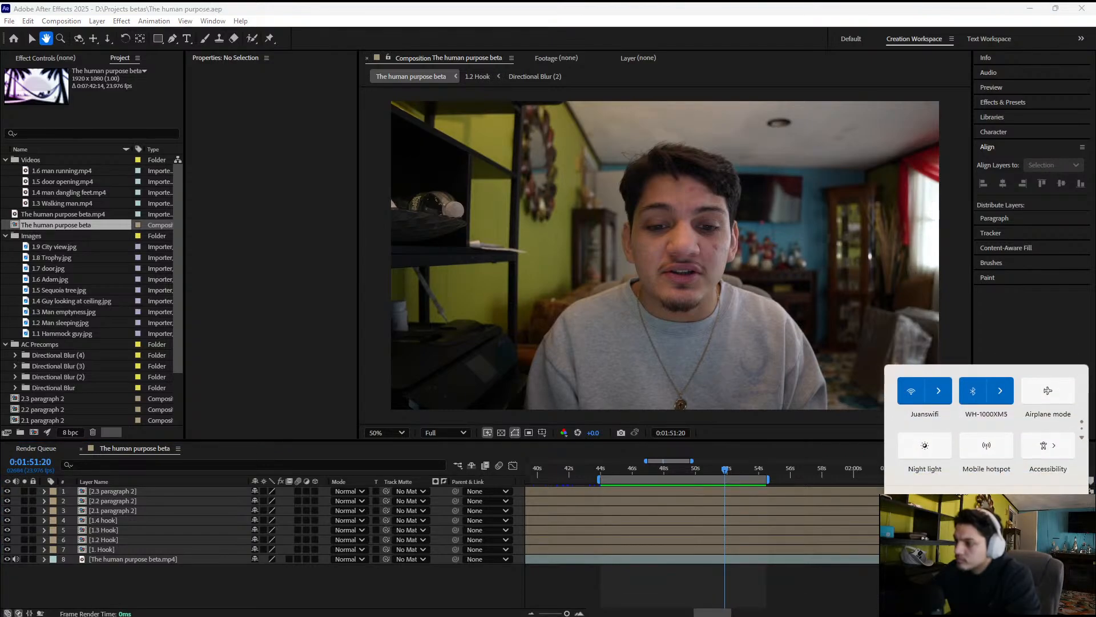
click(792, 466)
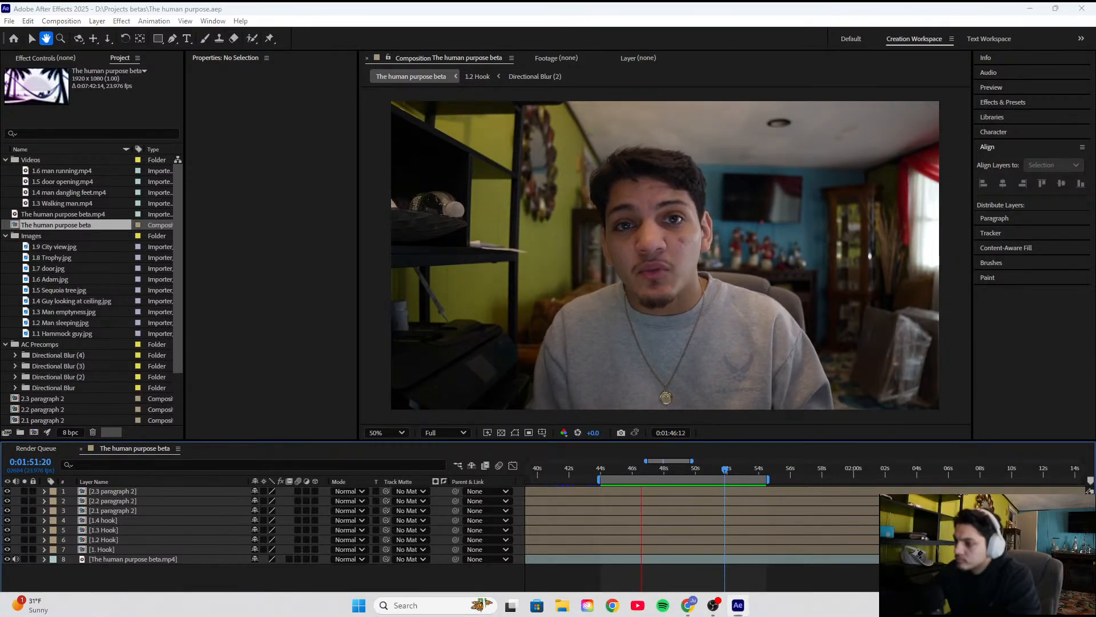
Disconnect the WH-1000XM5 headphones from Bluetooth and restart the composition preview
click(1018, 605)
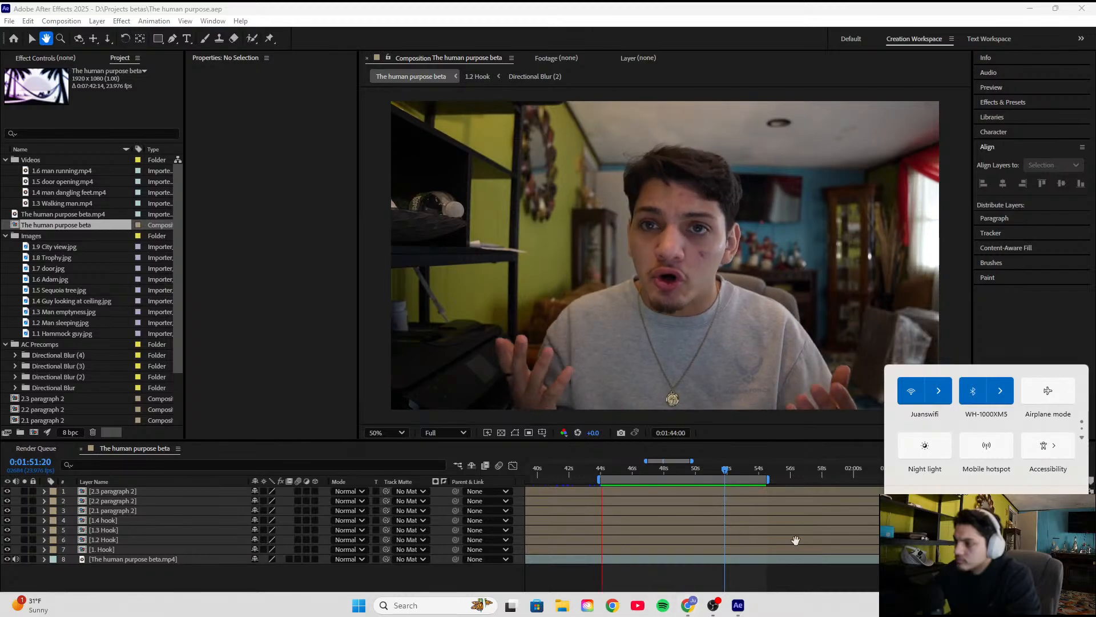
click(1001, 391)
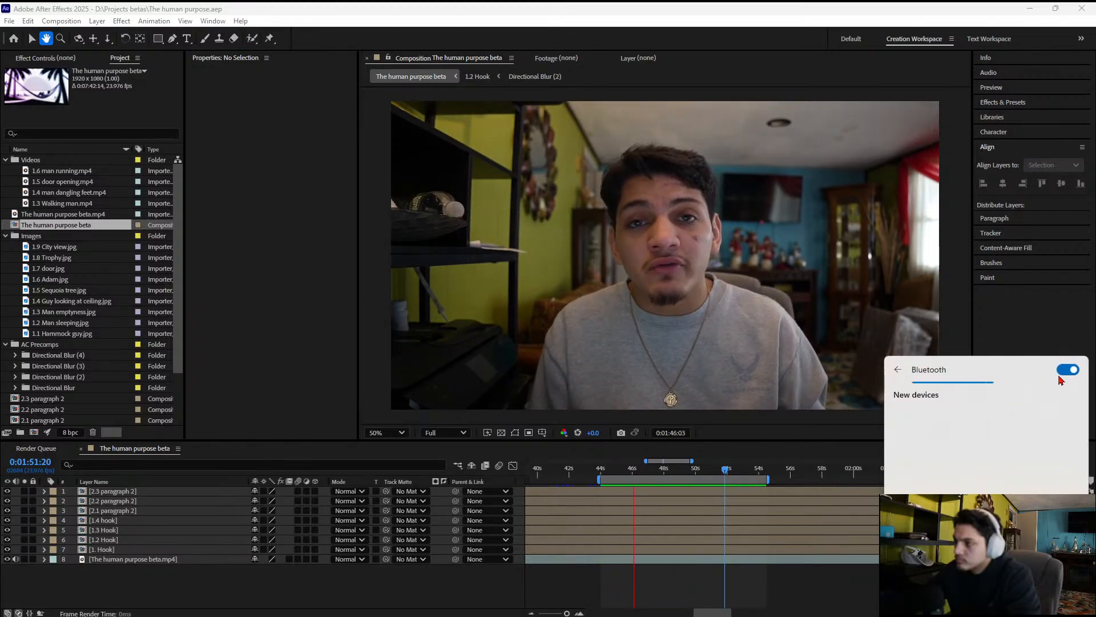
click(1055, 423)
click(1057, 455)
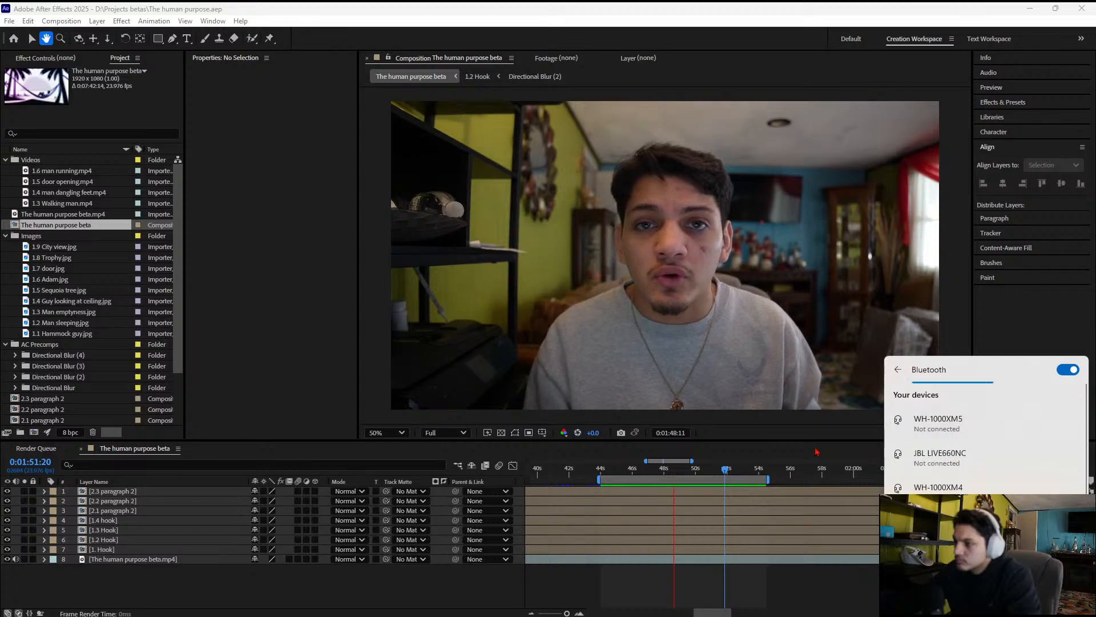
click(783, 463)
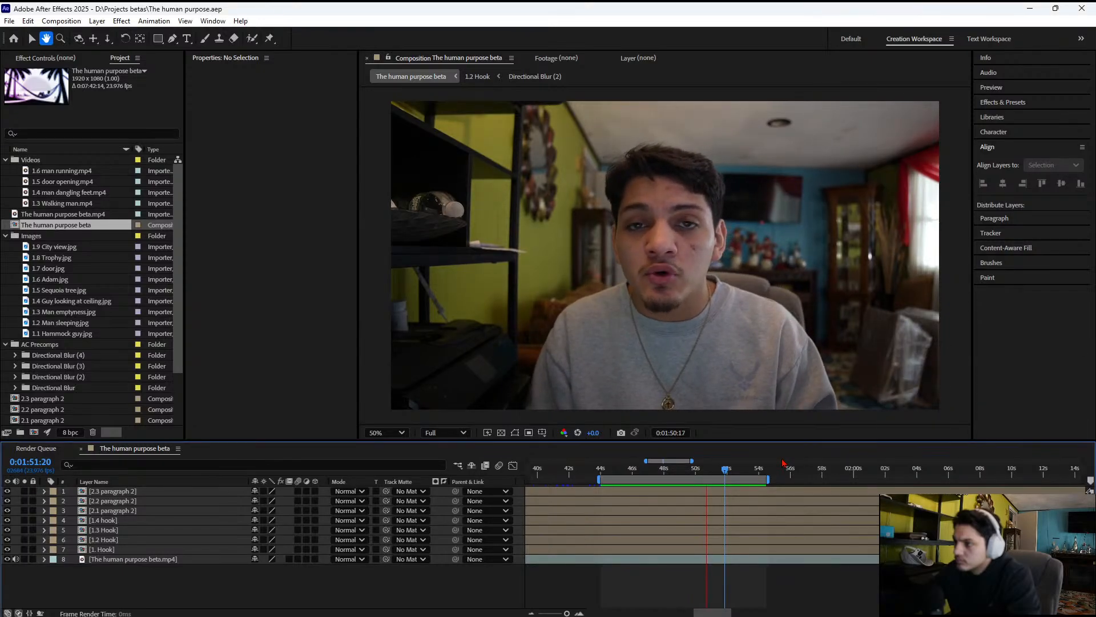
key(space)
key(space)
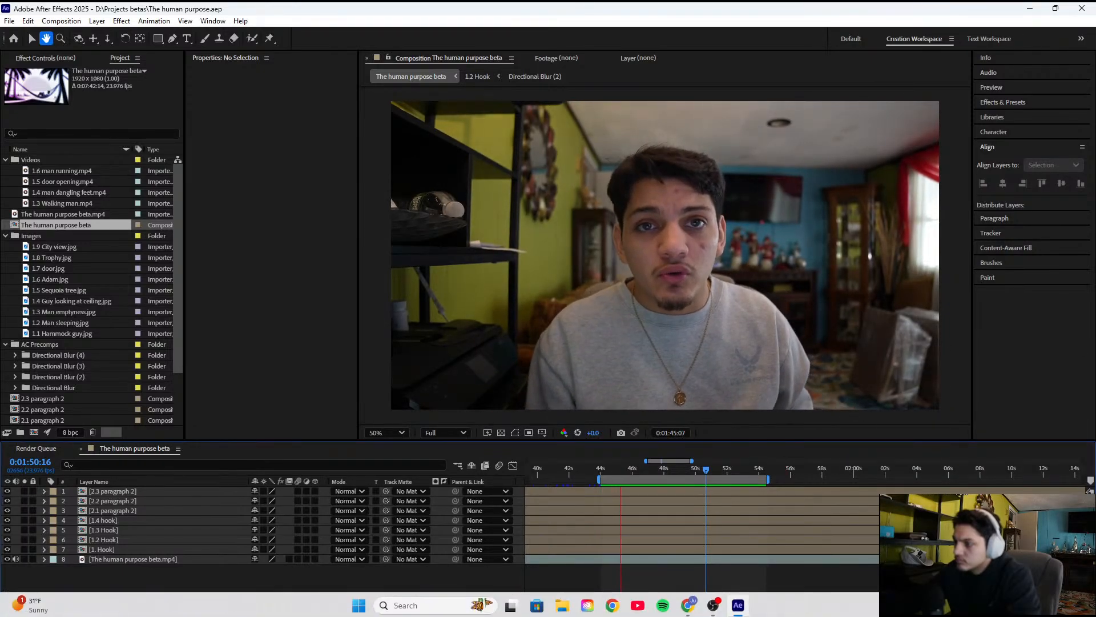
Check the paired Bluetooth devices and try the Yeti Nano speakers as sound output before selecting Speakers (Realtek(R) Audio)
click(1026, 605)
click(1000, 404)
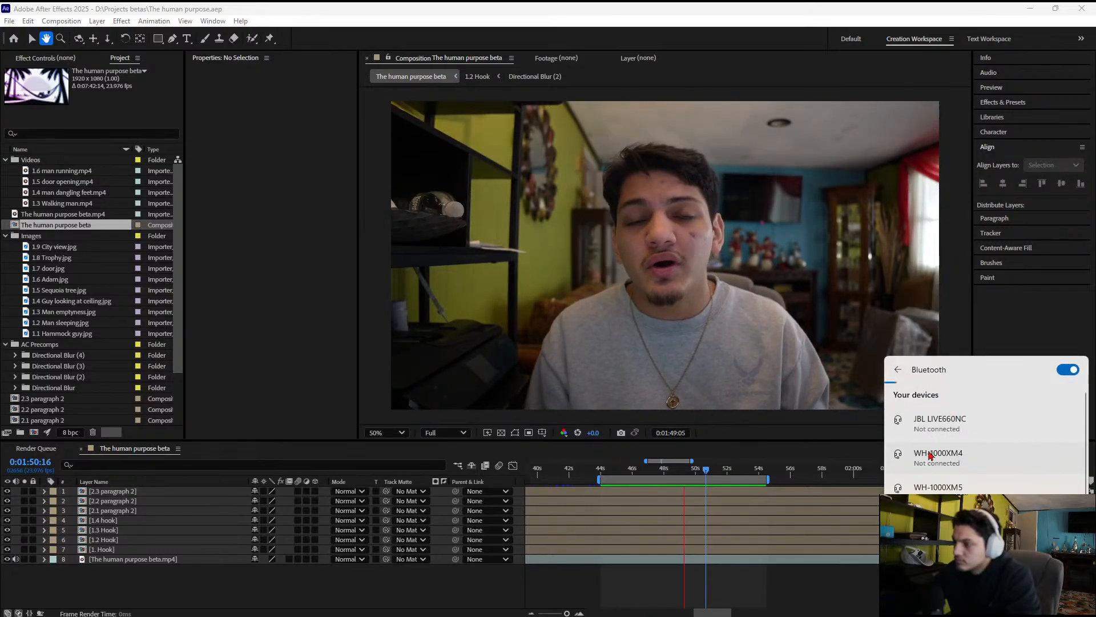
scroll(916, 407, down, 1)
click(899, 370)
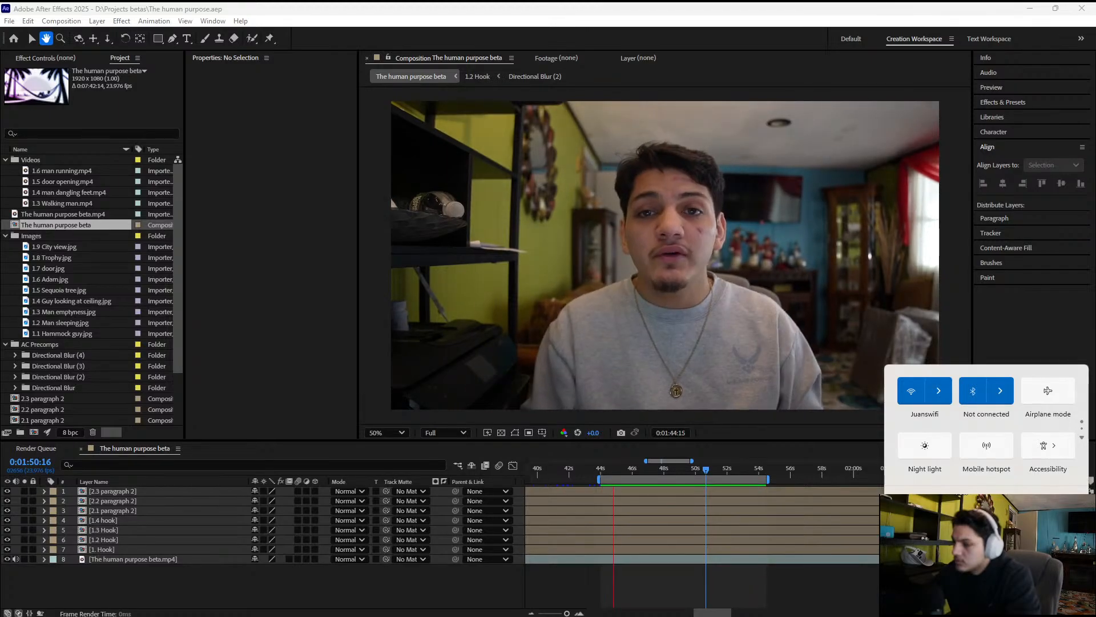
click(1071, 532)
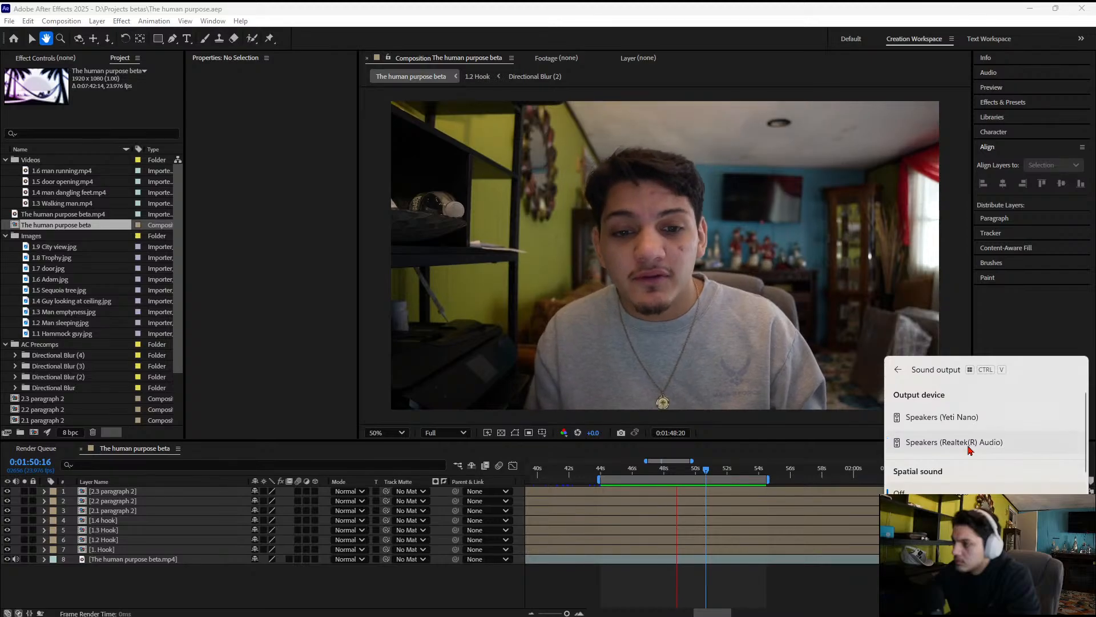
click(969, 418)
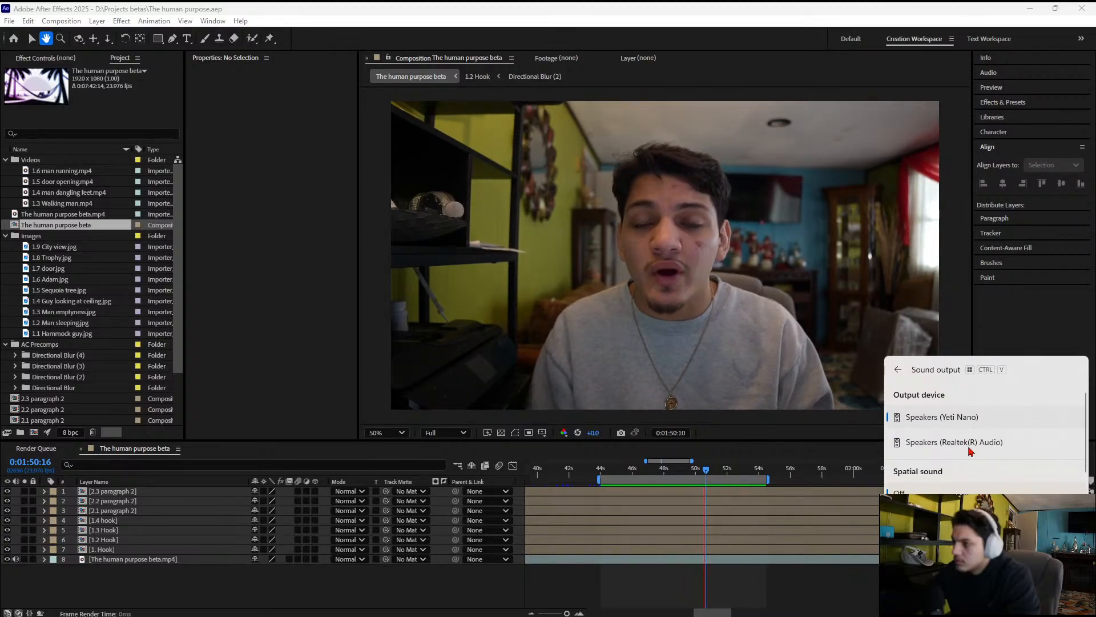
click(969, 443)
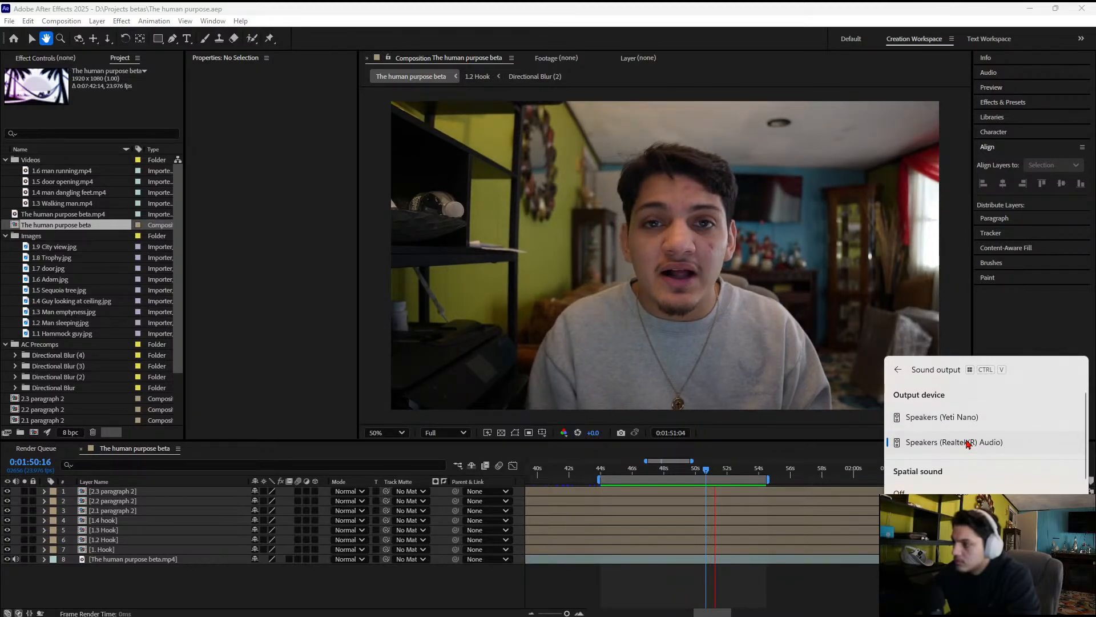
Review the spatial sound options and volume mixer levels, and replay the composition preview to test the sound
scroll(969, 443, down, 5)
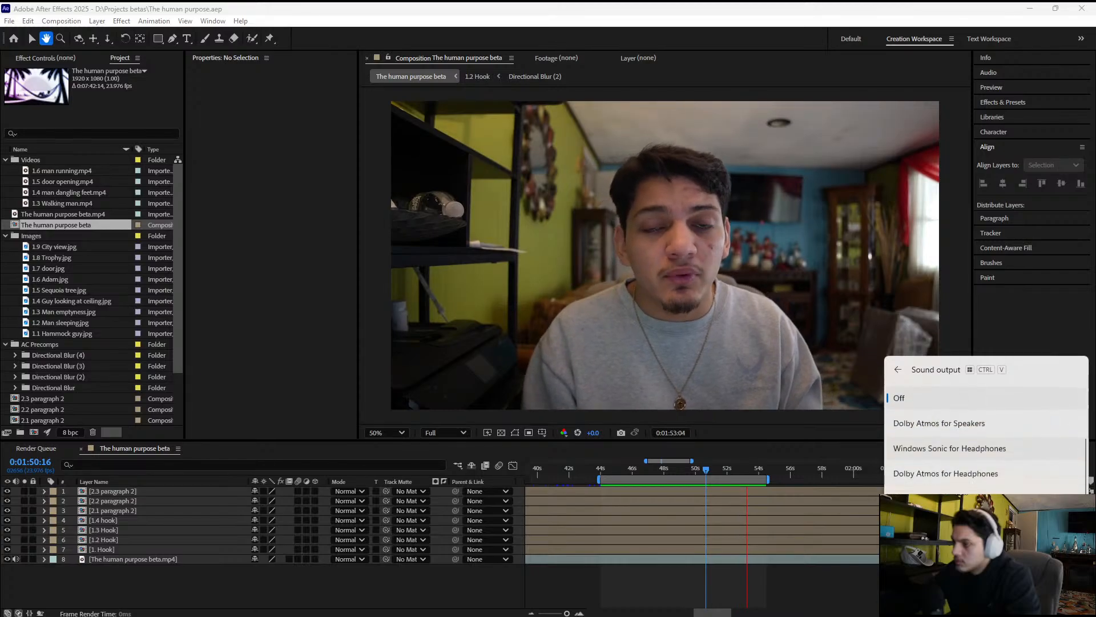
scroll(987, 434, down, 1)
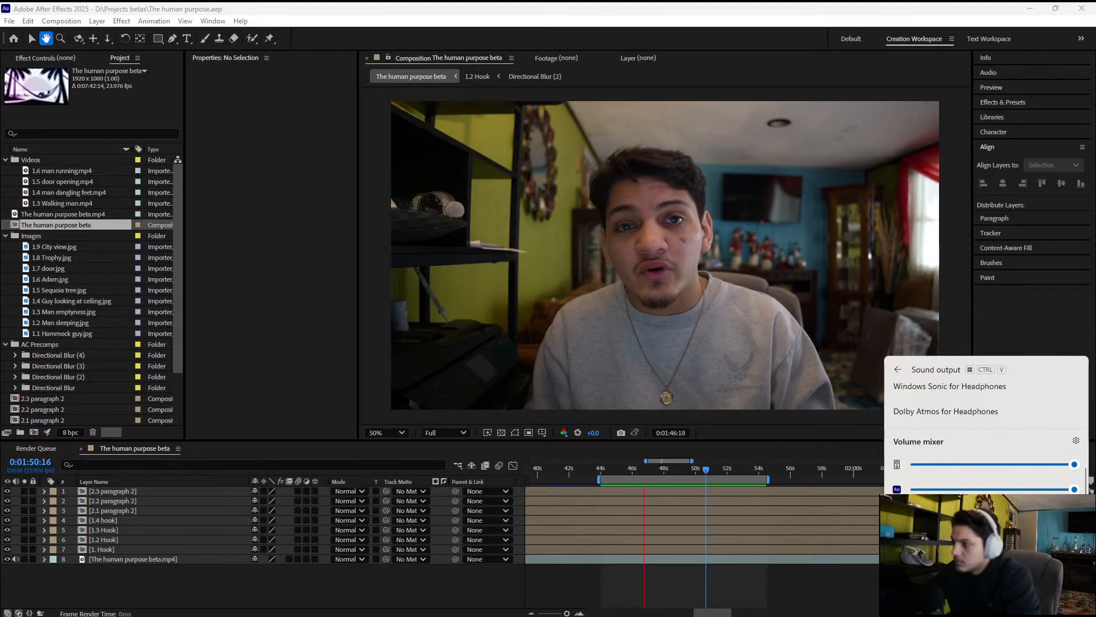
click(799, 450)
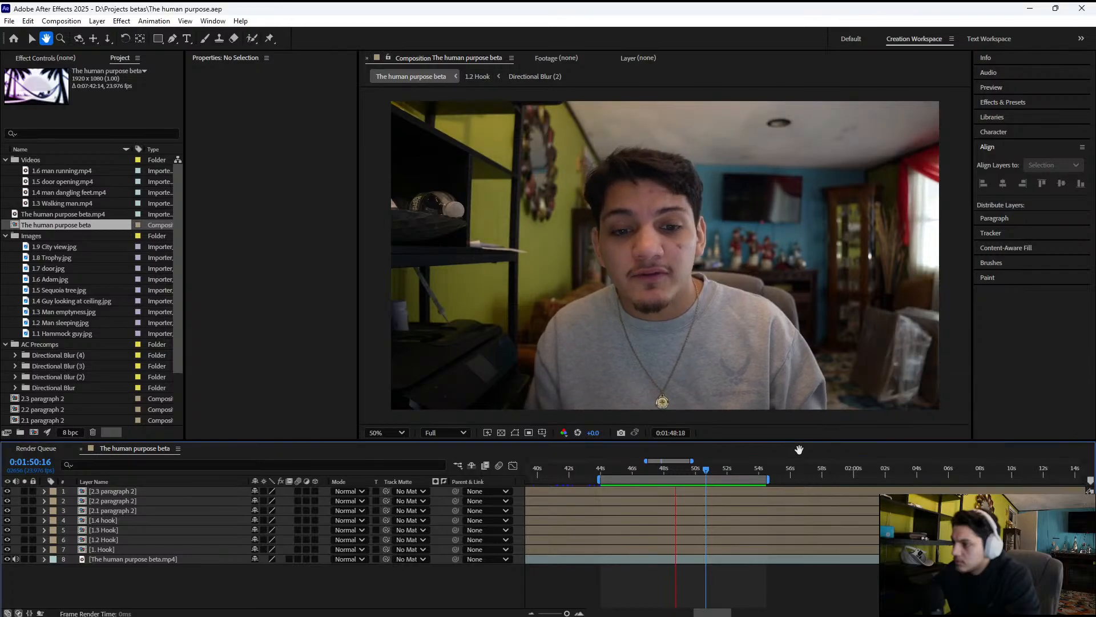
key(space)
key(space)
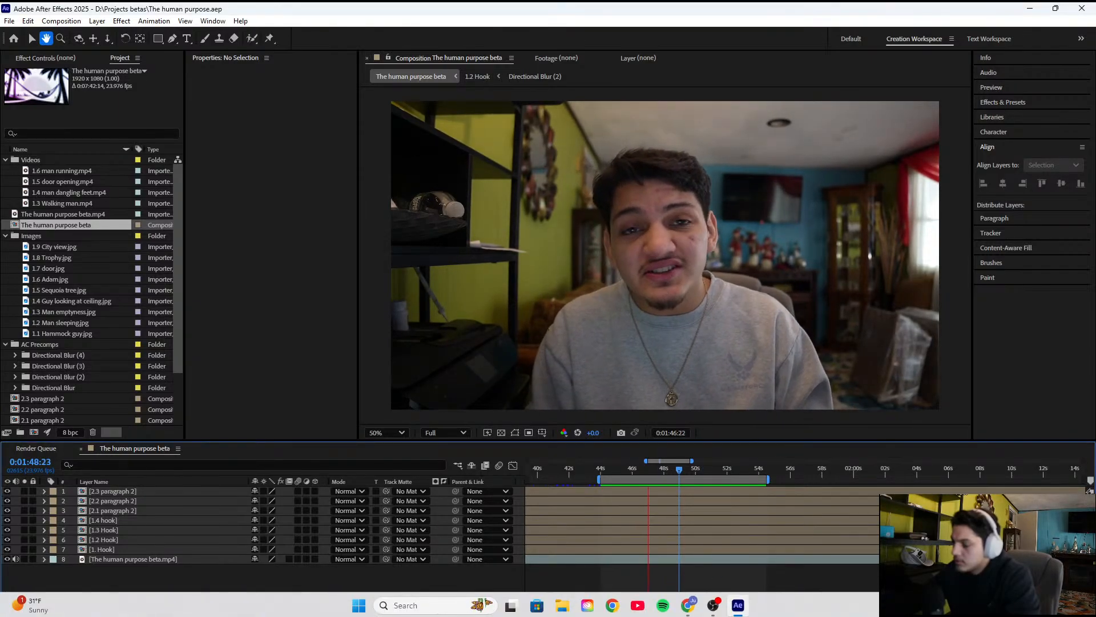
Reconnect the WH-1000XM5 headphones over Bluetooth and return to the composition timeline
click(1016, 605)
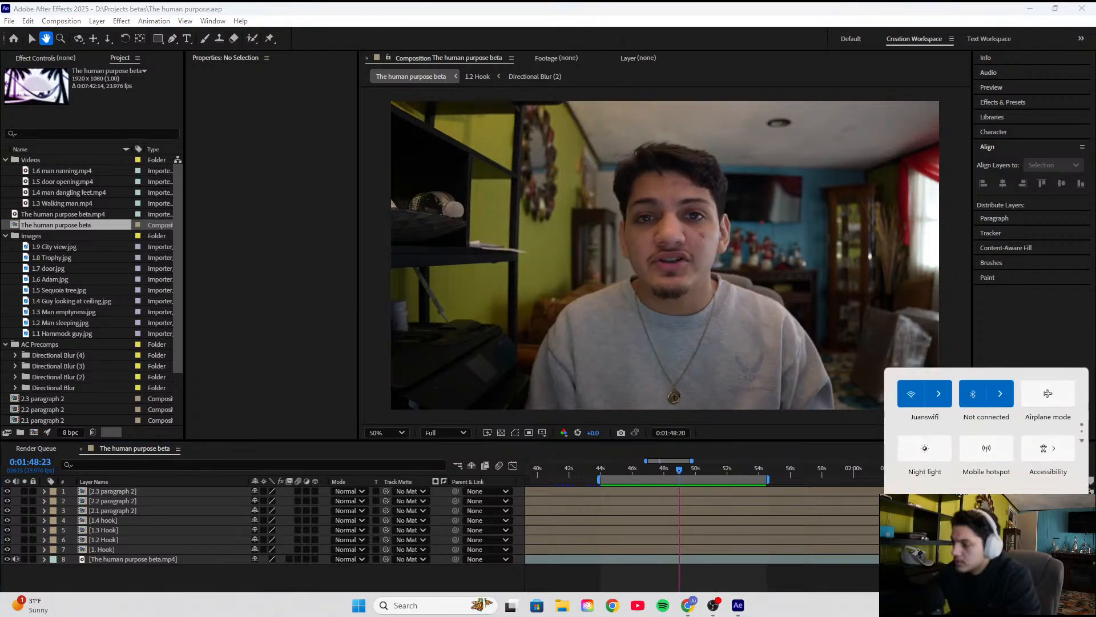
click(1000, 391)
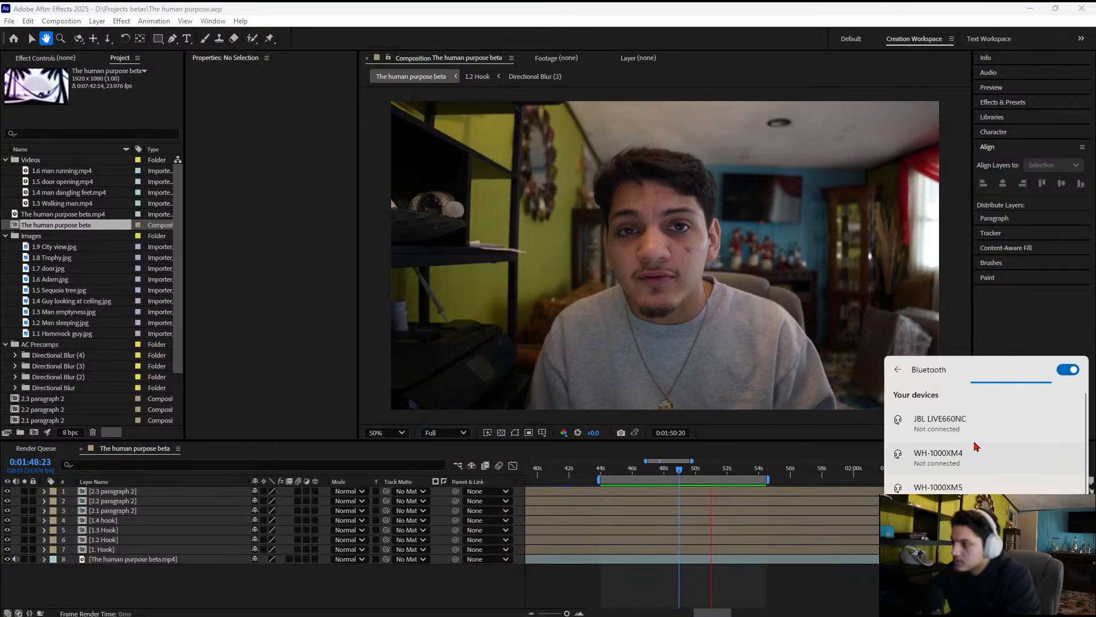
click(960, 487)
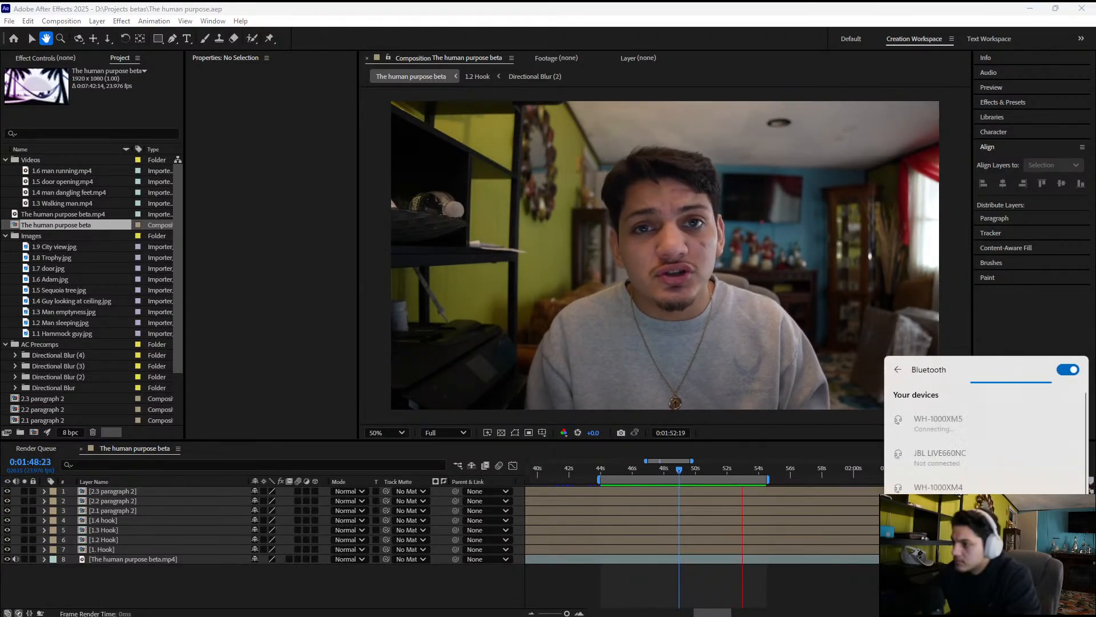
click(740, 438)
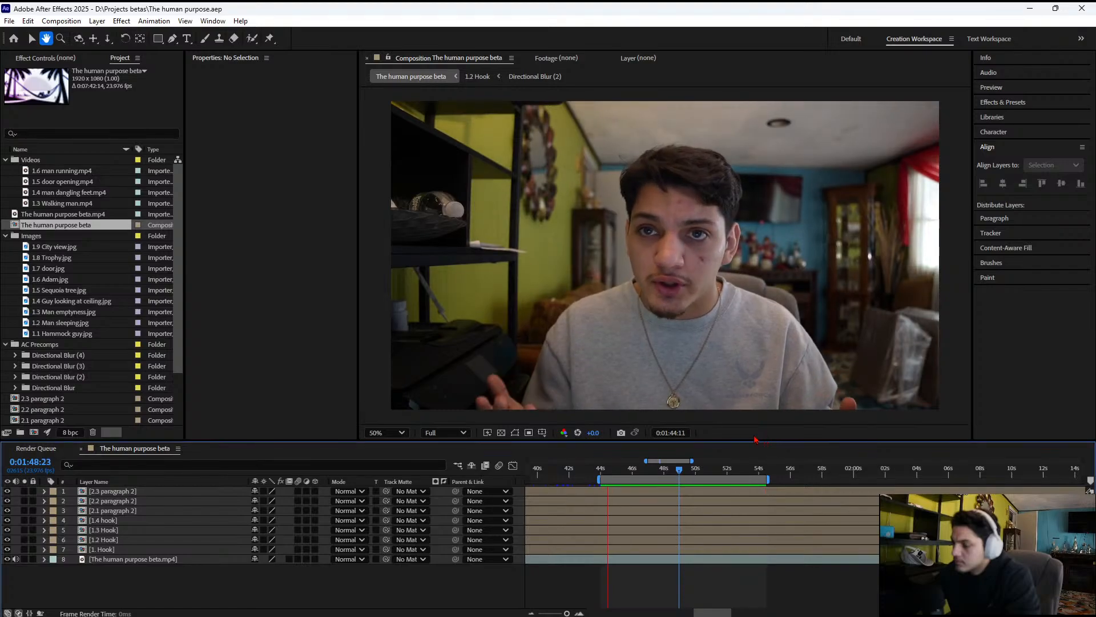
Replay the composition preview to listen for sound in the reconnected headphones, and stop it
key(space)
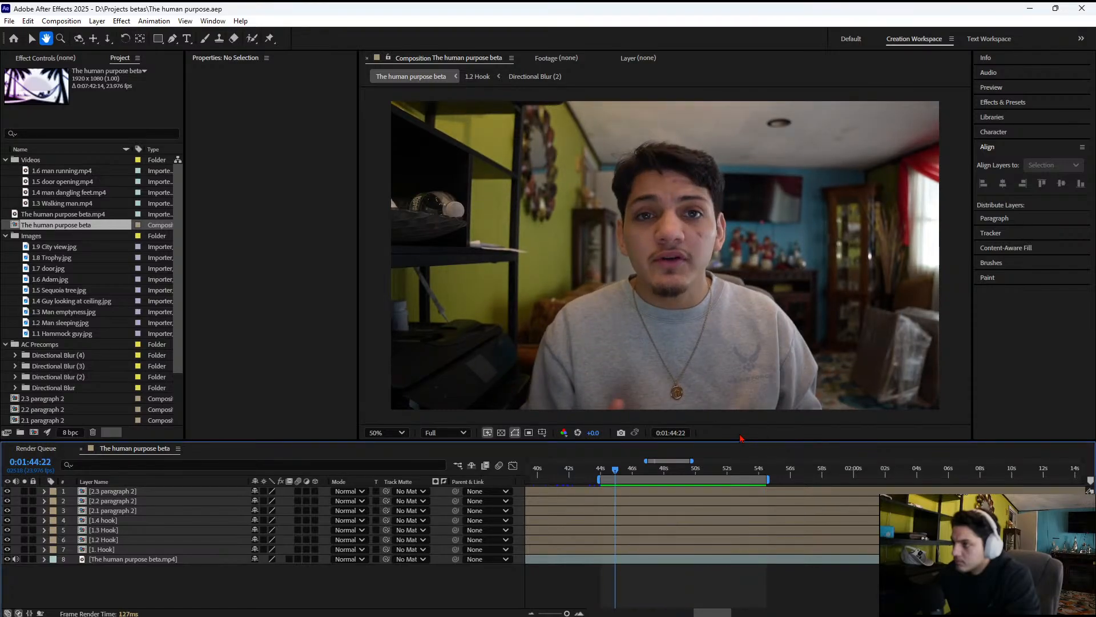
key(space)
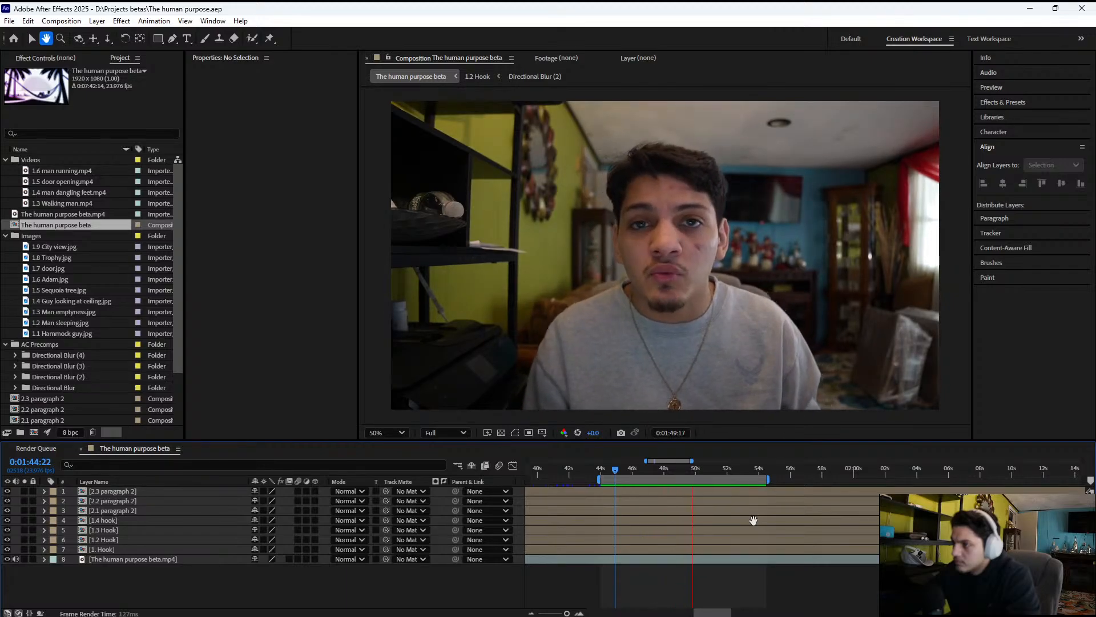
key(space)
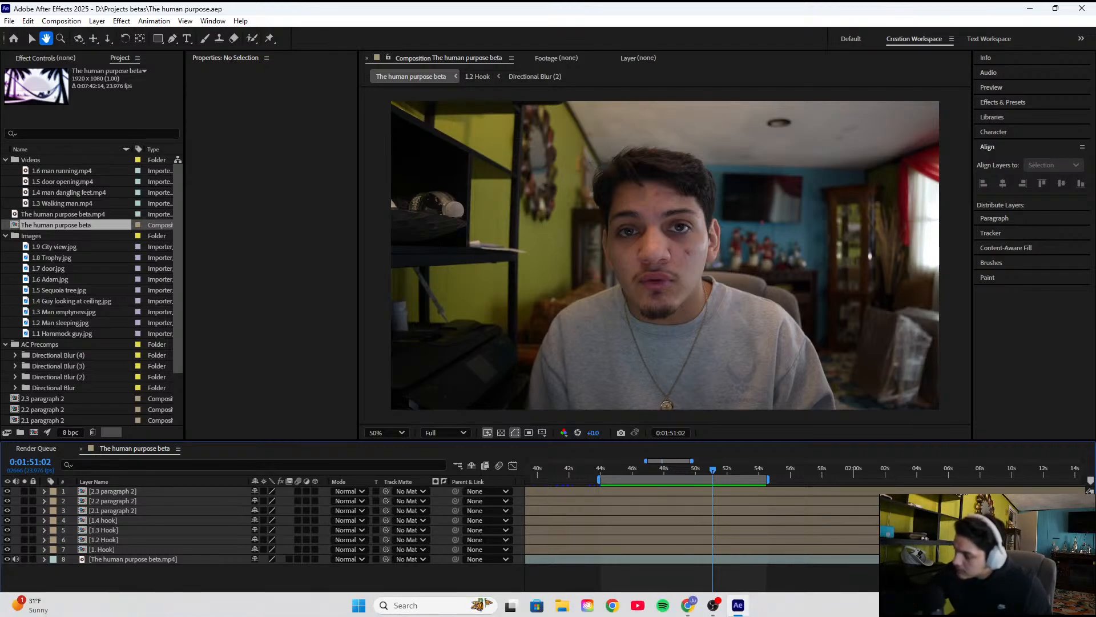
Try to connect the WH-1000XM4 headphones over Bluetooth, and play the preview with the current time at 0:01:45:13
click(1013, 605)
click(1001, 395)
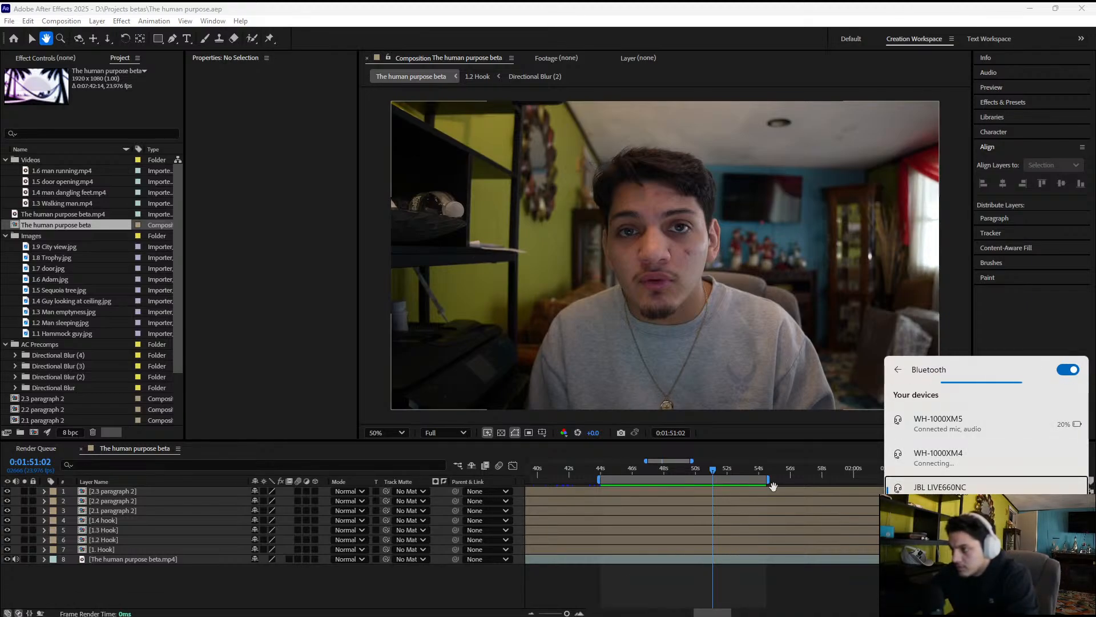
click(809, 435)
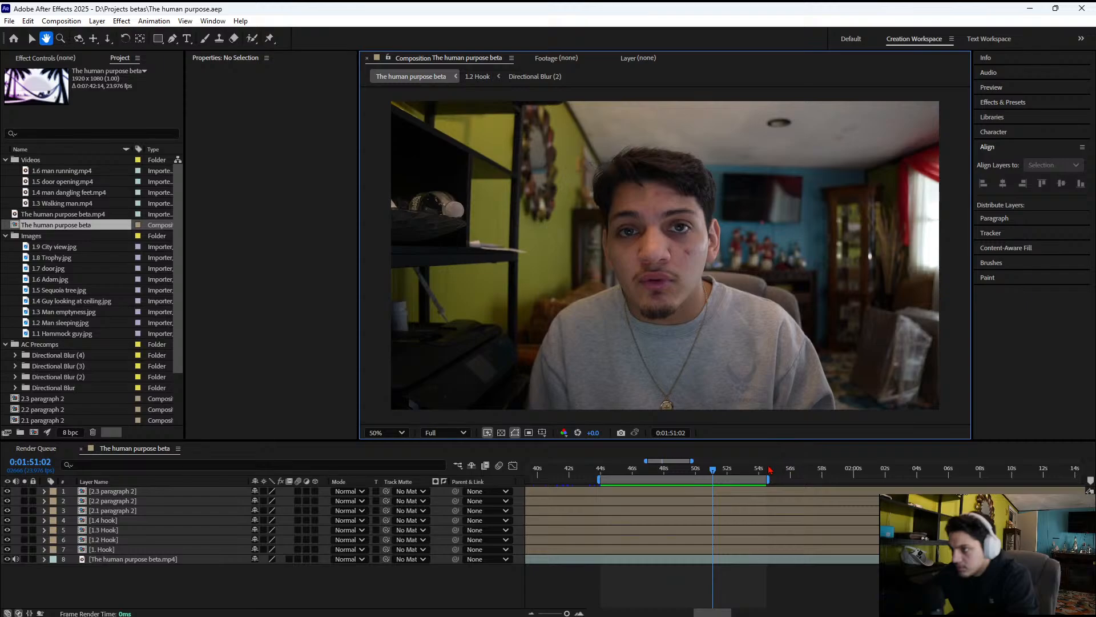
click(622, 471)
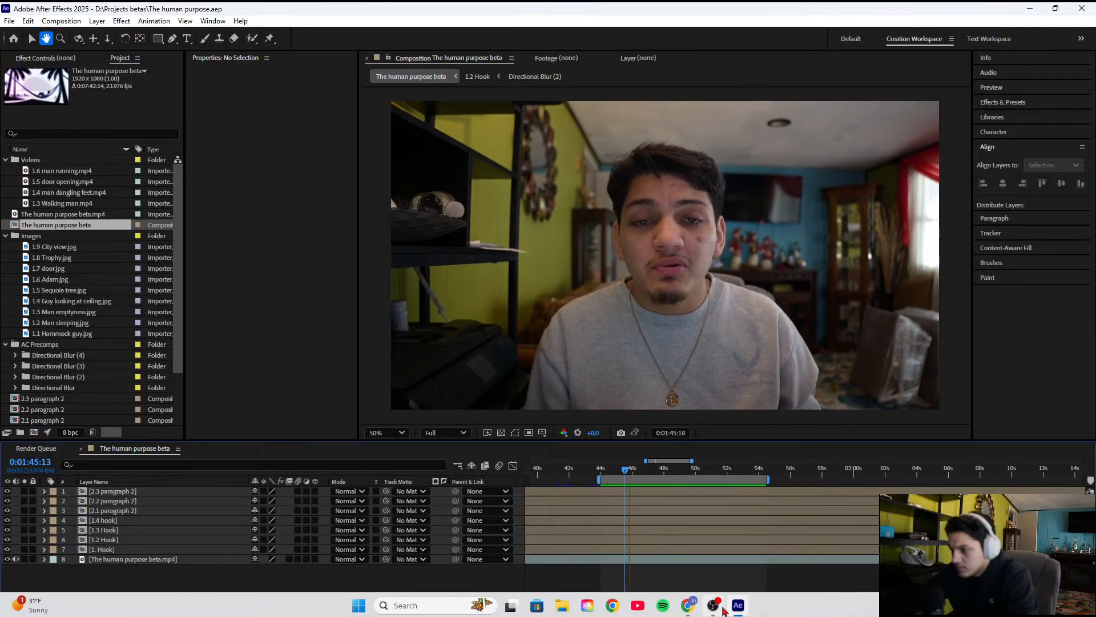
mouse_move(722, 610)
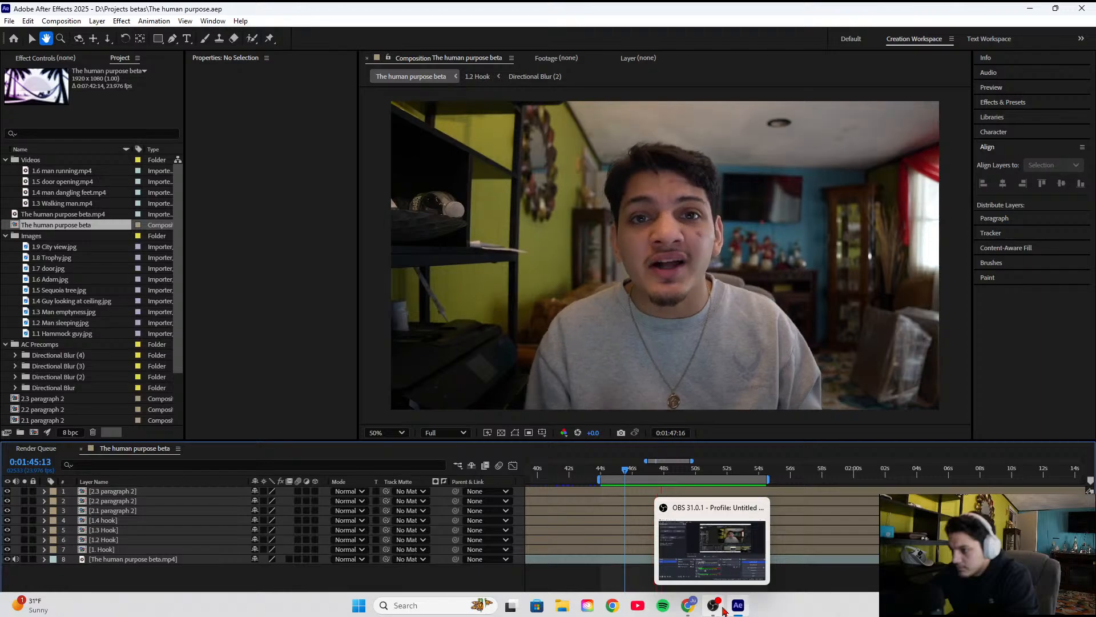
Switch to OBS, set the Desktop Audio level to about -31 dB and Mic/Aux to 0.0 dB, and return to After Effects
click(722, 609)
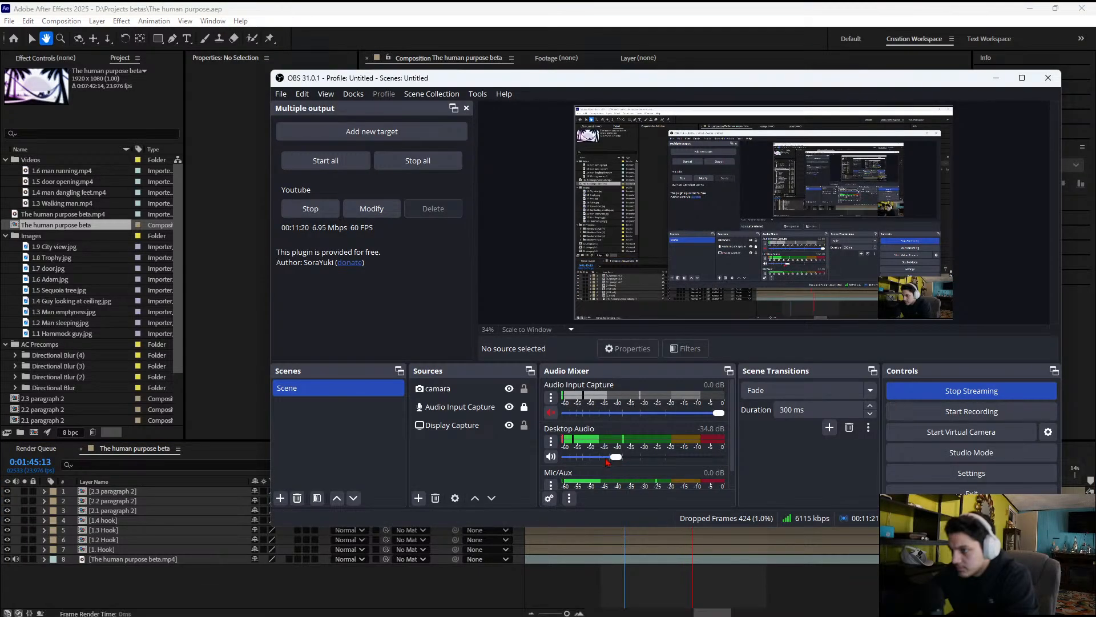
mouse_move(616, 458)
mouse_down()
mouse_move(561, 463)
mouse_move(623, 457)
mouse_up()
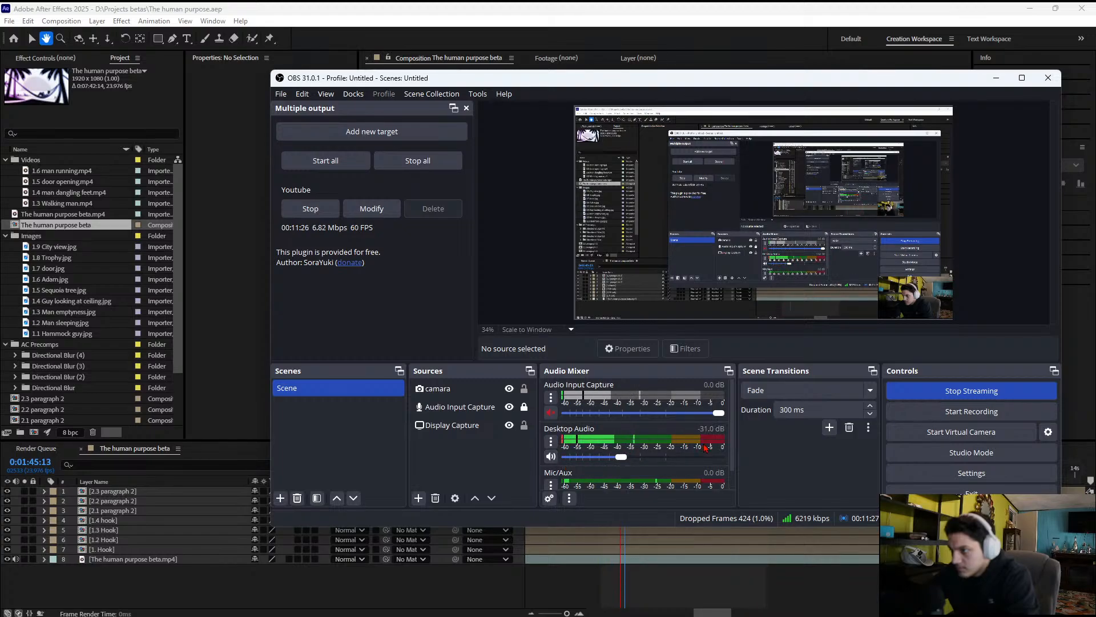
scroll(639, 442, down, 1)
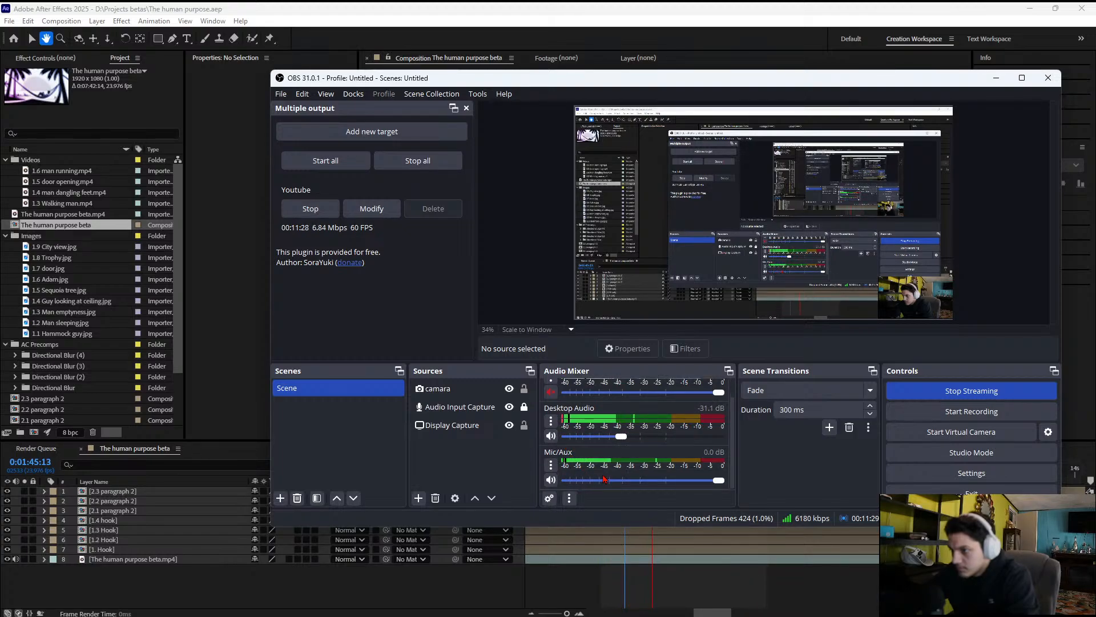
drag(714, 484, 759, 484)
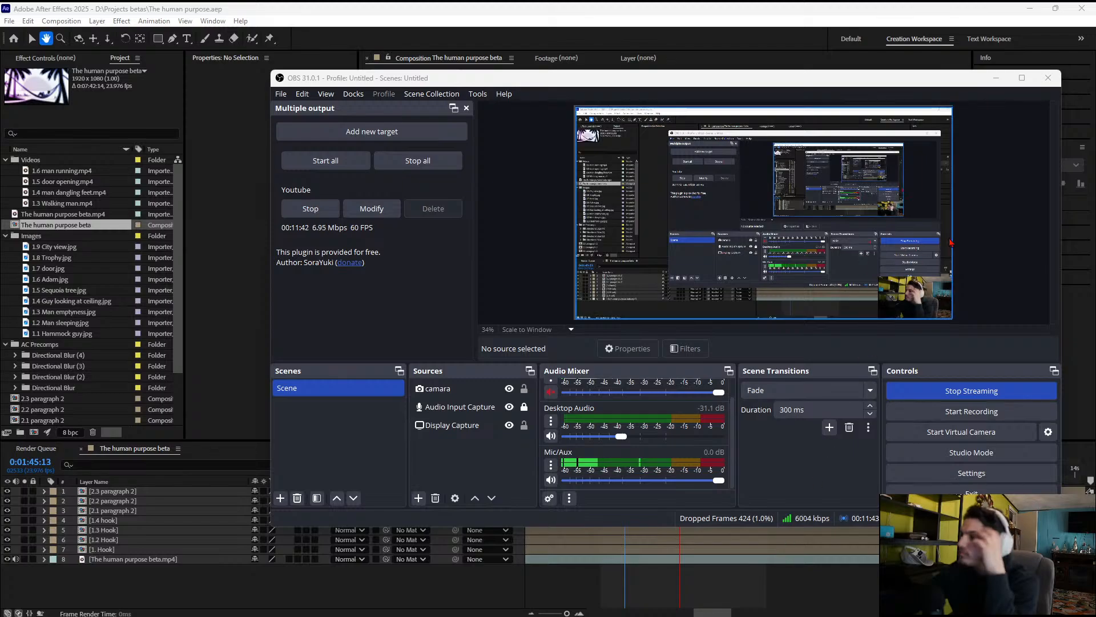
click(996, 79)
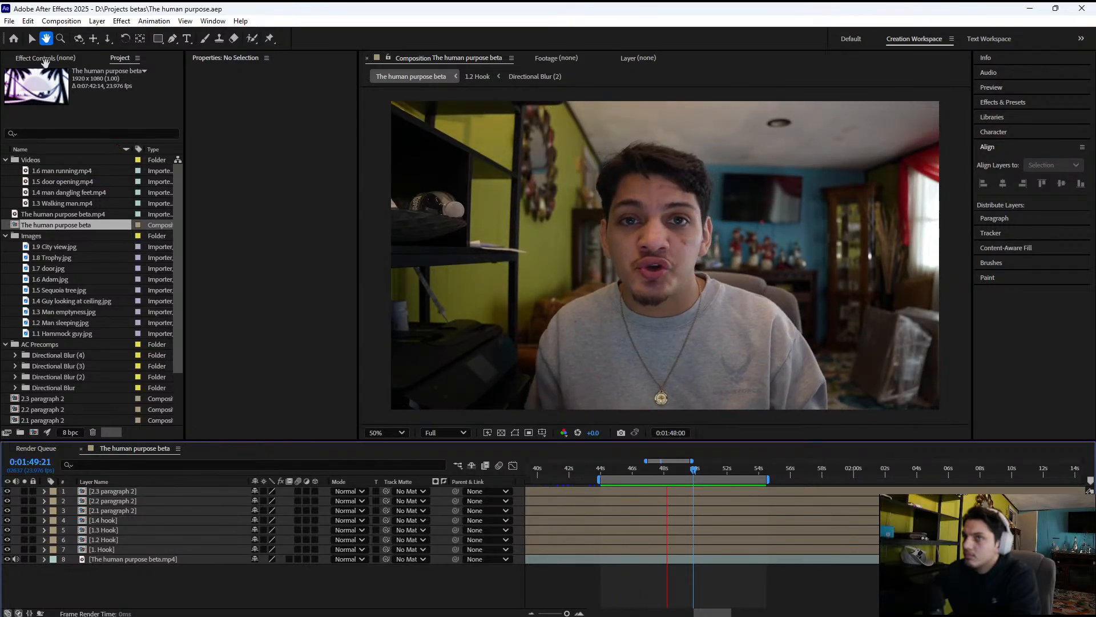
Activate the Selection tool and select The human purpose beta.mp4 layer in the timeline
key(v)
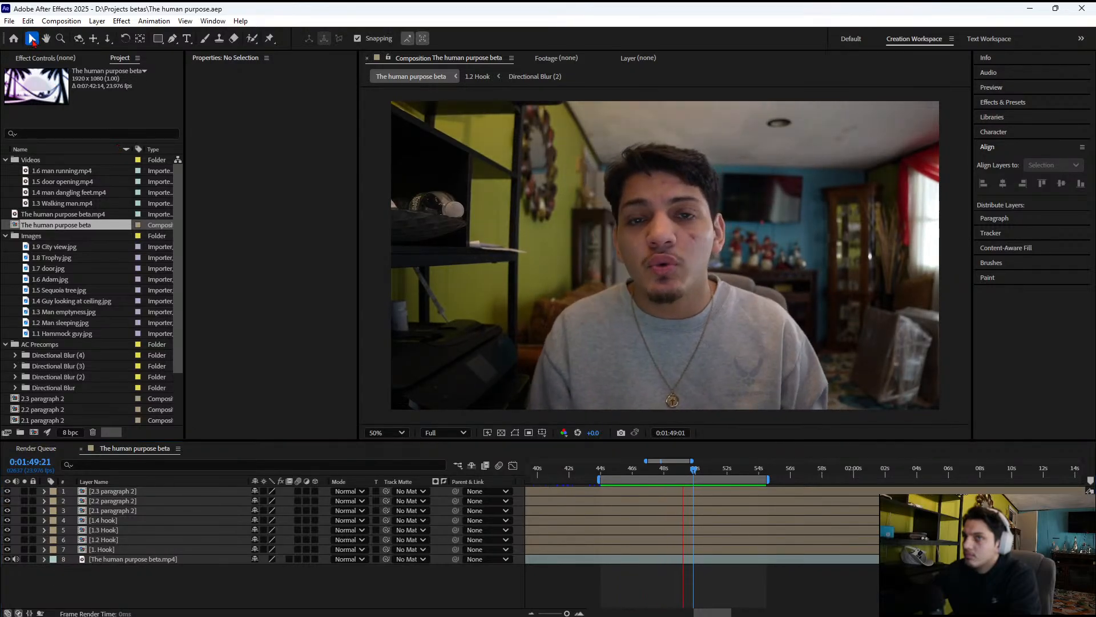
click(149, 561)
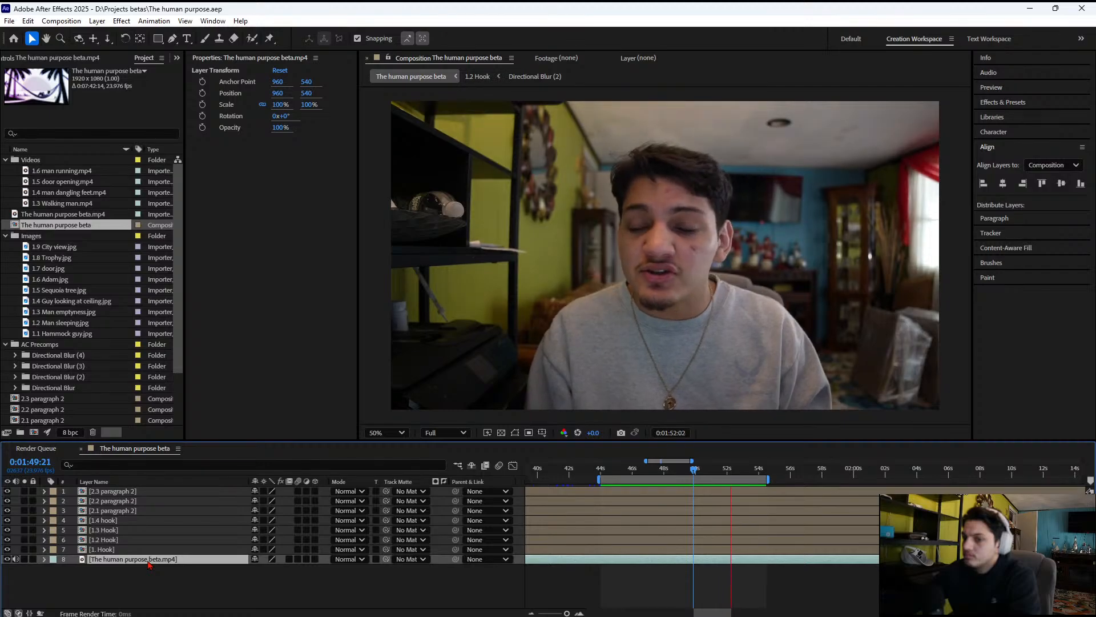
Switch to YouTube and test the sound with "A weekend in my life as a 7-figure agency owner at 26" at full volume from 1:12
mouse_move(639, 615)
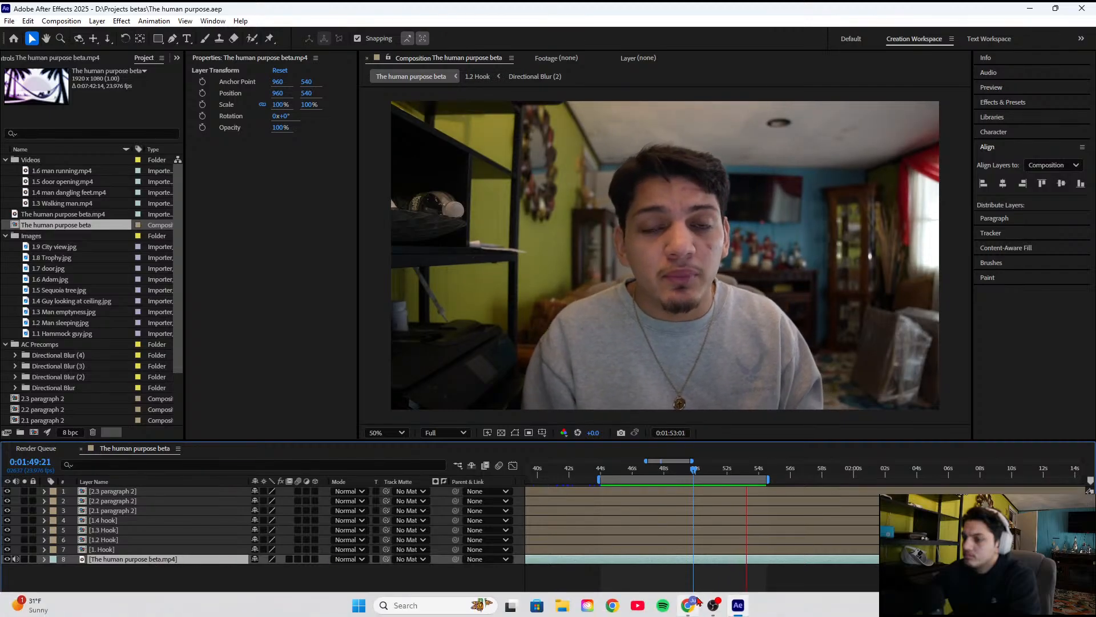
click(639, 615)
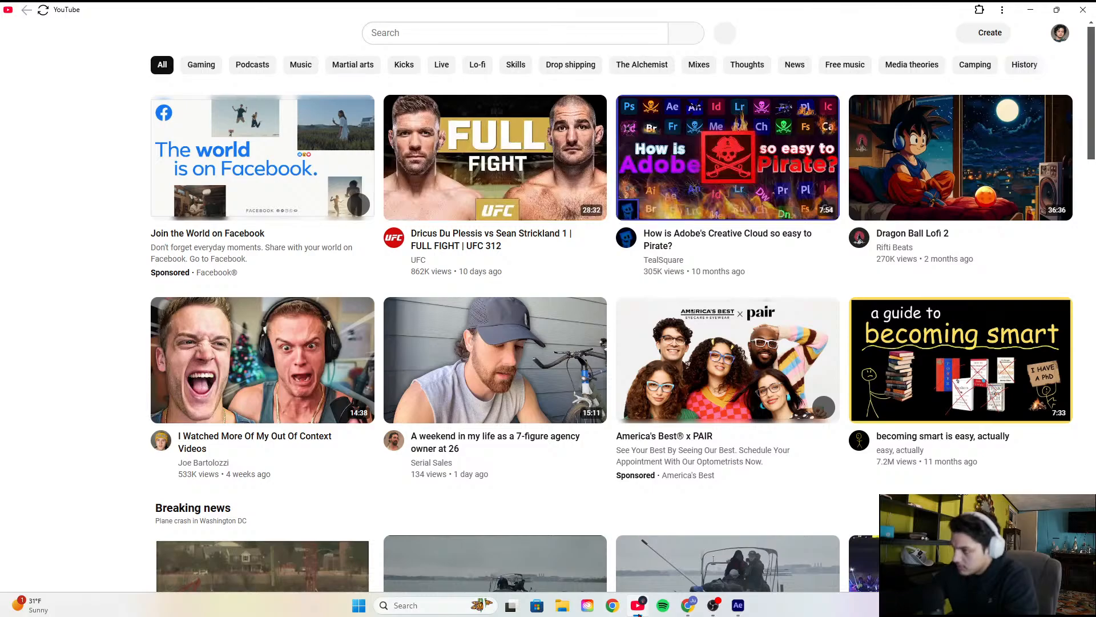
click(466, 368)
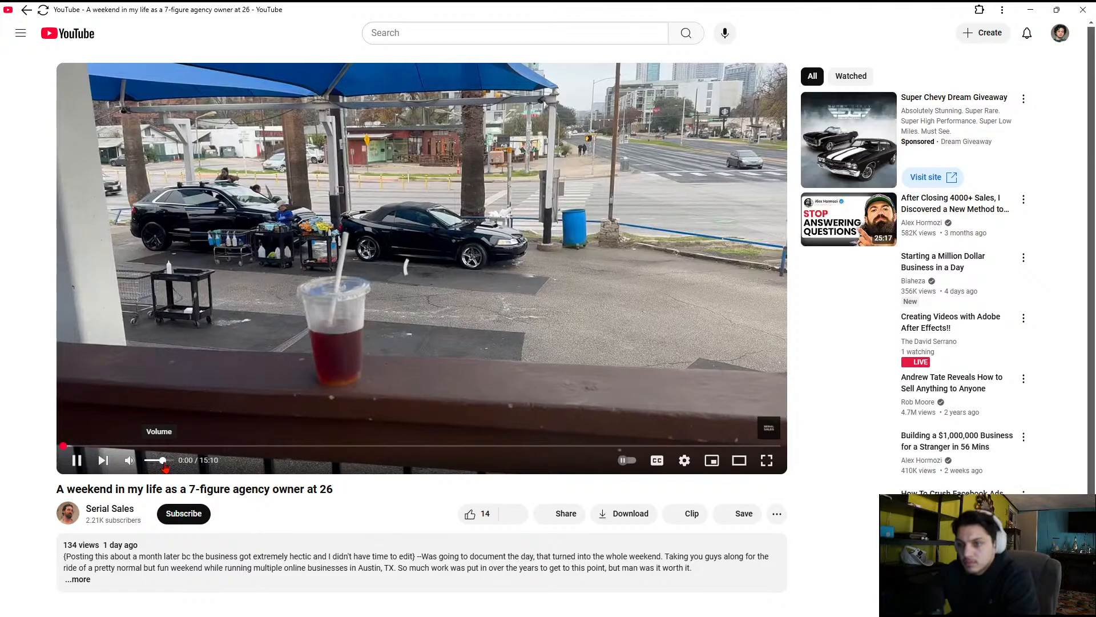
drag(165, 468, 175, 467)
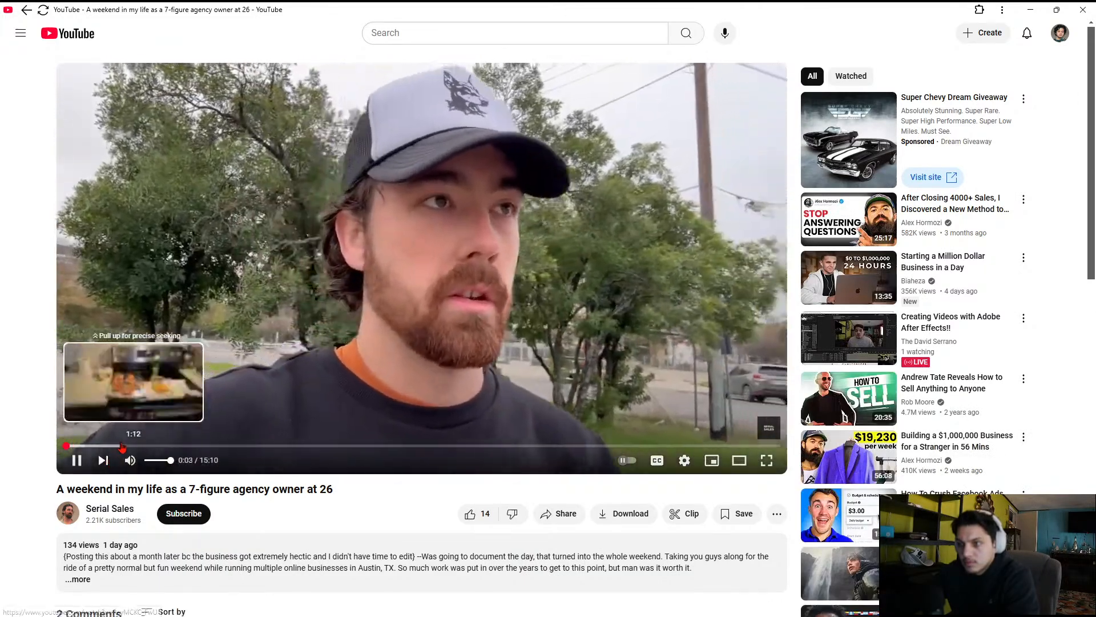
click(122, 446)
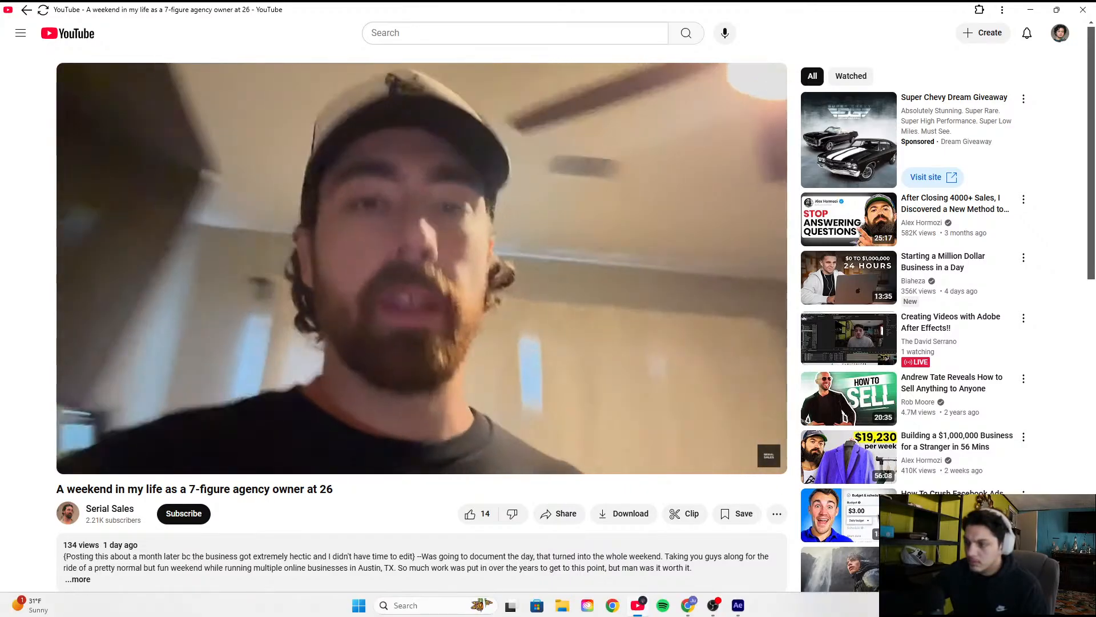
Check the Bluetooth connection status in the system quick settings and pause the YouTube video
click(1013, 606)
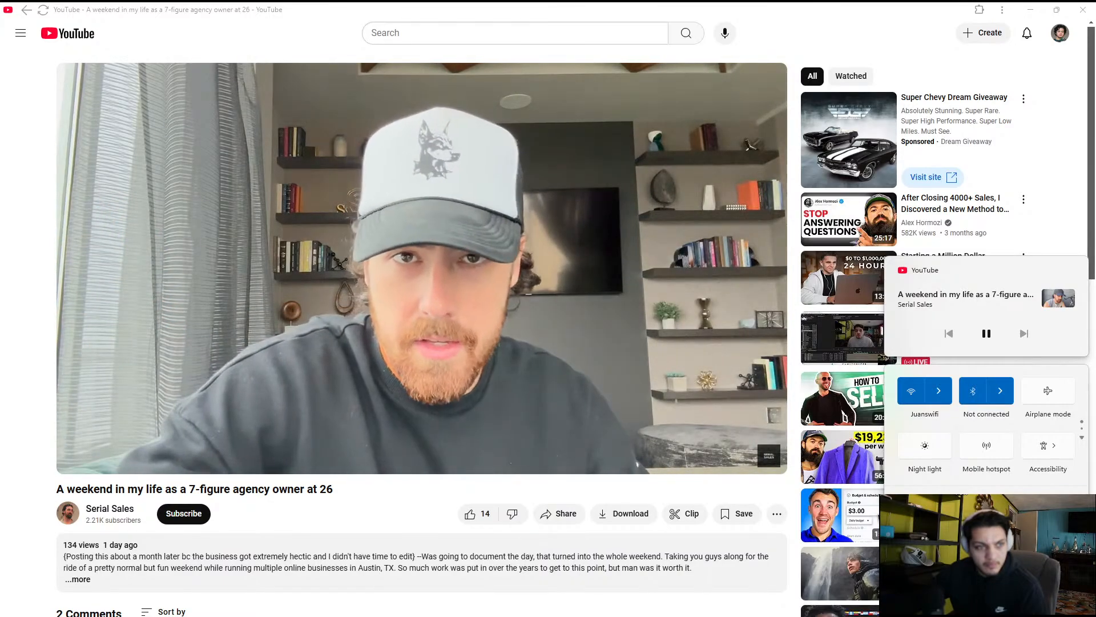
click(426, 354)
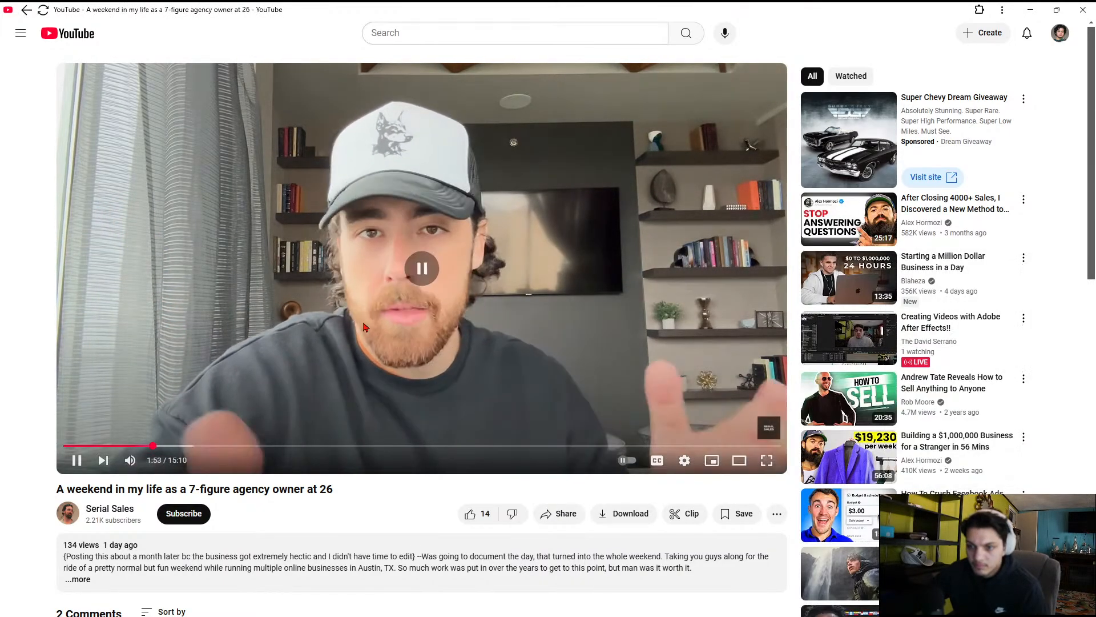
mouse_move(751, 599)
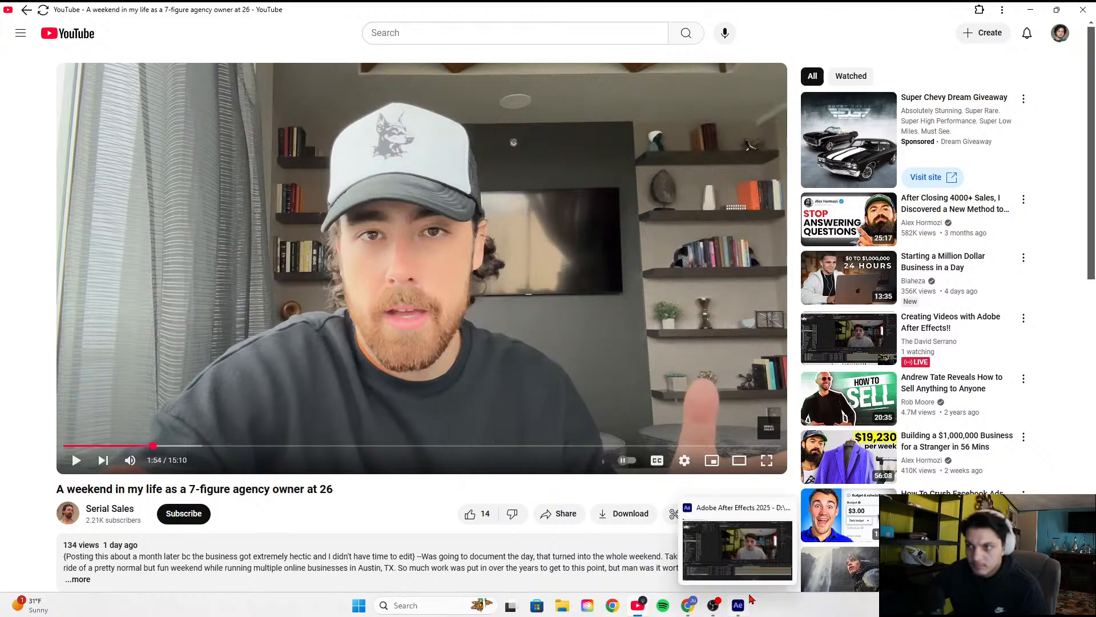
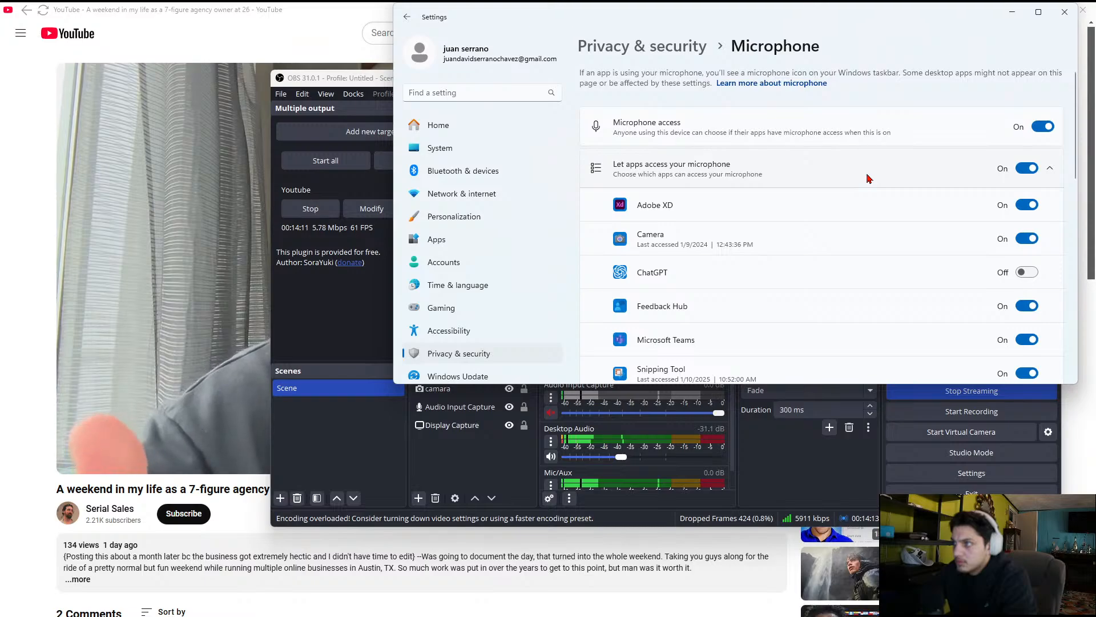
Review which apps have microphone access in the Windows microphone privacy settings and collapse the app list
scroll(869, 178, down, 5)
scroll(867, 177, up, 5)
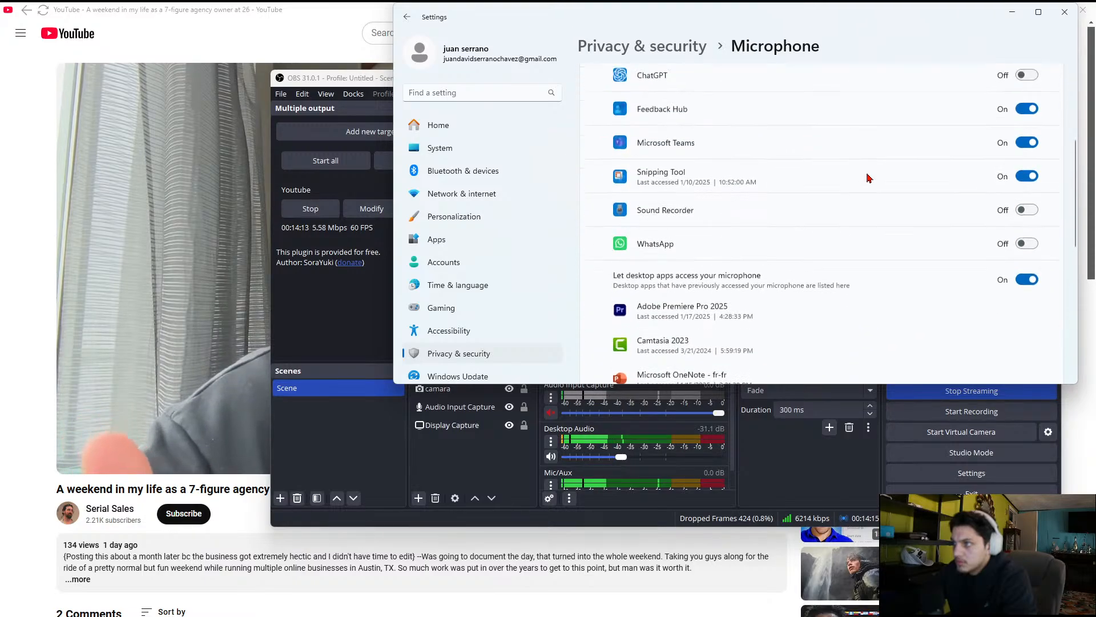
click(756, 182)
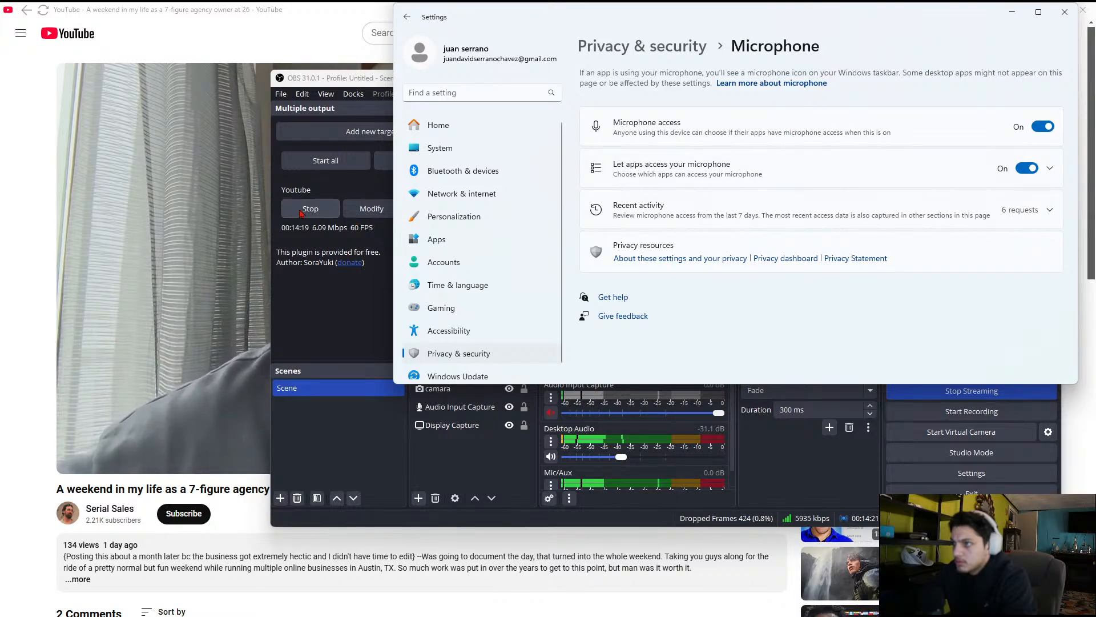
Close the Windows Settings window and the YouTube window
click(1065, 12)
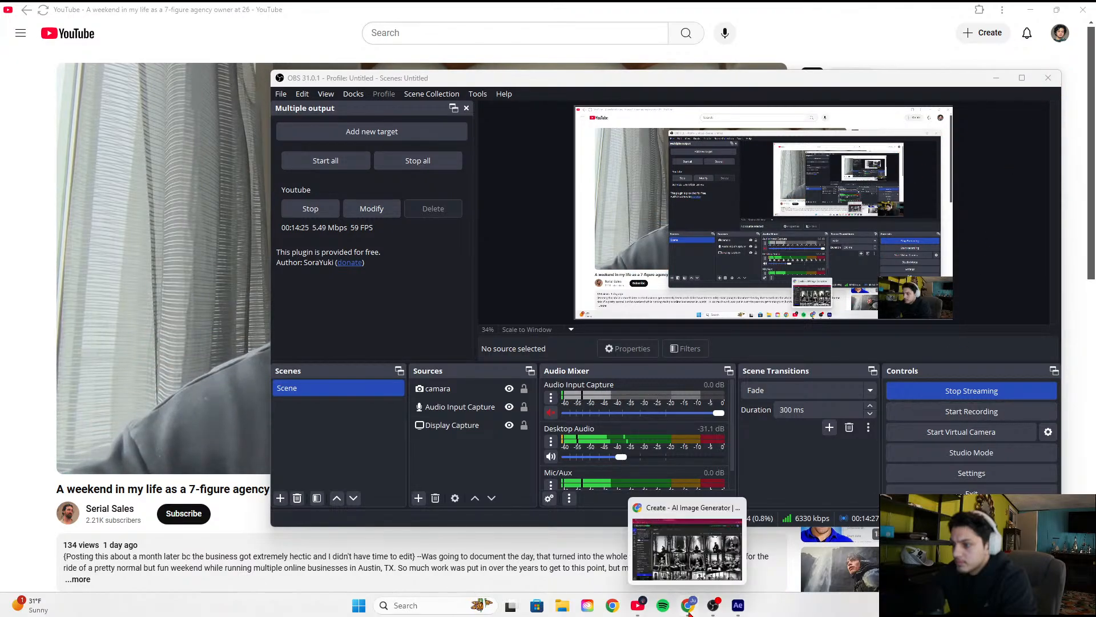
mouse_move(636, 609)
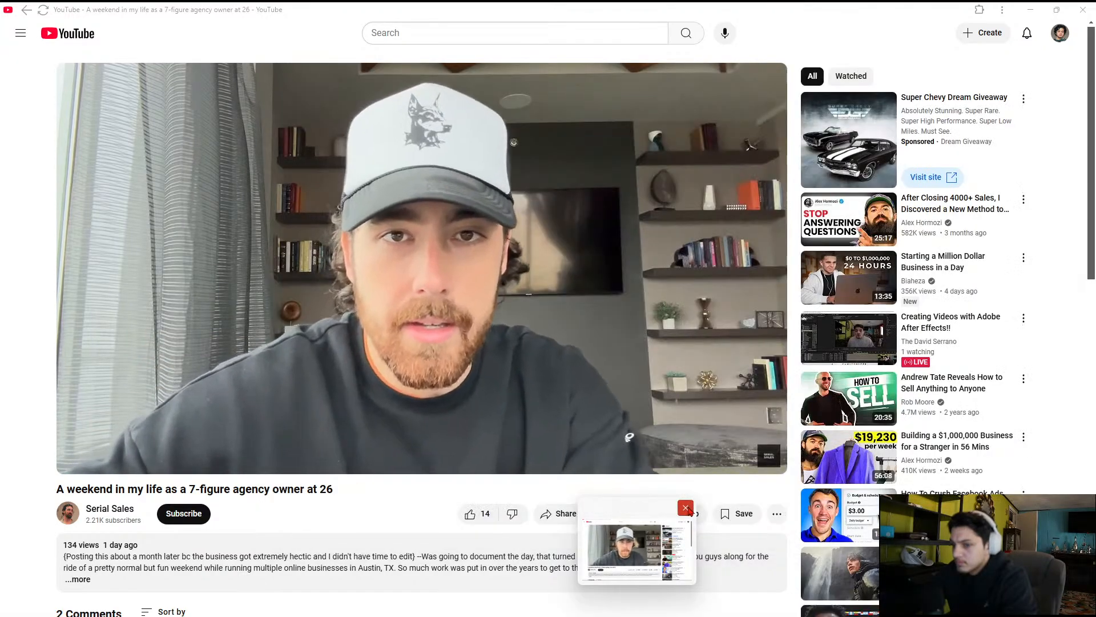
click(688, 507)
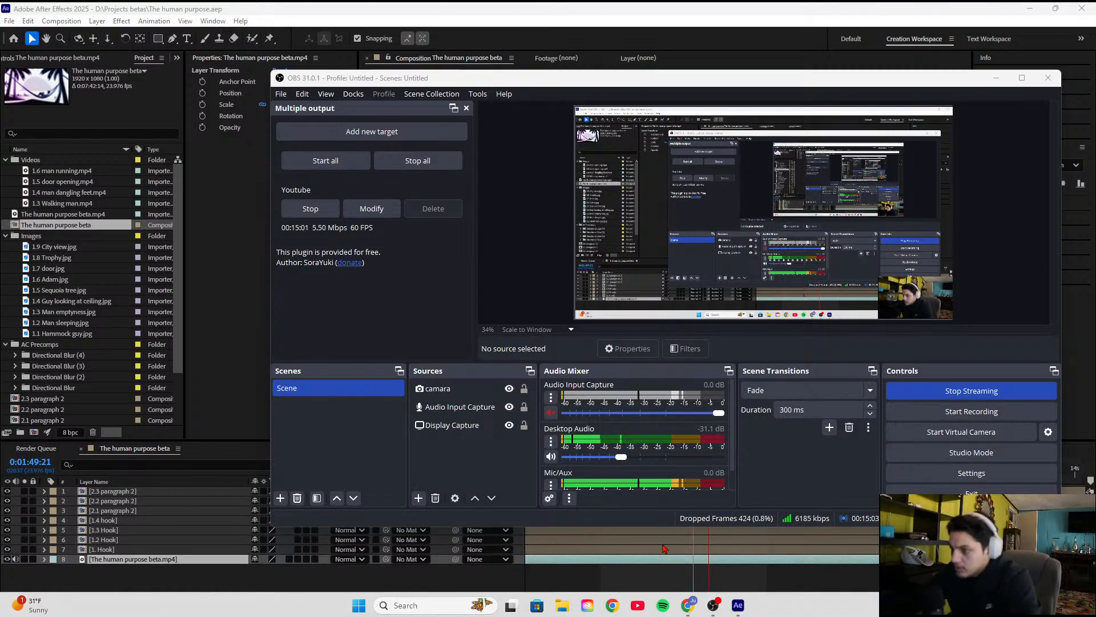
Return to After Effects, select the 1.3 Hook layer and move the current time to 0:01:44:07
click(637, 530)
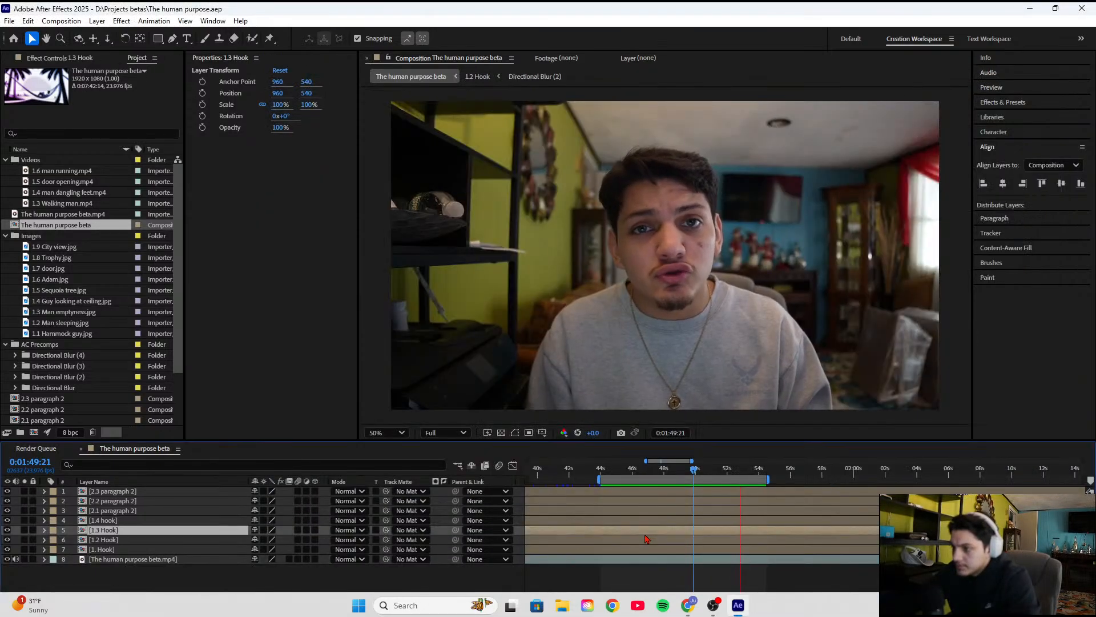
click(605, 469)
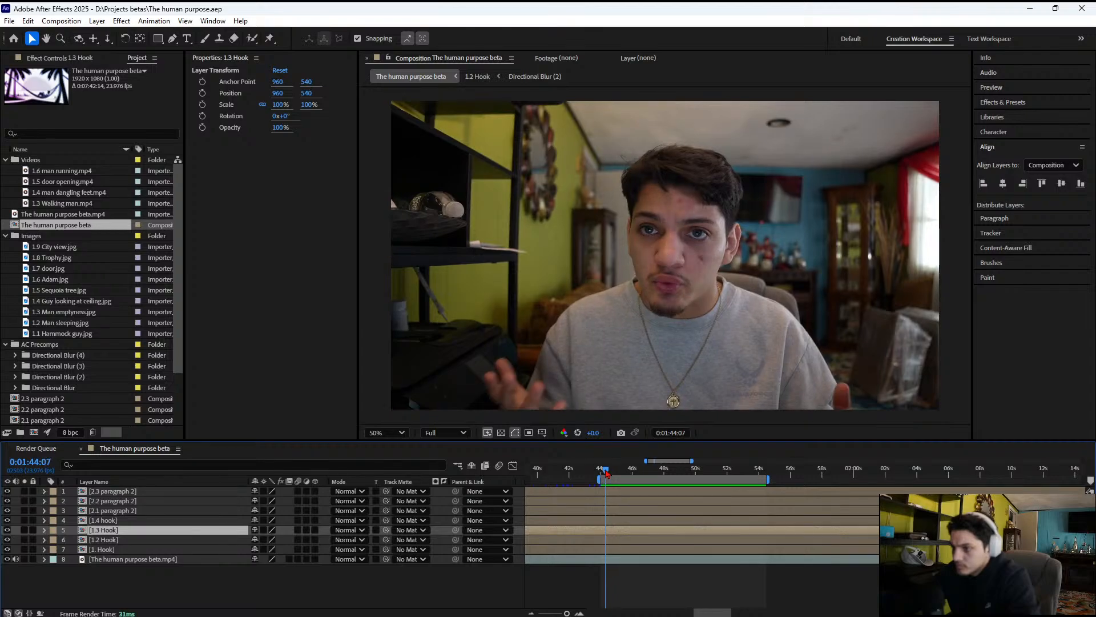
Close After Effects, relaunch it from Creative Cloud Desktop and reopen the recent project The human purpose
click(1082, 8)
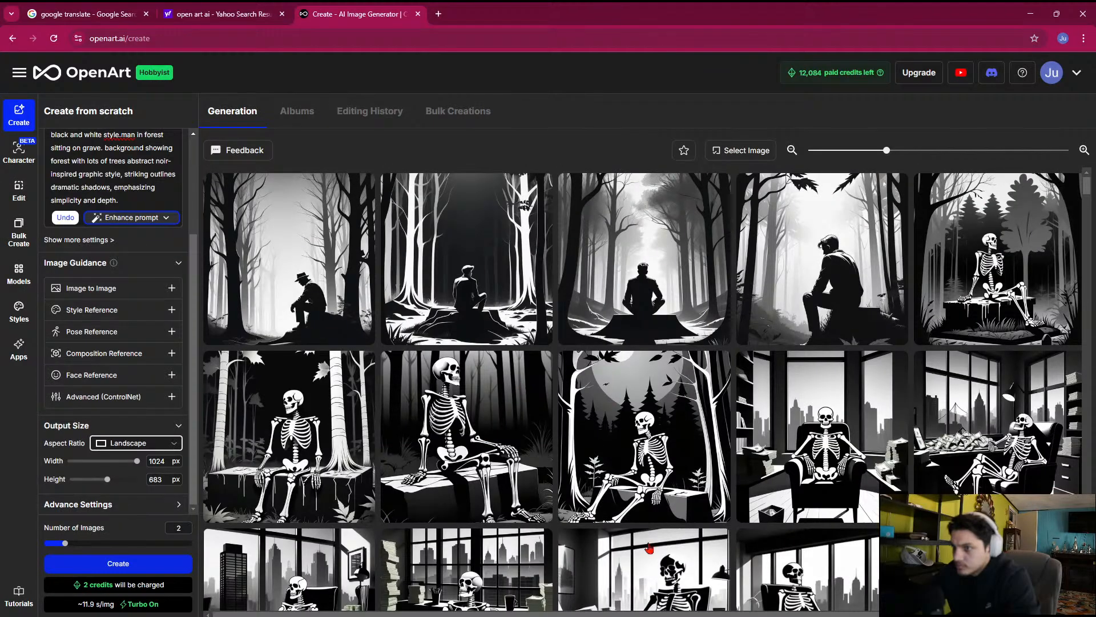
click(601, 606)
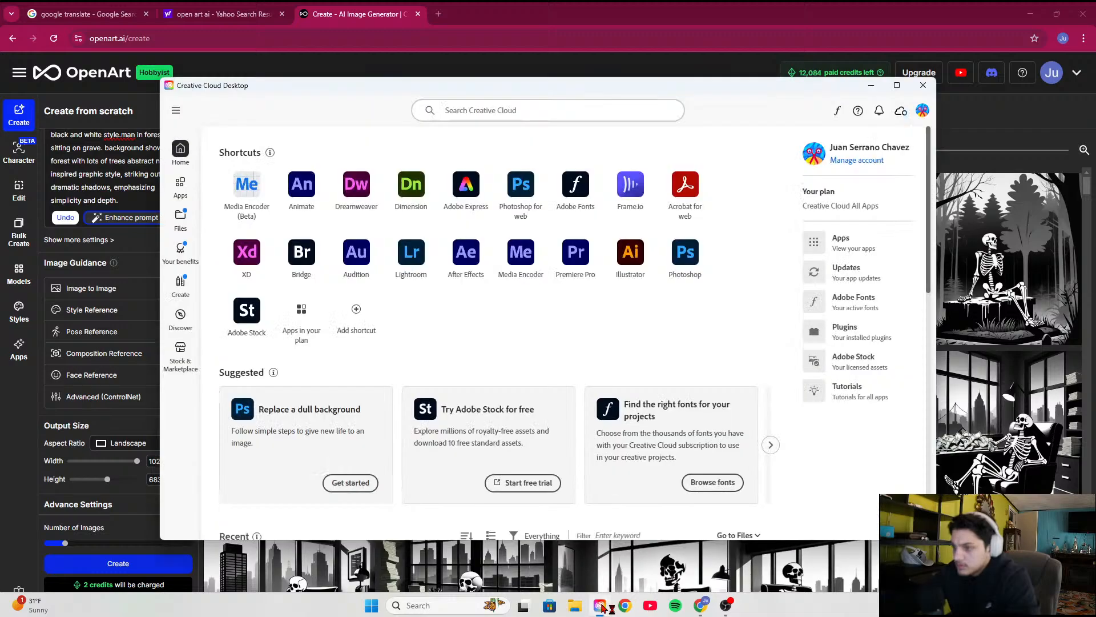
click(468, 268)
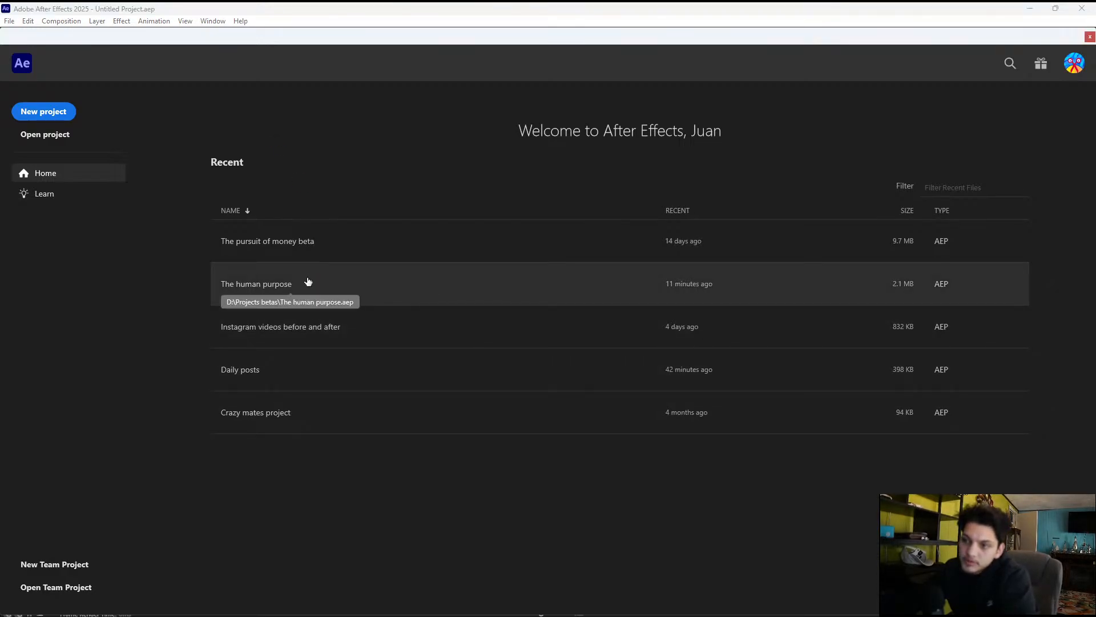
click(278, 290)
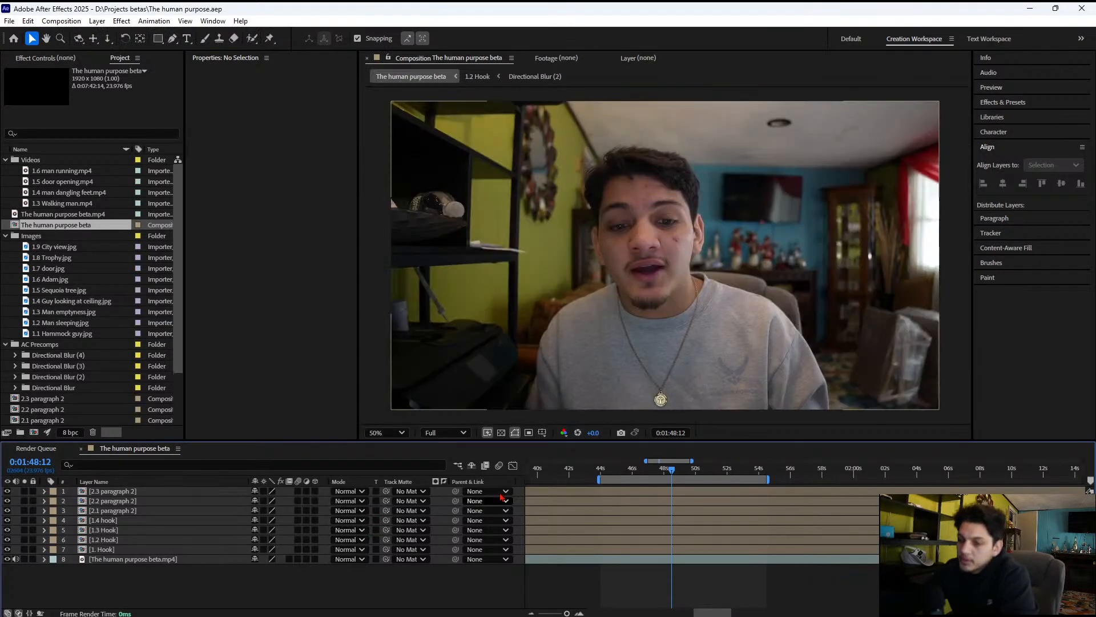
Preview The human purpose beta composition to test the sound and check the Bluetooth connection status in the system quick settings
key(space)
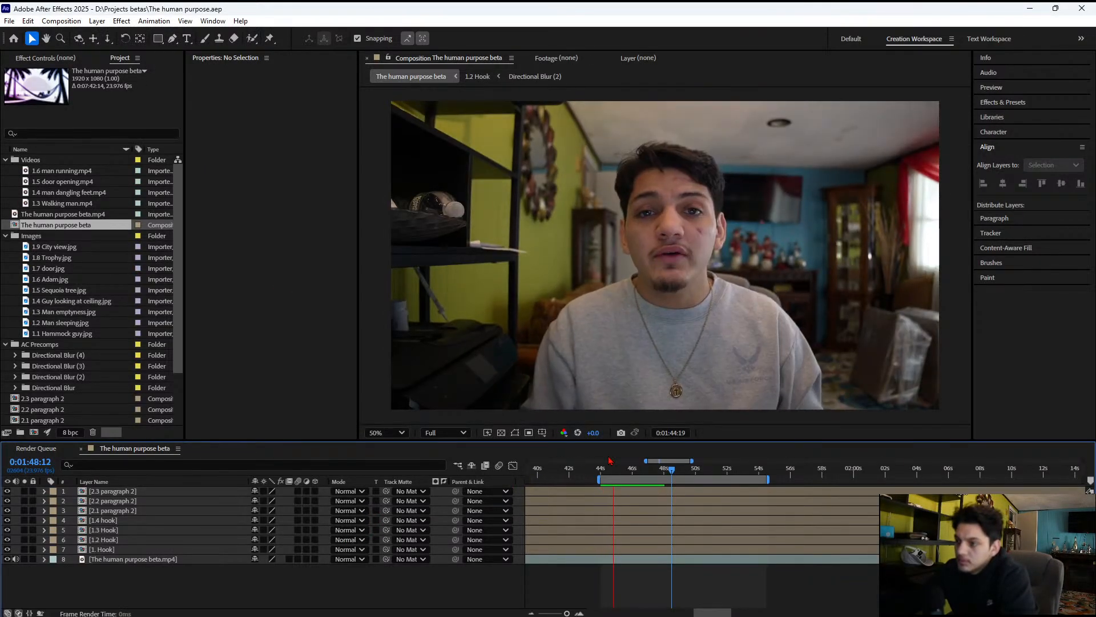
click(1025, 605)
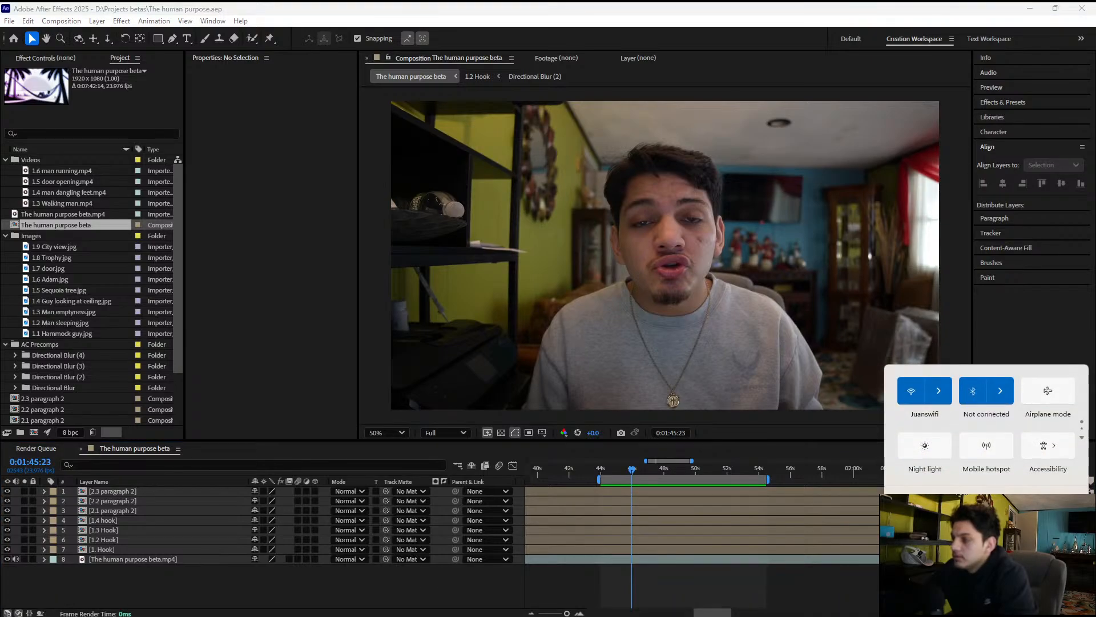
click(817, 449)
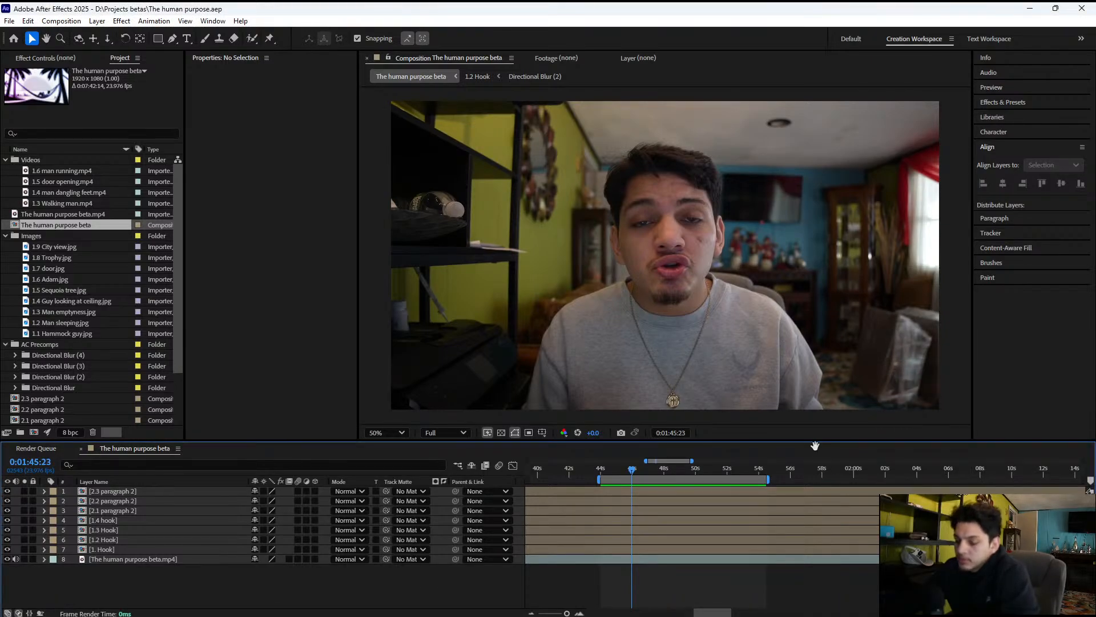
key(space)
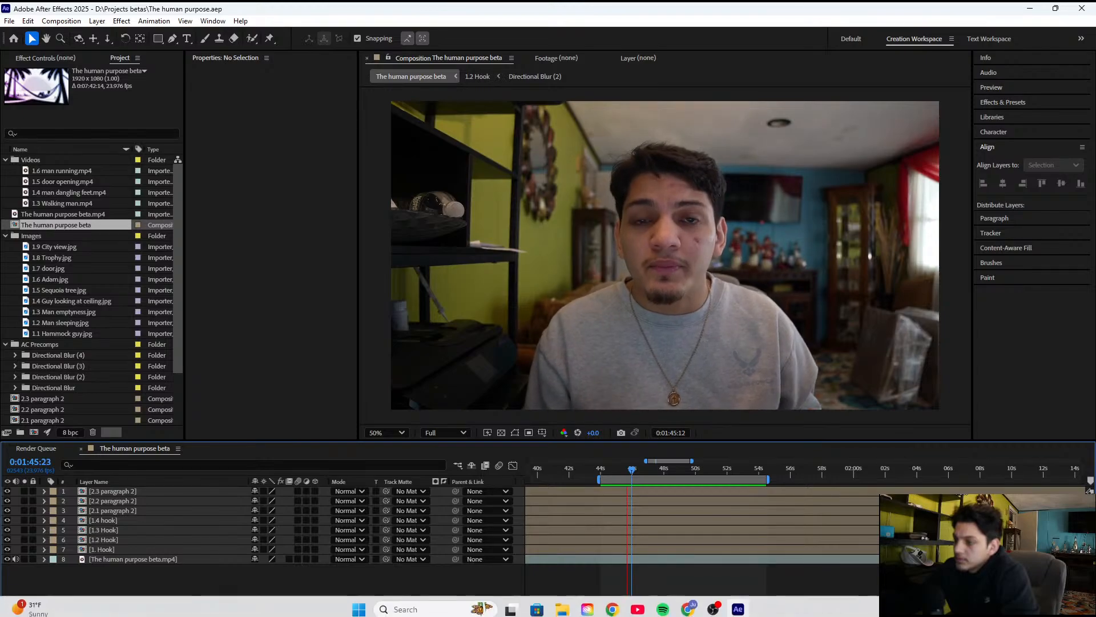
click(1025, 605)
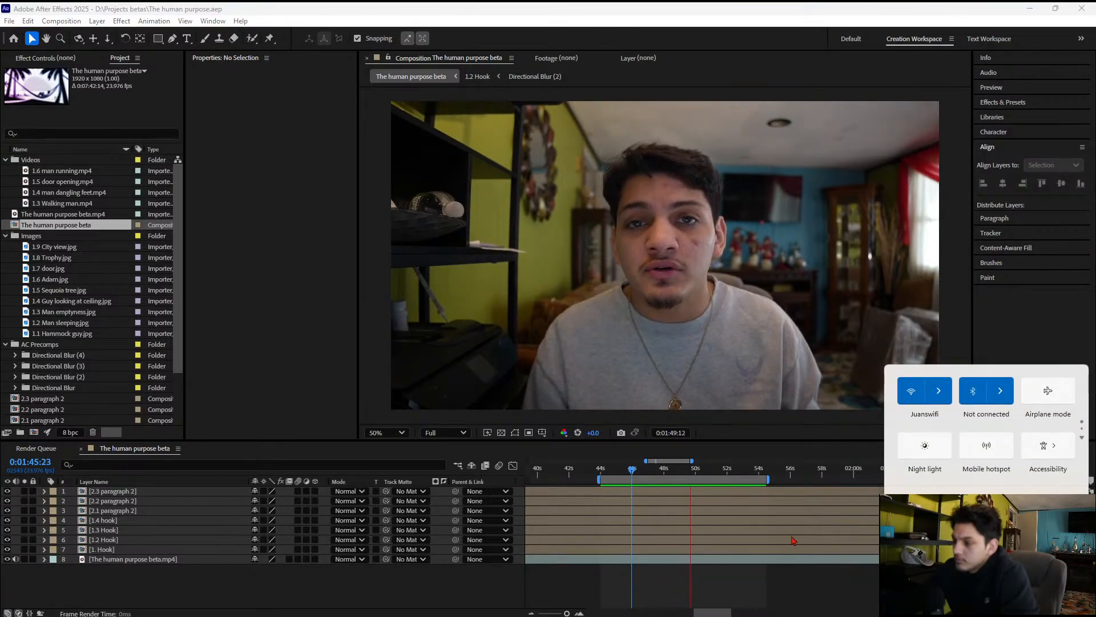
click(806, 465)
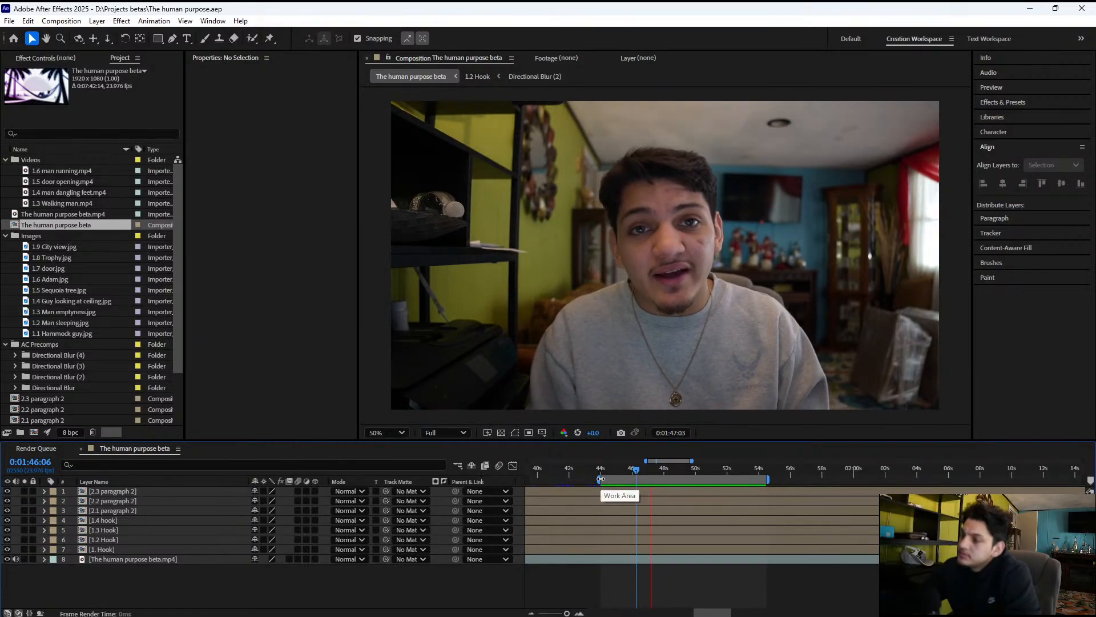
key(space)
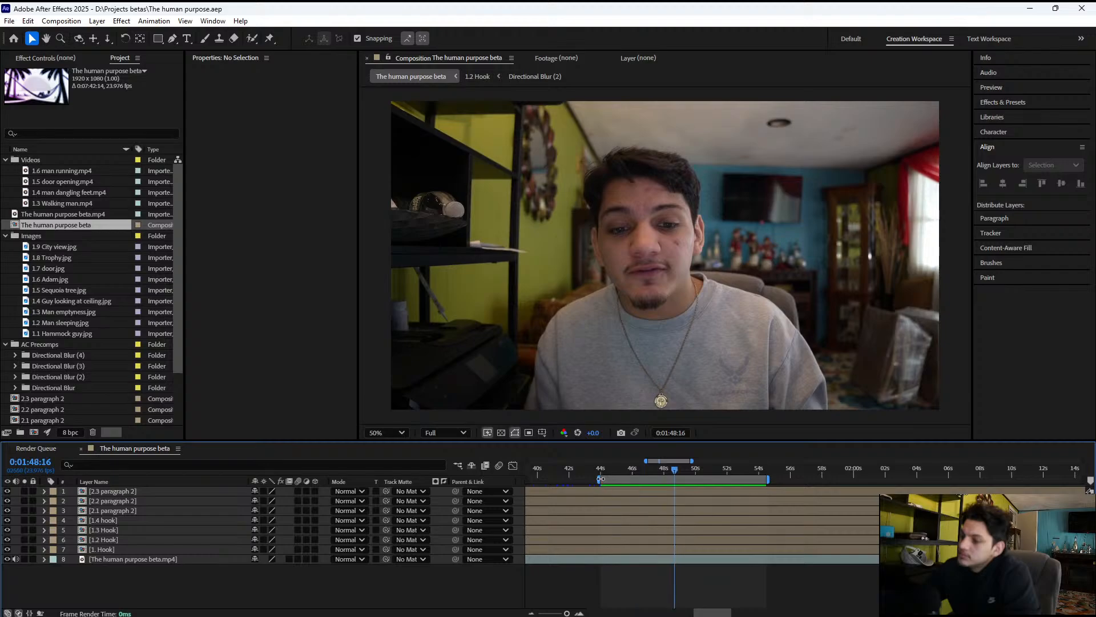
Shift the work area so it starts at about 0:01:48 and preview the footage up to 0:01:51:09
drag(607, 478, 669, 477)
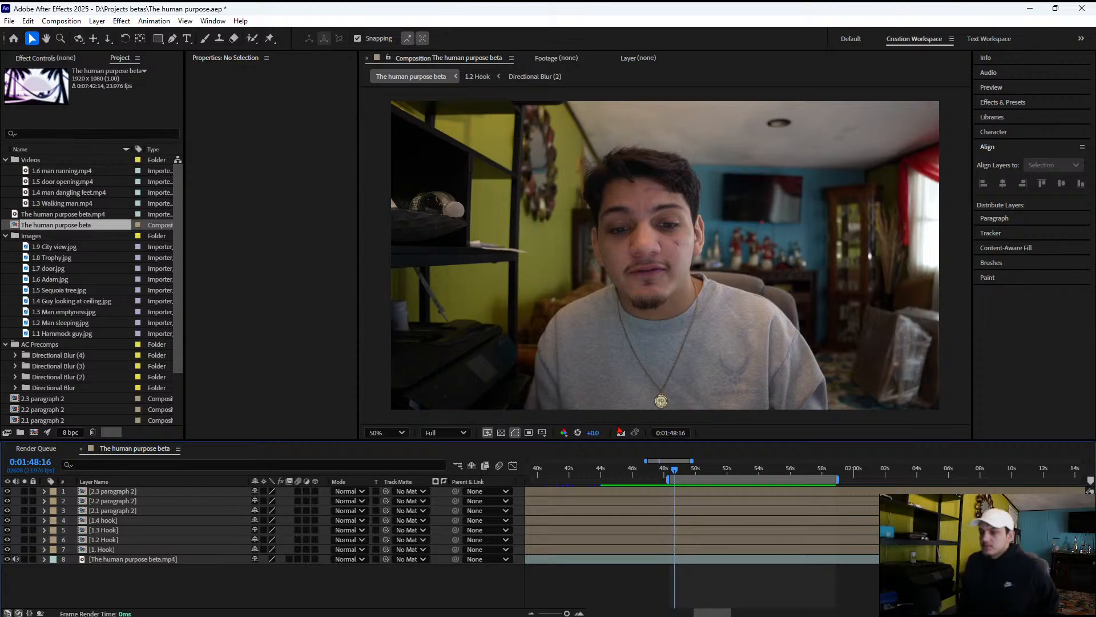
key(space)
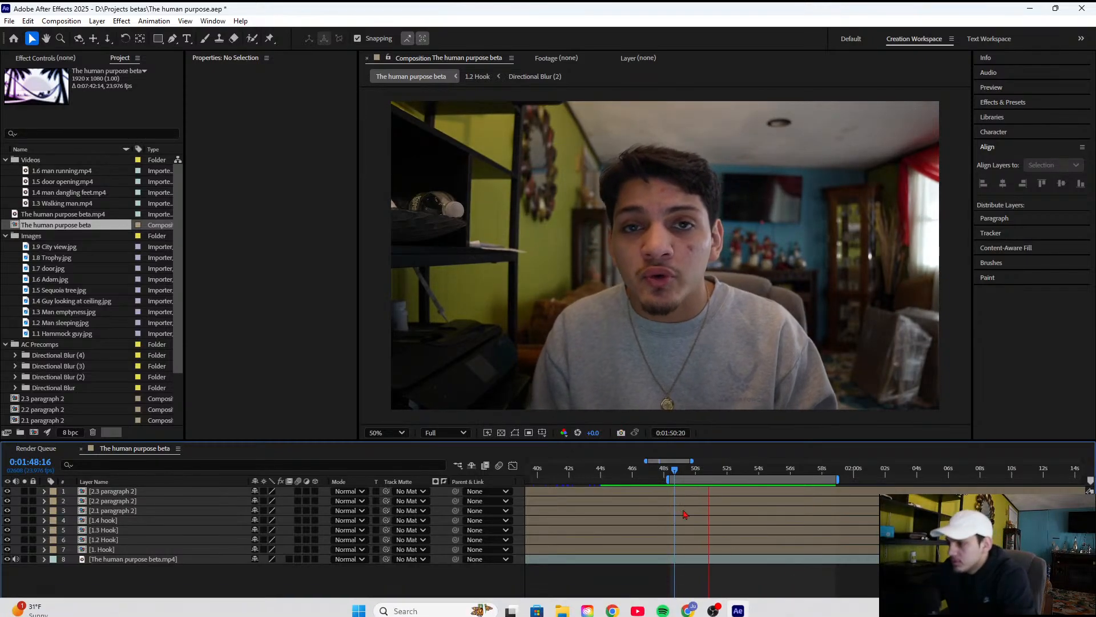
key(space)
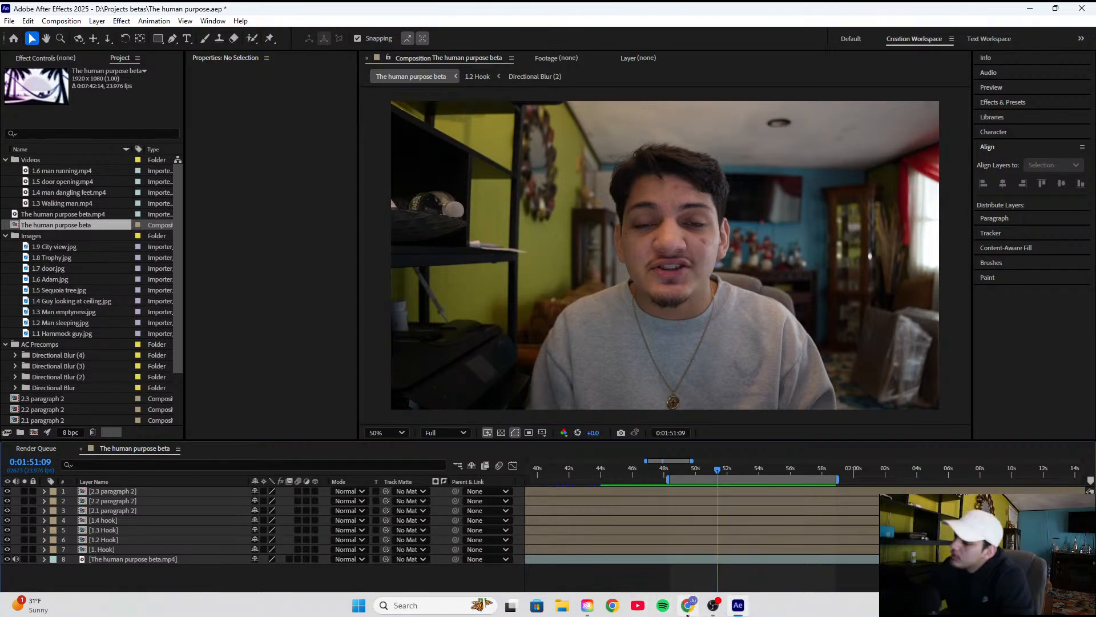
Switch to OpenArt in Chrome and remove "man in forest sitting on grave" and "forest with lots of trees" from the prompt
click(687, 613)
scroll(142, 232, up, 3)
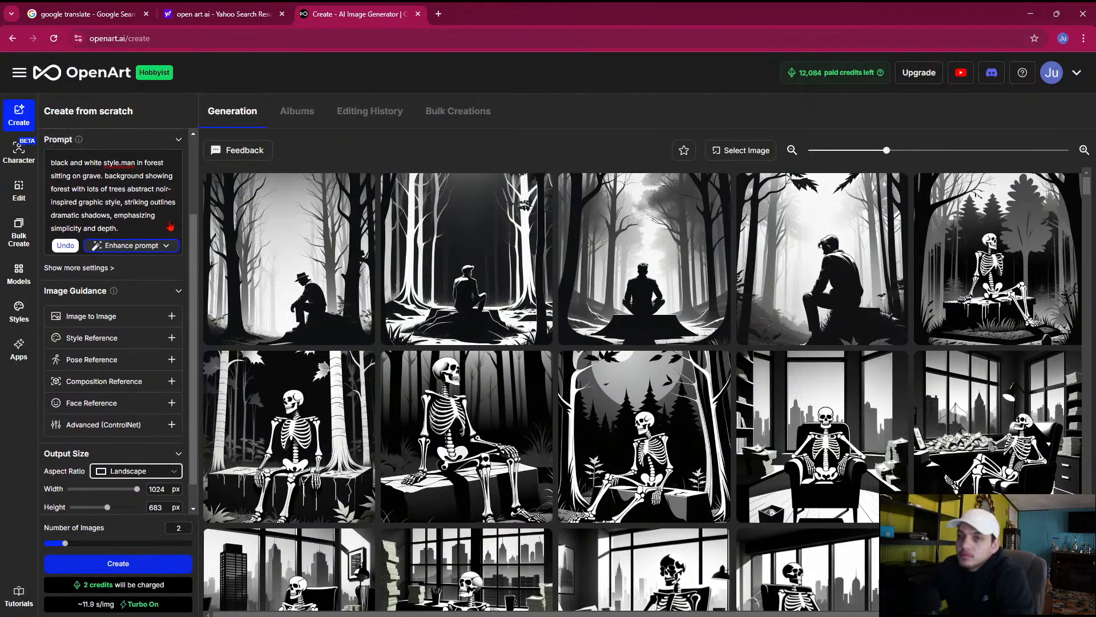
click(92, 296)
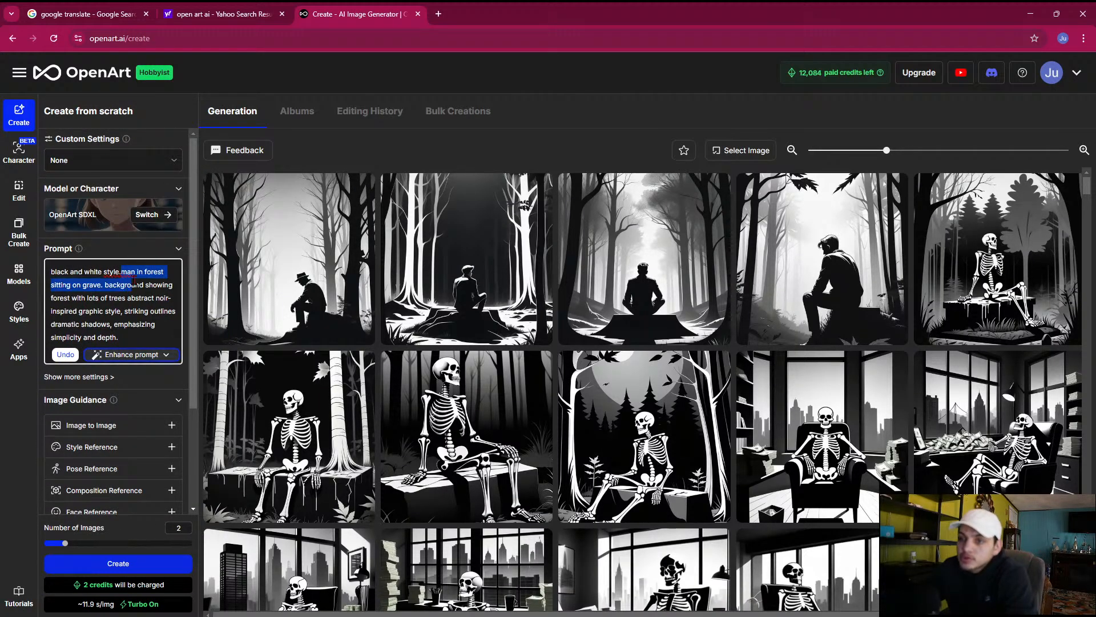
drag(122, 273, 102, 286)
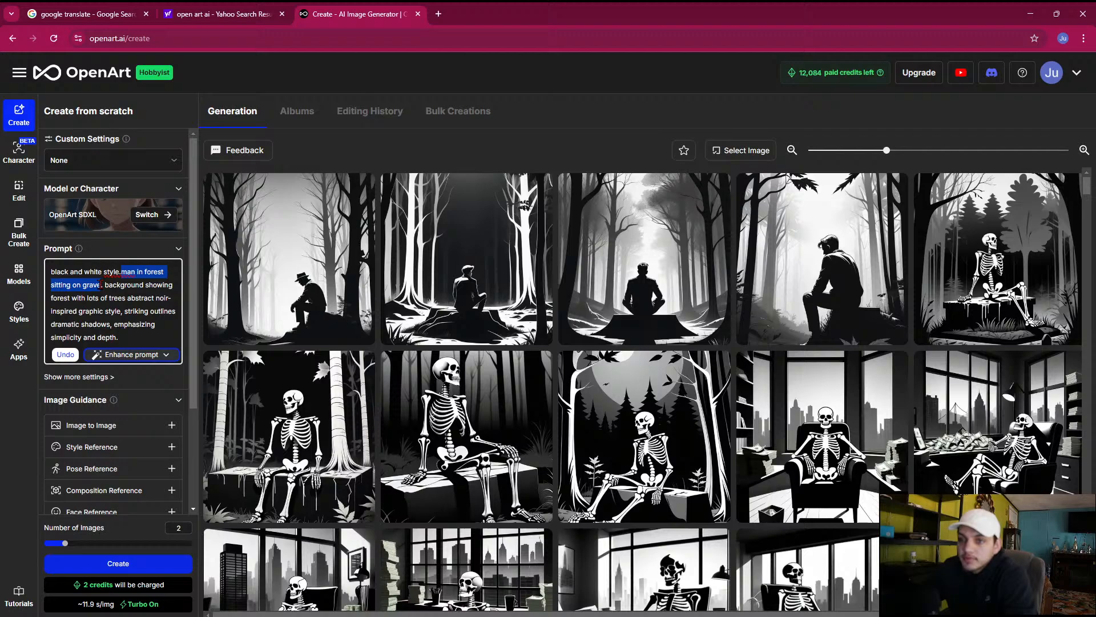
key(BackSpace)
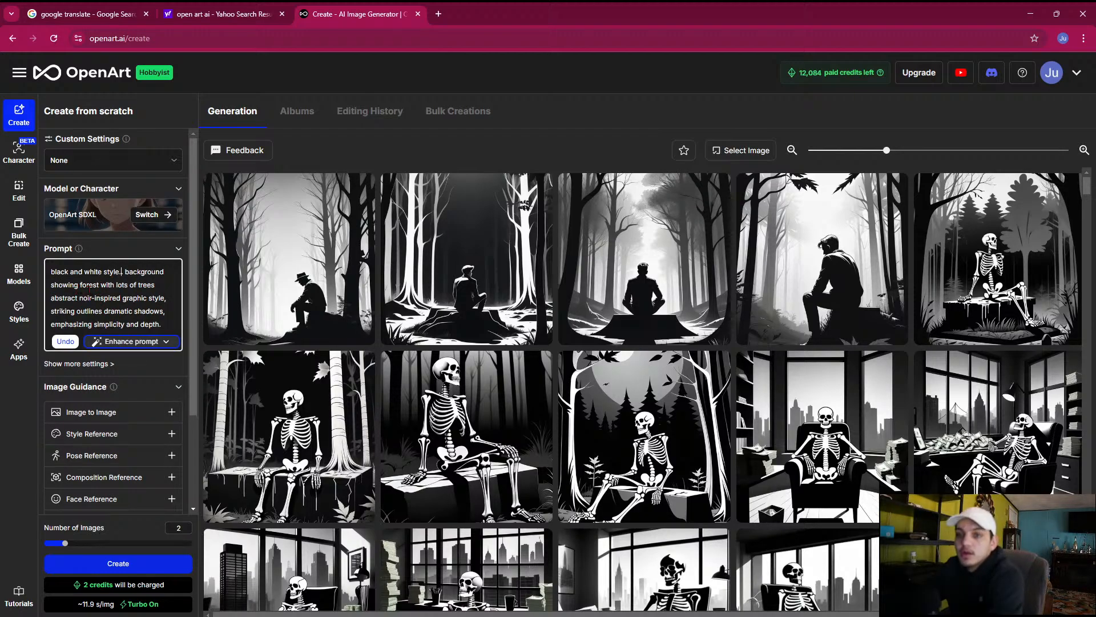
drag(81, 287, 175, 287)
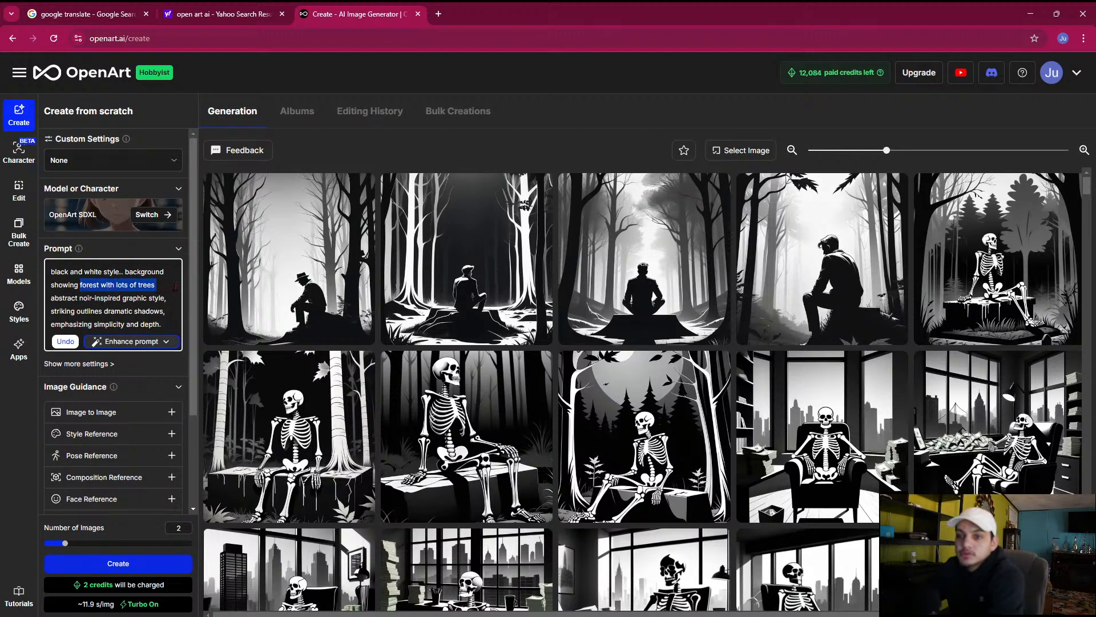
key(BackSpace)
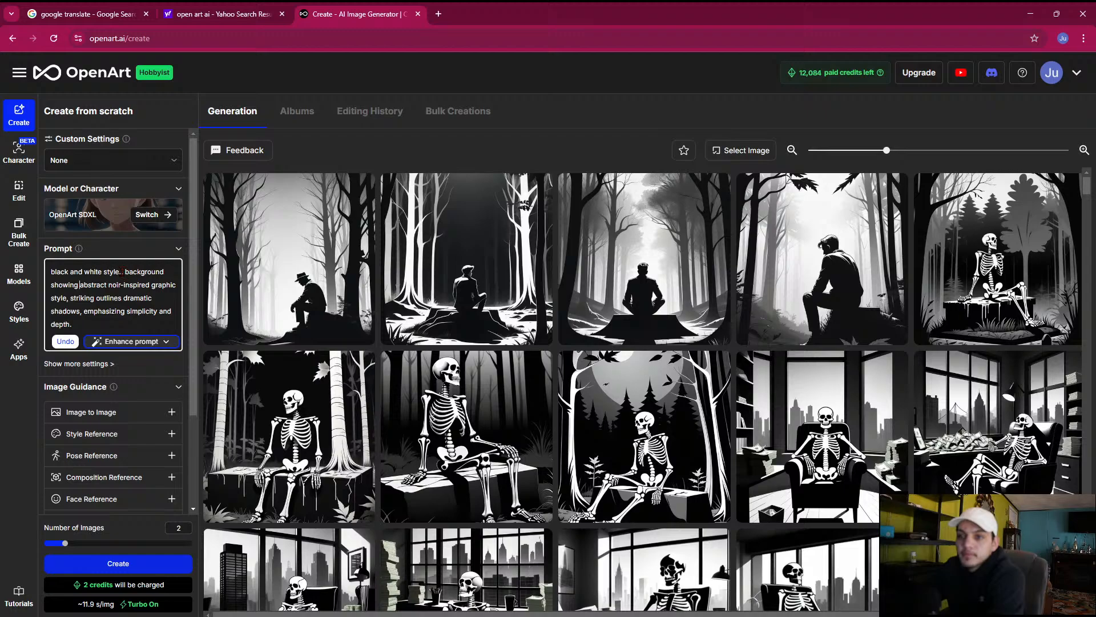
Add "Child holding a piece of bread." to the prompt after "black and white style."
text(Ch)
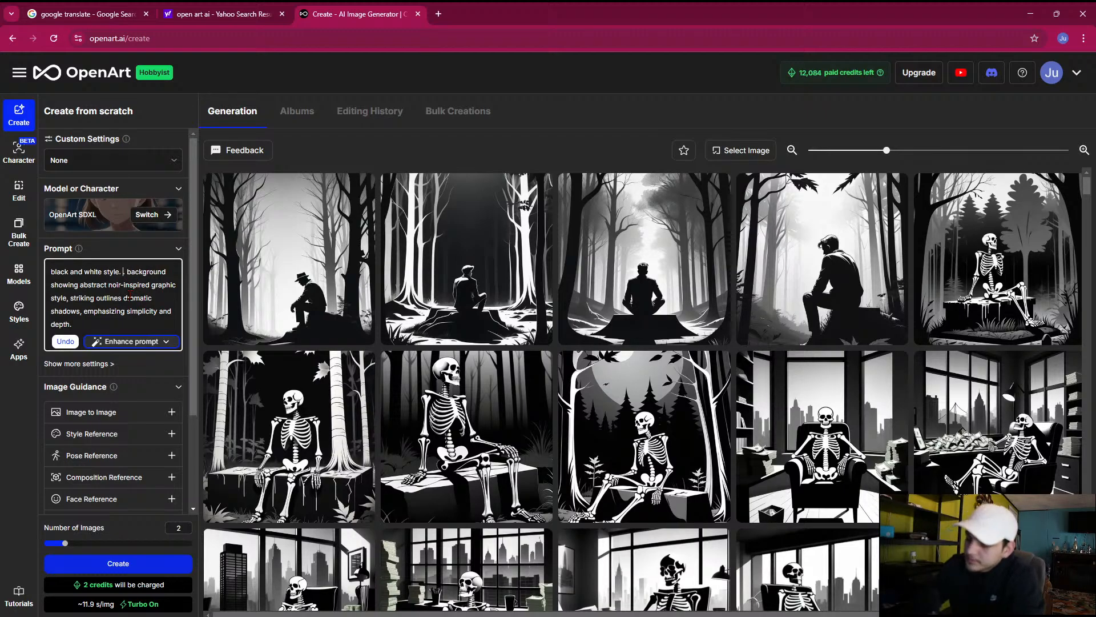
text(ild)
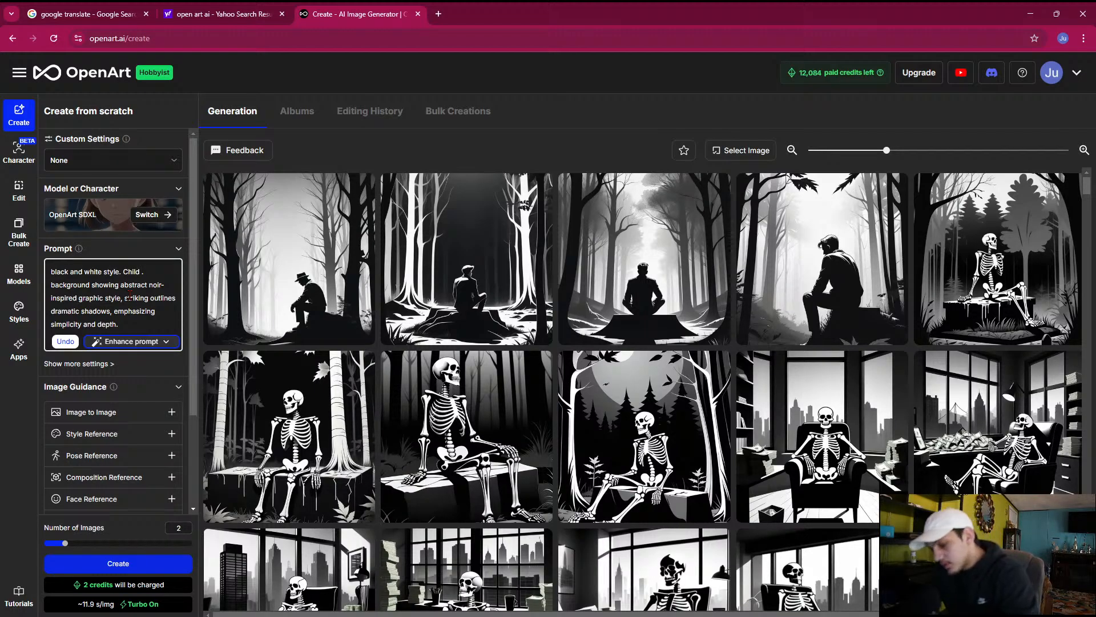
text(holdin)
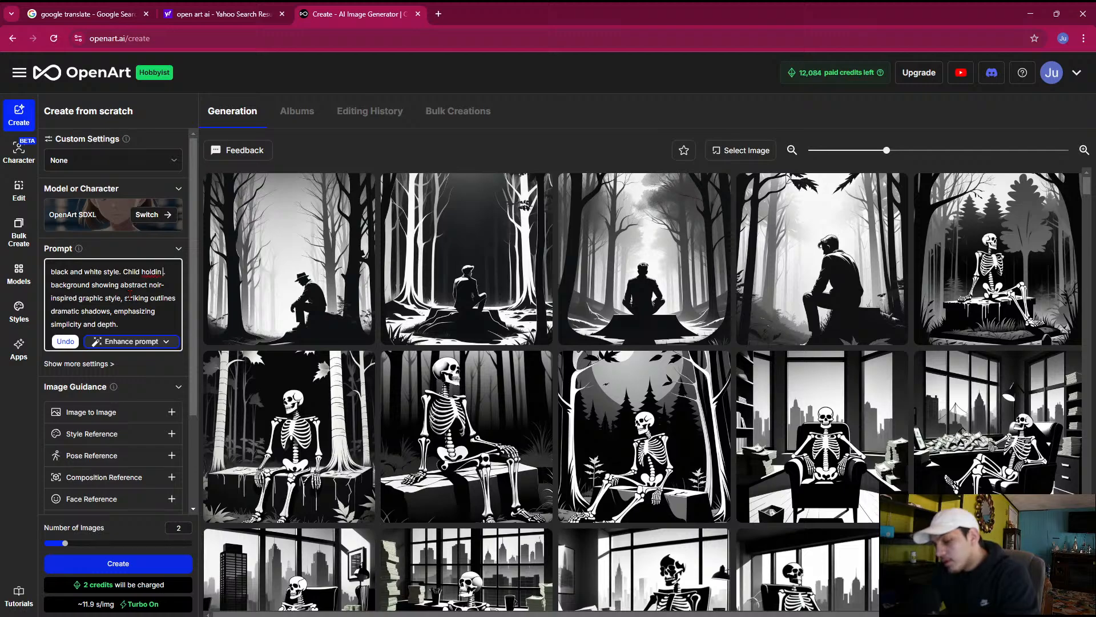
text(g a )
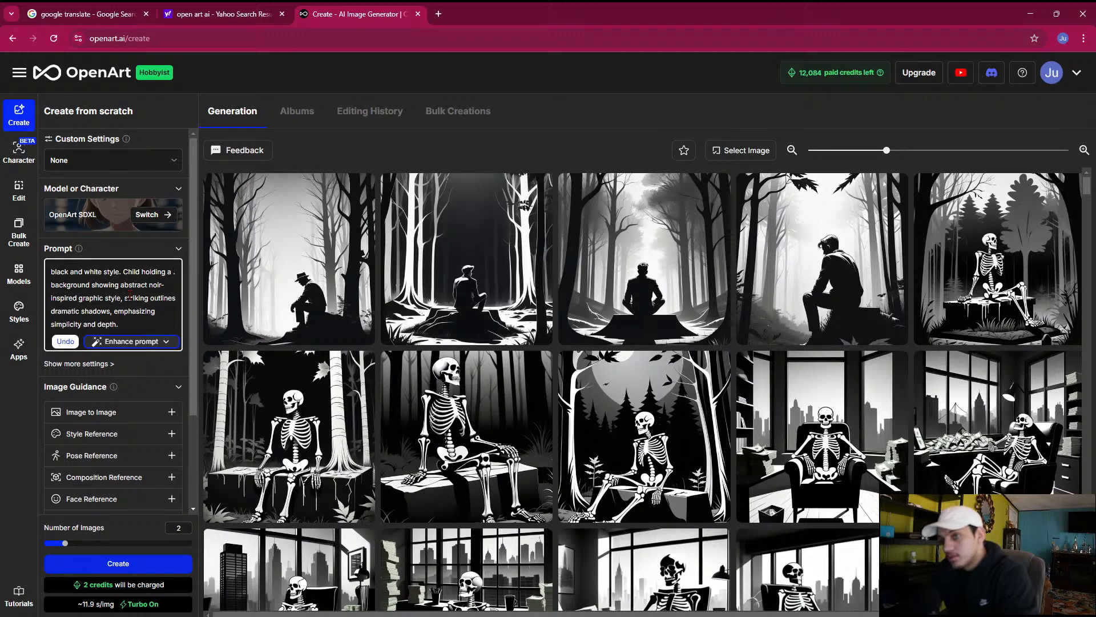
text(piece of)
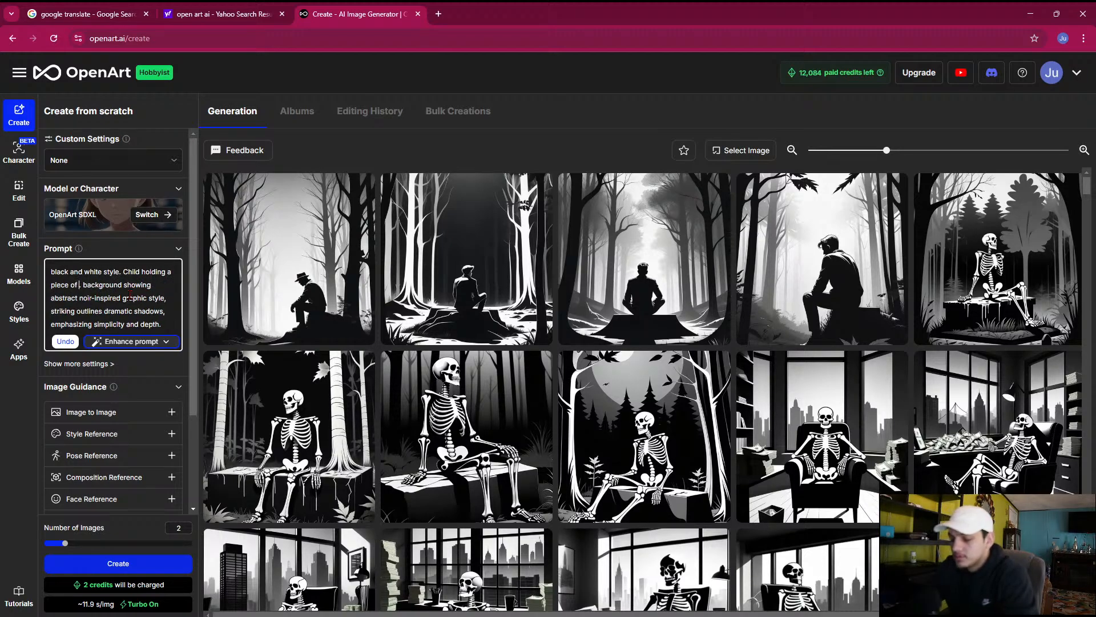
text( bread)
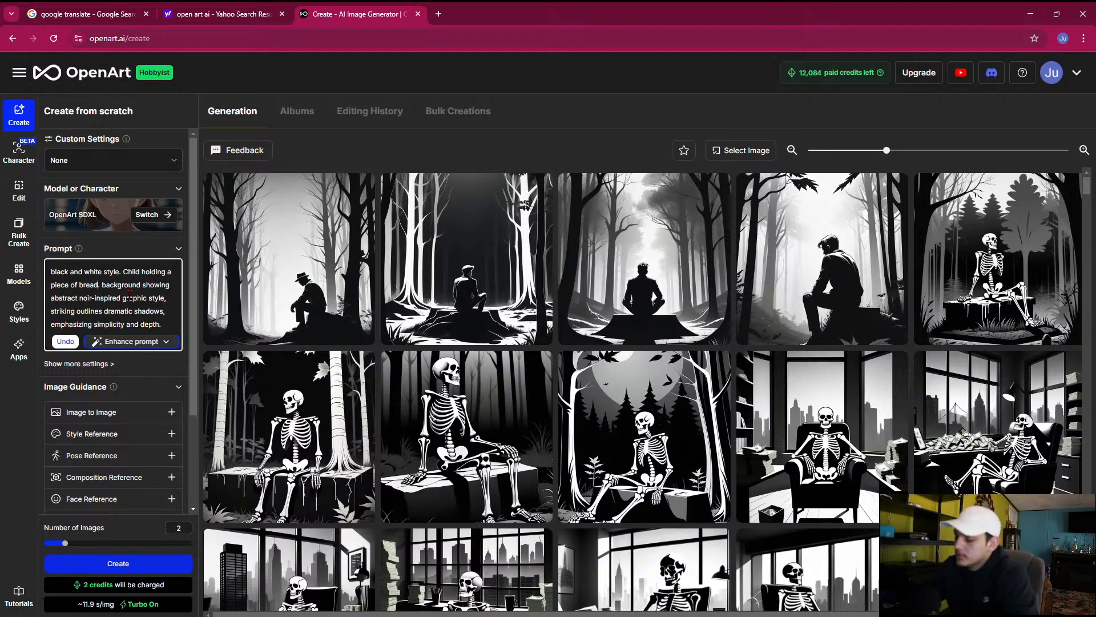
text(.)
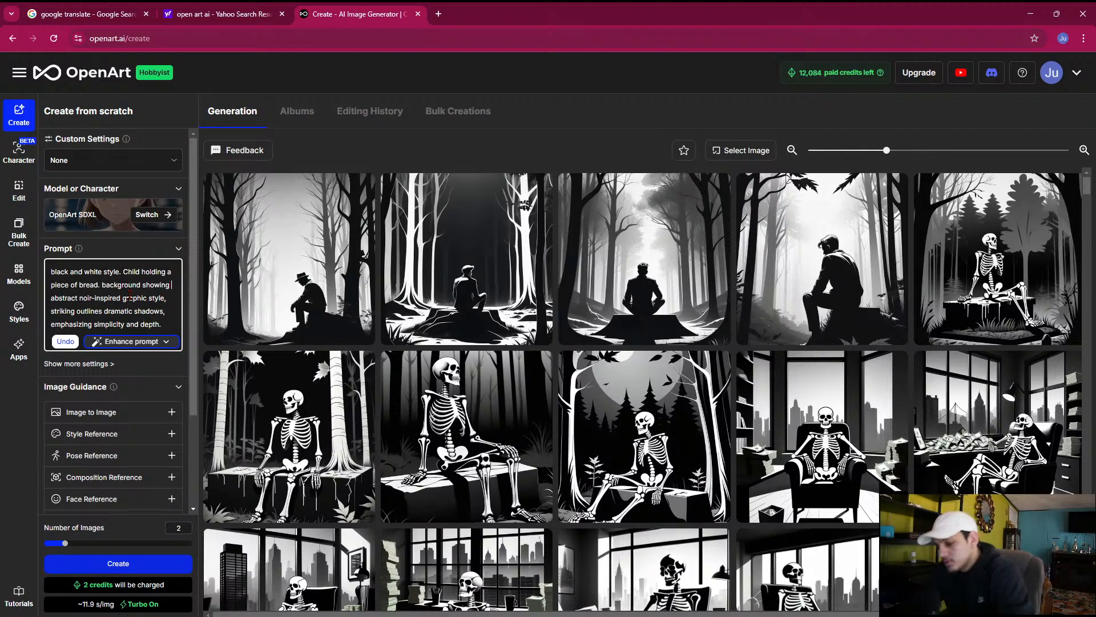
Add "destroyed war city" to the prompt after "background showing"
text(destroy)
text(ed war cit)
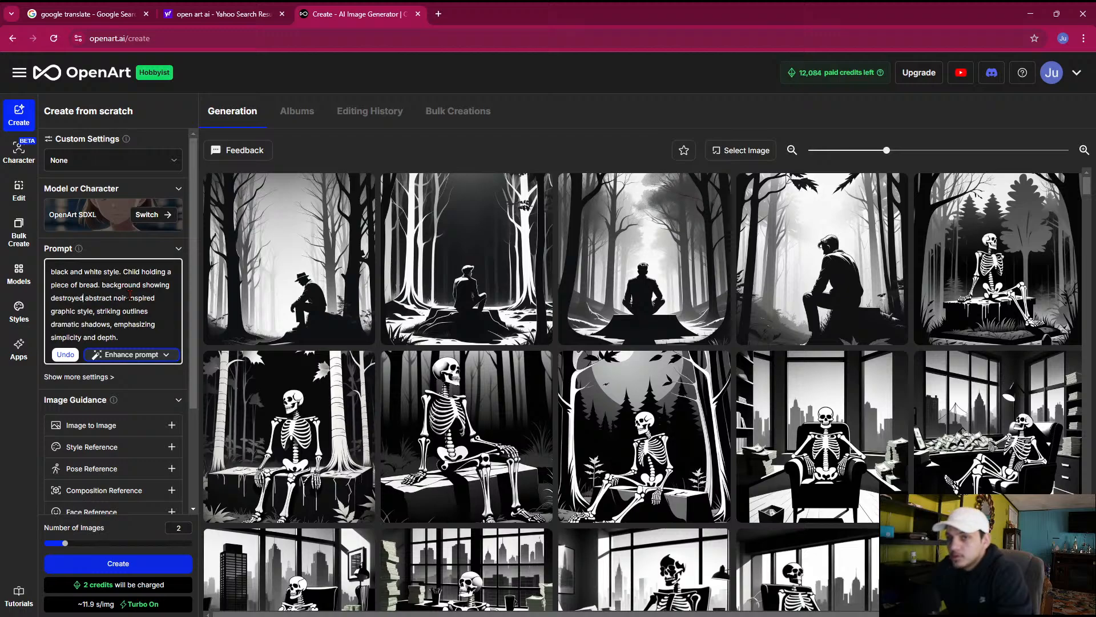
text(y)
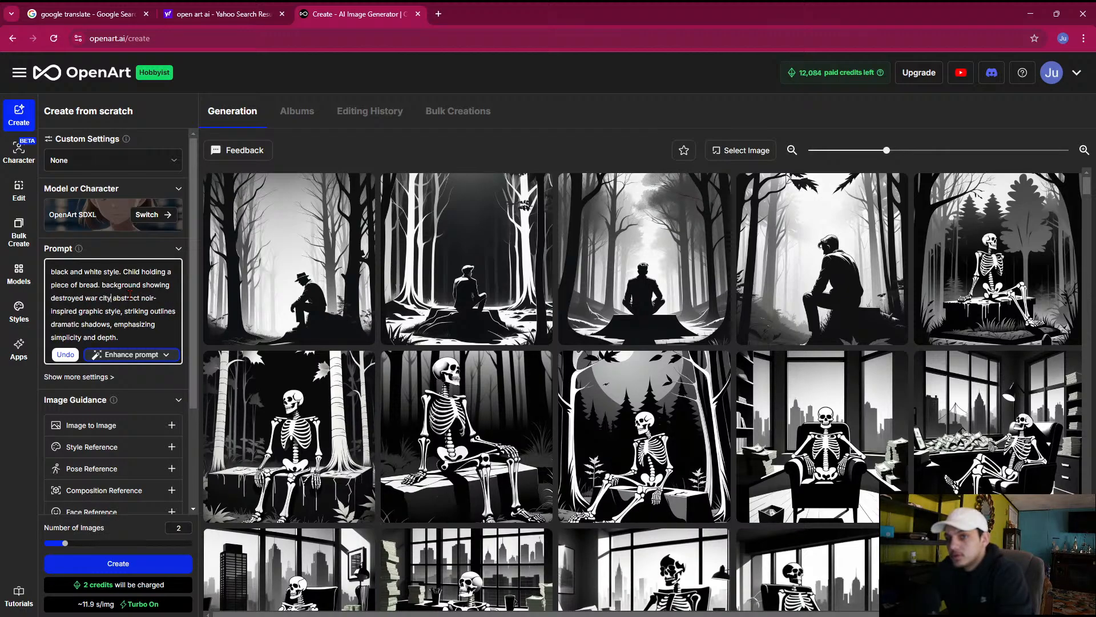
Shorten the background wording in the prompt to "destroyed city" and generate two images
key(BackSpace)
key(BackSpace)
key(BackSpace)
key(BackSpace)
key(BackSpace)
key(BackSpace)
key(BackSpace)
key(BackSpace)
key(BackSpace)
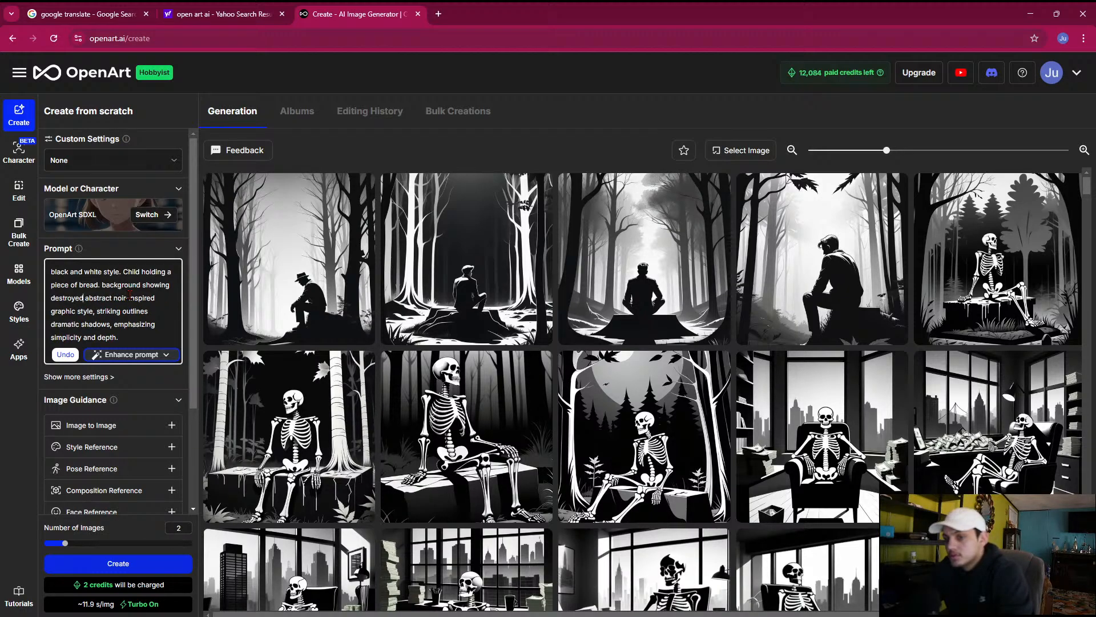
text(city)
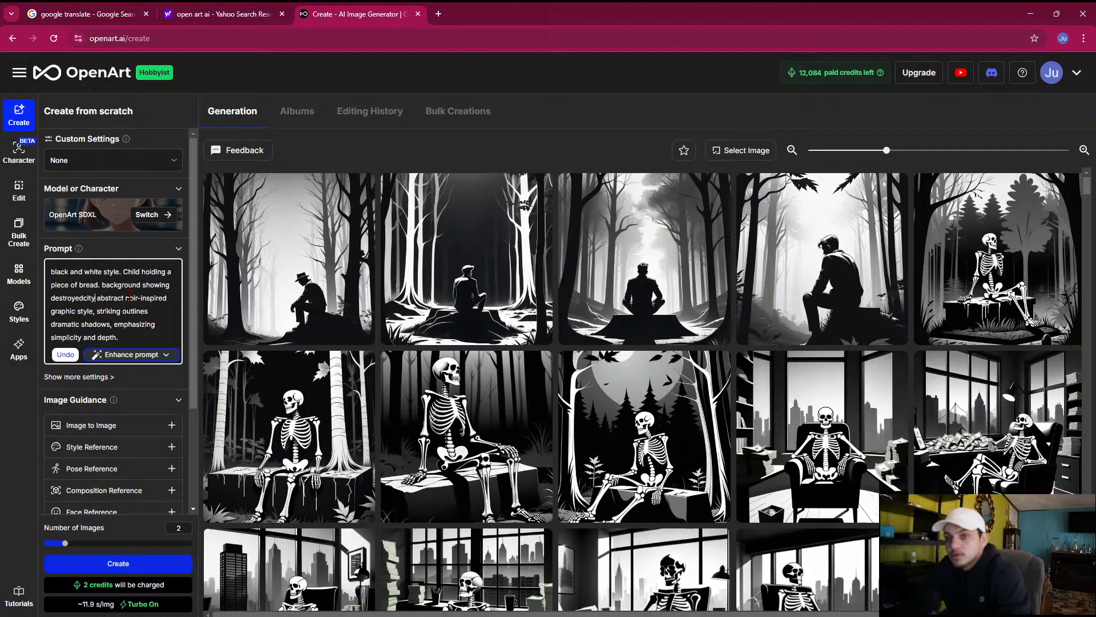
key(BackSpace)
key(BackSpace)
key(BackSpace)
text(cit)
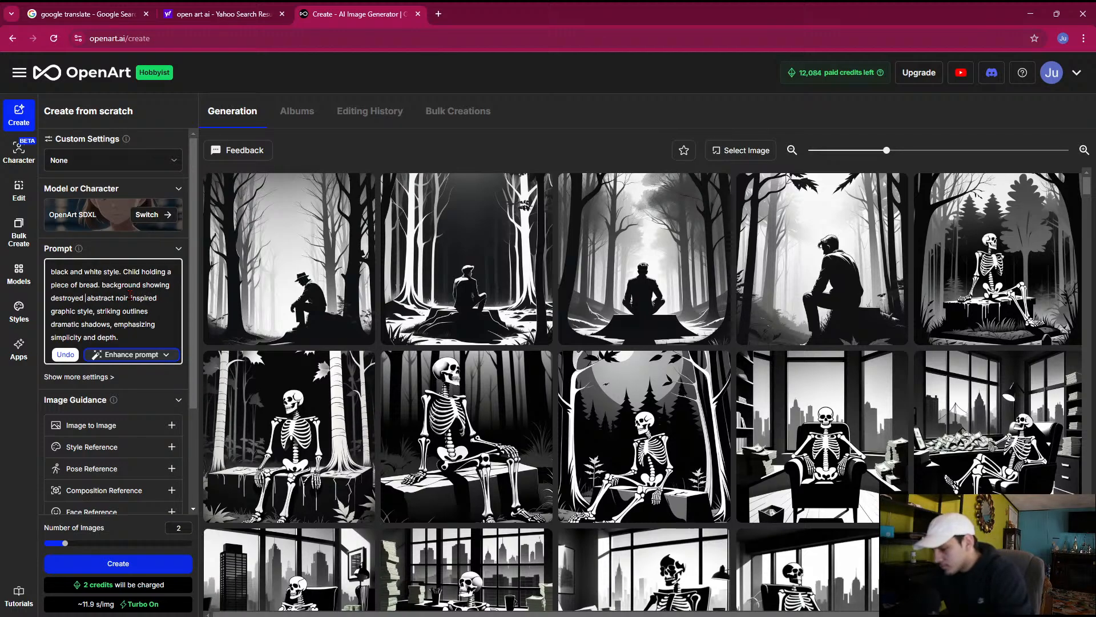
text(y)
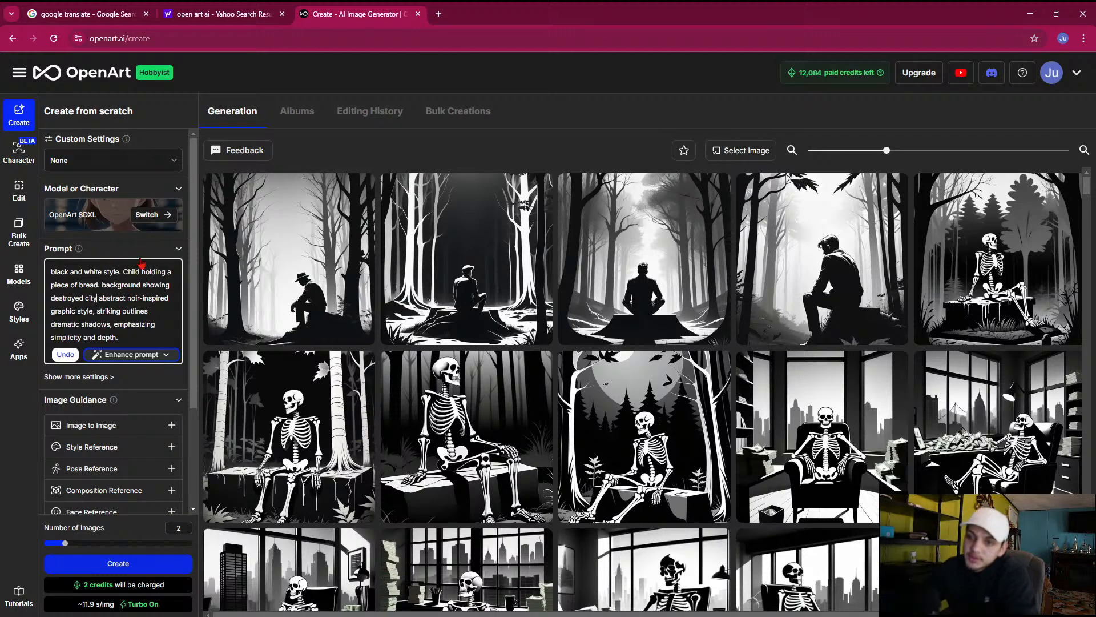
scroll(111, 514, down, 2)
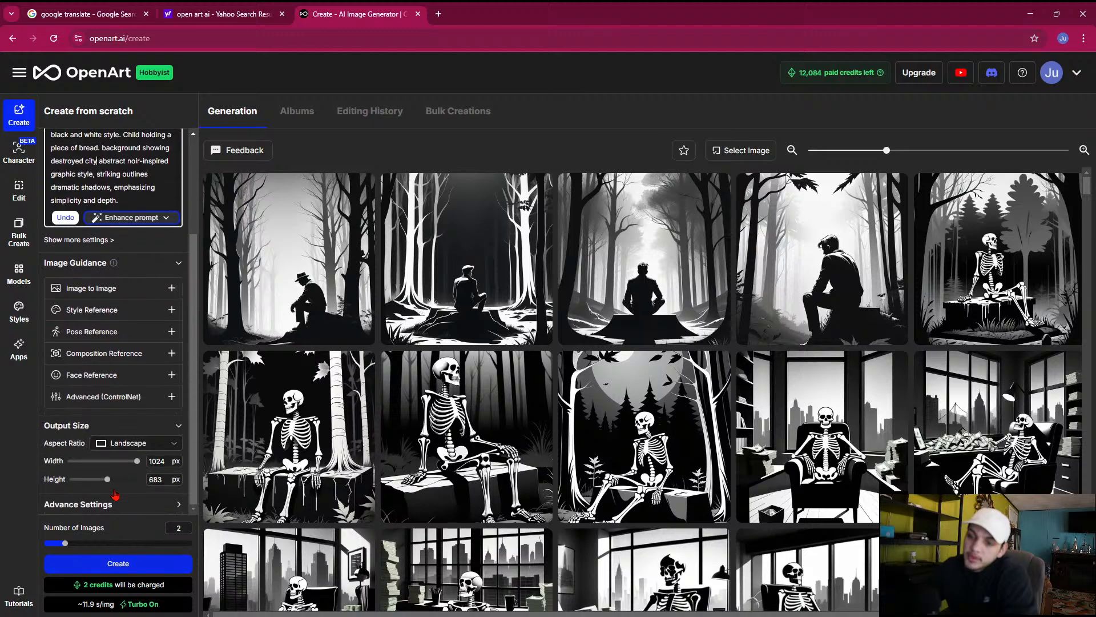
click(116, 565)
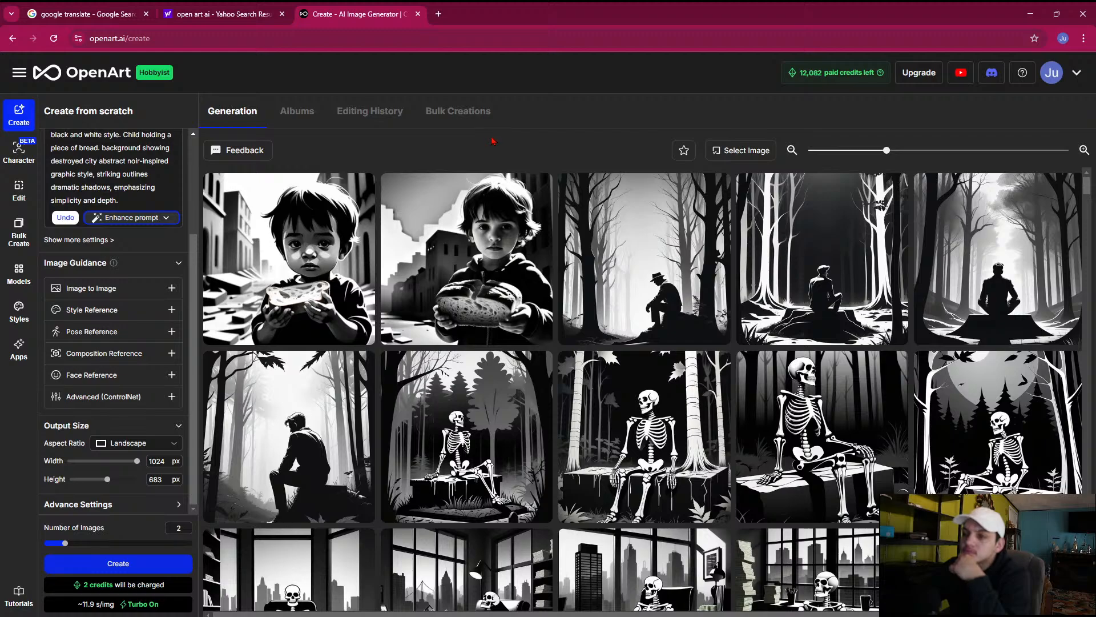
Insert "walking away" after "Child" in the prompt and generate two images
scroll(153, 314, up, 2)
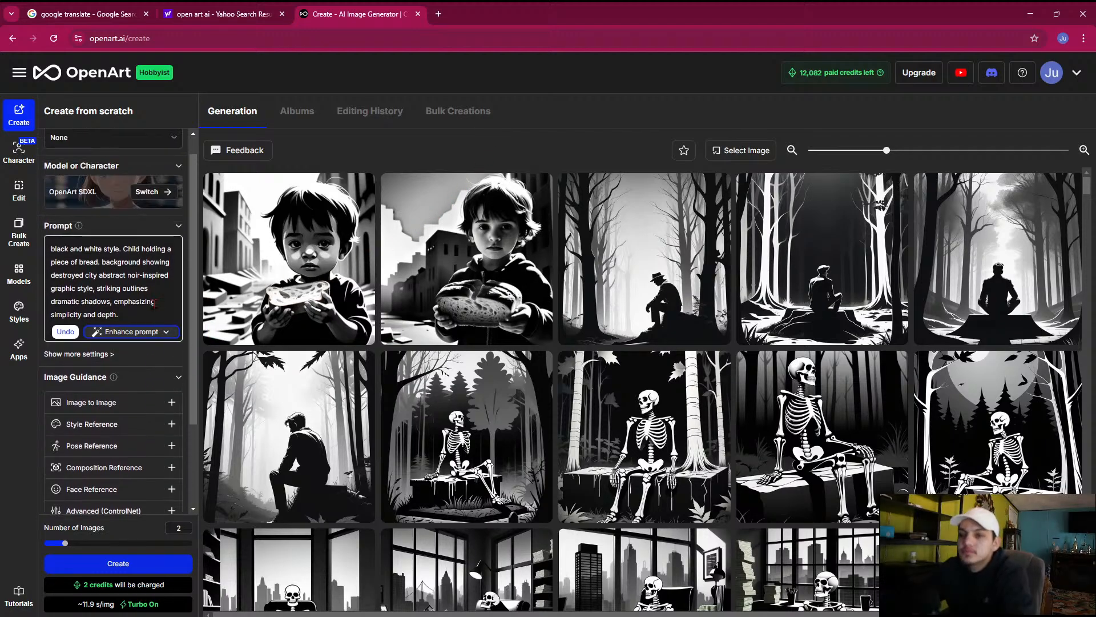
click(139, 249)
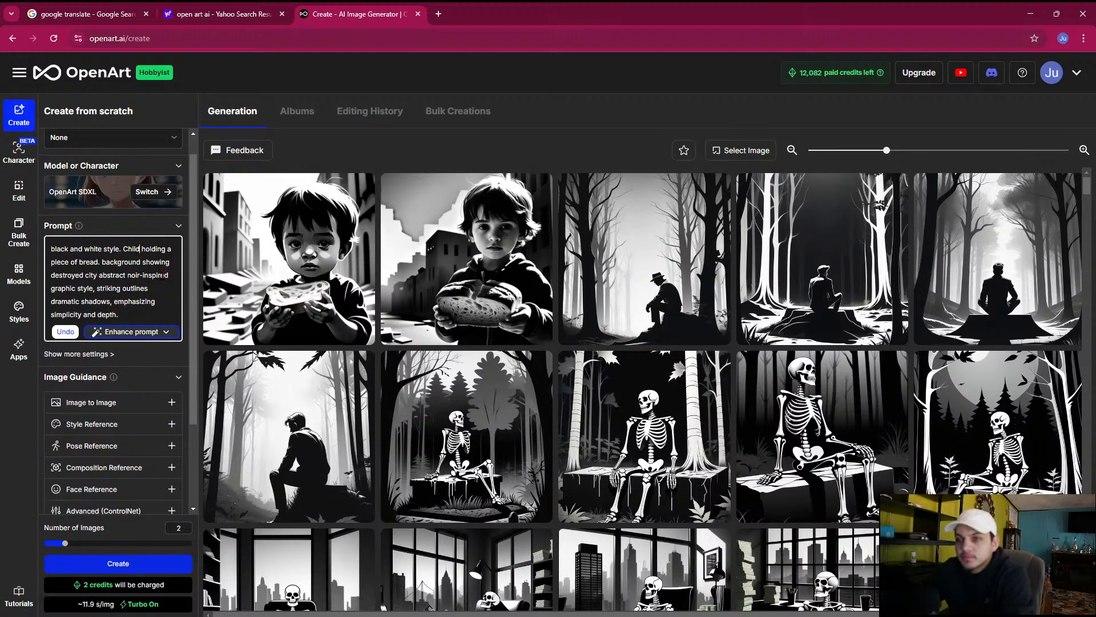
text(wa)
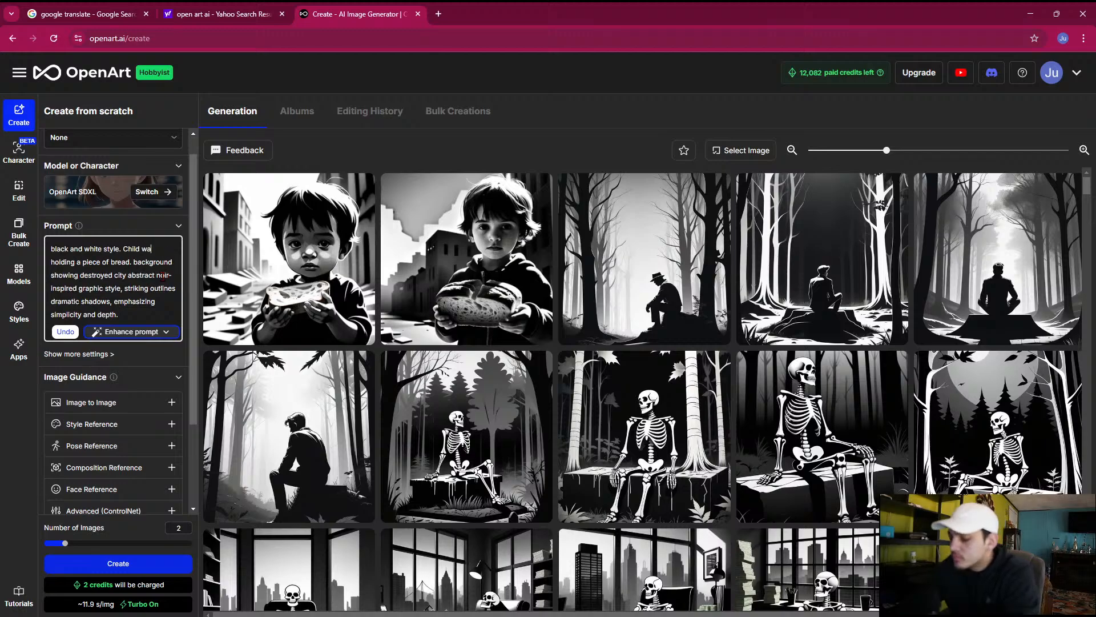
text(lking with)
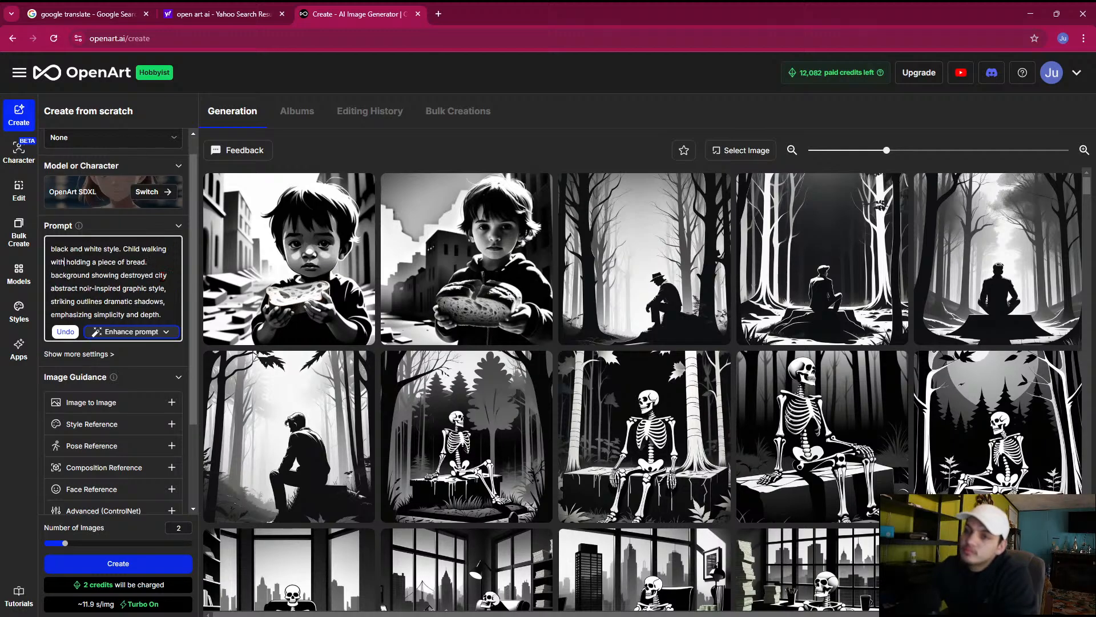
key(BackSpace)
key(BackSpace)
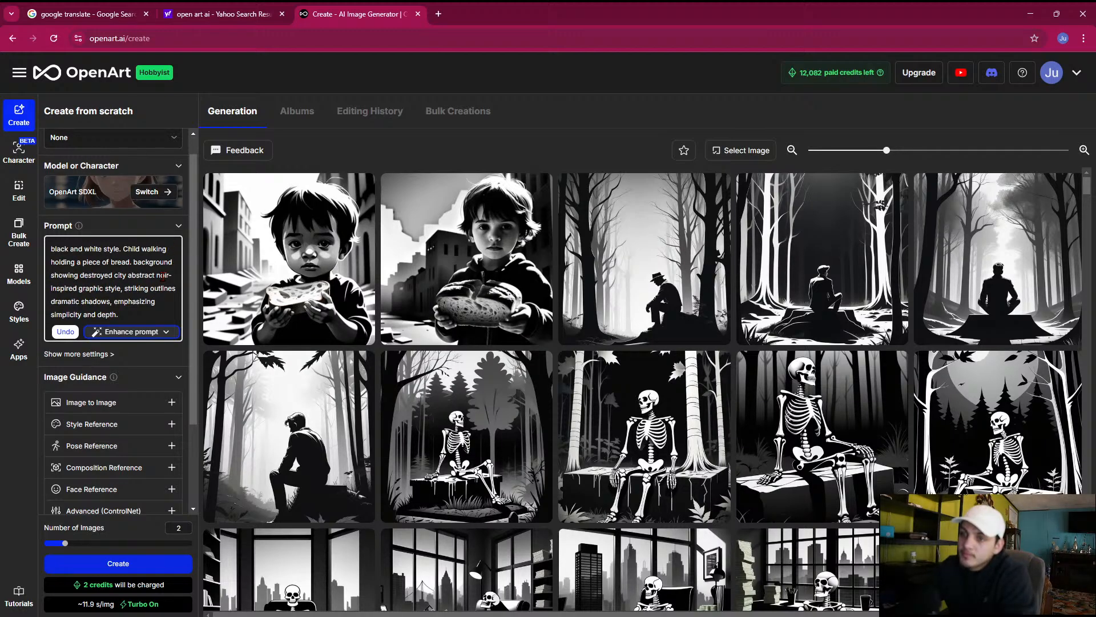
text(away)
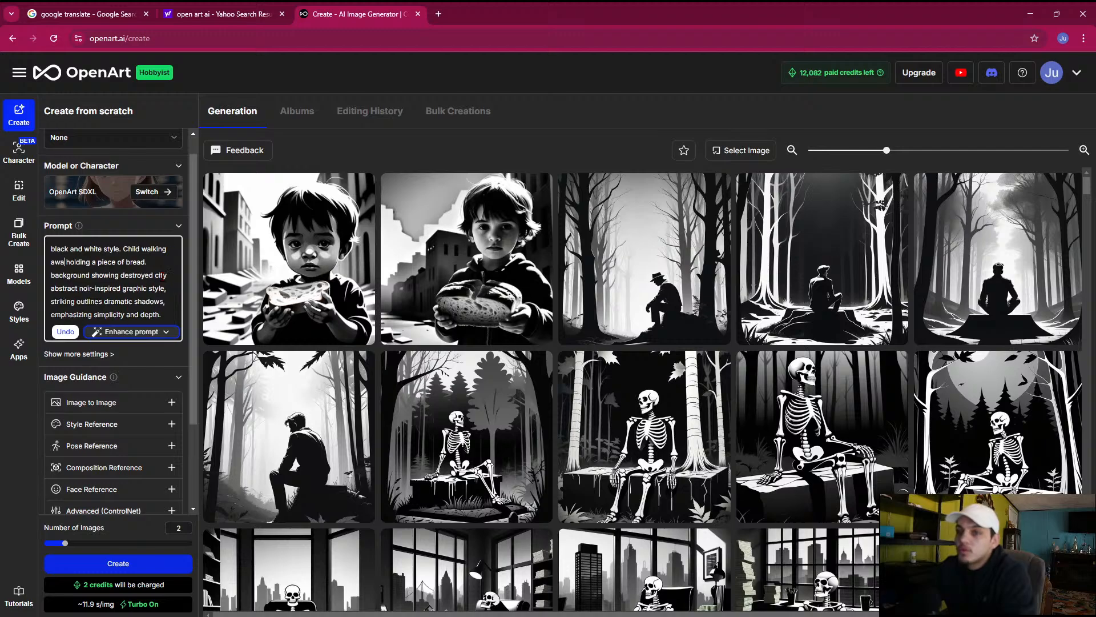
click(103, 562)
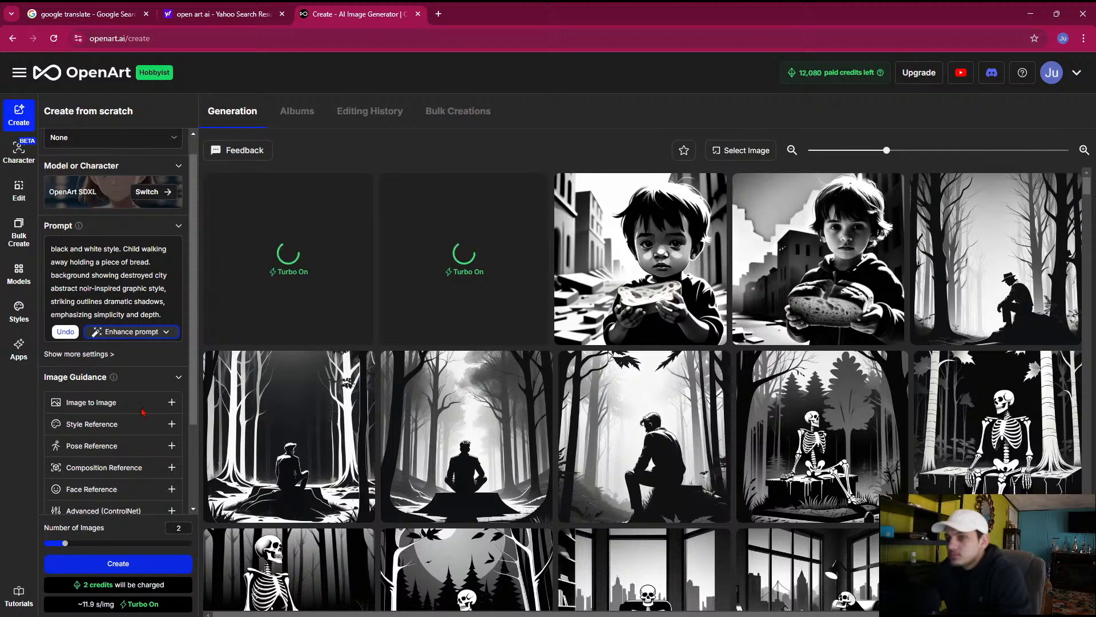
Replace "Child" with "man" in the prompt and generate two images, inspecting the second one enlarged
double_click(131, 246)
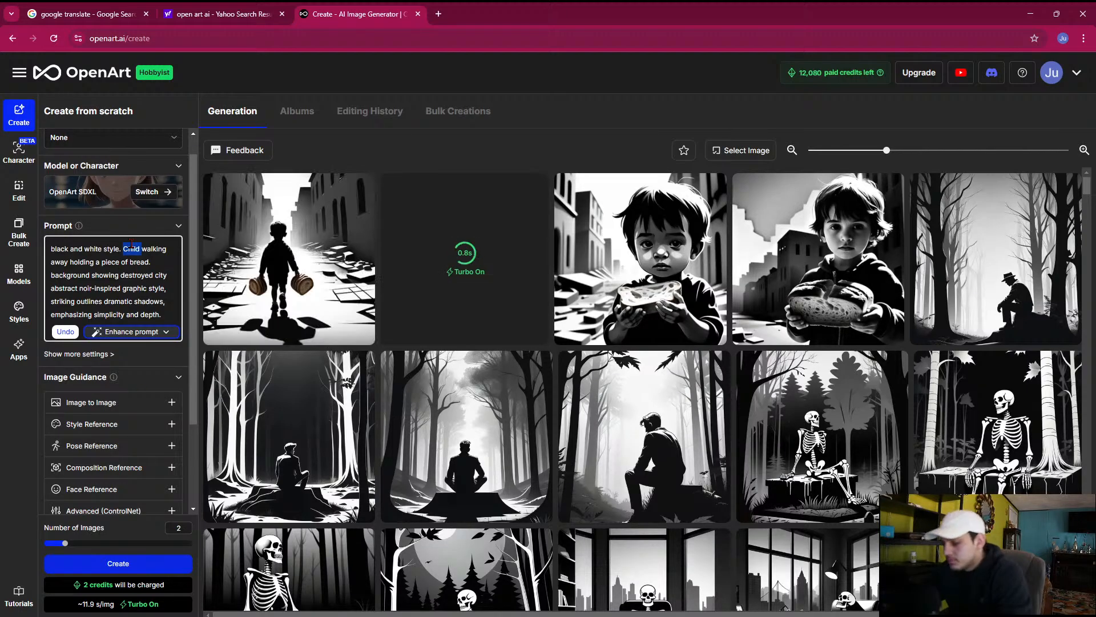
text(man)
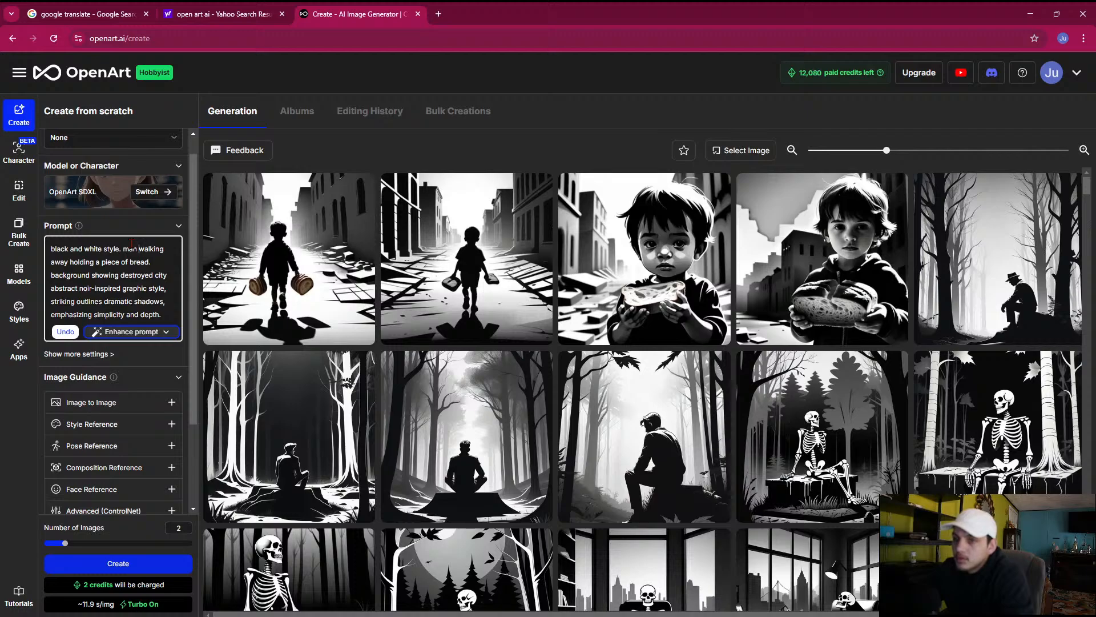
click(104, 563)
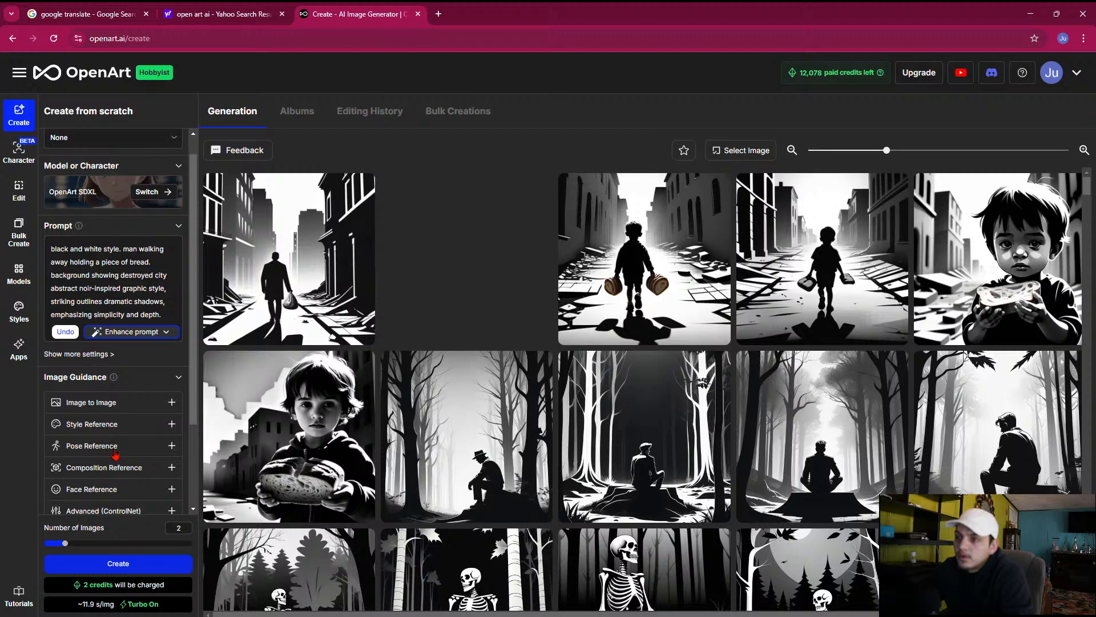
click(448, 284)
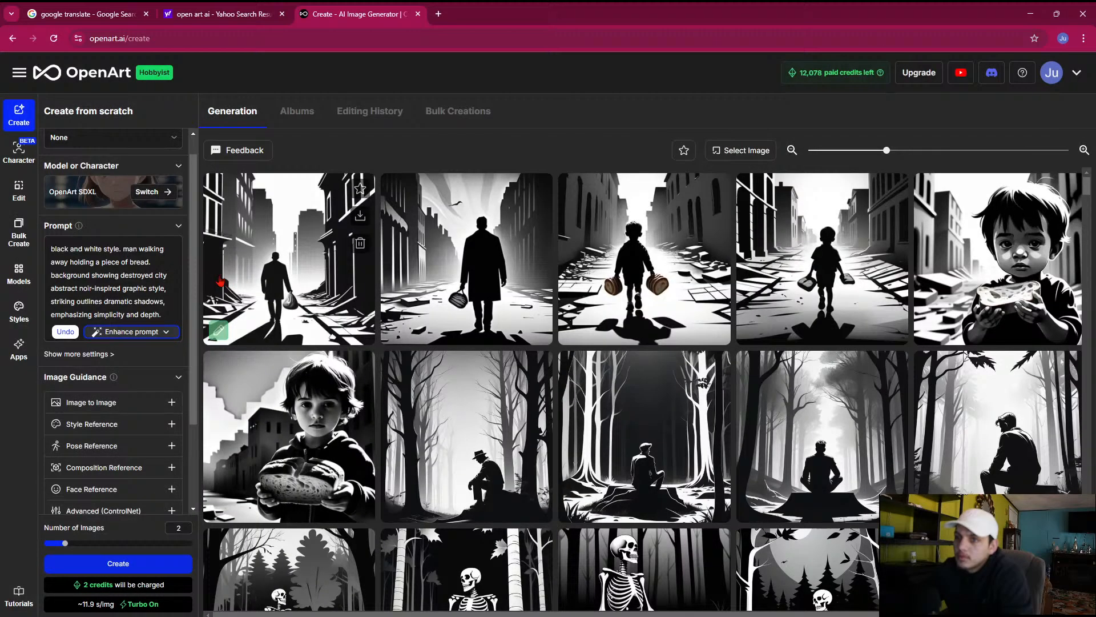
click(243, 281)
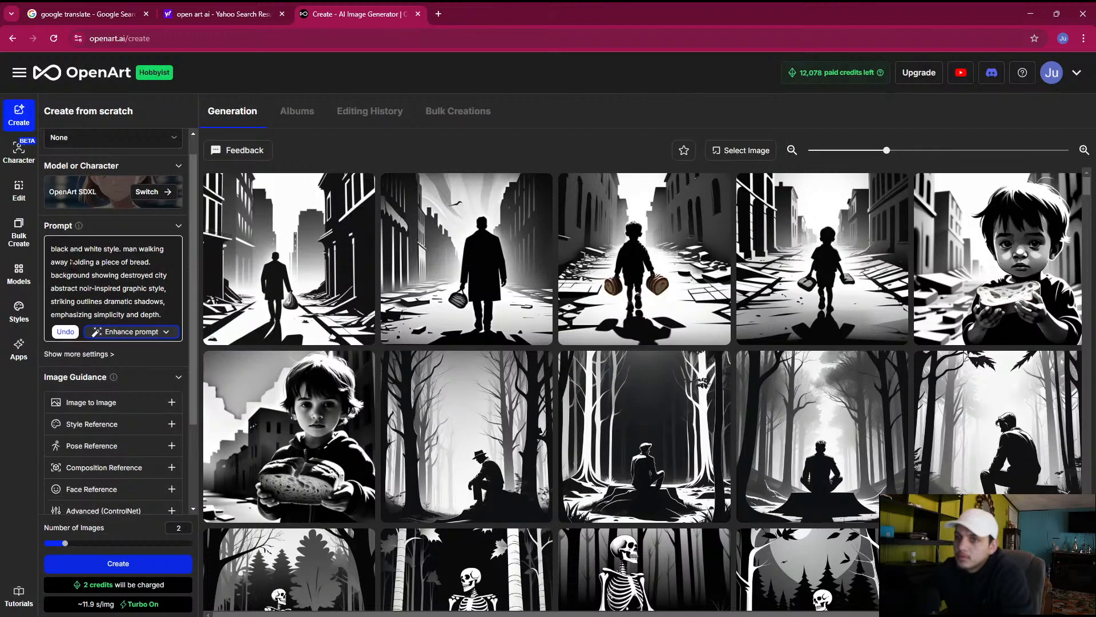
Replace "piece" with "groceries bag" in the prompt and generate two images
double_click(112, 262)
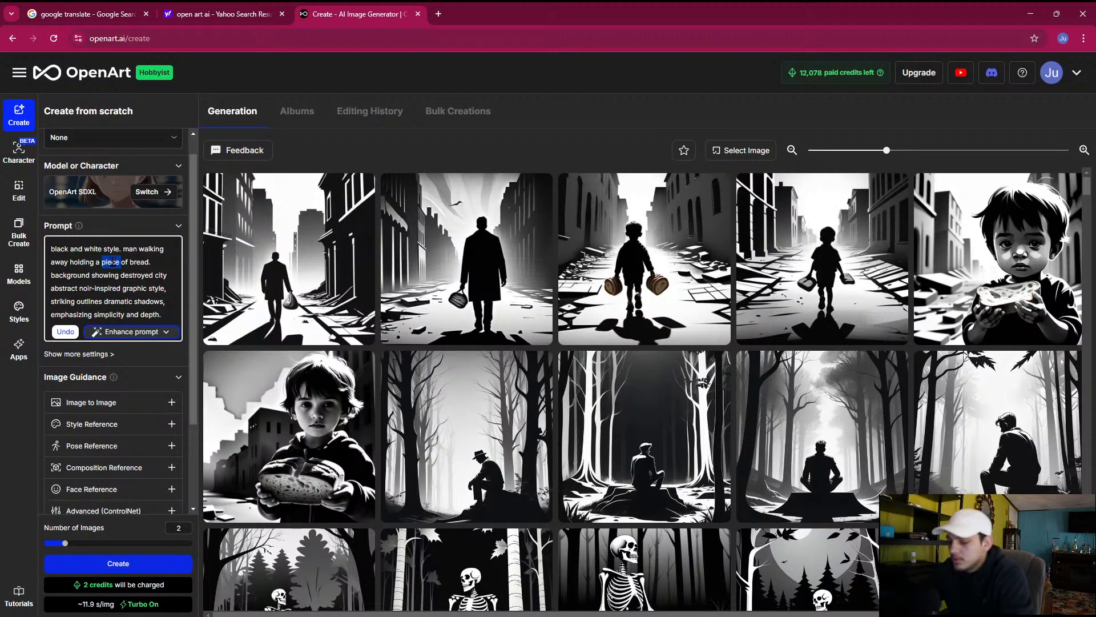
text(food ba)
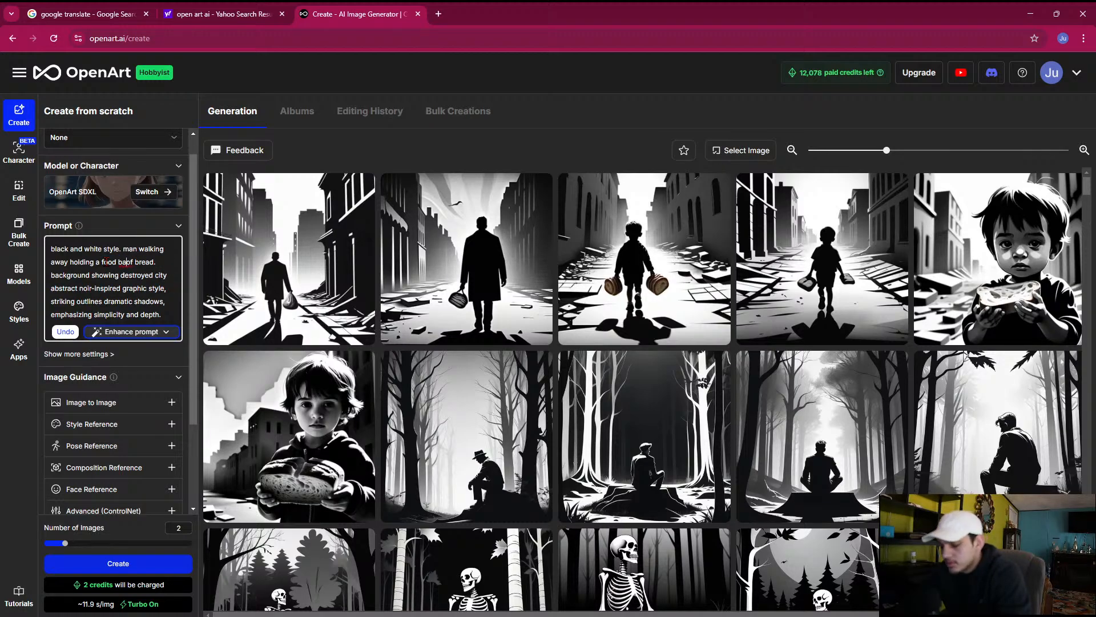
key(BackSpace)
key(BackSpace)
key(BackSpace)
key(BackSpace)
key(BackSpace)
key(BackSpace)
key(BackSpace)
key(BackSpace)
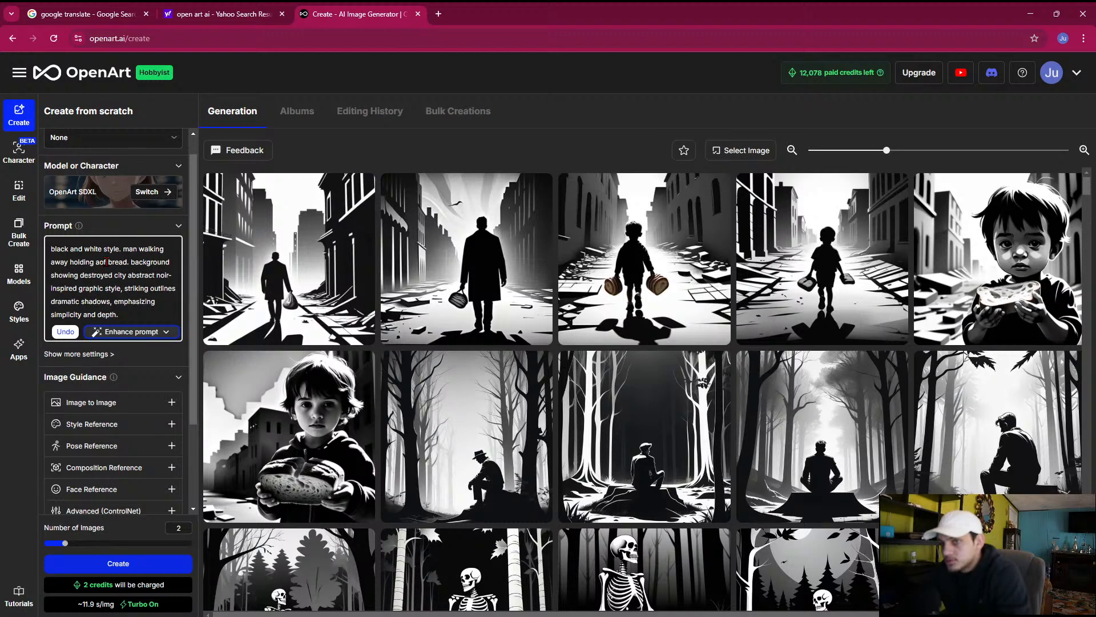
text(grocerie)
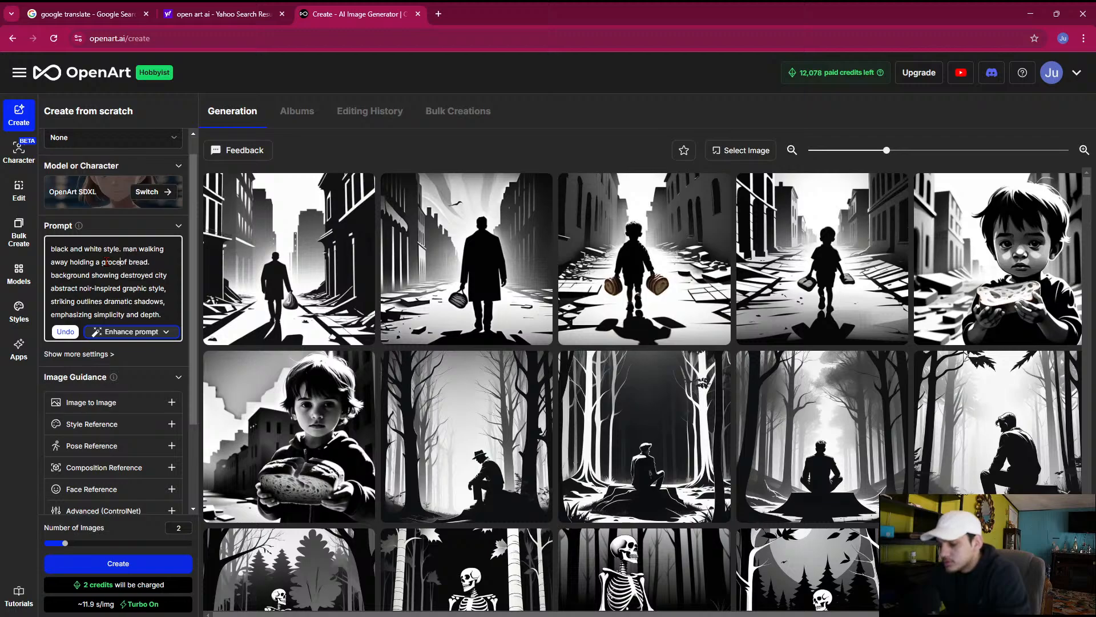
text(s bag)
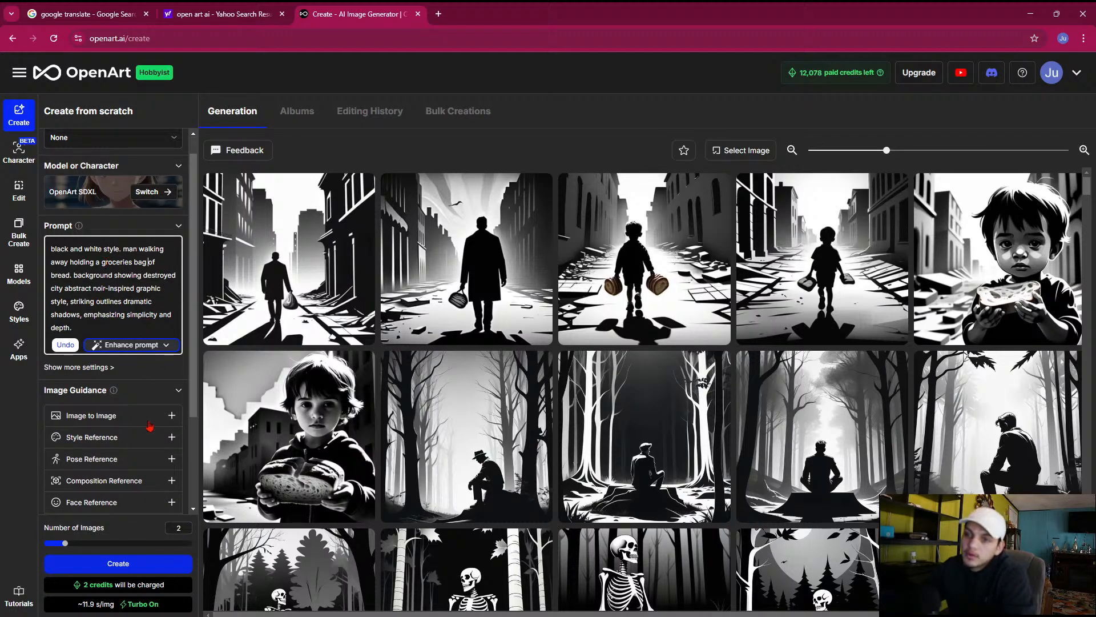
click(123, 557)
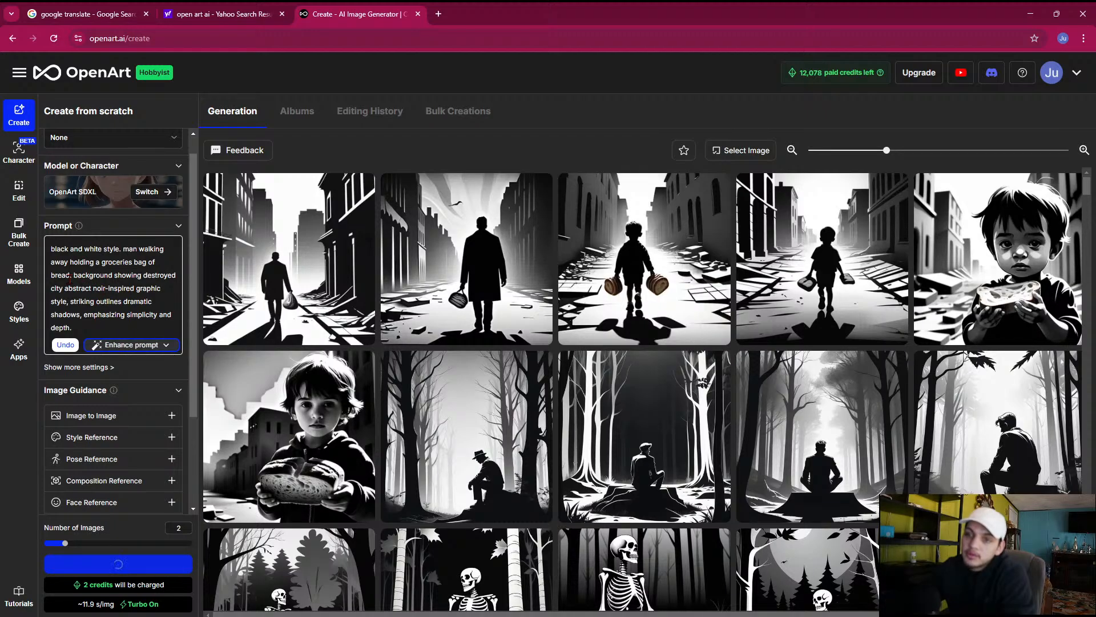
Remove "of bread" after "groceries bag" from the prompt and generate two more images
drag(69, 278, 134, 262)
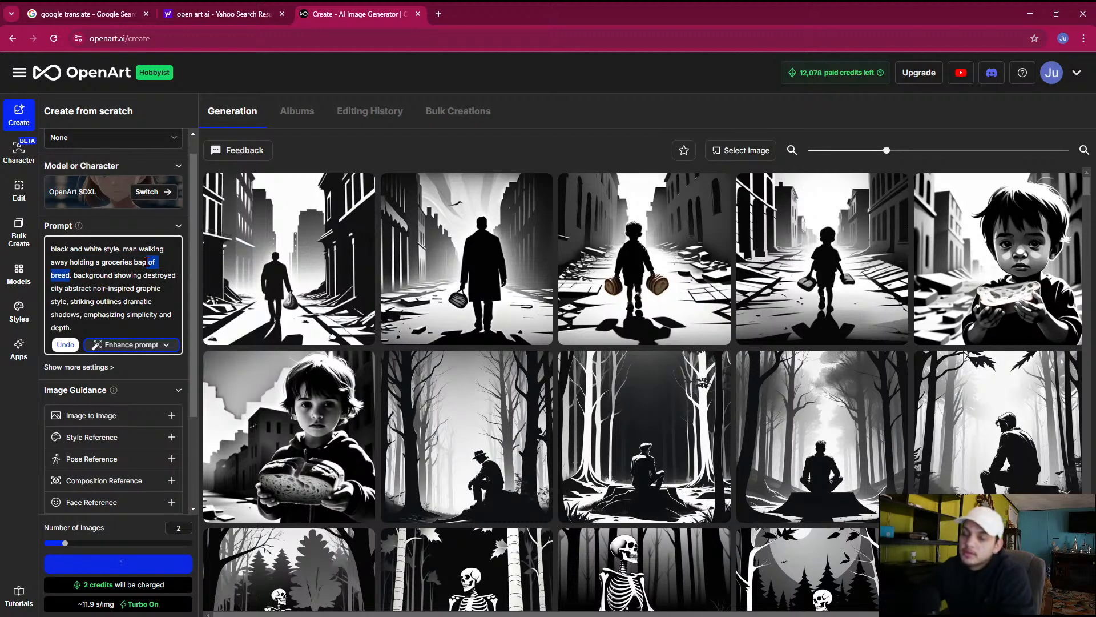
key(BackSpace)
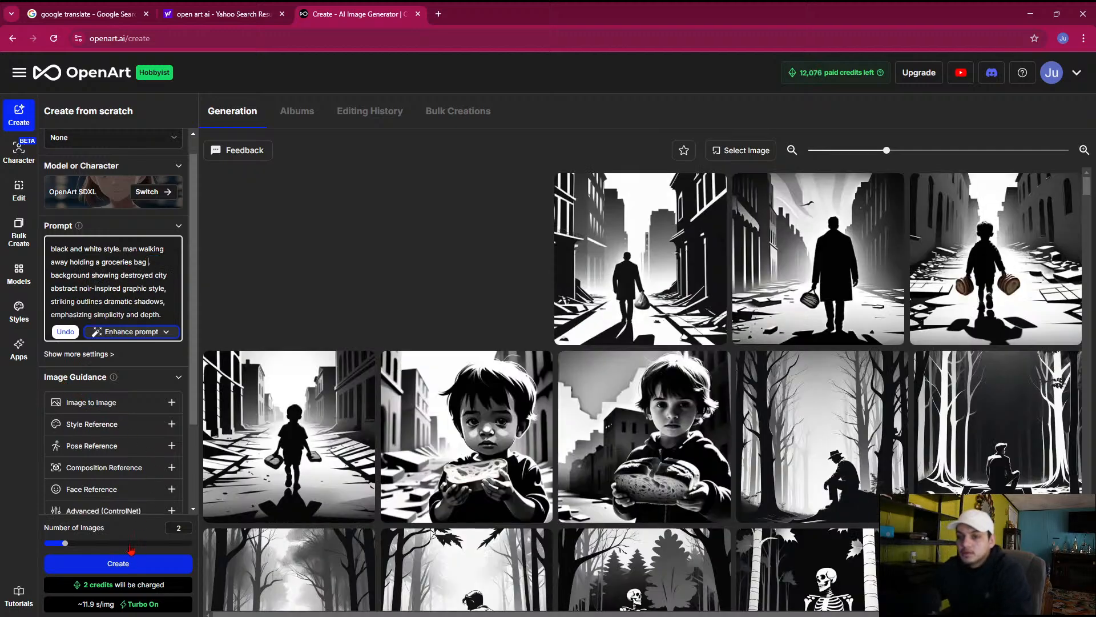
click(130, 568)
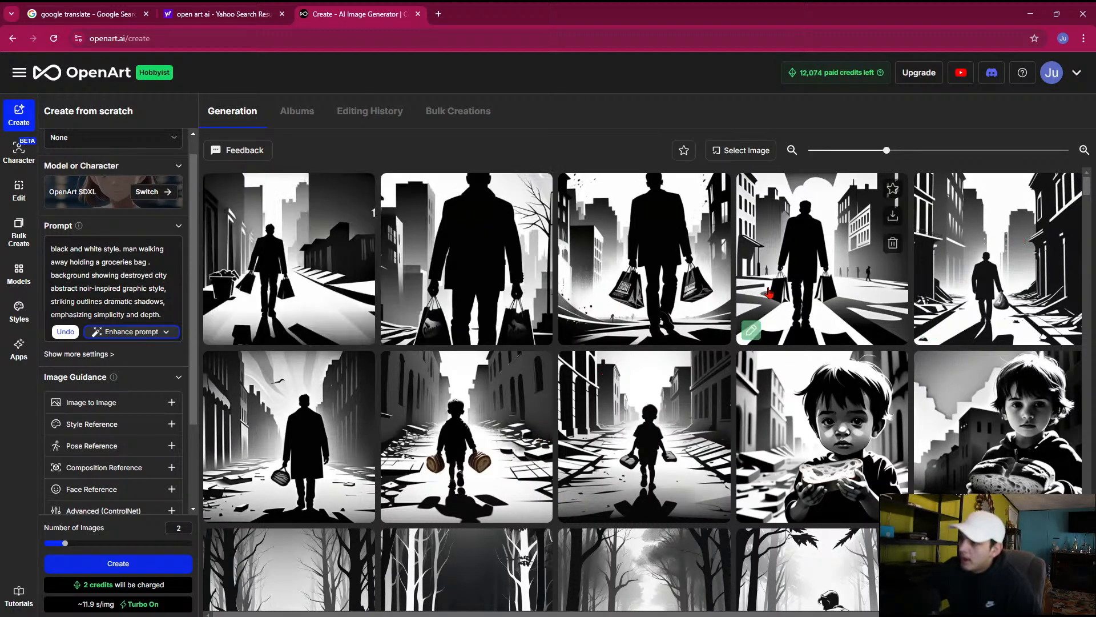
Examine enlarged views of the newly generated images of the man carrying grocery bags
click(432, 264)
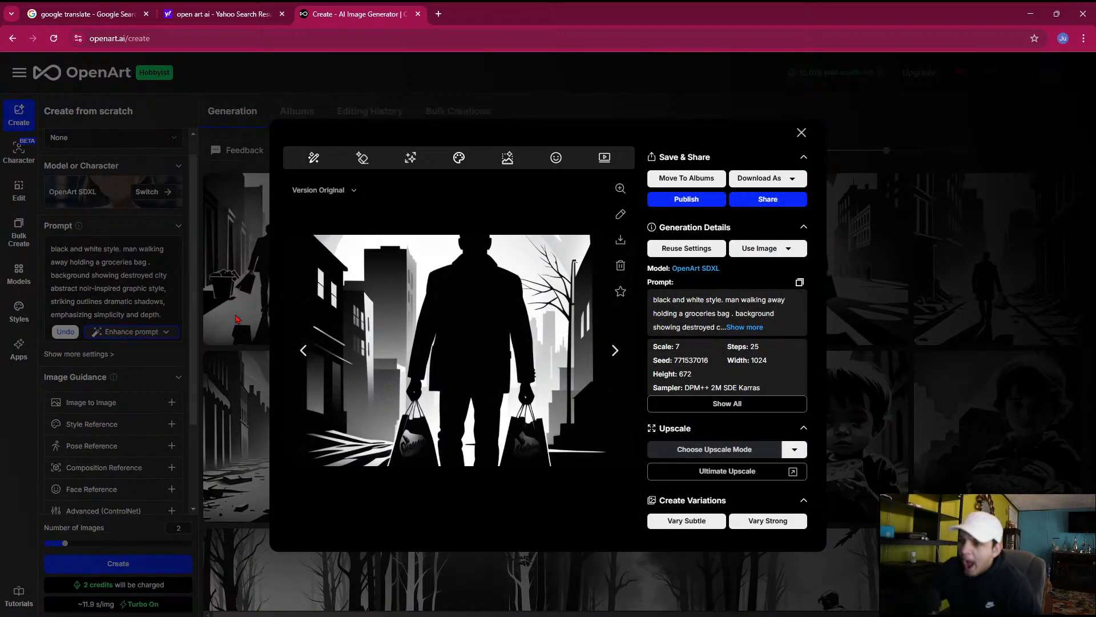
click(257, 317)
click(626, 262)
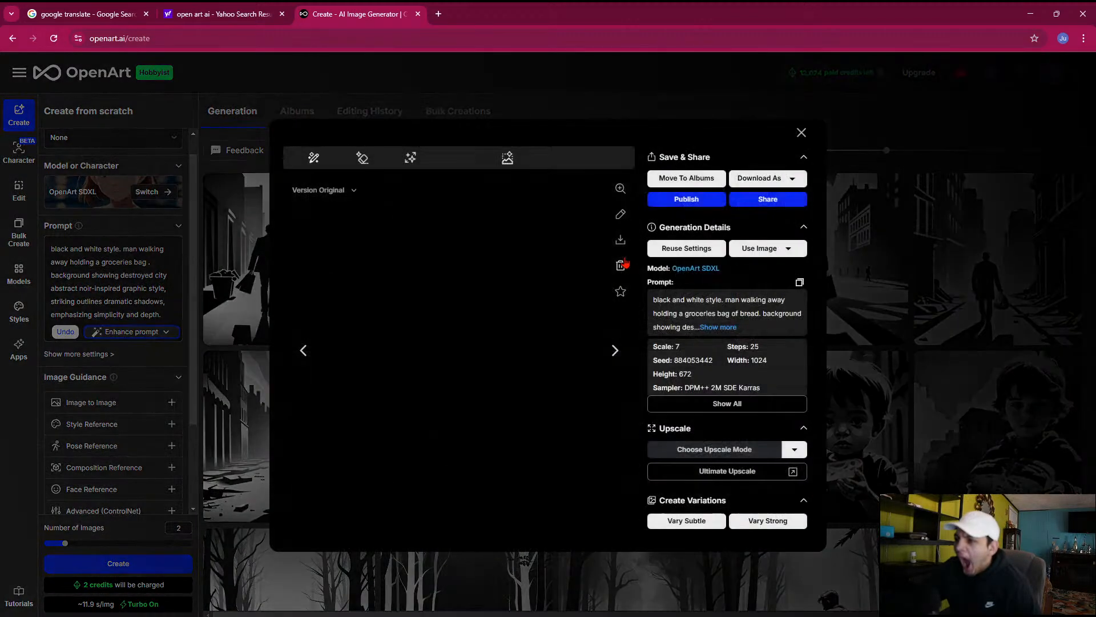
click(615, 351)
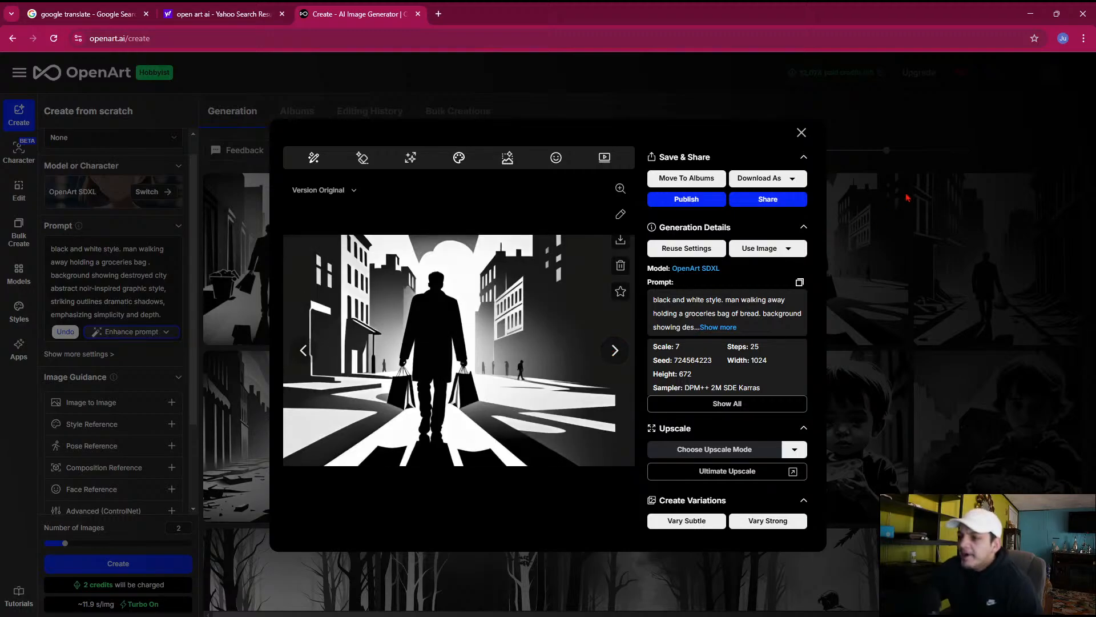
click(876, 231)
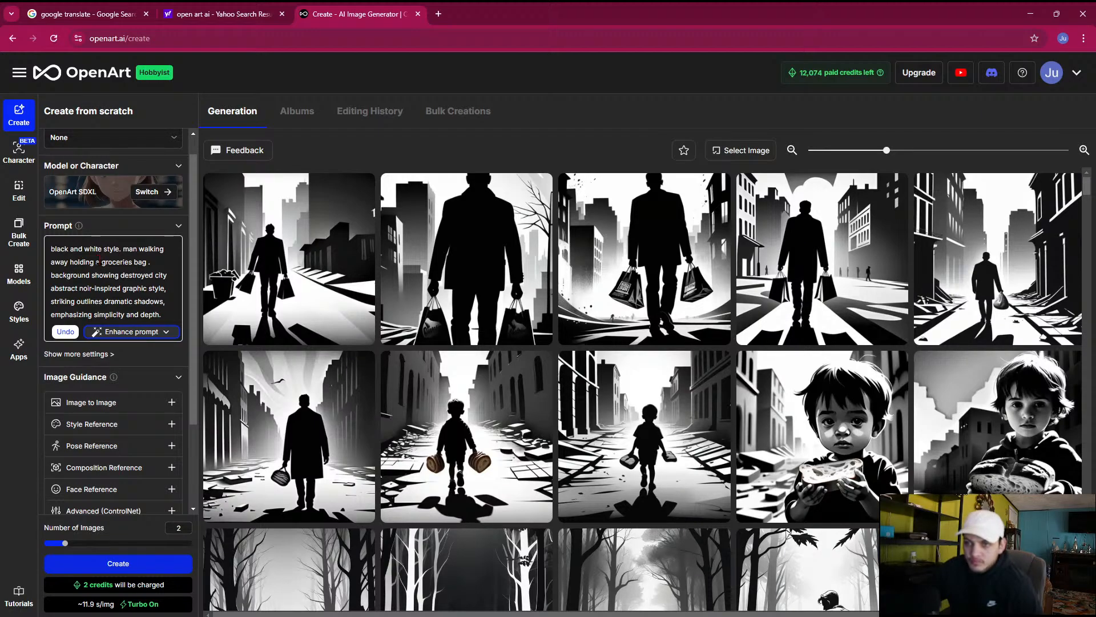
Set the number of images to 8 and generate them from the groceries bag prompt
click(191, 543)
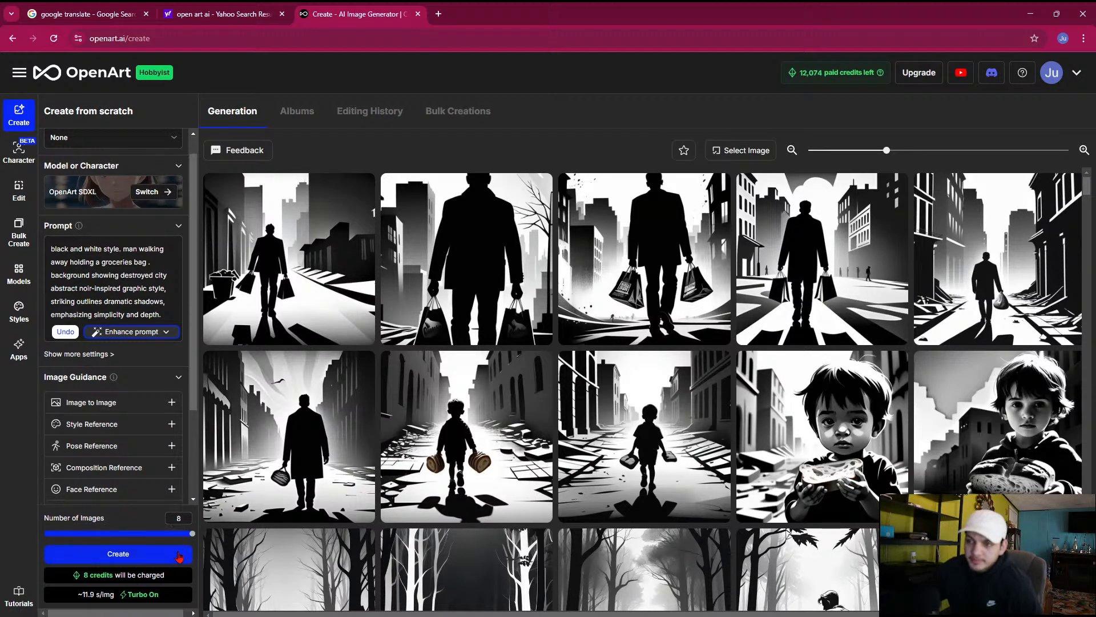
click(157, 559)
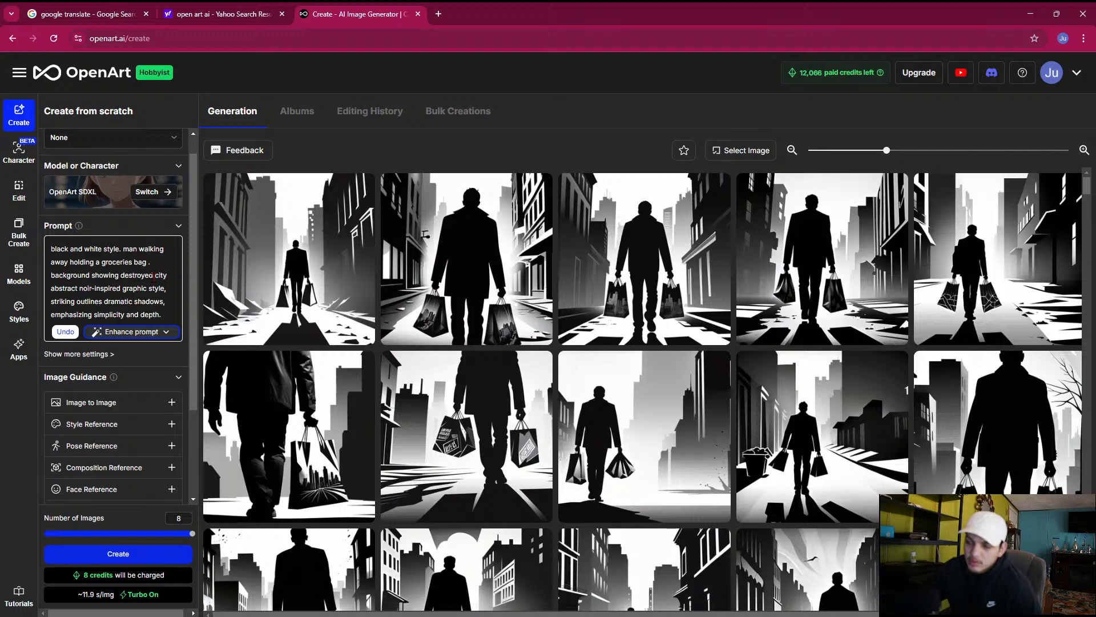
Browse the enlarged groceries images and send the one of the centered man carrying two bags down the street to Image To Video
click(469, 470)
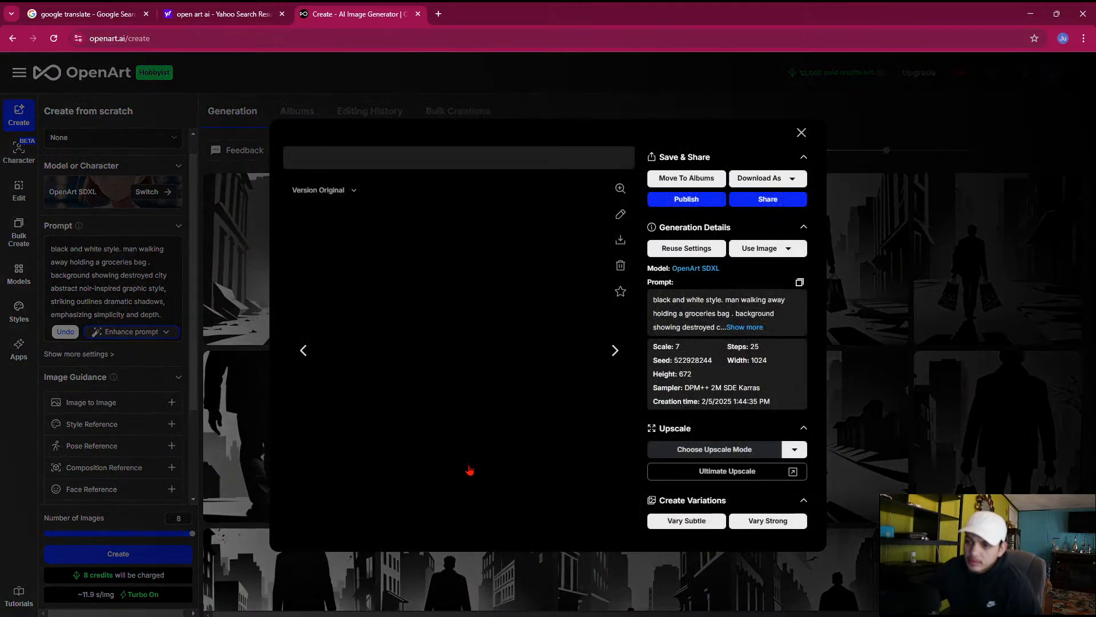
click(302, 349)
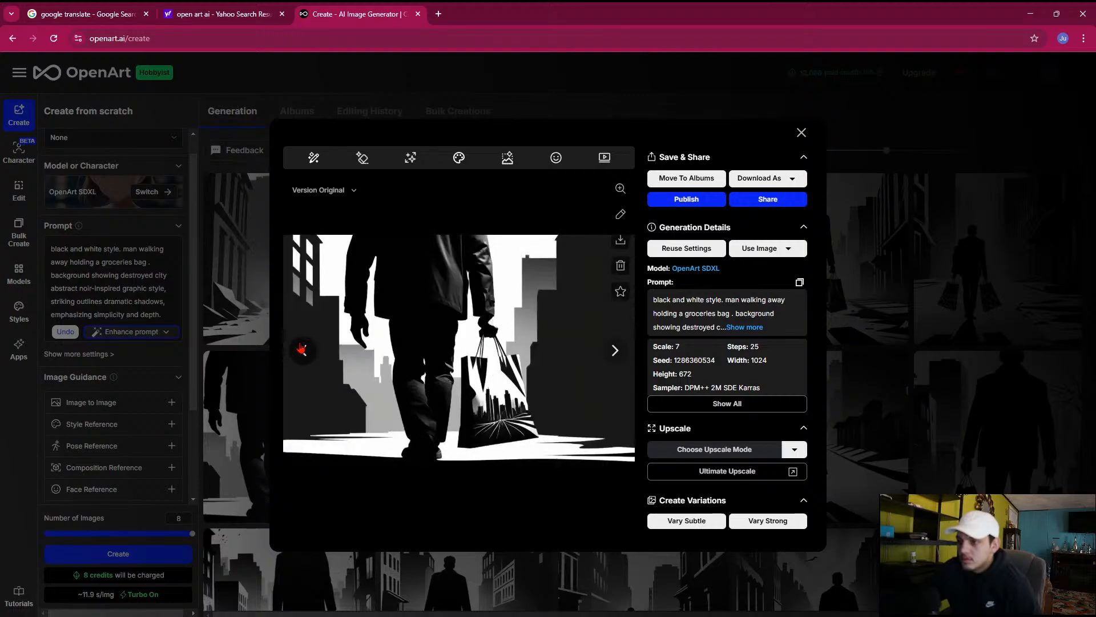
click(303, 351)
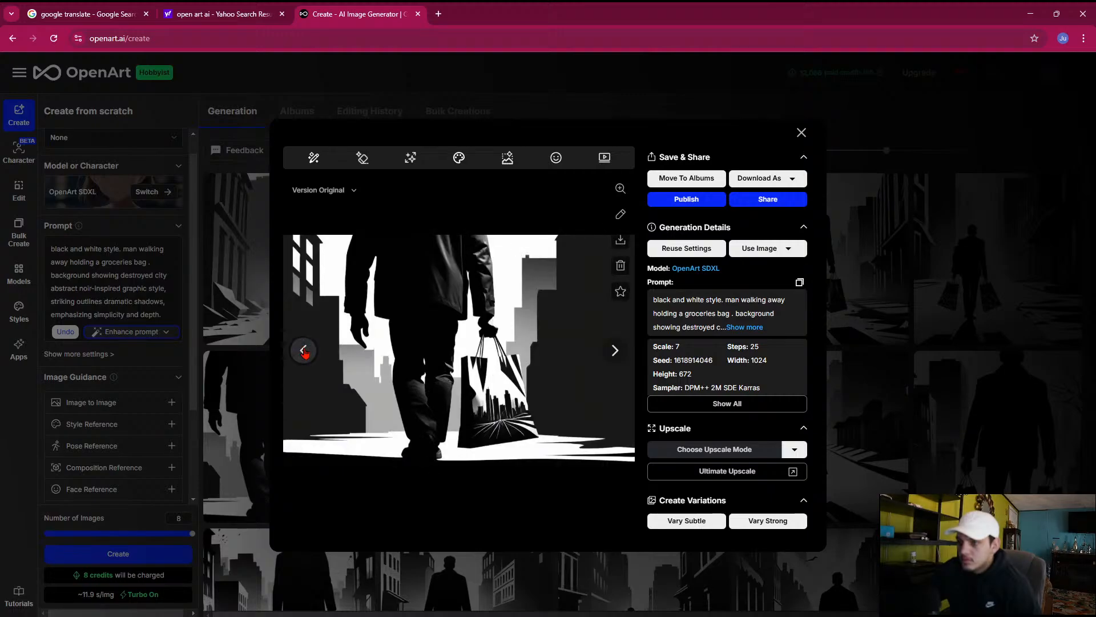
click(304, 350)
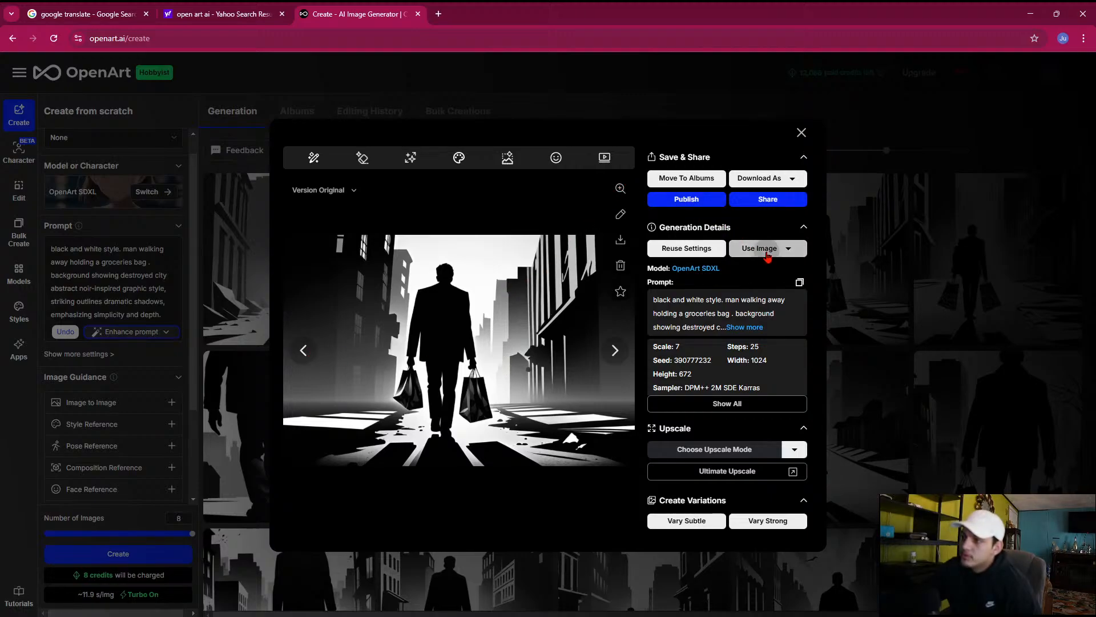
click(748, 246)
click(868, 251)
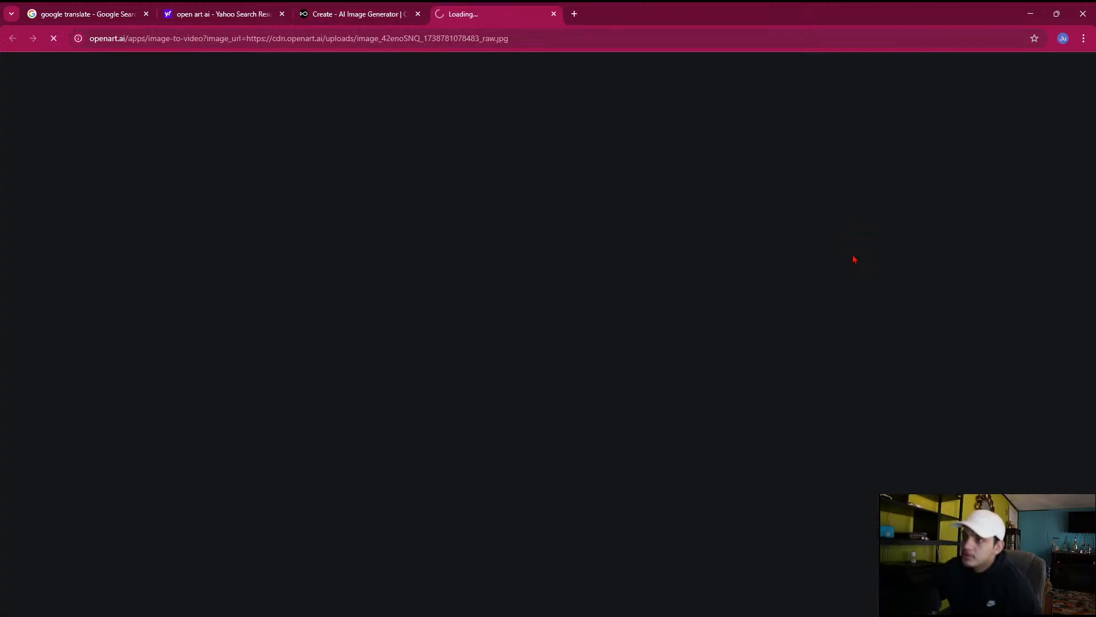
Describe the video as "man walking away from camara.", raise the creativity level slightly, and generate it
click(204, 398)
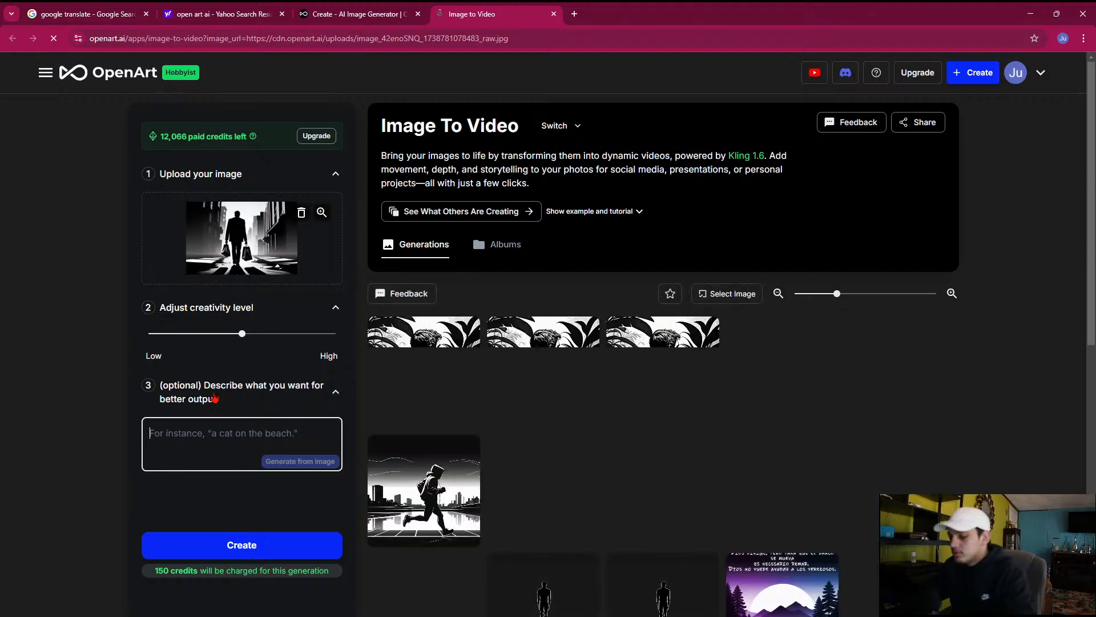
text(man walking away from camara.)
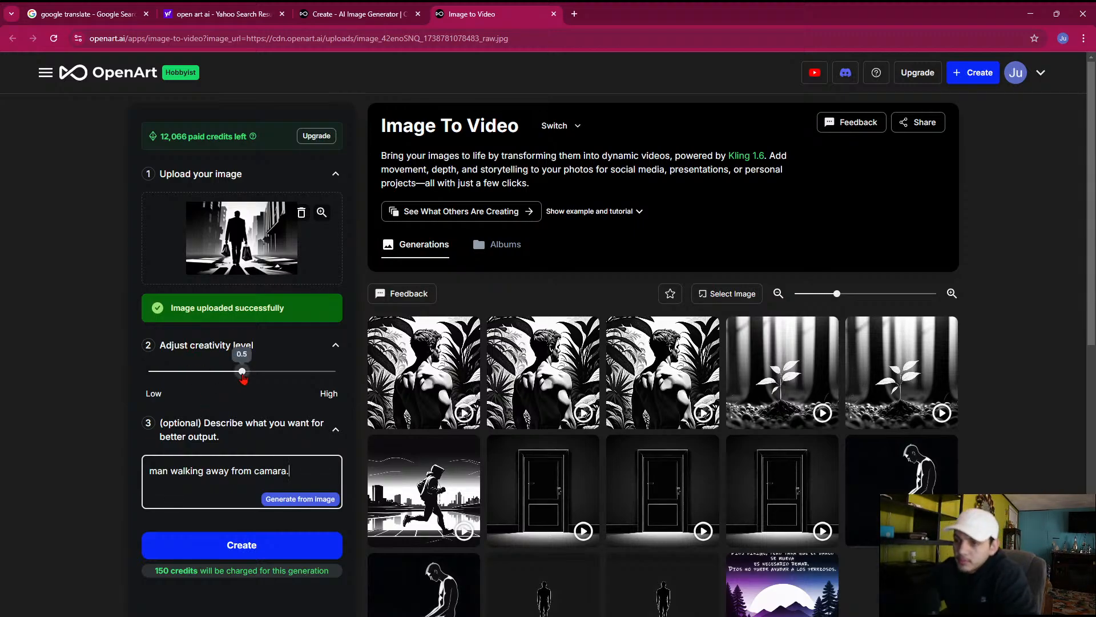
drag(243, 371, 249, 371)
click(227, 537)
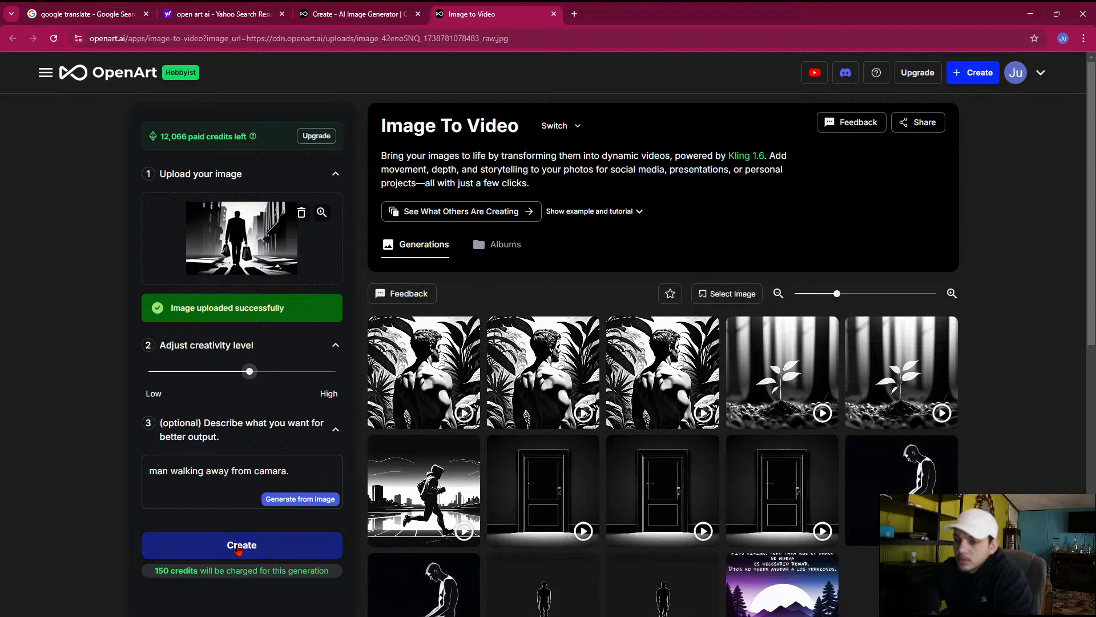
Switch to After Effects and play the main composition from about 1:51 to 1:54 to review the narration
mouse_move(781, 611)
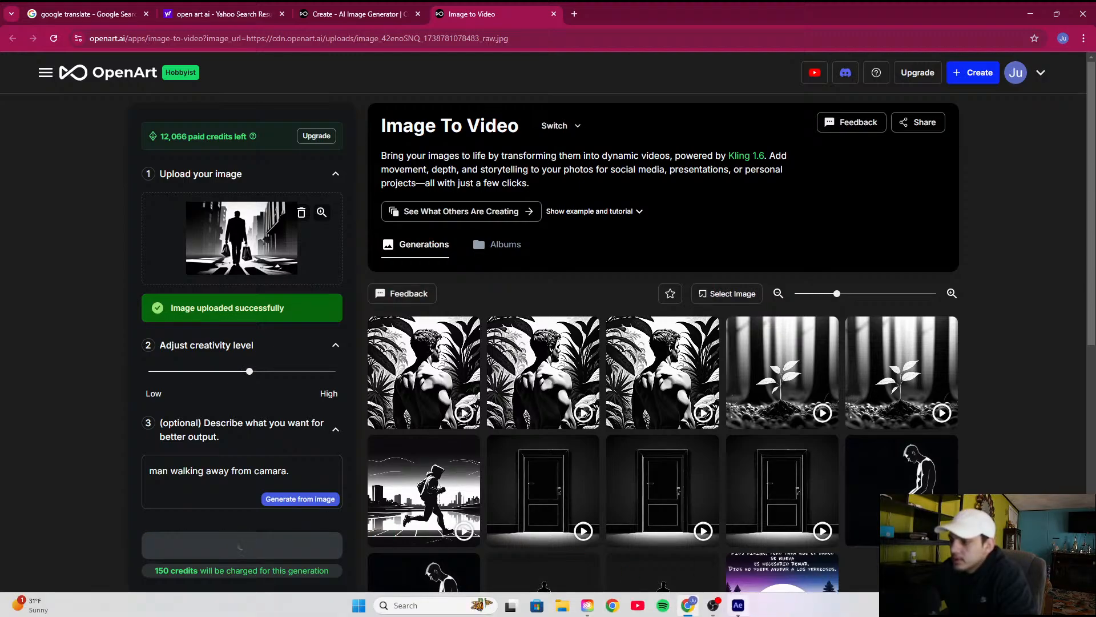
mouse_move(722, 615)
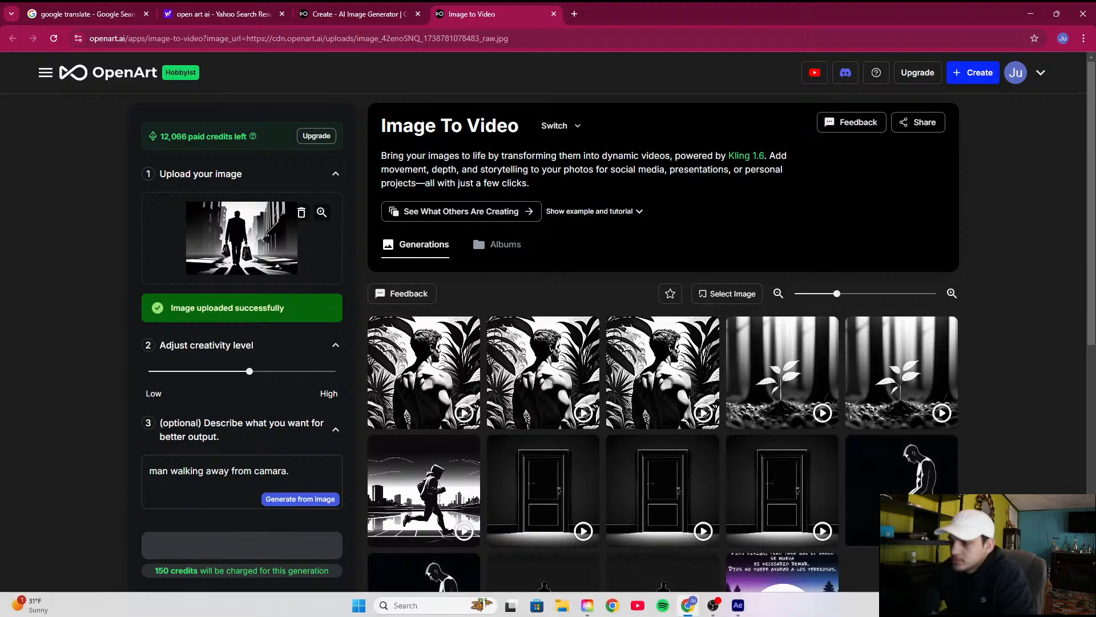
click(737, 605)
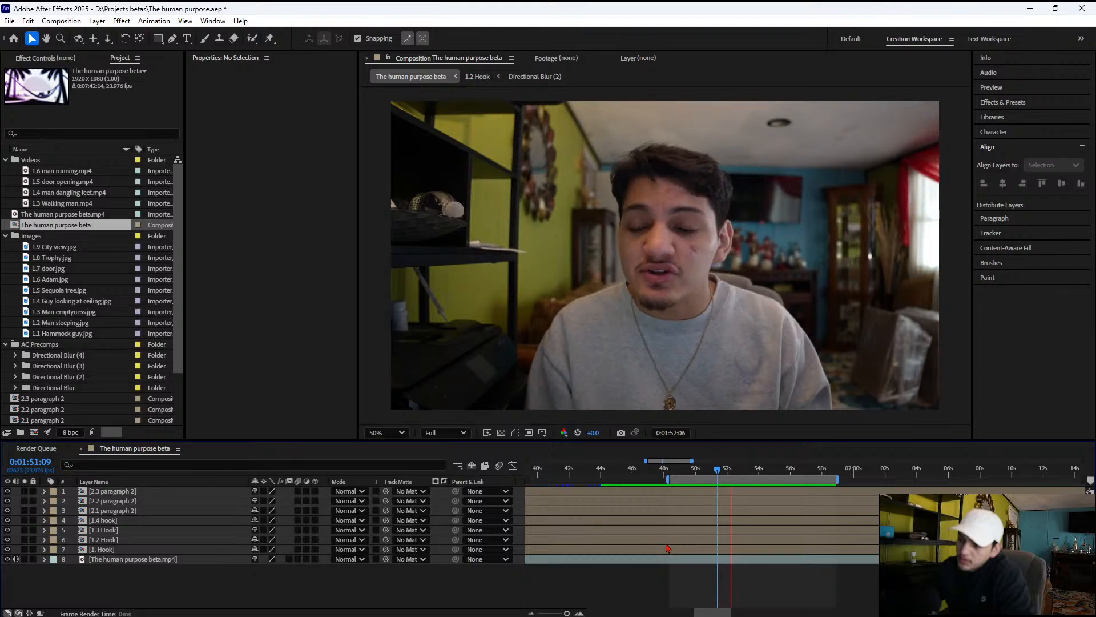
key(space)
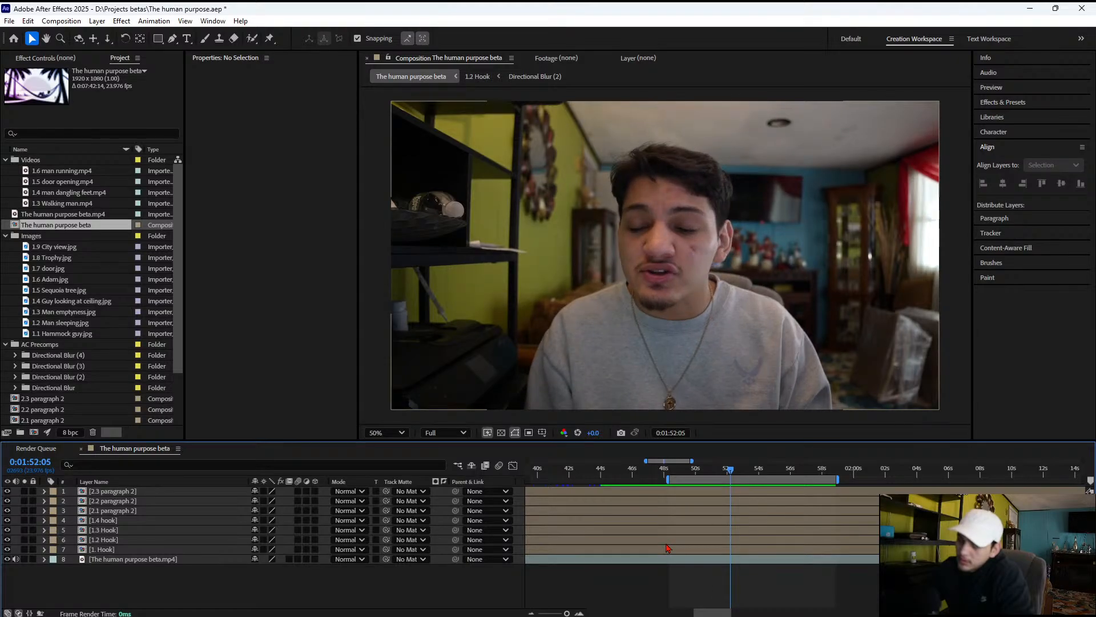
key(space)
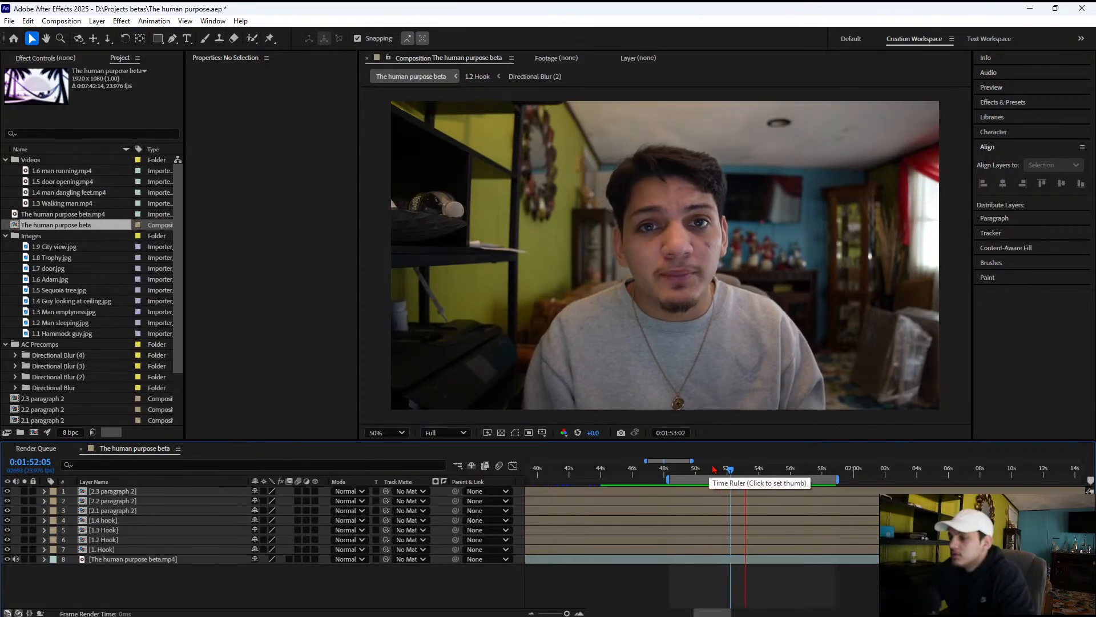
key(space)
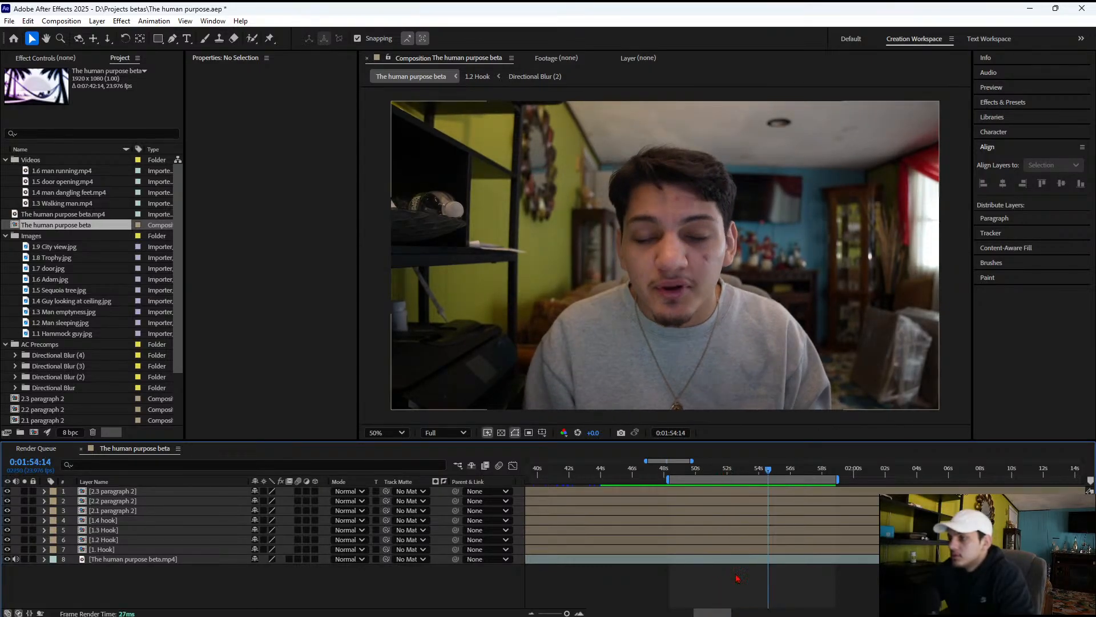
Return to OpenArt's image creation page in Chrome and replace "walking away holding a groceries bag" in the prompt with "sitting in a dinning table"
mouse_move(688, 604)
click(662, 563)
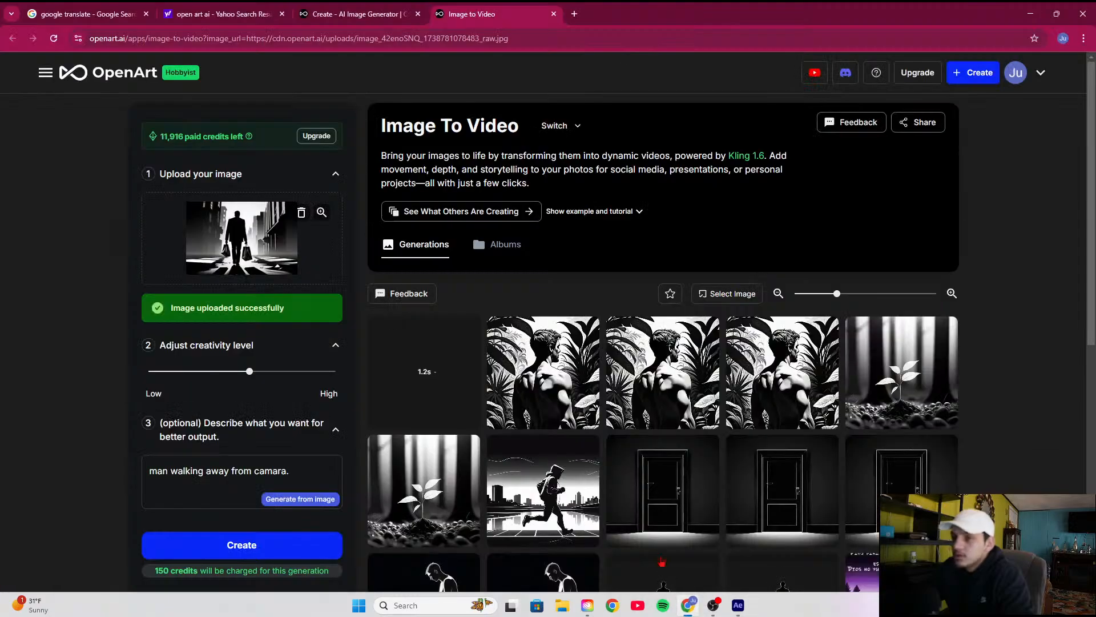
click(374, 13)
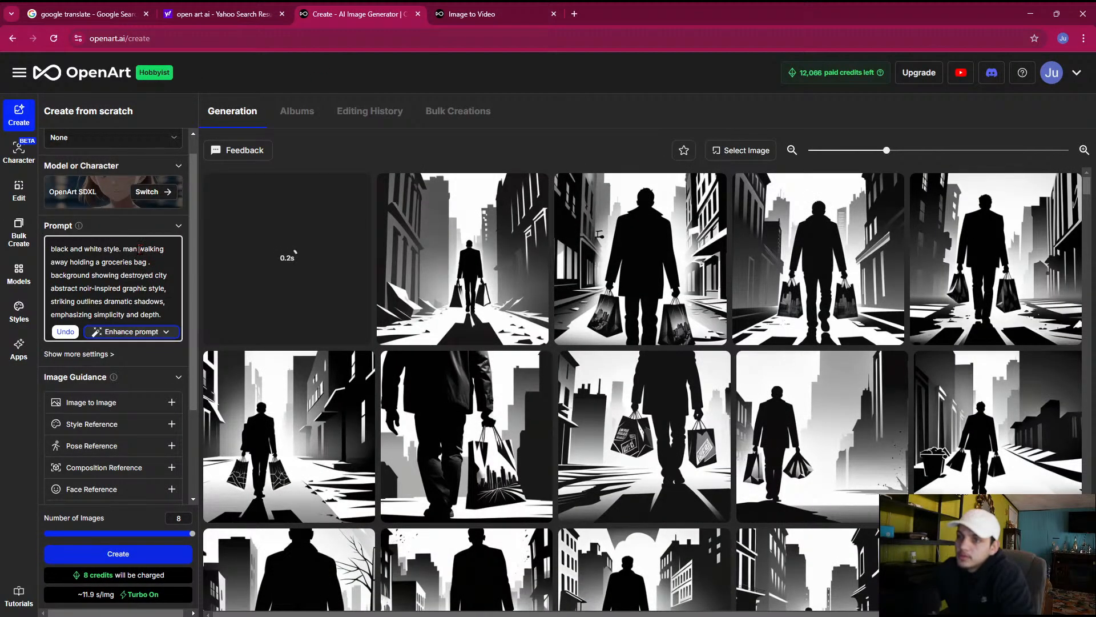
mouse_move(139, 249)
mouse_down()
mouse_move(152, 264)
mouse_move(91, 275)
mouse_move(61, 266)
mouse_move(146, 260)
mouse_up()
key(BackSpace)
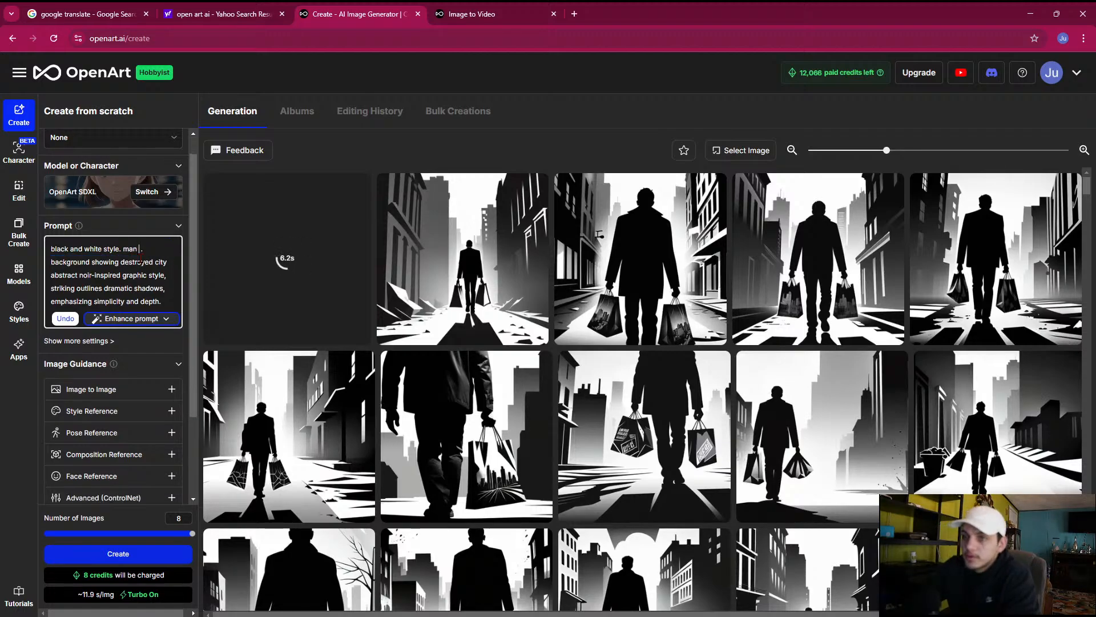
text(sitting)
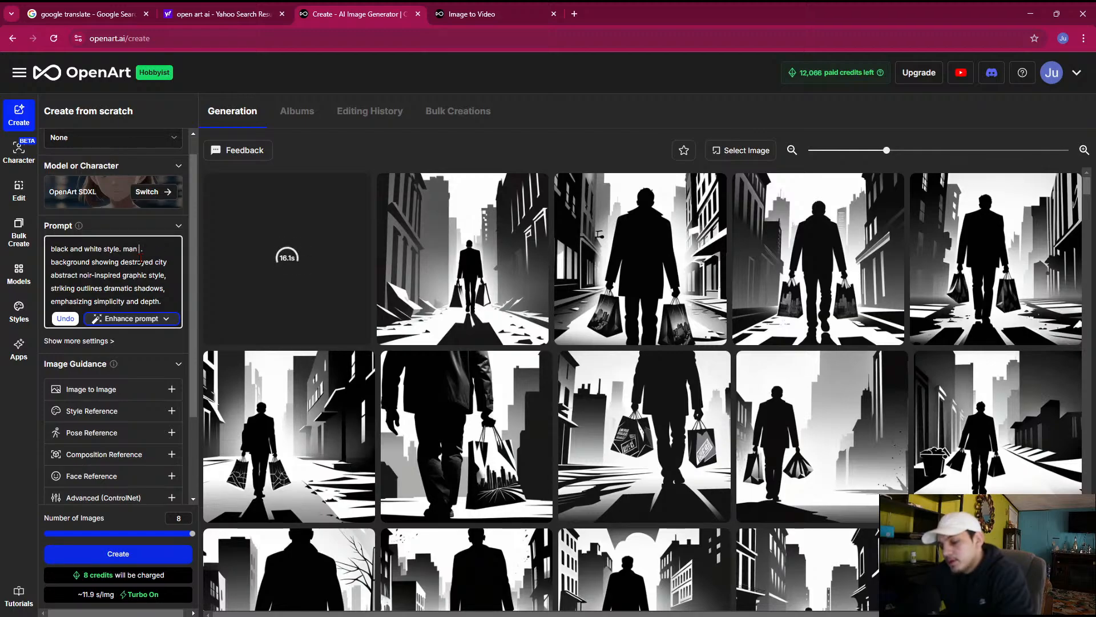
text(sitti)
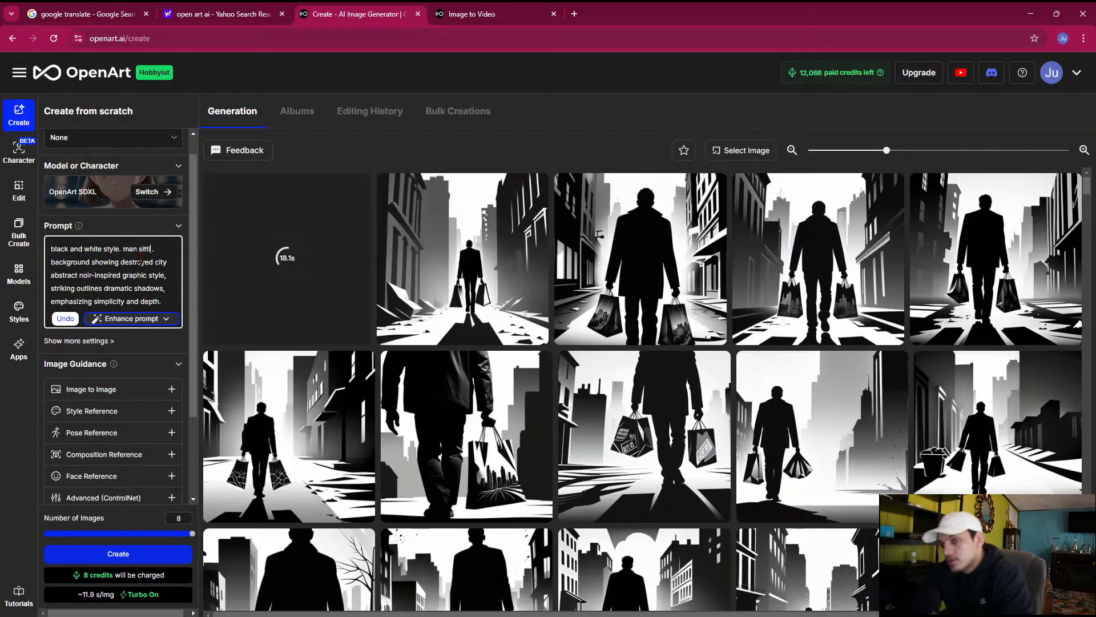
text(ng in a)
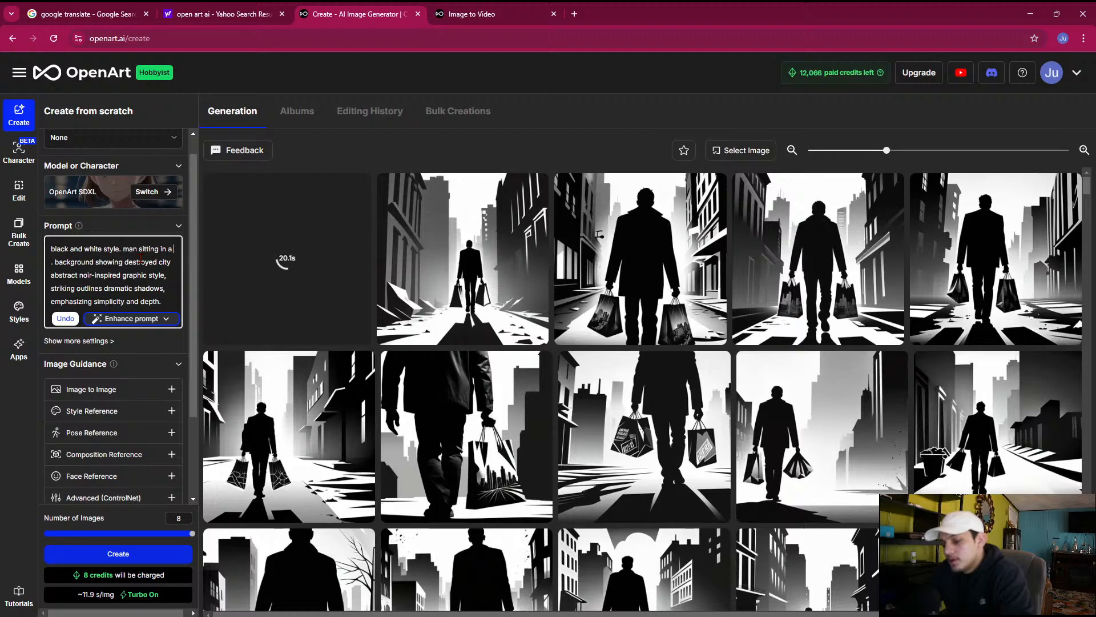
text( din)
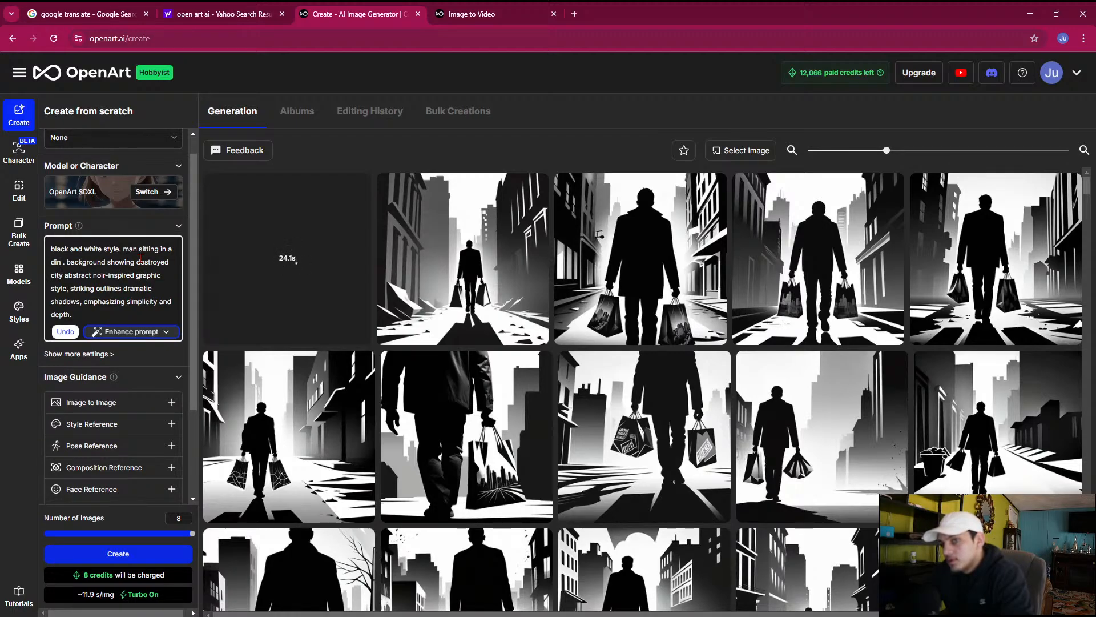
text(ning)
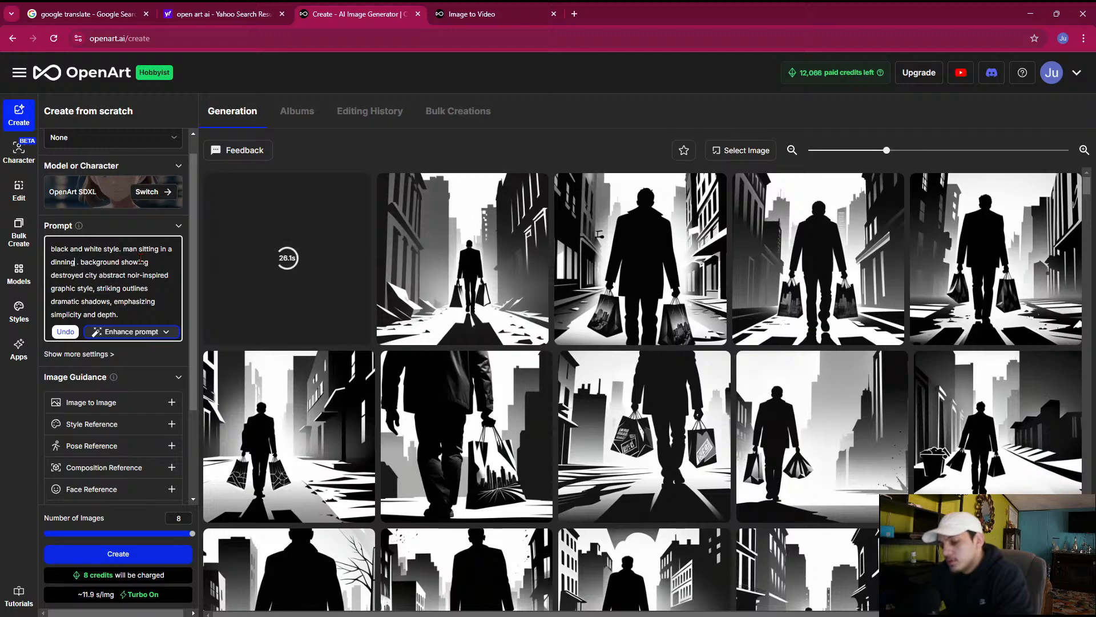
text( table)
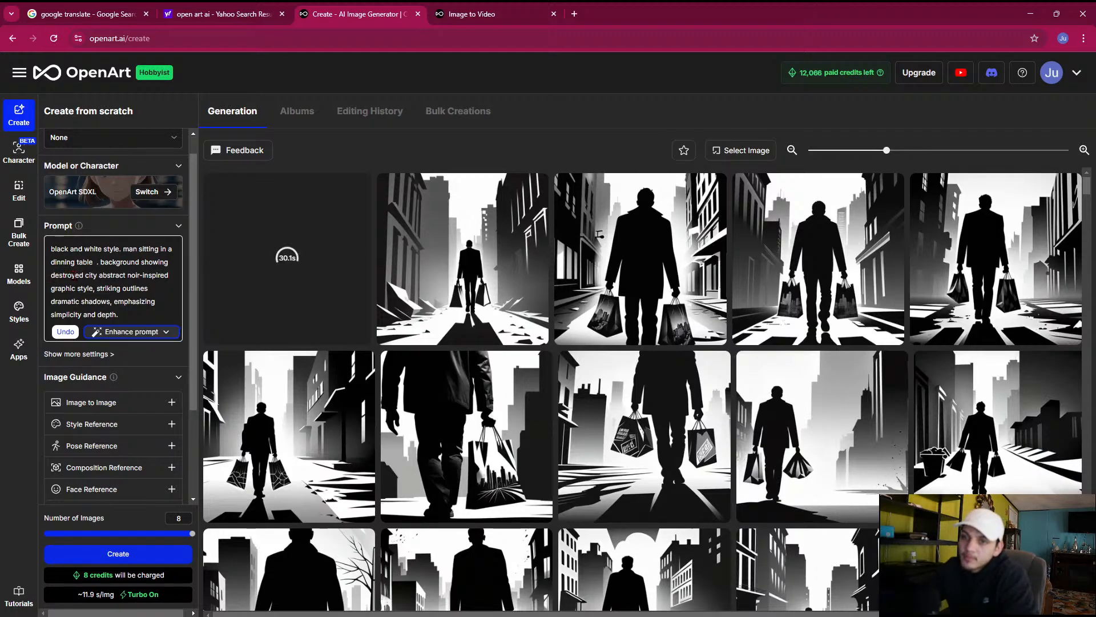
Replace "destroyed city" in the prompt with "poor dusty and empty room with only a chair and table"
drag(98, 272, 50, 275)
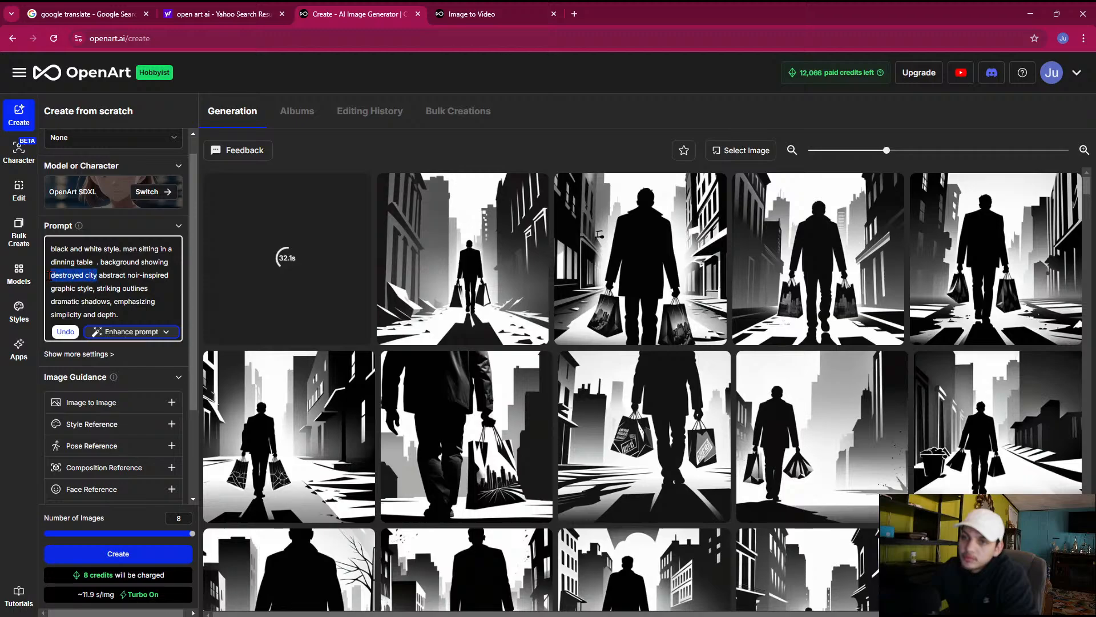
text(poor )
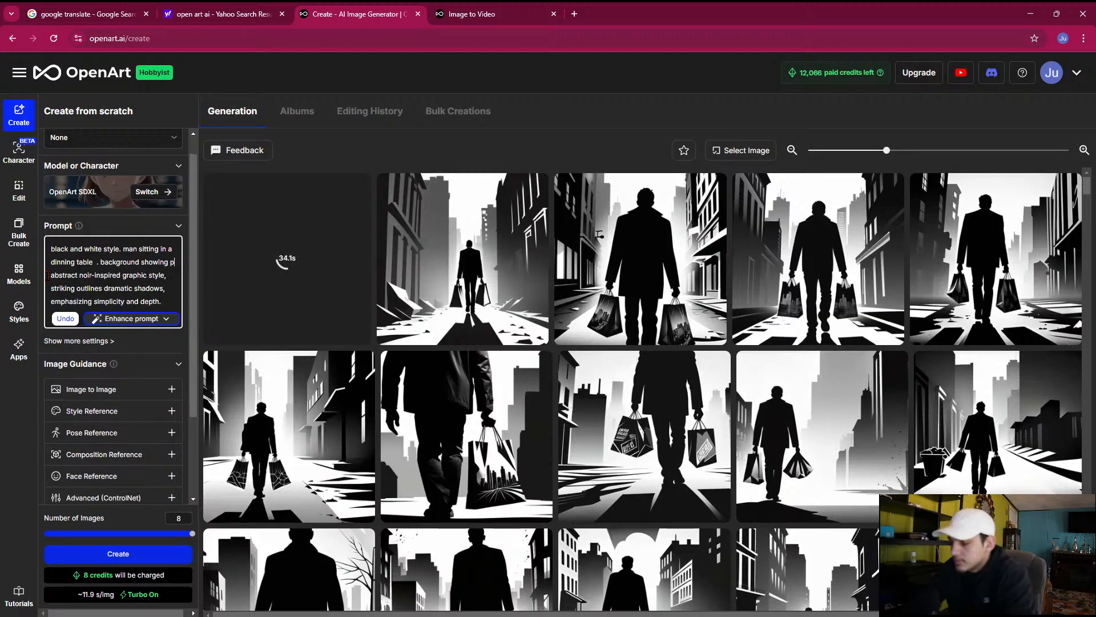
text(dusty and )
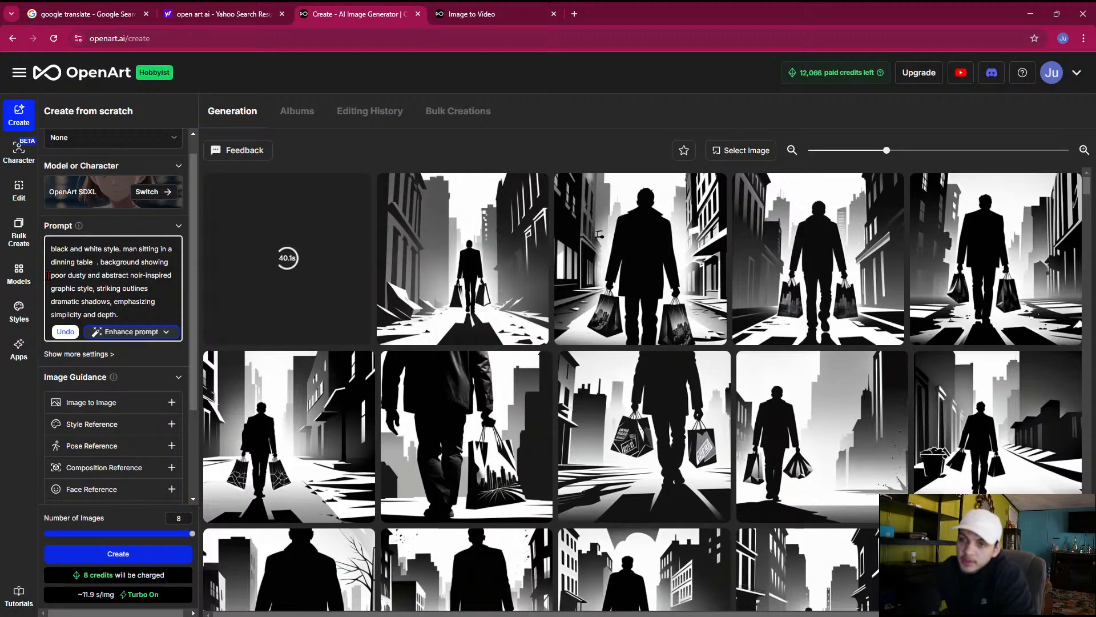
text(empt)
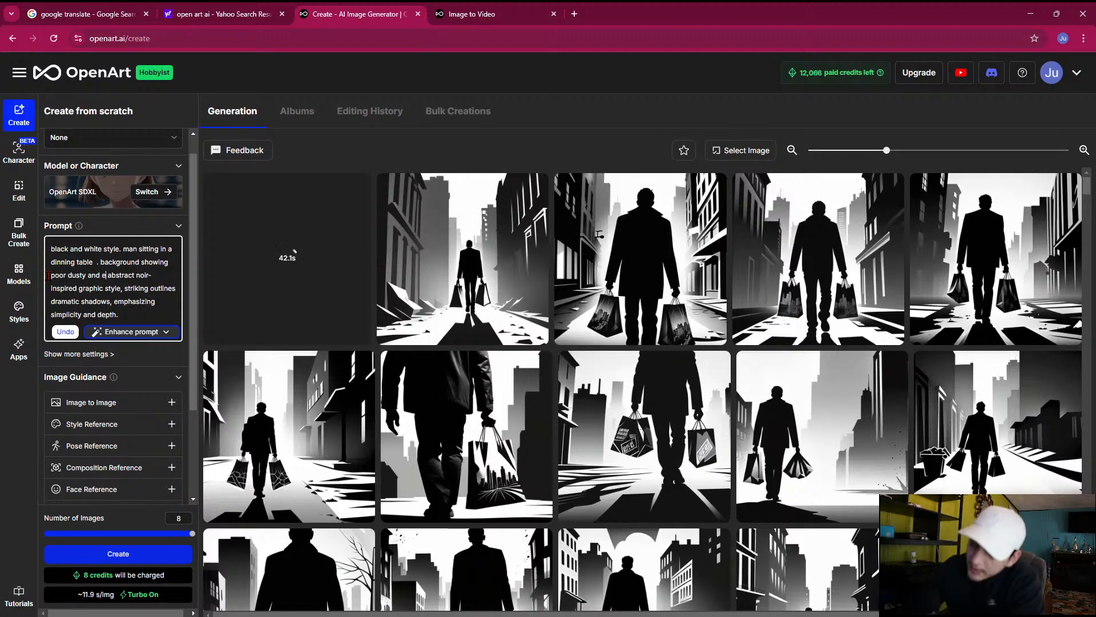
text(y room)
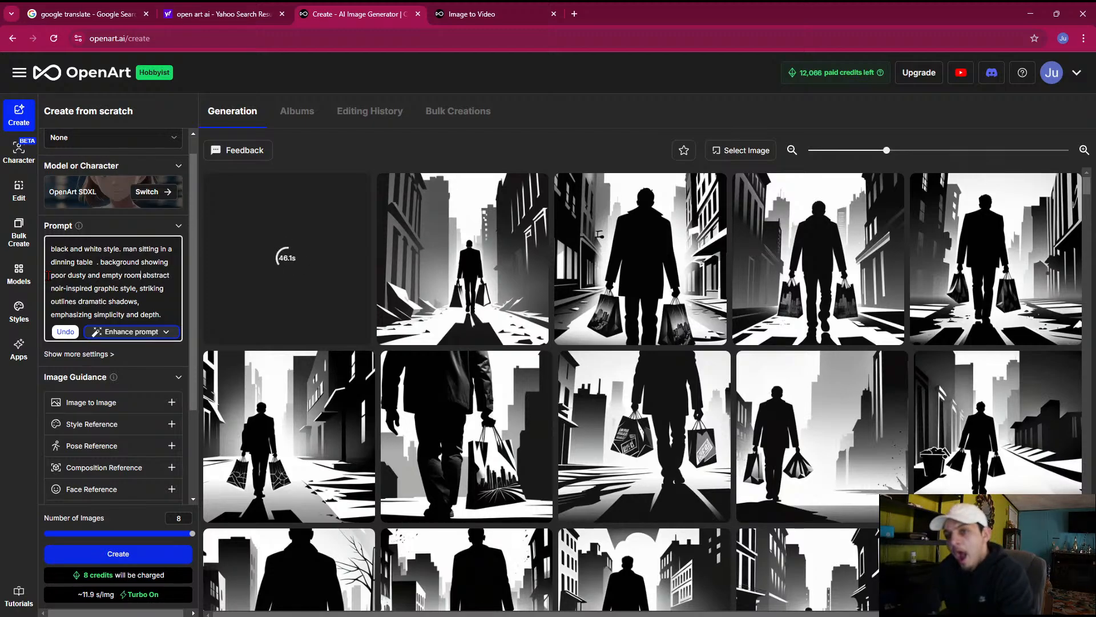
text( with)
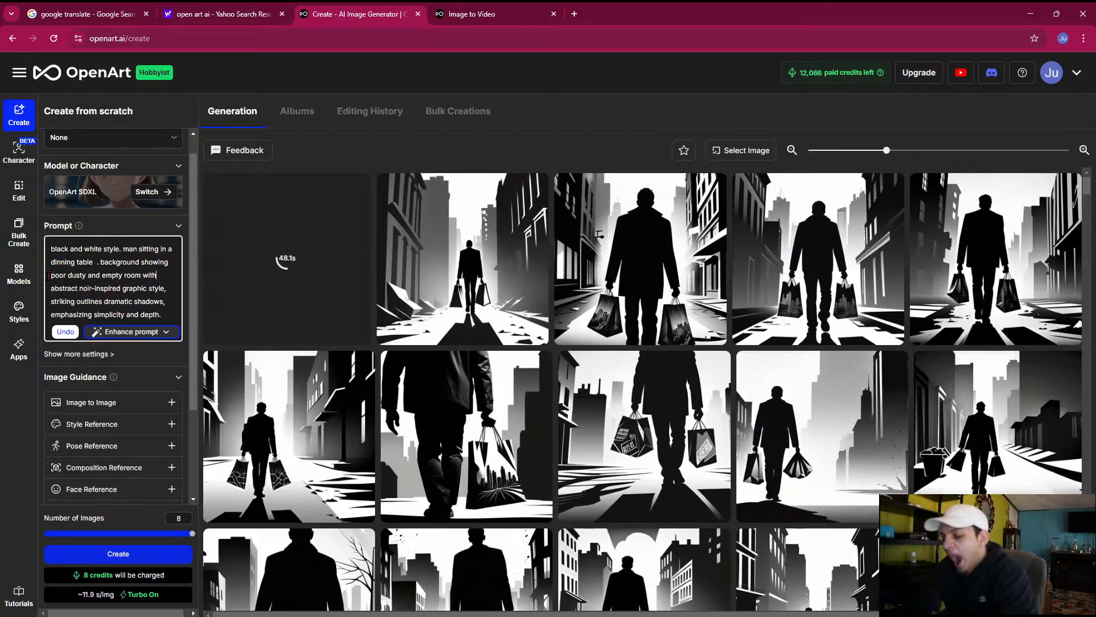
text( only a )
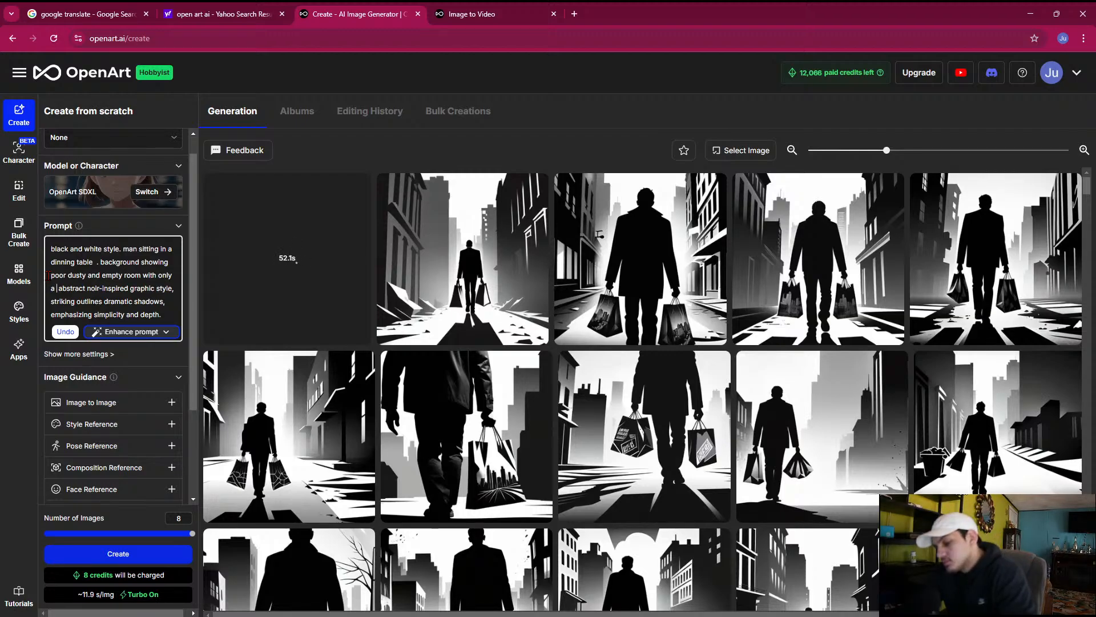
text(chair)
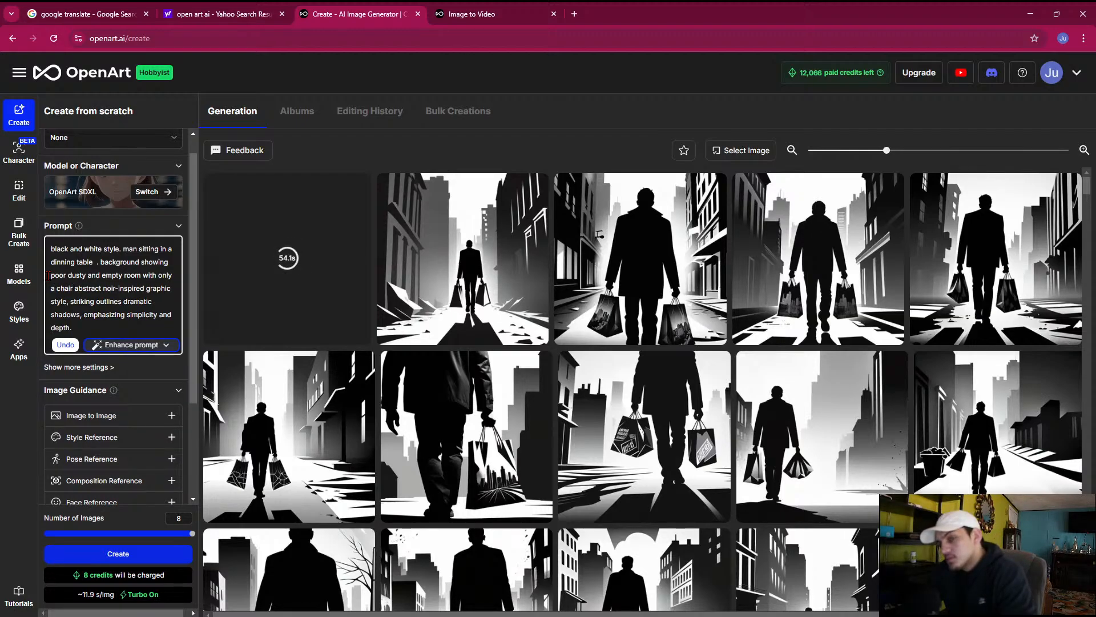
text( and )
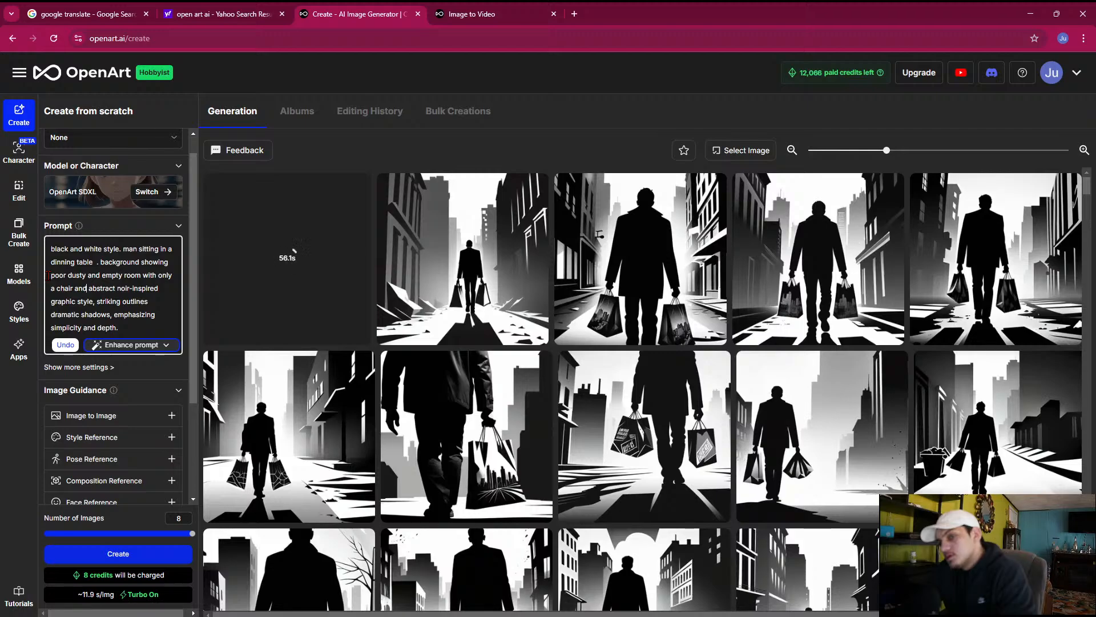
text(table)
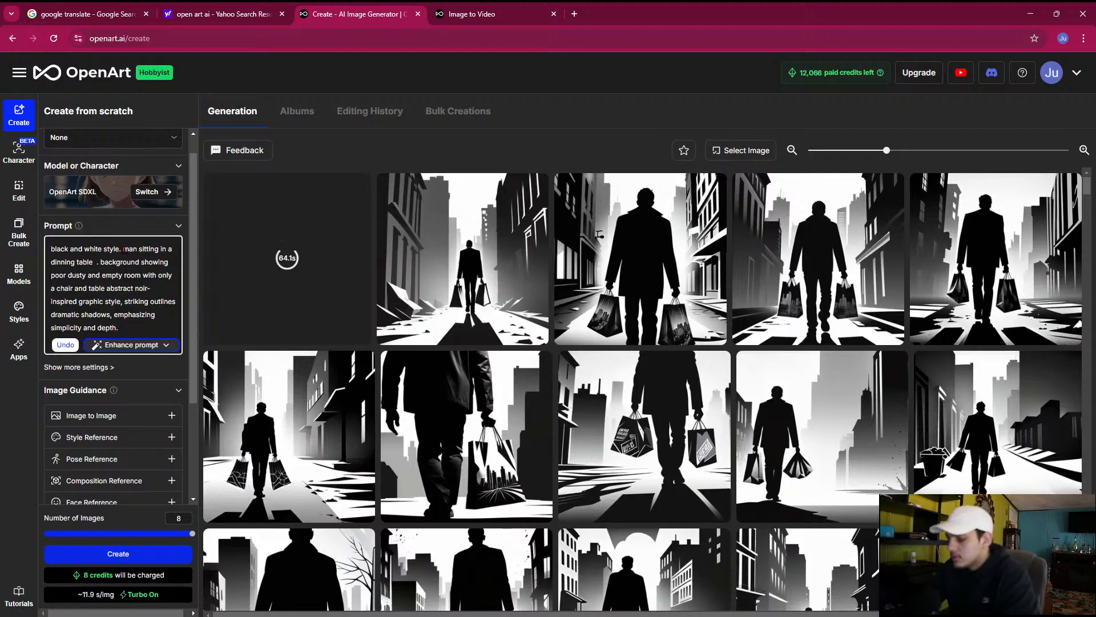
Add "at his house eating a piece of bread" after "dinning table" in the image prompt
text(at his house e)
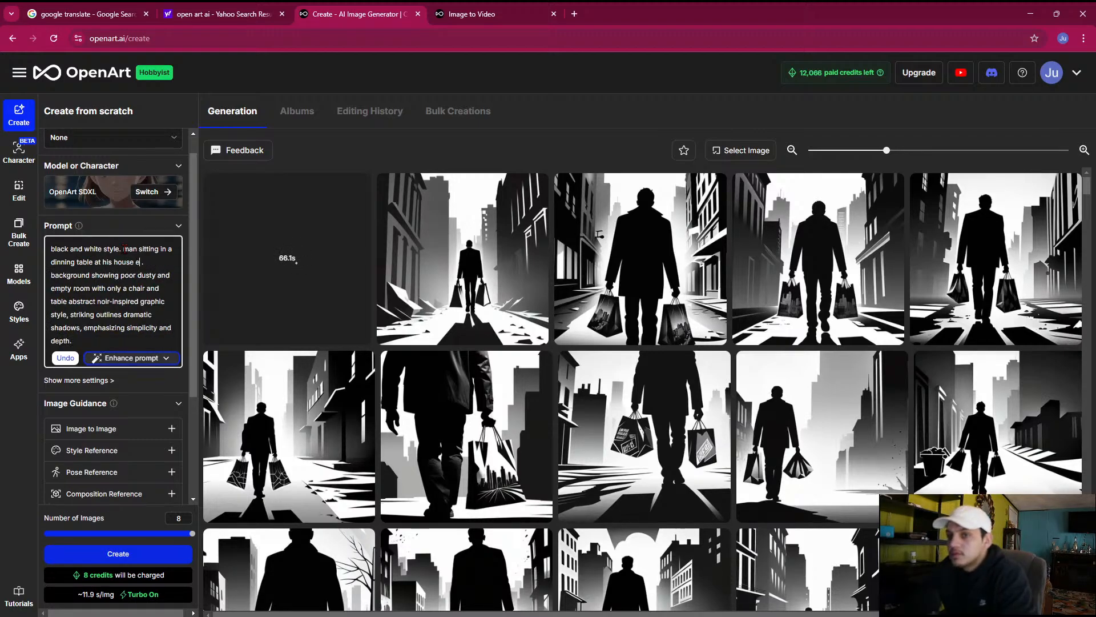
text(ating a piece of bre)
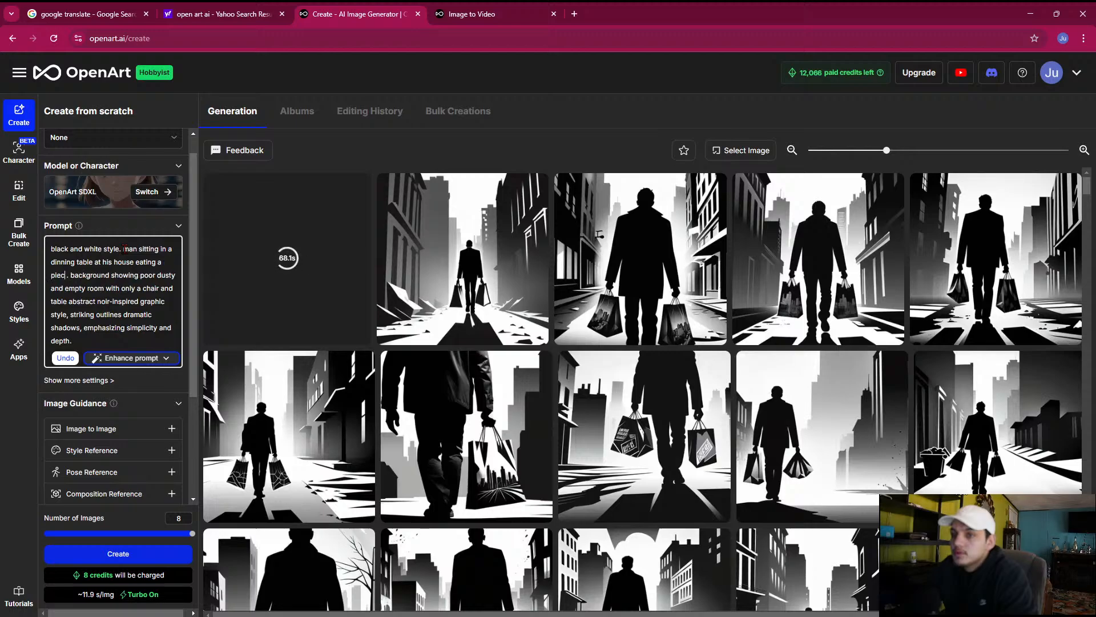
text(ad)
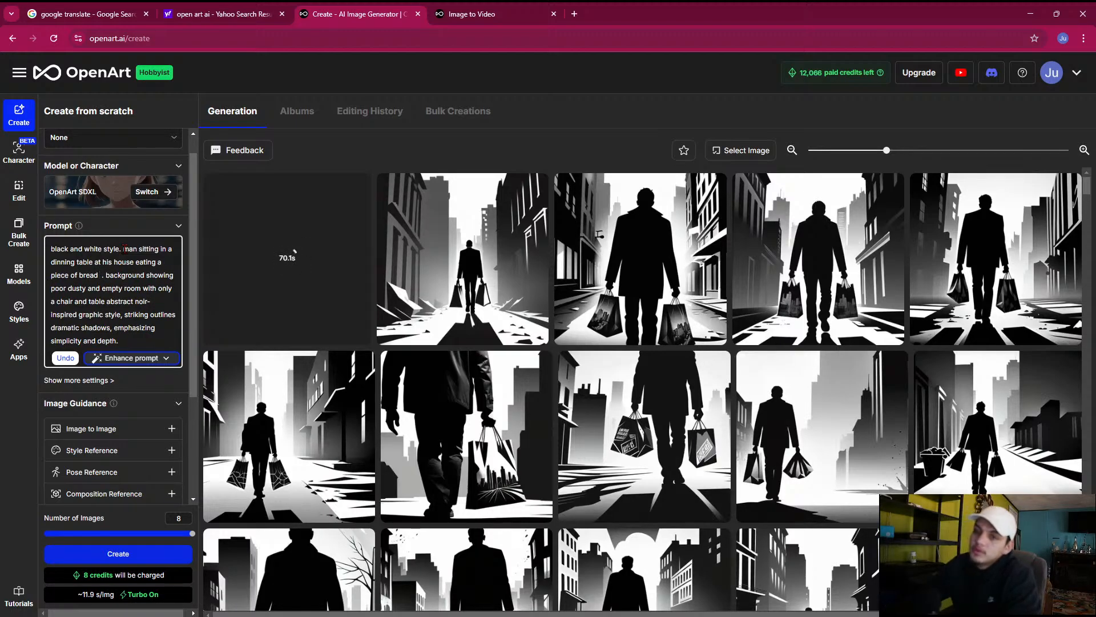
Set the number of images to 2 and generate the dining table images
click(80, 535)
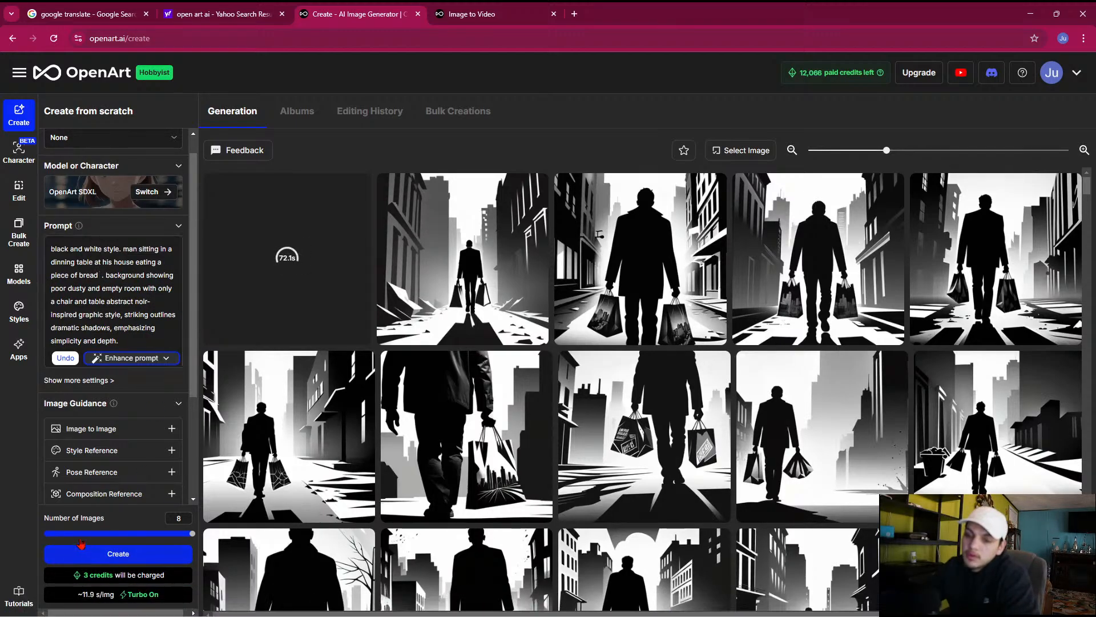
click(66, 543)
click(116, 565)
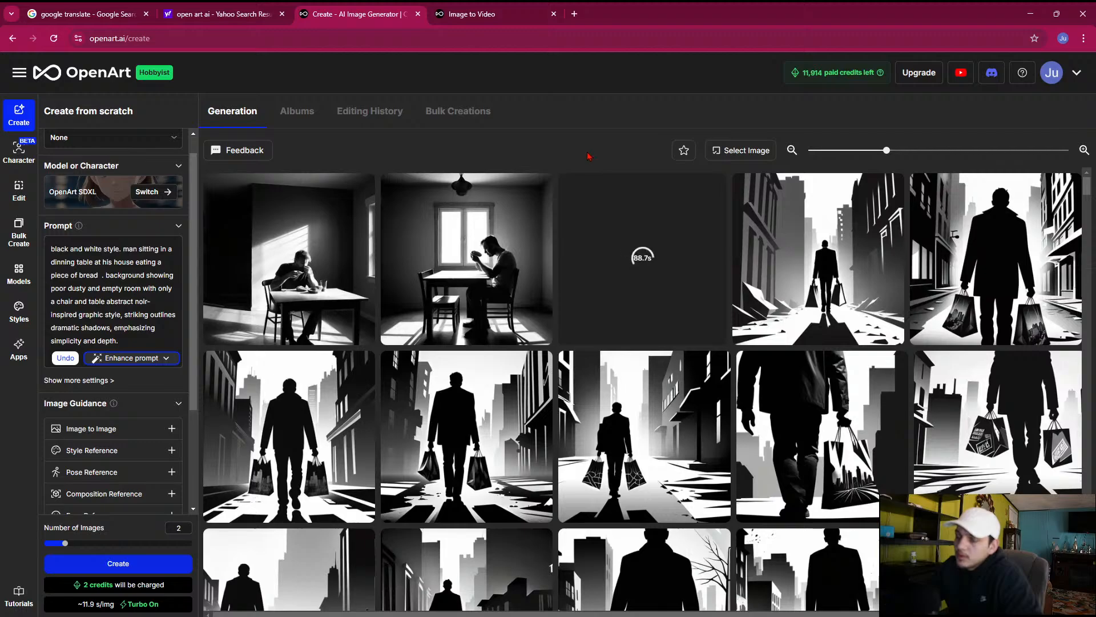
Preview the newly generated images of the man eating at the table, browse the neighbouring results, and close the preview
click(462, 277)
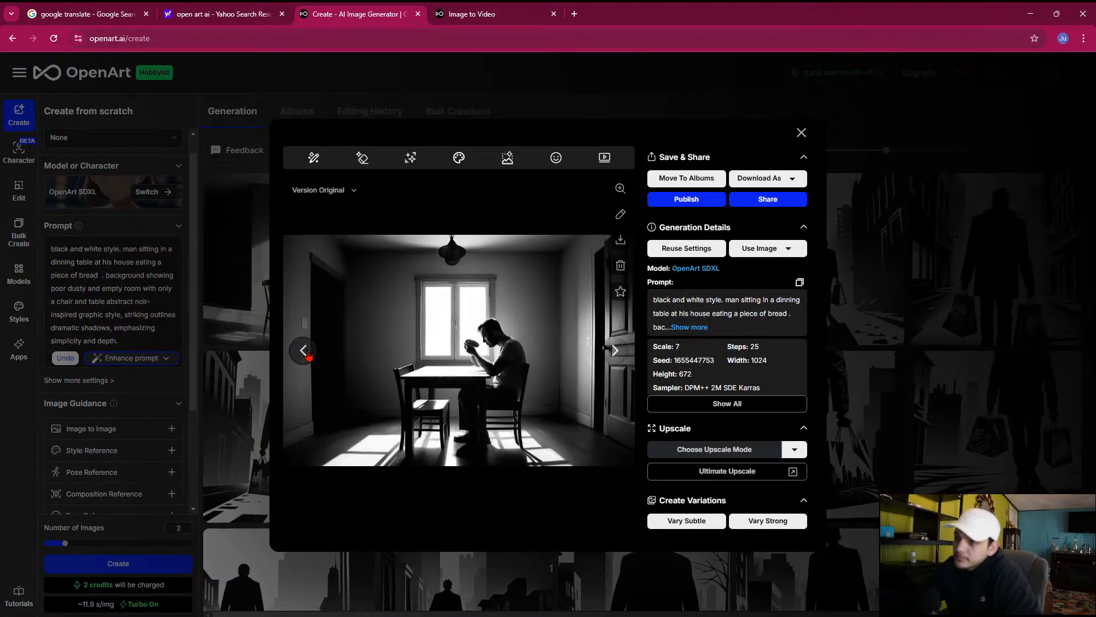
click(304, 350)
click(615, 349)
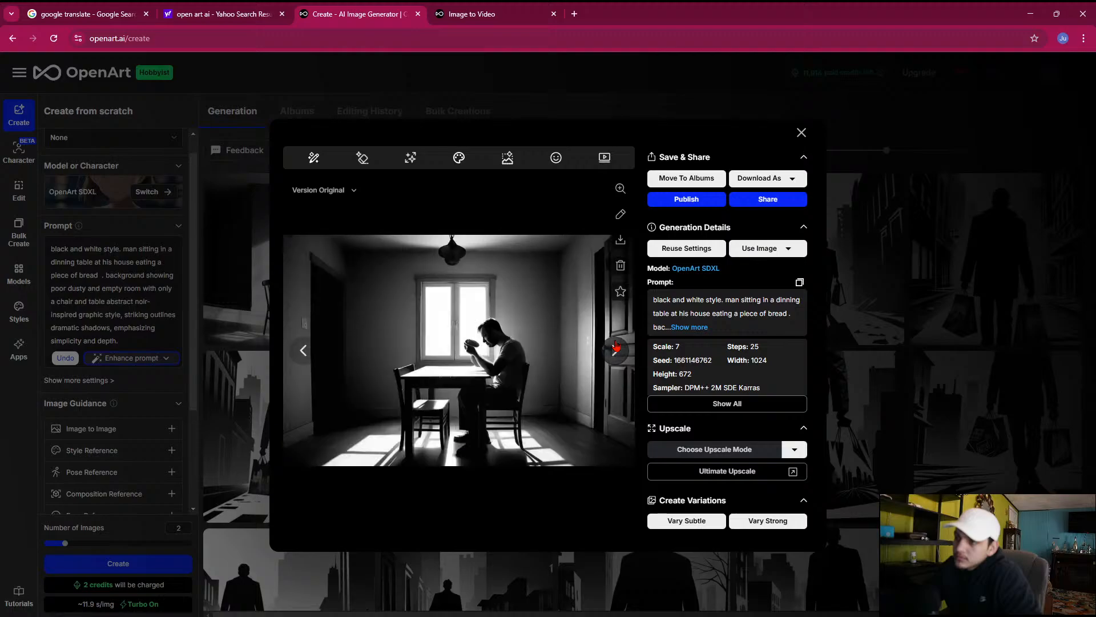
click(615, 349)
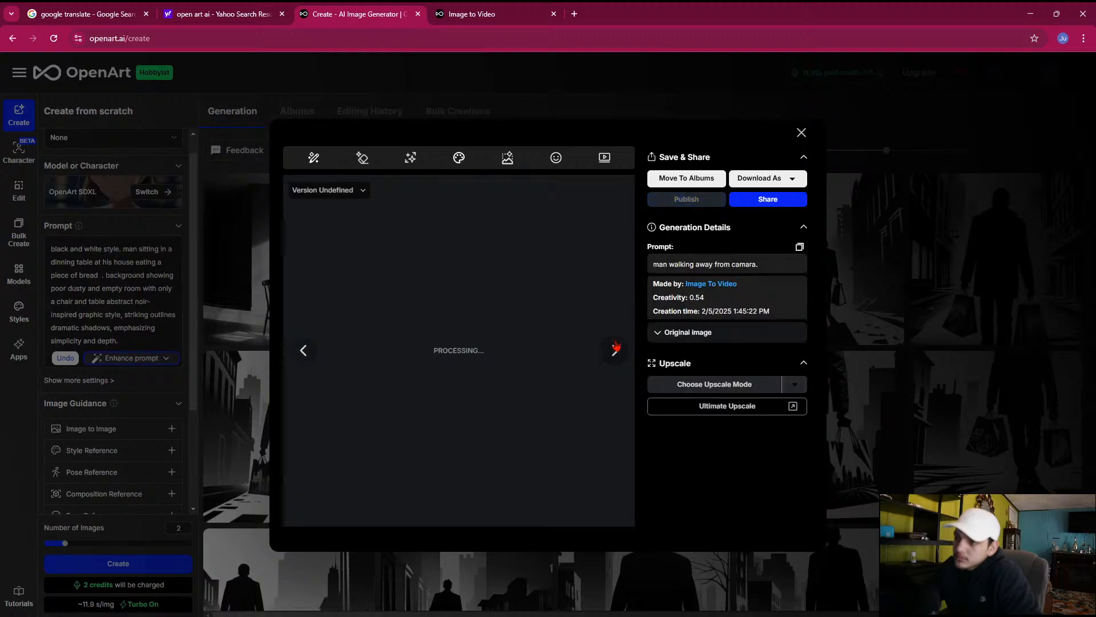
click(622, 109)
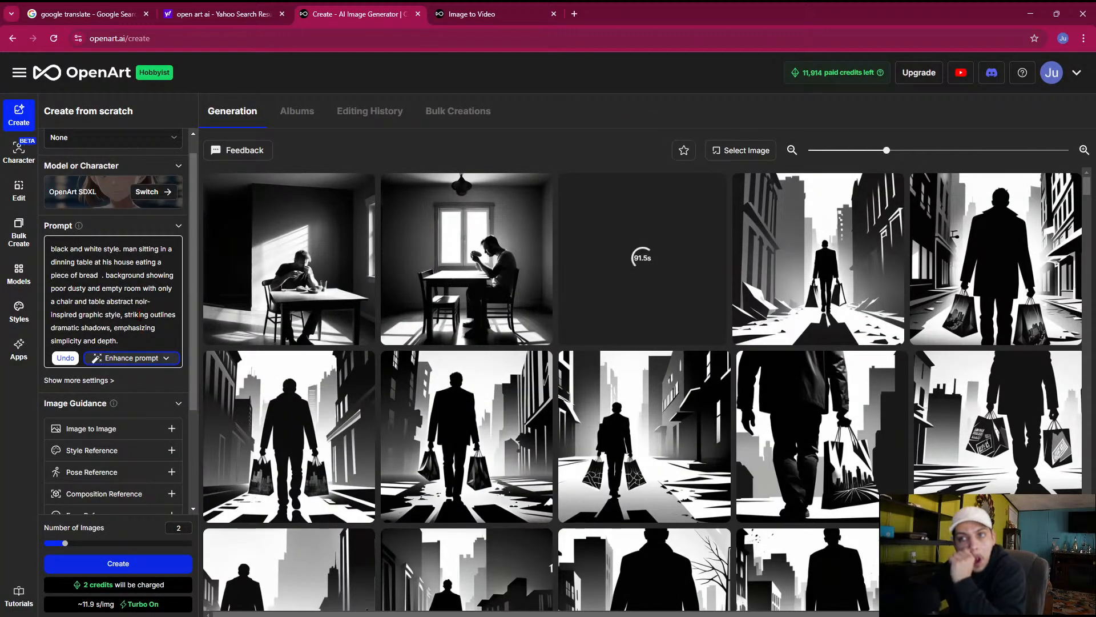
Generate two images with "minimalistic" added before "man" in the prompt, and preview the close-up of the man facing forward at the table
click(123, 251)
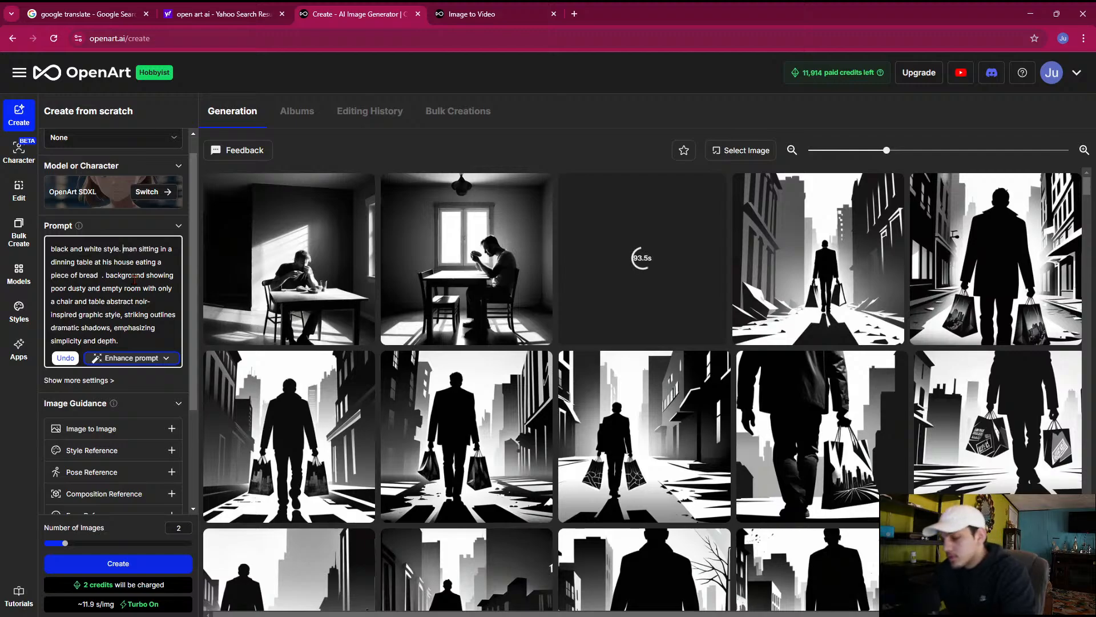
text(minimalistic)
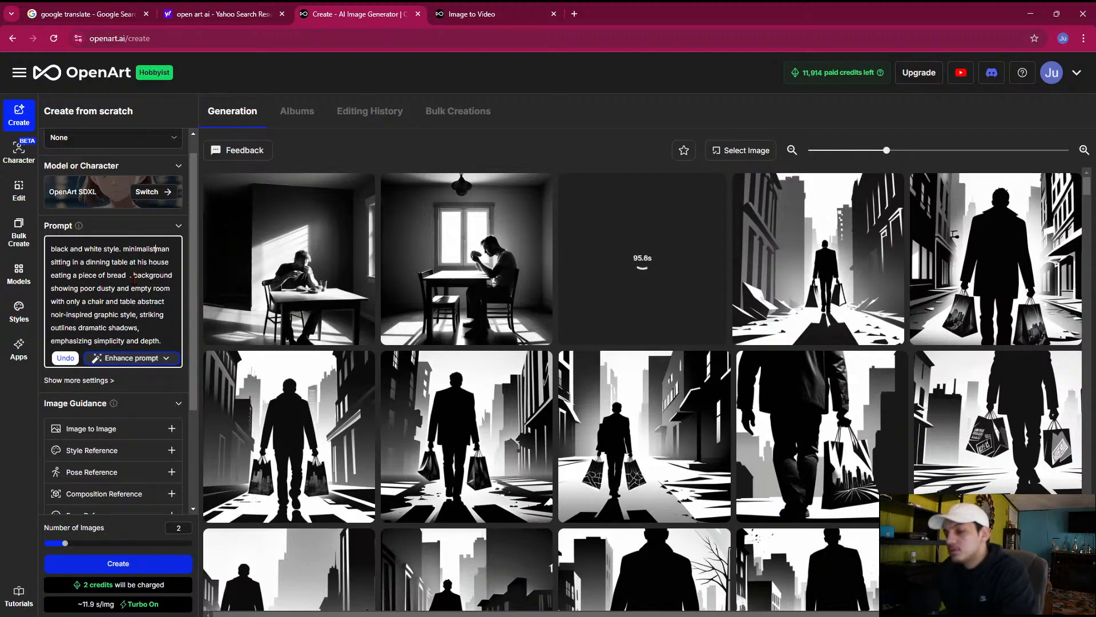
click(104, 563)
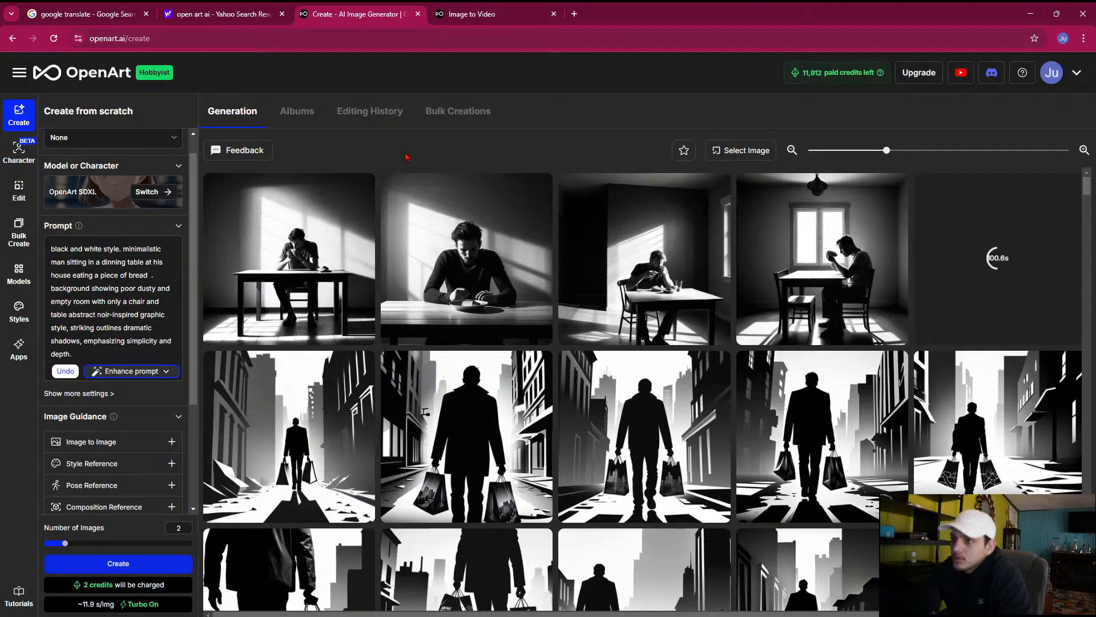
click(454, 297)
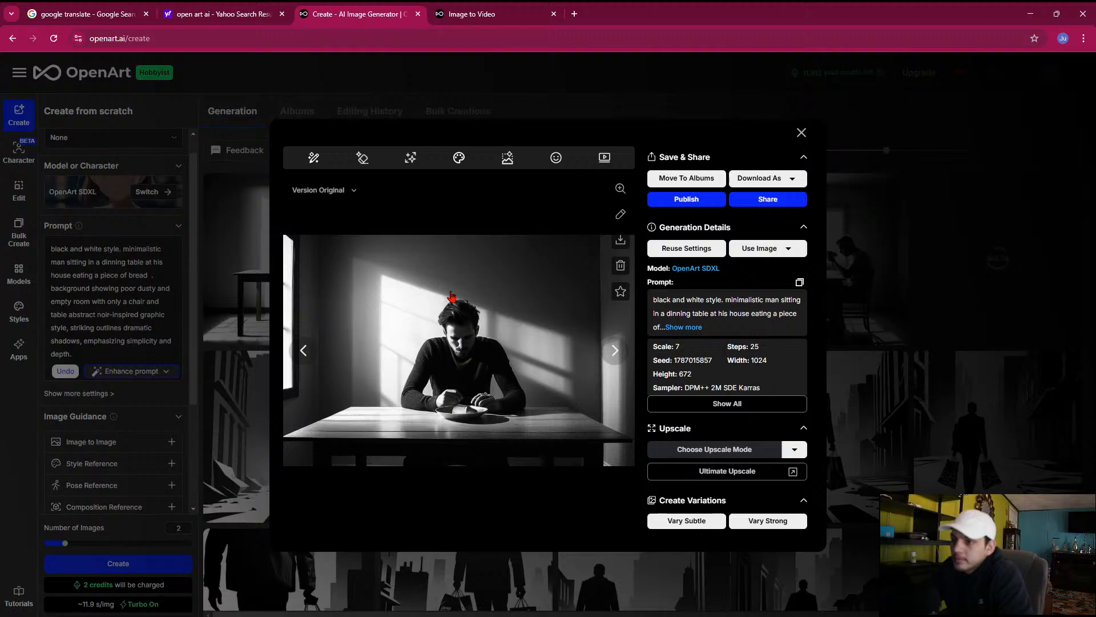
click(194, 258)
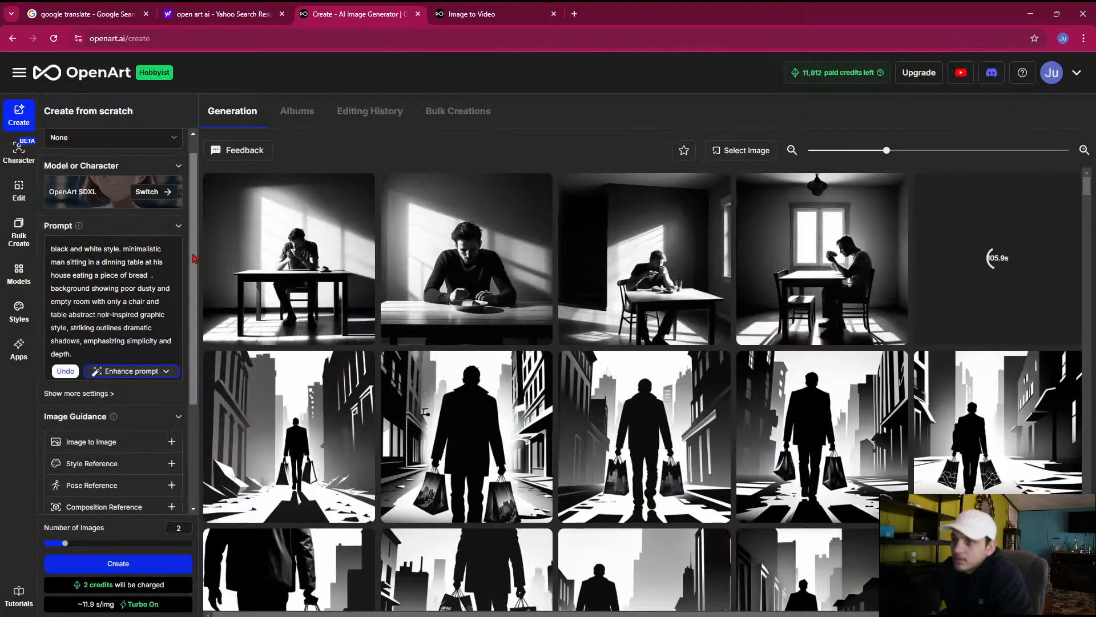
Generate two images with "drawing noir inspired" added before "minimalistic" in the prompt, and open the one with a hanging lamp and two empty chairs
click(124, 261)
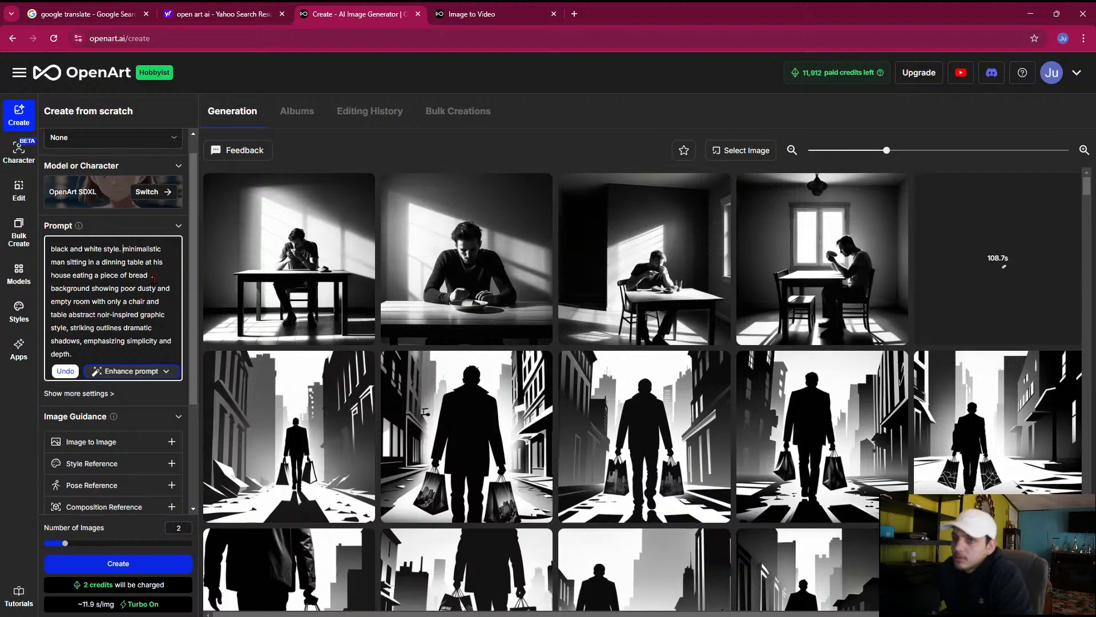
text(drawin)
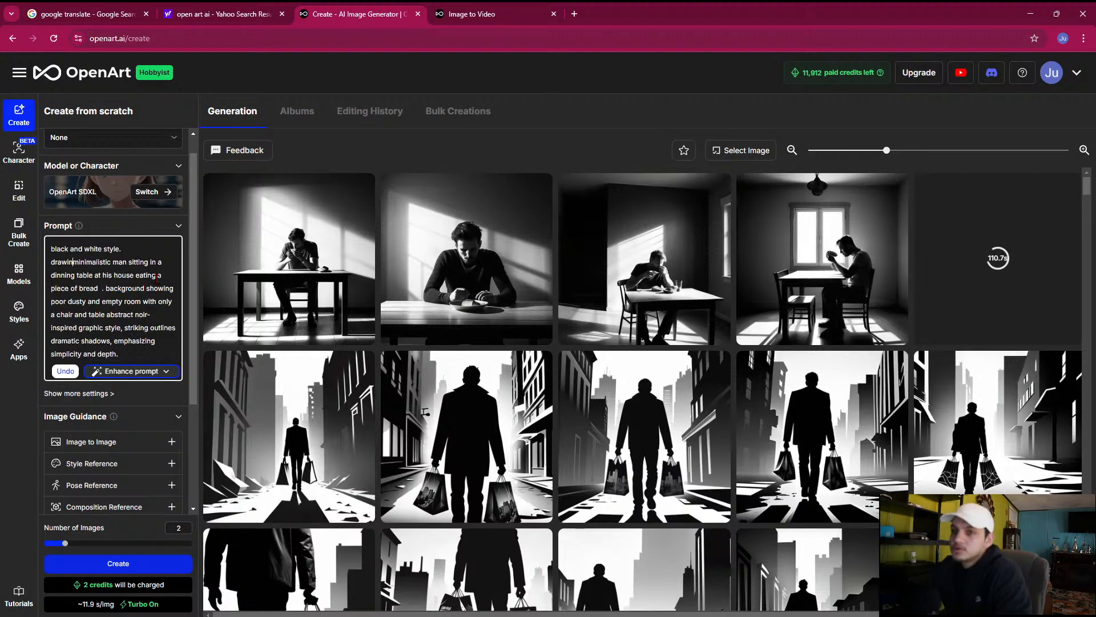
text(g)
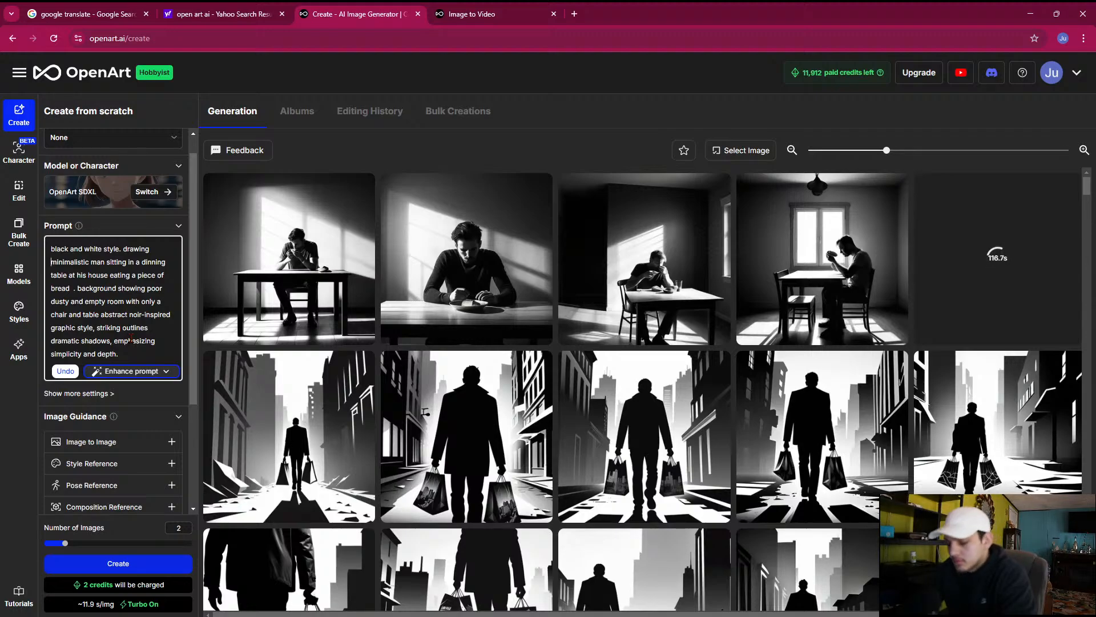
text(noir insp)
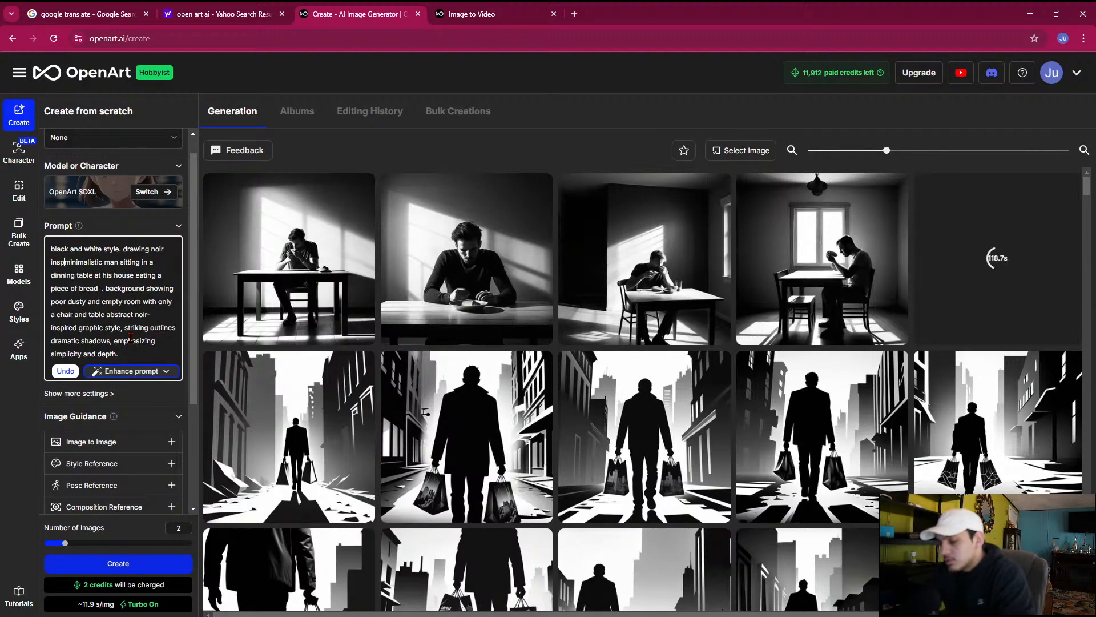
text(ired)
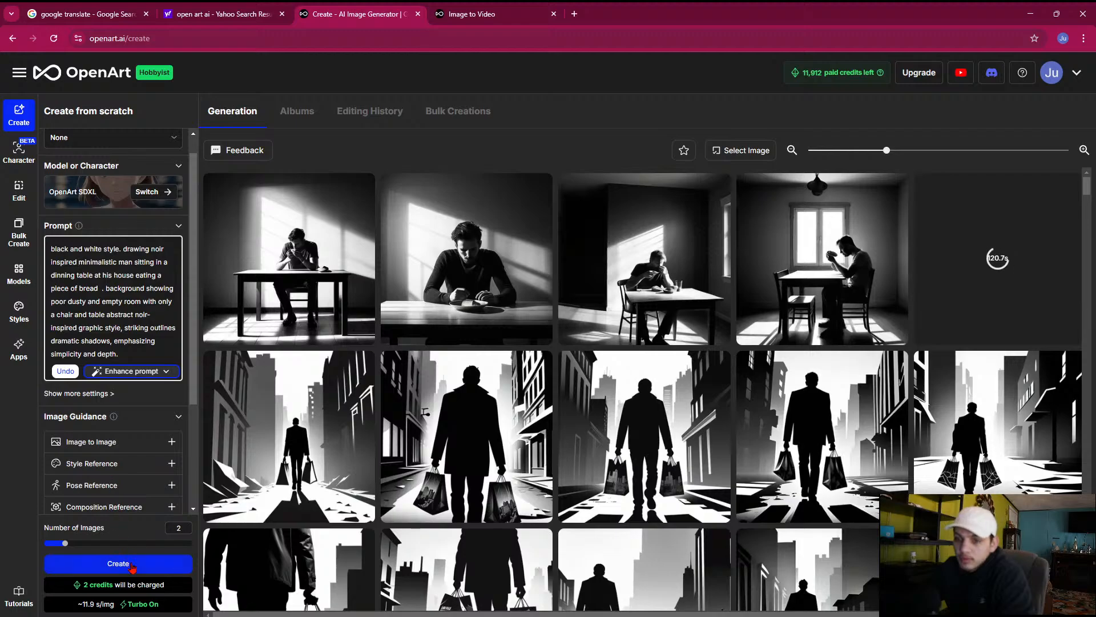
click(132, 565)
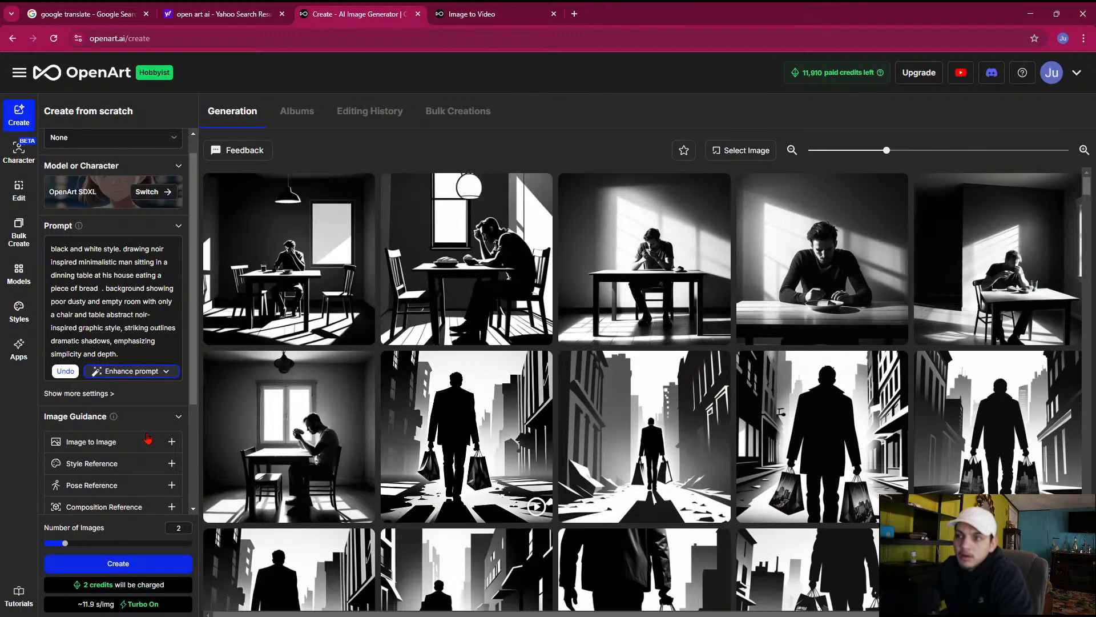
click(319, 282)
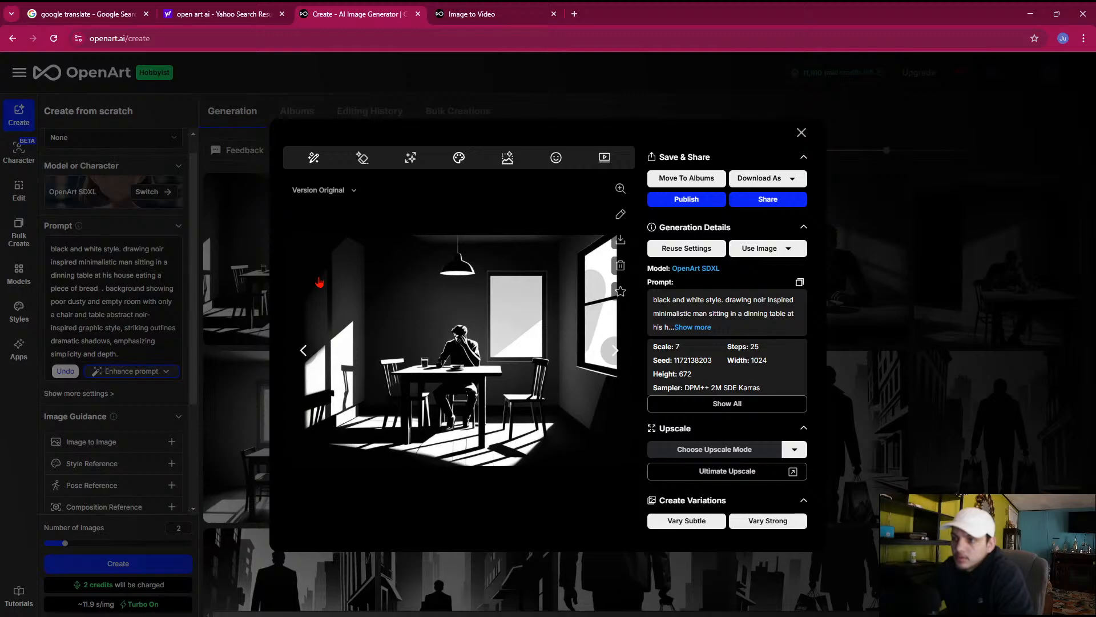
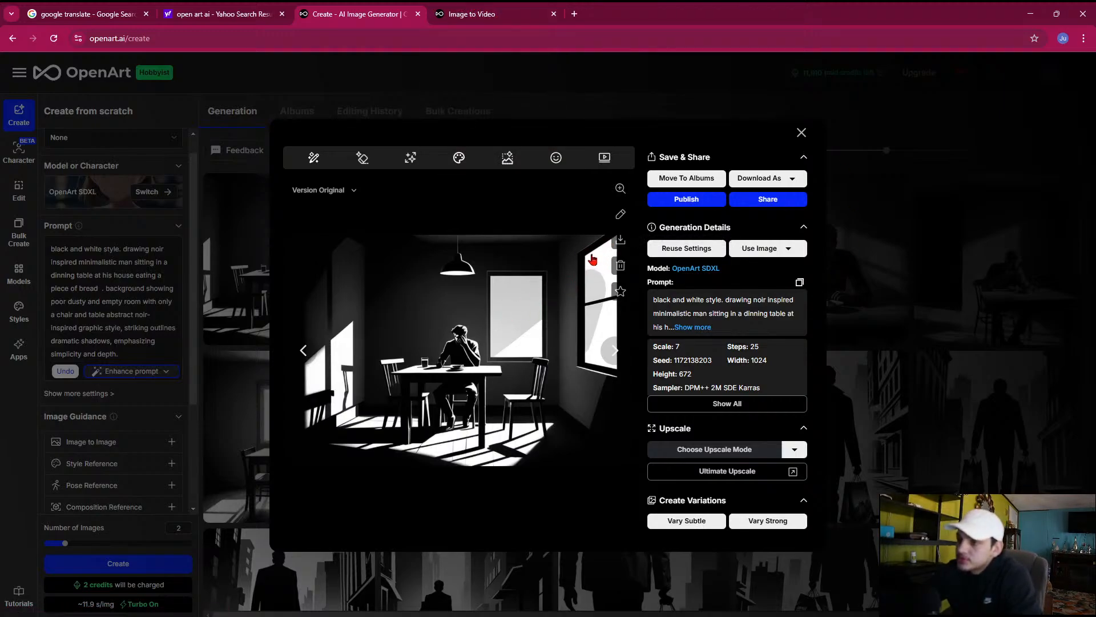
Download the noir dining table image with the hanging lamp and show the file in its Downloads folder
click(620, 240)
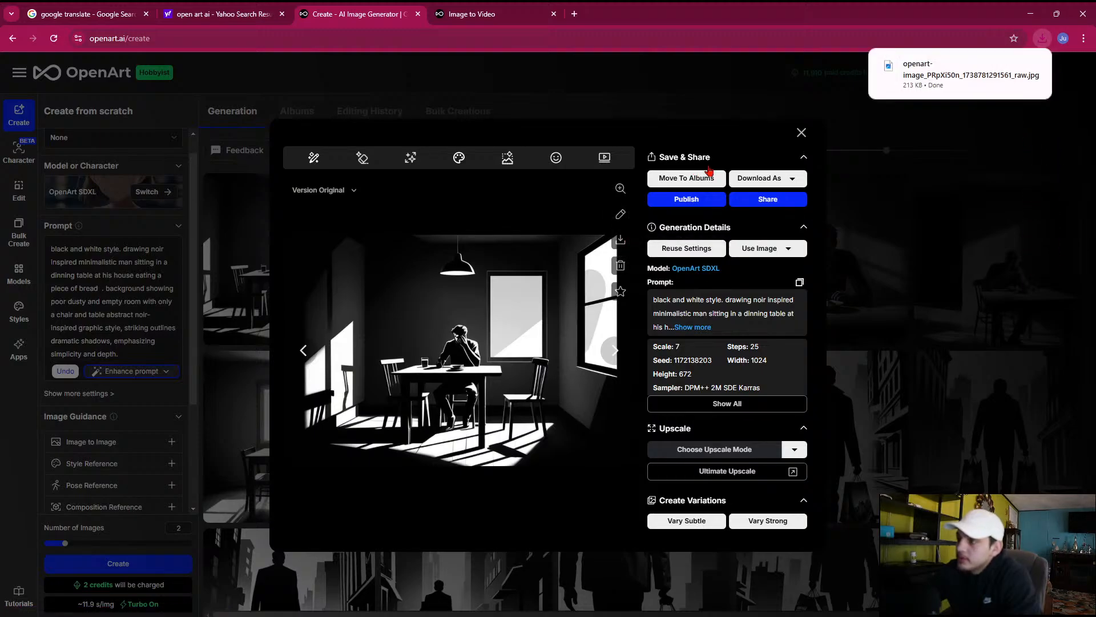
click(1011, 67)
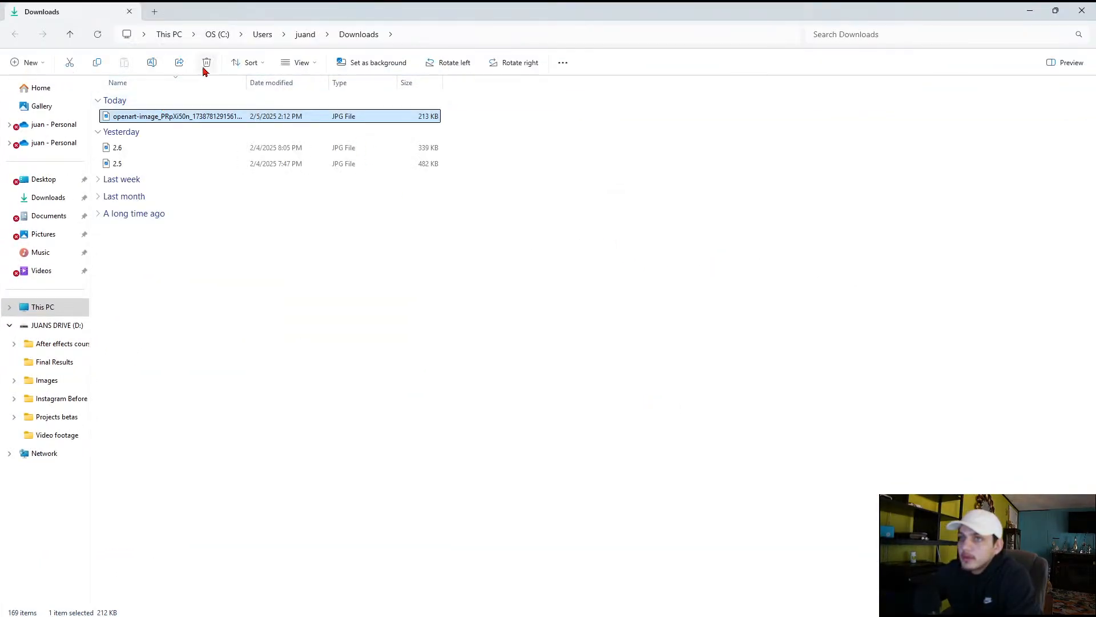
click(1056, 10)
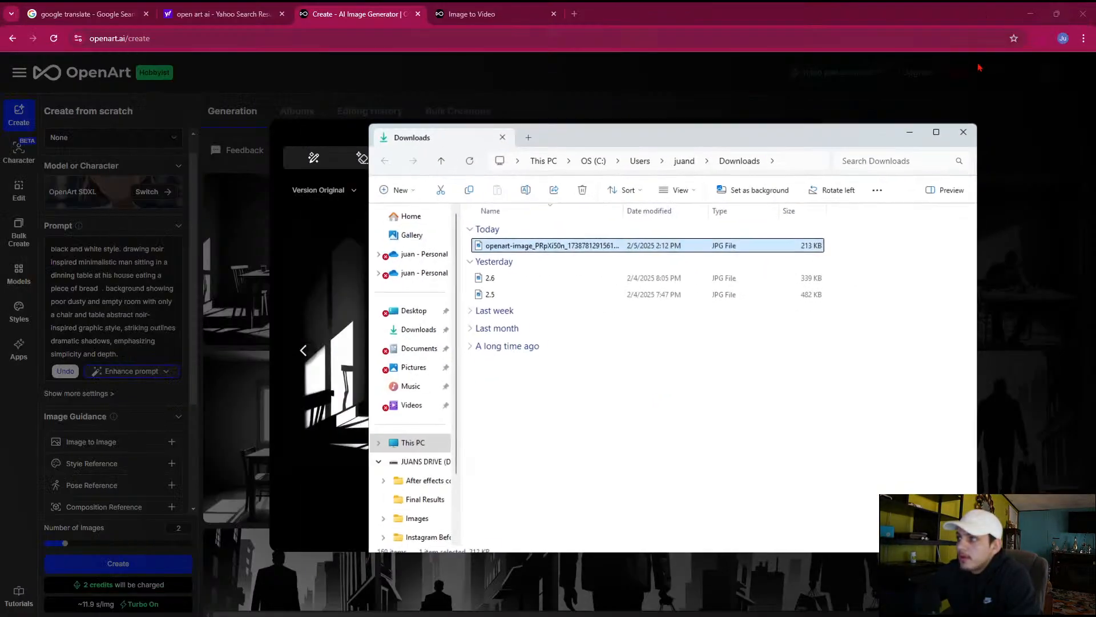
Copy the downloaded dining table image into the Images subfolder of The human purpose on drive D
click(536, 194)
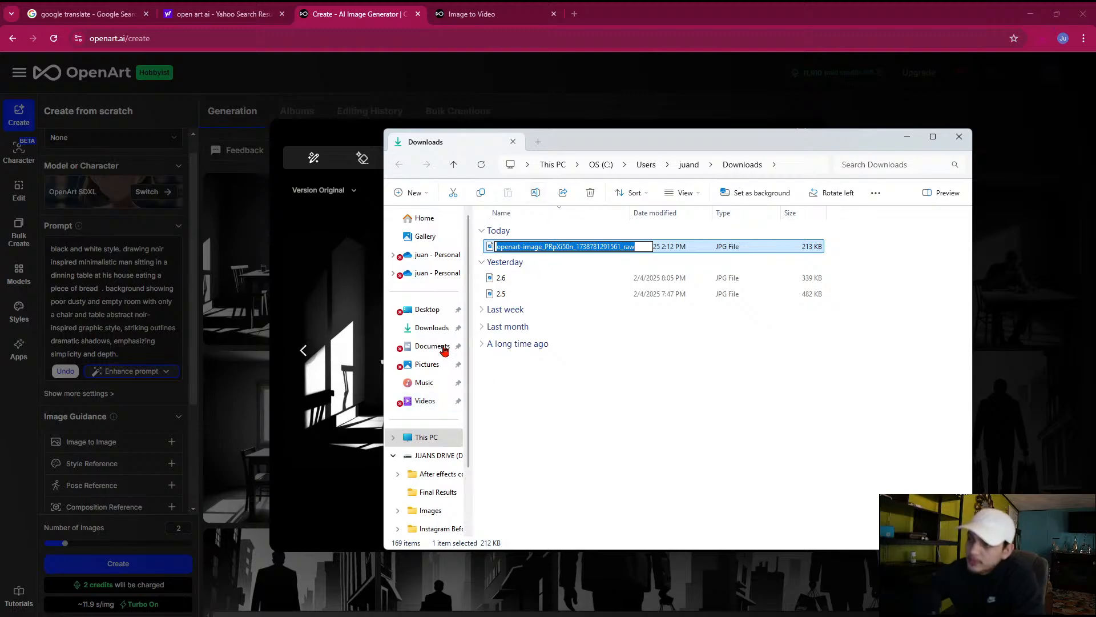
click(496, 363)
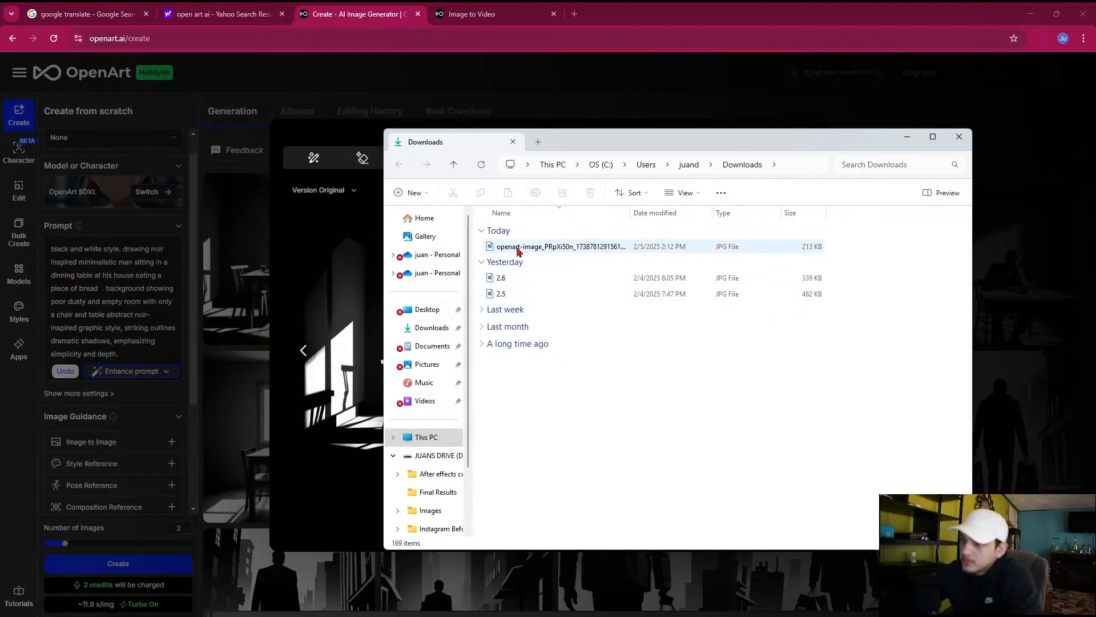
drag(505, 249, 445, 472)
click(439, 470)
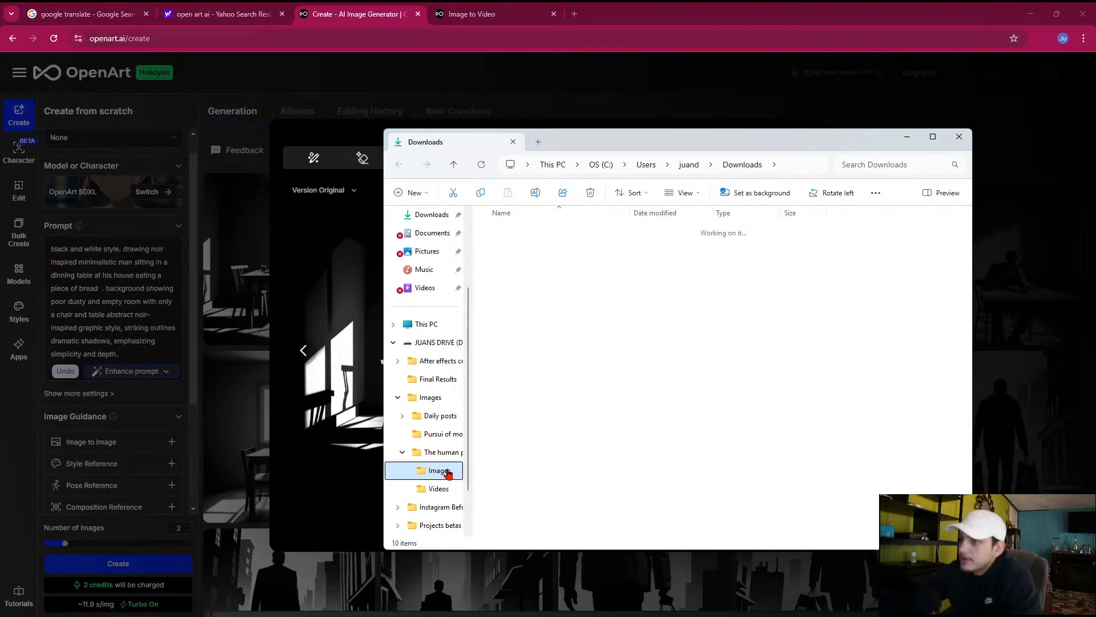
click(547, 374)
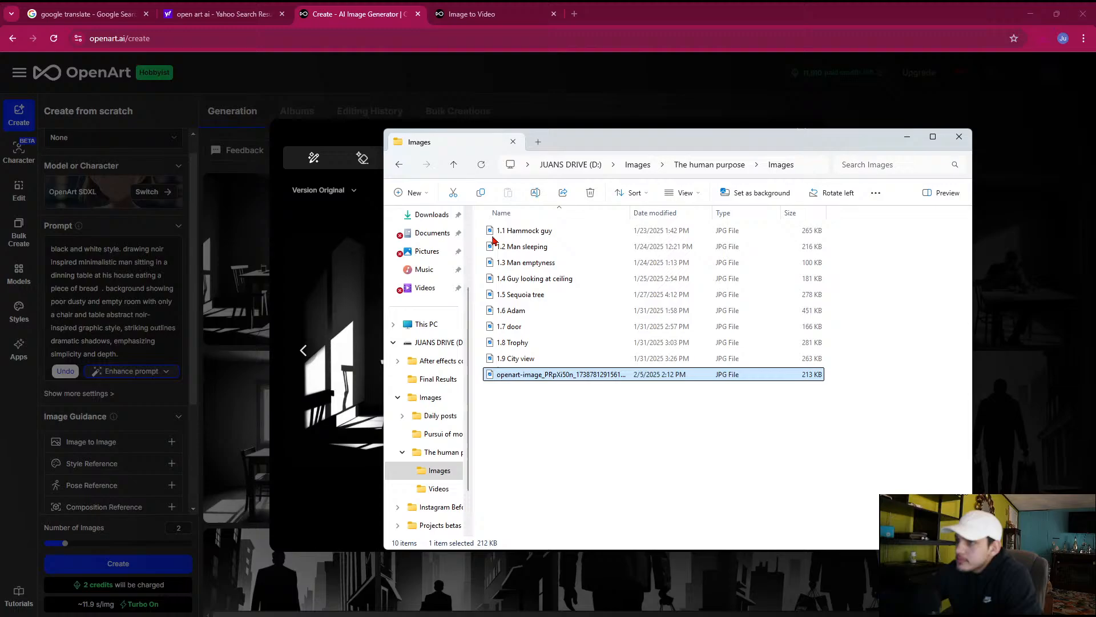
Rename the copied dining table image as 1.10
click(535, 193)
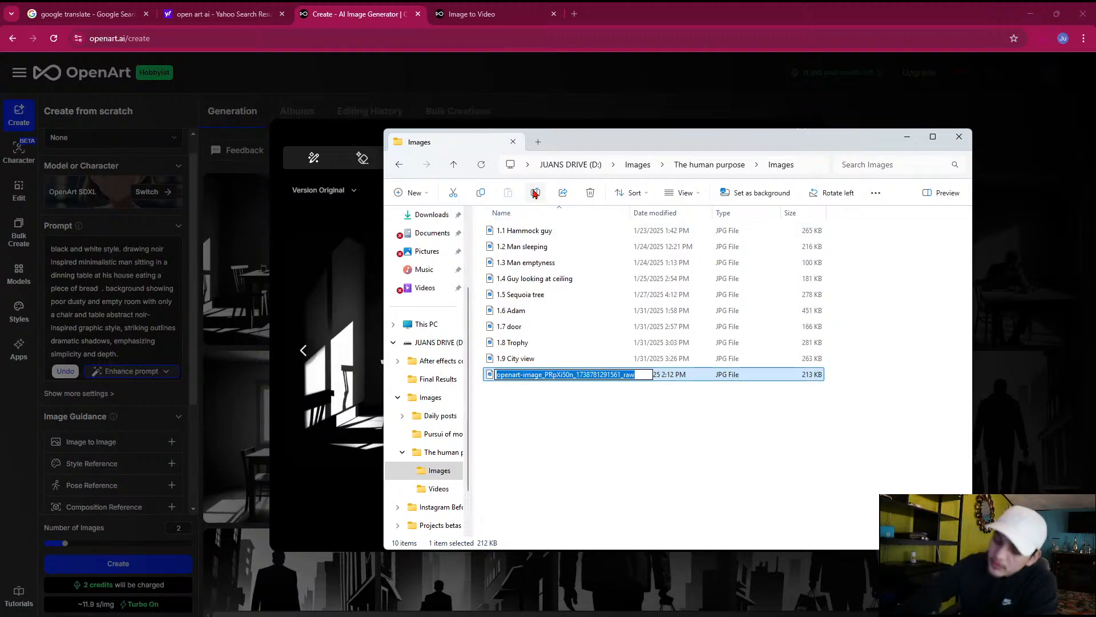
text(2.)
key(BackSpace)
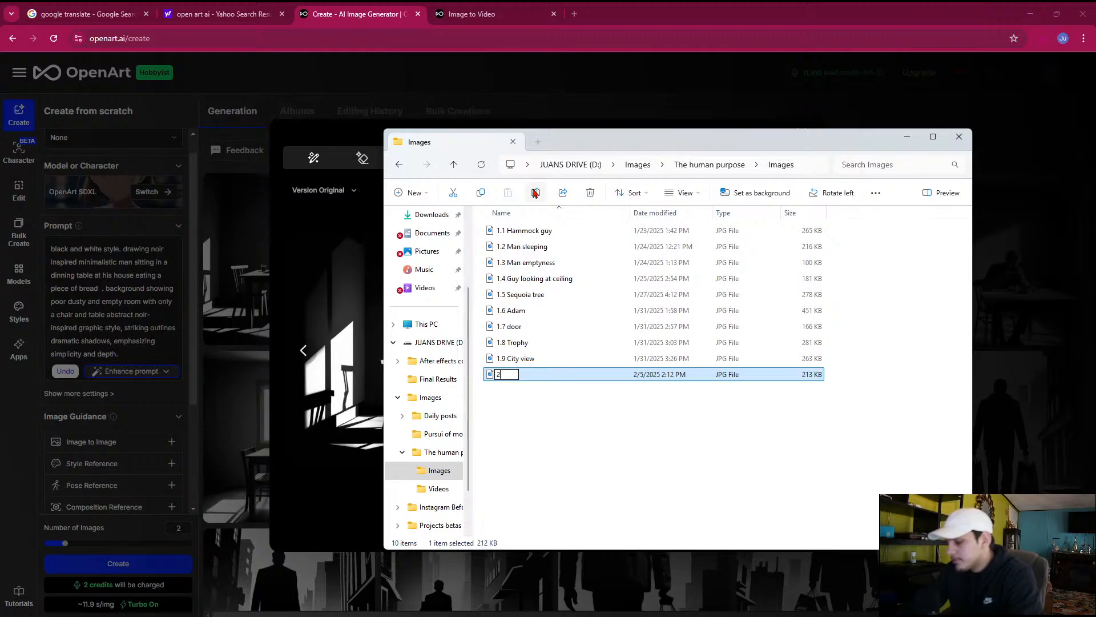
key(BackSpace)
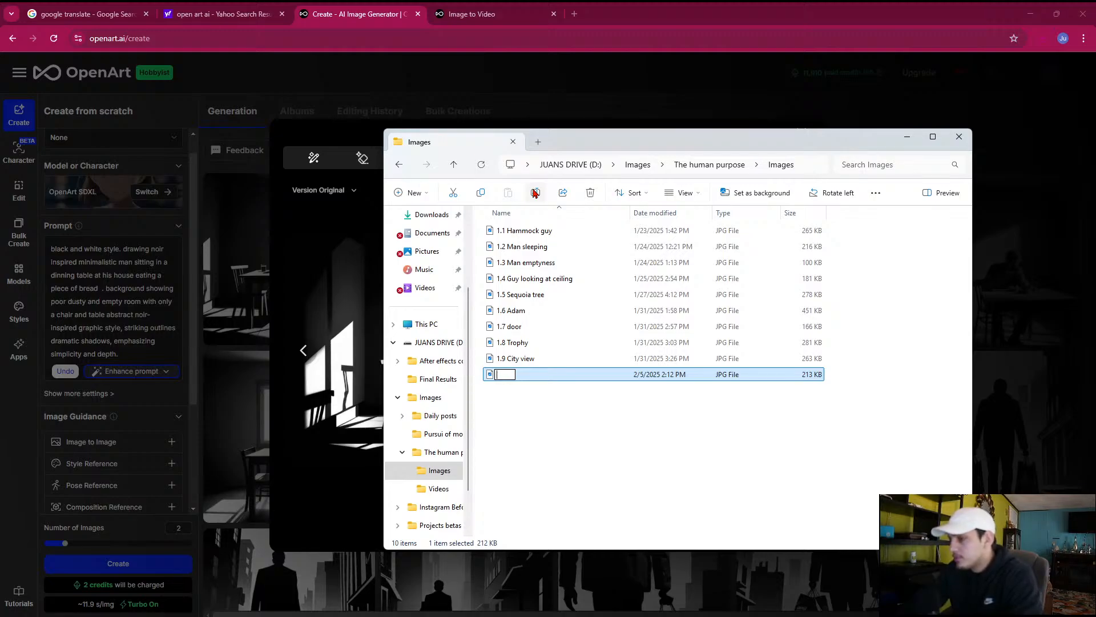
text(1.11)
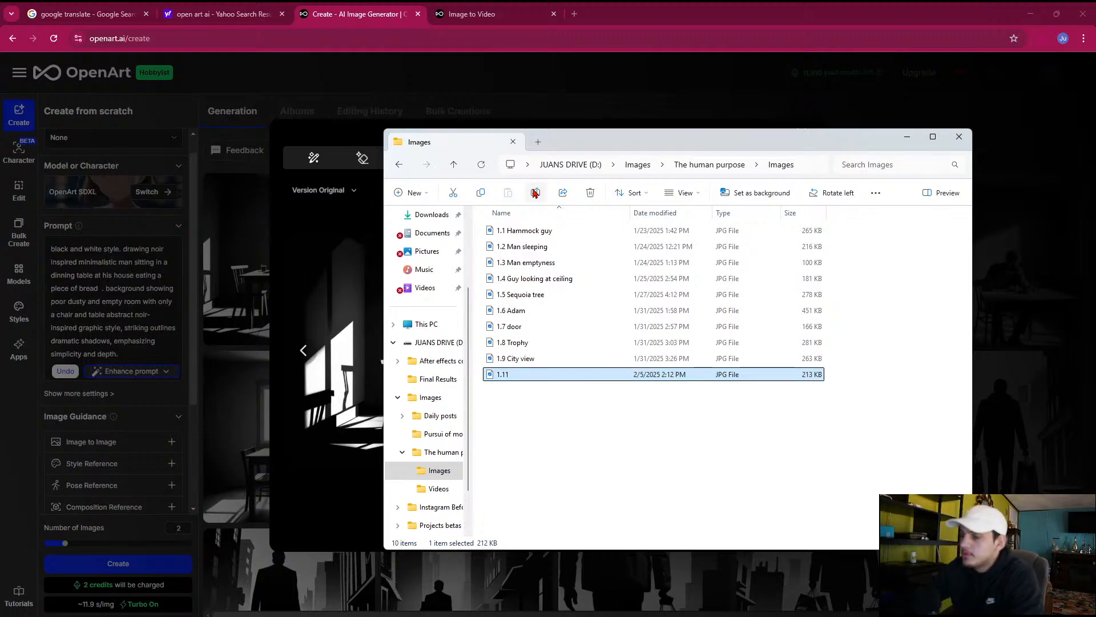
click(539, 195)
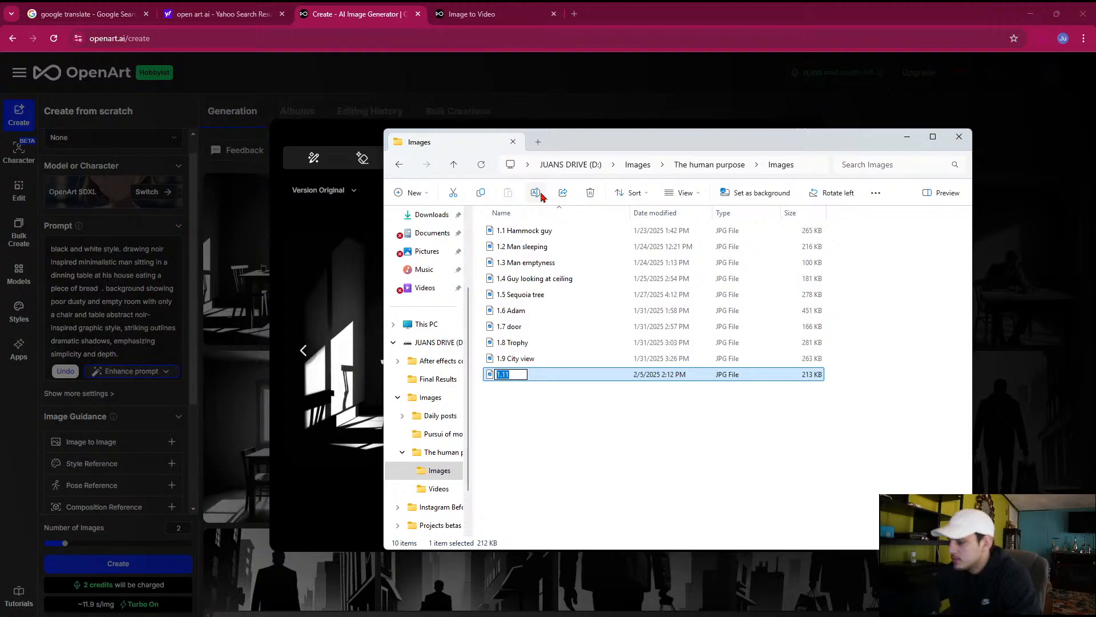
text(1.10)
key(Return)
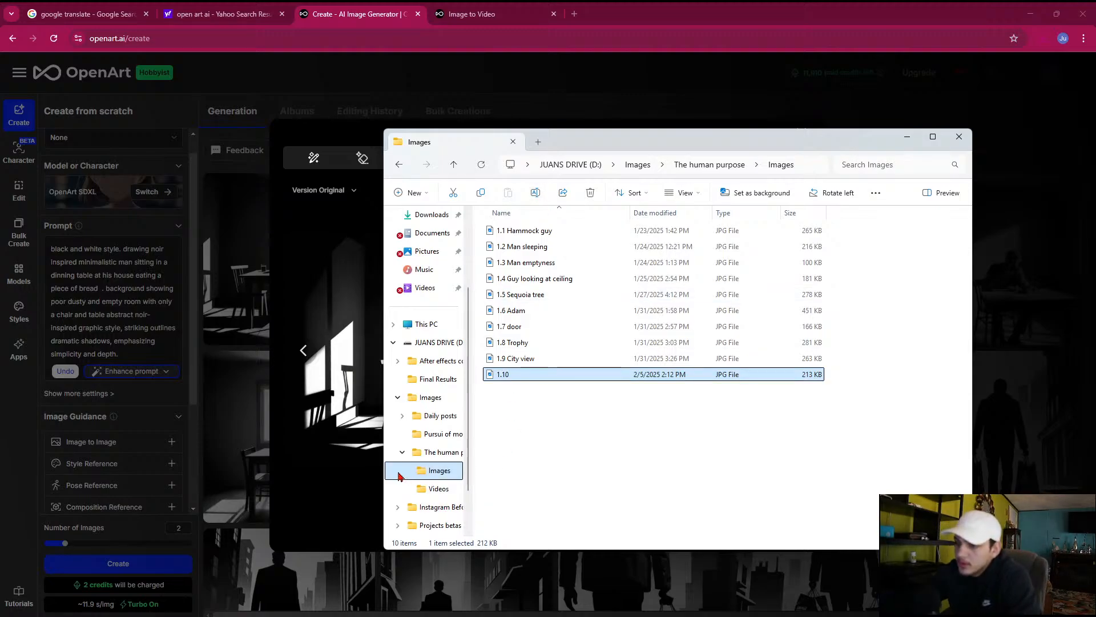
Return to OpenArt and download the video of the man walking away from the camera with shopping bags
click(437, 491)
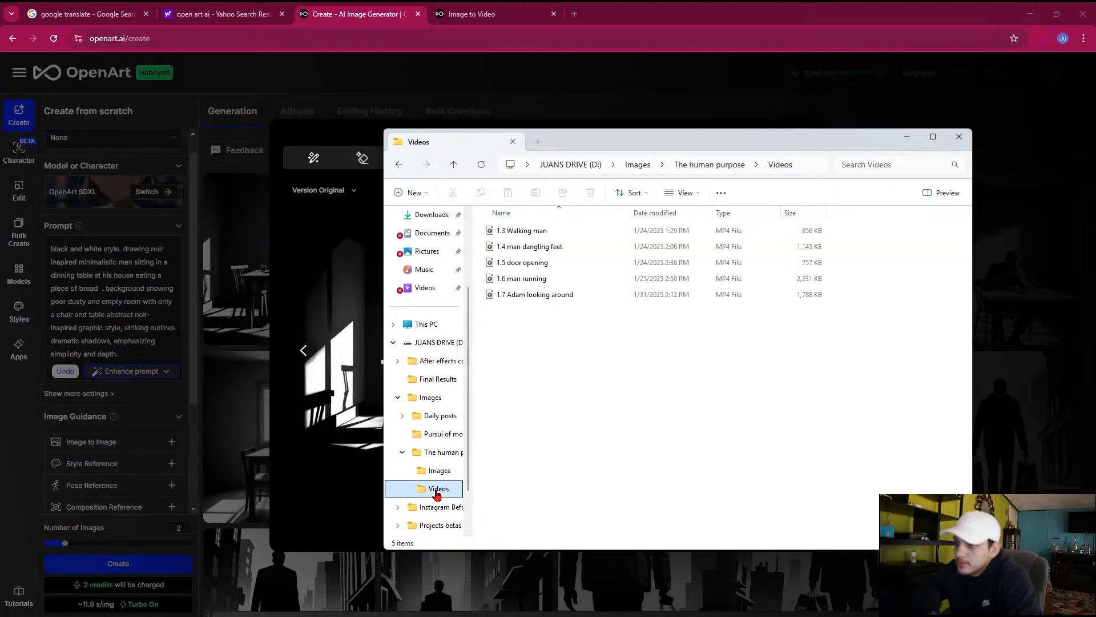
click(196, 305)
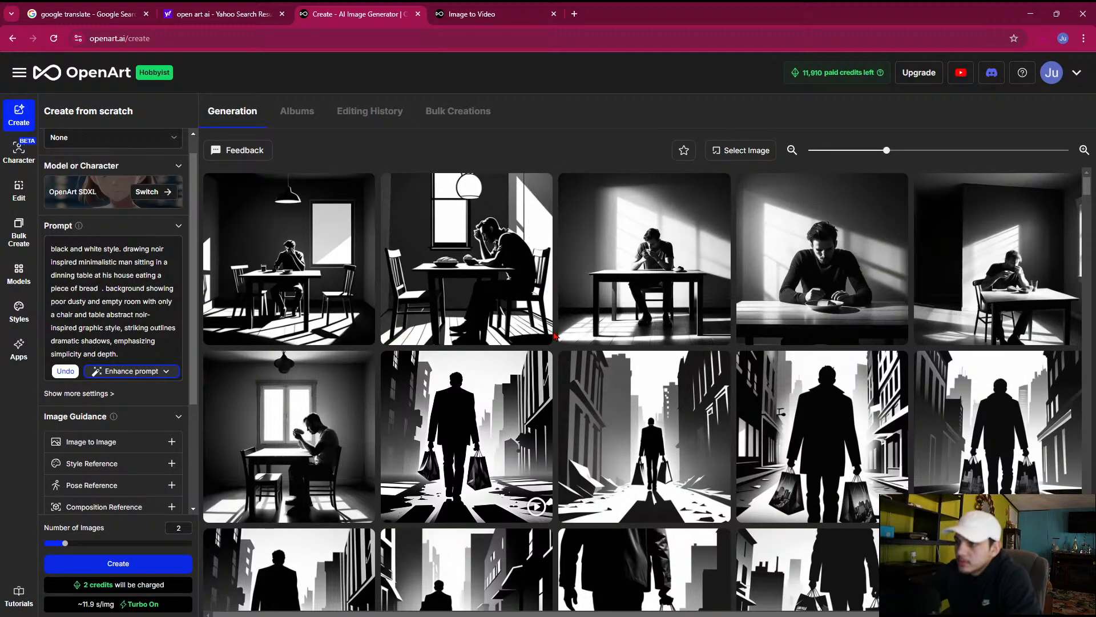
scroll(548, 354, down, 1)
click(506, 436)
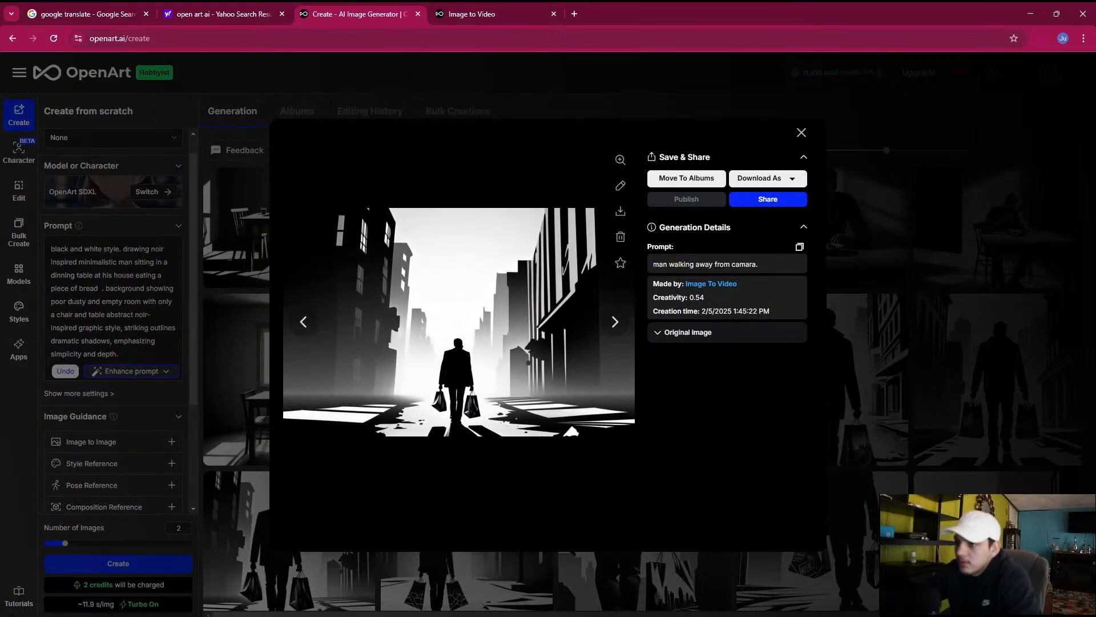
click(621, 217)
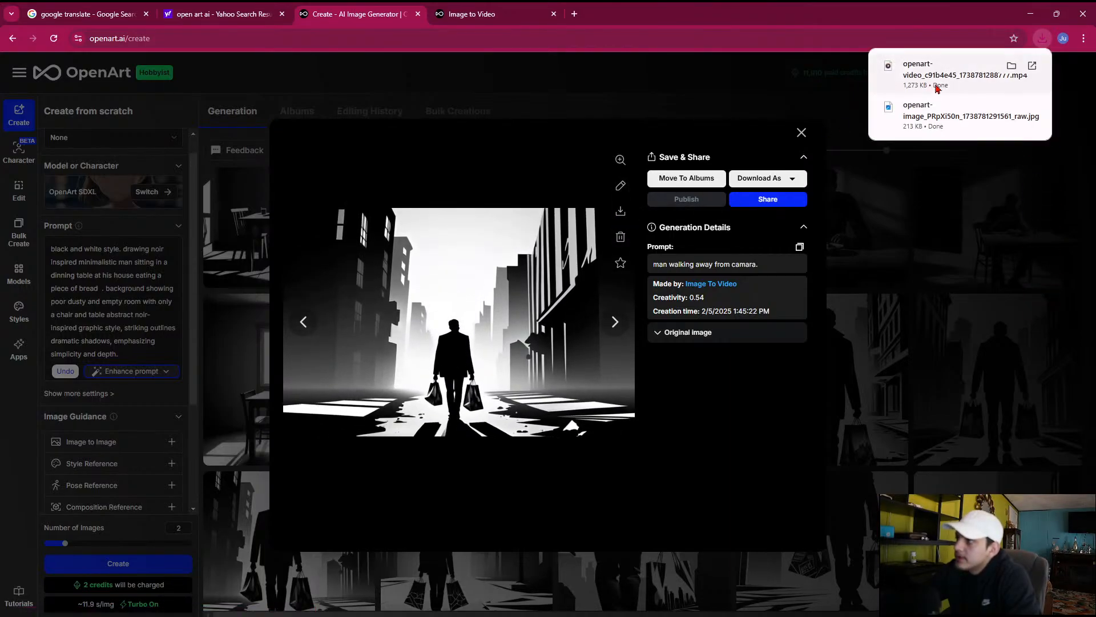
Show the downloaded clip in Downloads and copy it into the Videos subfolder of The human purpose on drive D
click(1009, 66)
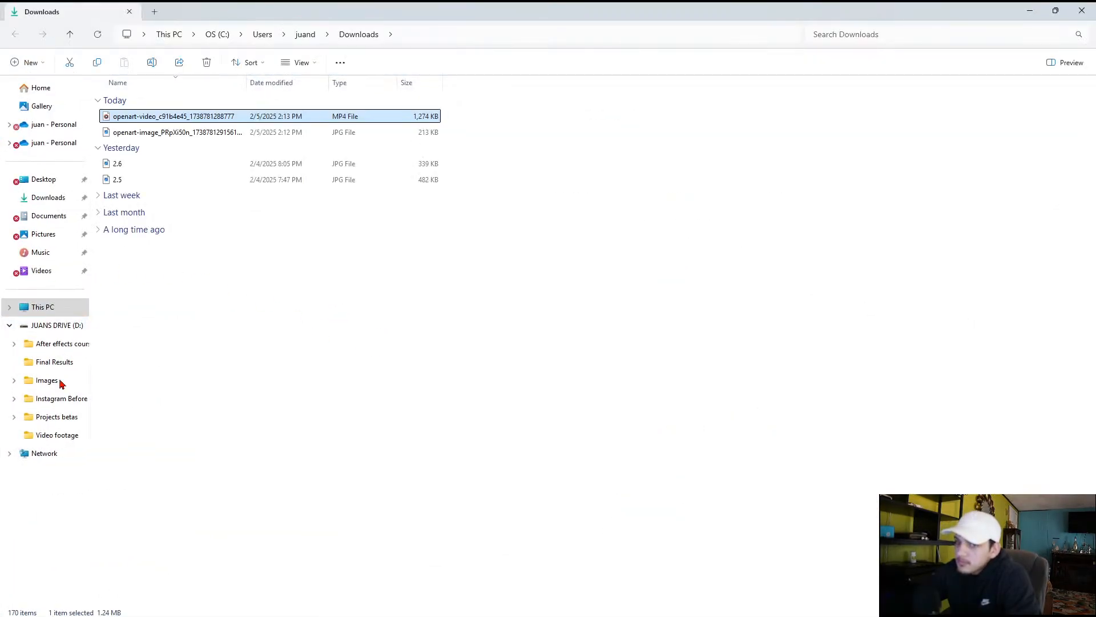
click(16, 382)
mouse_move(49, 435)
mouse_down()
mouse_move(63, 409)
mouse_move(43, 448)
mouse_move(8, 455)
mouse_move(3, 394)
mouse_move(23, 454)
mouse_move(46, 454)
mouse_up()
click(20, 455)
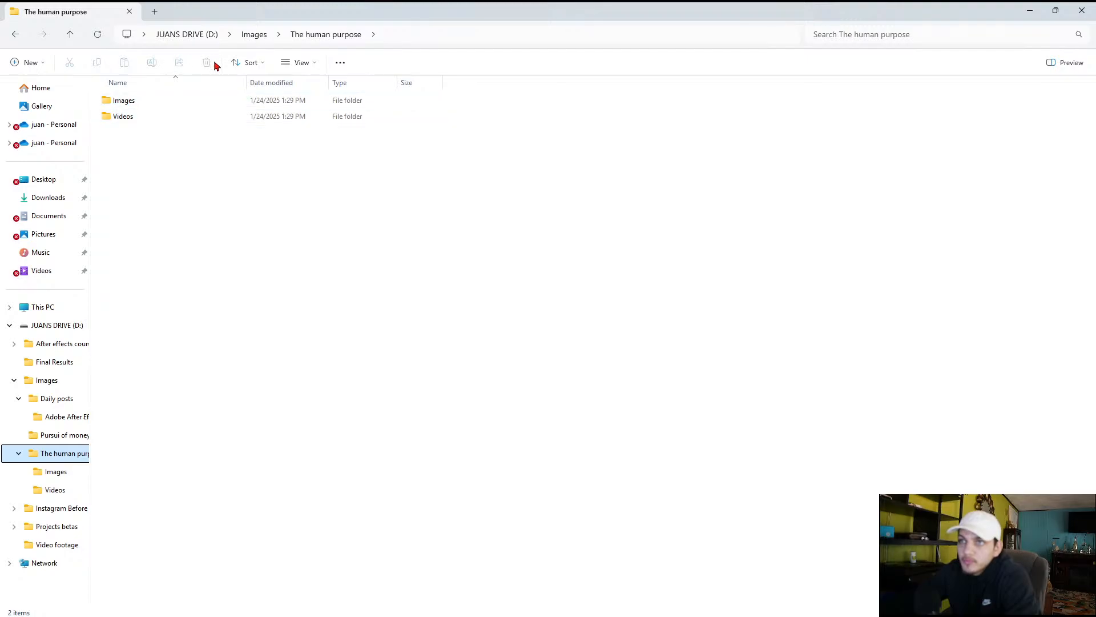
double_click(143, 115)
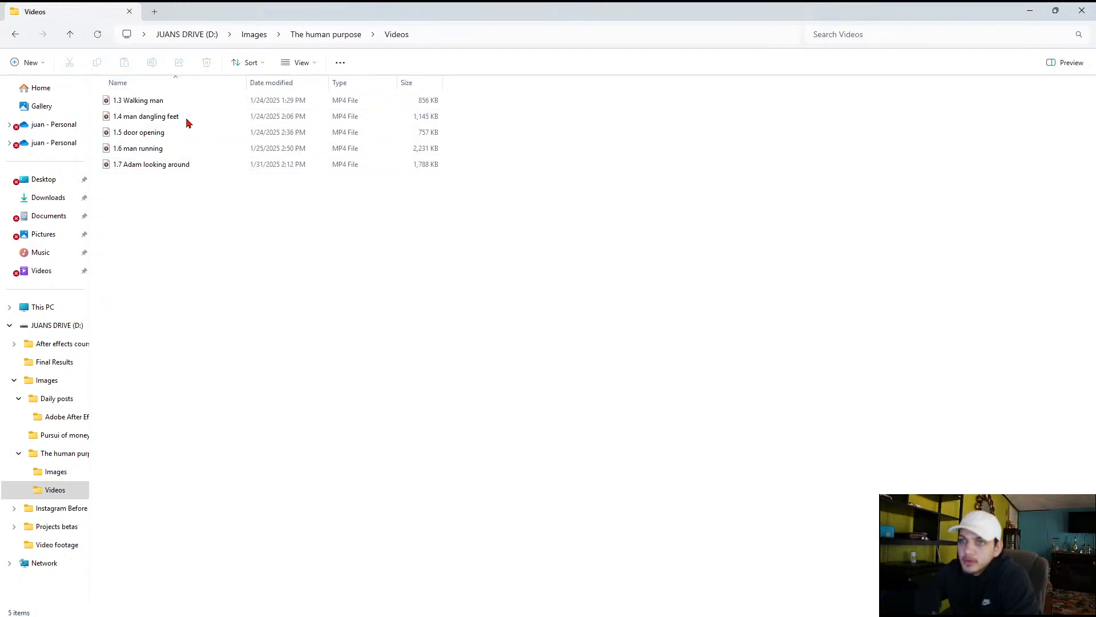
click(45, 199)
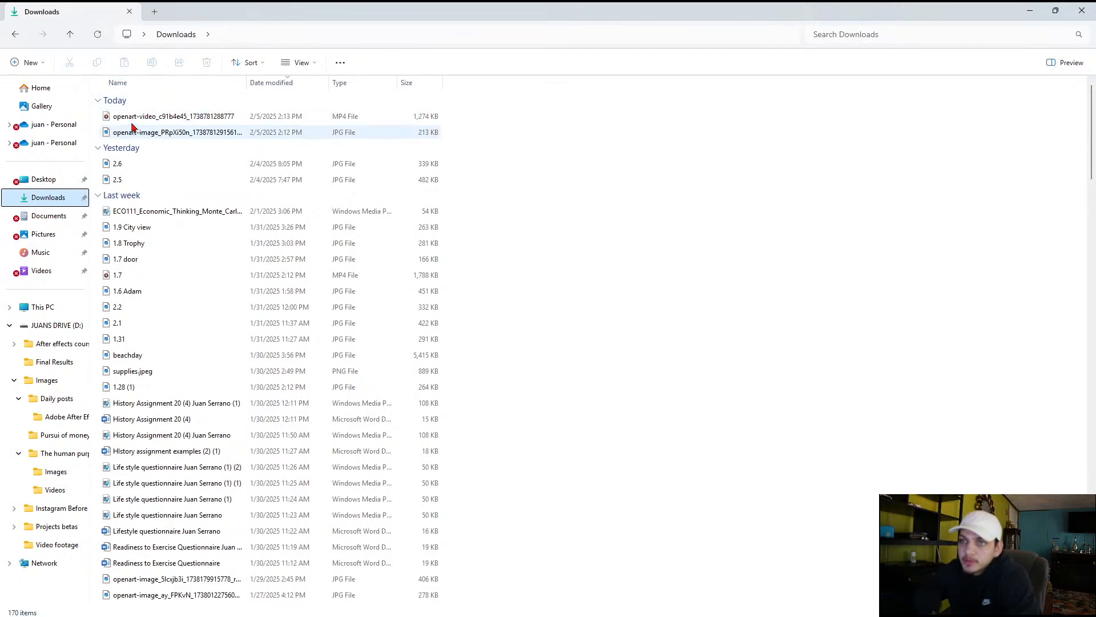
drag(172, 117, 55, 489)
click(55, 489)
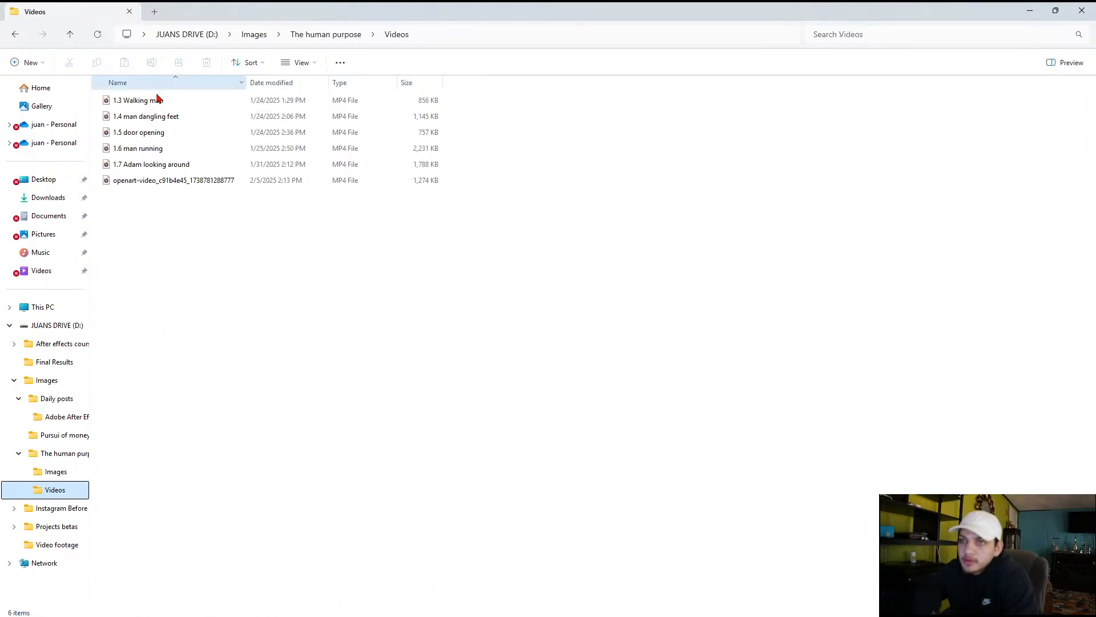
Rename the copied OpenArt clip as "1.8 walk walking away"
click(161, 180)
click(151, 66)
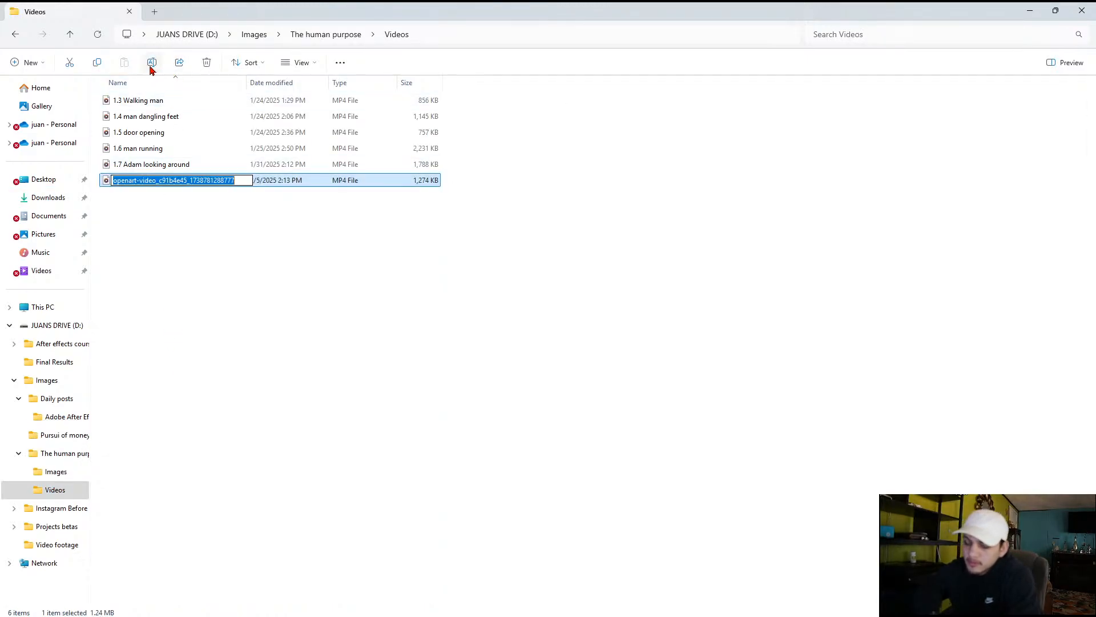
text(1.8)
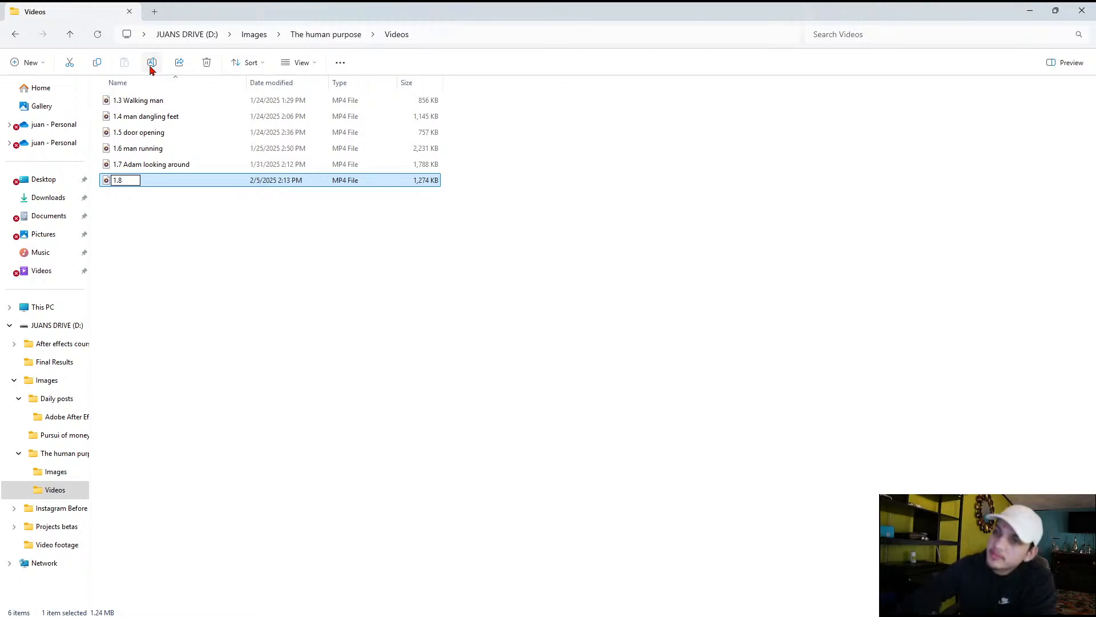
key(Return)
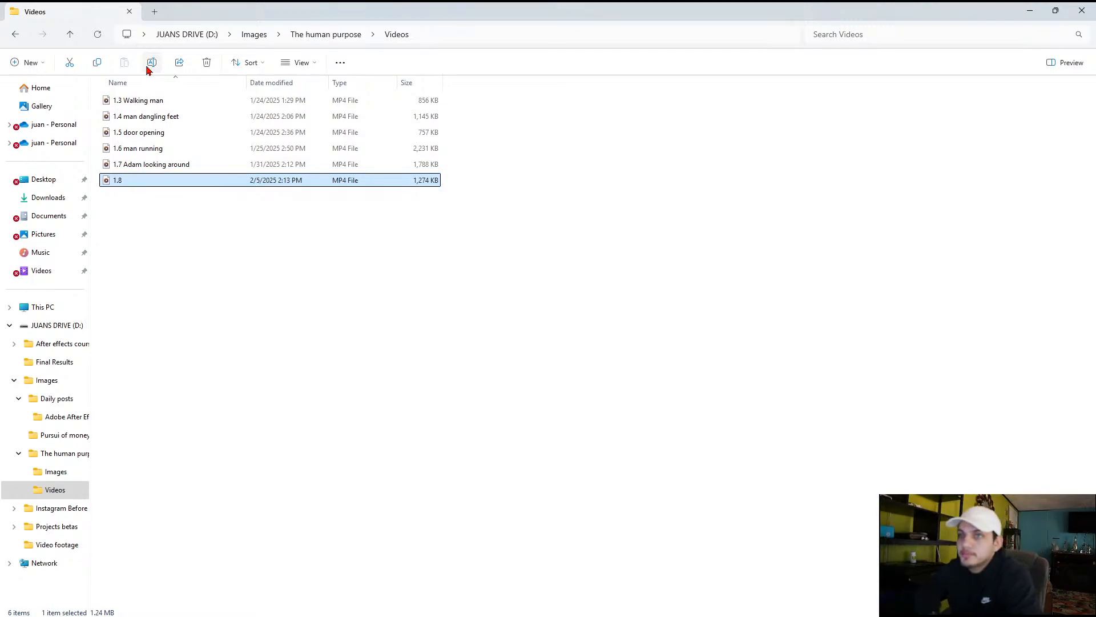
click(148, 68)
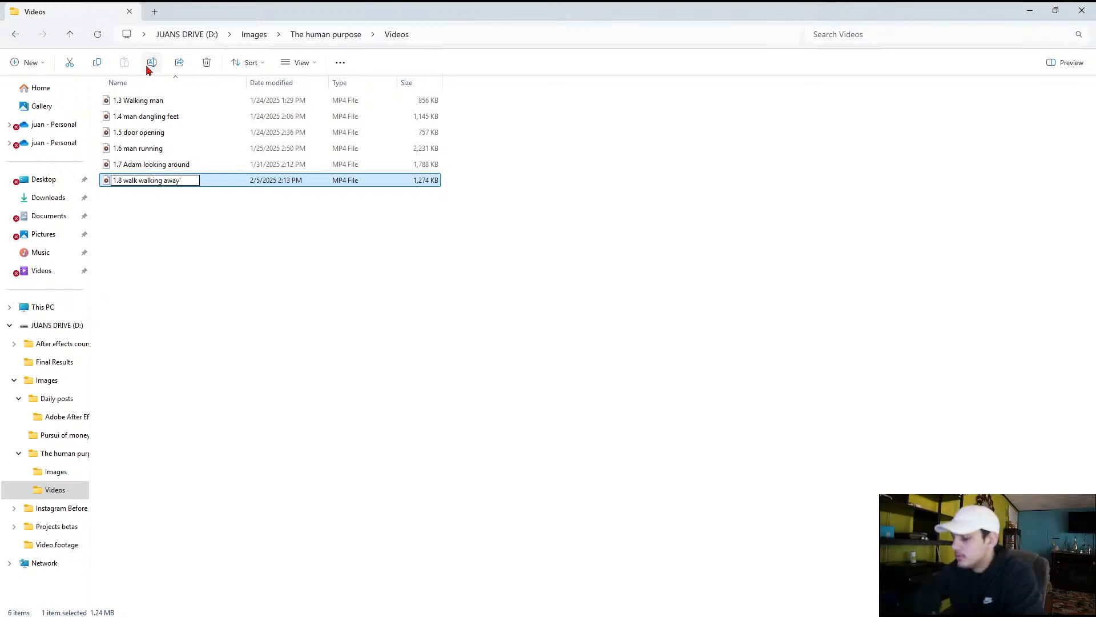
key(Return)
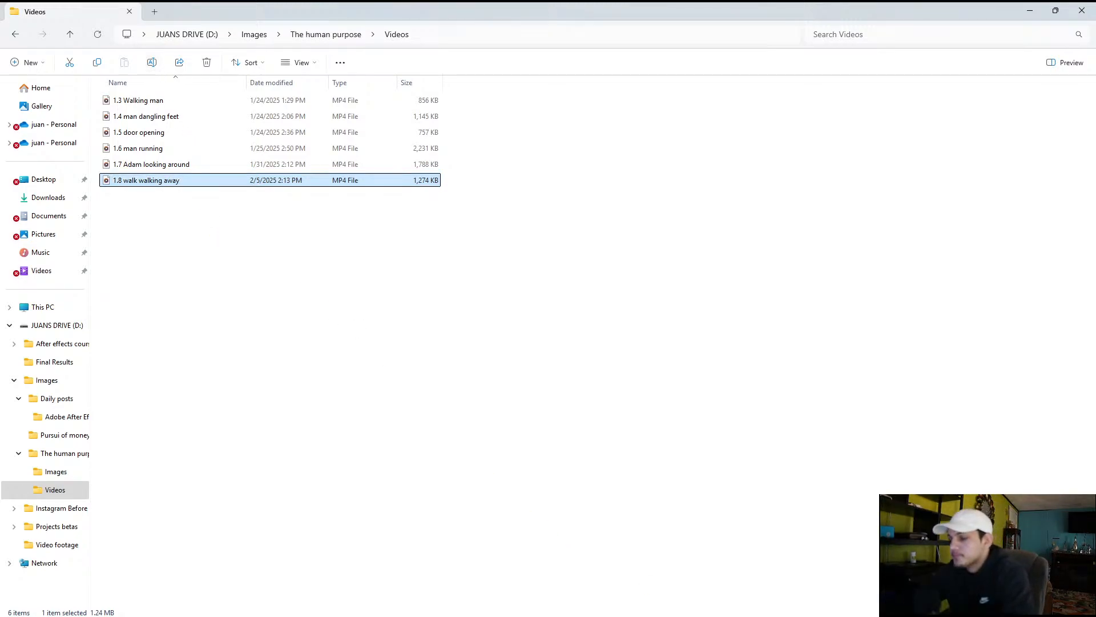
Switch to After Effects and collapse the Images folder in the project's file list
mouse_move(794, 611)
click(738, 606)
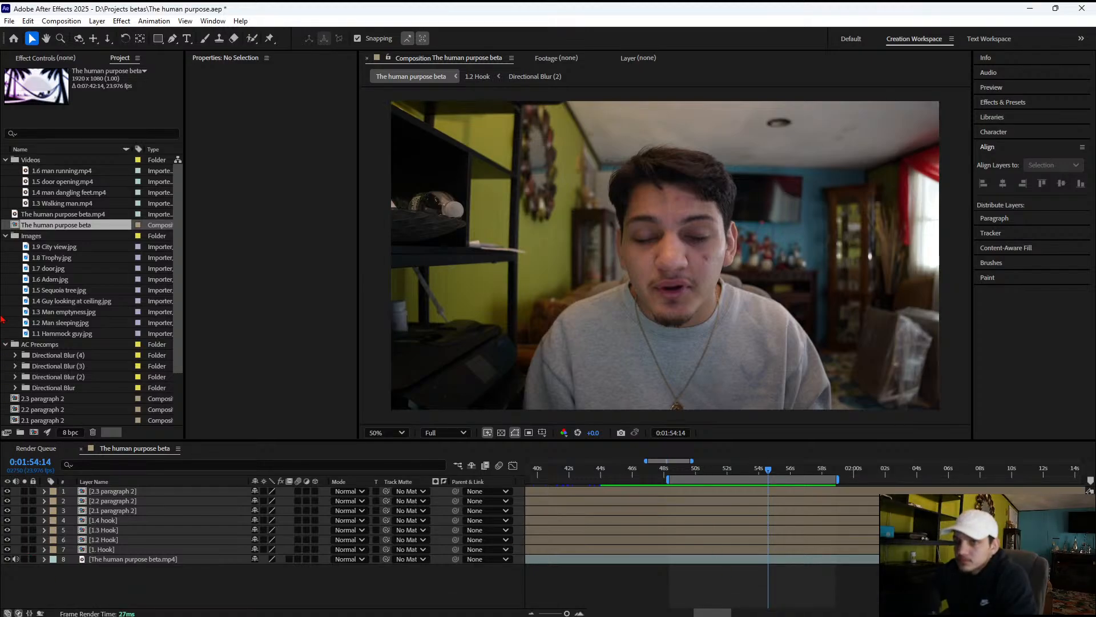
click(46, 62)
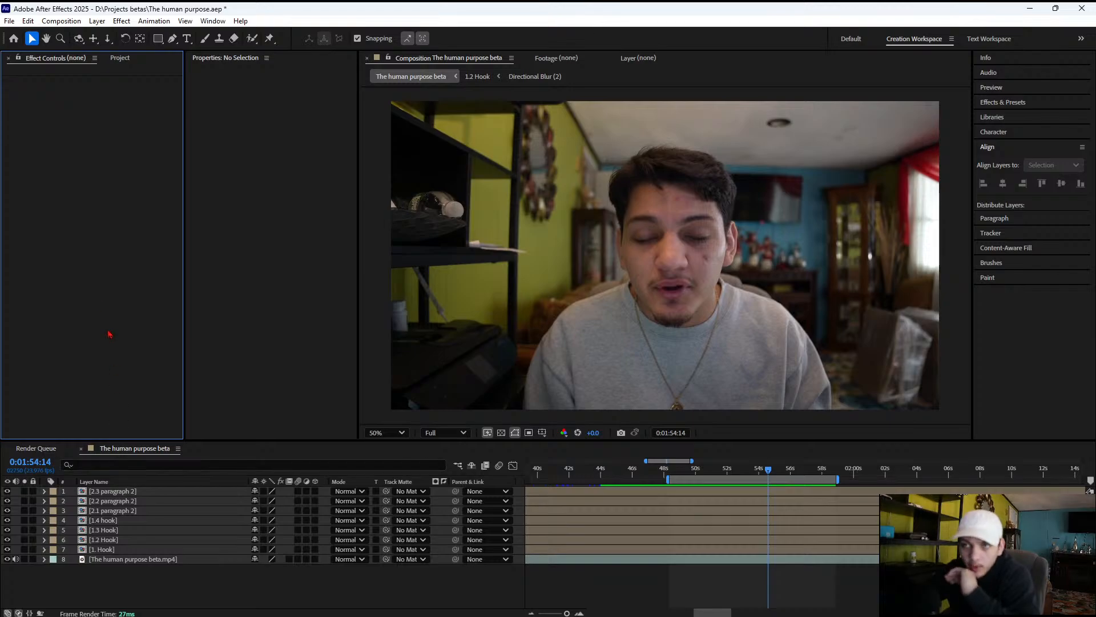
click(121, 59)
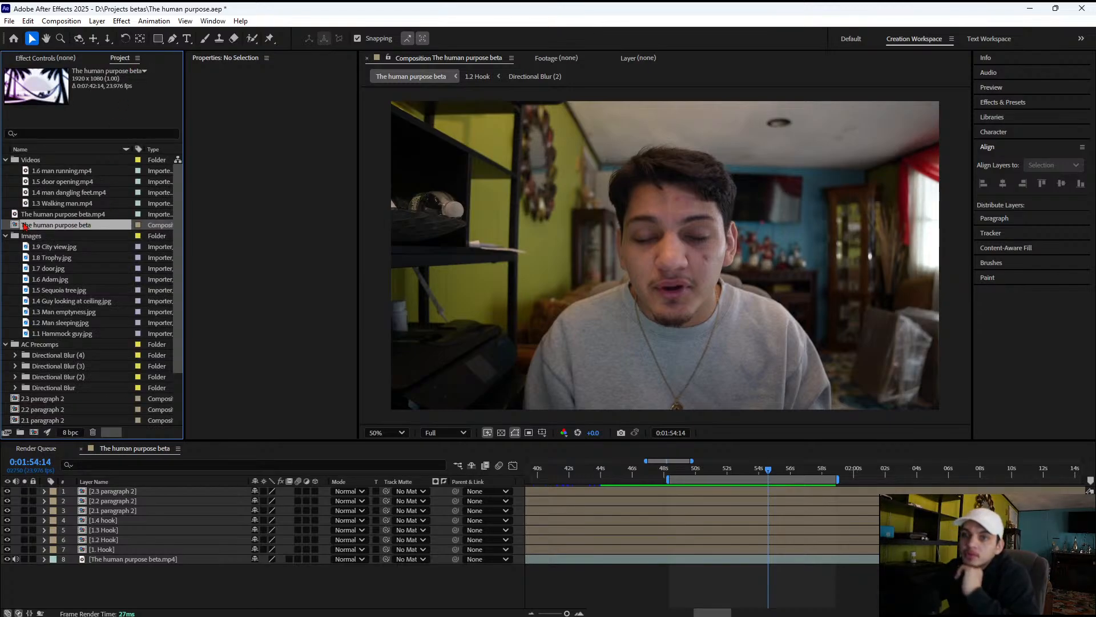
click(6, 236)
click(67, 423)
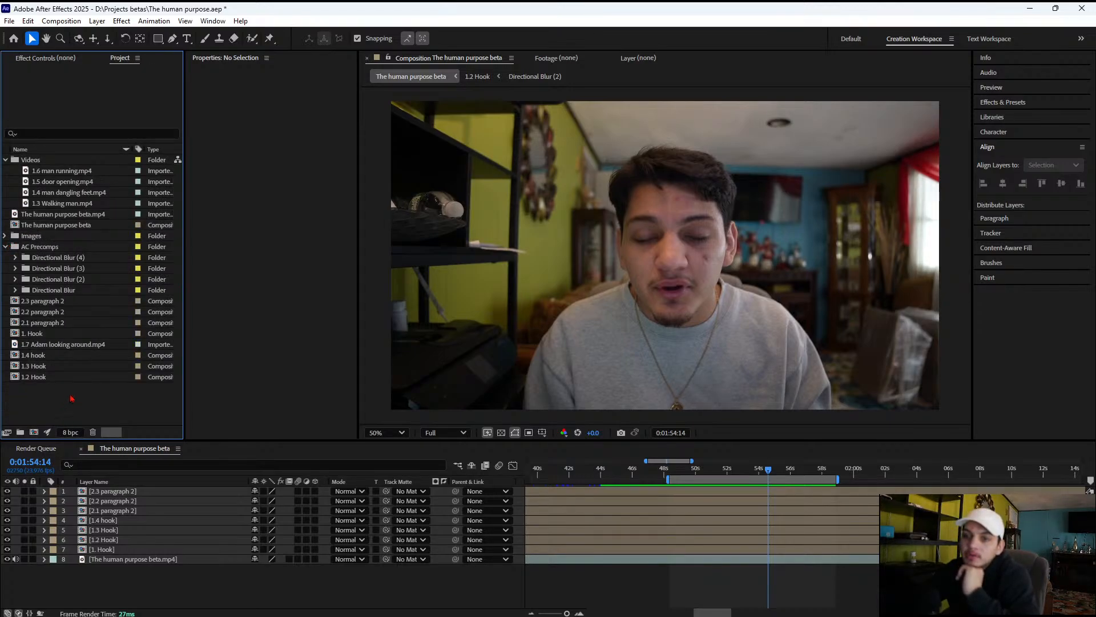
Import the "1.8 walk walking away" video from the Videos subfolder of The human purpose on drive D
double_click(72, 399)
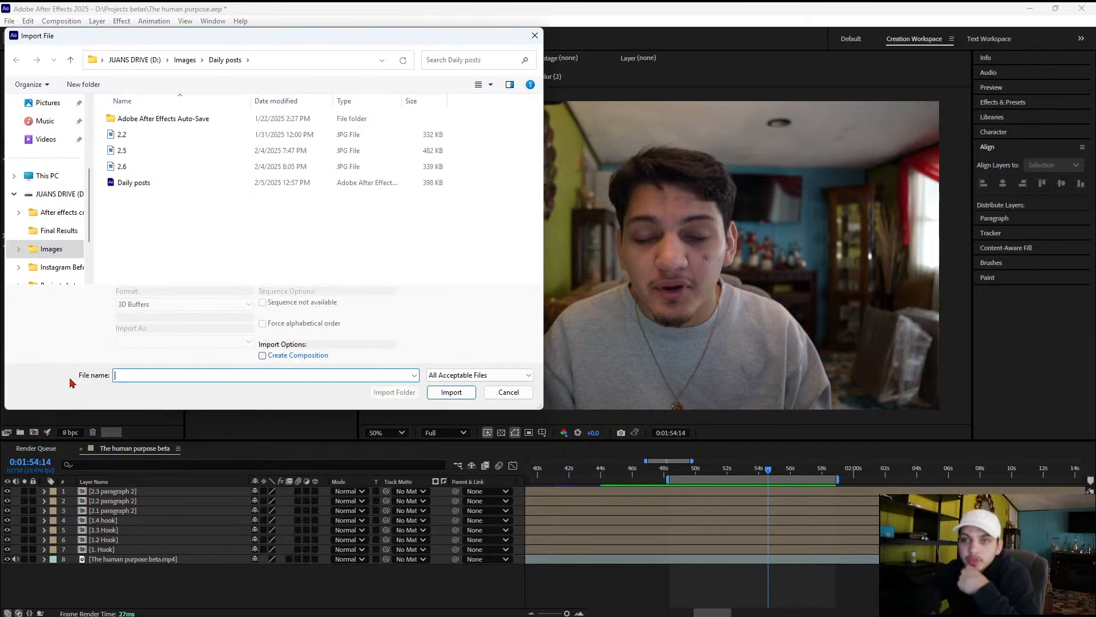
scroll(63, 217, down, 2)
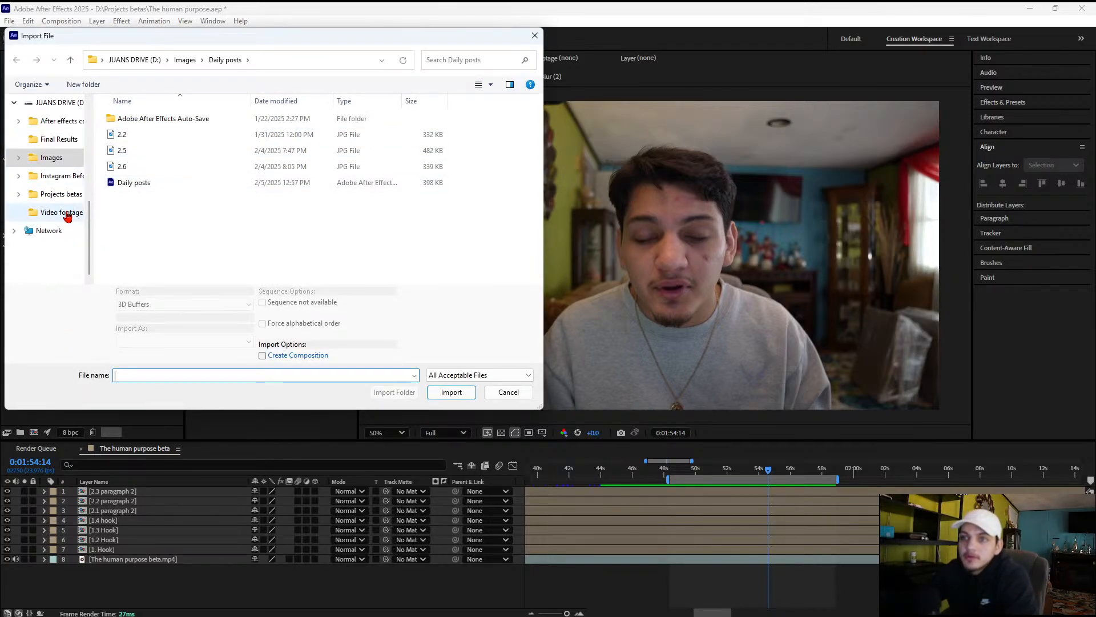
click(49, 176)
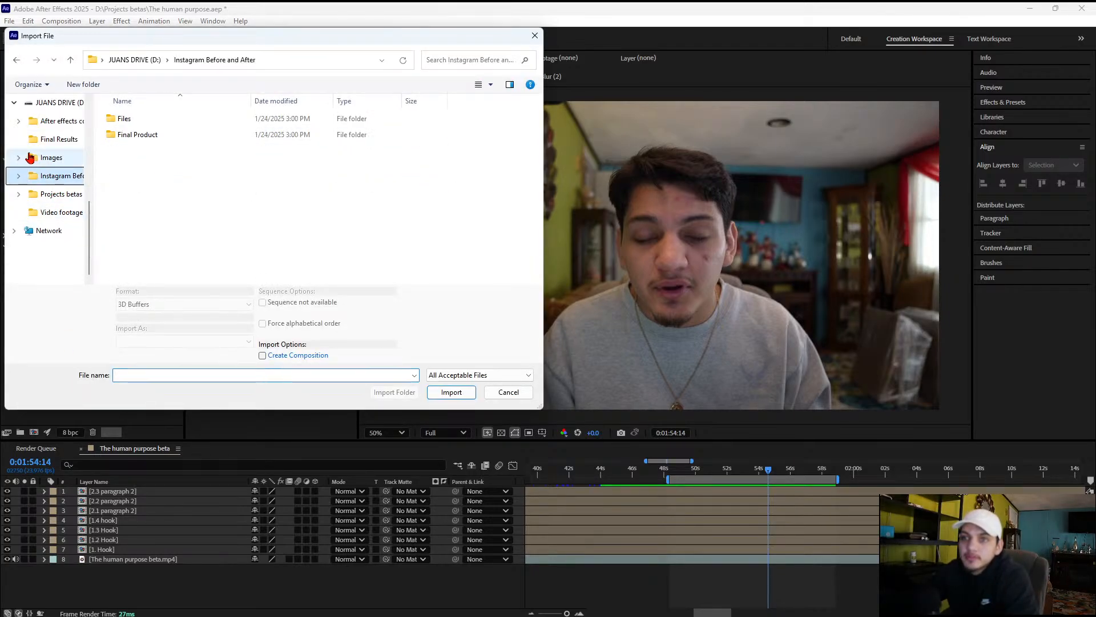
click(41, 159)
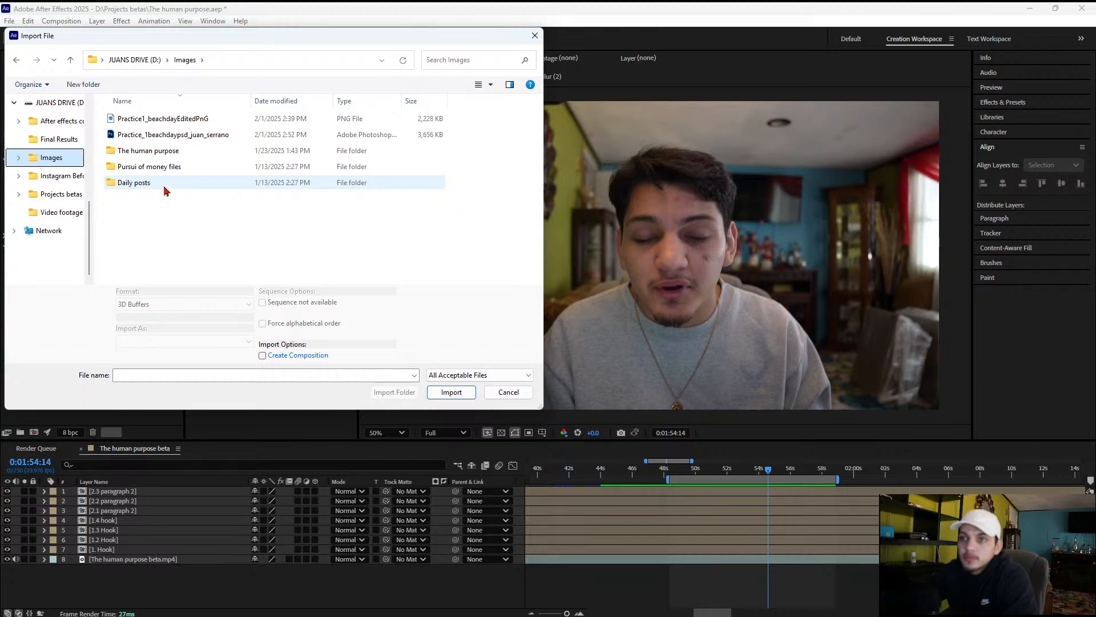
double_click(174, 150)
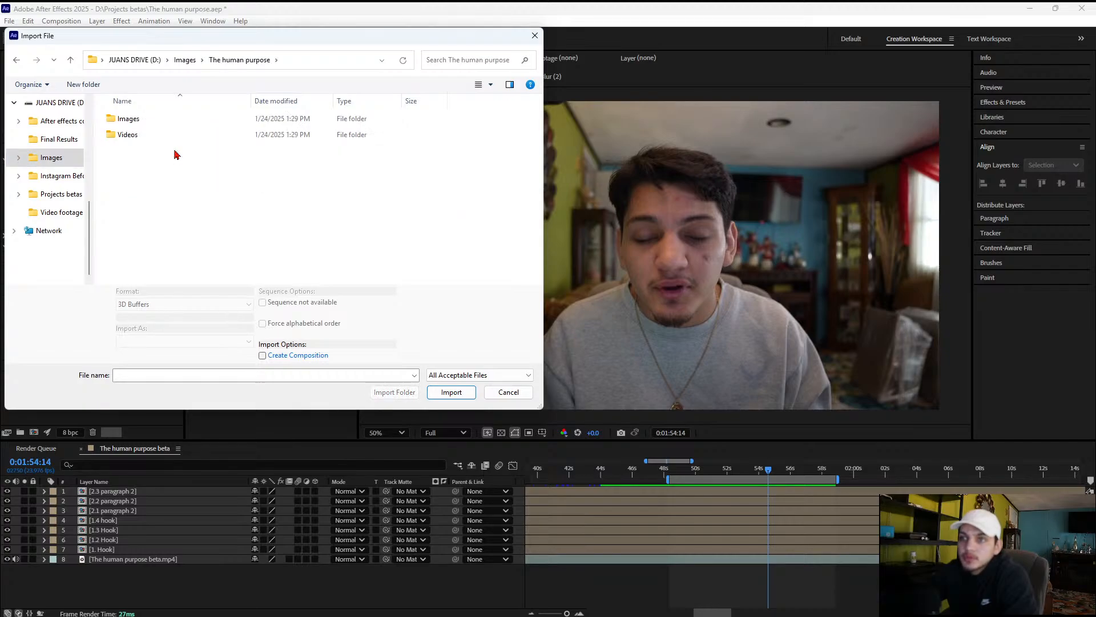
double_click(159, 134)
click(187, 200)
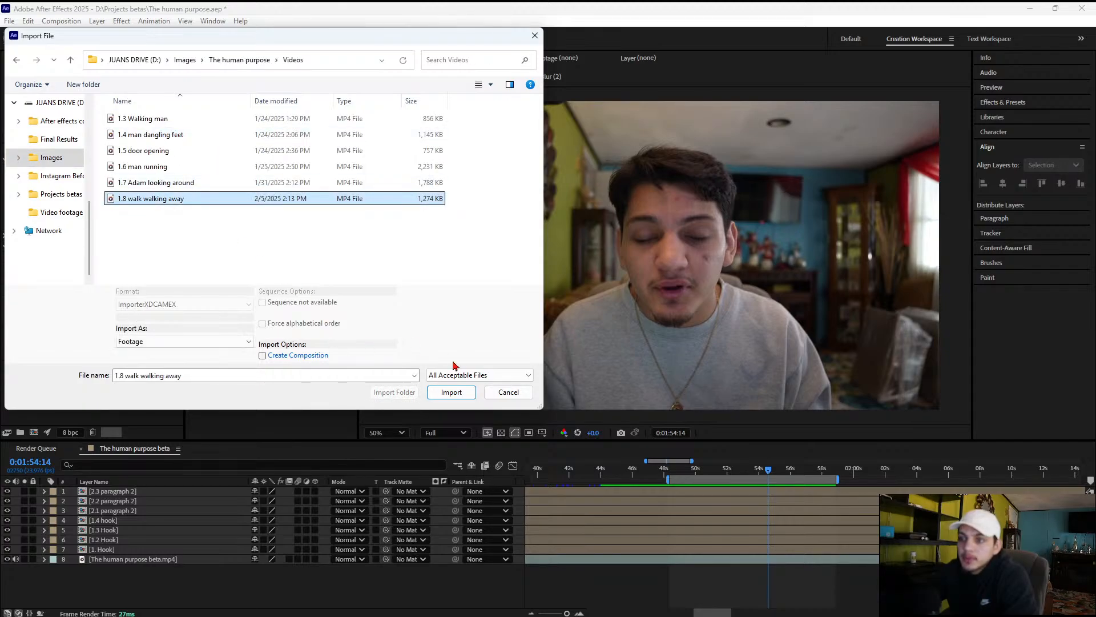
click(451, 392)
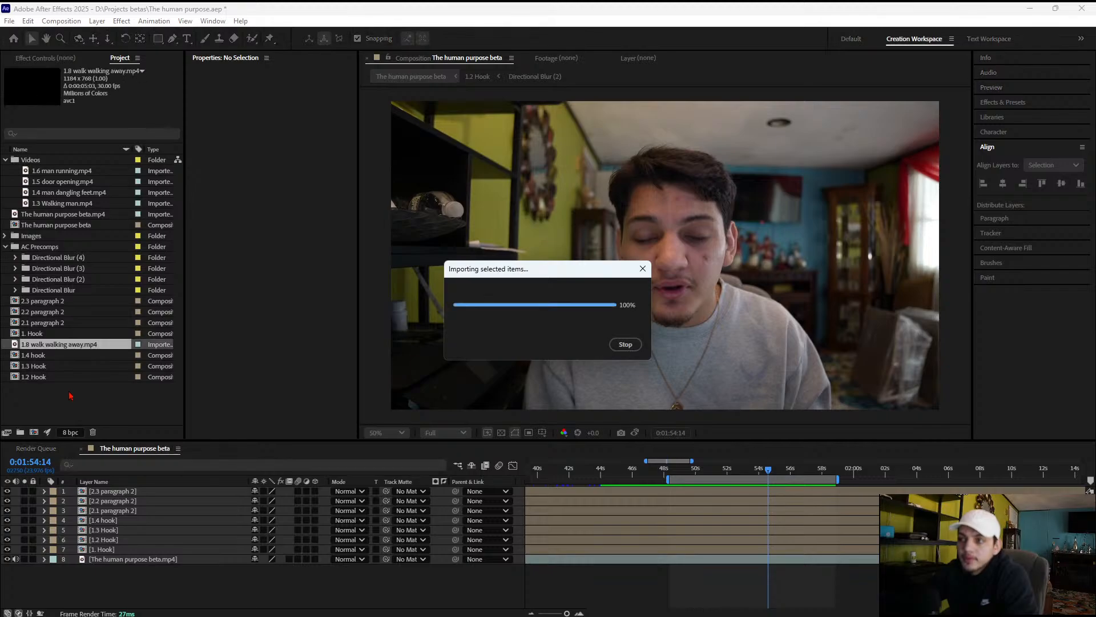
Import the 1.10 image from the Images subfolder of The human purpose on drive D
double_click(71, 393)
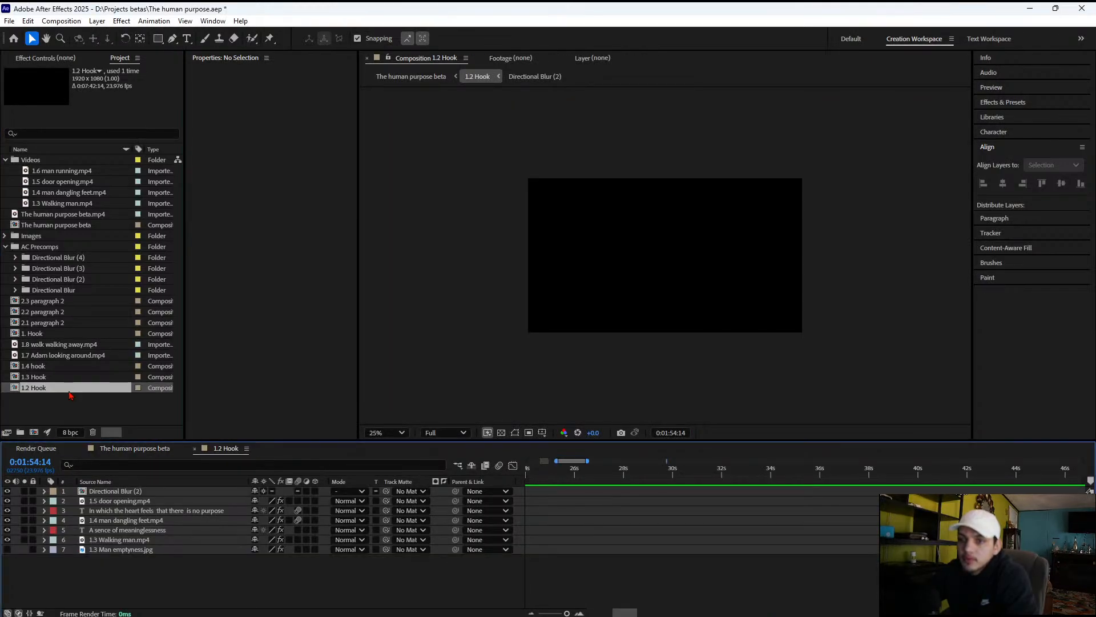
click(81, 410)
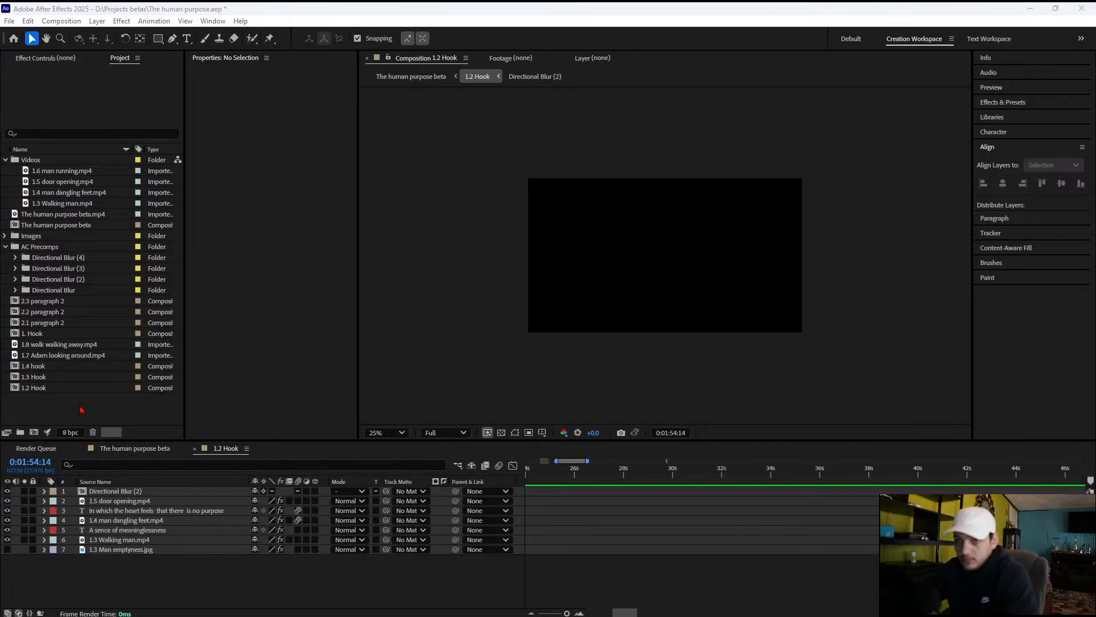
double_click(81, 410)
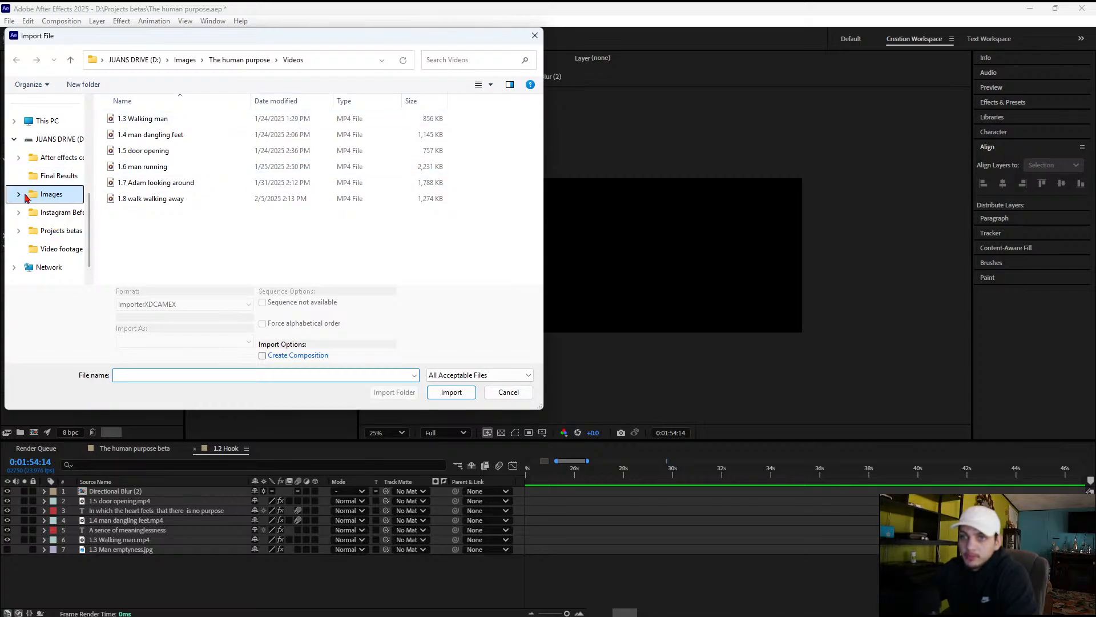
click(25, 195)
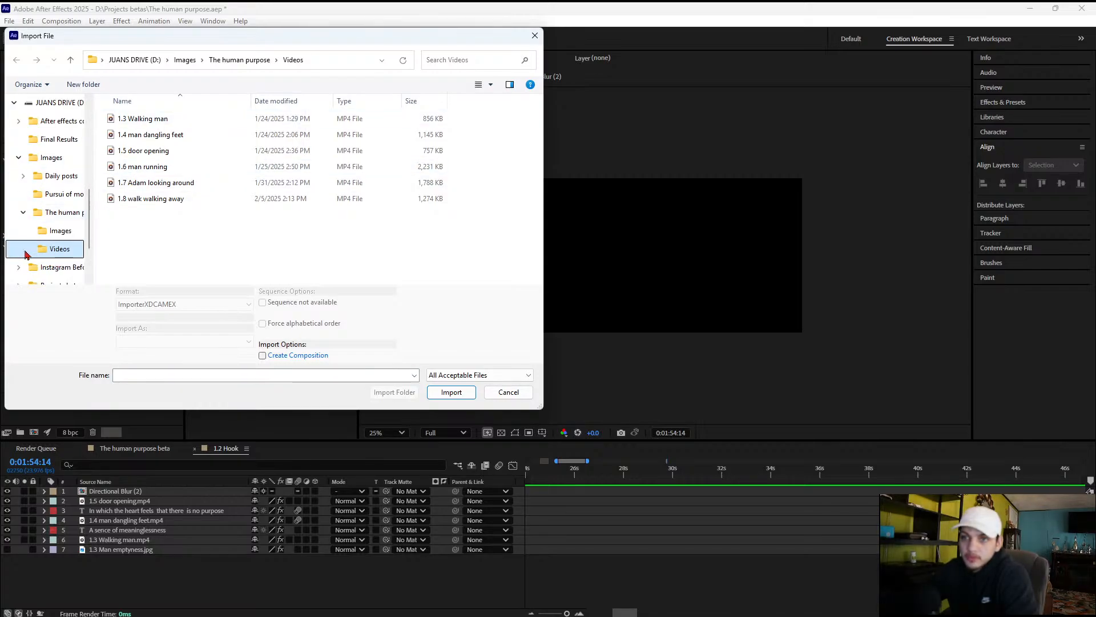
click(57, 231)
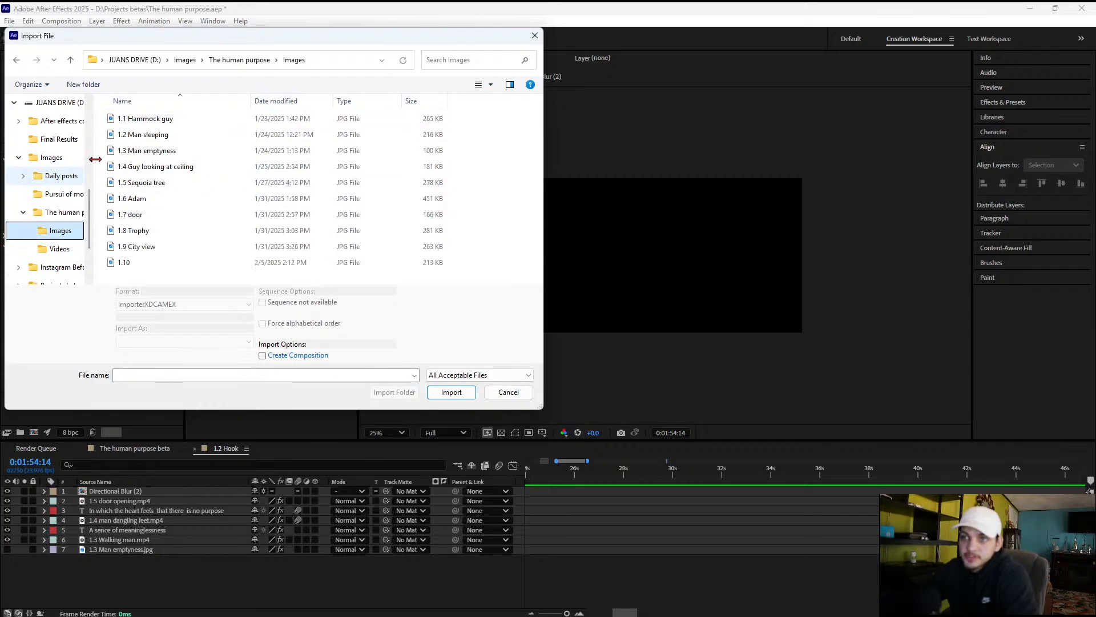
click(150, 262)
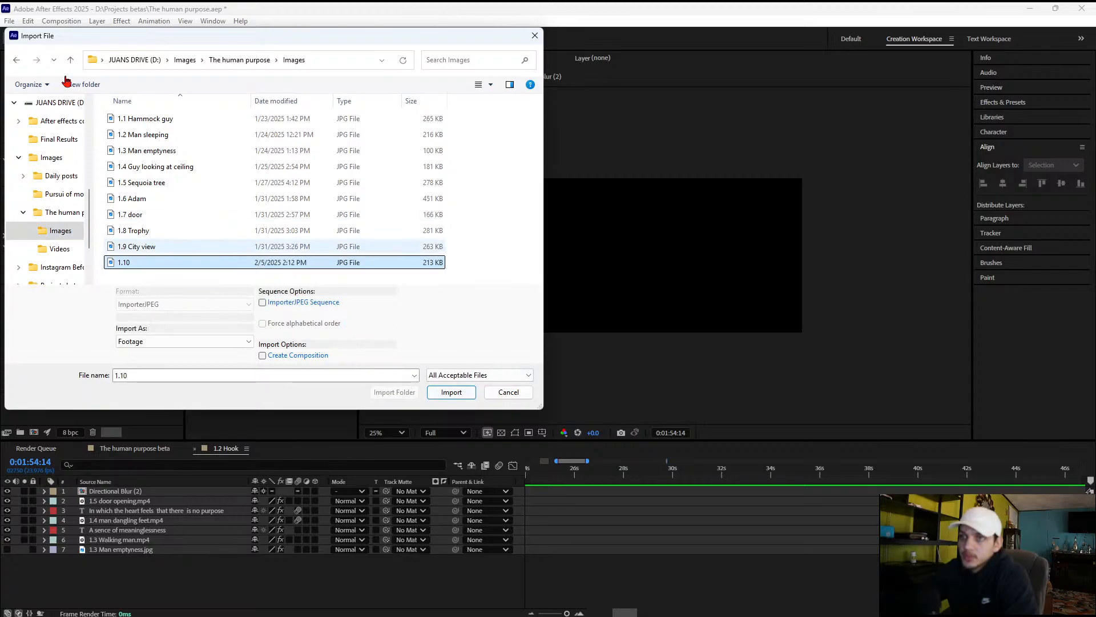
click(448, 393)
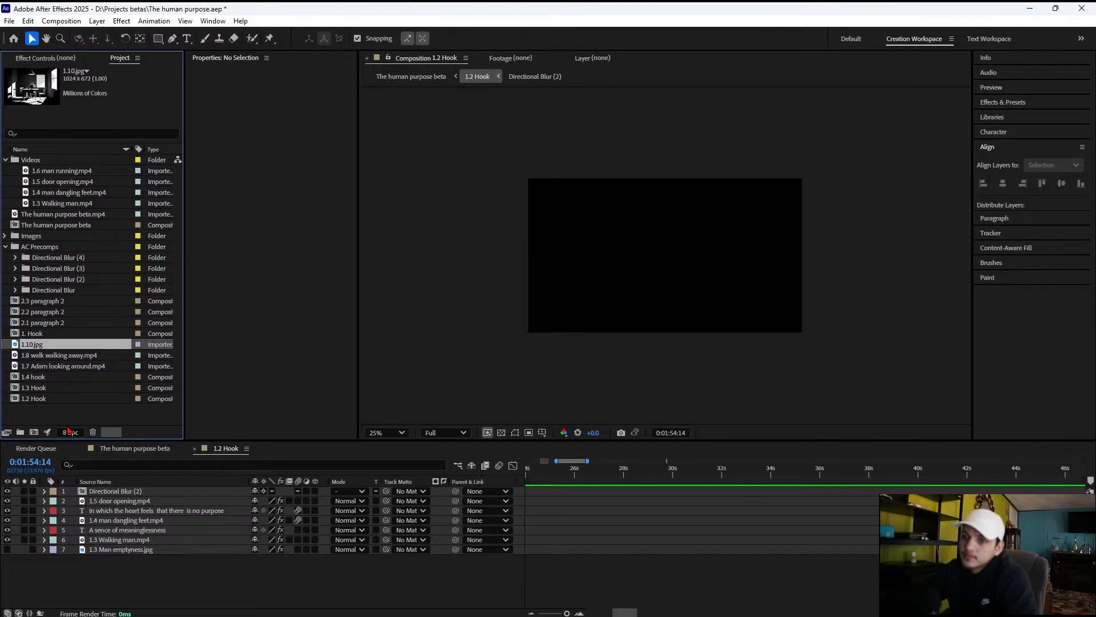
Move 1.10.jpg into the project's Images folder, and the loose 1.8, 1.7 and The human purpose beta MP4 files into its Videos folder
drag(9, 355, 31, 240)
click(58, 409)
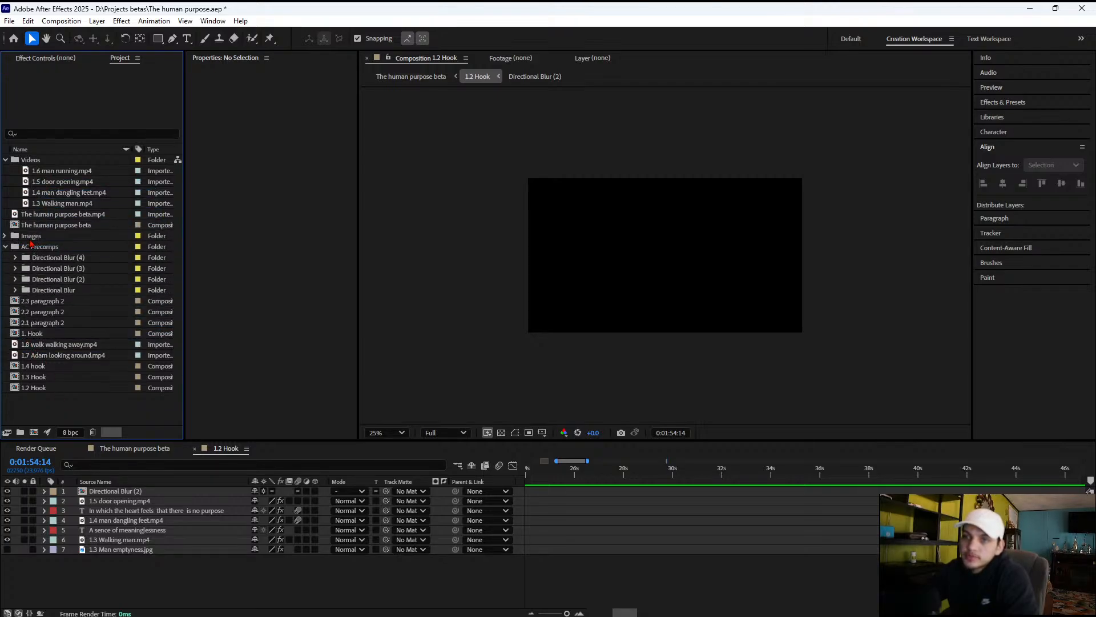
drag(34, 339, 33, 169)
drag(25, 360, 38, 163)
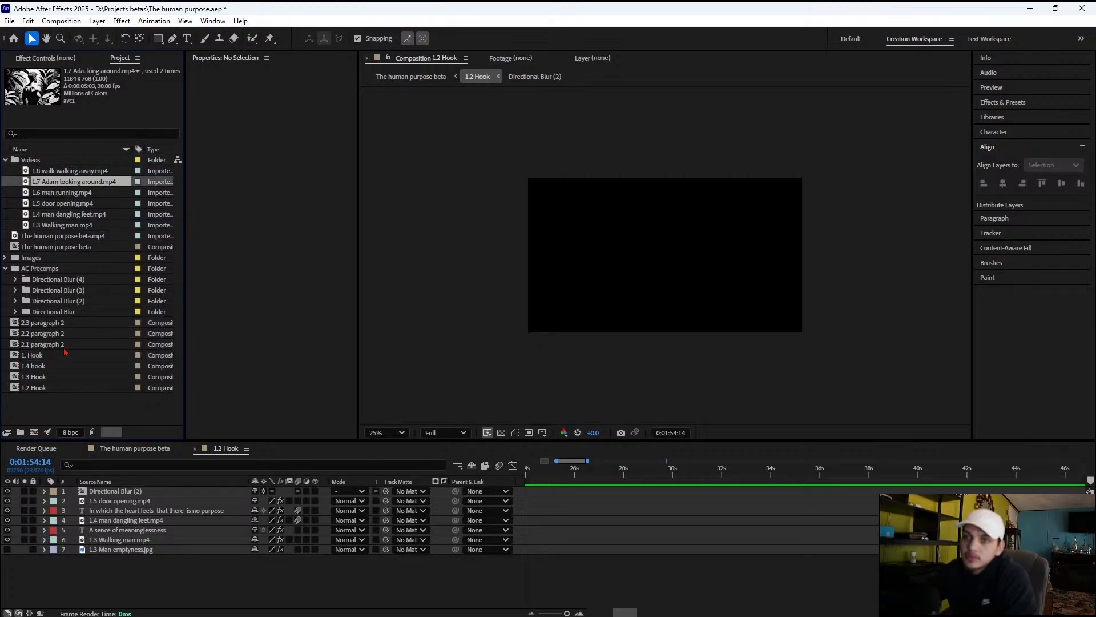
click(95, 419)
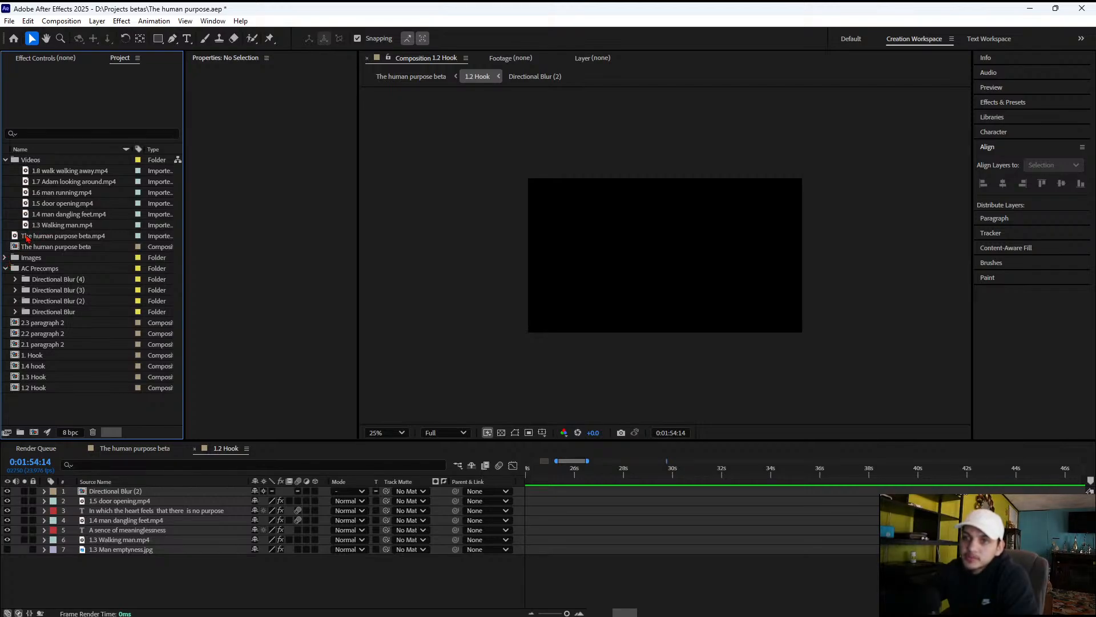
drag(41, 240, 53, 167)
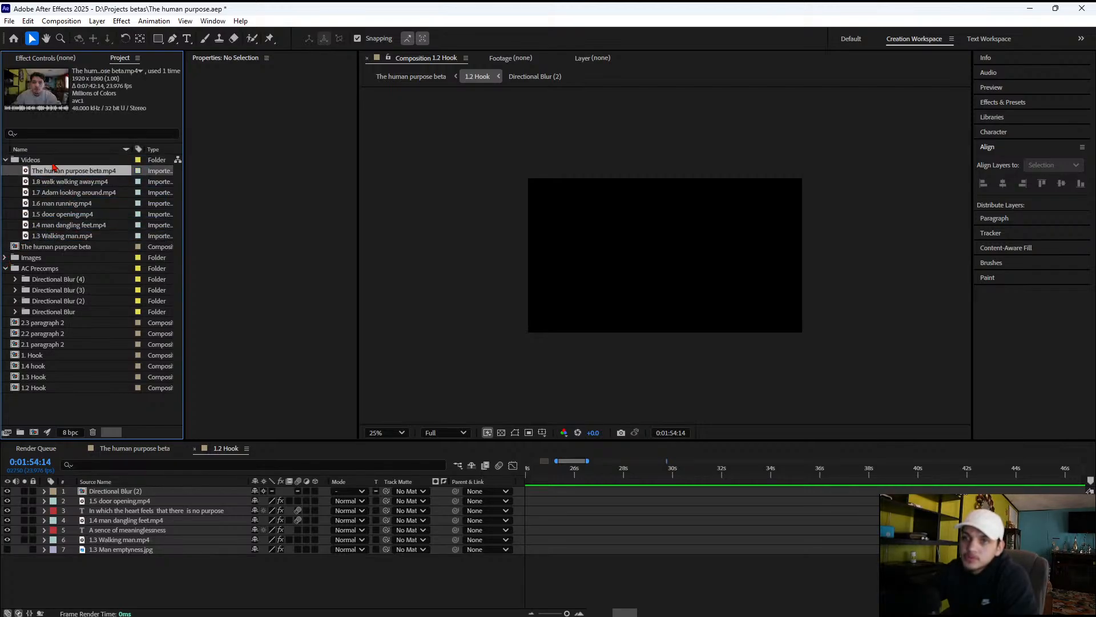
click(8, 214)
Close the 1.2 Hook composition and return to The human purpose beta composition
click(58, 182)
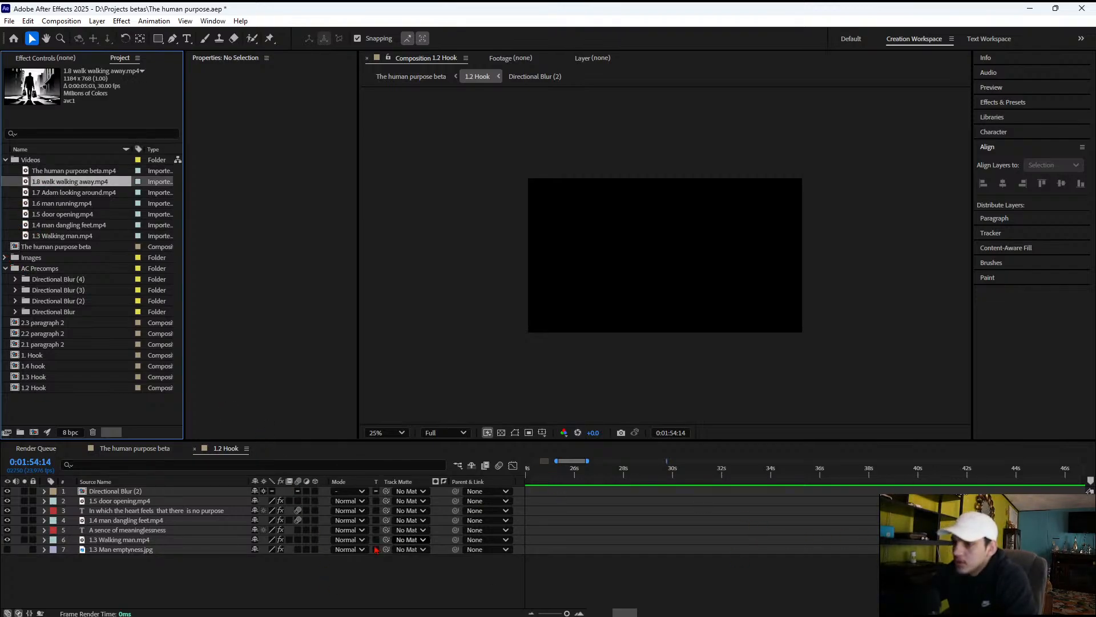
click(559, 509)
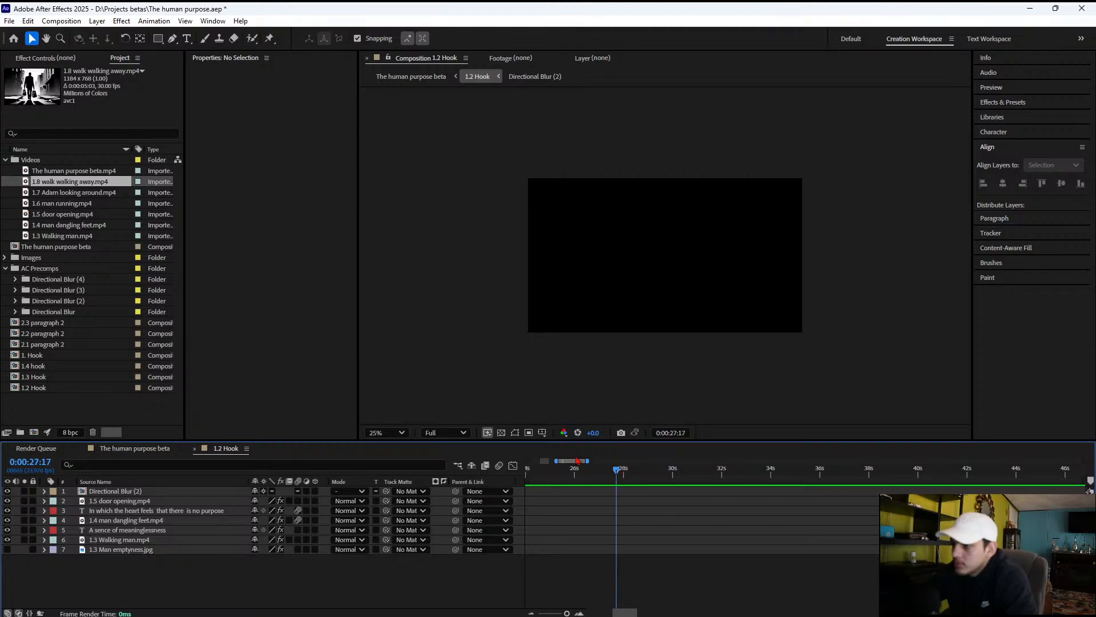
drag(588, 461, 547, 465)
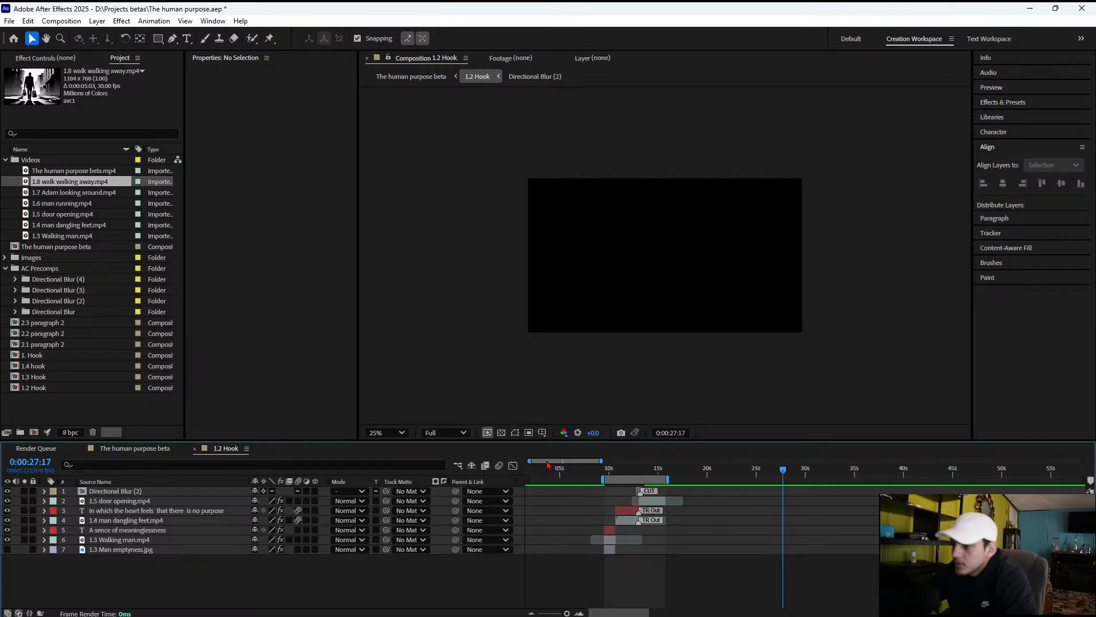
click(194, 448)
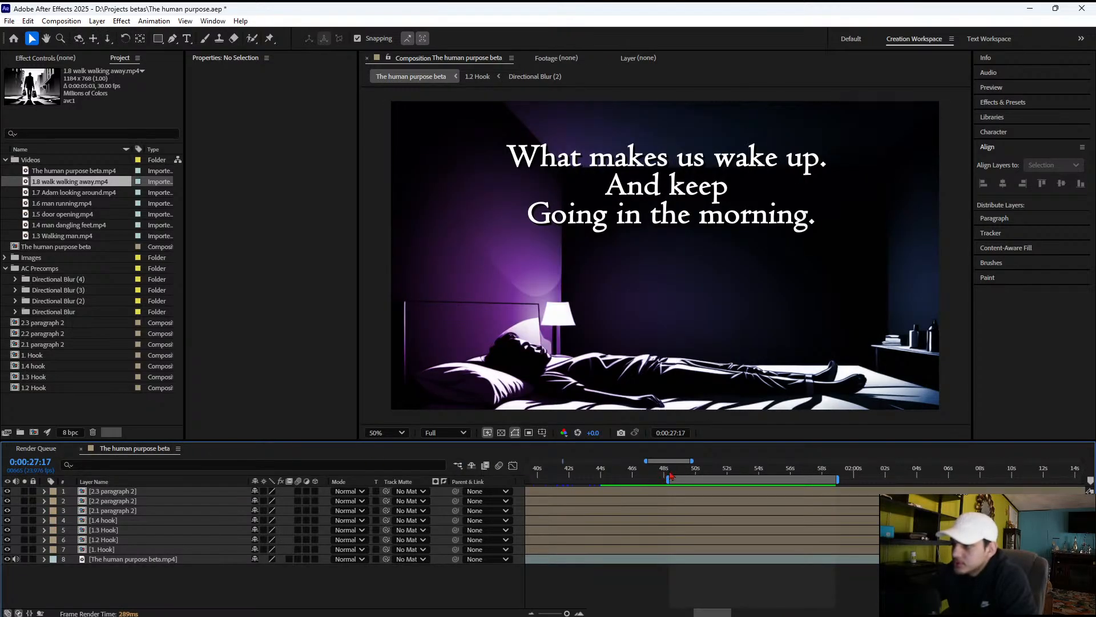
Play the talking footage around 0:01:51:13 to review the narration
drag(671, 476, 721, 483)
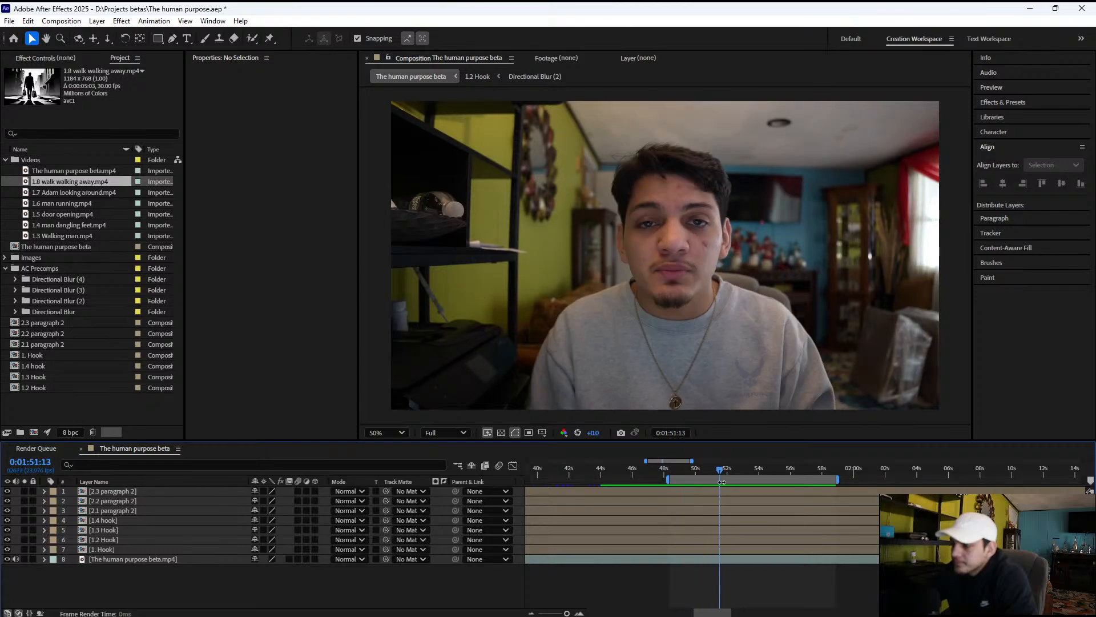
key(space)
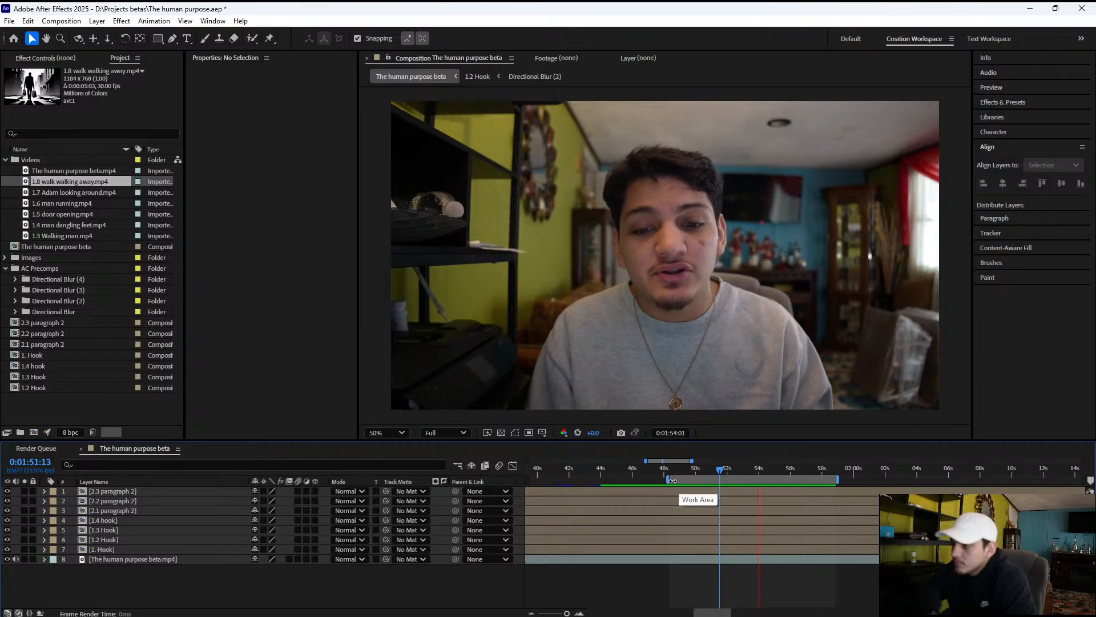
key(space)
key(space)
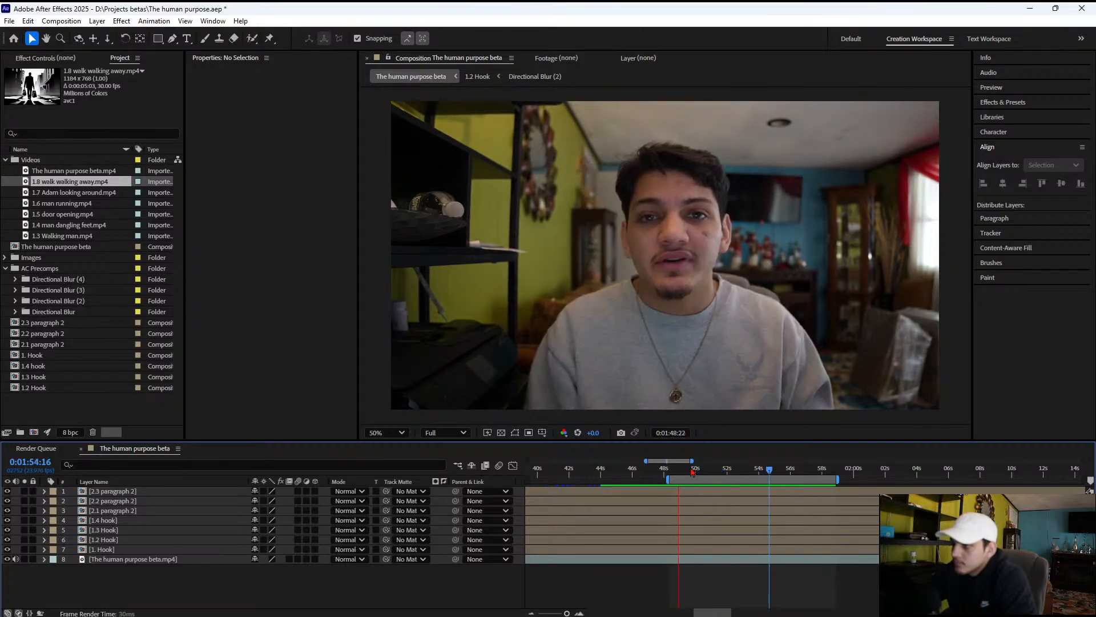
key(space)
Extend the work area back to about 0:01:46, replay the narration there, and shift the whole work area to start near 0:01:47:15
drag(671, 480, 630, 481)
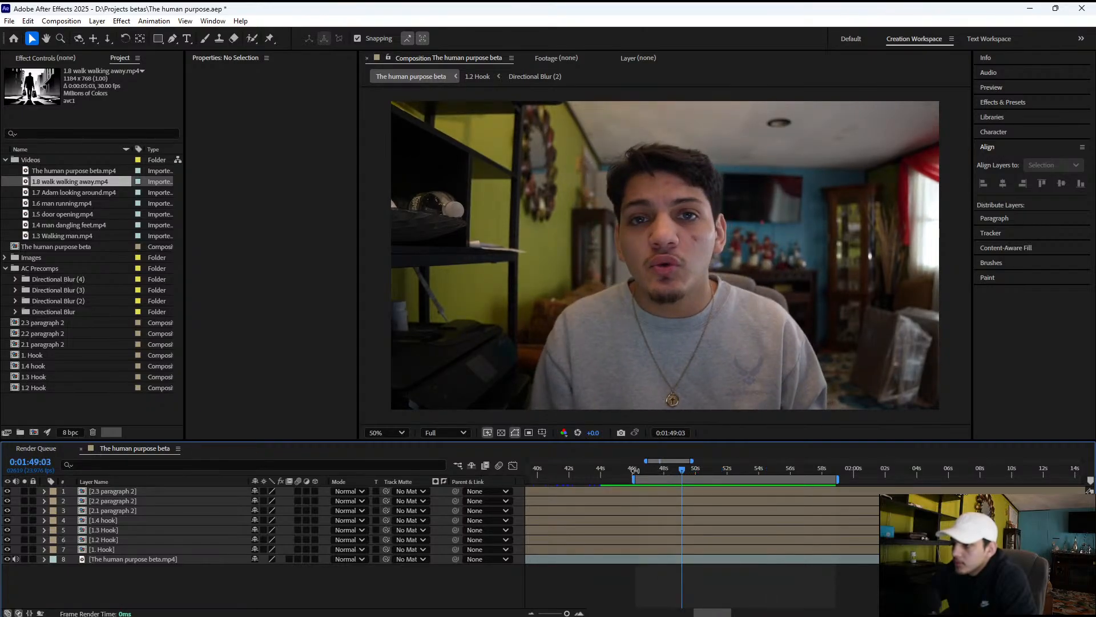
key(space)
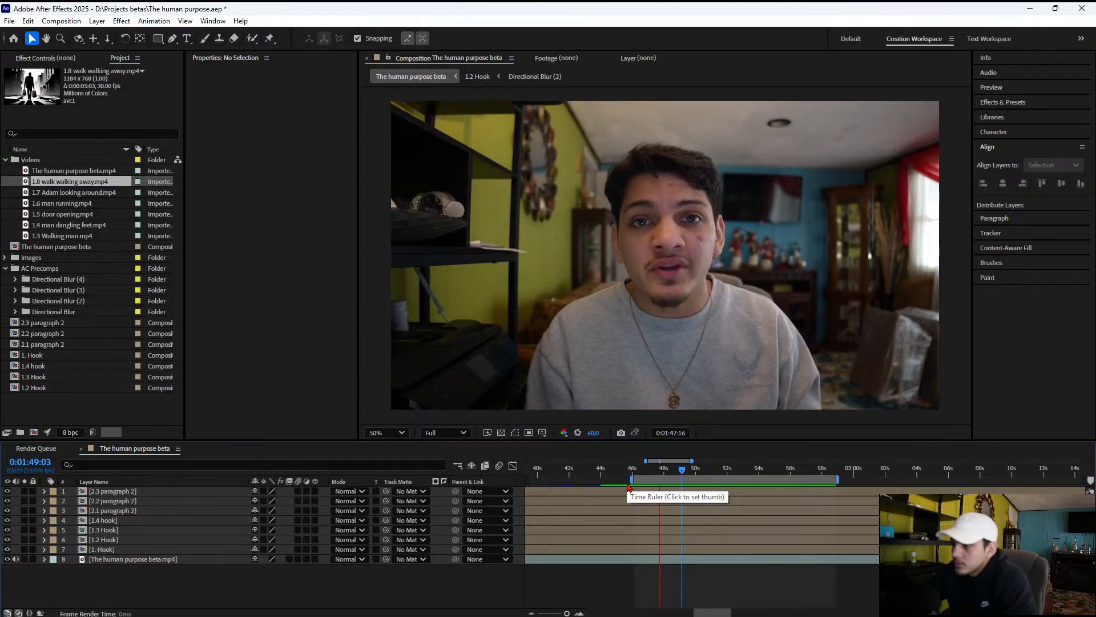
key(space)
click(629, 470)
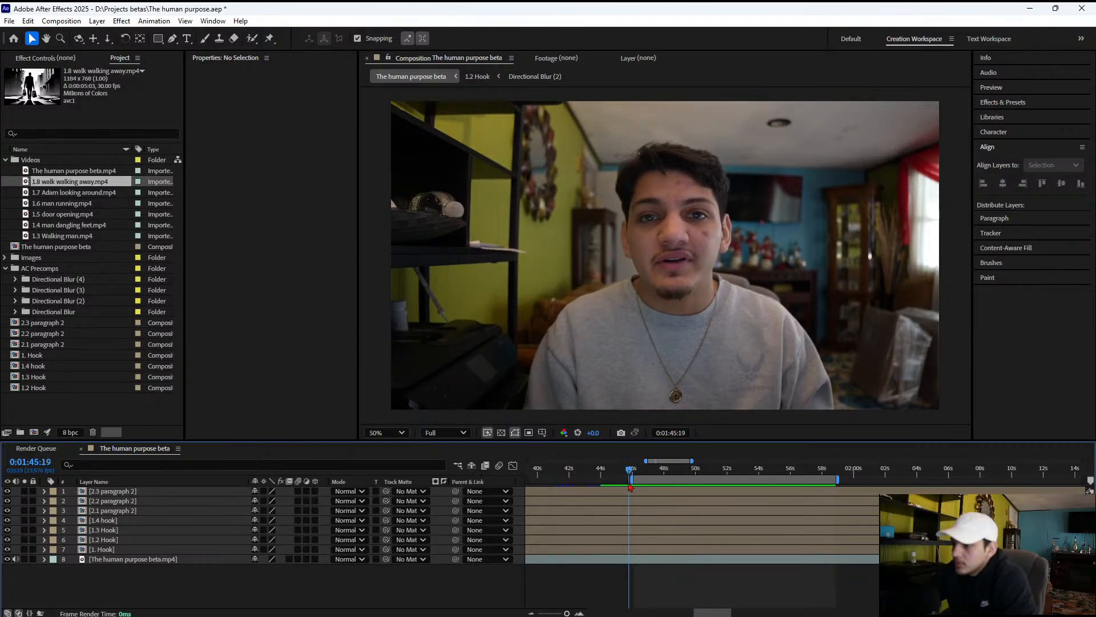
drag(632, 480, 657, 481)
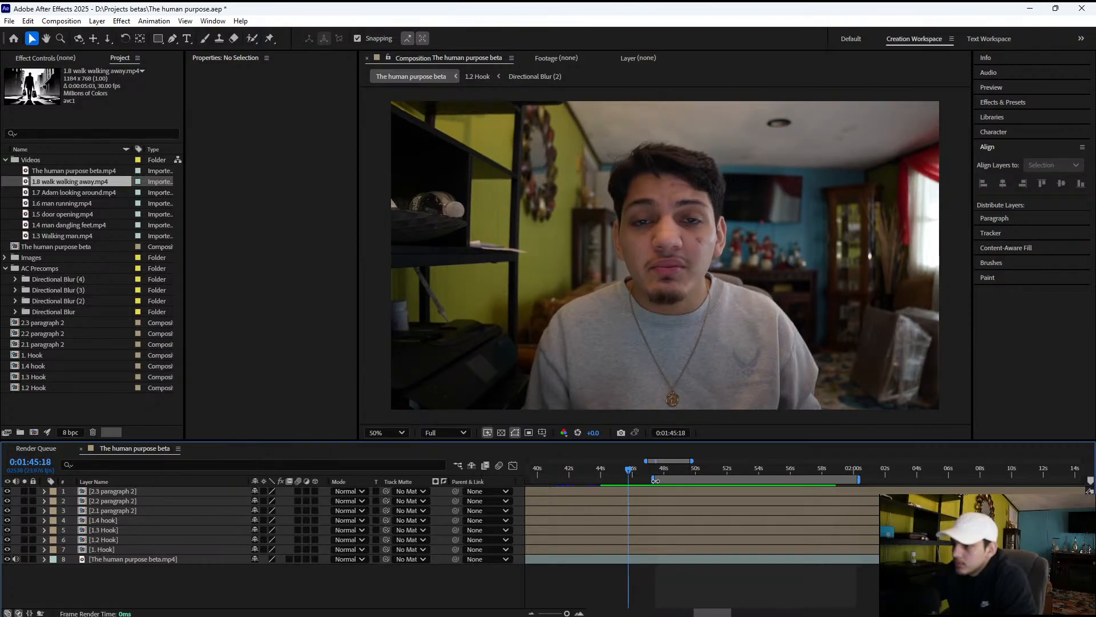
Place 1.8 walk walking away.mp4 as the top layer starting at 0:01:48:01, scale it to 168% by 140%, and preview it
click(665, 469)
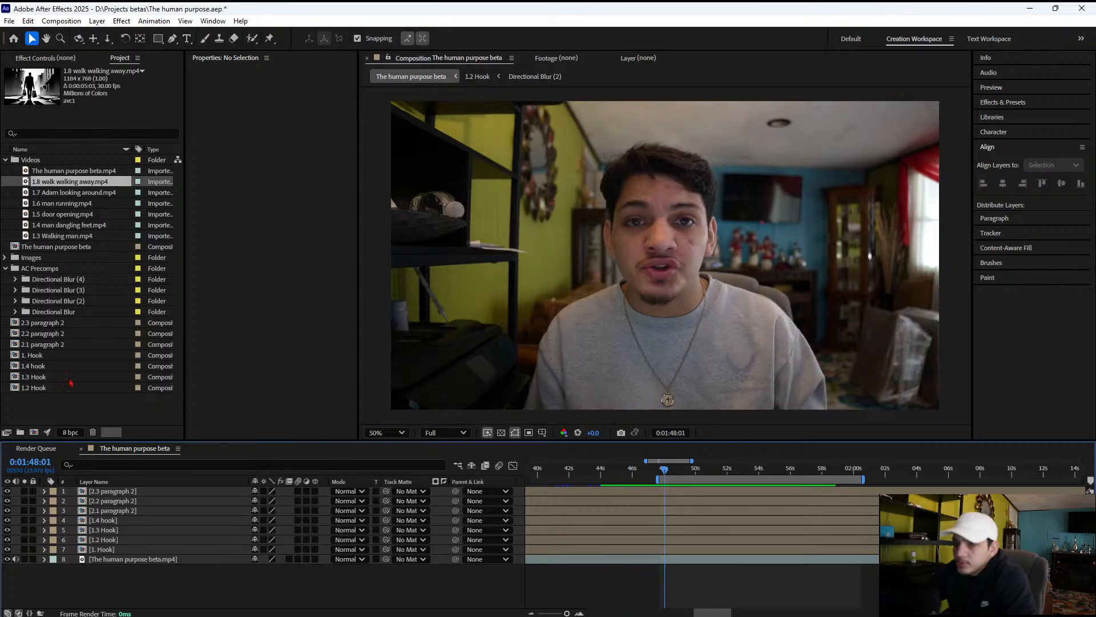
drag(39, 182, 687, 499)
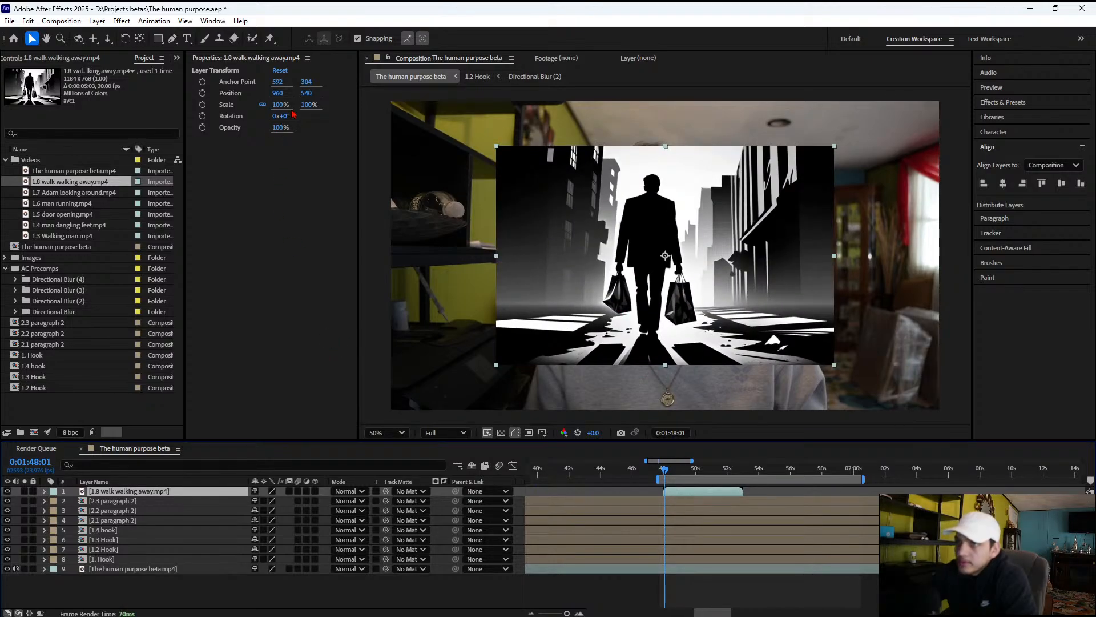
mouse_move(288, 105)
mouse_down()
mouse_move(317, 107)
mouse_move(291, 108)
mouse_move(303, 110)
mouse_up()
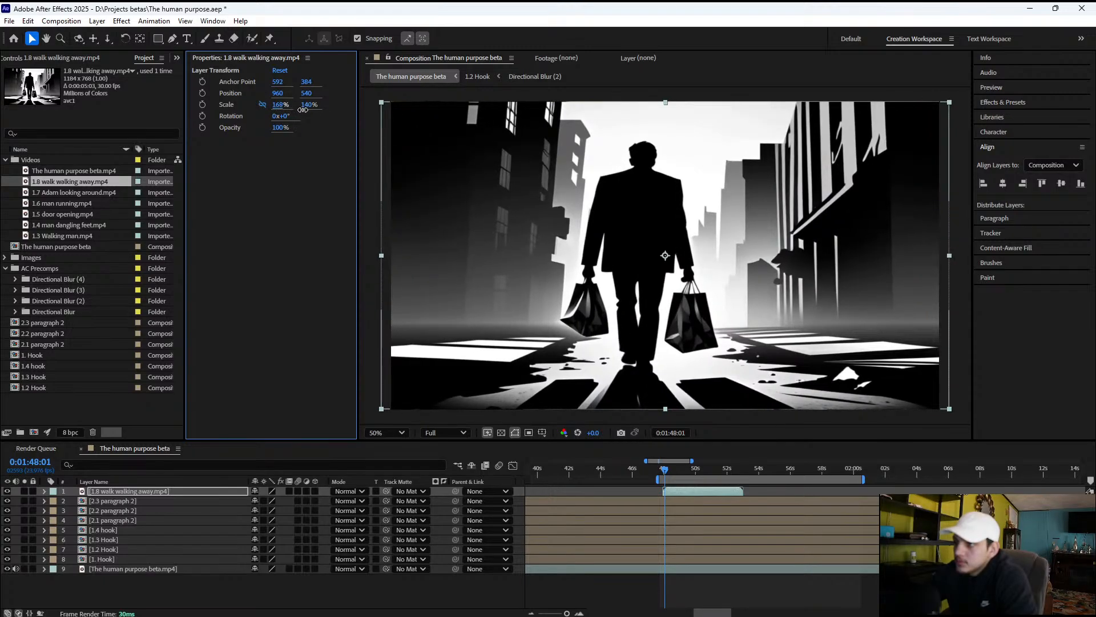
key(space)
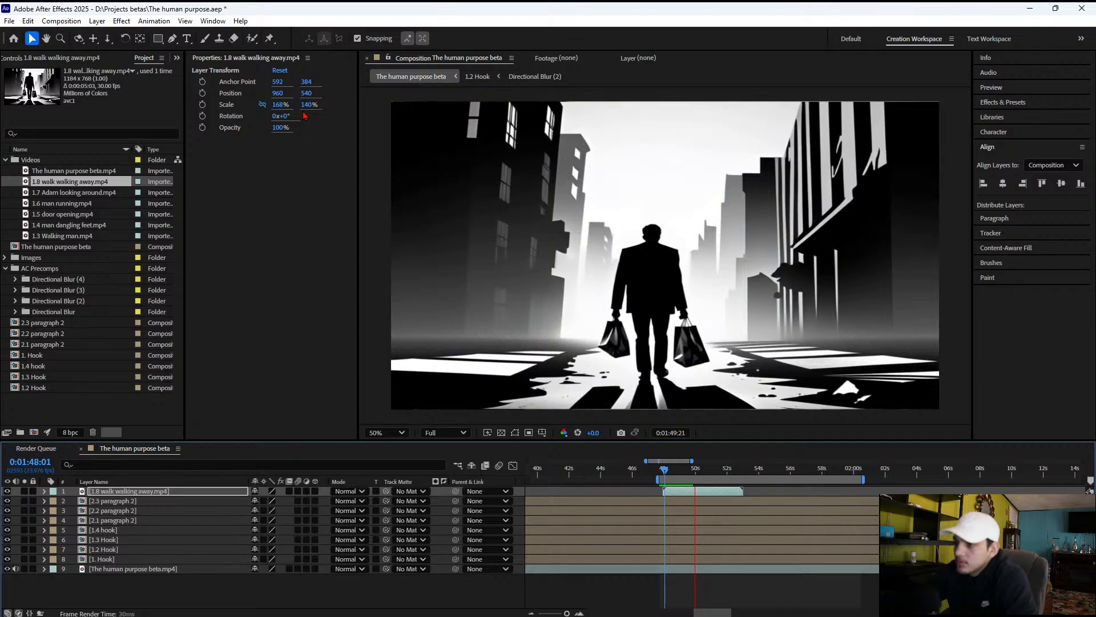
key(space)
Copy the 4-Color Gradient effect from 1.9 City view.jpg in the 2.3 paragraph 2 composition and return to The human purpose beta
double_click(111, 507)
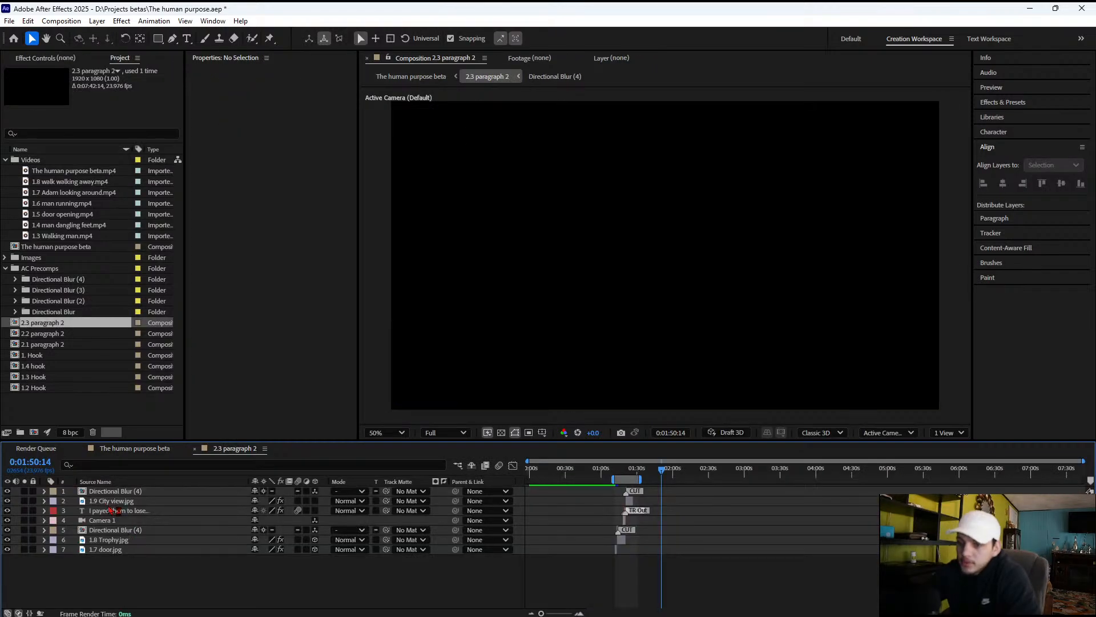
click(111, 501)
click(45, 57)
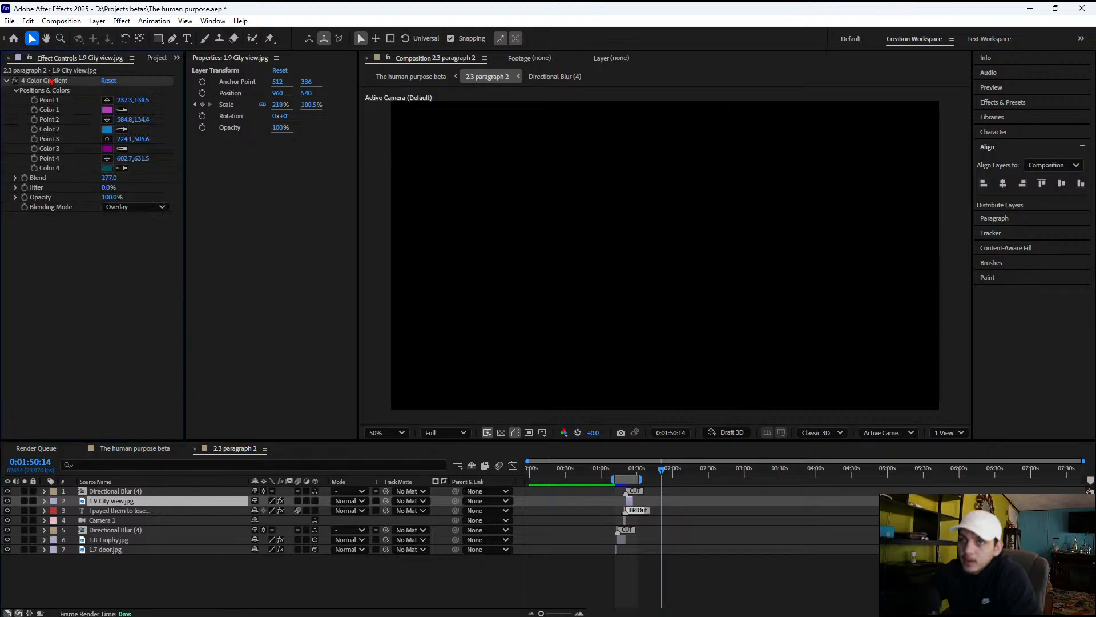
click(44, 81)
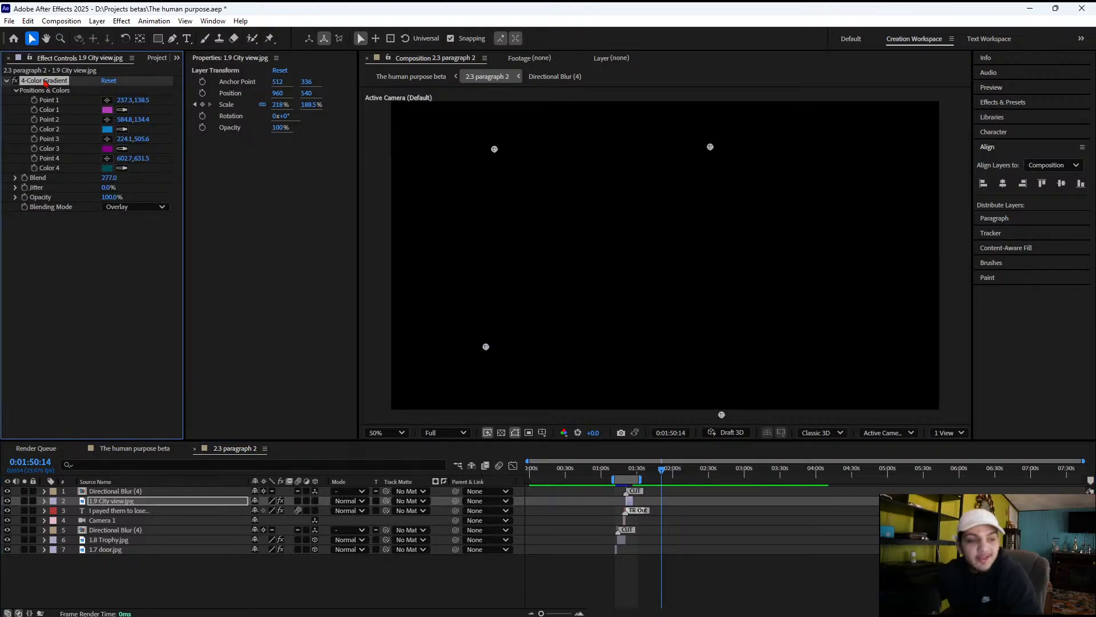
click(156, 59)
click(181, 572)
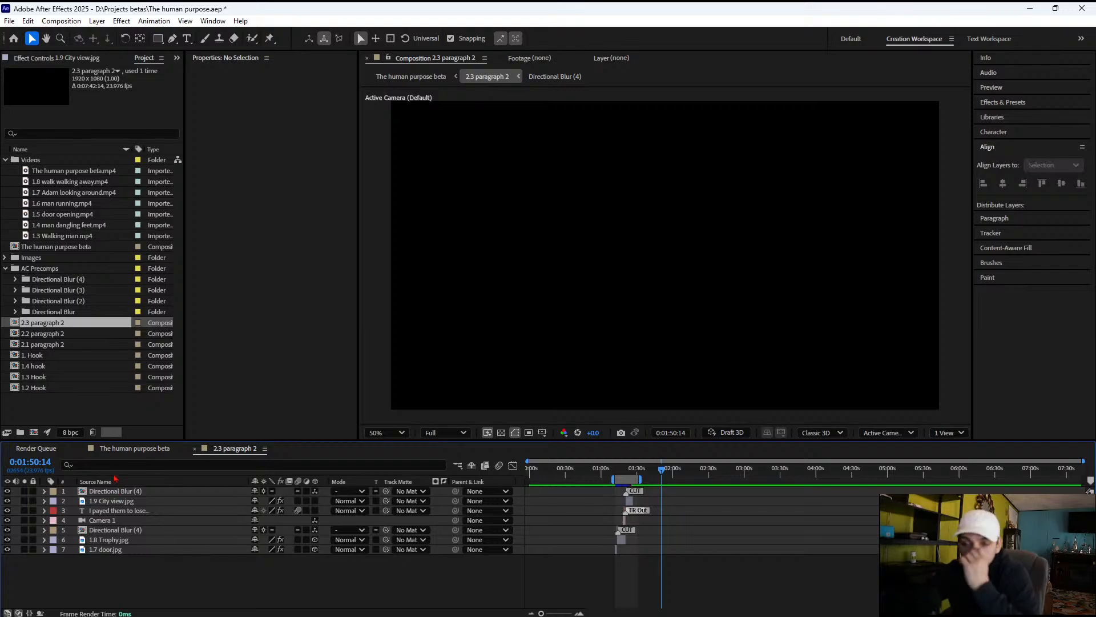
click(134, 449)
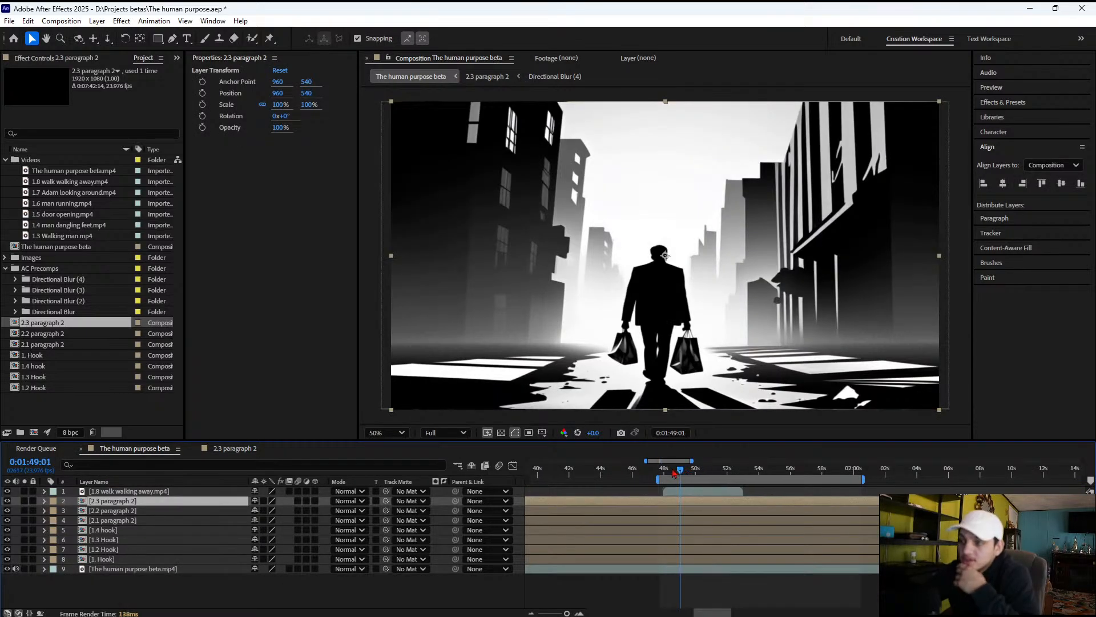
Preview the walking-away clip over the narration from around 0:01:48:05 until it ends
mouse_move(674, 471)
mouse_down()
mouse_move(650, 472)
mouse_move(674, 472)
mouse_up()
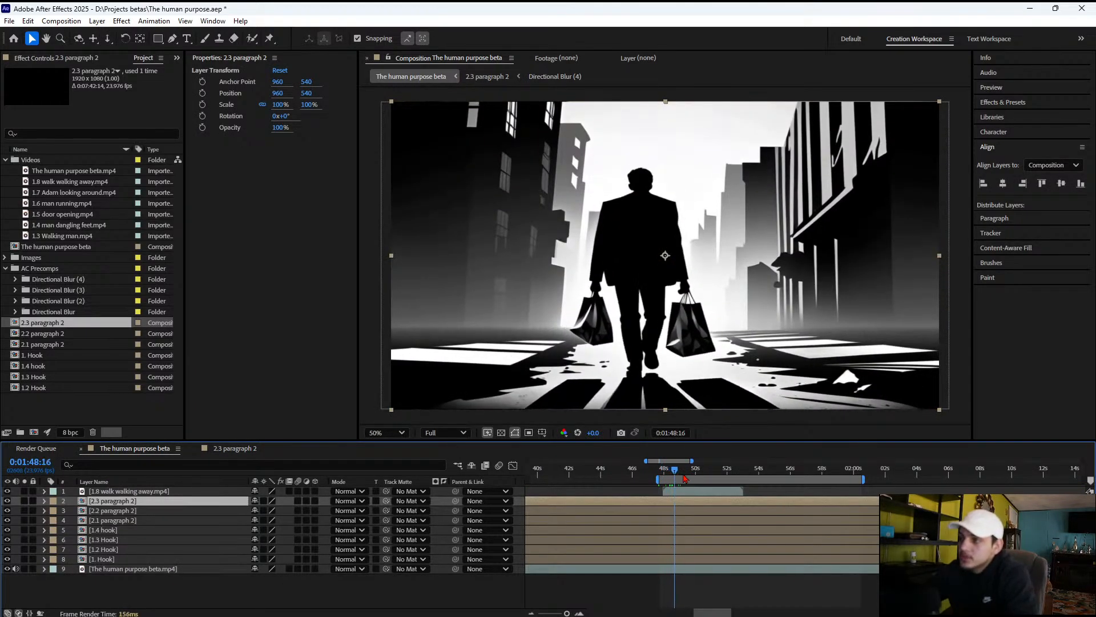
click(666, 476)
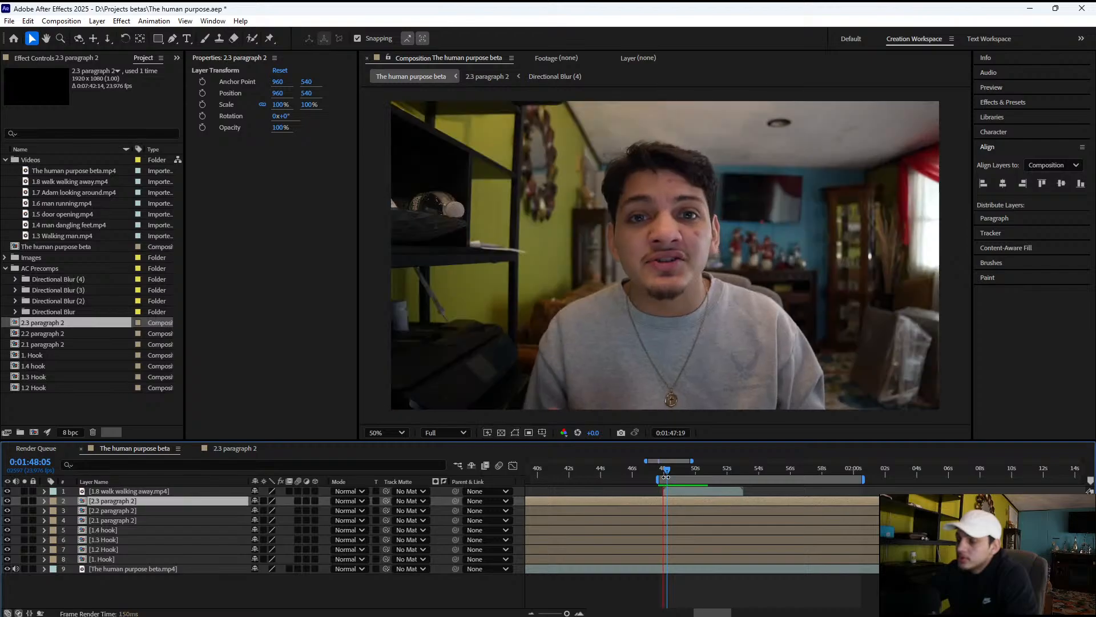
key(space)
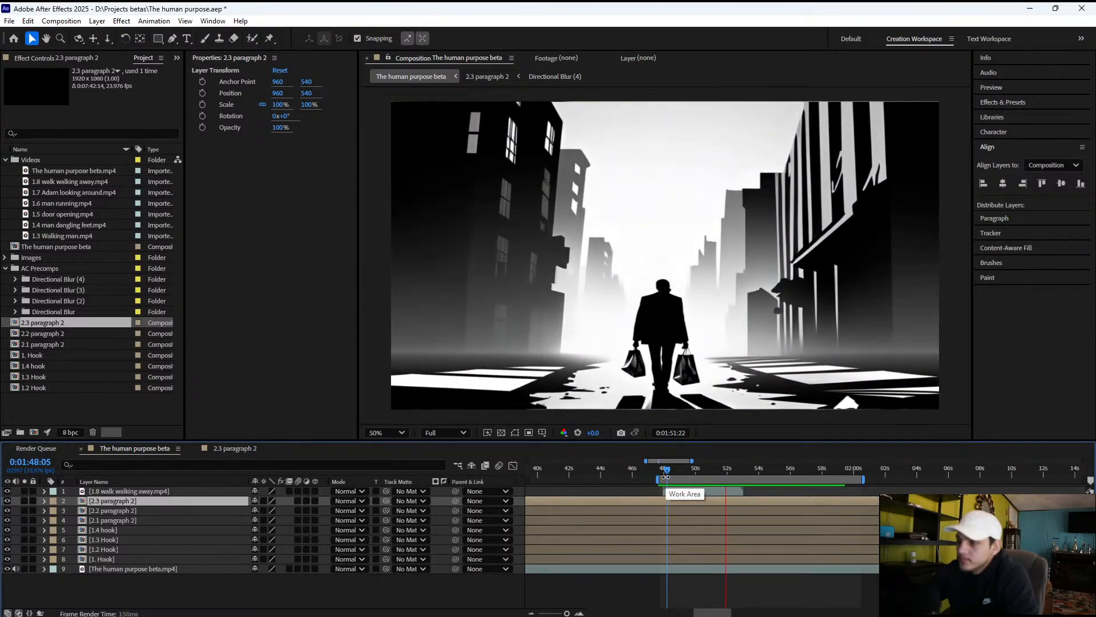
key(space)
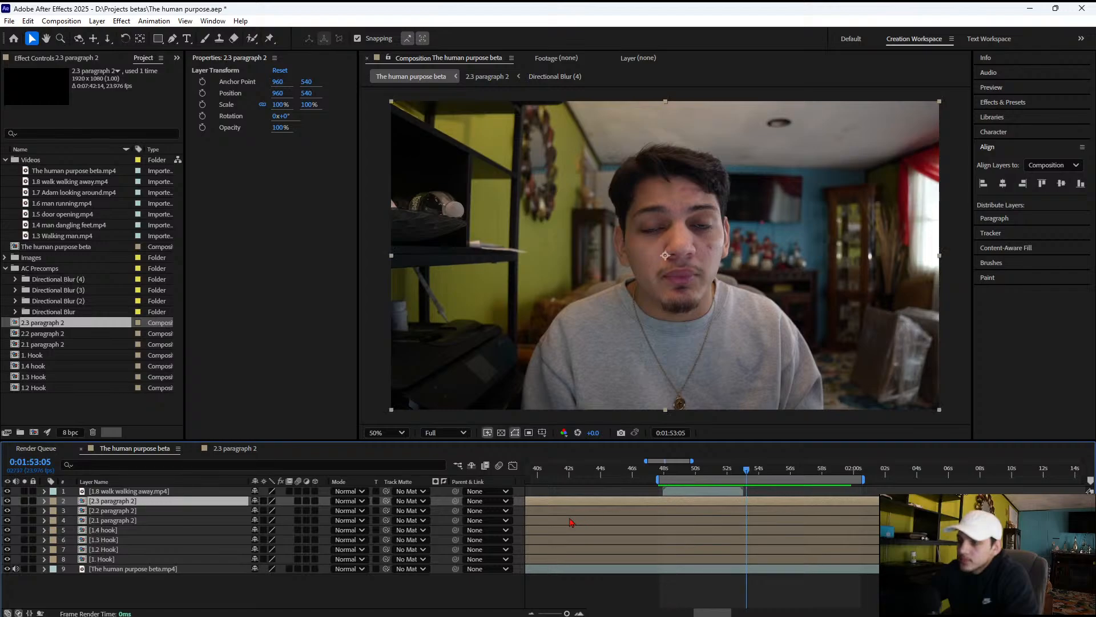
Paste the copied 4-Color Gradient effect onto the 1.8 walk walking away.mp4 layer
click(106, 491)
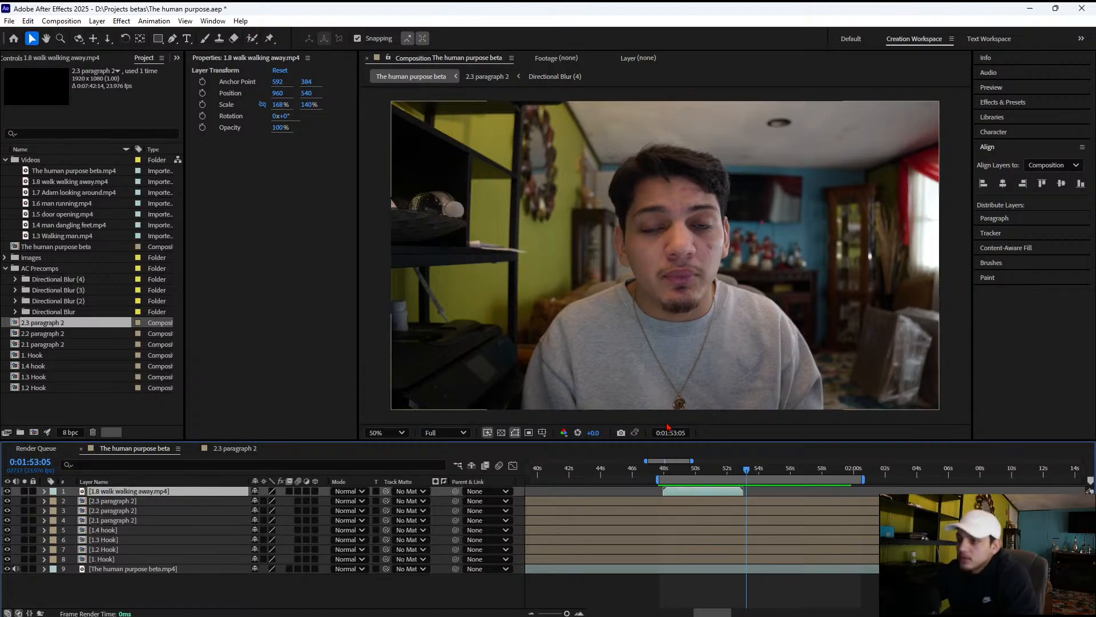
click(692, 469)
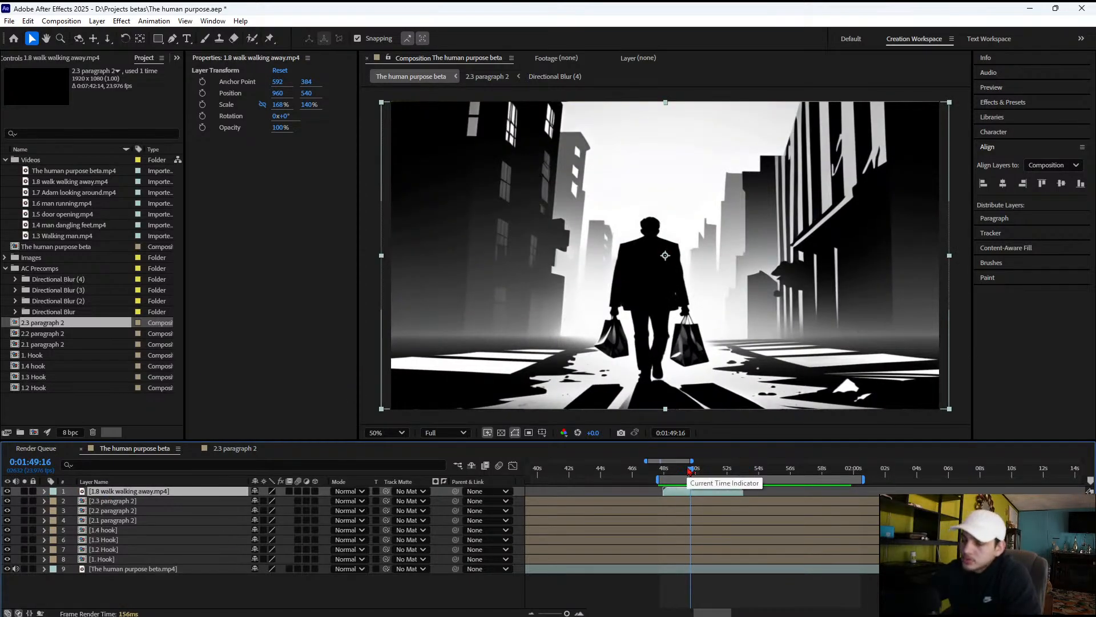
key(ctrl+v)
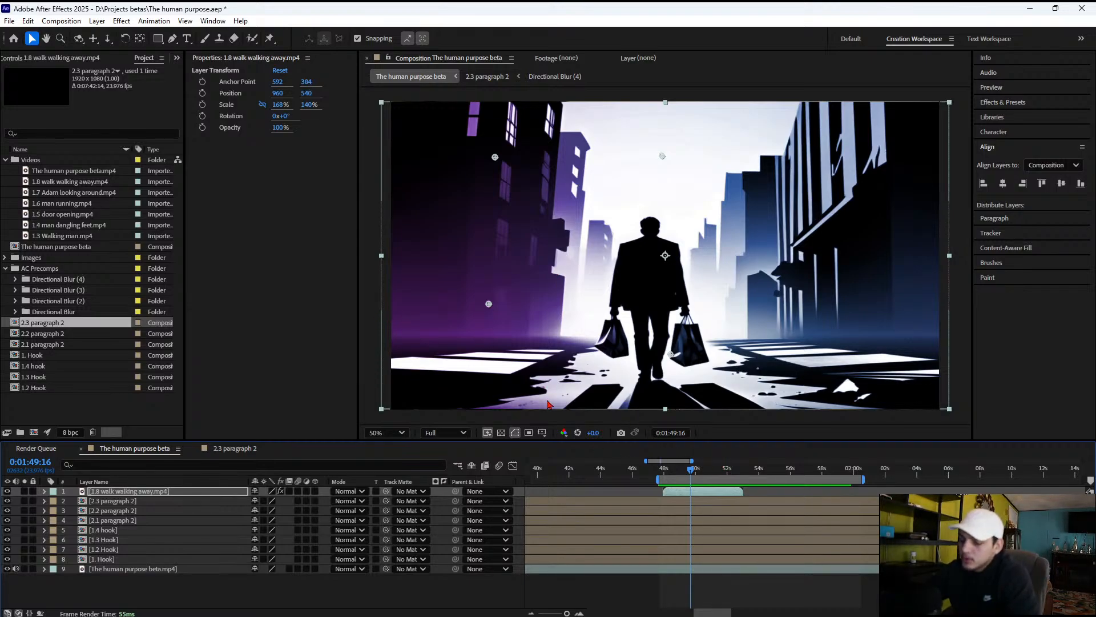
Add 1.10.jpg as the top layer just after the walking clip and trim its end to 0:02:00:11
drag(684, 473, 748, 478)
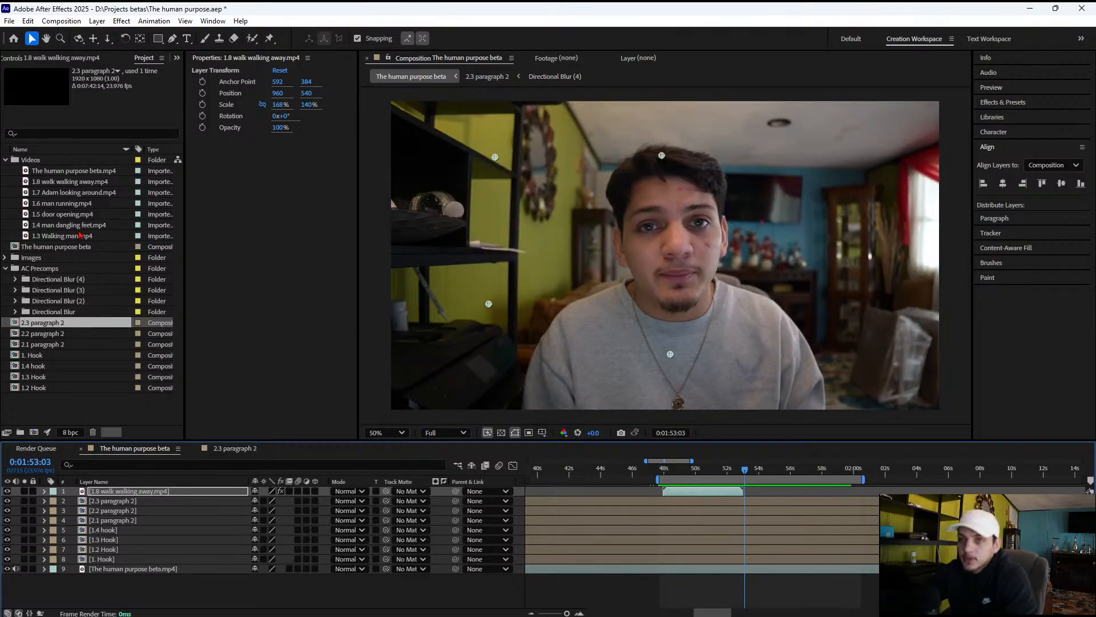
click(51, 181)
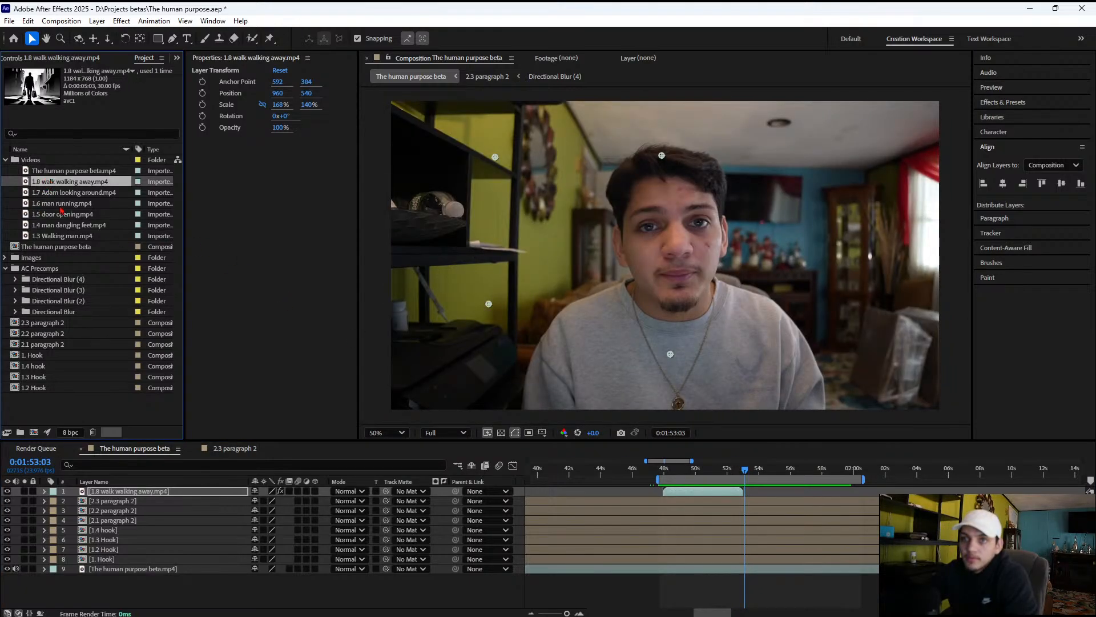
click(6, 258)
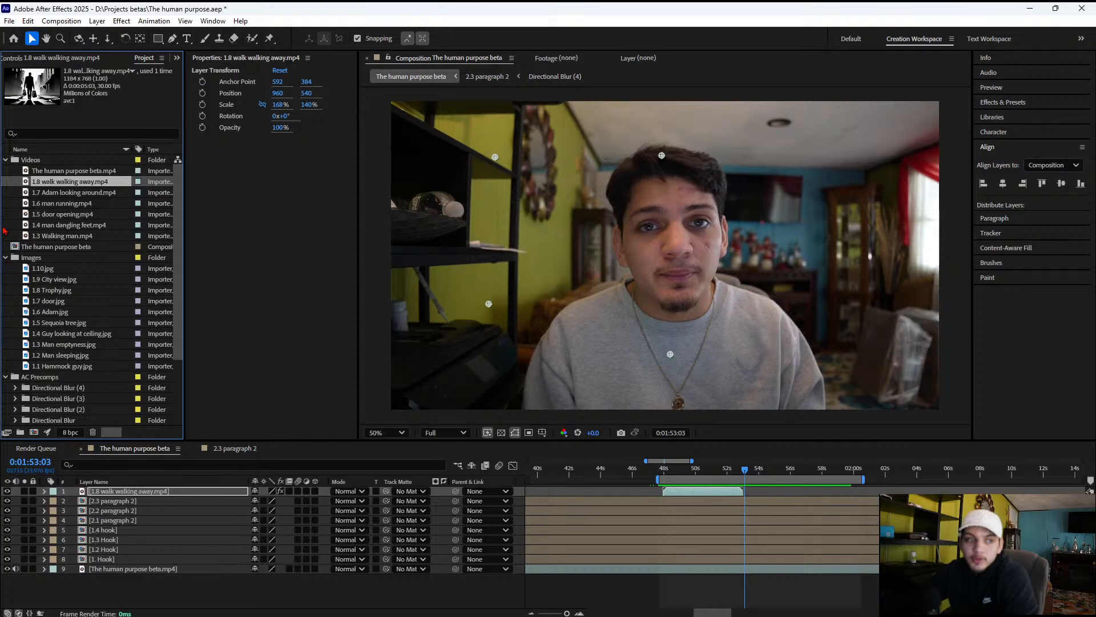
click(5, 159)
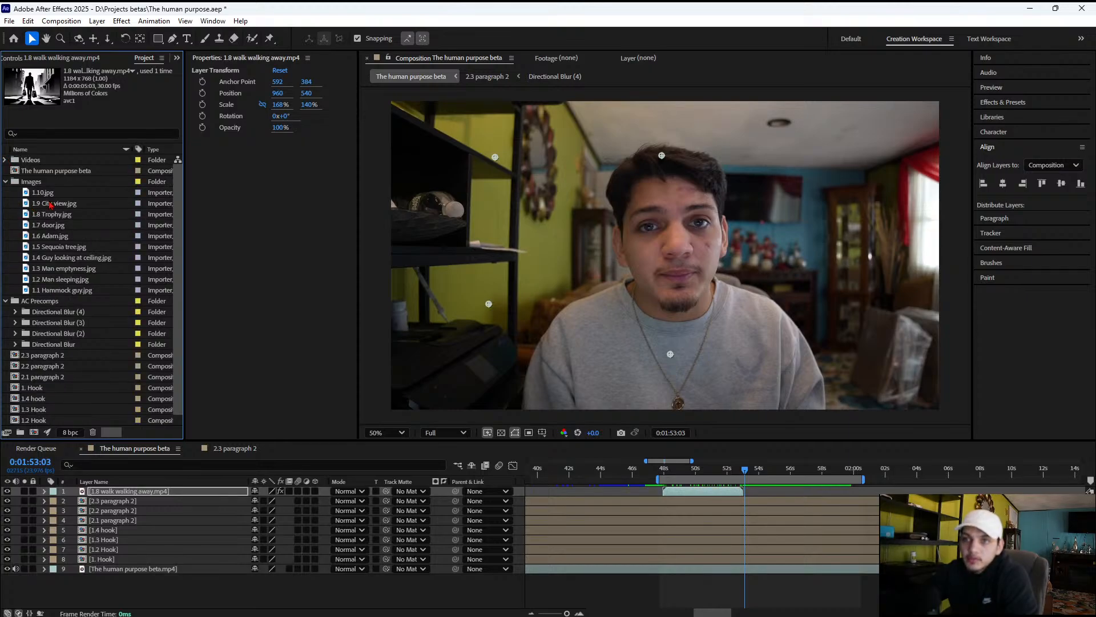
click(34, 182)
click(41, 194)
drag(63, 192, 750, 489)
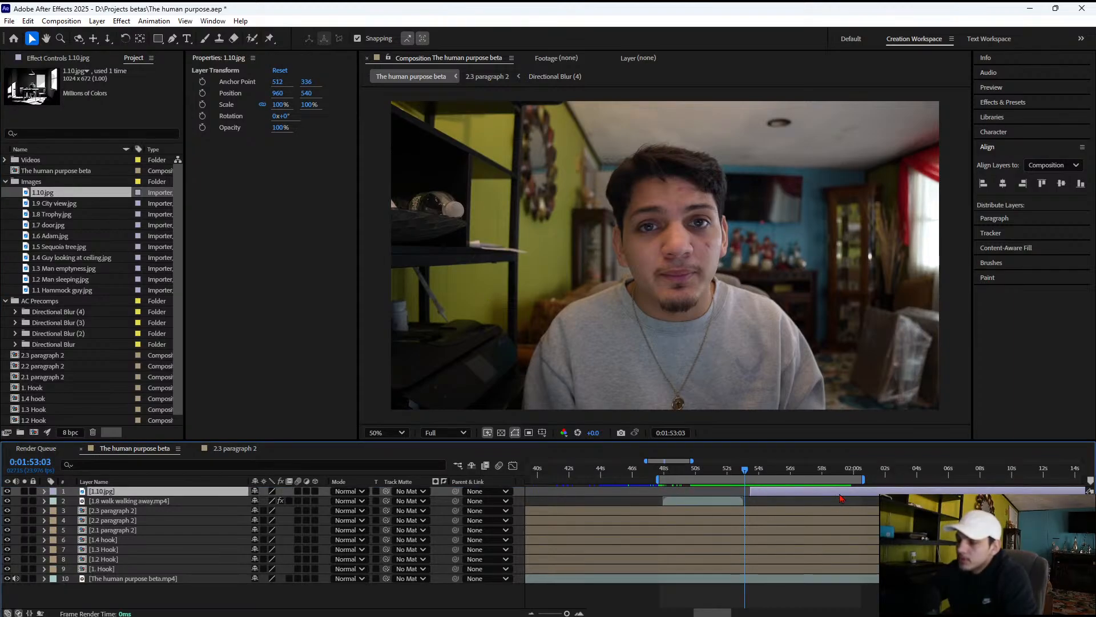
click(861, 469)
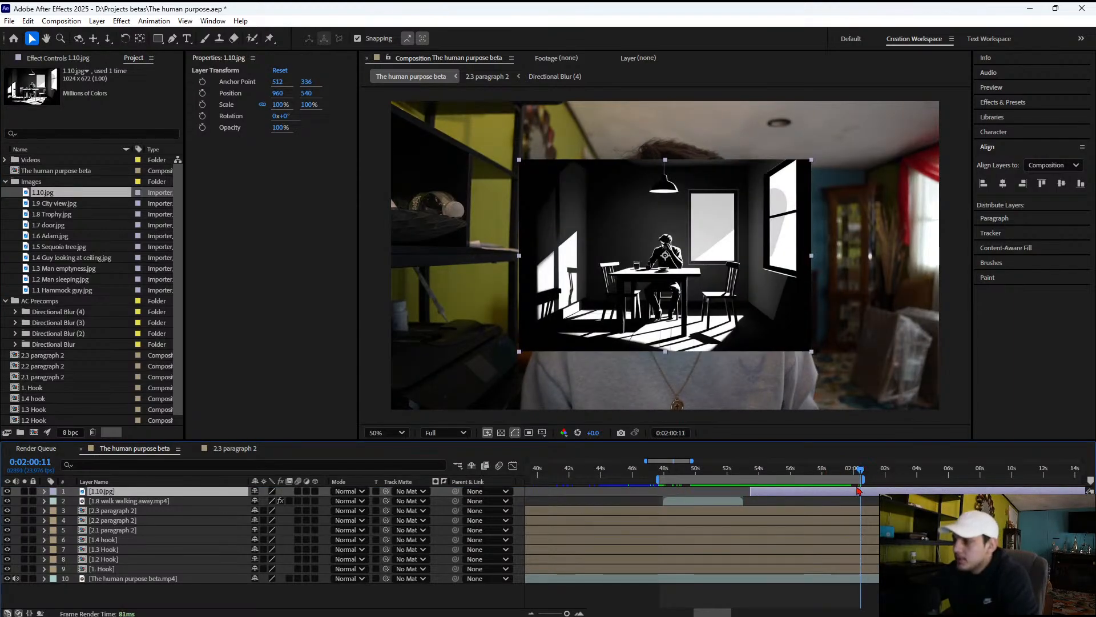
key(alt+])
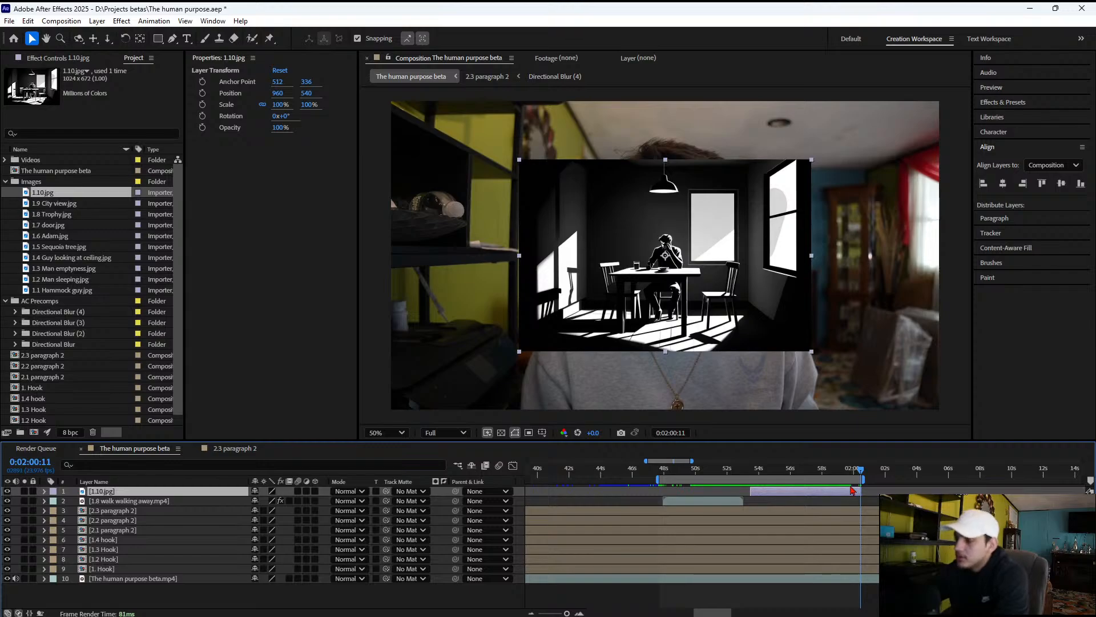
Preview the transition with the work area starting shortly before it, and shift 1.10.jpg to begin directly after the walking clip
drag(860, 471, 706, 483)
key(space)
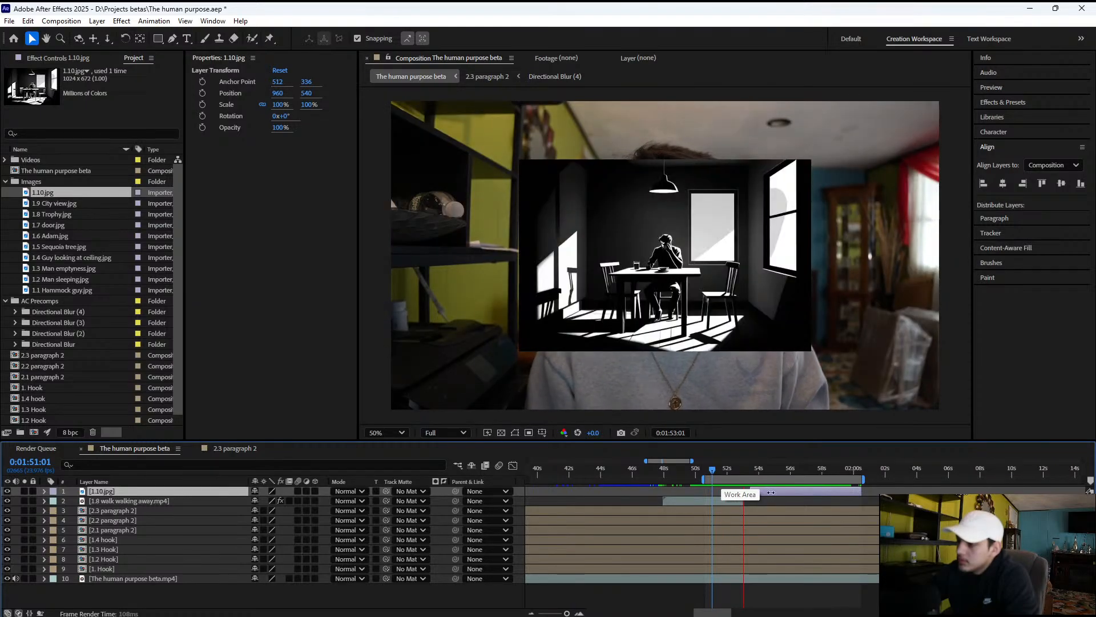
key(space)
drag(780, 493, 773, 493)
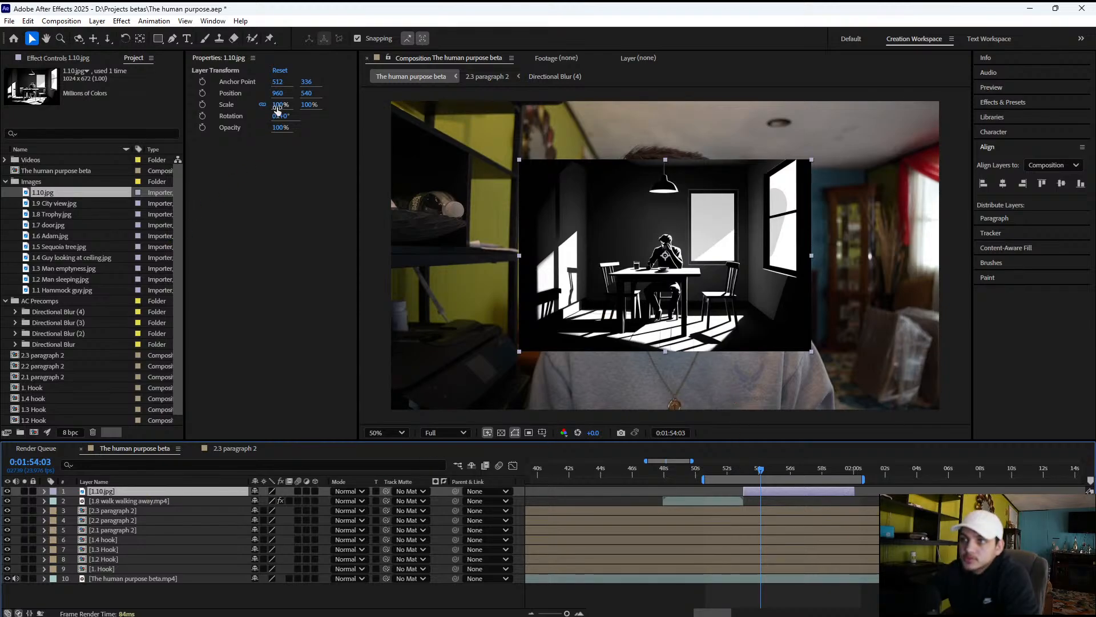
Unlink the scale proportions of 1.10.jpg and scale it to 191% by 168% to fill the frame
drag(280, 104, 322, 108)
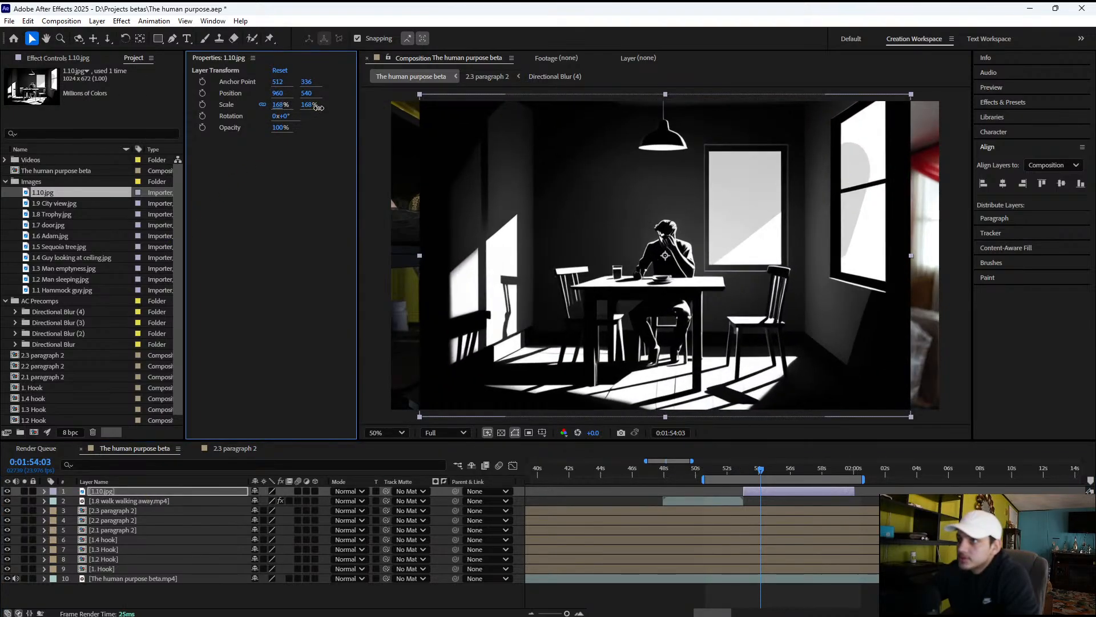
click(263, 104)
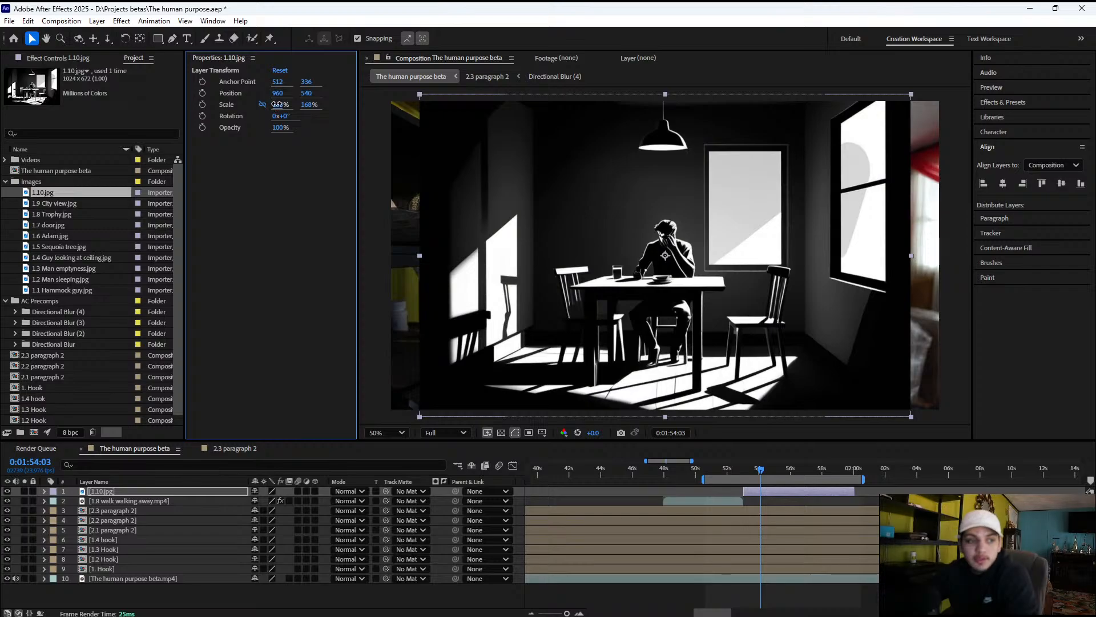
drag(279, 105, 289, 103)
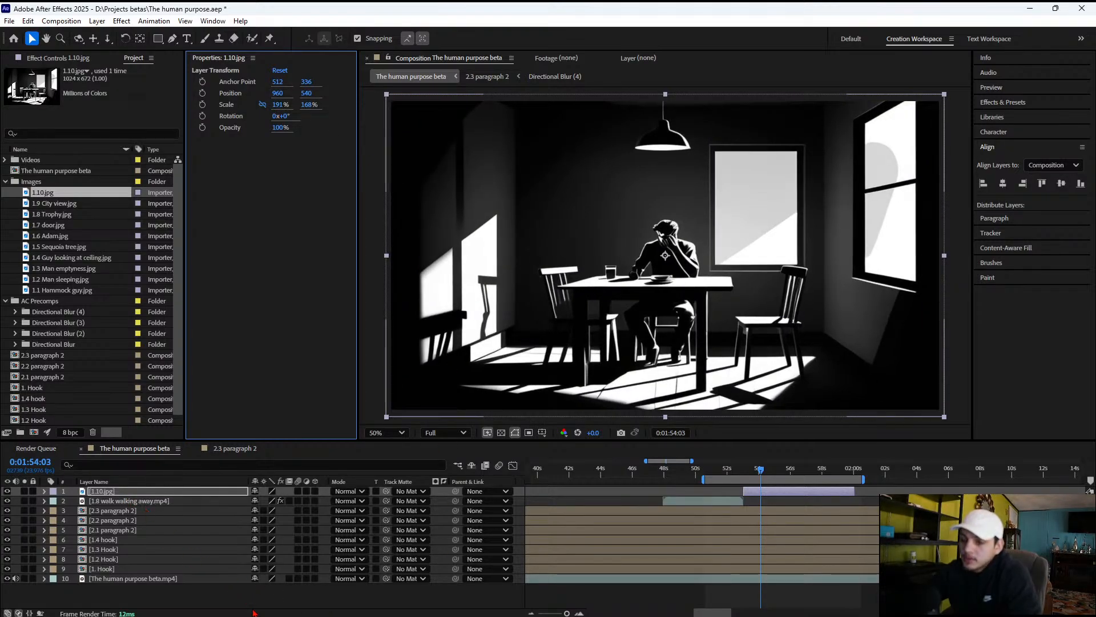
Paste the 4-Color Gradient effect onto the 1.10.jpg layer and show its effect settings
click(150, 495)
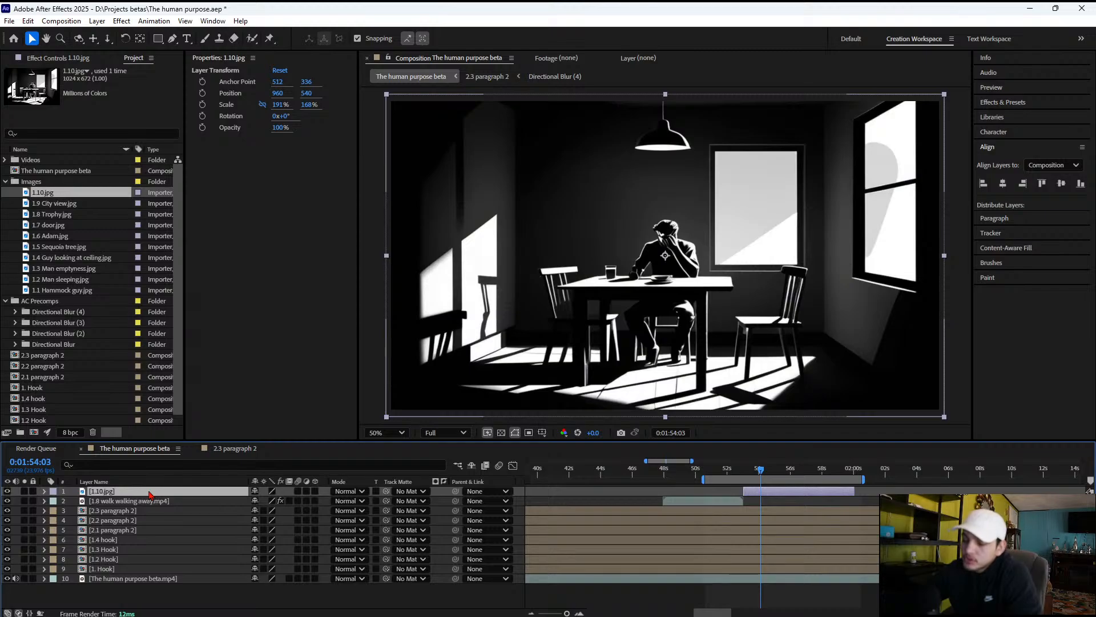
key(ctrl+v)
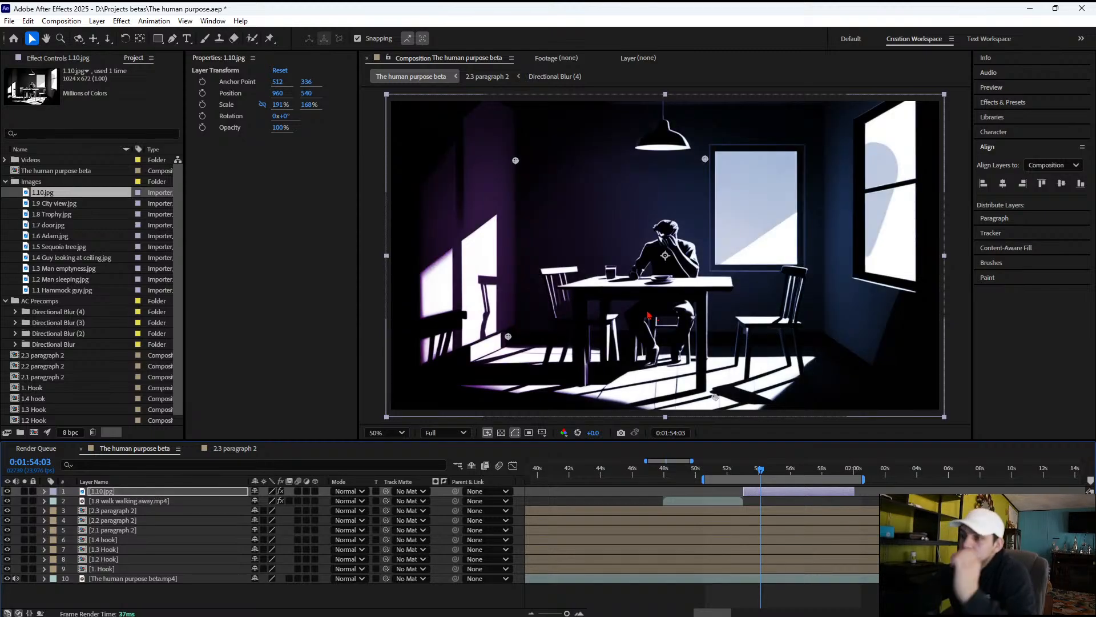
click(47, 59)
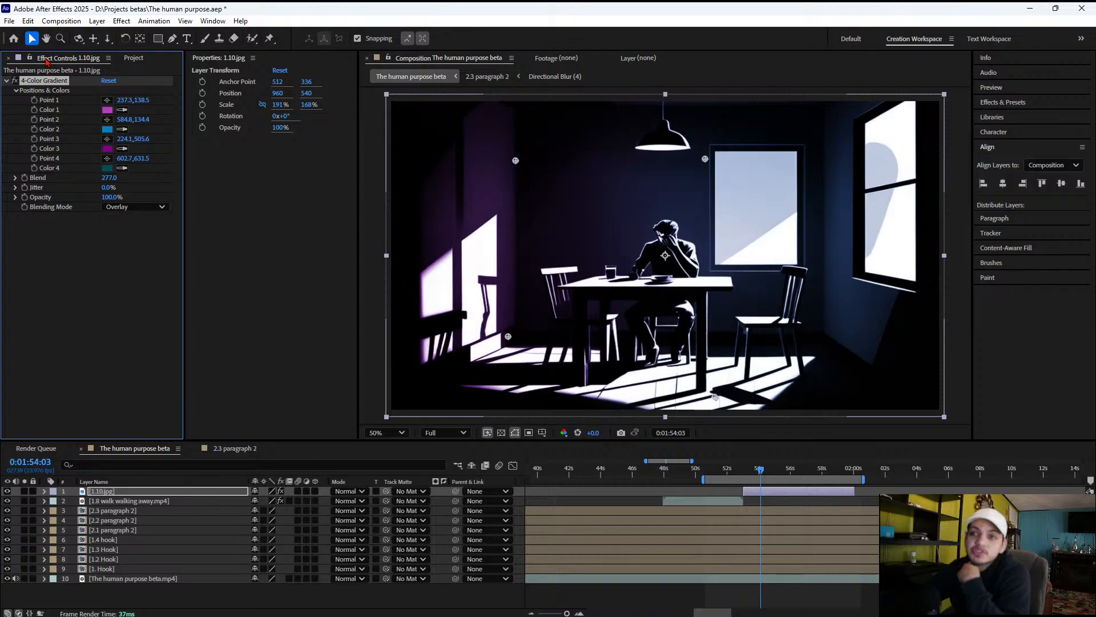
click(87, 215)
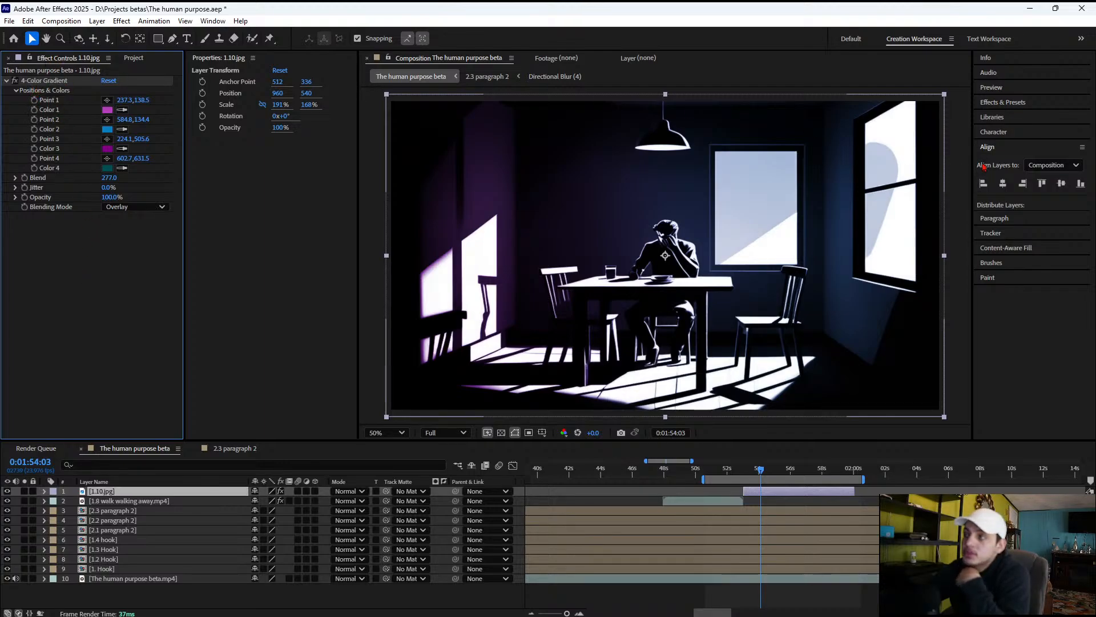
Show the list of available effects and presets, and save the project
click(1009, 102)
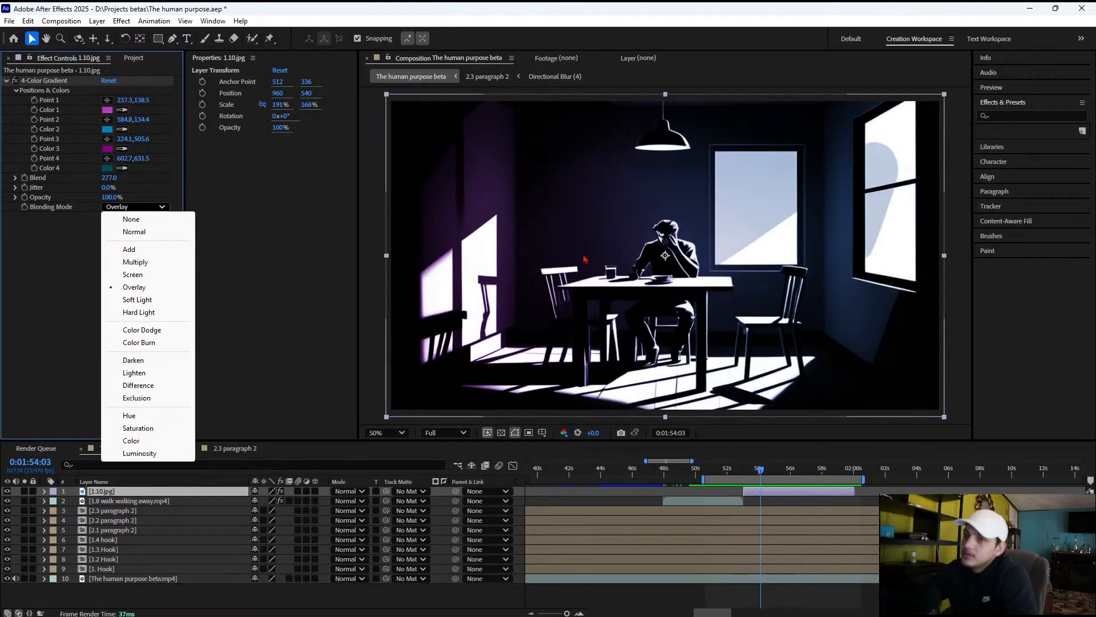
click(63, 288)
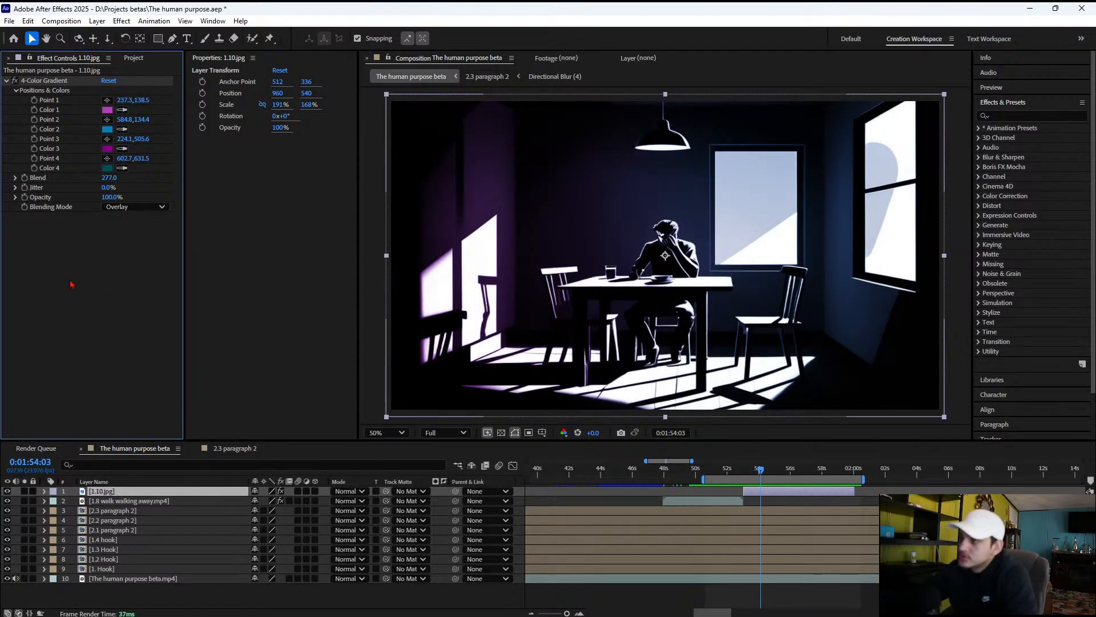
key(ctrl+s)
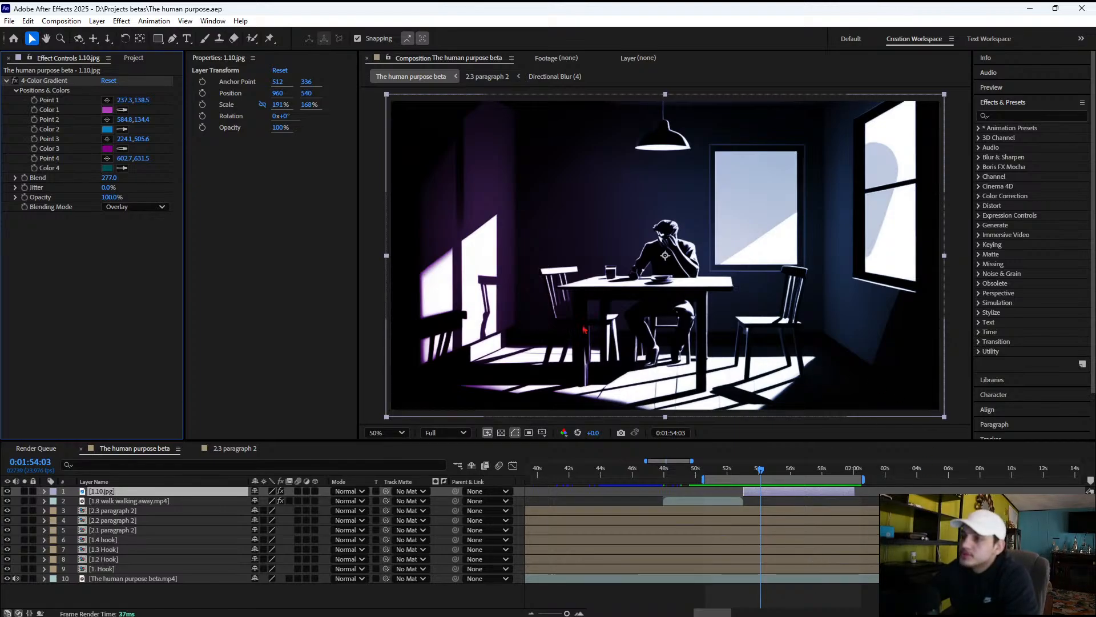
Compare the Screen, Multiply, Add, Hard Light and Soft Light blending modes for the 4-Color Gradient on 1.10.jpg, and restore Overlay
click(106, 208)
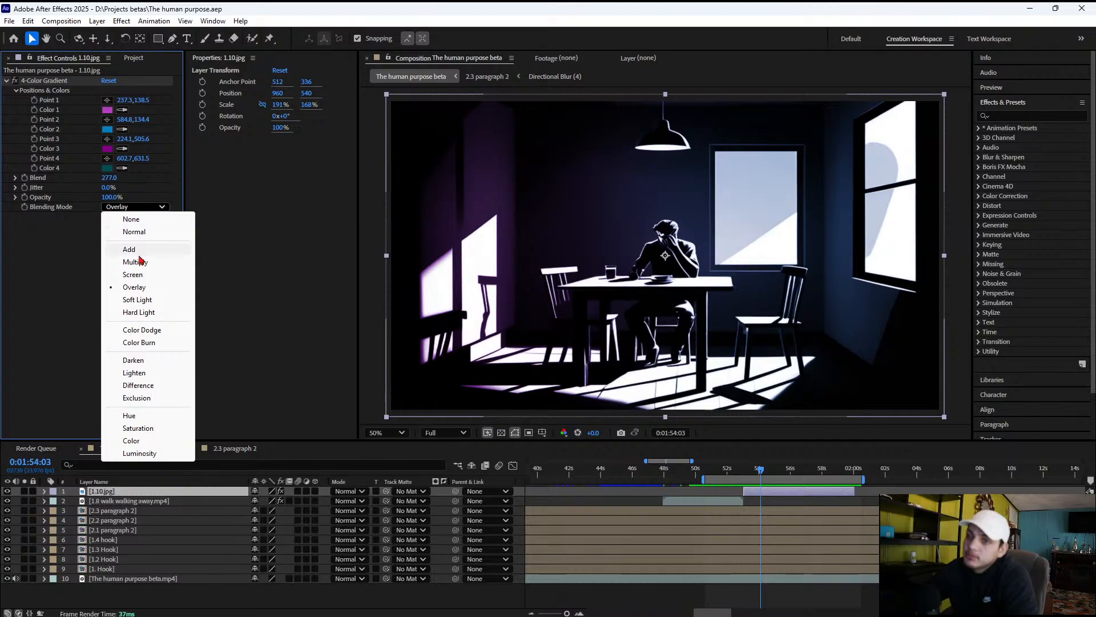
click(132, 274)
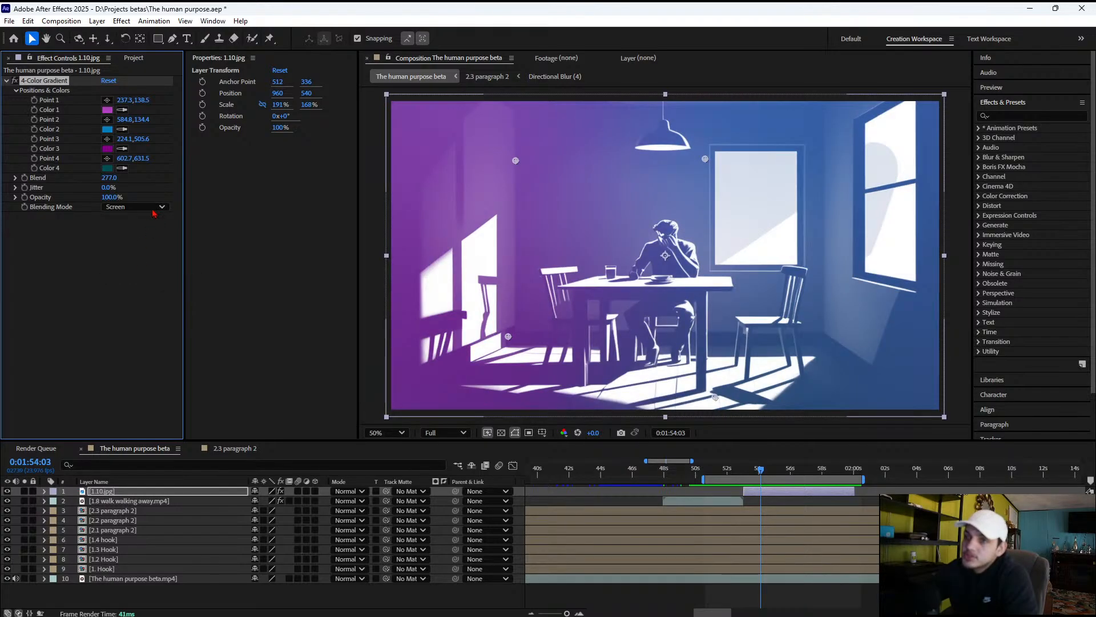
click(153, 211)
click(155, 260)
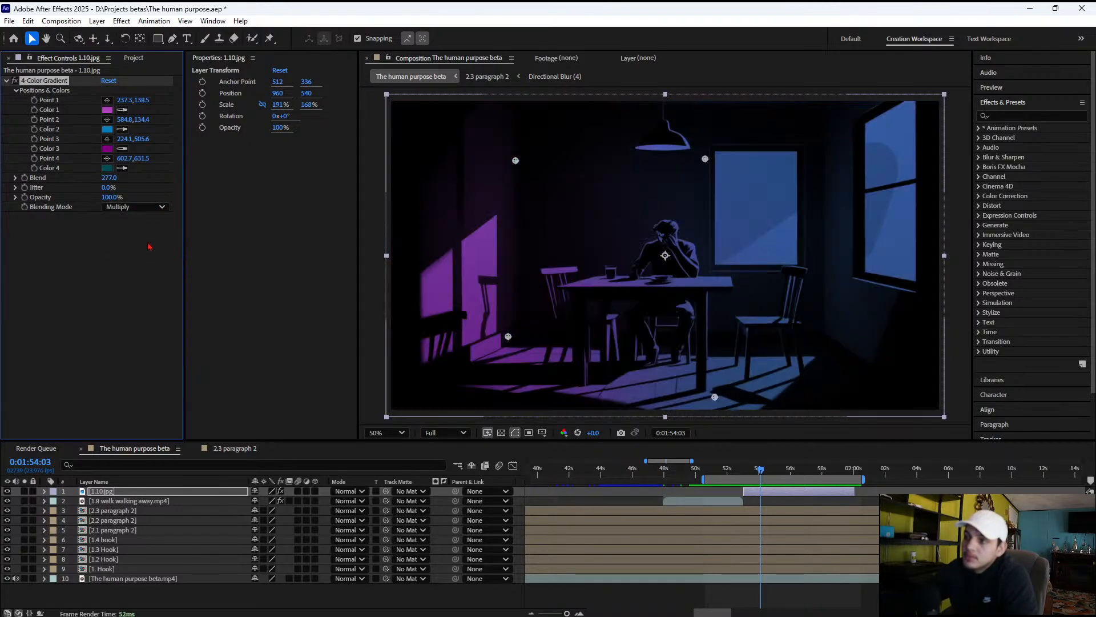
click(151, 208)
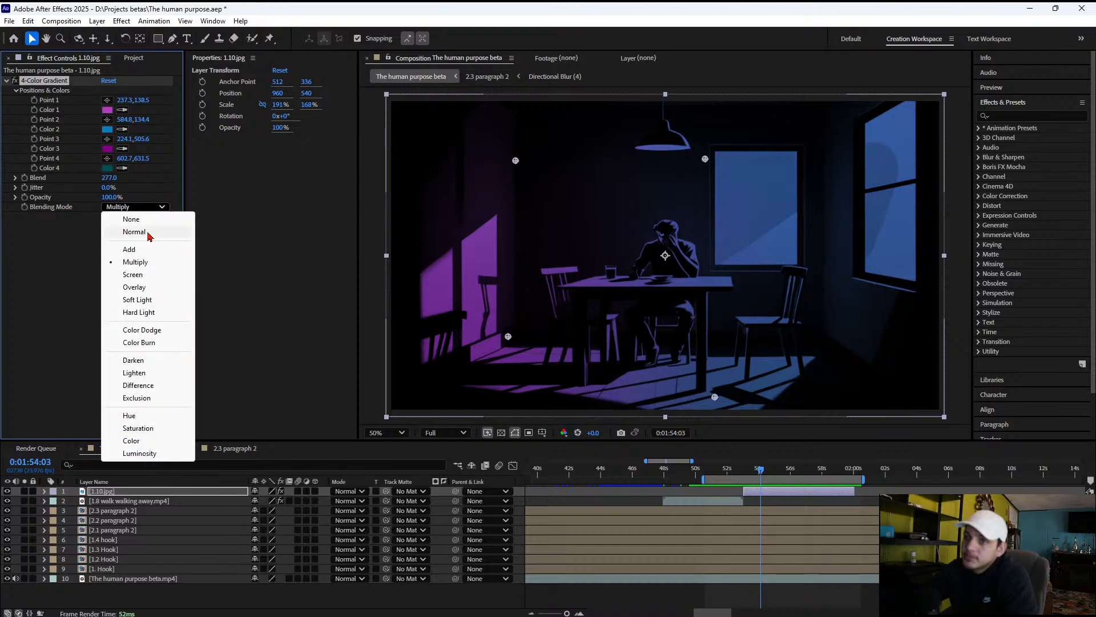
click(146, 250)
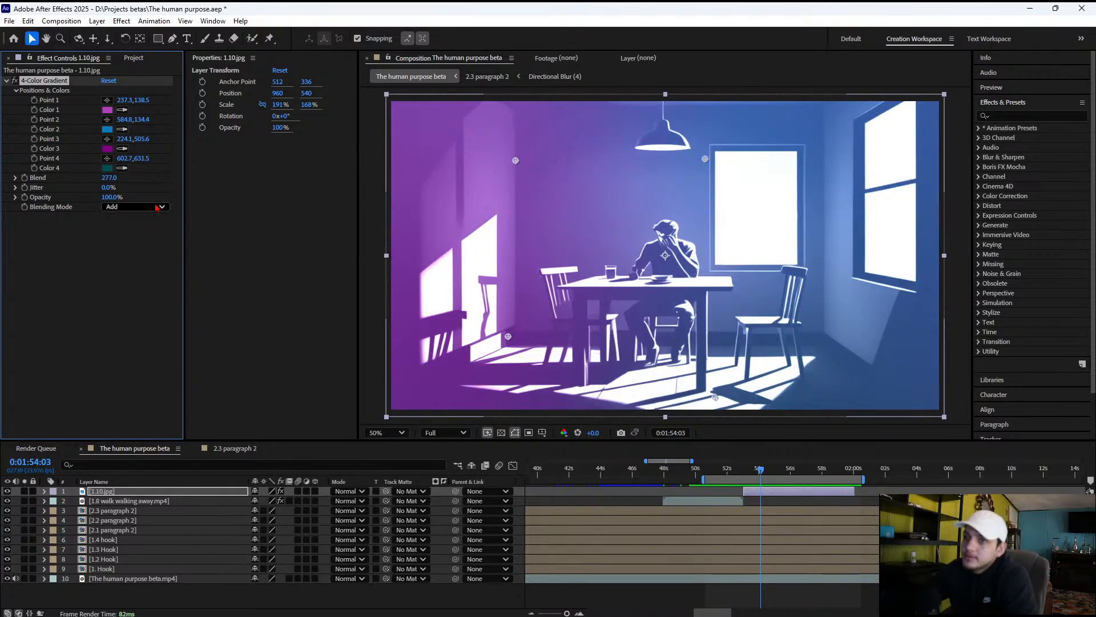
click(156, 208)
click(153, 312)
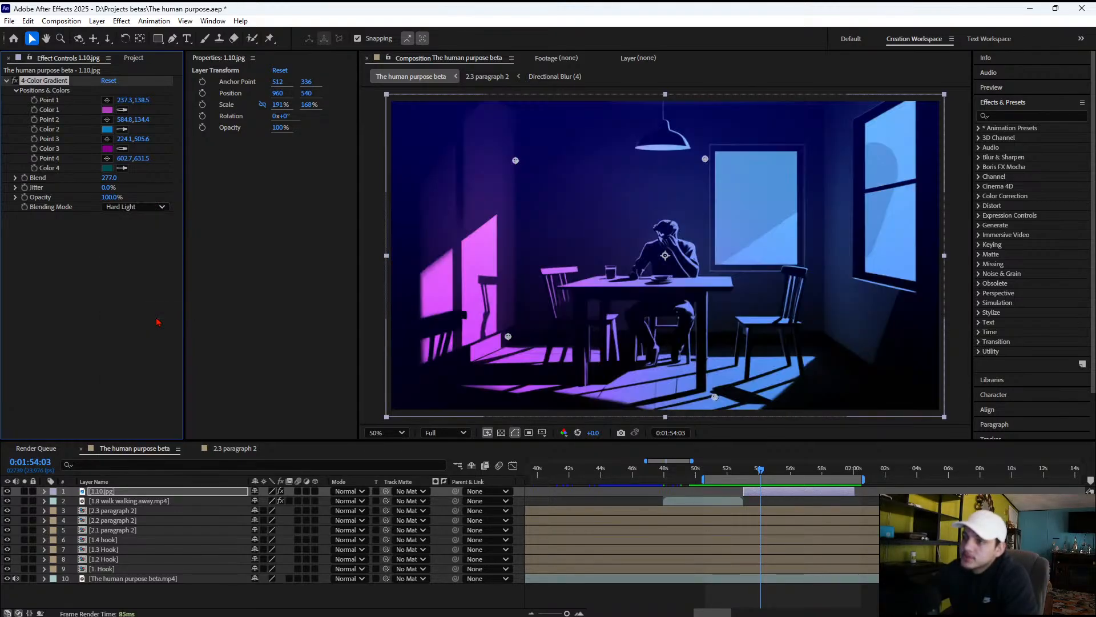
click(164, 209)
click(157, 302)
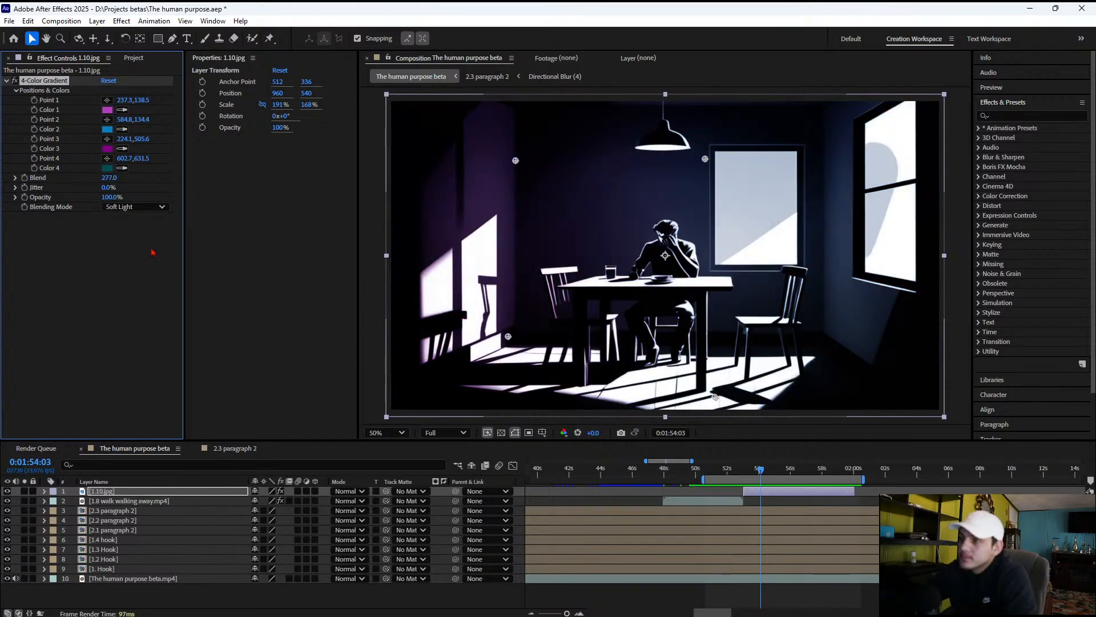
click(158, 209)
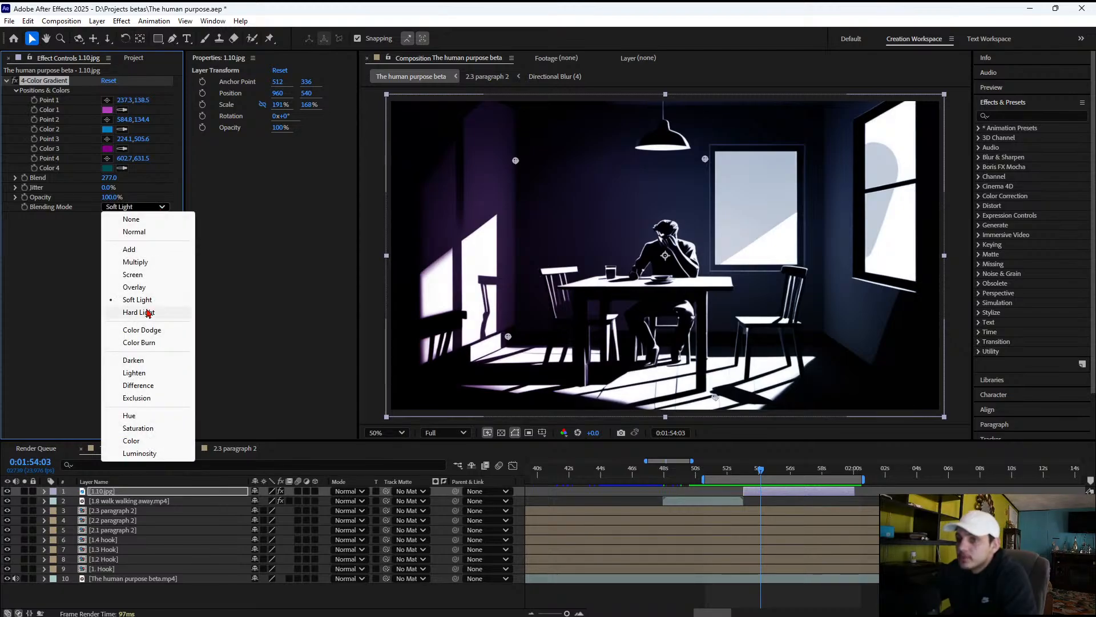
click(154, 294)
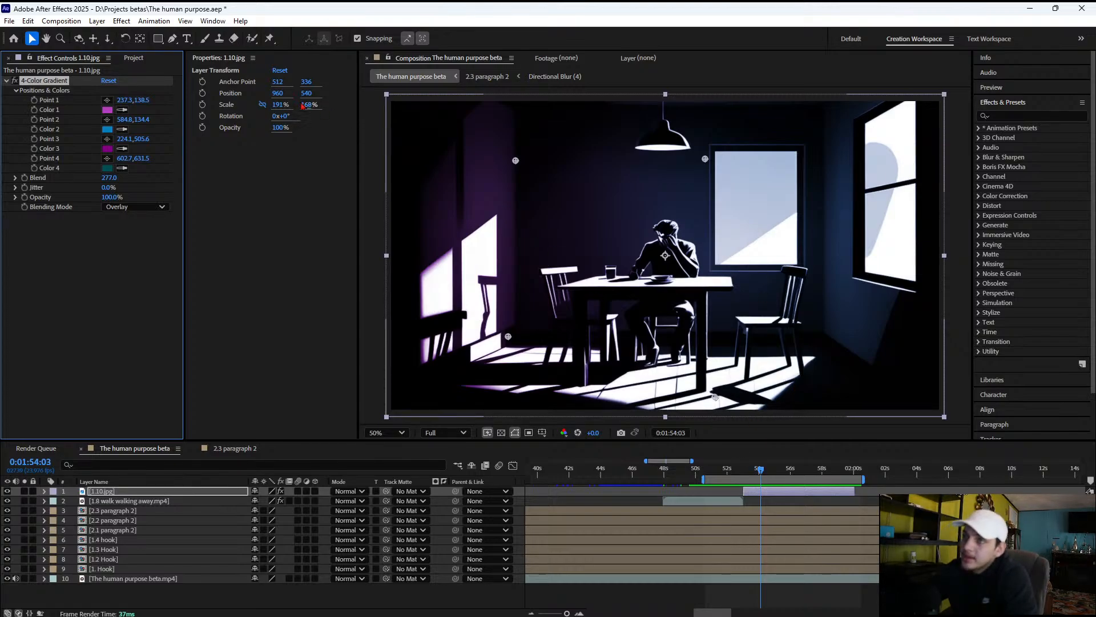
Show Animation Composer 3 and add the Directional Blur transition from Filmmaker's Transitions to the composition
click(223, 21)
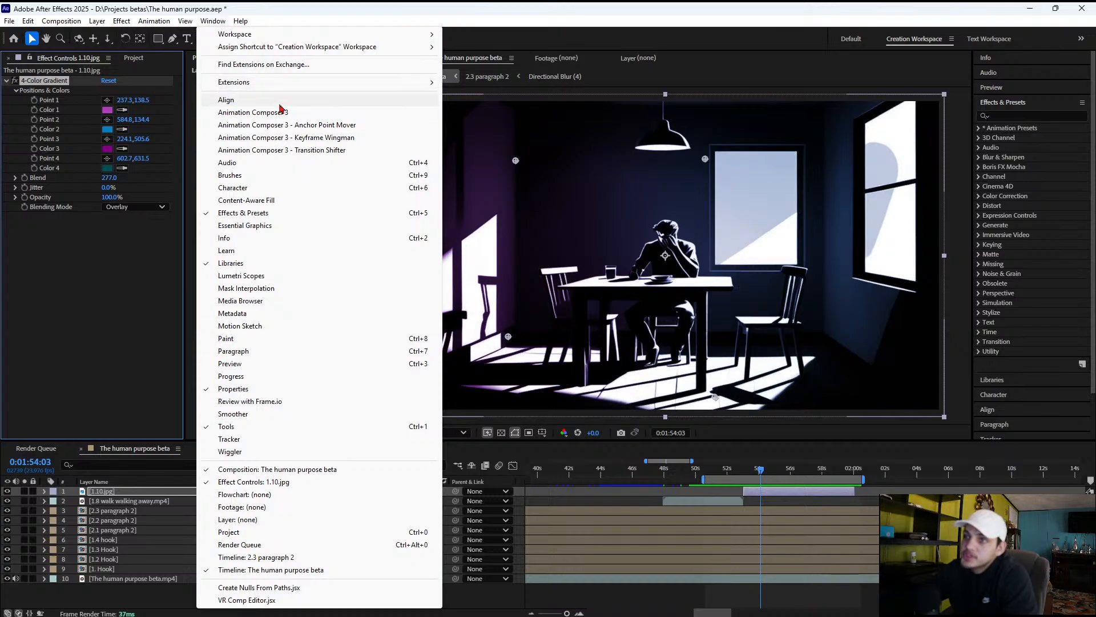
click(269, 113)
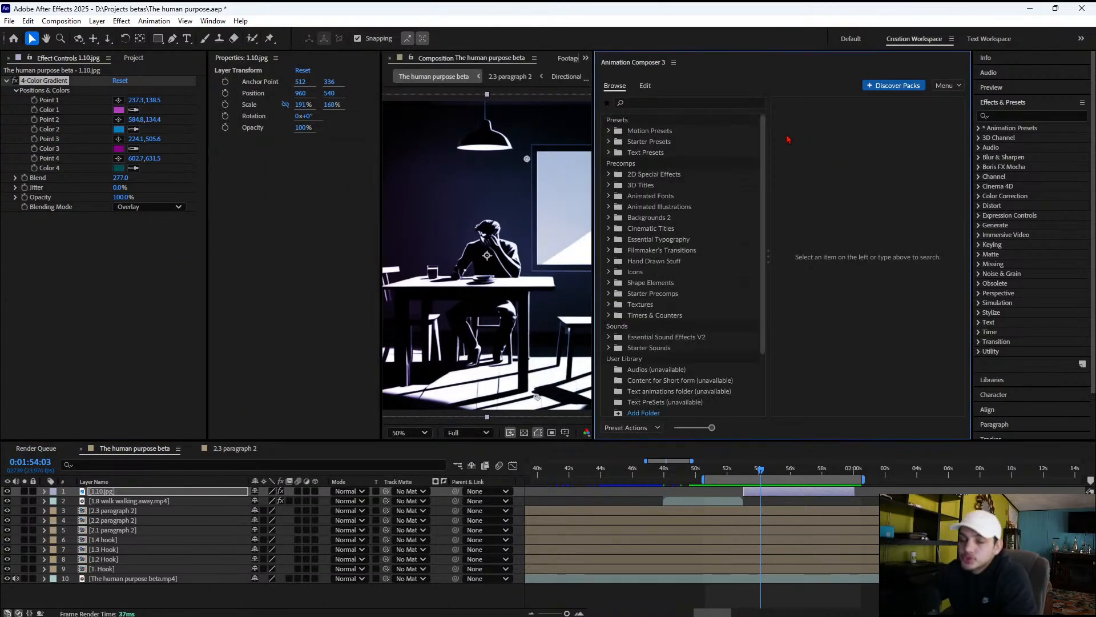
click(635, 153)
click(650, 132)
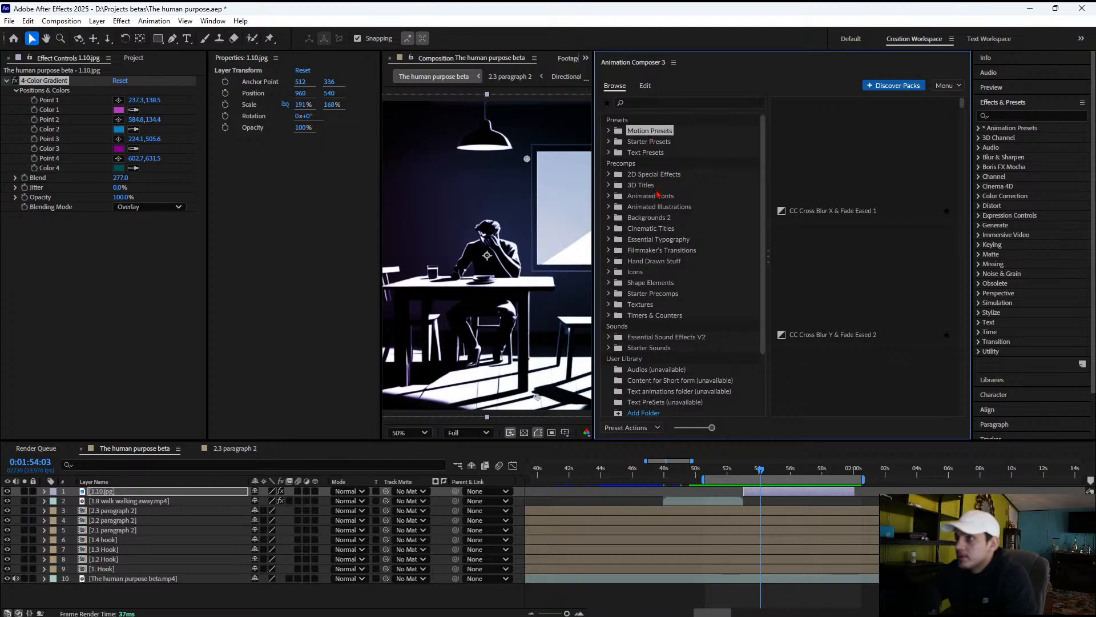
click(667, 251)
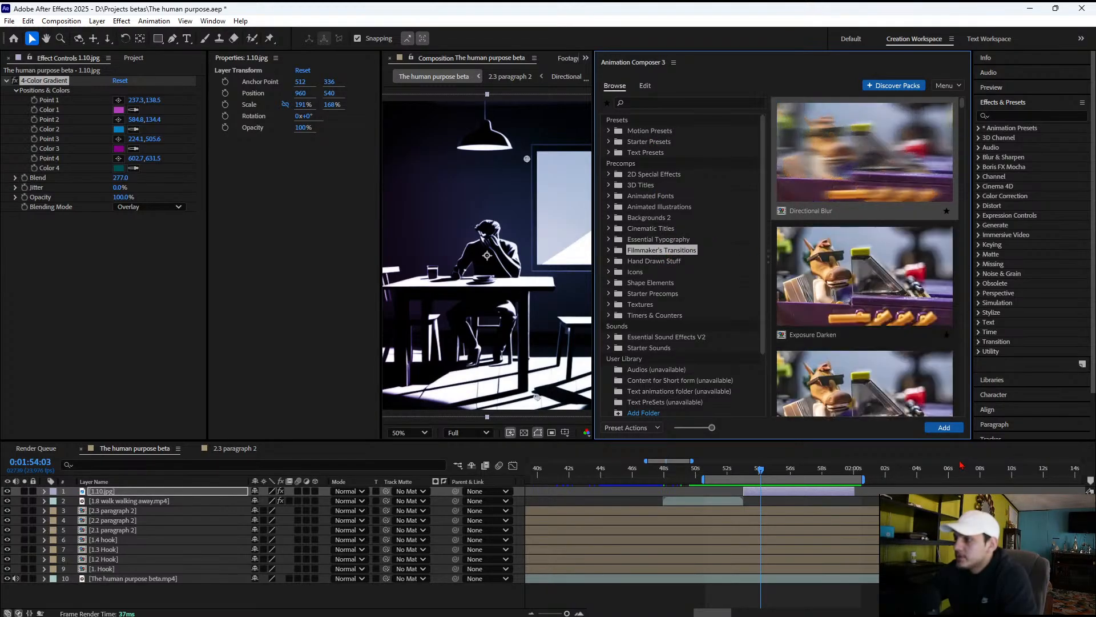
click(945, 429)
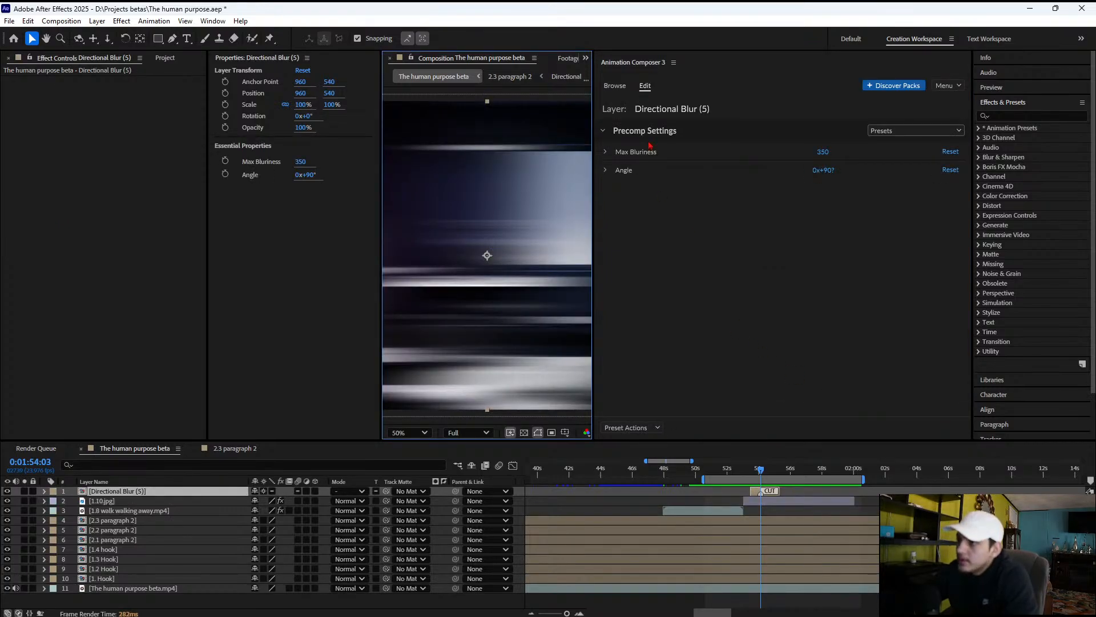
Align the cut marker of the new Directional Blur layer with the start of 1.10.jpg, and close Animation Composer 3
drag(771, 494, 729, 452)
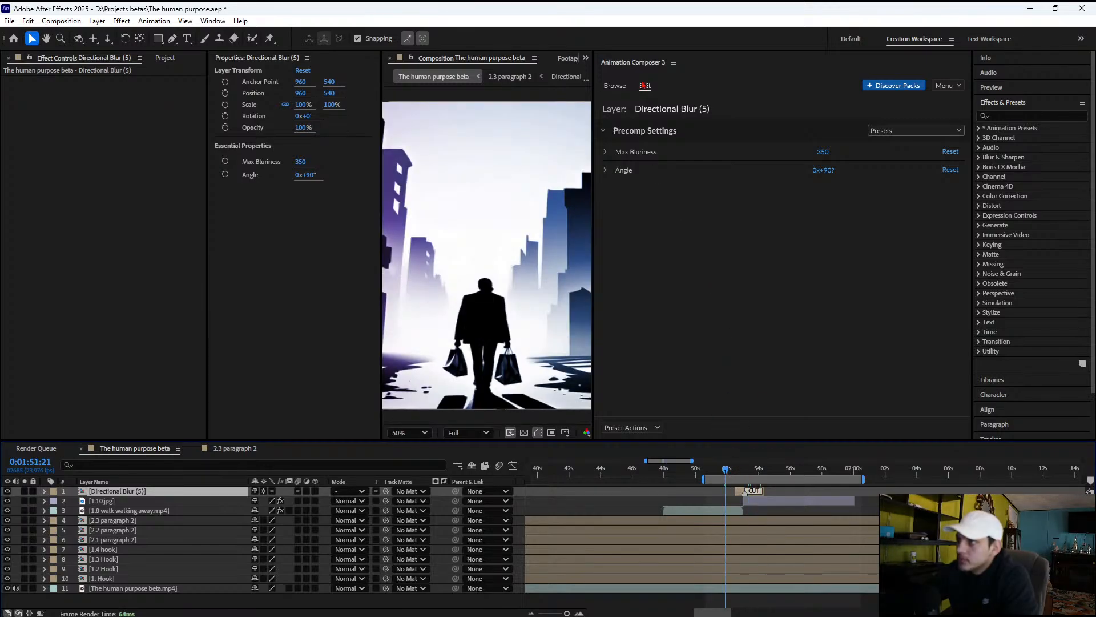
click(669, 65)
click(674, 62)
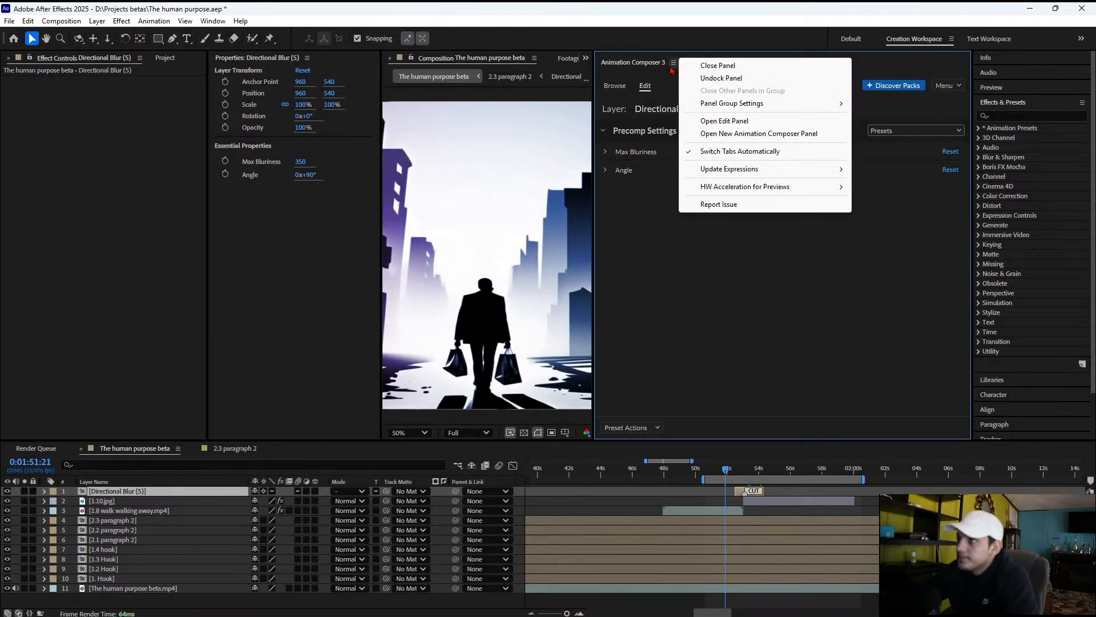
click(720, 65)
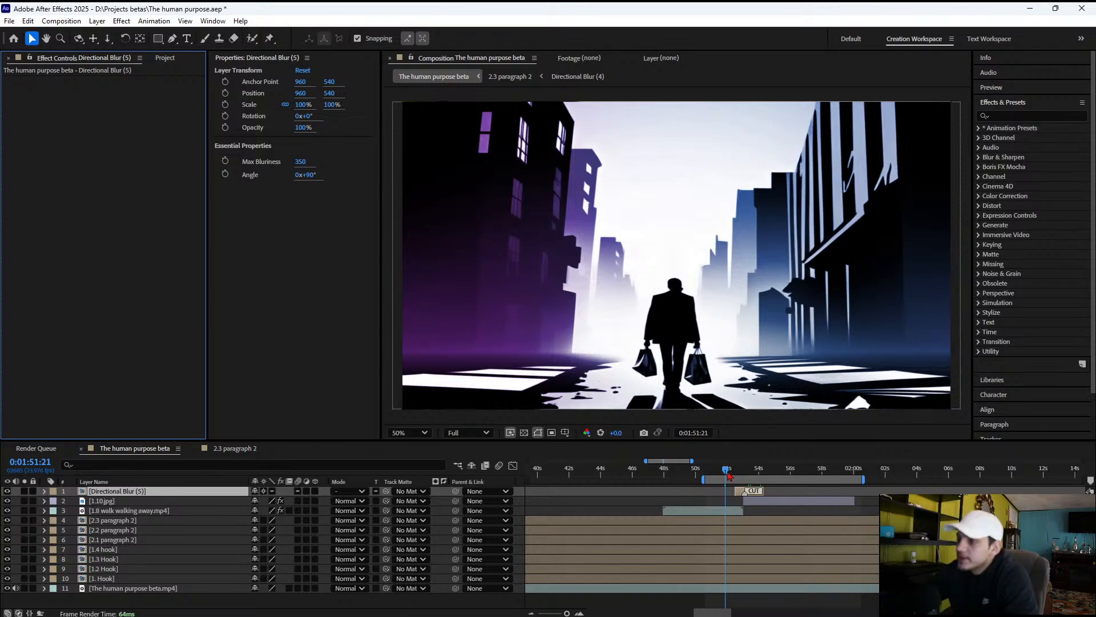
Preview the blur transition into 1.10.jpg and examine the seated man at the table up close
drag(726, 471, 780, 467)
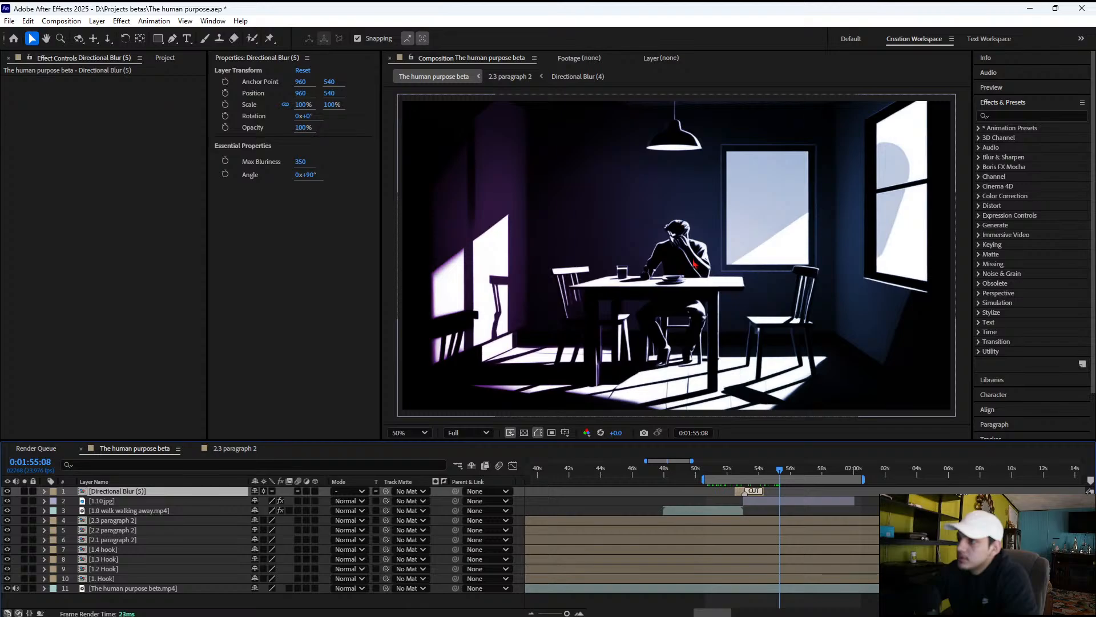
scroll(687, 258, up, 2)
scroll(689, 245, up, 2)
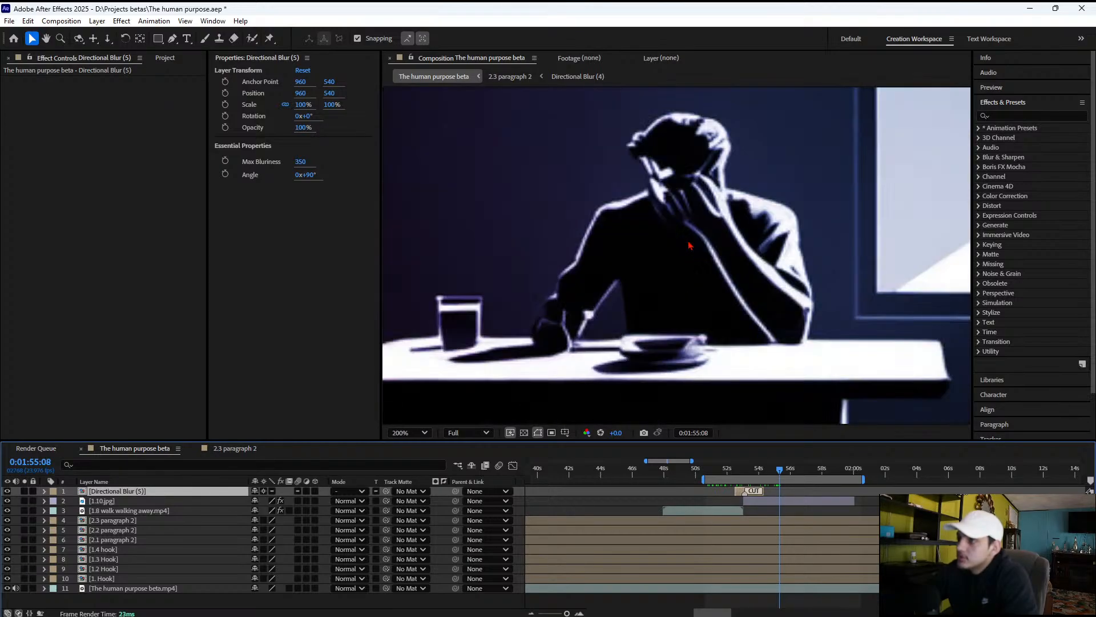
scroll(689, 246, down, 6)
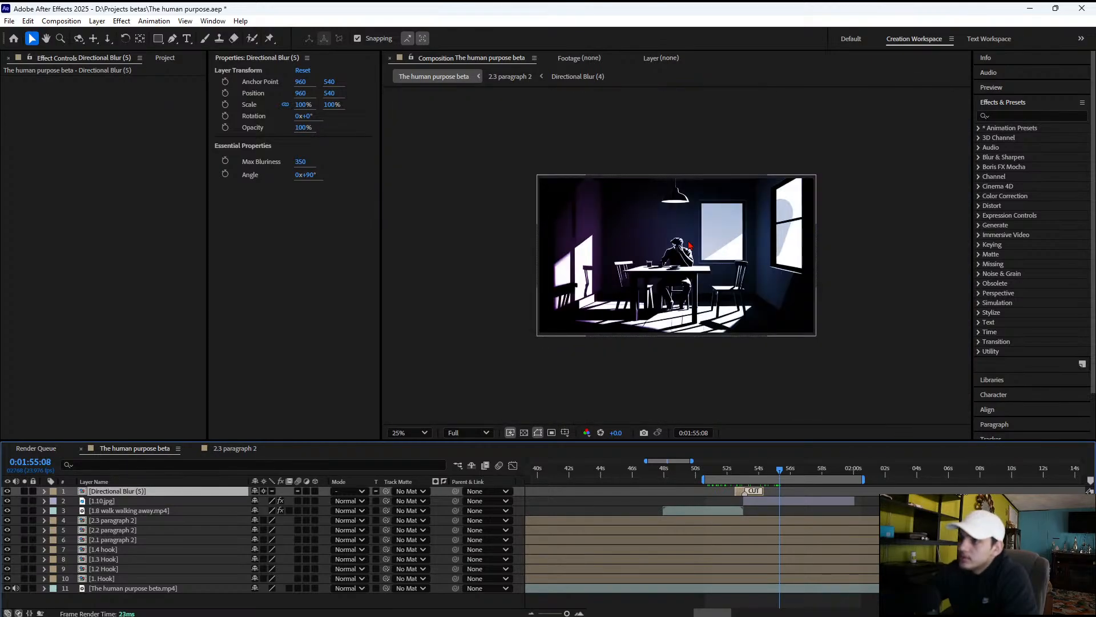
scroll(689, 246, up, 1)
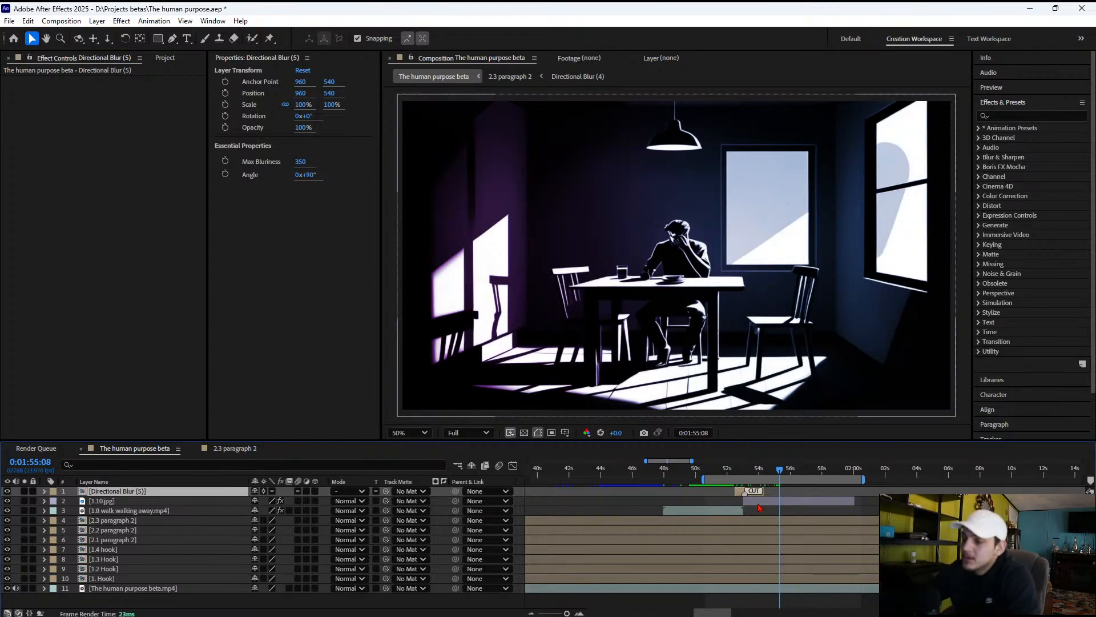
Add Scale keyframes to 1.10.jpg at 0:01:53:19 and 0:02:00:00, and link its scale proportions
click(759, 502)
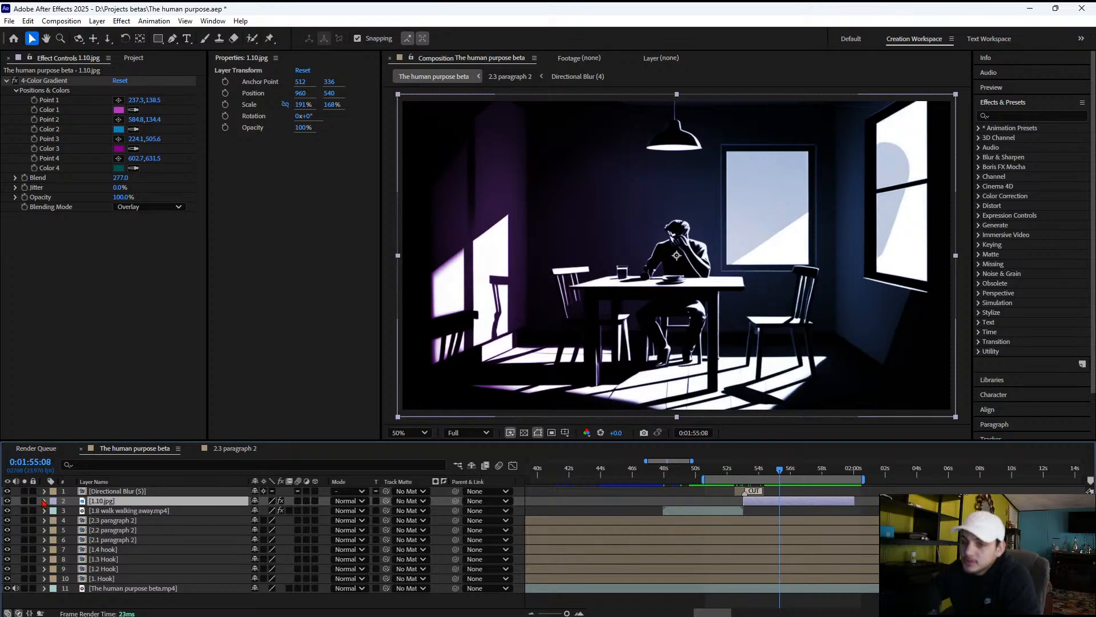
click(45, 500)
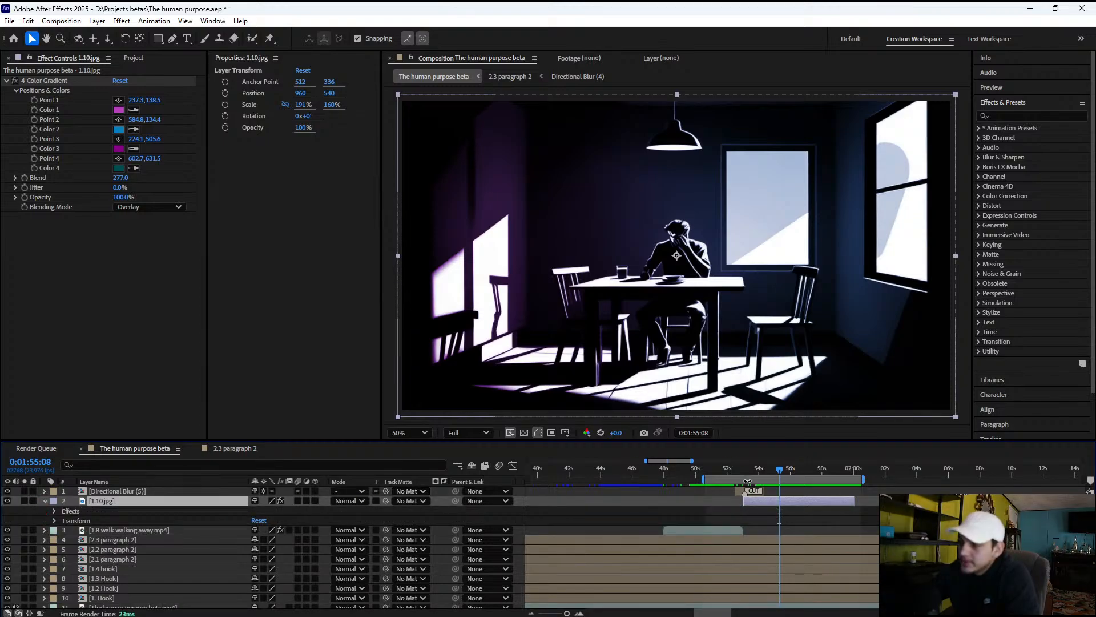
click(750, 476)
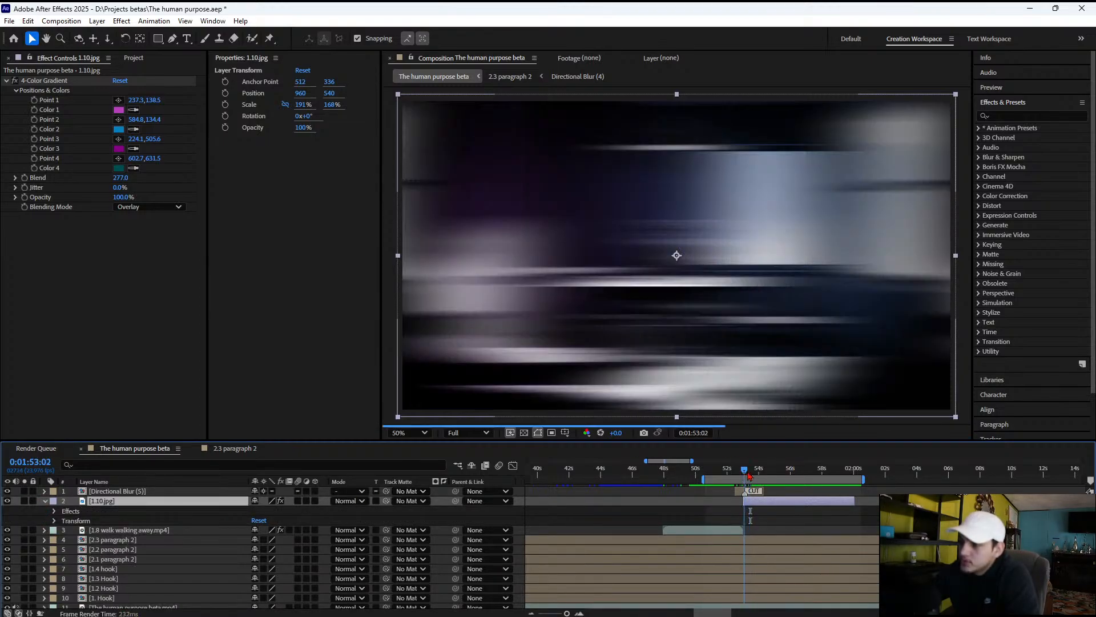
click(54, 520)
drag(749, 476, 755, 476)
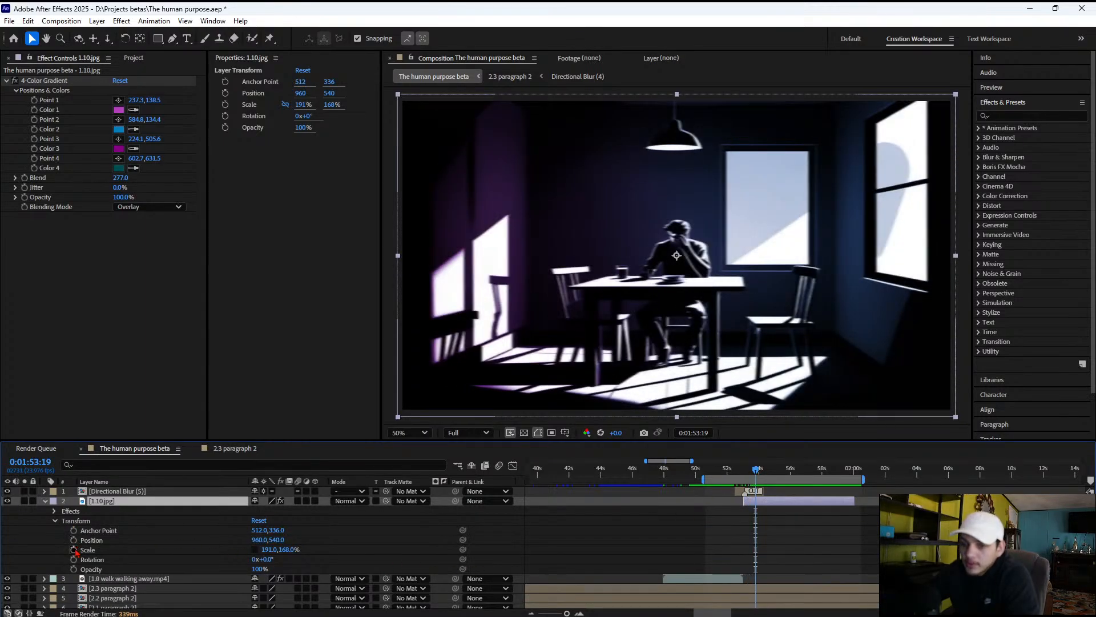
click(74, 550)
click(859, 472)
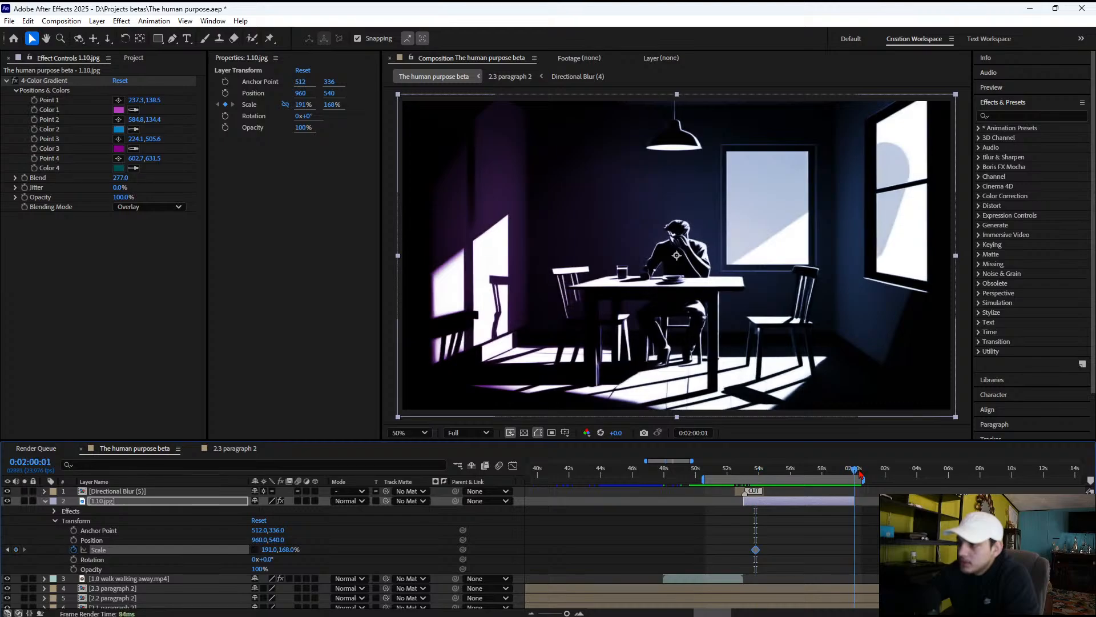
drag(860, 474, 856, 472)
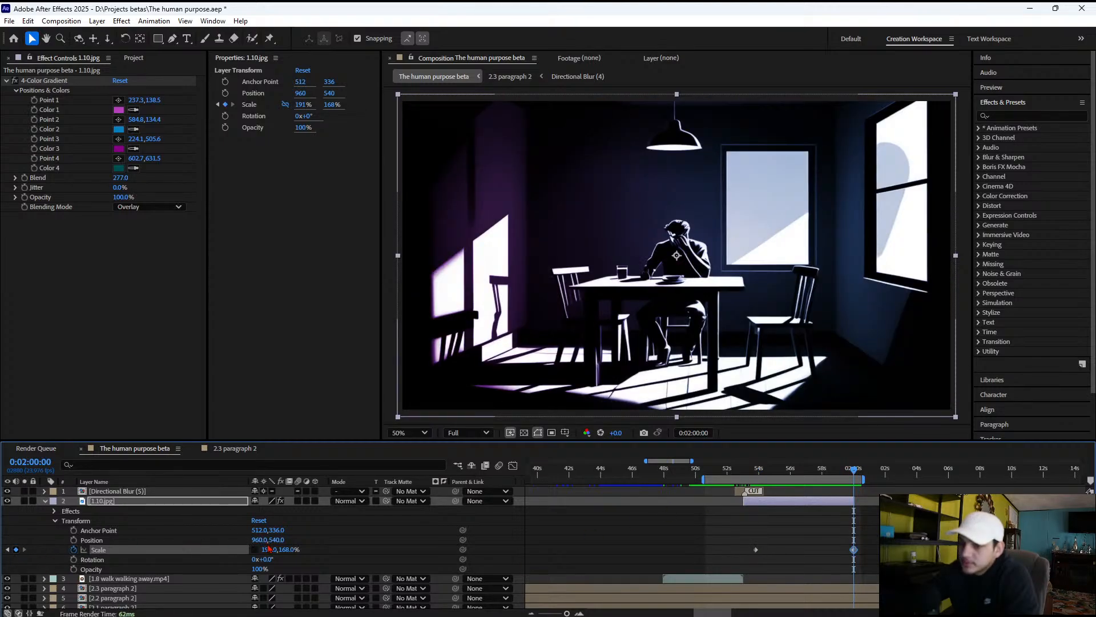
click(254, 549)
Play the 1.10.jpg section against the narration and trim the layer's end to 0:01:56:20
click(750, 472)
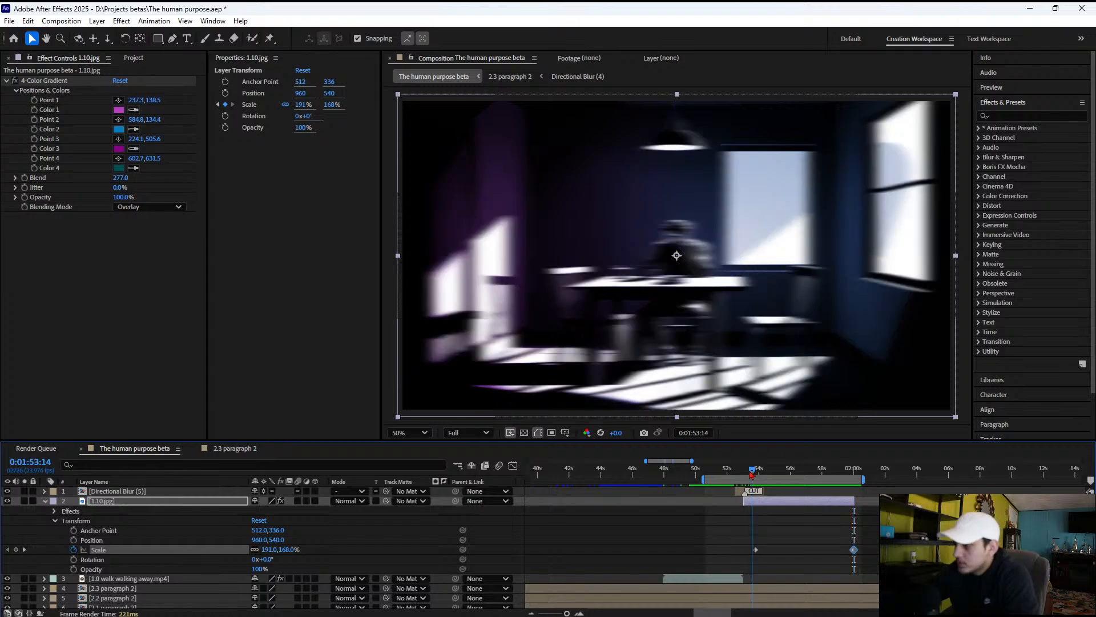
key(space)
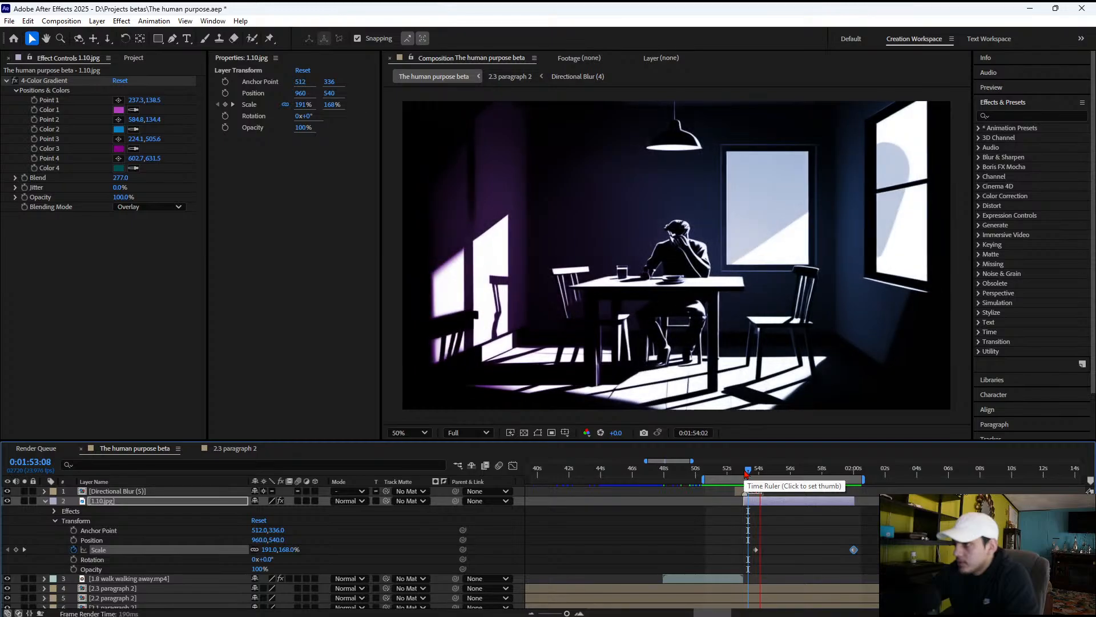
key(space)
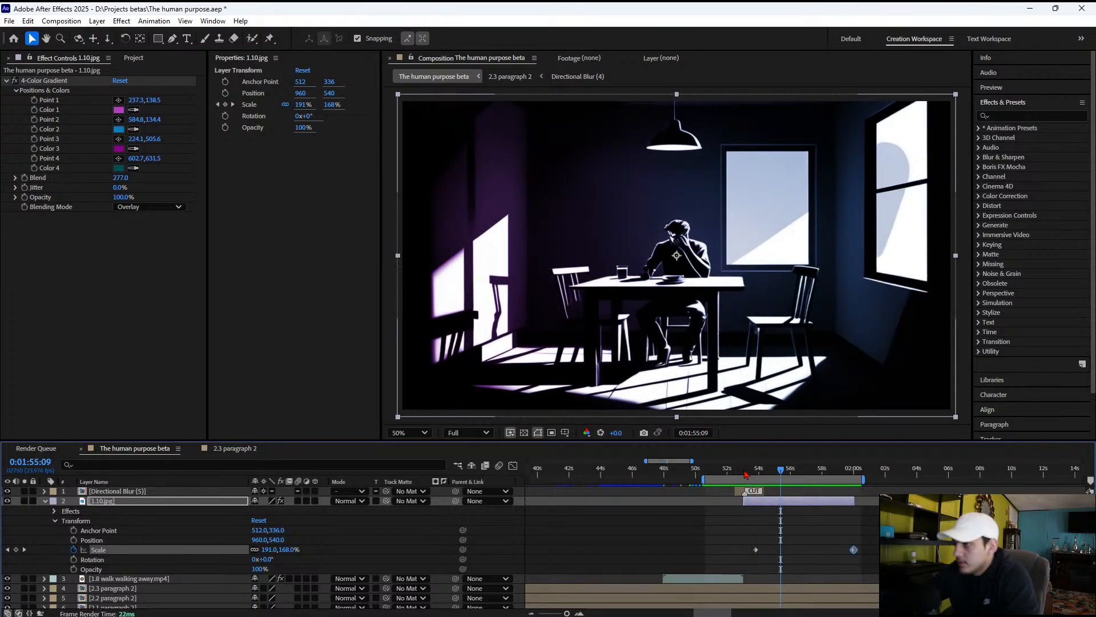
key(space)
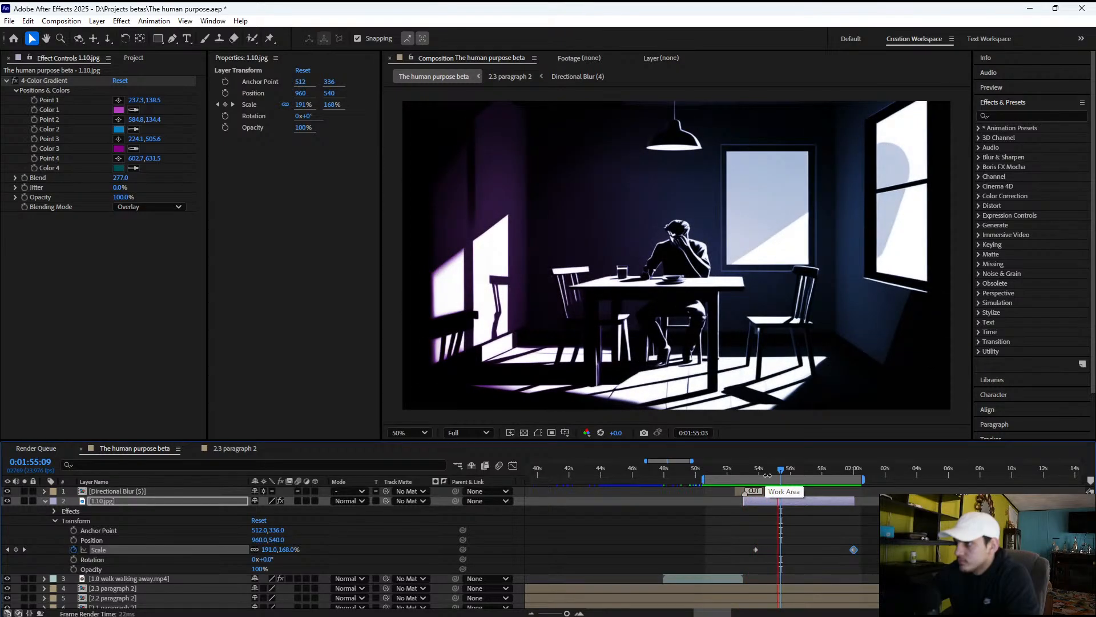
key(space)
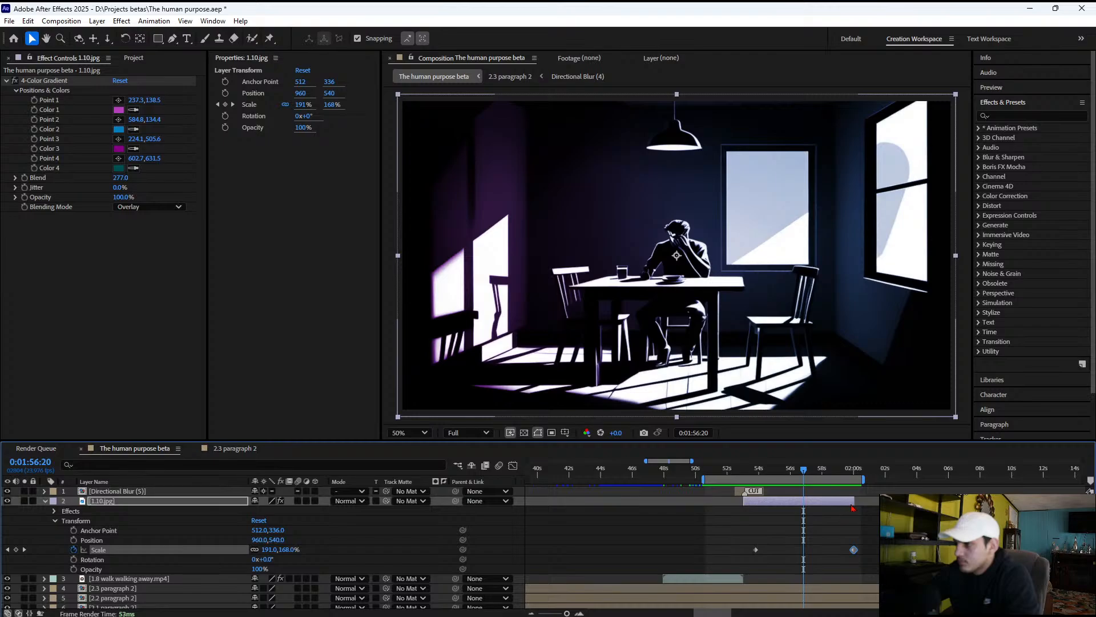
drag(853, 502, 805, 500)
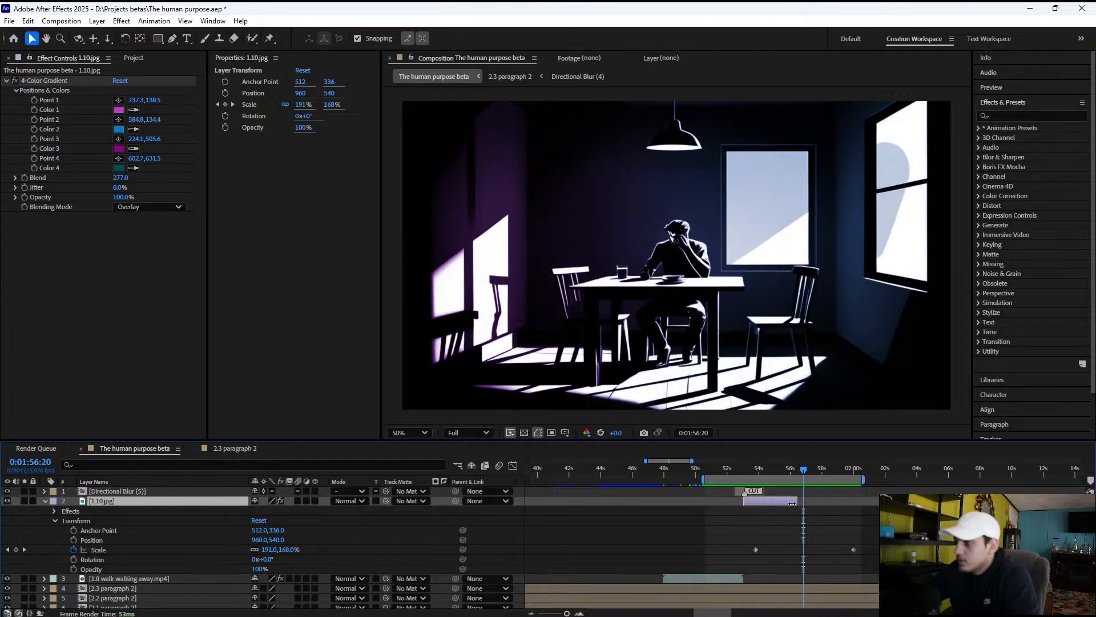
Move the closing Scale keyframe of 1.10.jpg to the layer's trimmed end at 0:01:56:19, and scrub through the clip
double_click(854, 549)
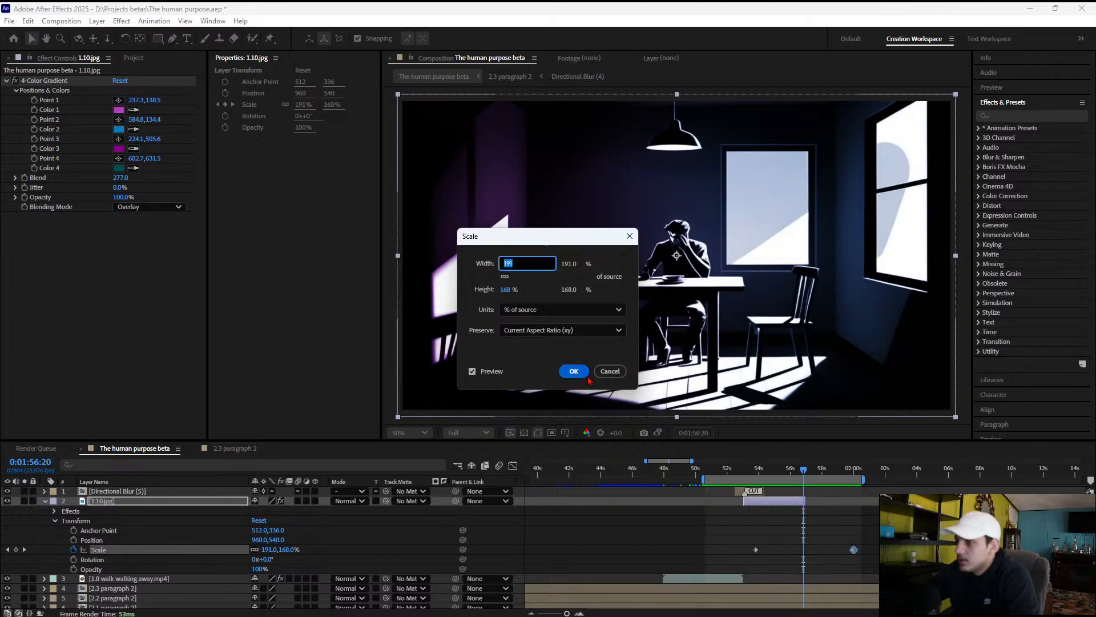
click(574, 371)
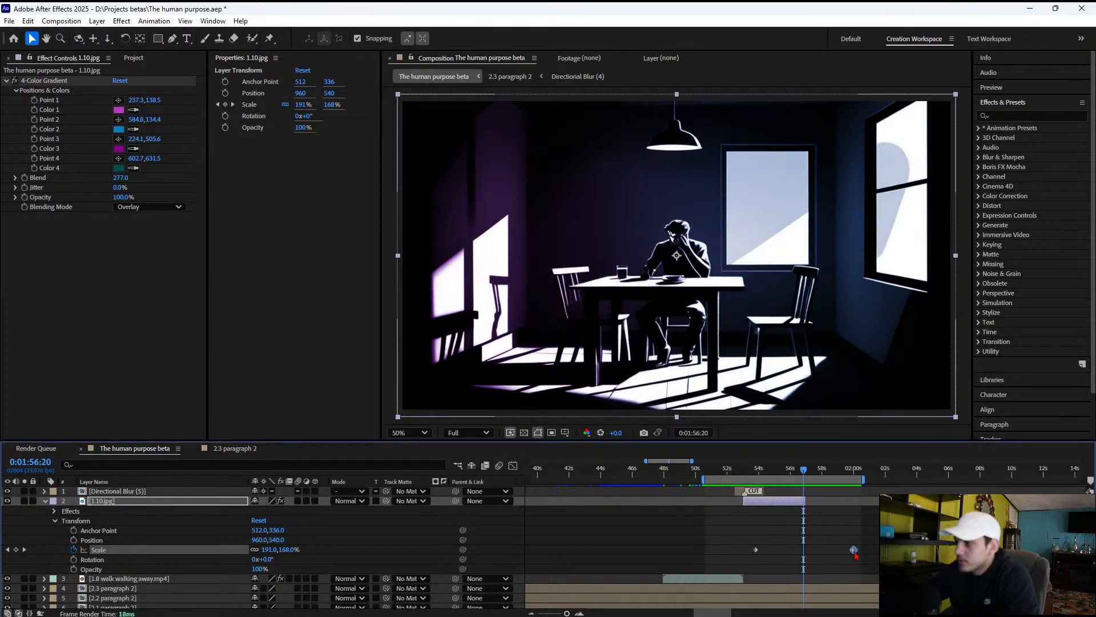
drag(855, 551, 804, 551)
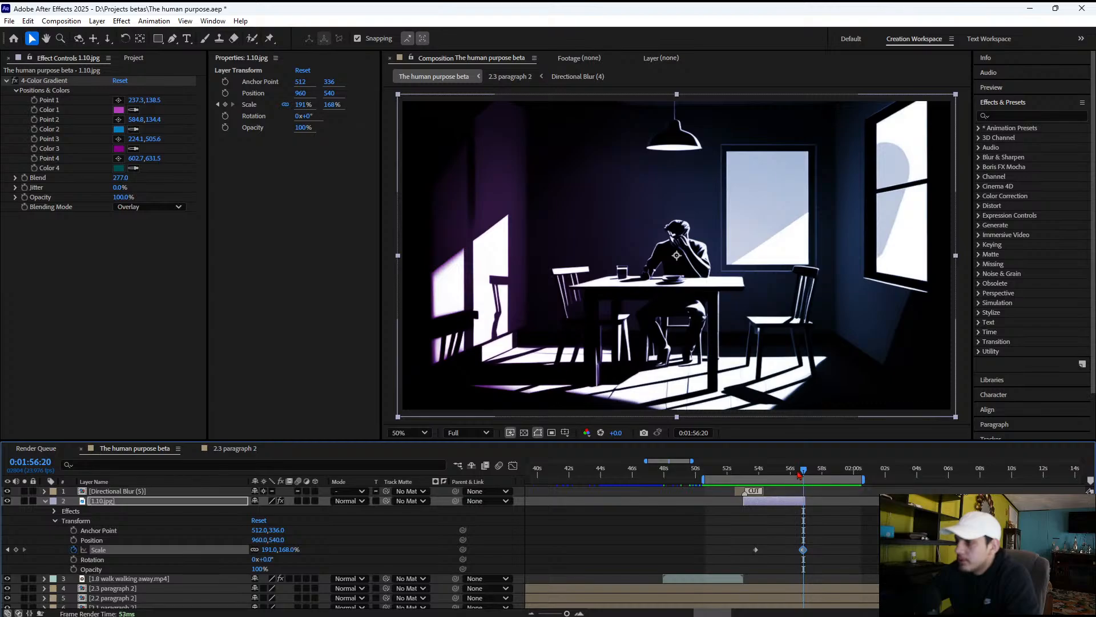
drag(799, 474, 765, 475)
drag(766, 475, 778, 471)
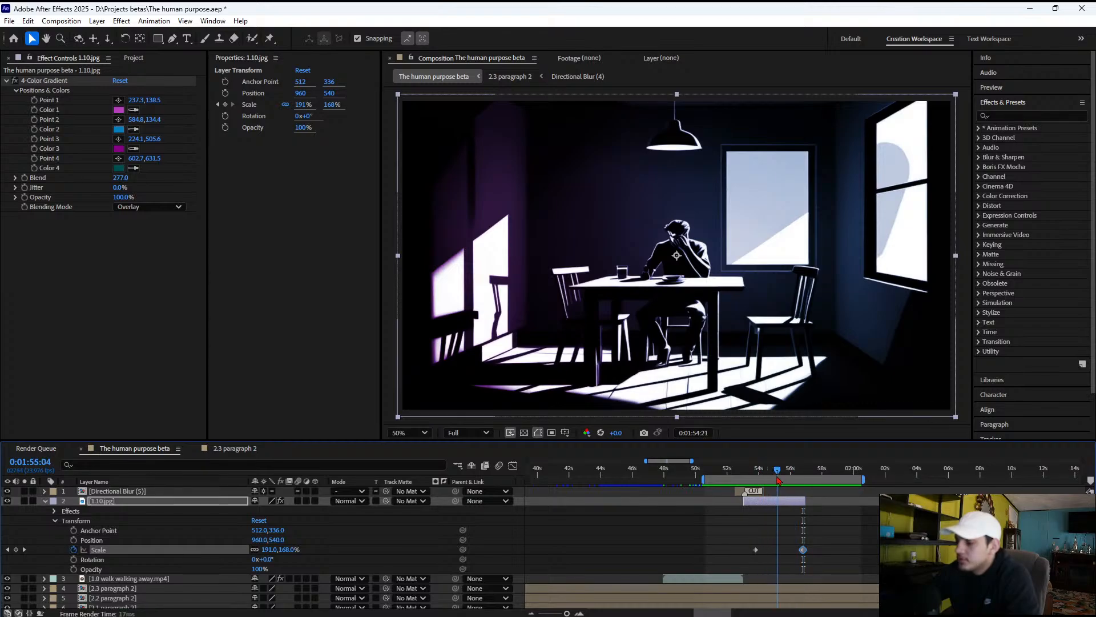
Set the 1.10.jpg Scale at the 0:01:56:19 keyframe to 208%, 183%, and preview the zoom
click(25, 550)
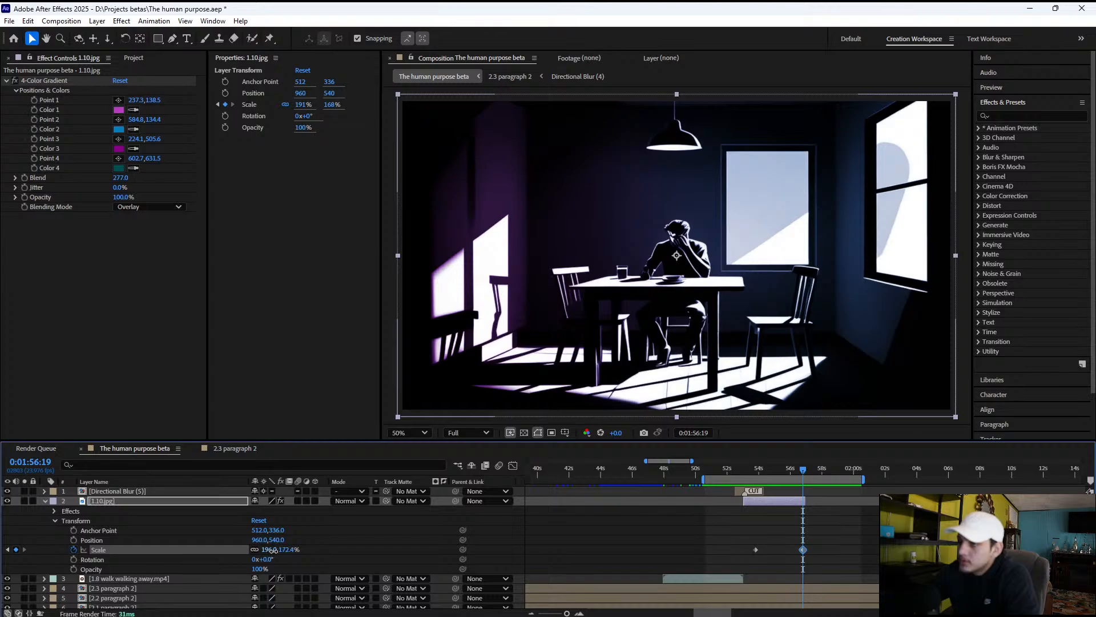
drag(272, 550, 281, 549)
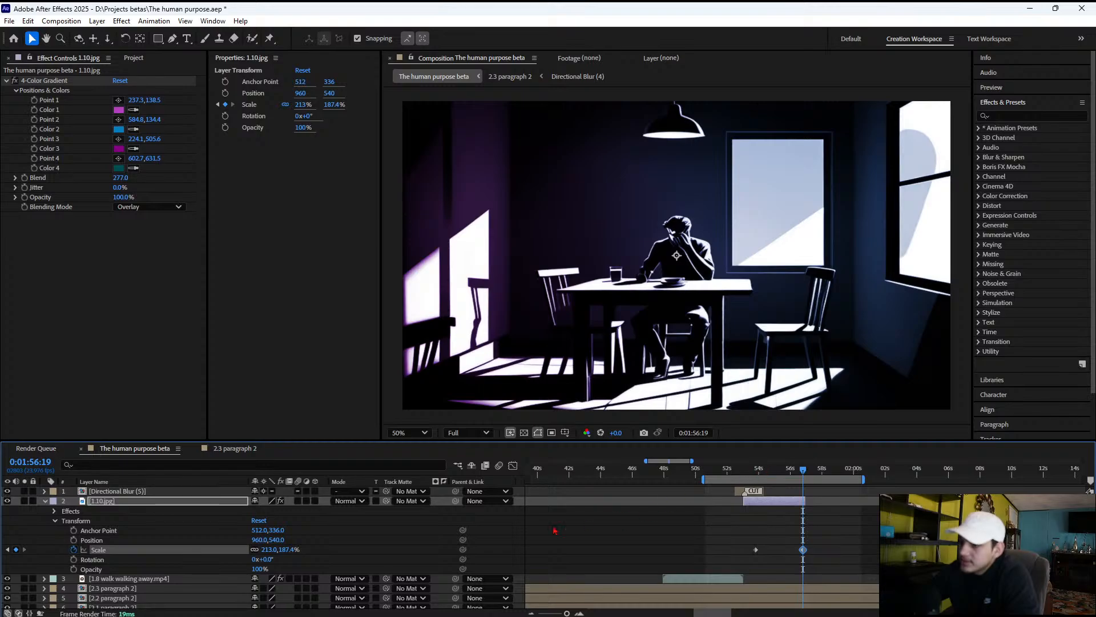
drag(266, 549, 333, 546)
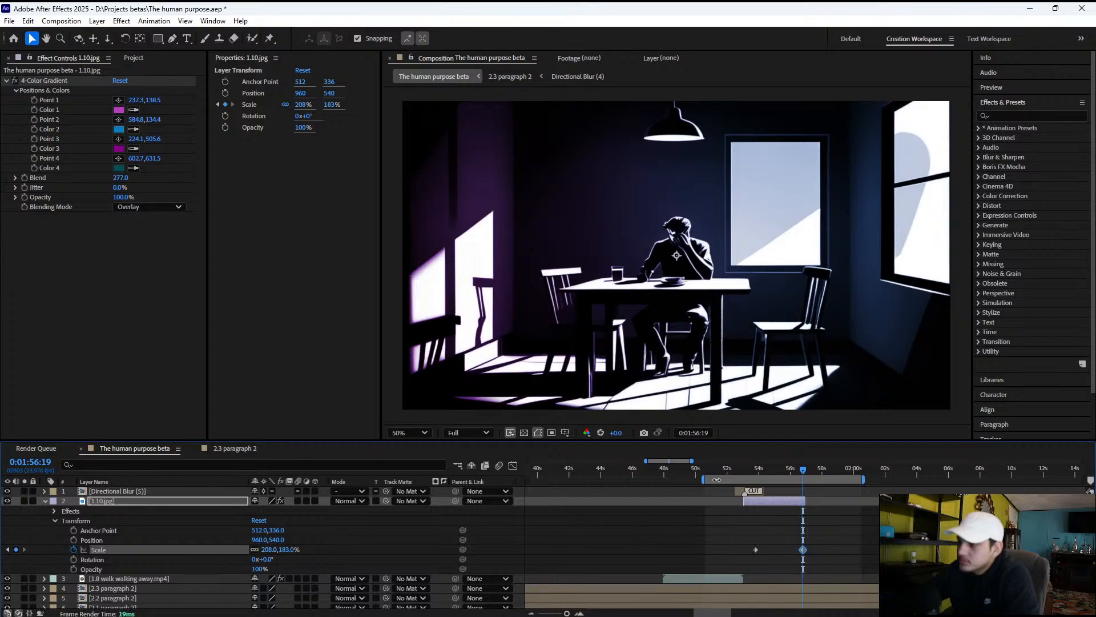
drag(756, 474, 803, 480)
key(space)
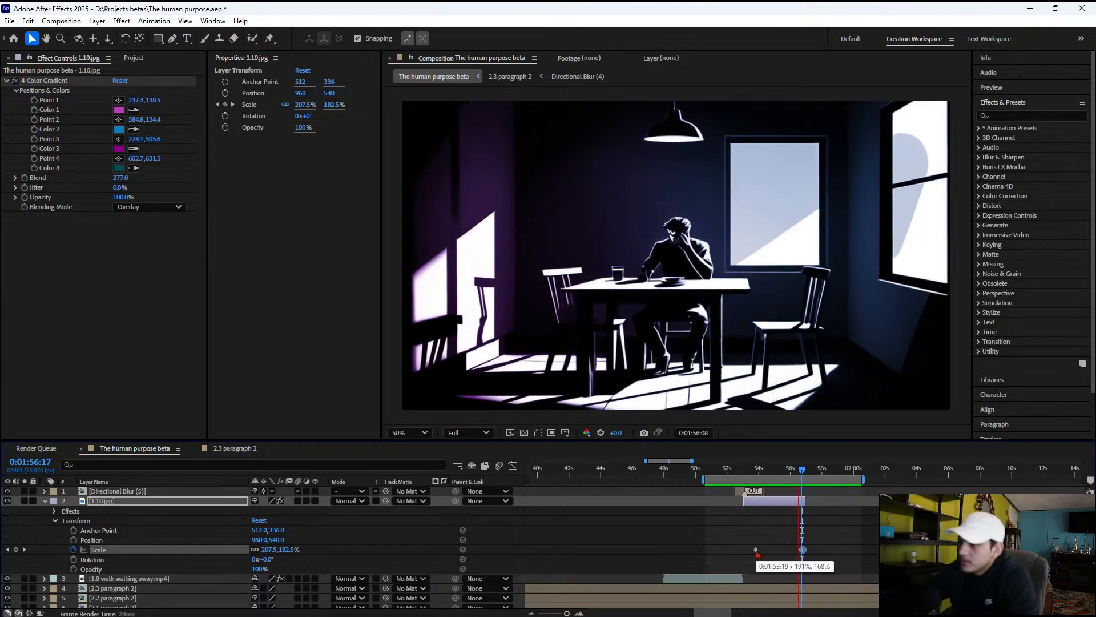
key(space)
Shift both Scale keyframes of 1.10.jpg slightly earlier and trim the layer's end to about 0:01:56:15
drag(757, 551, 753, 550)
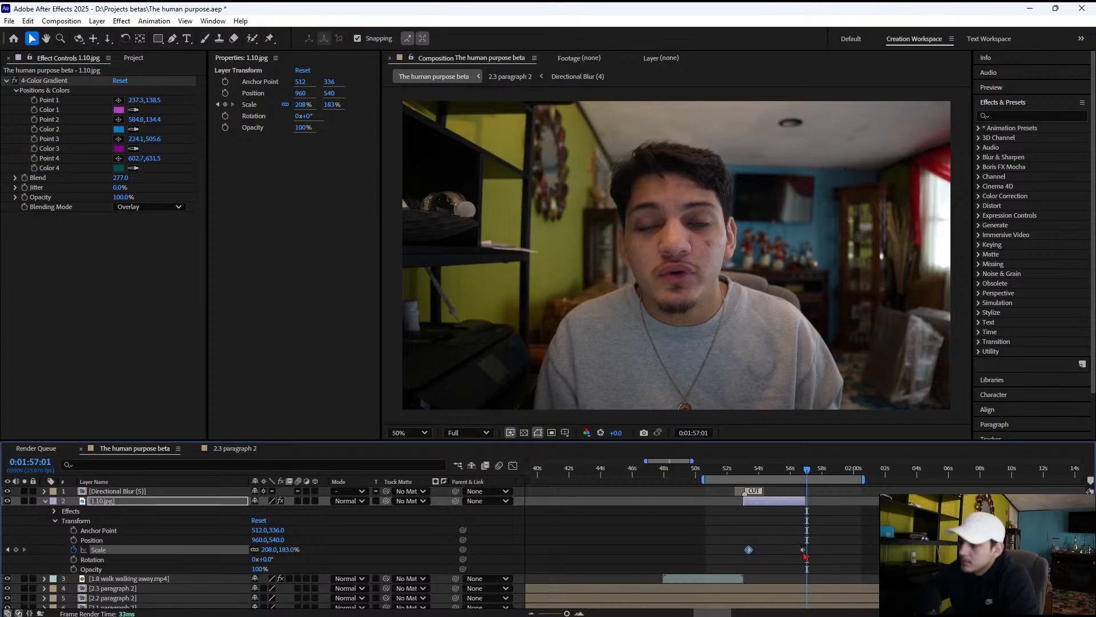
click(804, 503)
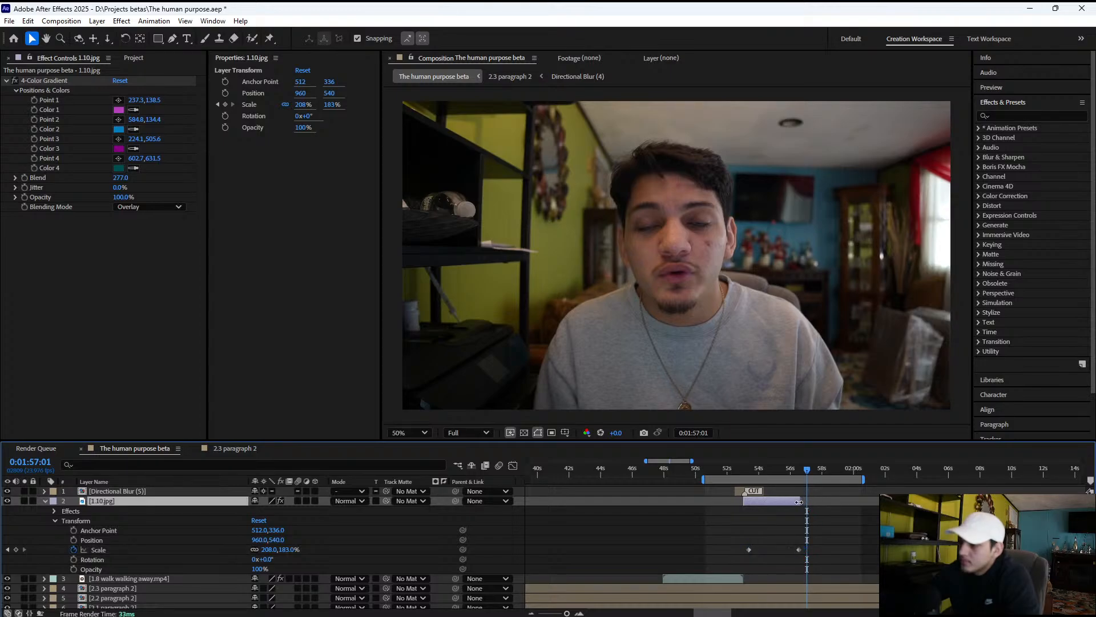
click(799, 551)
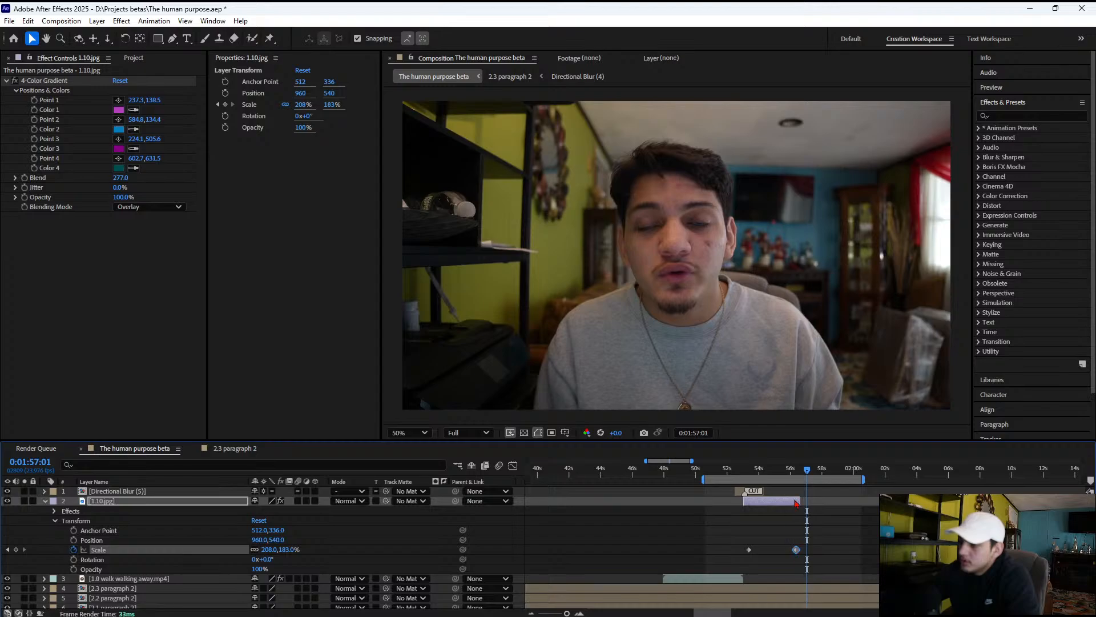
click(800, 472)
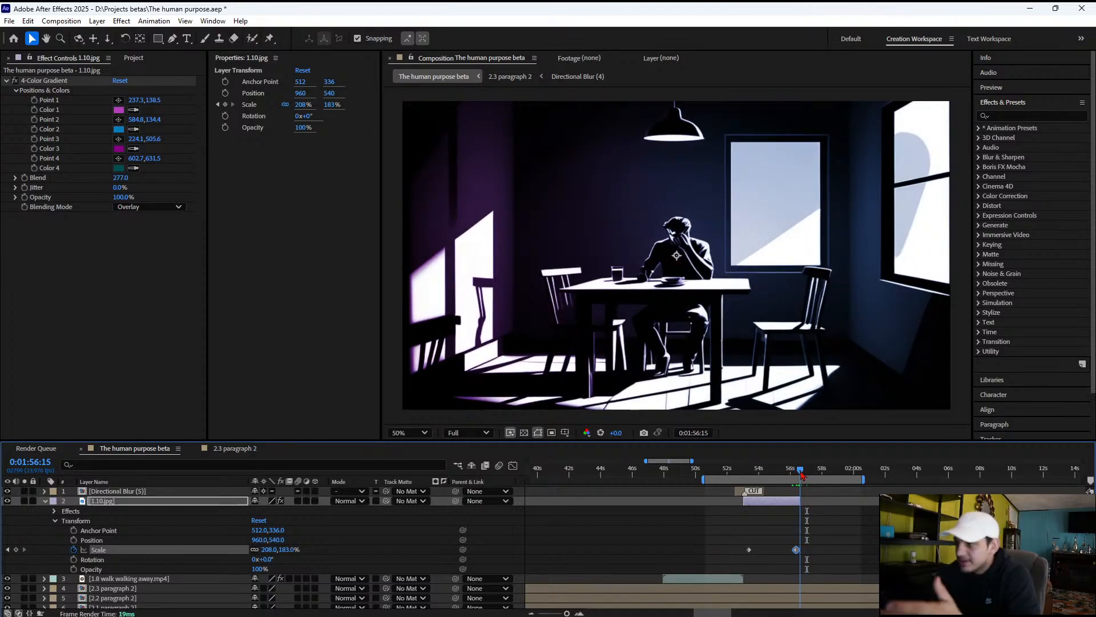
click(802, 474)
drag(802, 474, 767, 460)
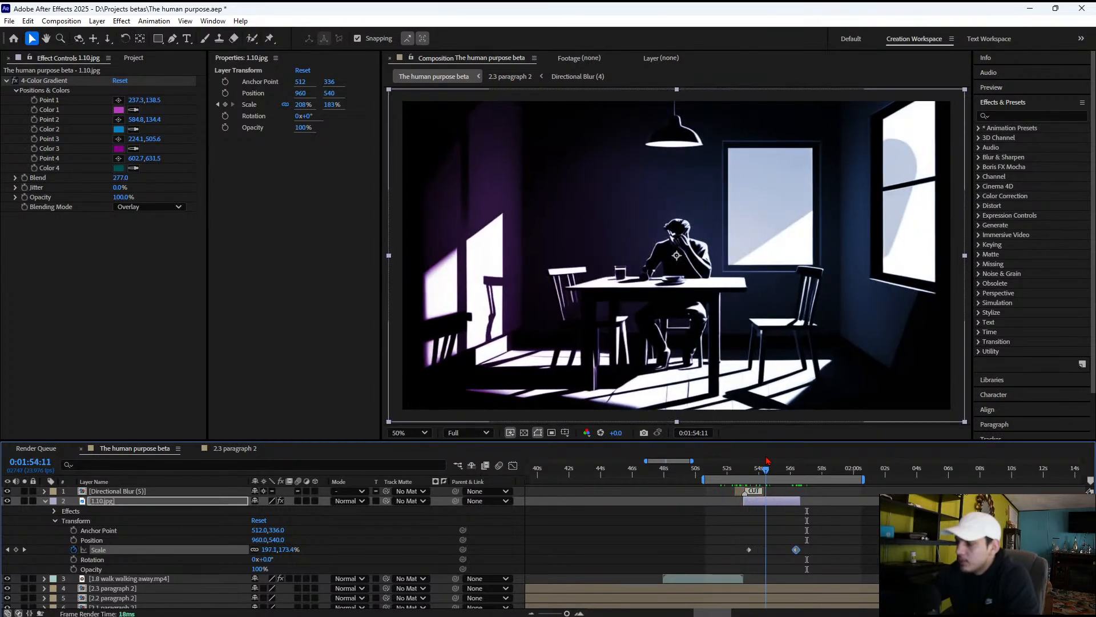
Apply Easy Ease to both Scale keyframes of 1.10.jpg
click(808, 554)
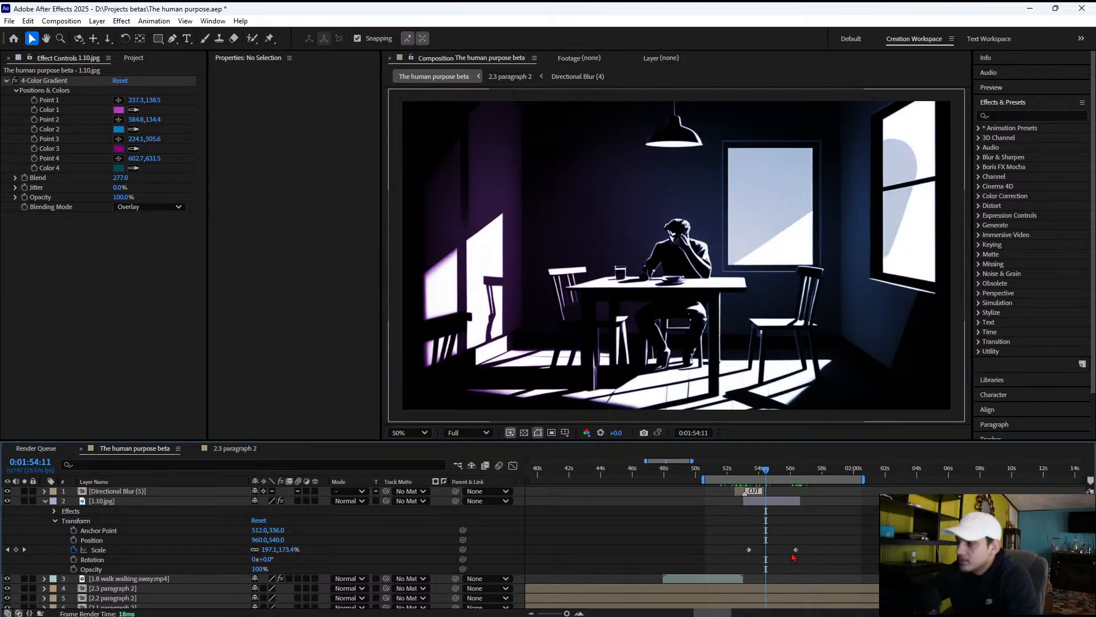
drag(794, 557, 737, 545)
right_click(749, 550)
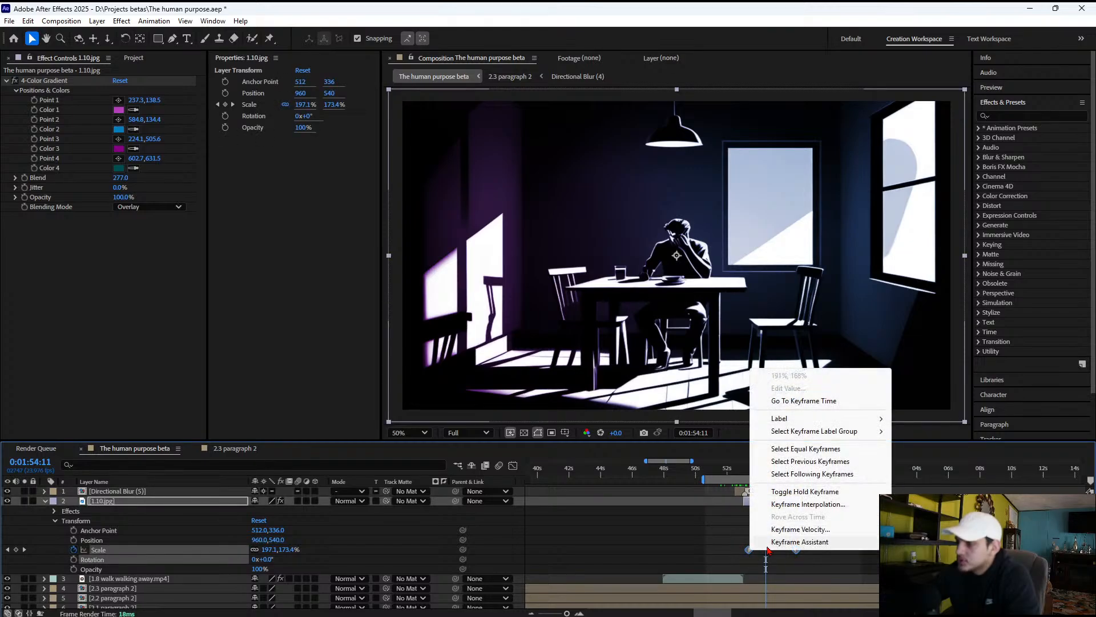
mouse_move(792, 547)
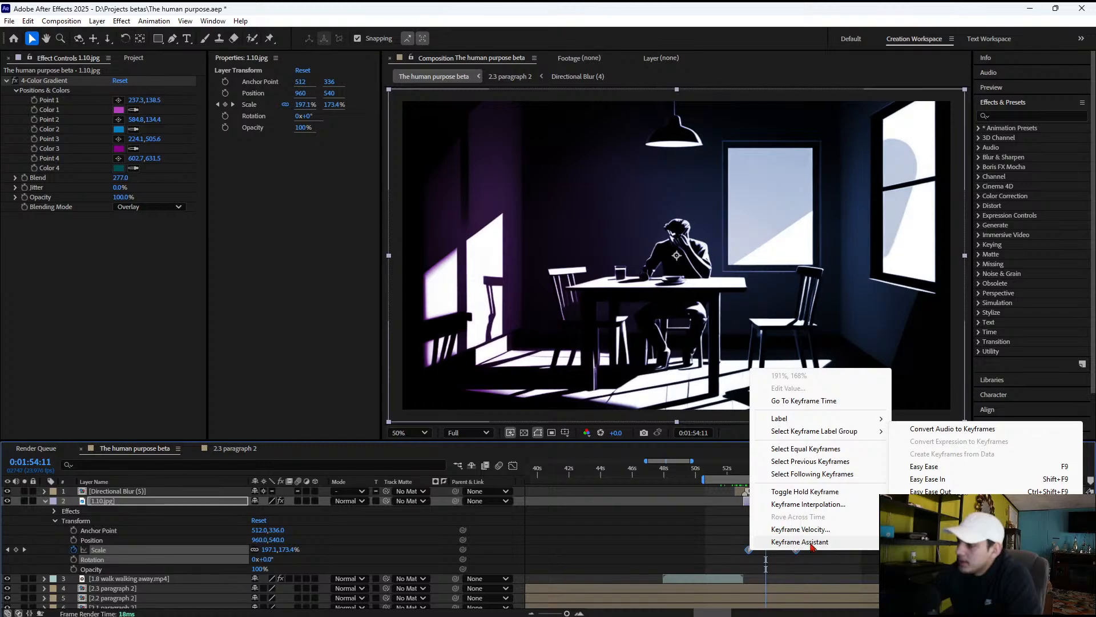
click(924, 466)
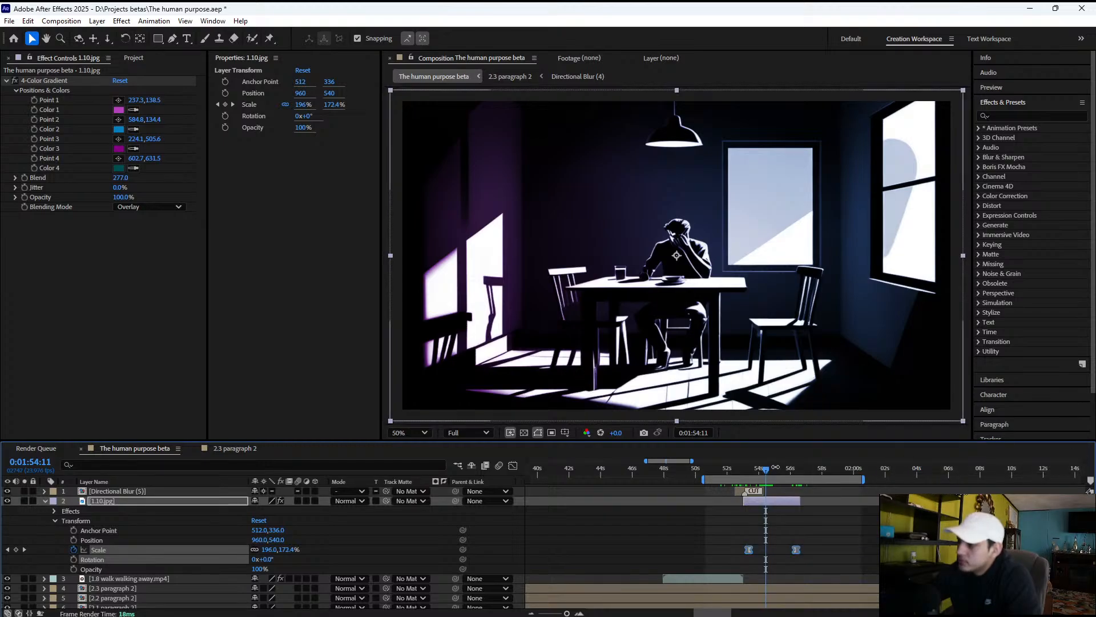
Preview the blur transition from the walking man into 1.10.jpg and check its eased zoom against the narration
drag(740, 469, 733, 475)
key(space)
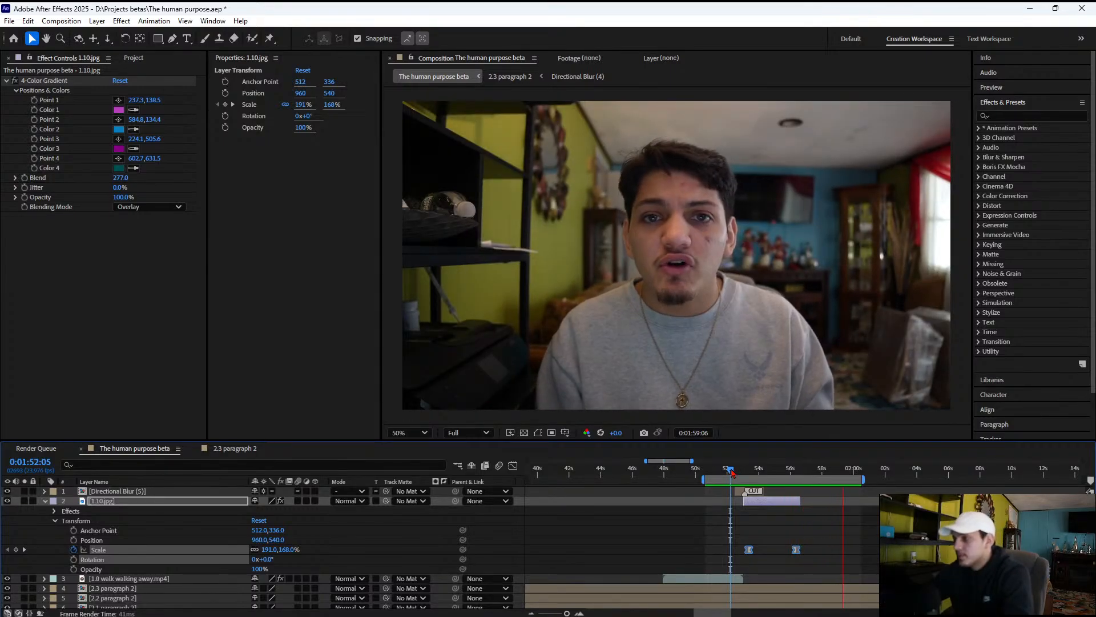
key(space)
drag(768, 470, 783, 471)
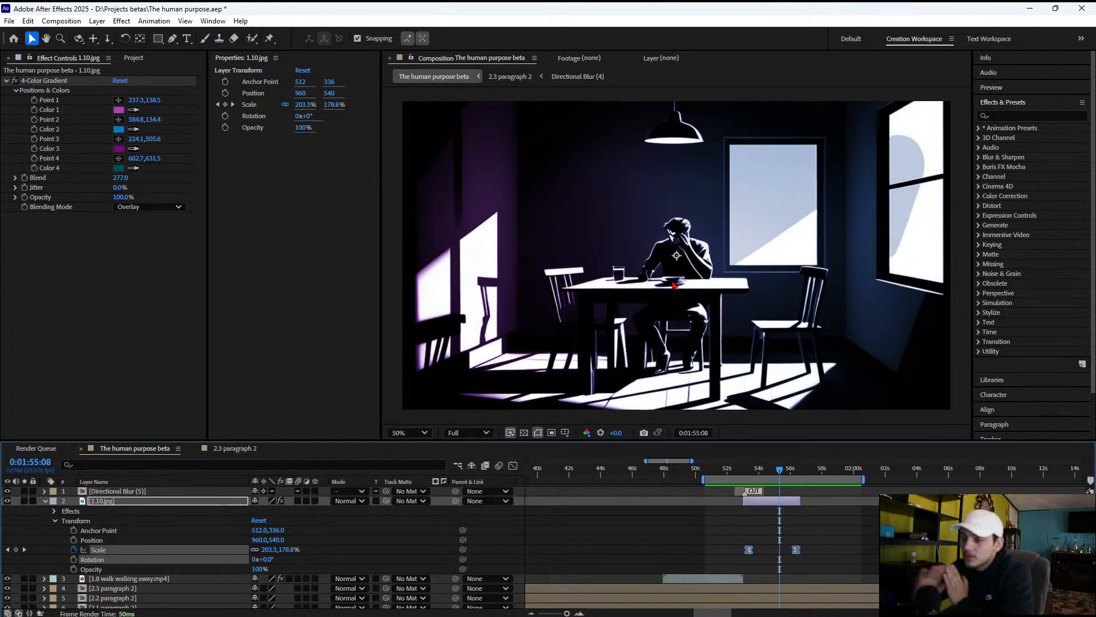
mouse_move(725, 478)
mouse_down()
mouse_move(675, 467)
mouse_move(742, 478)
mouse_move(715, 469)
mouse_move(735, 468)
mouse_up()
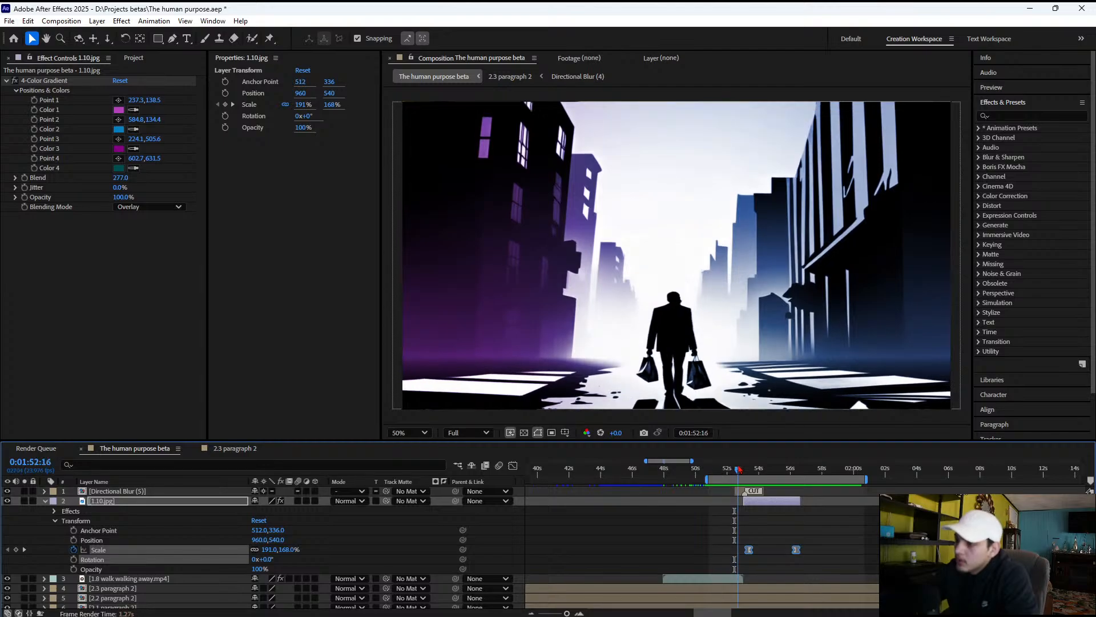
click(744, 468)
drag(744, 469, 803, 472)
key(space)
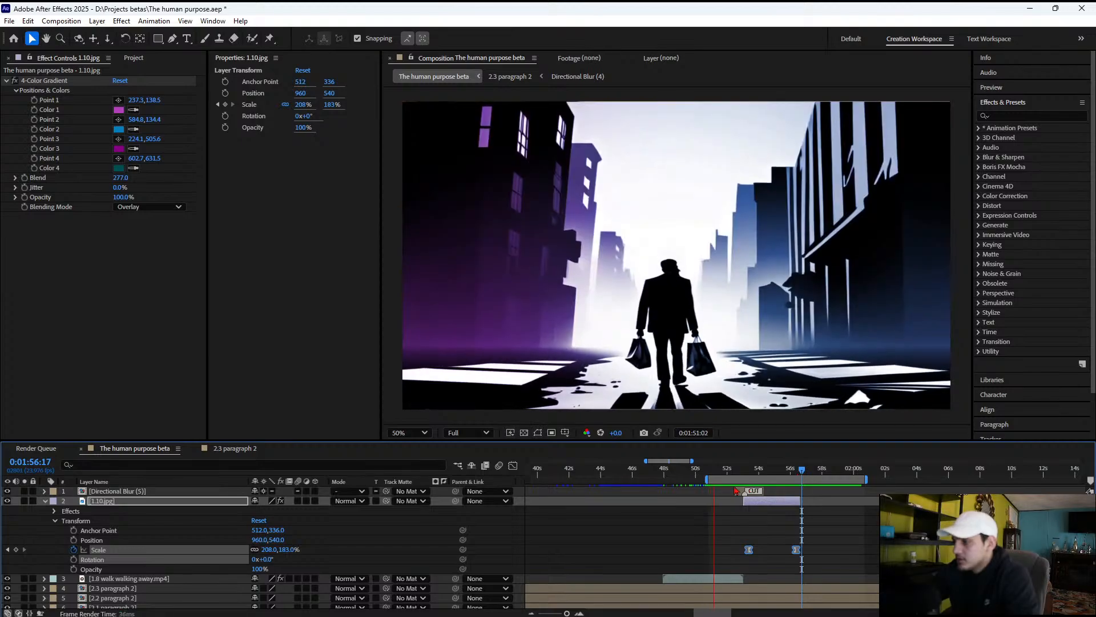
key(space)
Move the work area to start at about 0:01:56 and play the narration that follows 1.10.jpg
drag(709, 479, 789, 479)
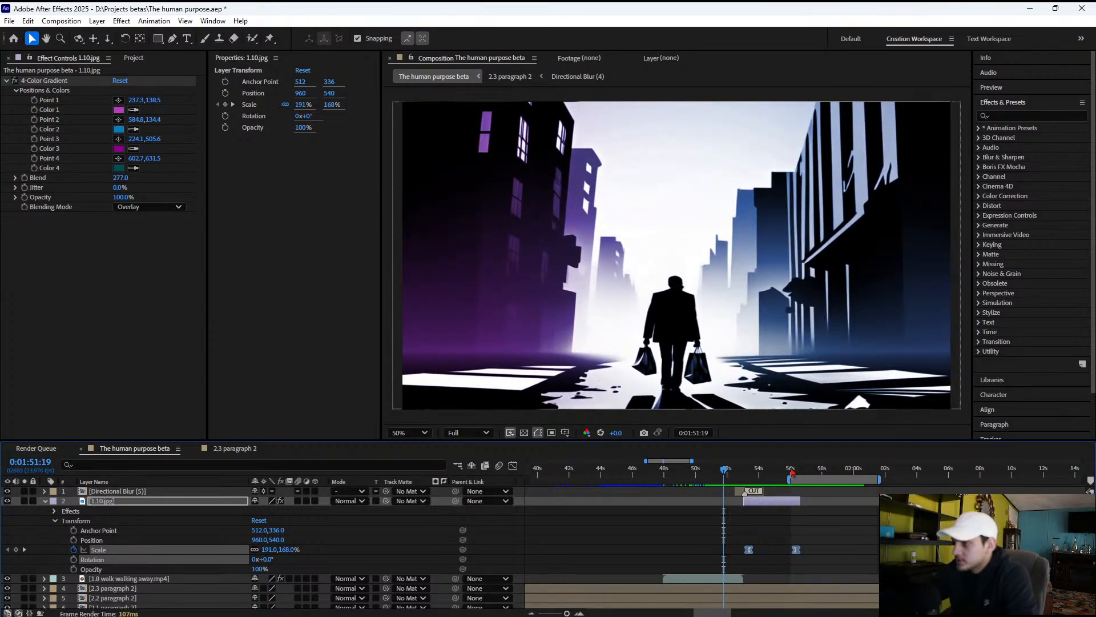
key(space)
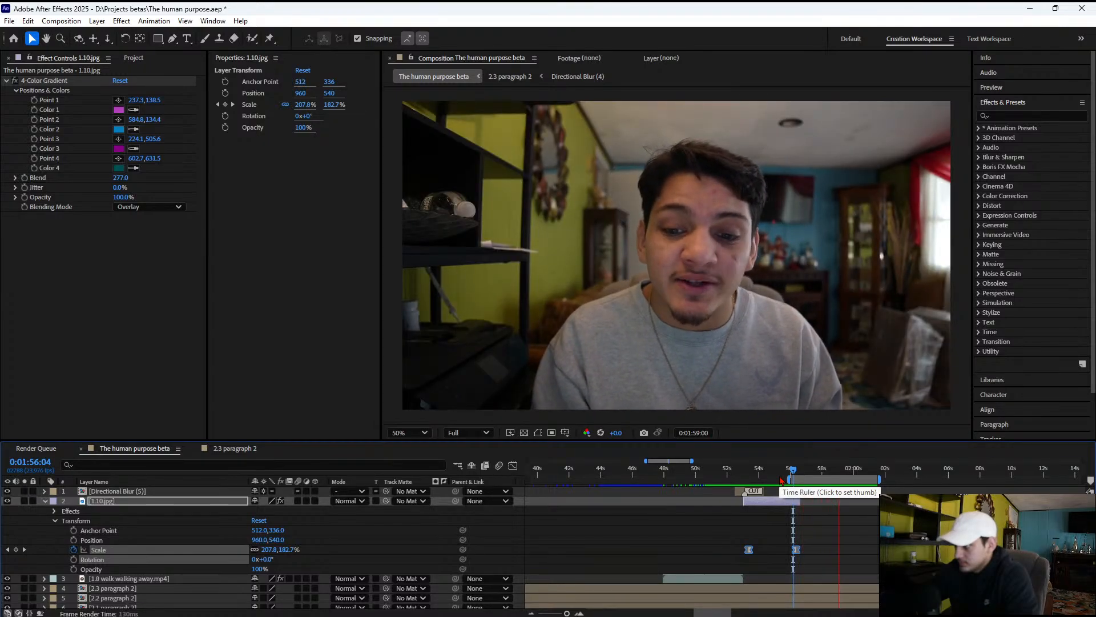
key(space)
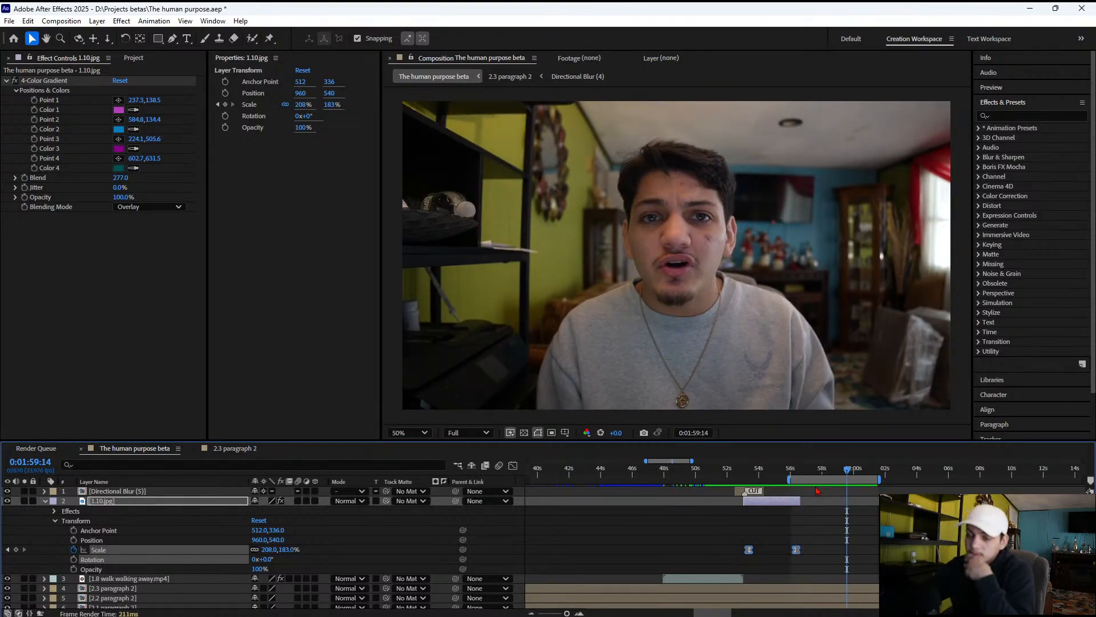
Switch to OpenArt in Chrome, close the video preview, and delete "man sitting in a dinning table at his house eating a piece of bread" from the prompt
mouse_move(798, 607)
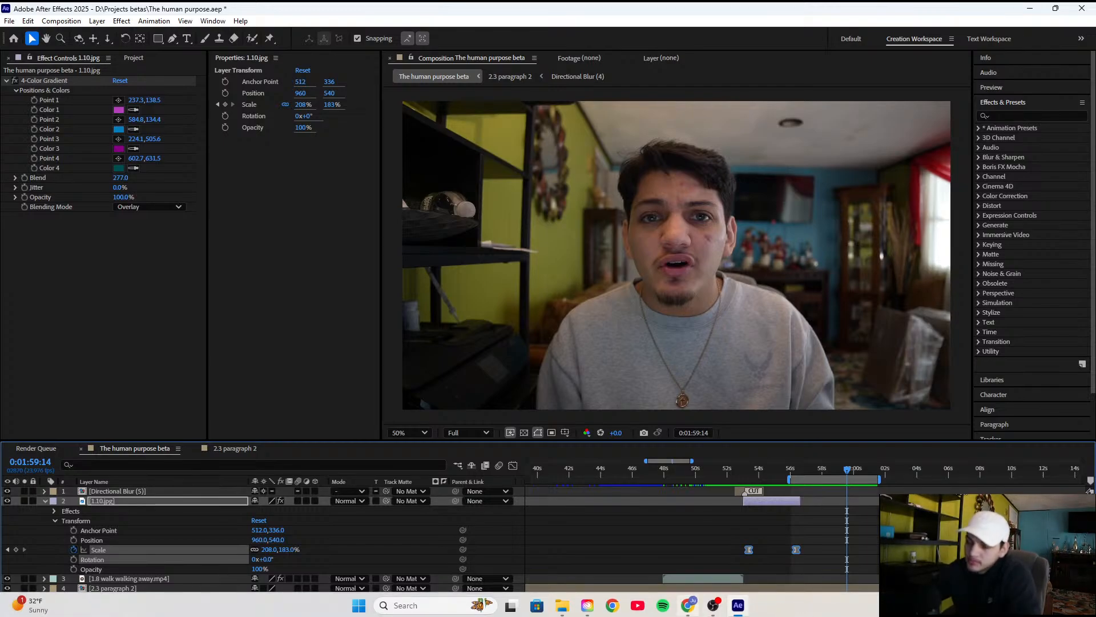
click(688, 605)
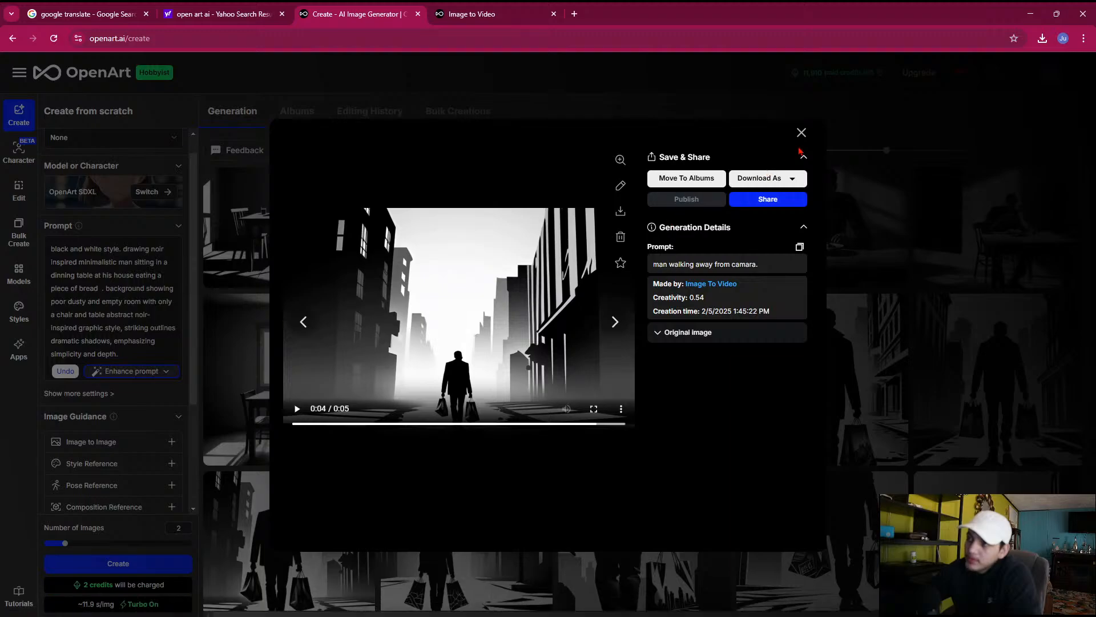
click(801, 133)
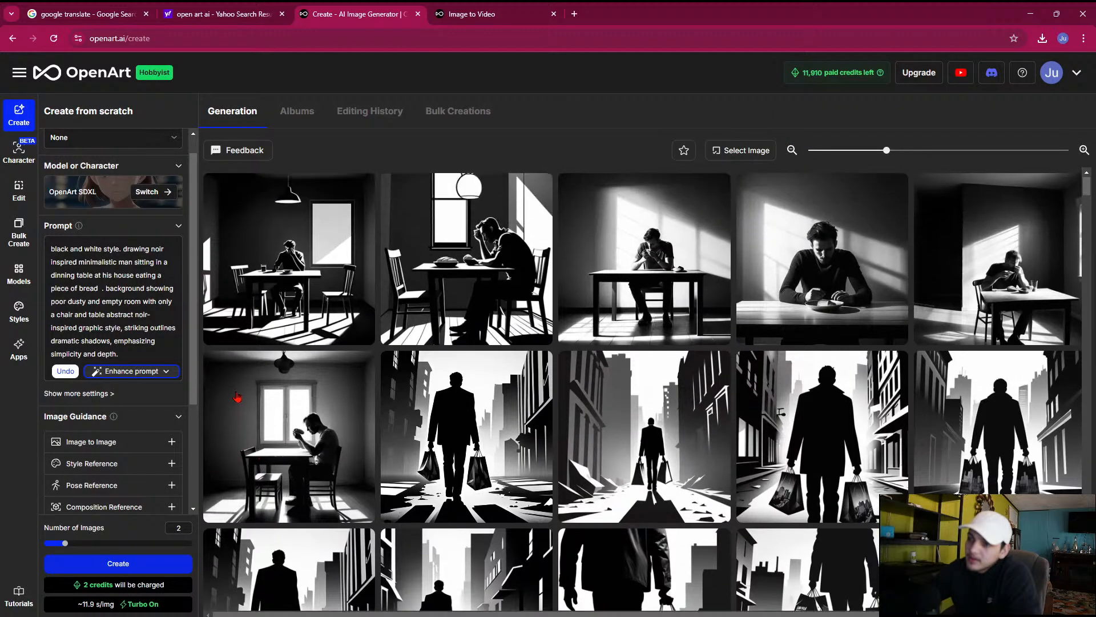
scroll(125, 337, up, 1)
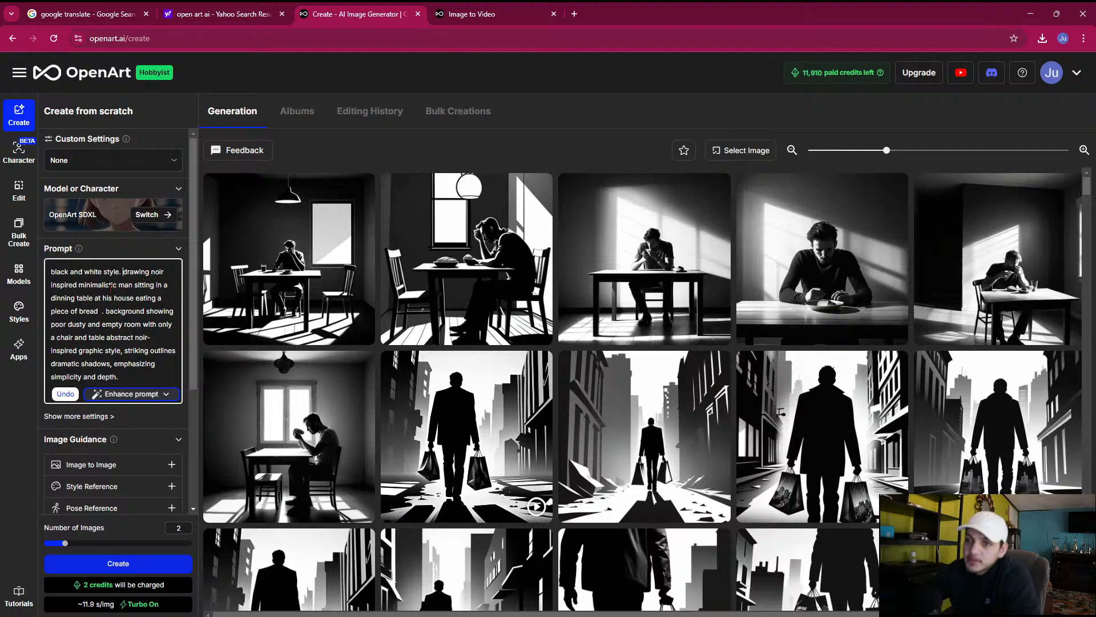
drag(119, 285, 110, 309)
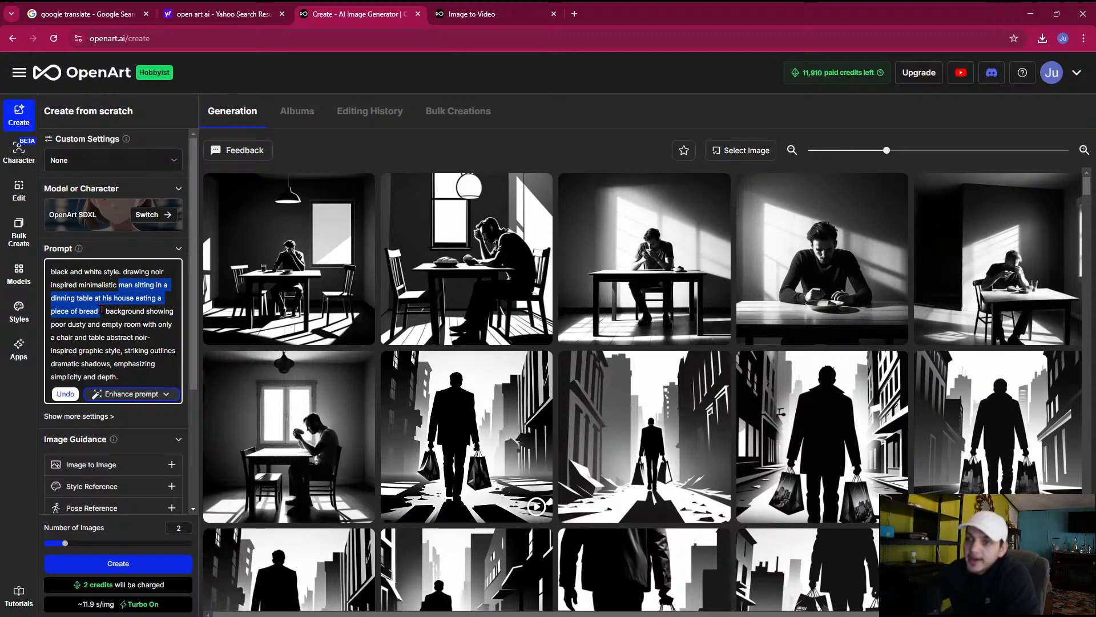
key(BackSpace)
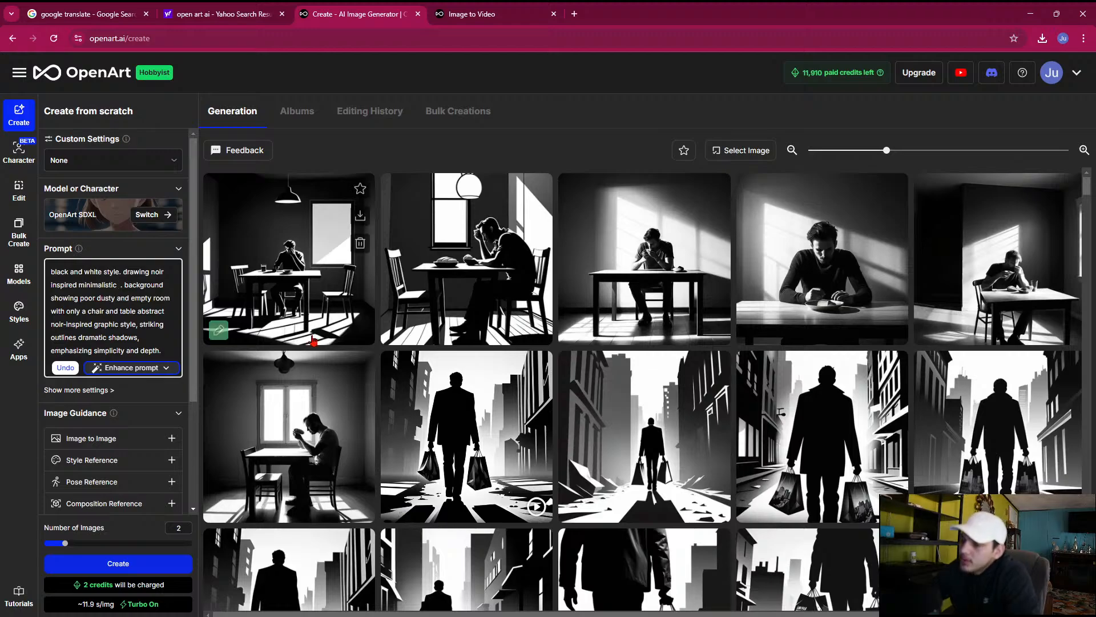
Return to After Effects, collapse the properties of 1.10.jpg, and place the playhead near the layer's end at 0:01:56:13
click(738, 604)
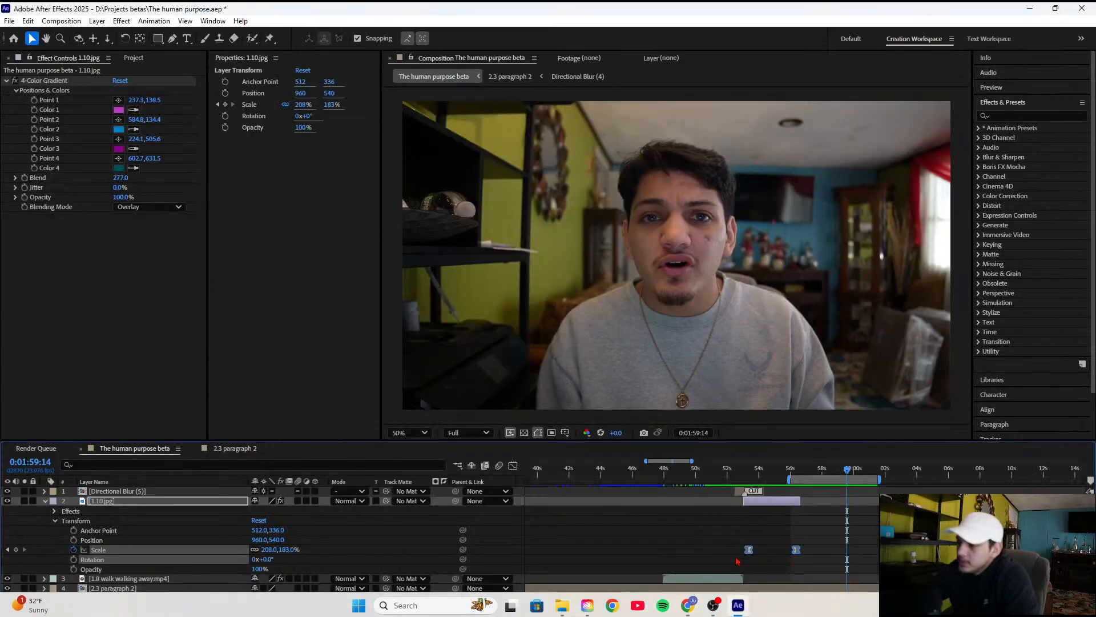
drag(778, 477, 814, 475)
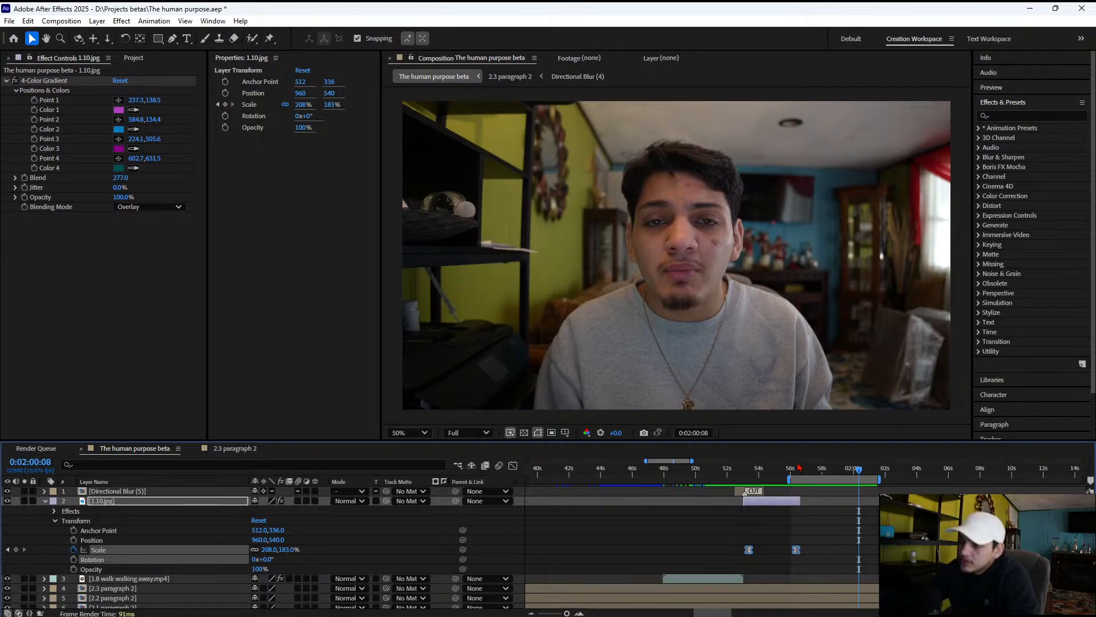
click(797, 468)
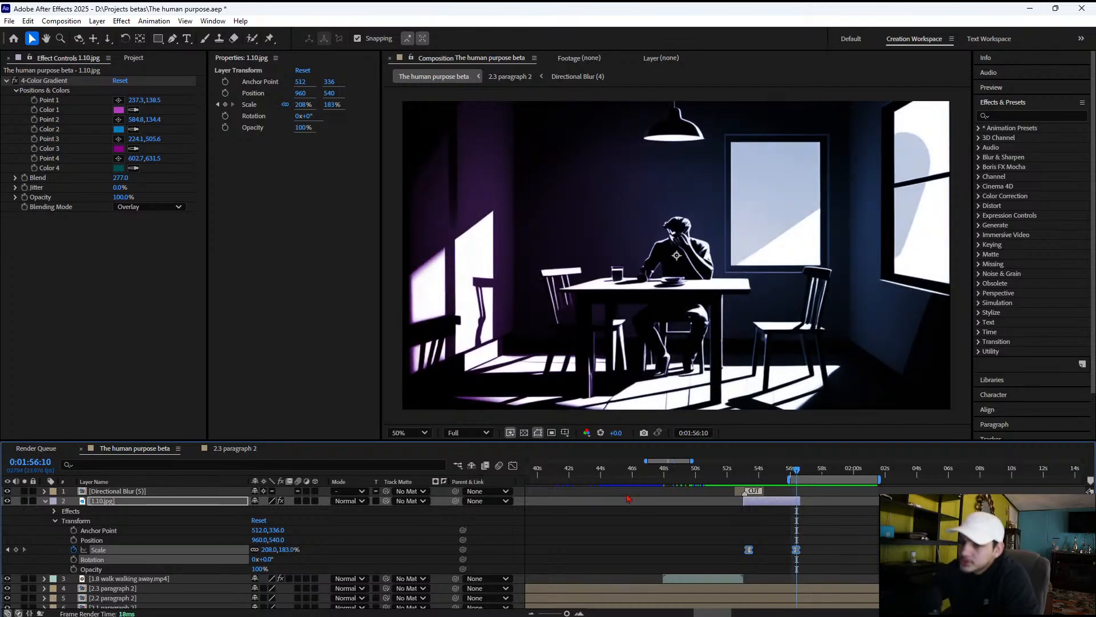
click(54, 511)
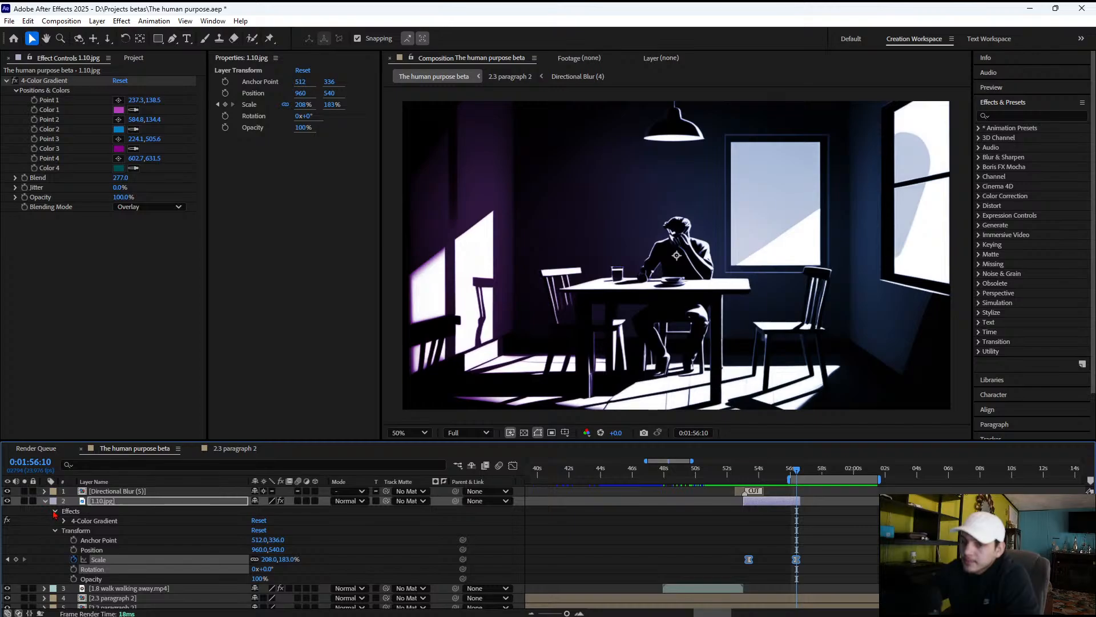
click(54, 511)
click(45, 501)
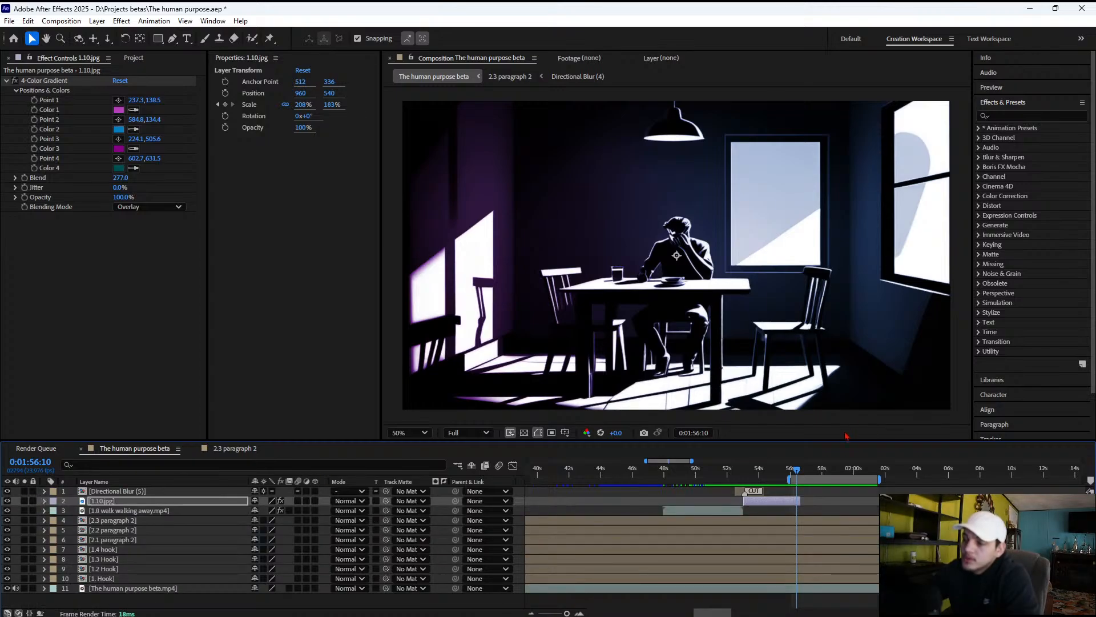
click(798, 470)
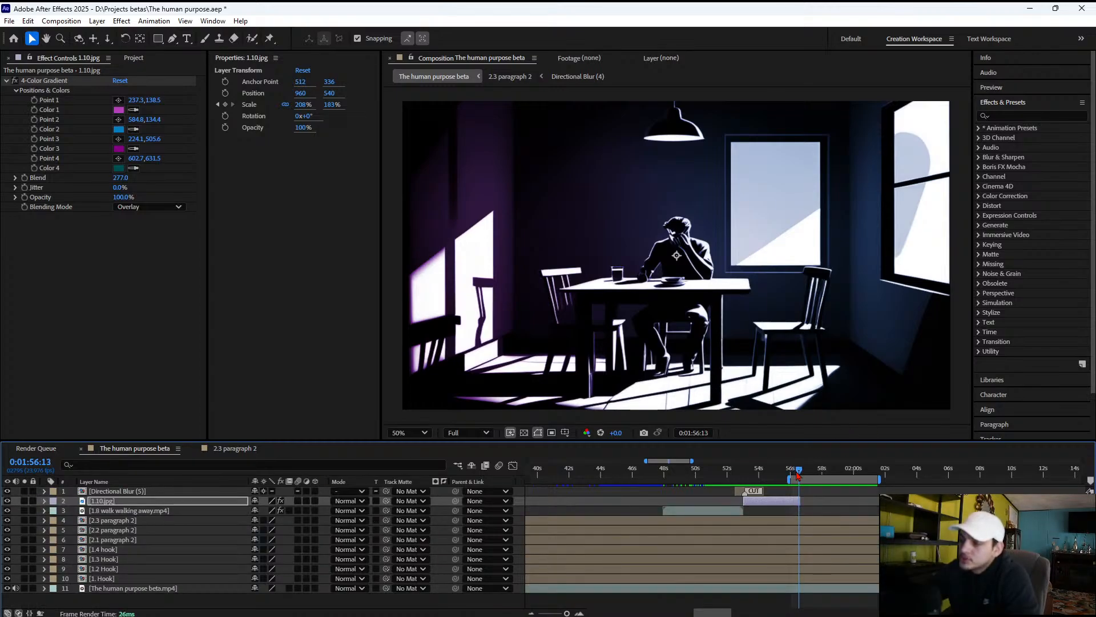
Draw a black-filled rectangle with a white 16 px stroke, about 2176 by 1212 px, covering the whole frame after 1.10.jpg
key(comma)
click(825, 392)
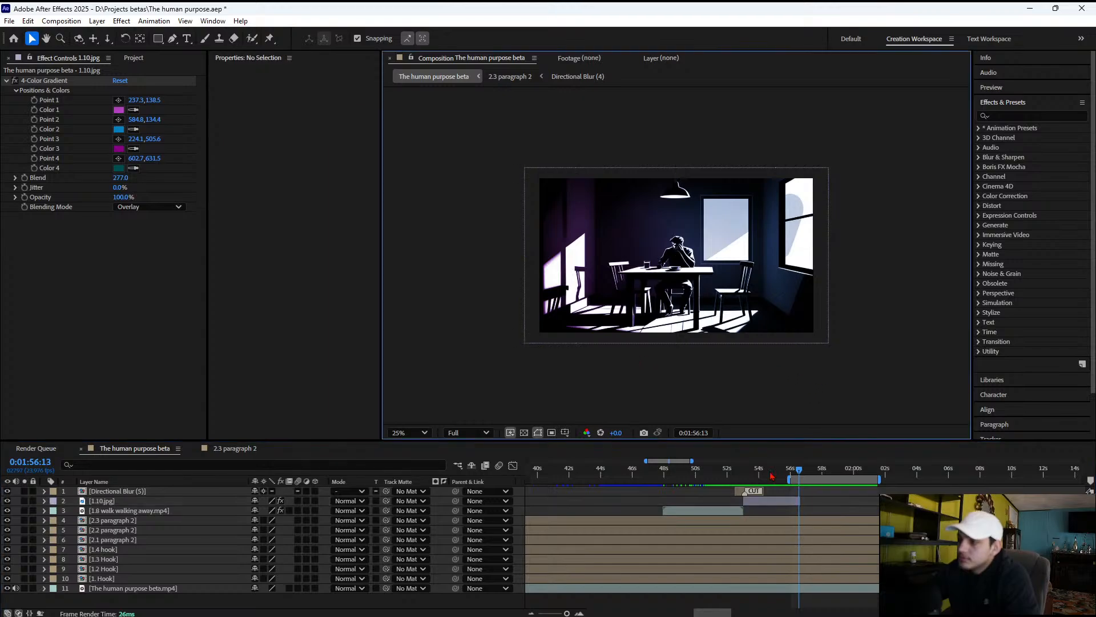
click(807, 471)
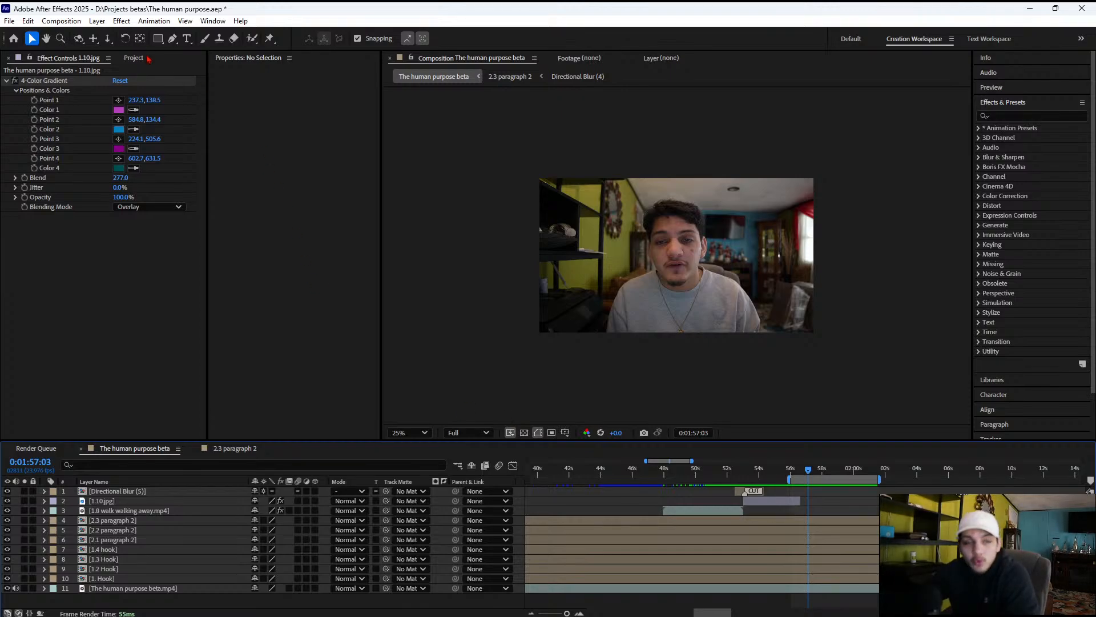
click(157, 38)
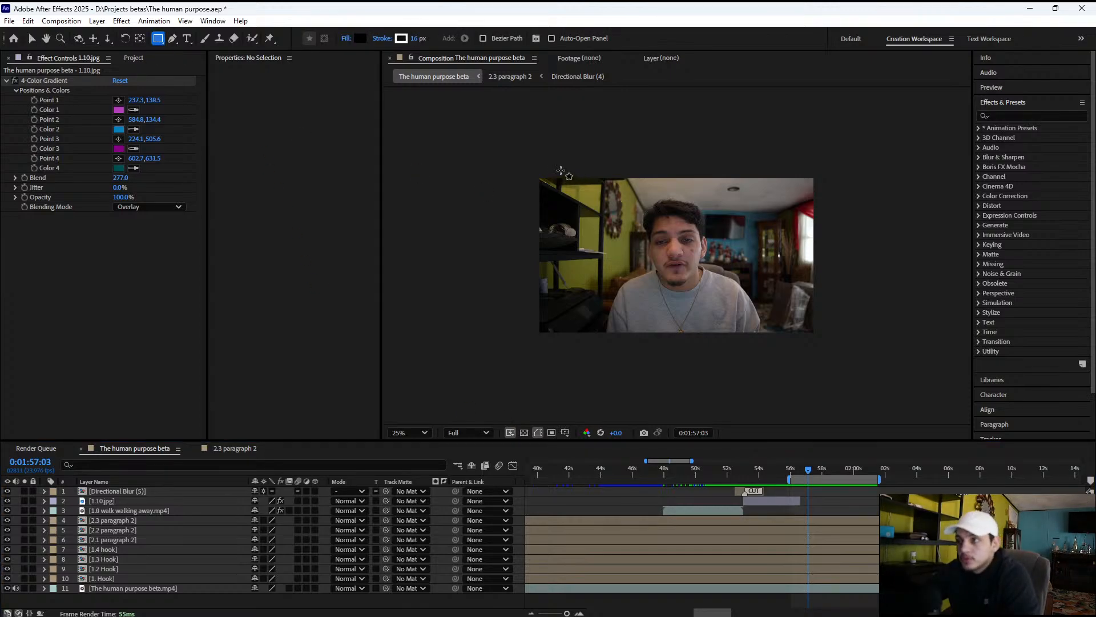
drag(518, 166, 831, 339)
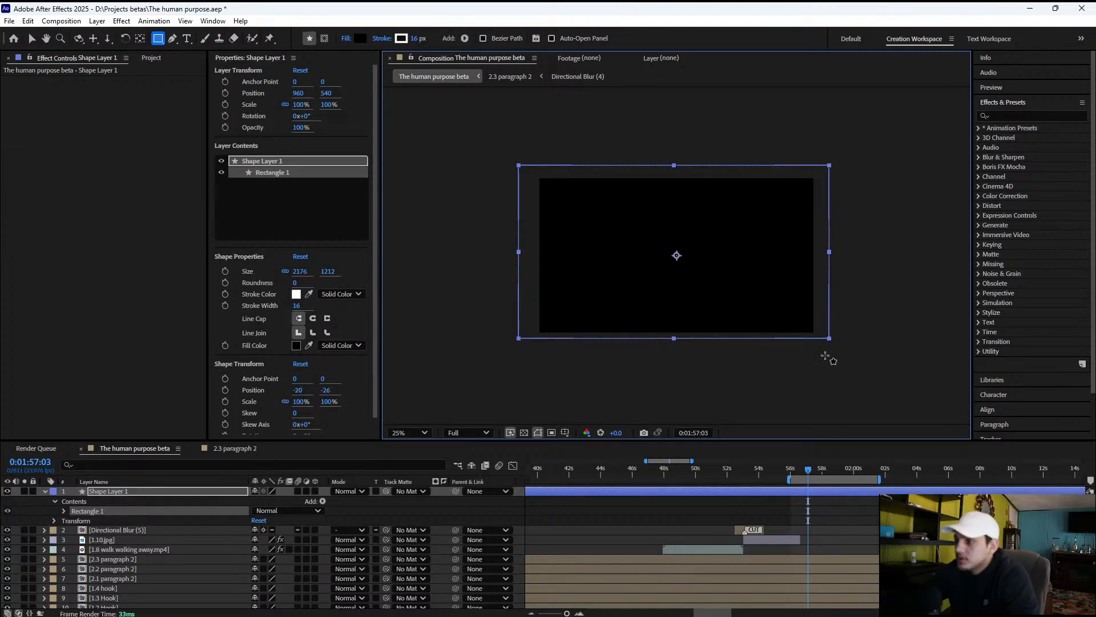
Trim the rectangle's shape layer to start at 0:01:56:15, where 1.10.jpg ends, and finish at 0:01:59:20
drag(795, 475, 802, 472)
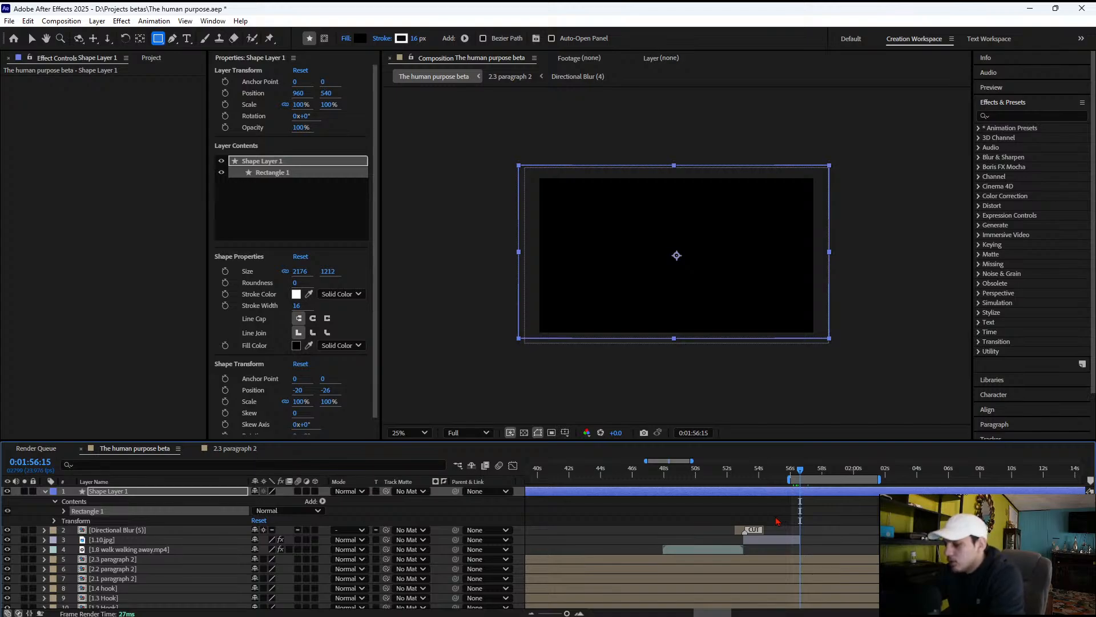
key(alt+bracketleft)
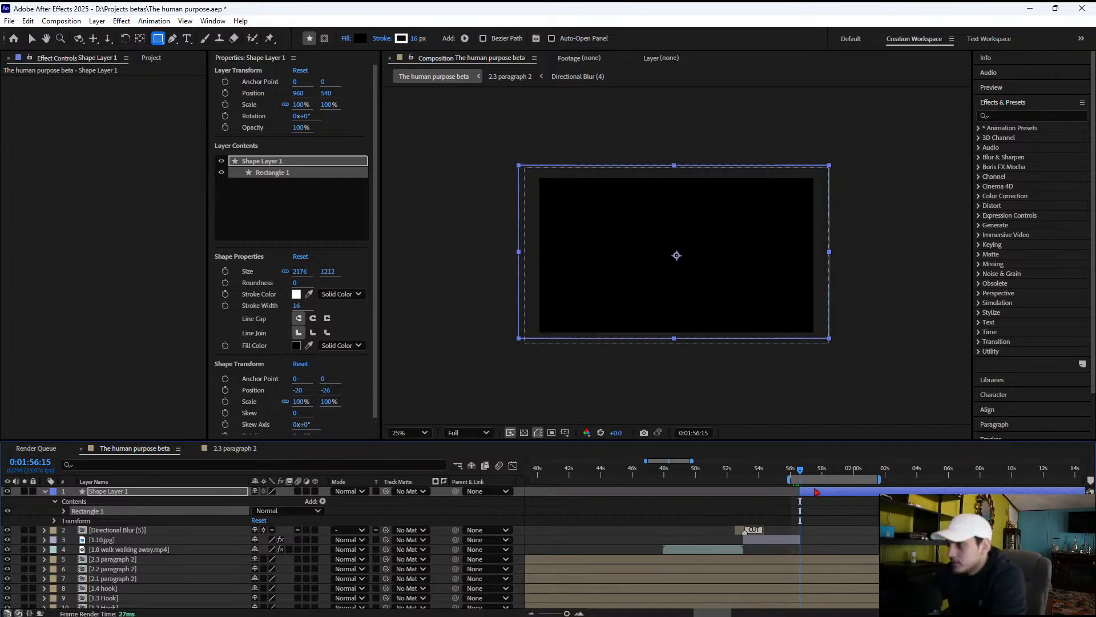
click(817, 472)
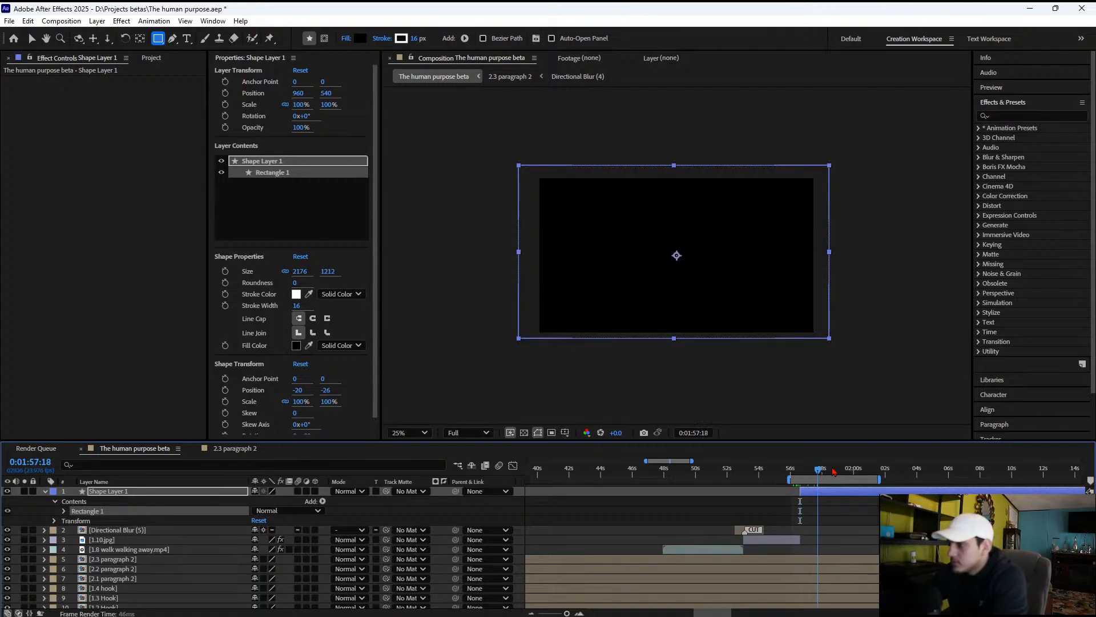
click(853, 469)
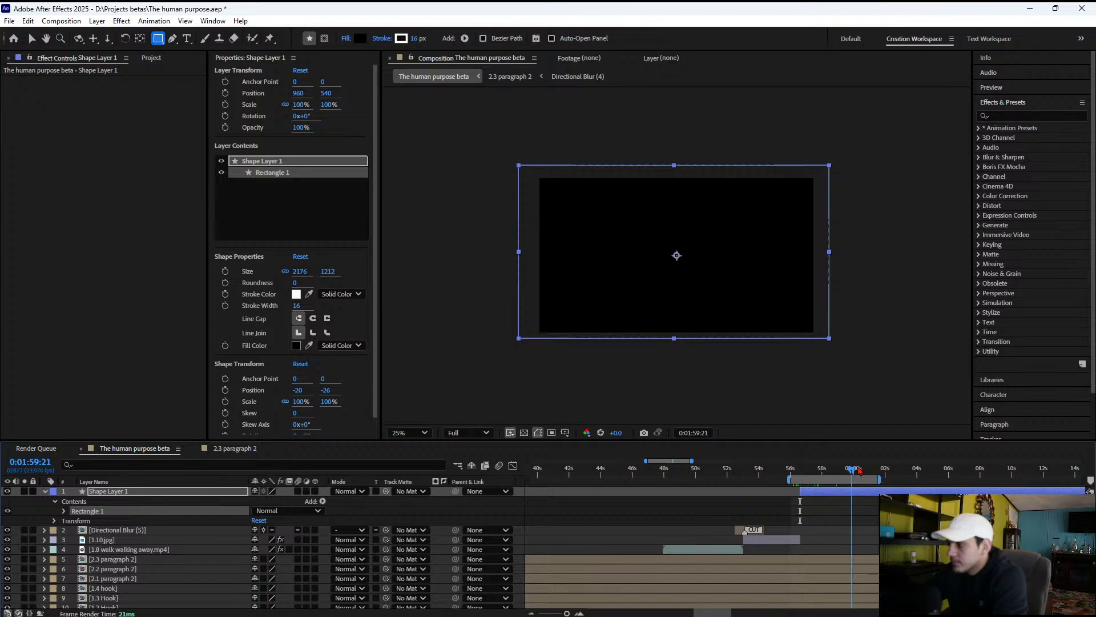
key(Page_Up)
key(alt+bracketright)
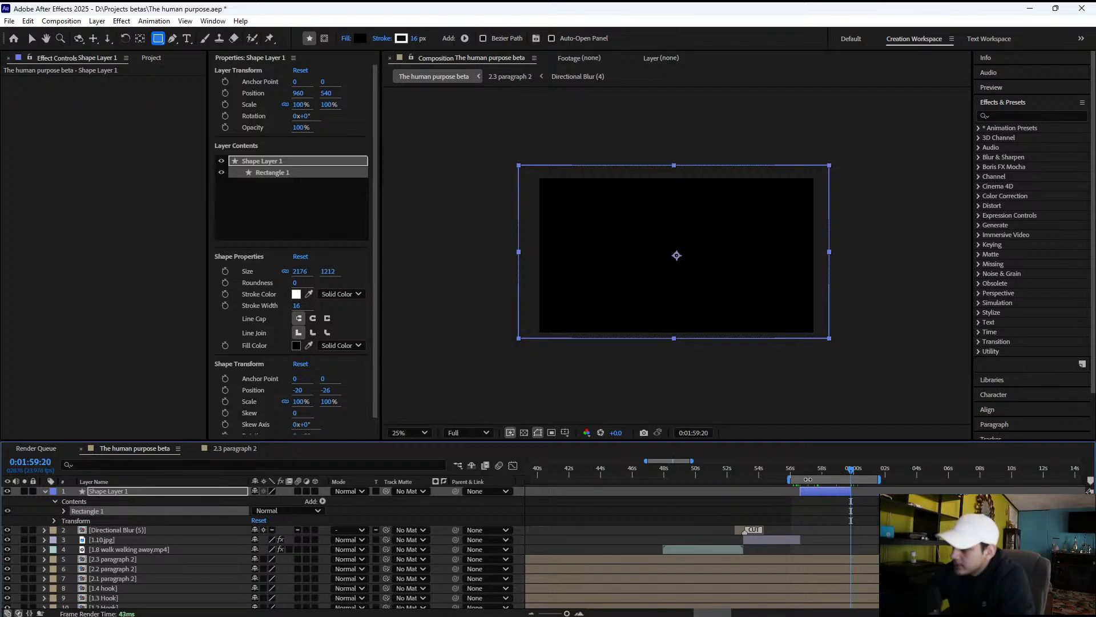
drag(800, 472, 800, 474)
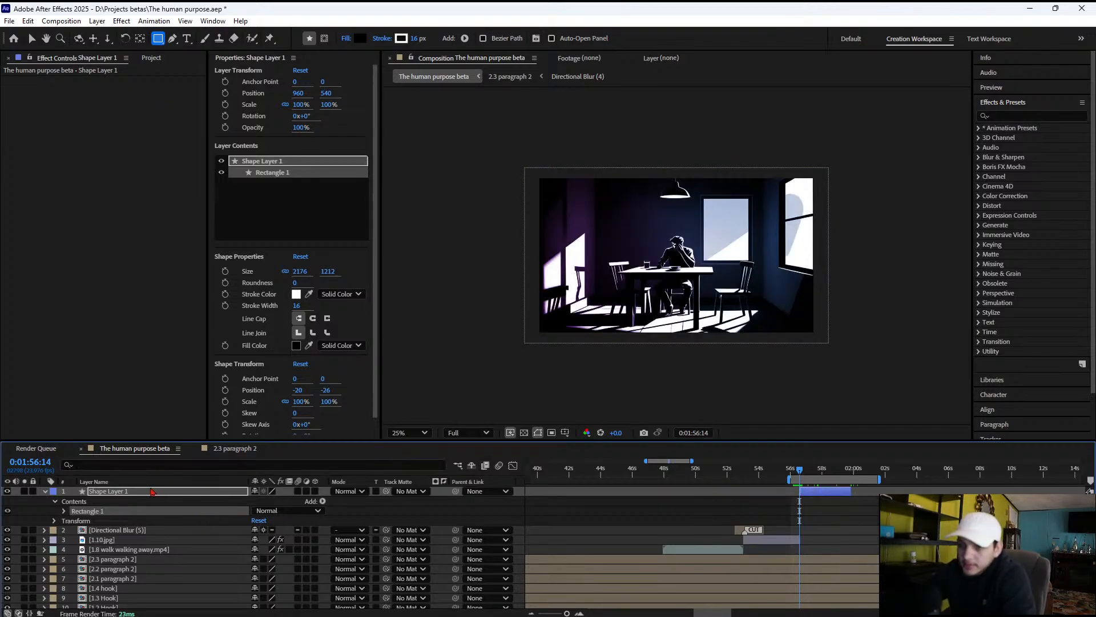
click(112, 492)
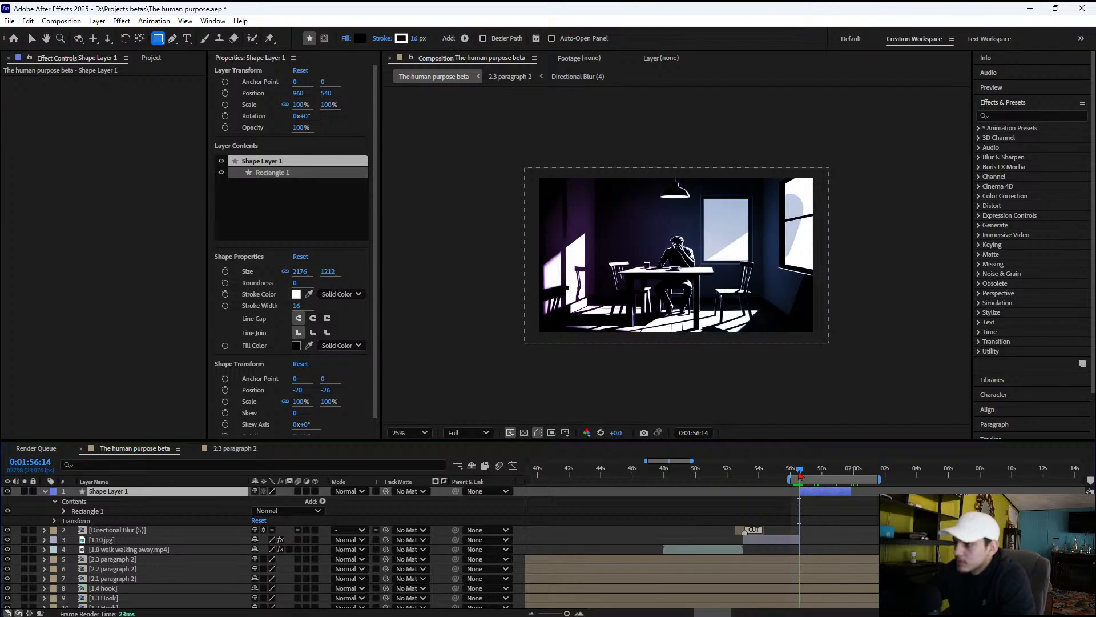
Create an empty text layer over the black rectangle and center it horizontally and vertically in the composition
drag(800, 473, 804, 472)
click(187, 38)
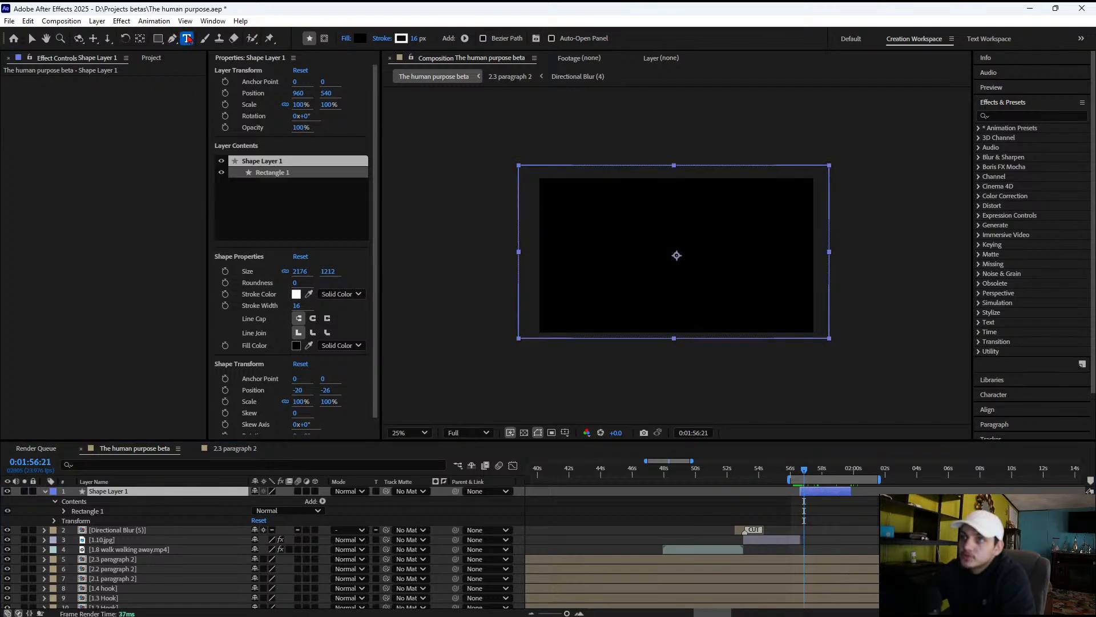
click(742, 273)
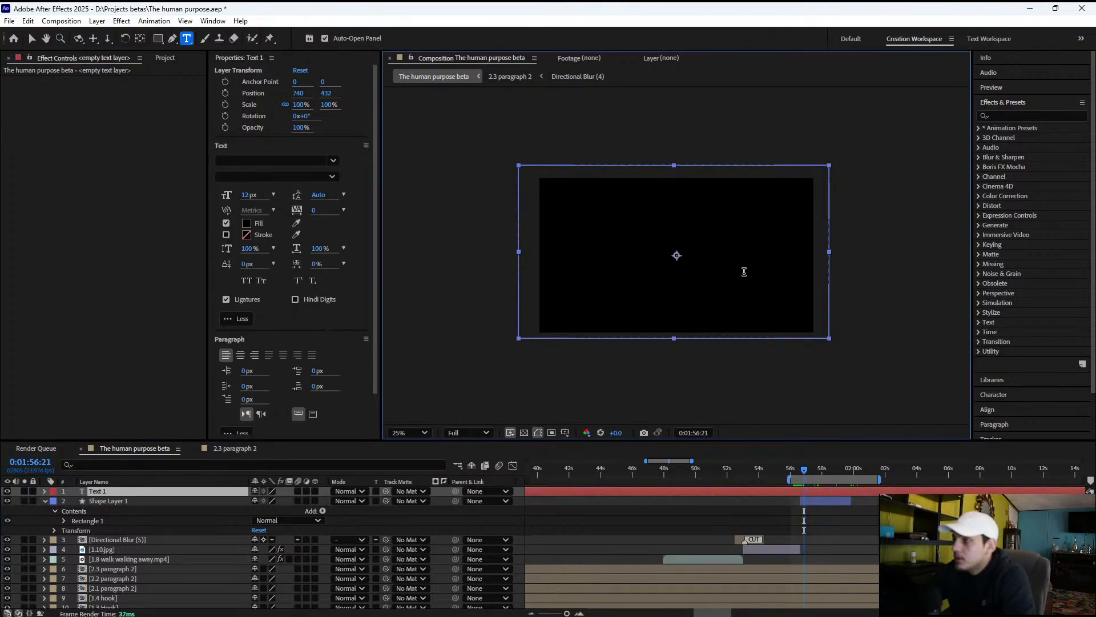
click(988, 104)
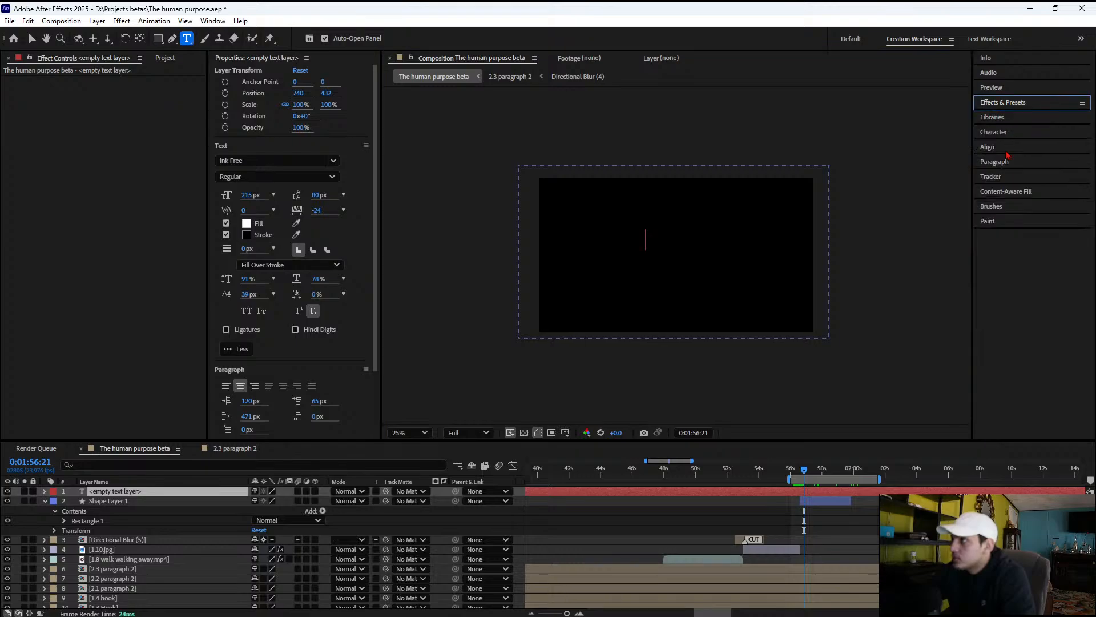
click(987, 148)
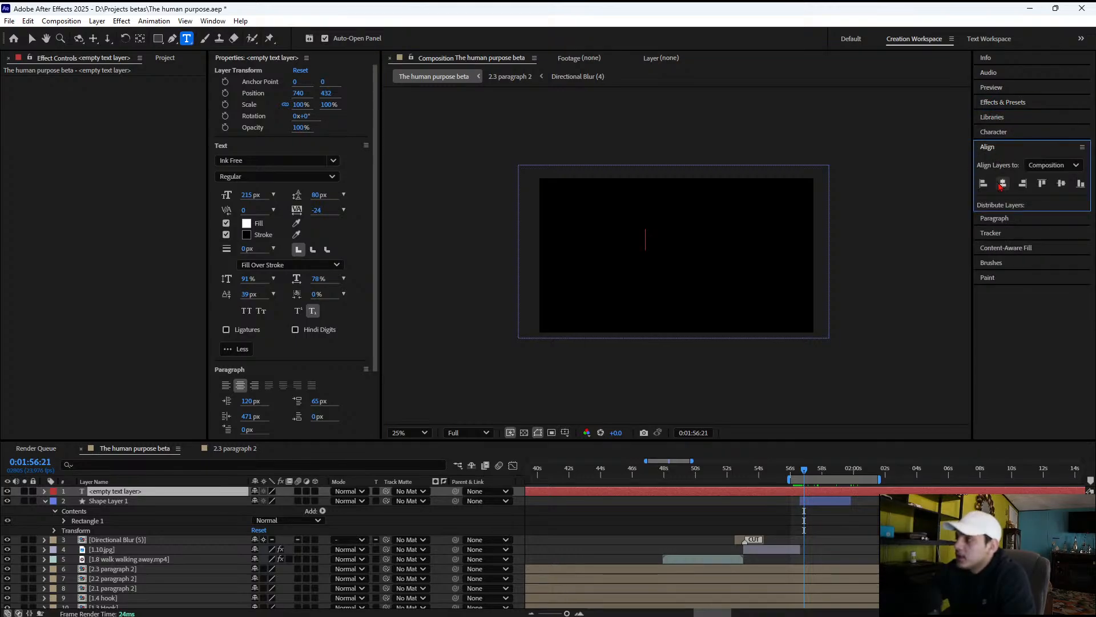
click(1003, 183)
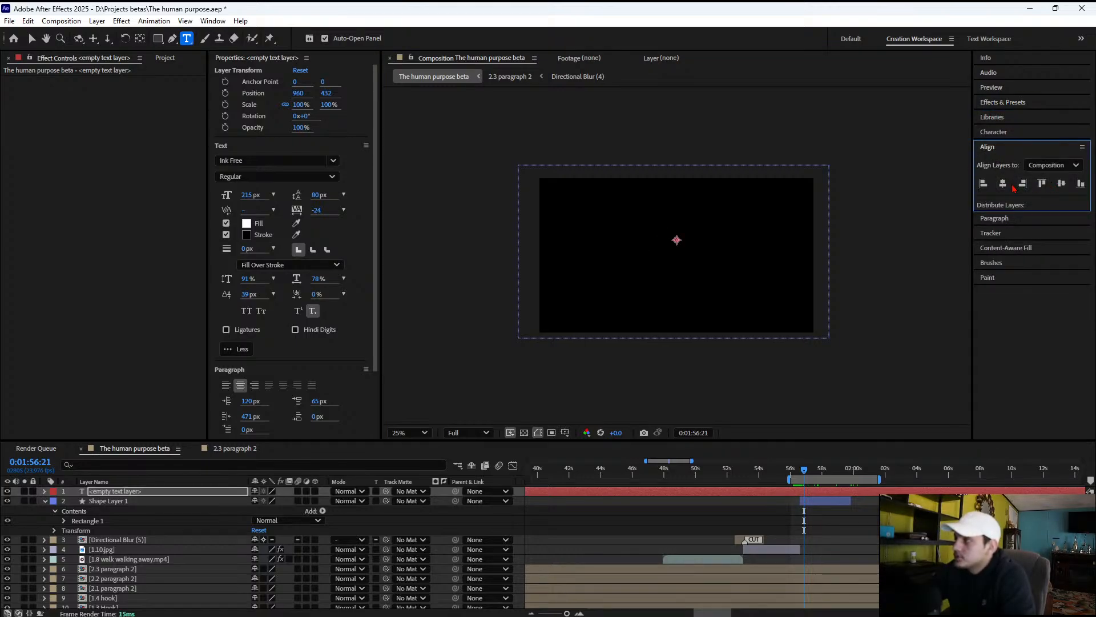
click(1062, 183)
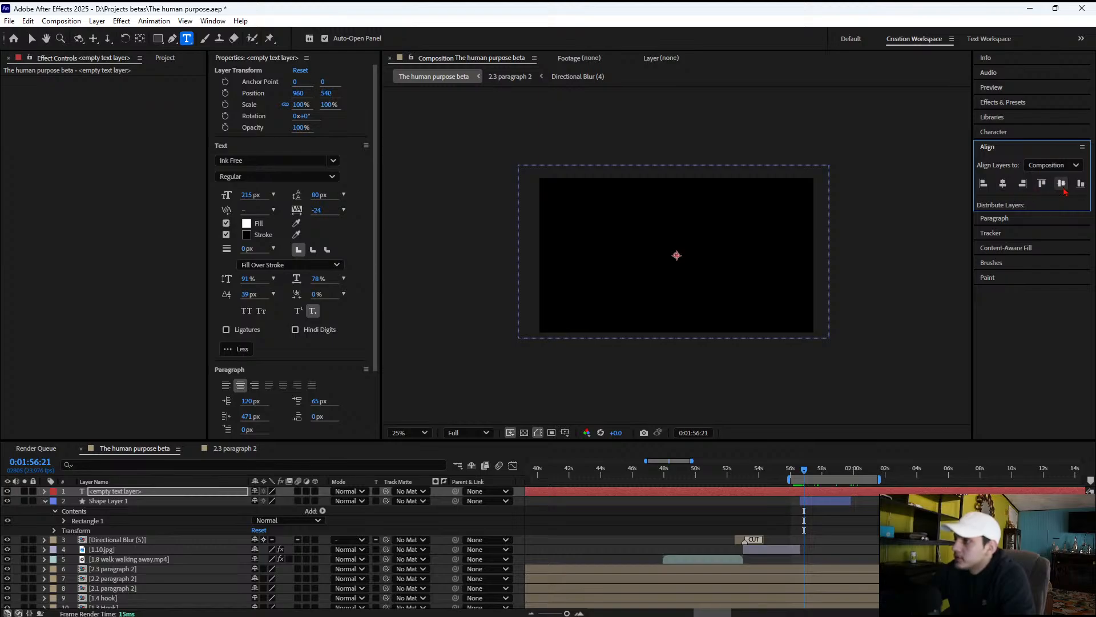
key(h)
click(677, 249)
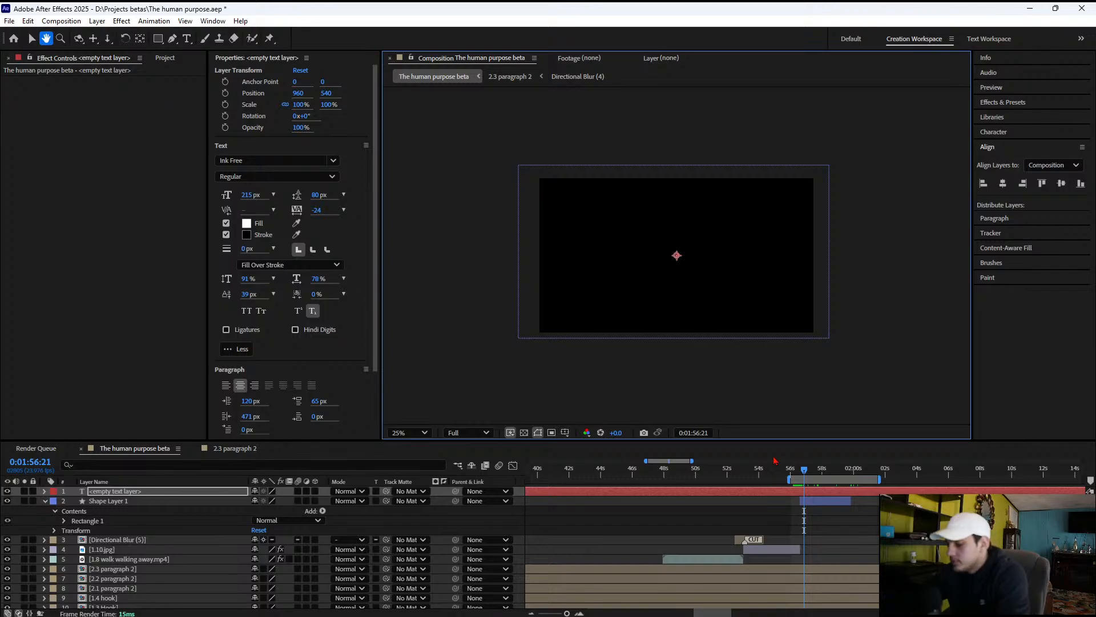
Trim the empty text layer to run from 0:01:56:16 to 0:01:59:19, matching the black rectangle's layer
drag(805, 476, 804, 473)
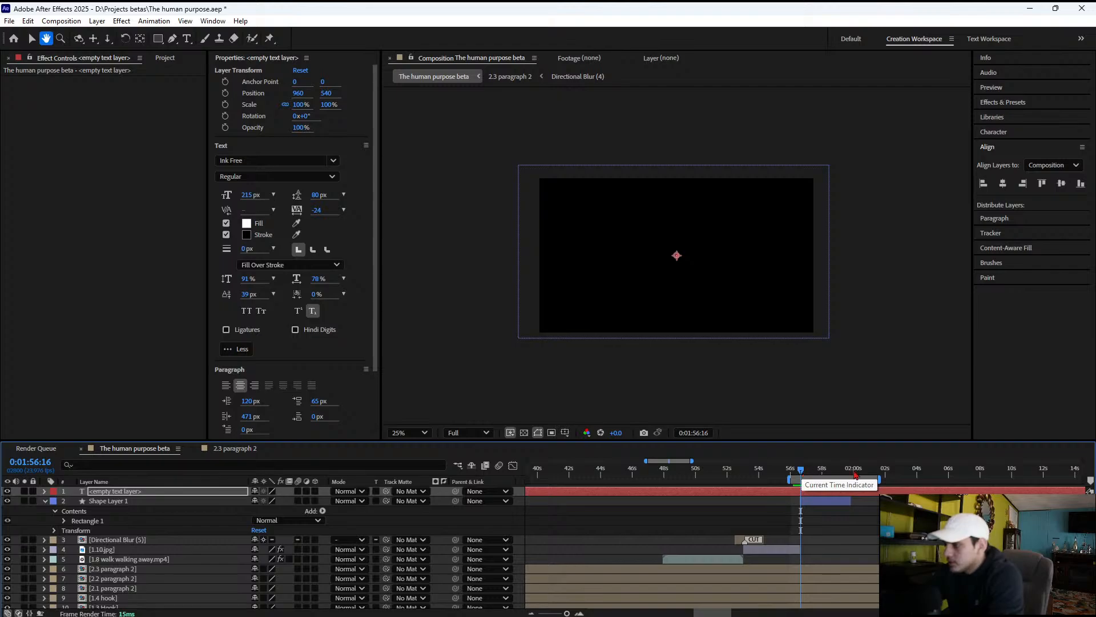
key(alt+bracketleft)
drag(849, 471, 853, 473)
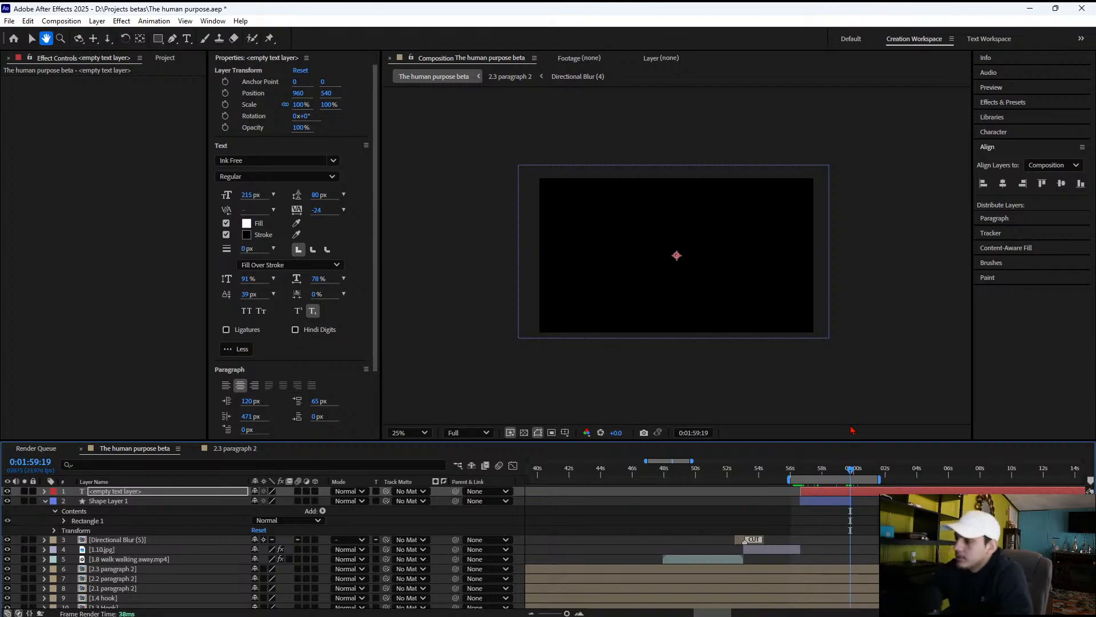
key(alt+bracketright)
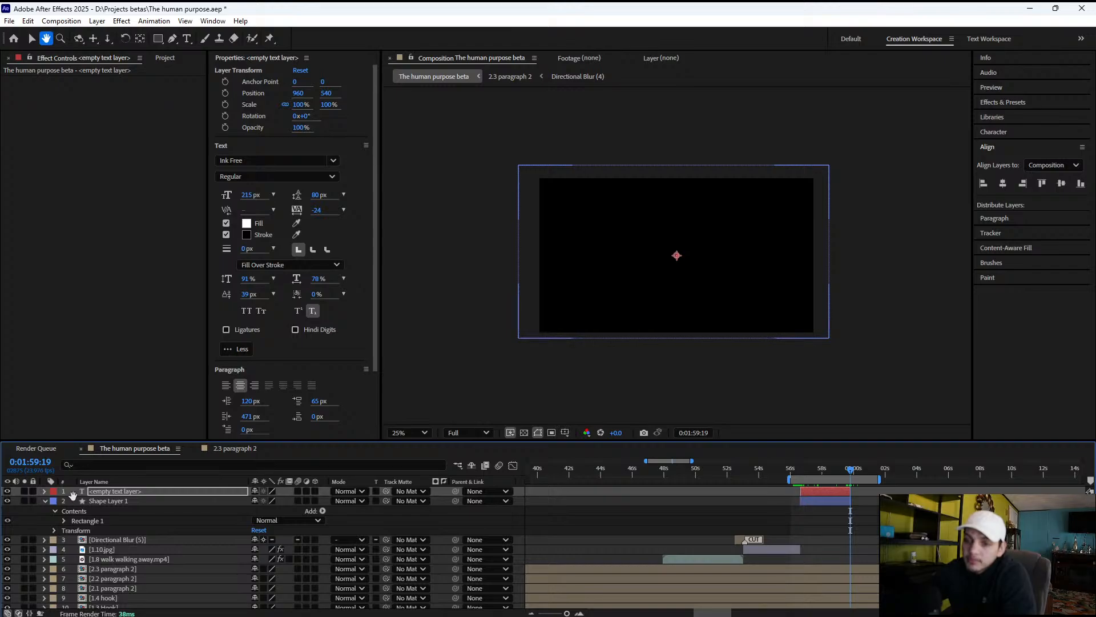
drag(117, 494, 115, 494)
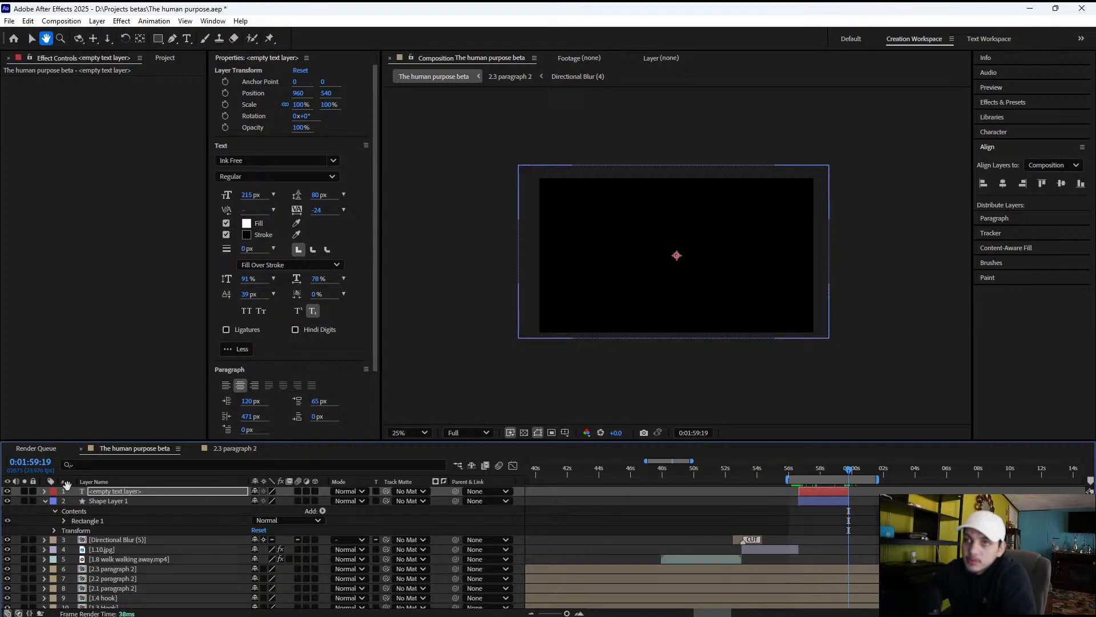
Enter "A life of two world" in the centered empty text layer
click(31, 39)
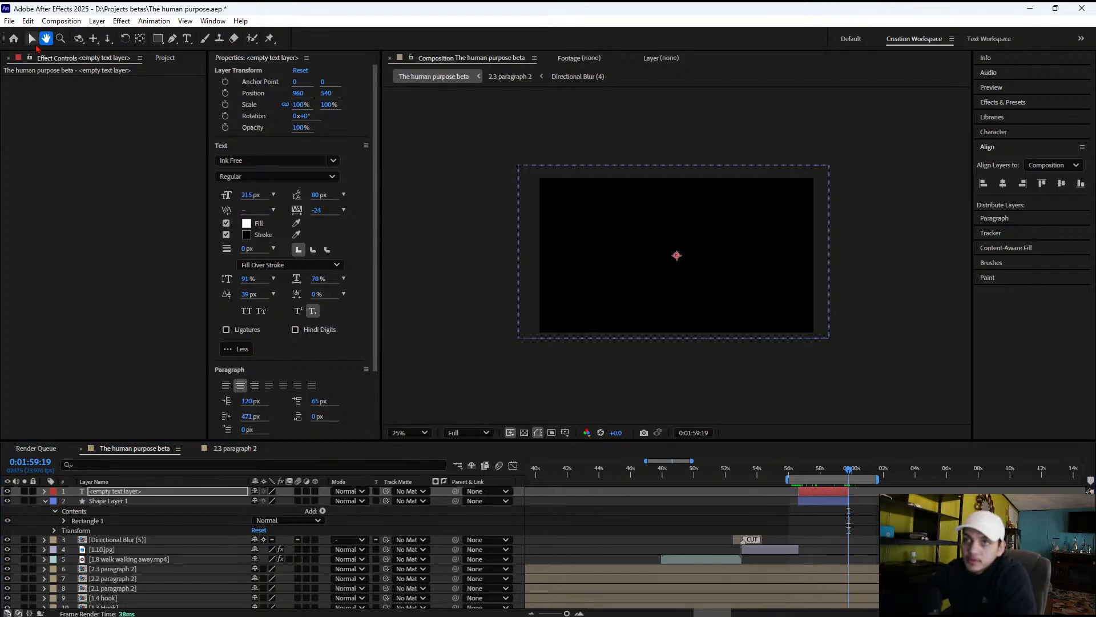
click(677, 255)
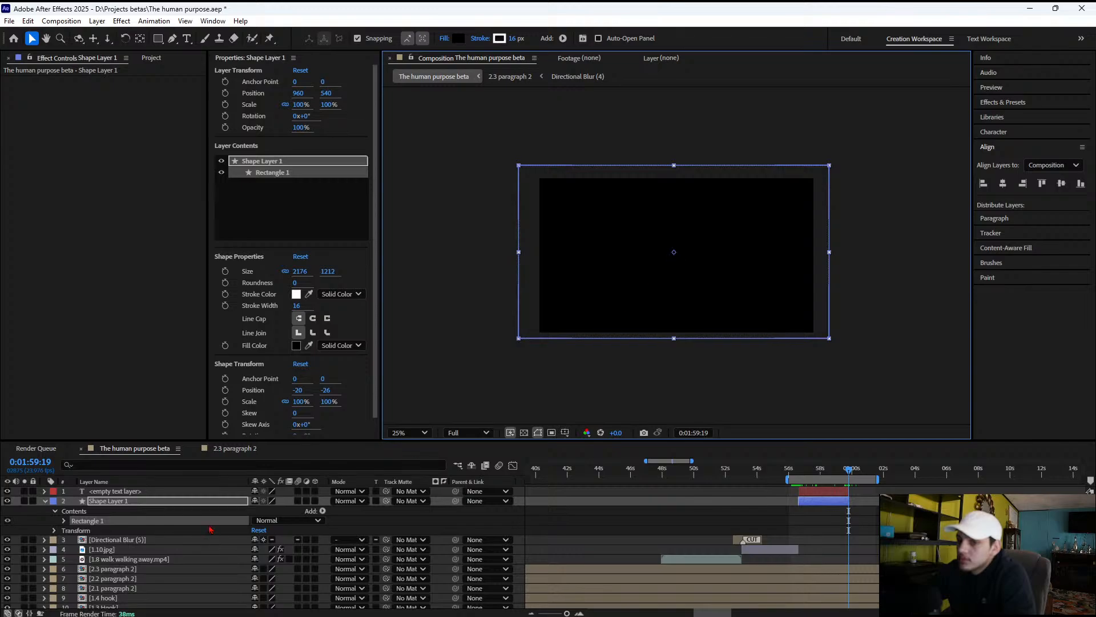
click(137, 492)
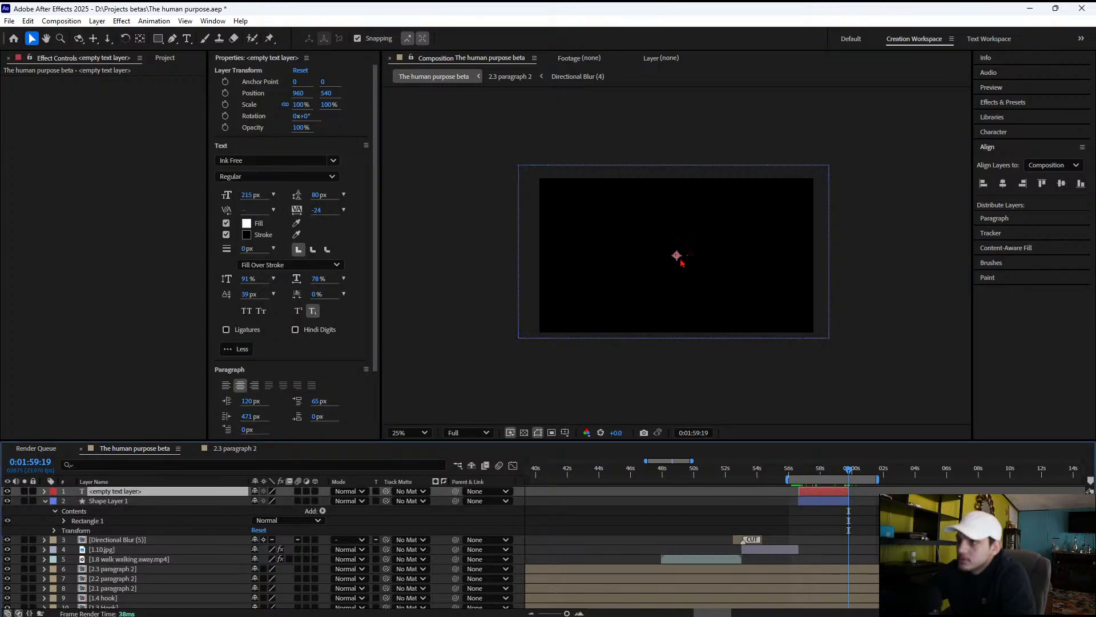
key(ctrl+t)
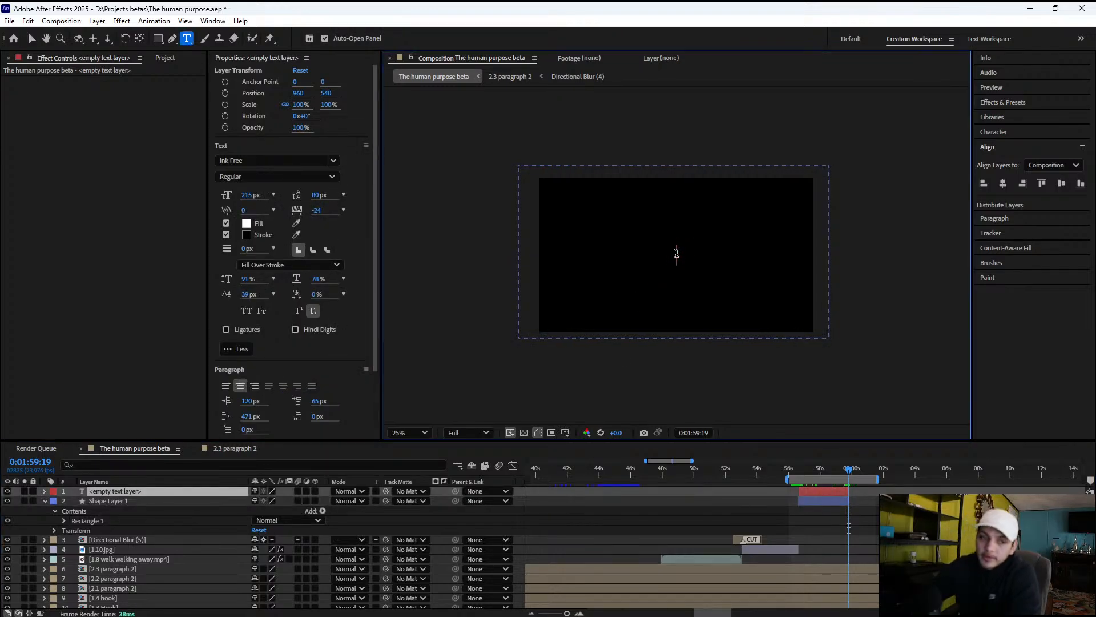
text(A)
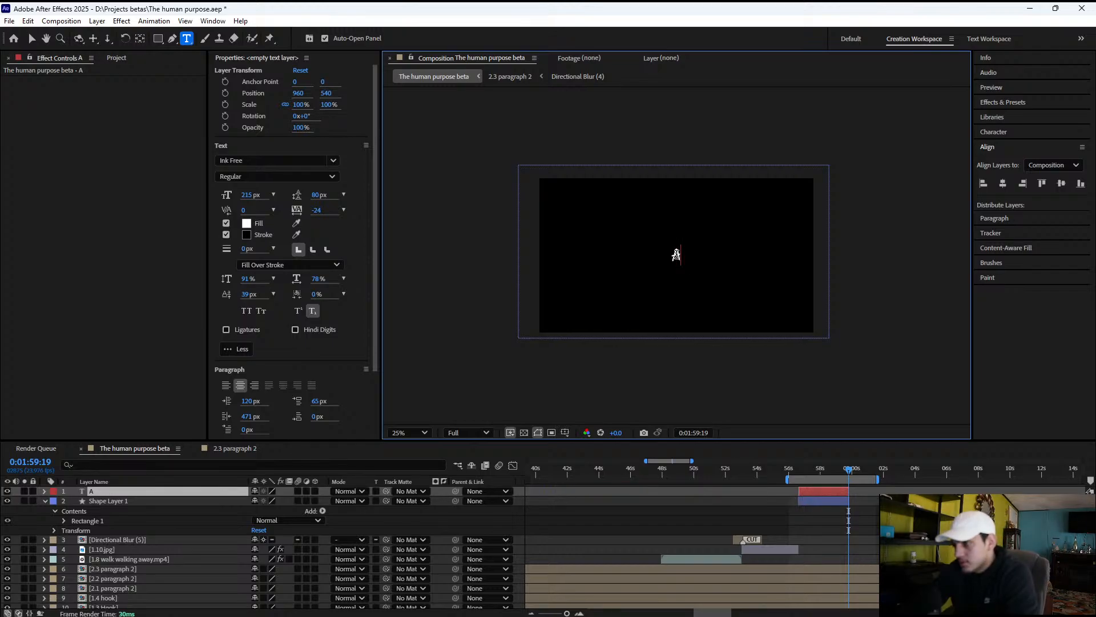
text( life of w)
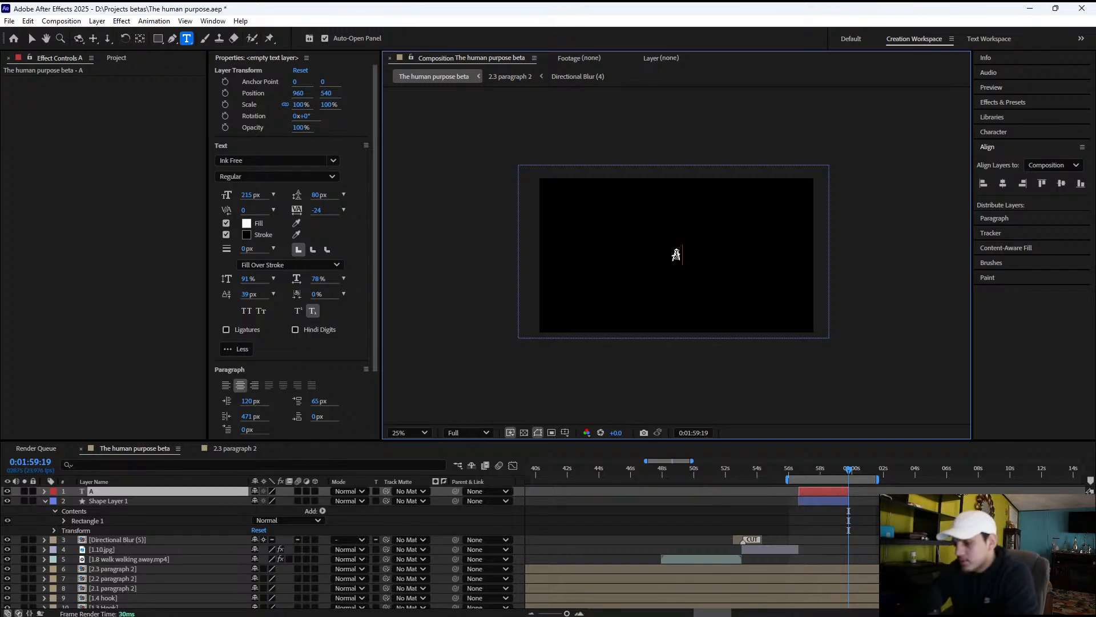
text(tw)
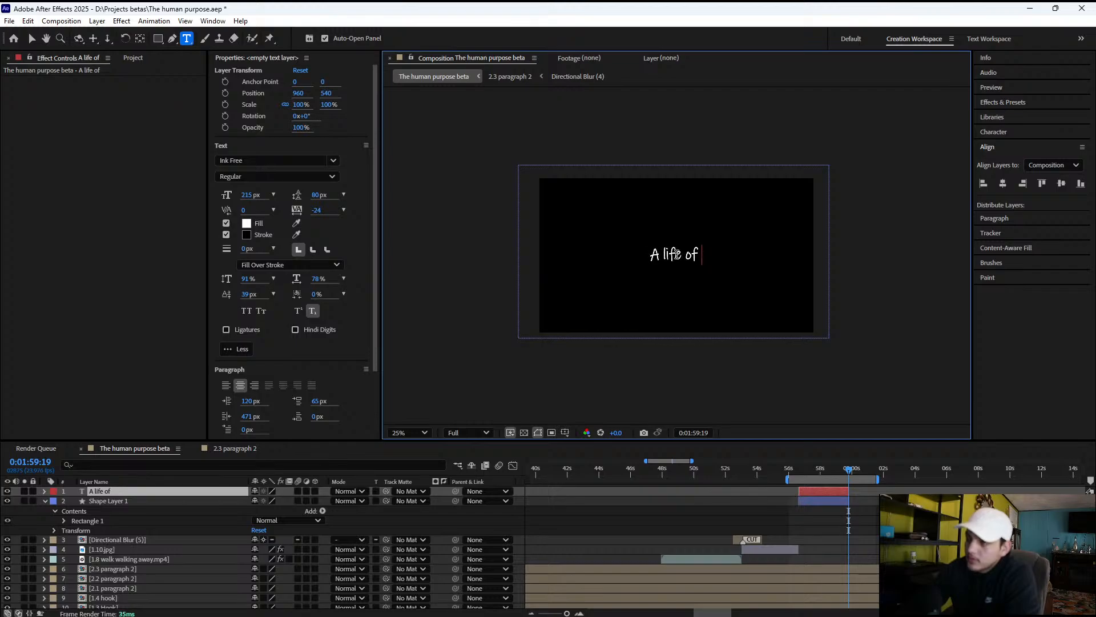
text(o world)
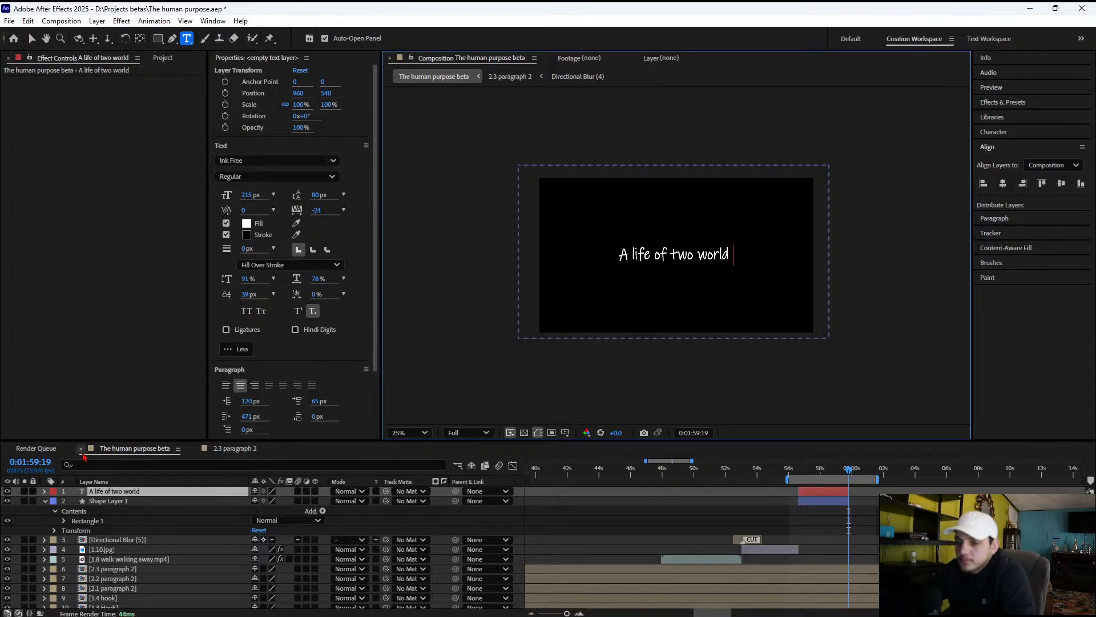
Play the title section to check its wording against the narration, stopping at about 0:01:57:15
click(77, 491)
key(space)
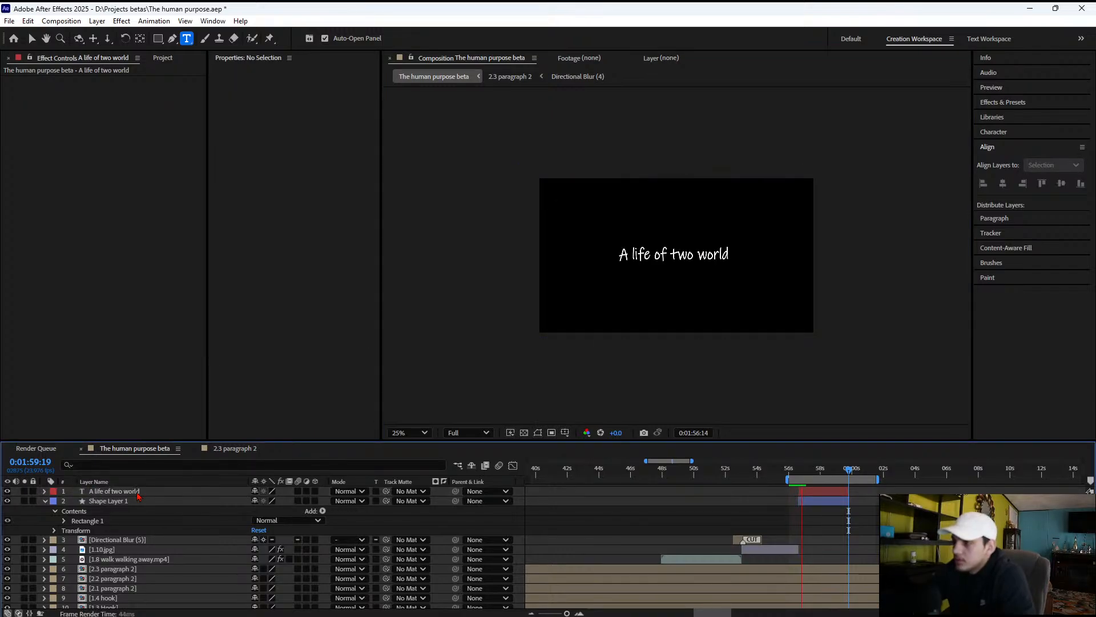
key(space)
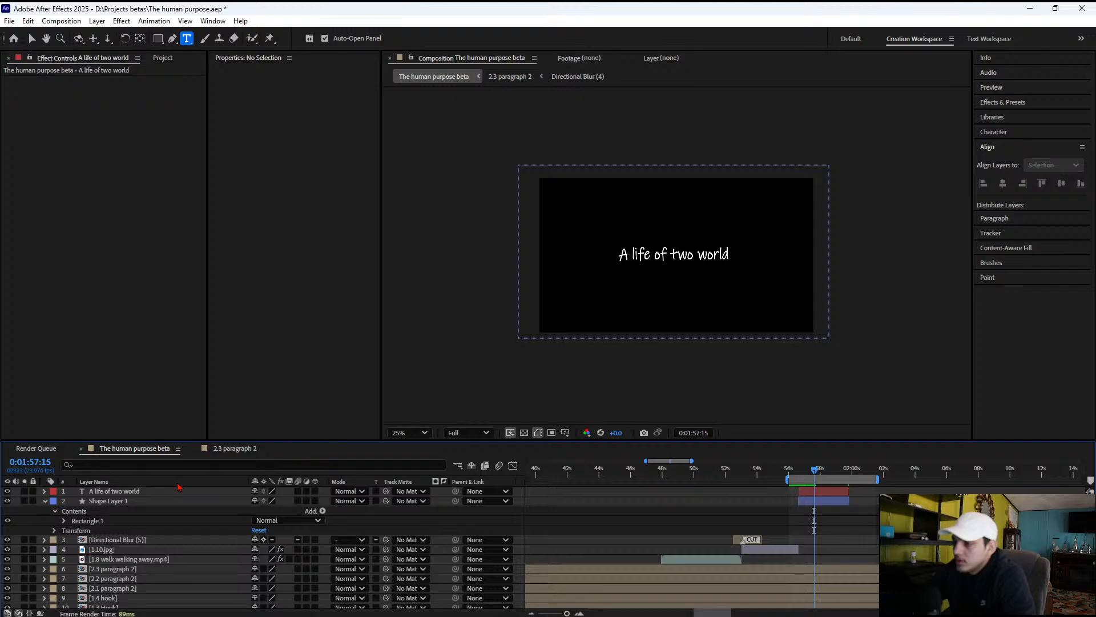
Extend the title text to read "A life of two different worlds" with a second line "But we live in the same planet"
click(693, 272)
text(d)
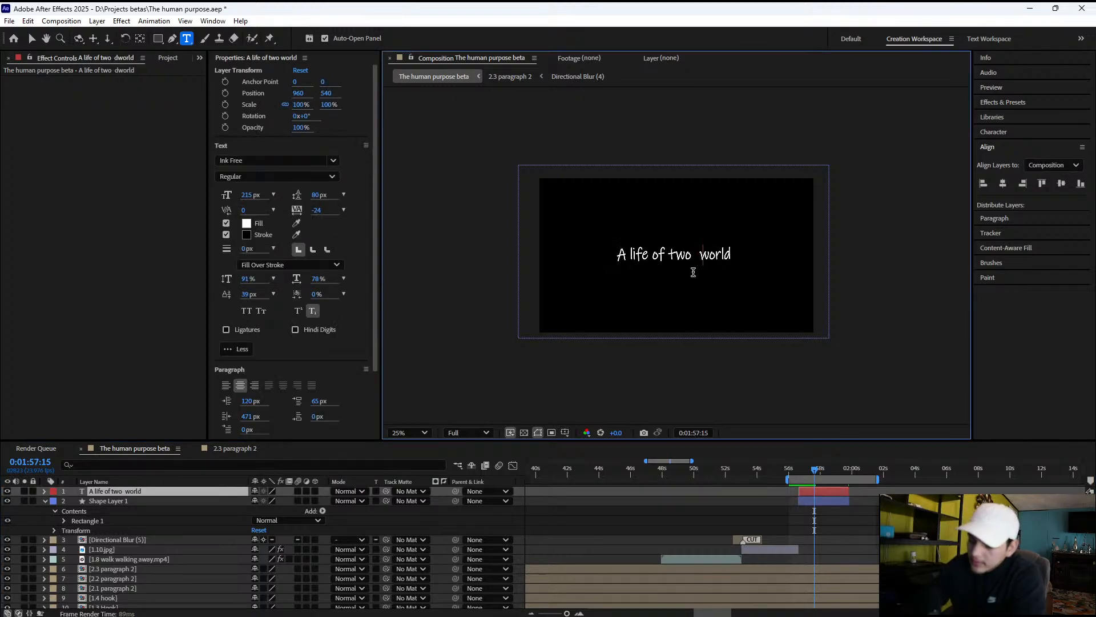
text(ifferent world)
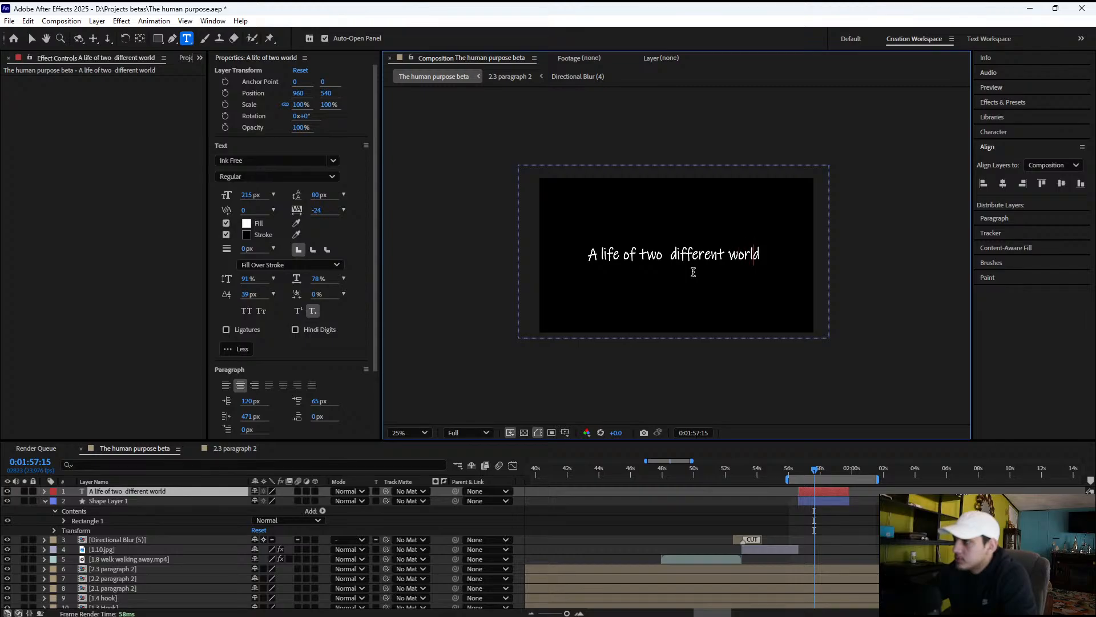
text(s)
key(Return)
text(Bu)
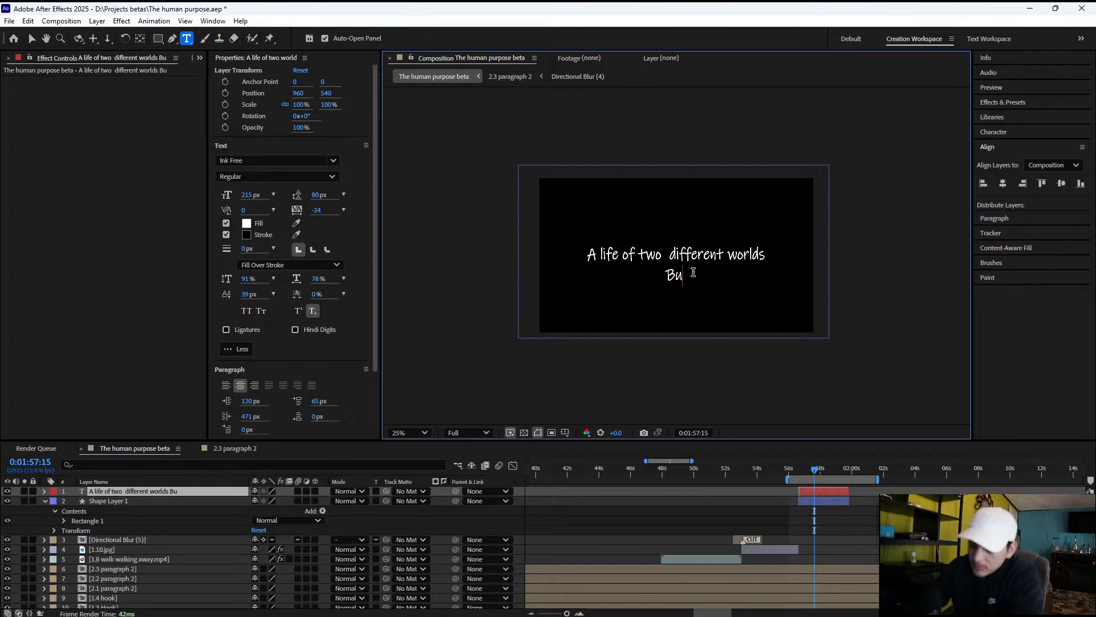
text(t we live in the same)
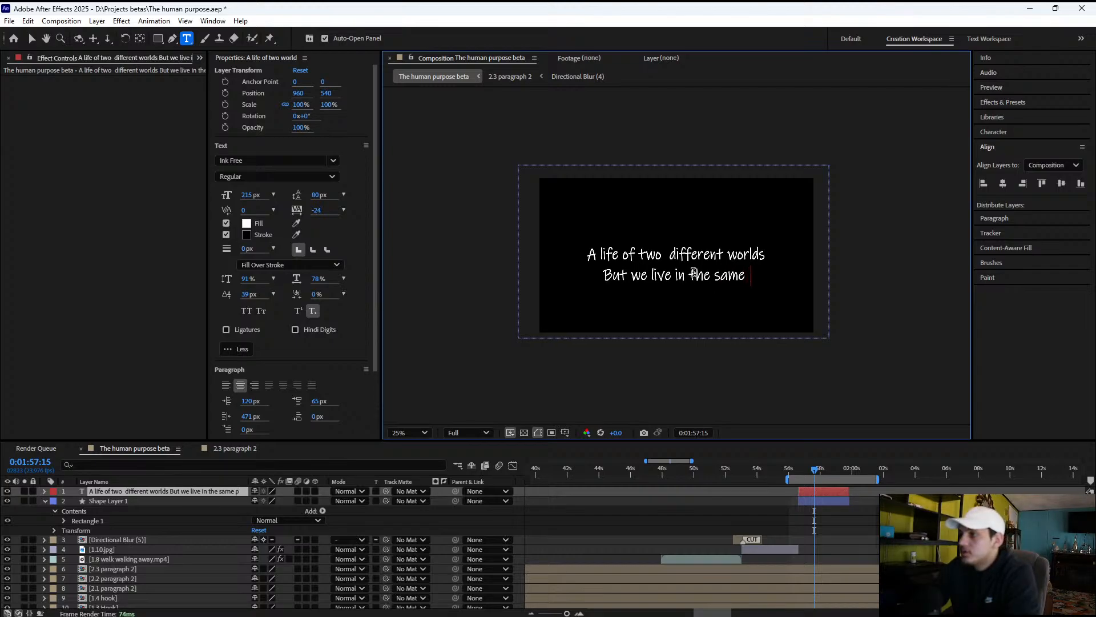
text( pl)
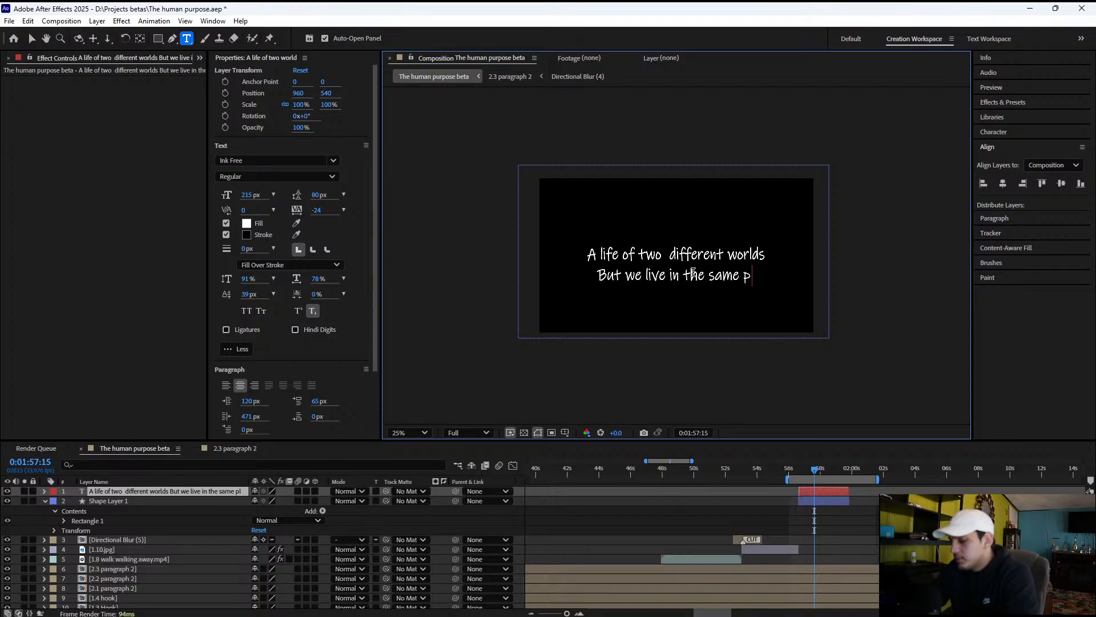
text(ane)
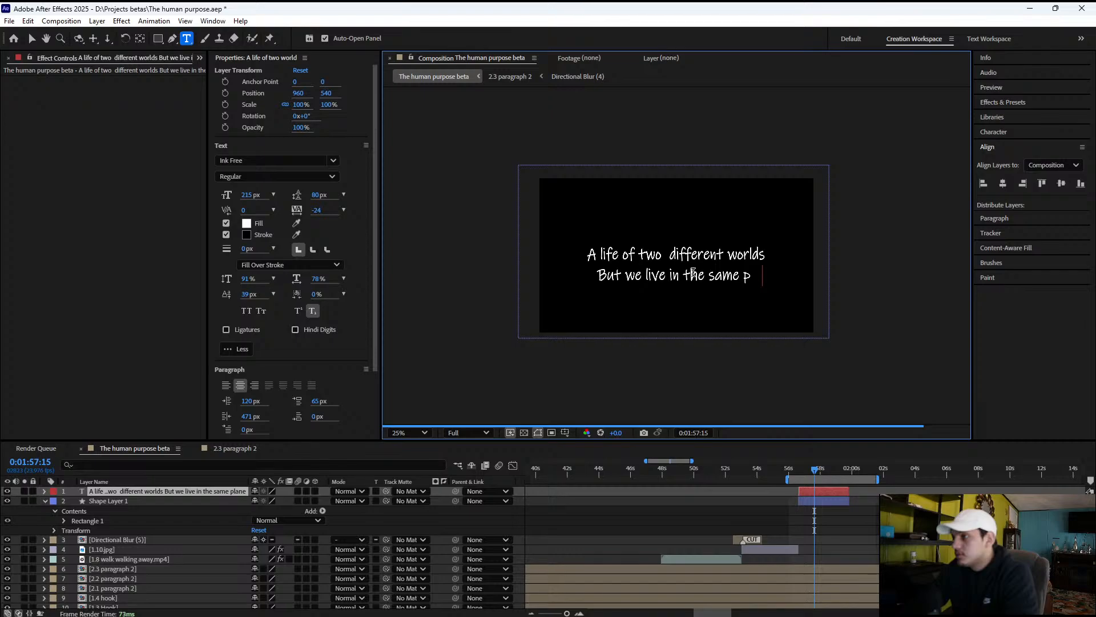
text(t)
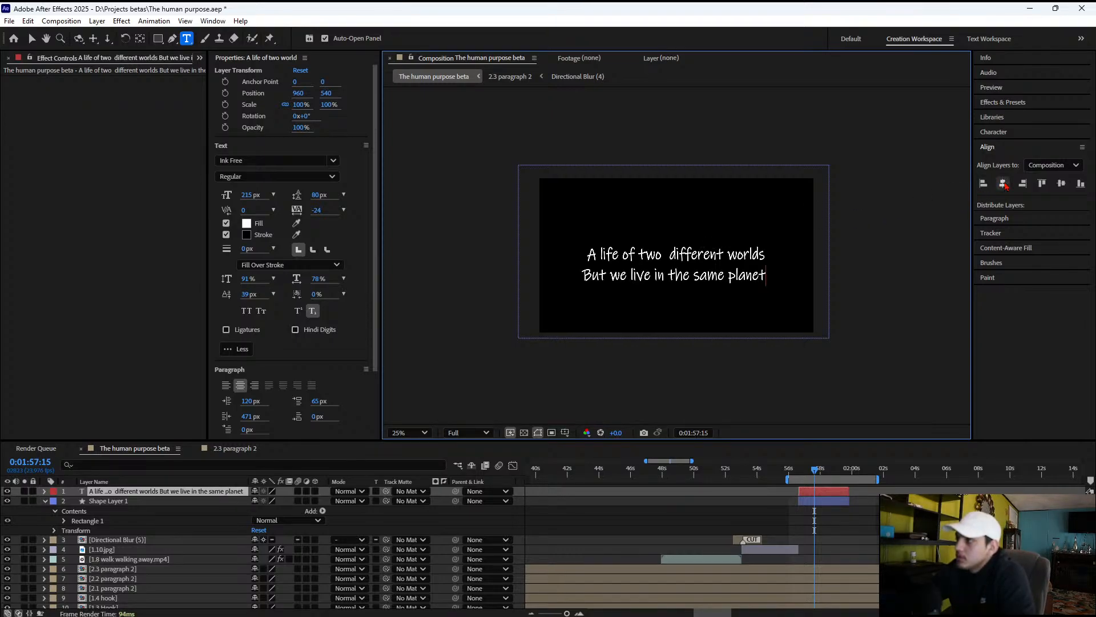
Center the two-line title horizontally in the composition and set its vertical position to 480
click(1003, 184)
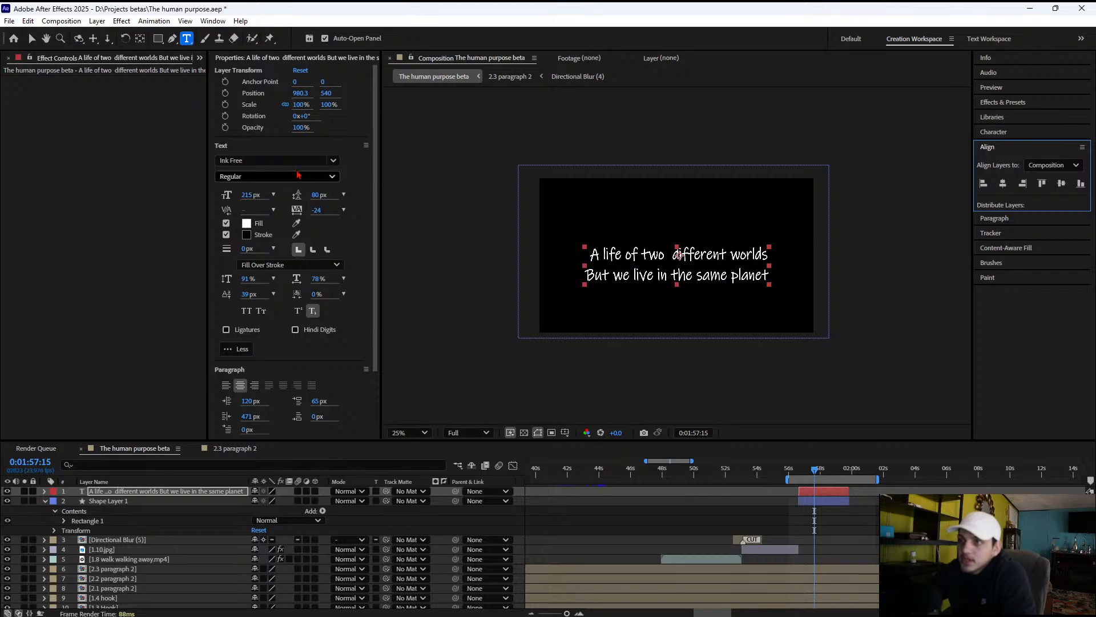
drag(322, 93, 282, 93)
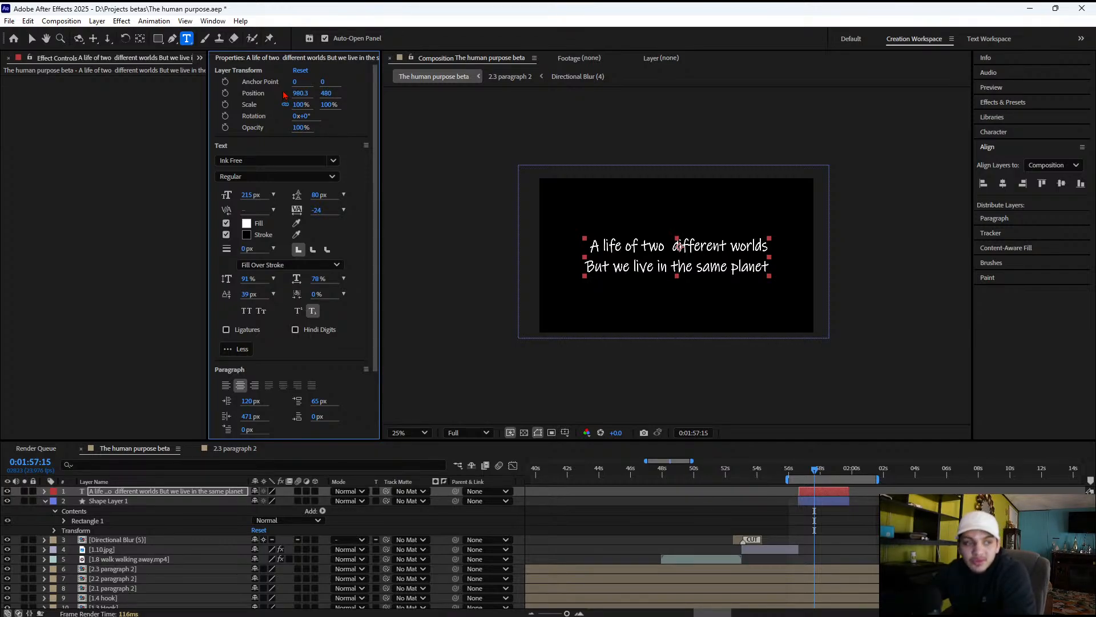
click(108, 495)
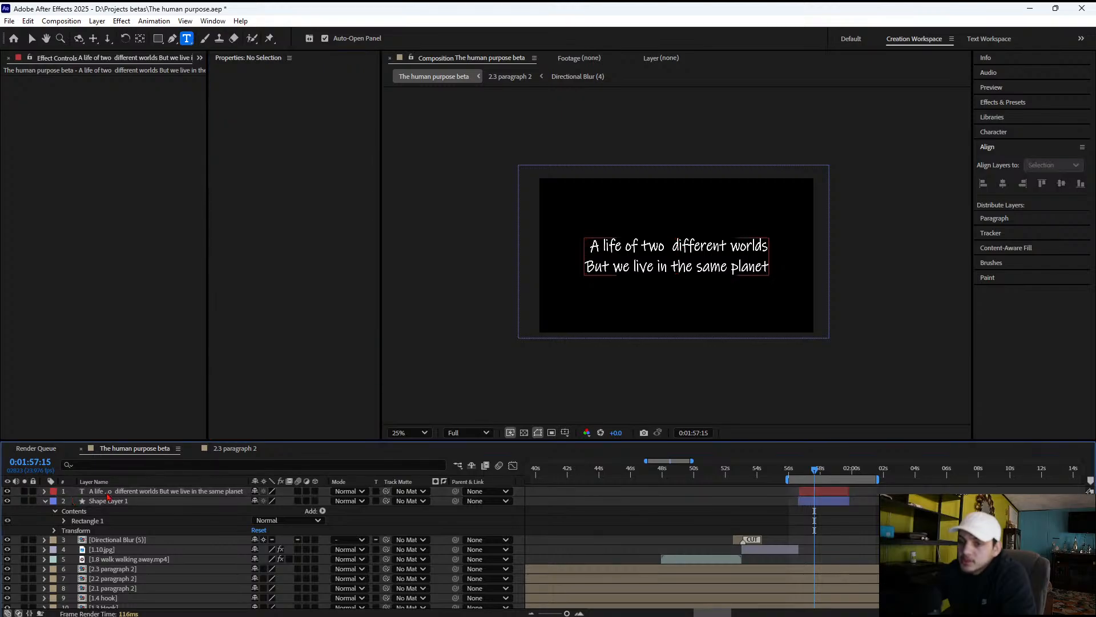
Find the Stylize Glow effect and apply it to the two-line title text layer
click(107, 491)
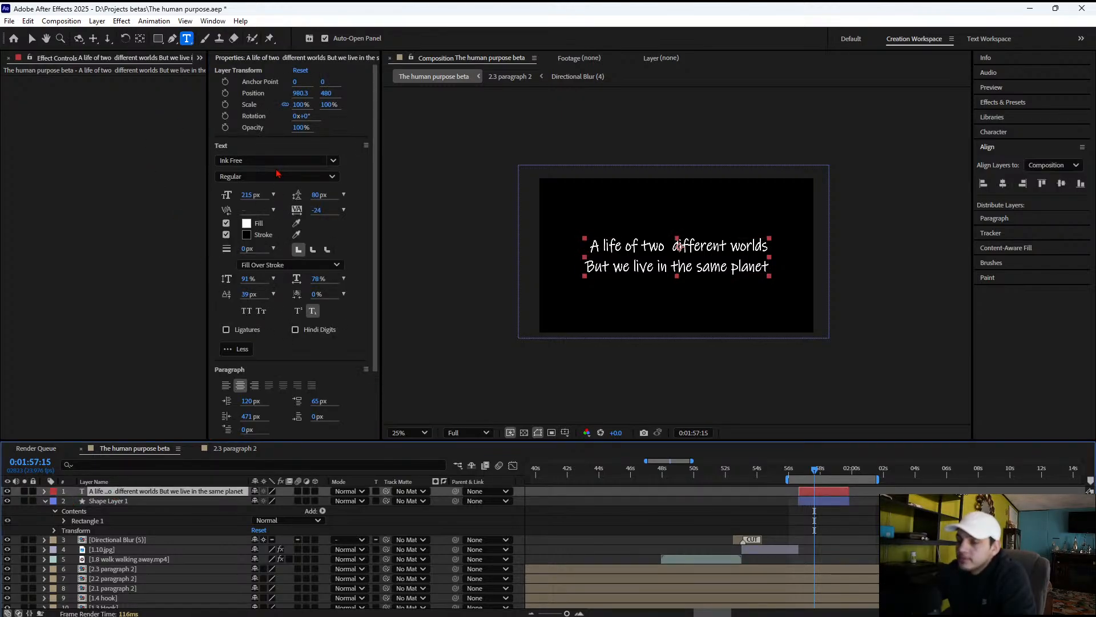
key(period)
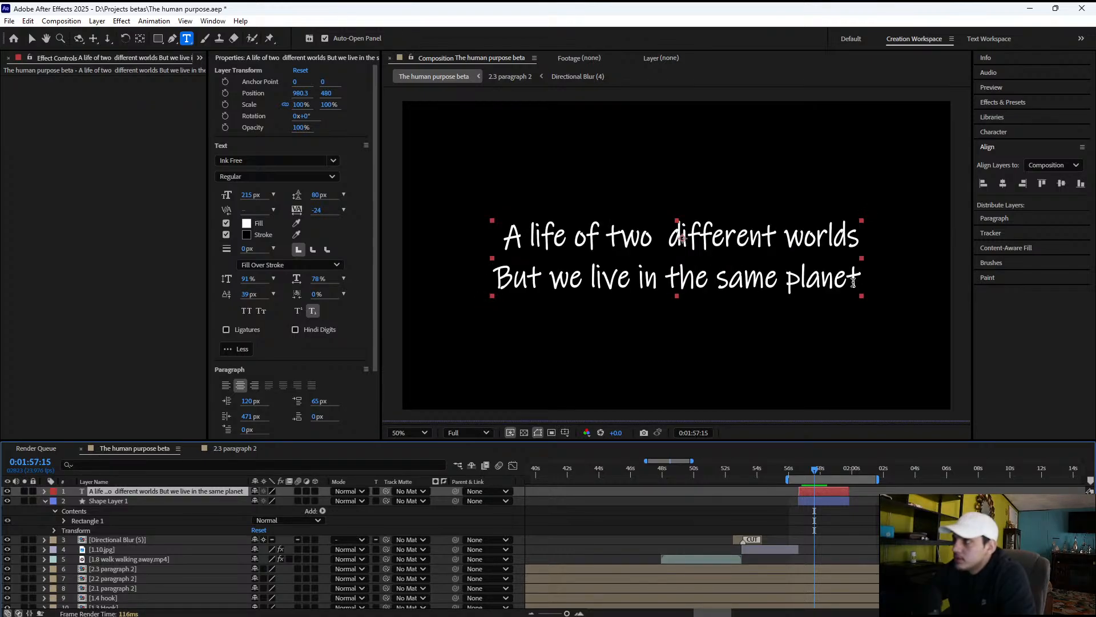
click(1008, 102)
click(999, 116)
text(gl)
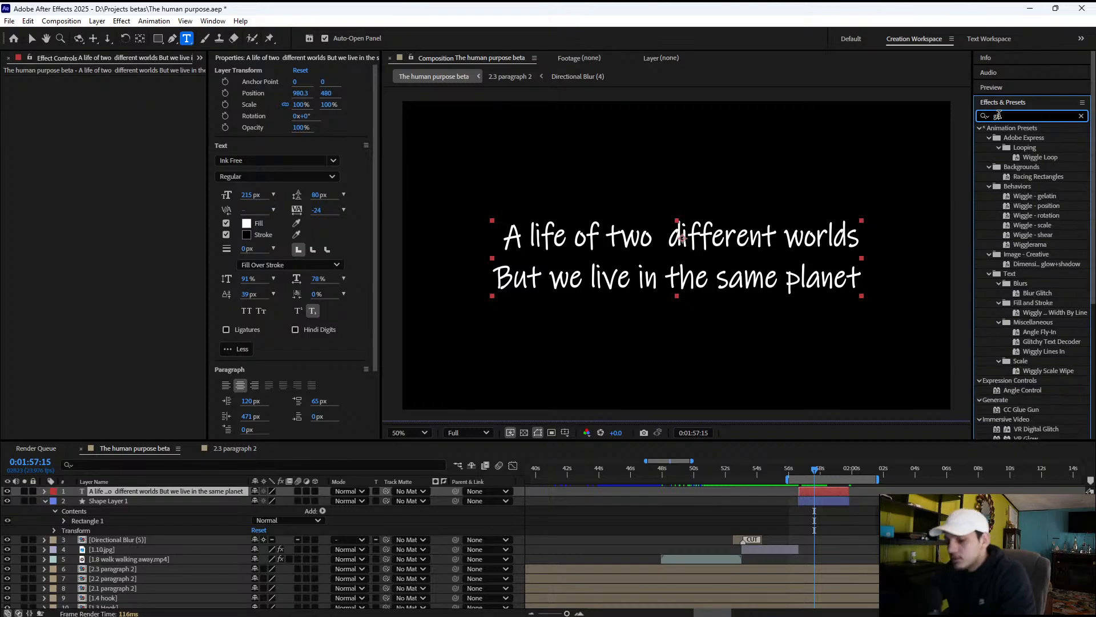
text(ow)
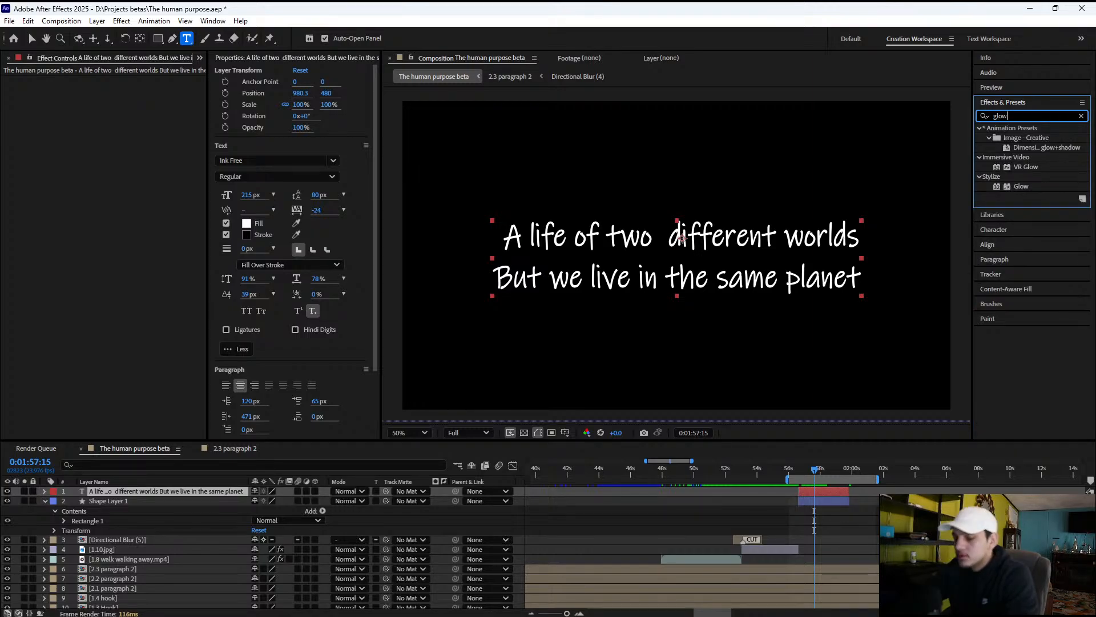
drag(1021, 186, 550, 216)
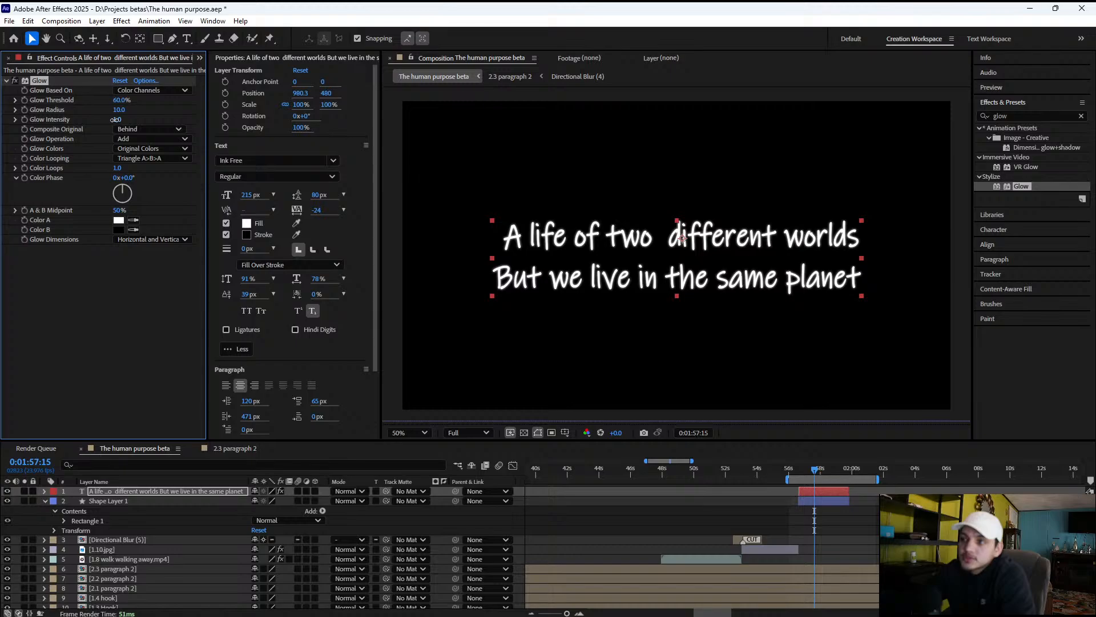
Set the title's Glow Intensity to 7.9 and its Glow Radius to 51
drag(115, 120, 488, 141)
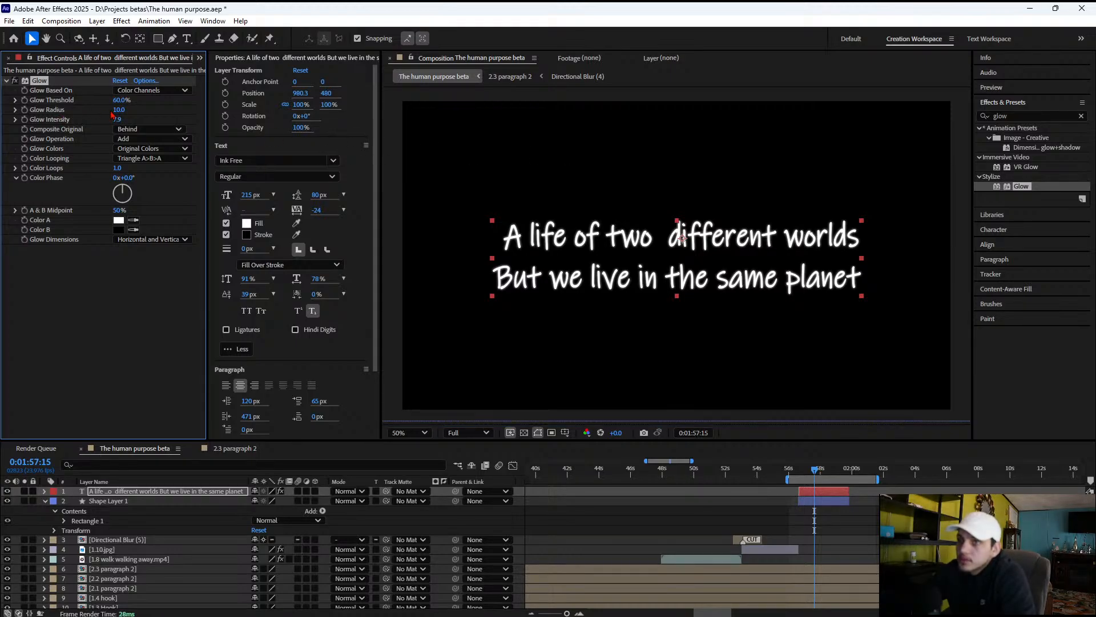
drag(118, 110, 139, 109)
scroll(841, 334, down, 2)
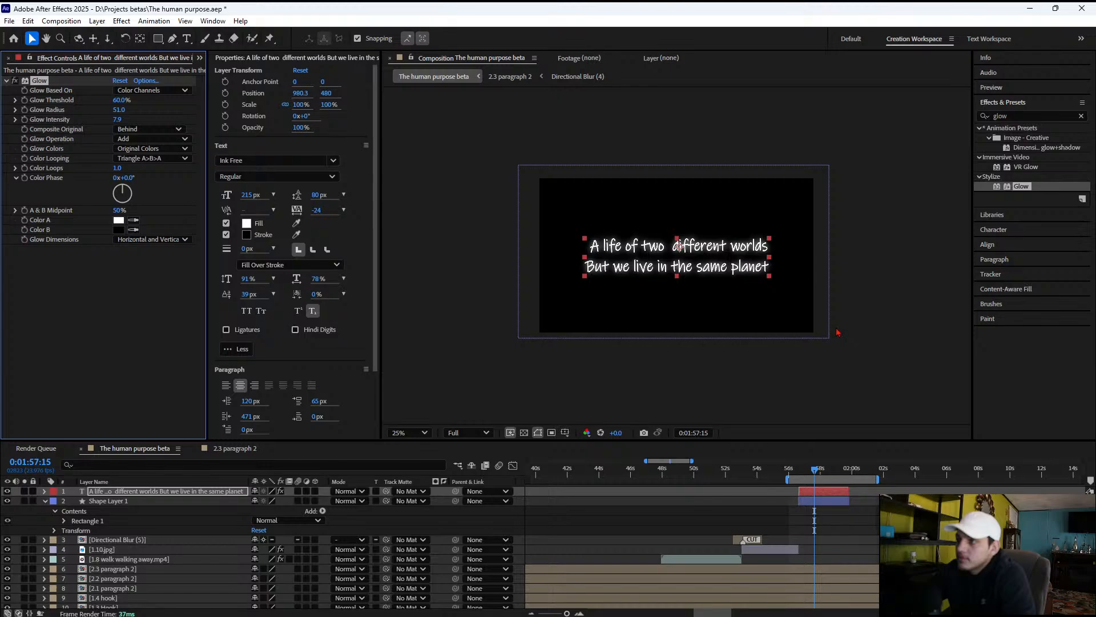
click(838, 333)
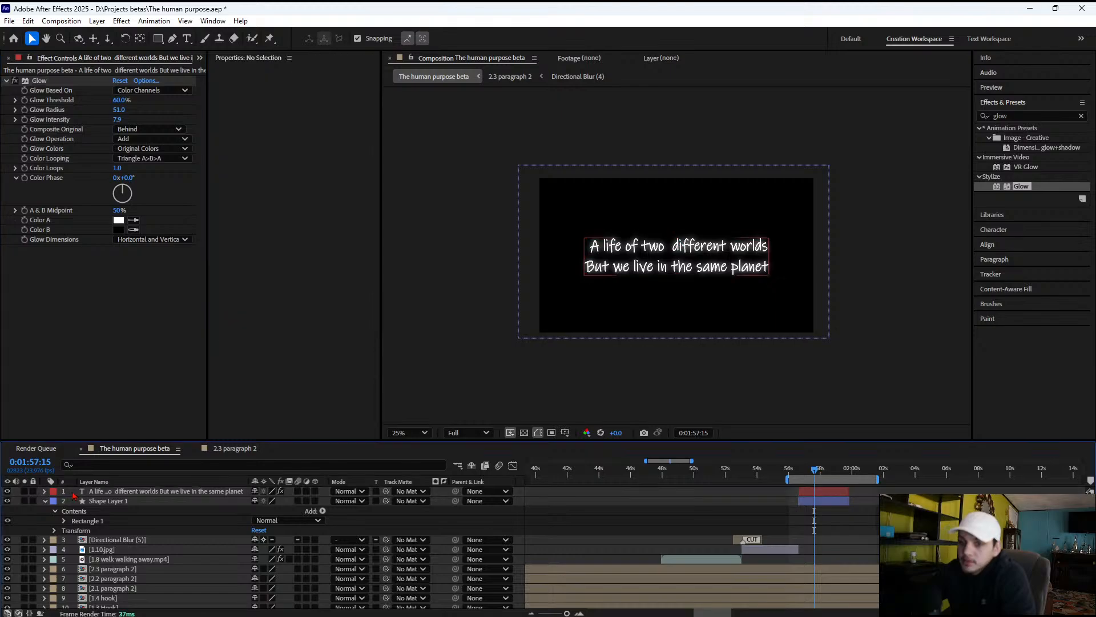
Compare the title with its Glow effect switched off and on, leaving the effect enabled
click(18, 84)
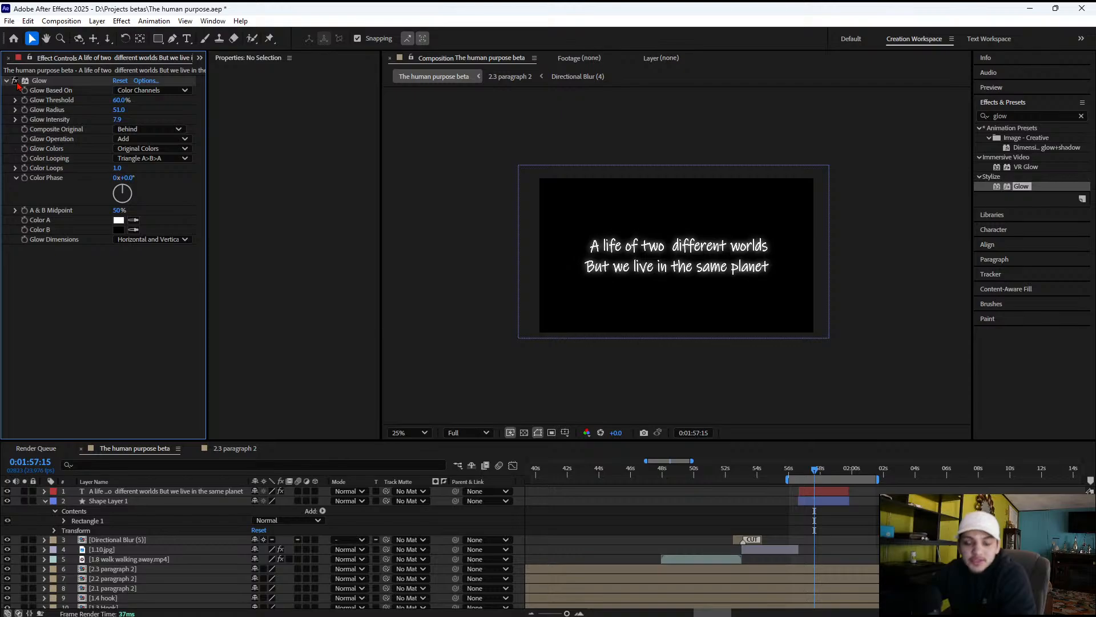
click(16, 83)
click(16, 82)
click(16, 83)
click(16, 82)
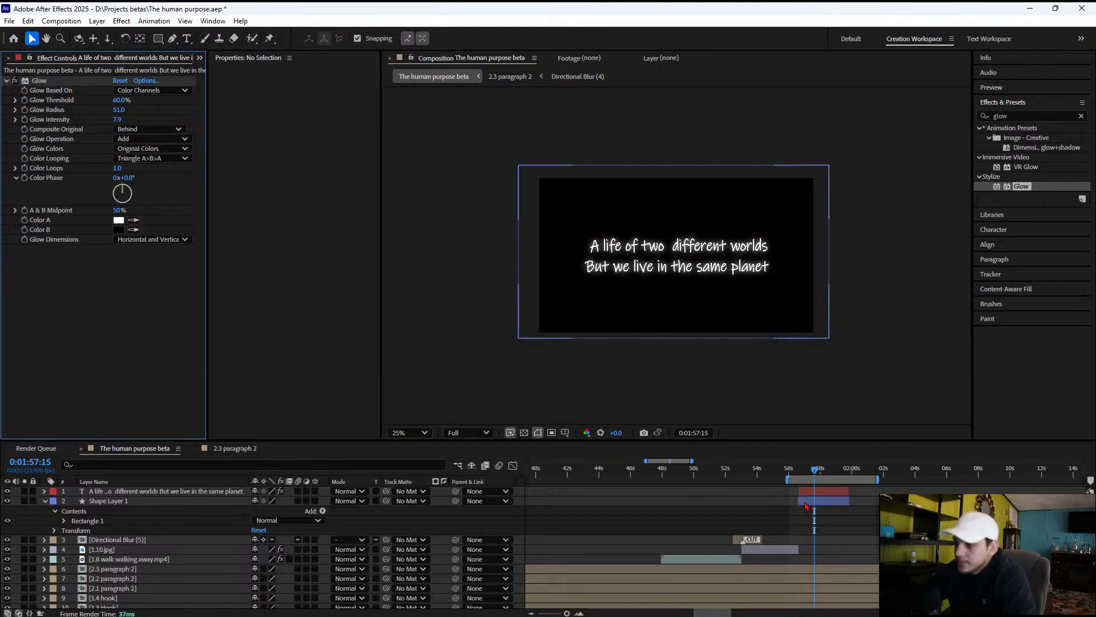
Scrub through the title section from its start at 0:01:56:16, leaving the playhead at 0:01:57:03
drag(814, 470, 800, 470)
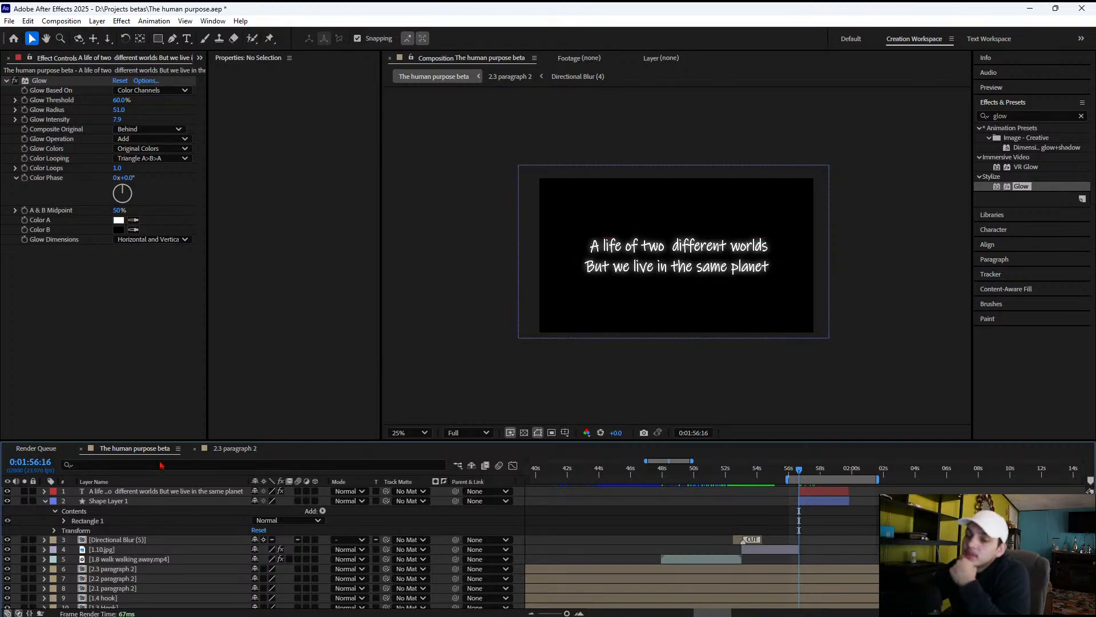
click(806, 474)
drag(806, 473, 821, 474)
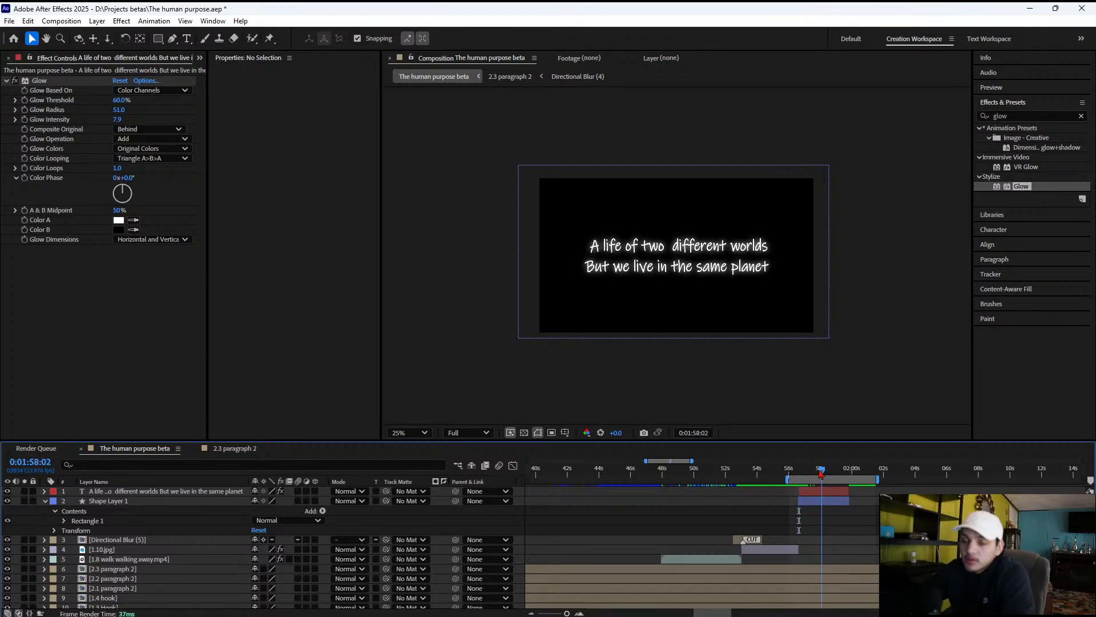
Open Animation Composer 3, show its Text Presets and maximize the preset browser
click(213, 20)
click(272, 112)
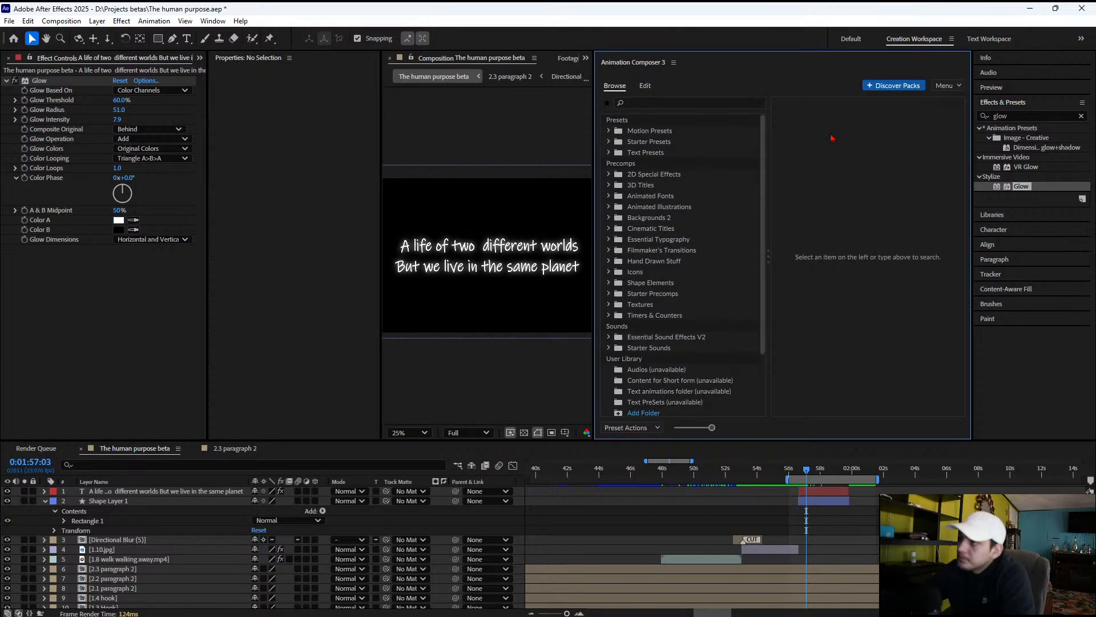
click(656, 132)
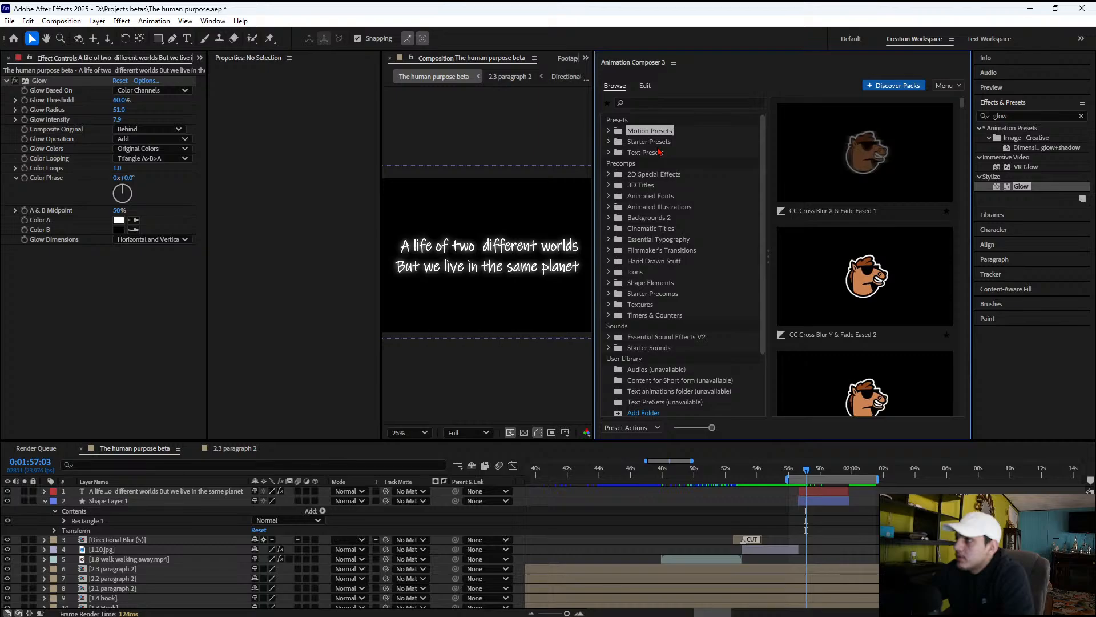
click(656, 153)
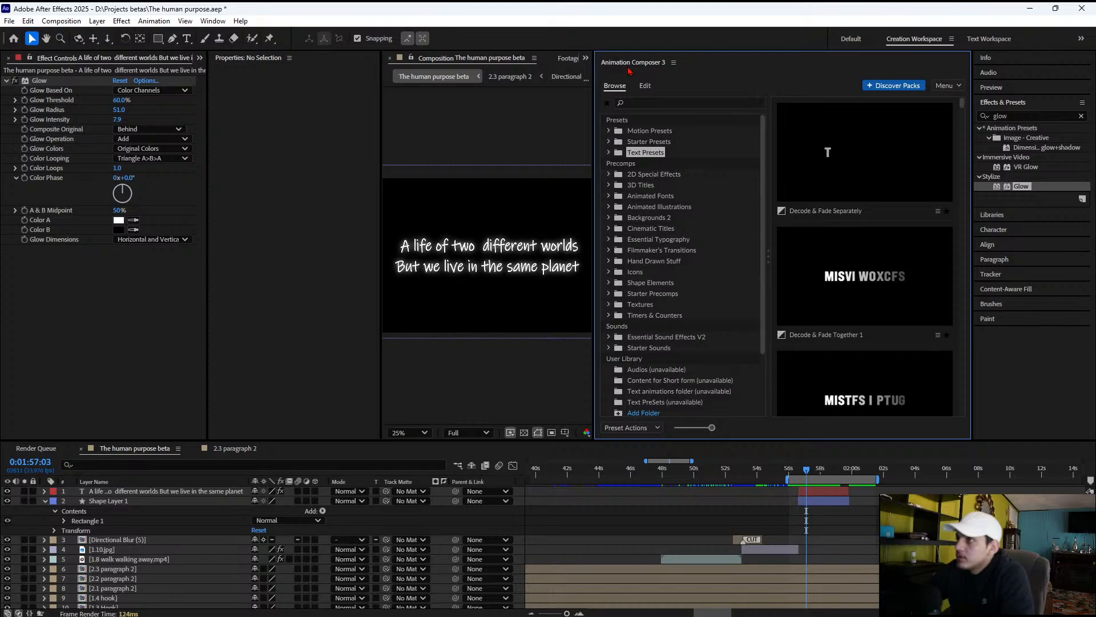
double_click(629, 69)
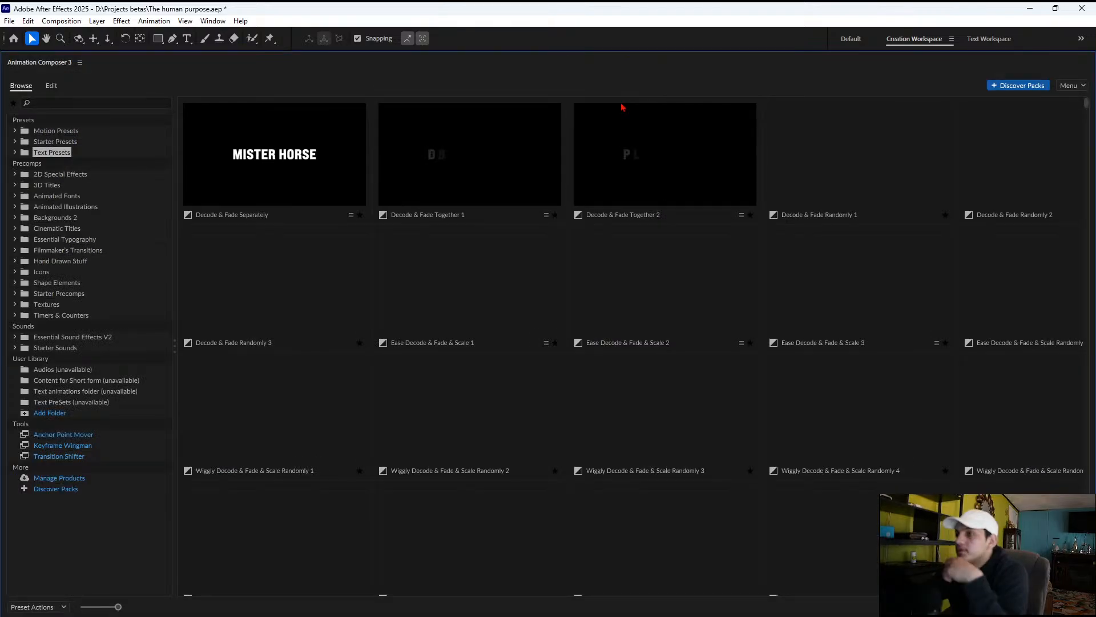
Browse the animated previews of the Text Presets for a suitable title animation, from the Decode presets to the Ease Fade presets
click(19, 154)
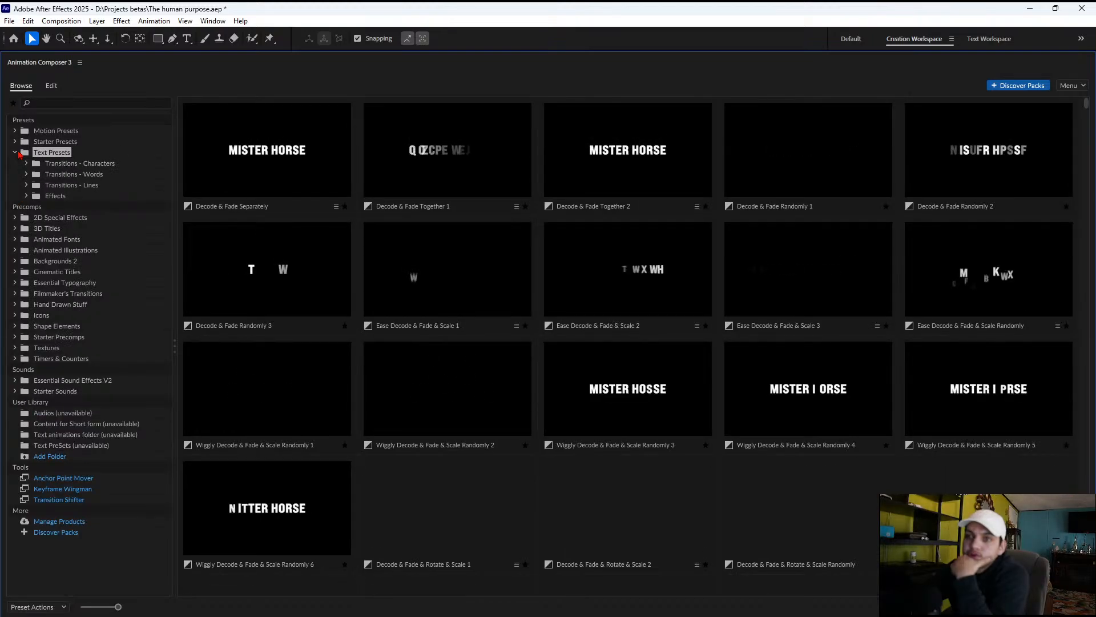
click(19, 153)
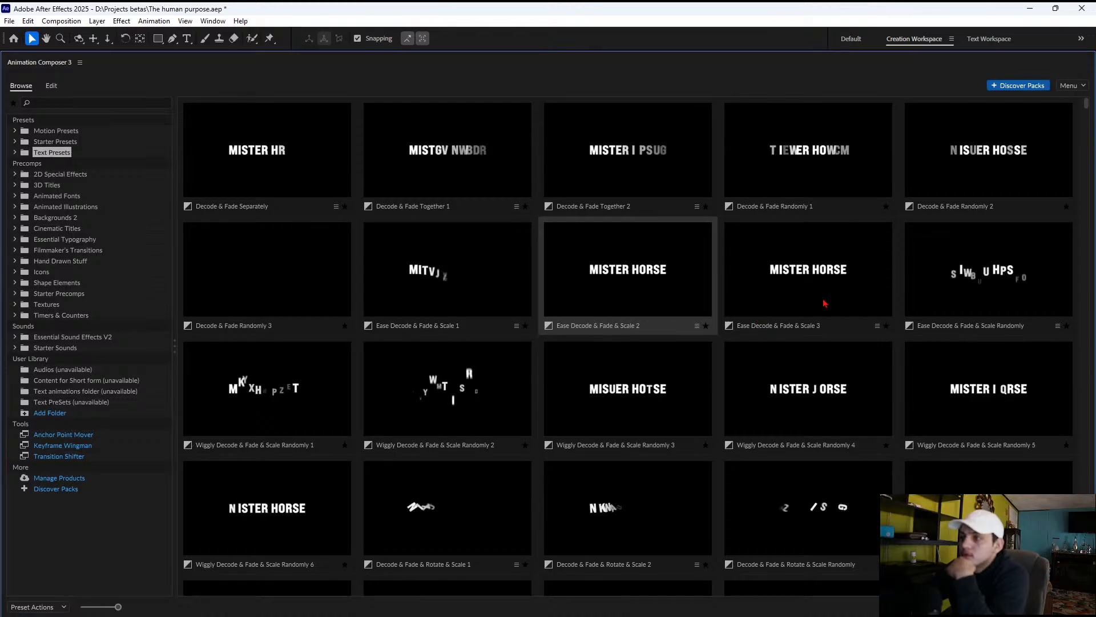
scroll(825, 303, down, 5)
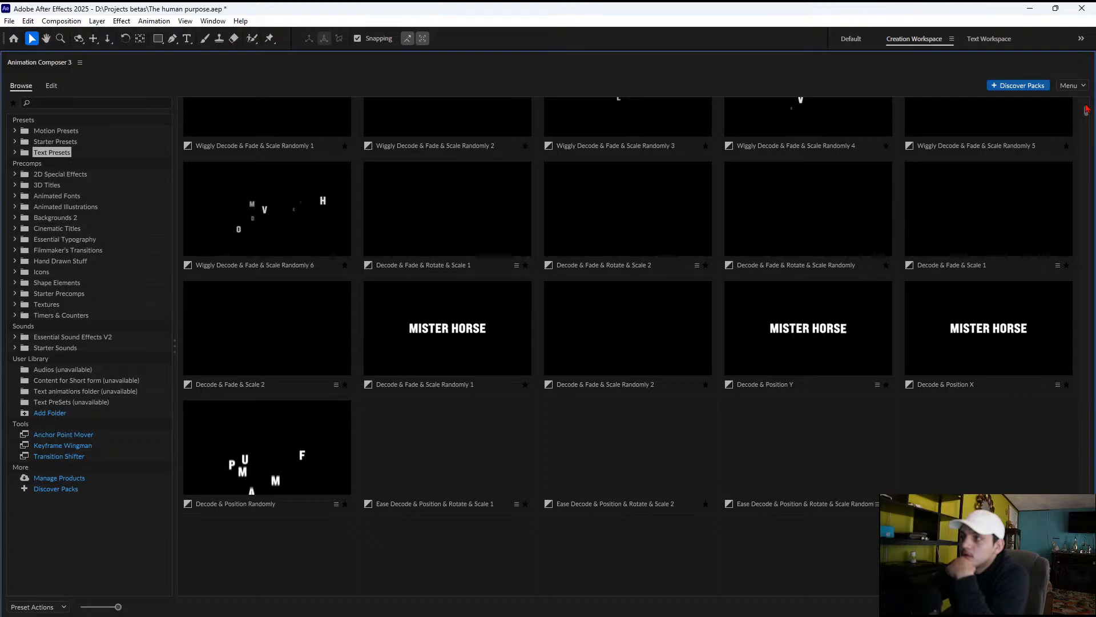
scroll(1086, 108, up, 5)
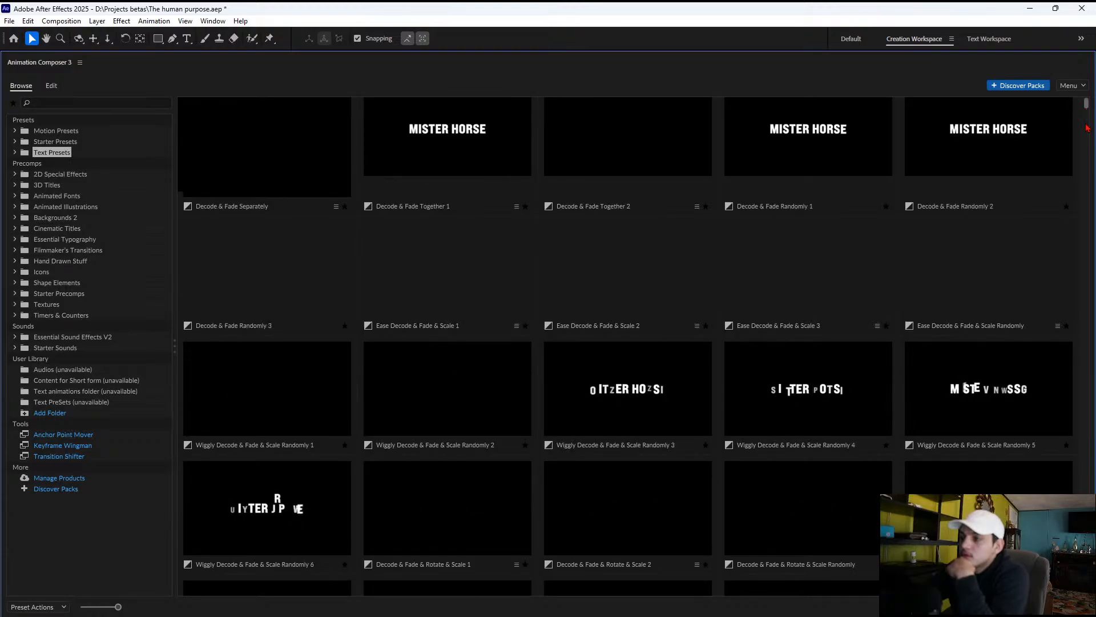
click(1087, 128)
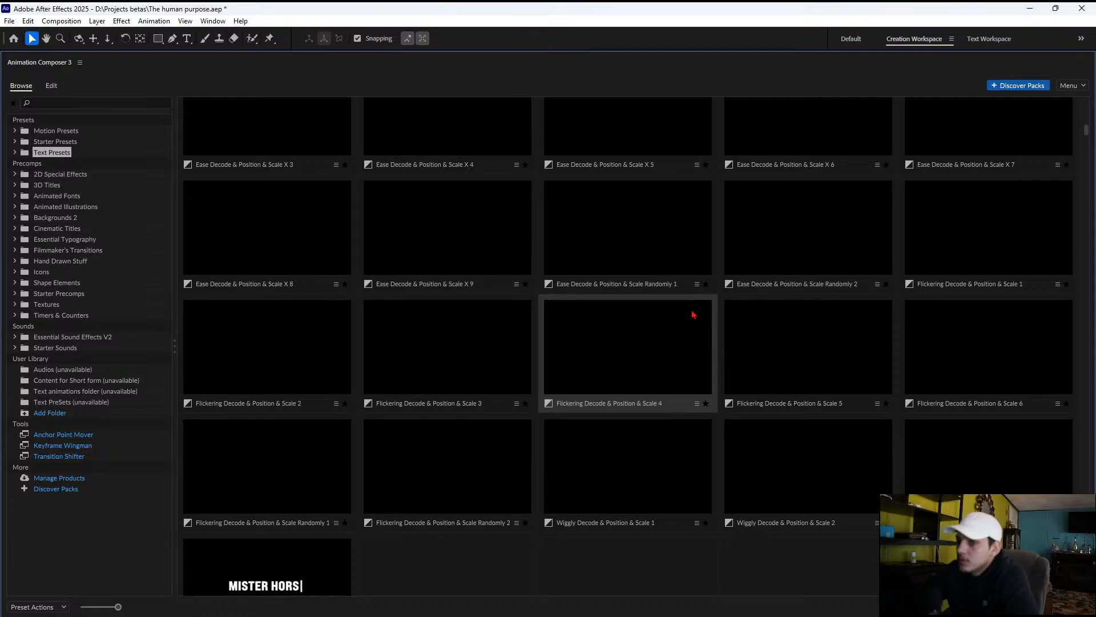
scroll(693, 314, down, 1)
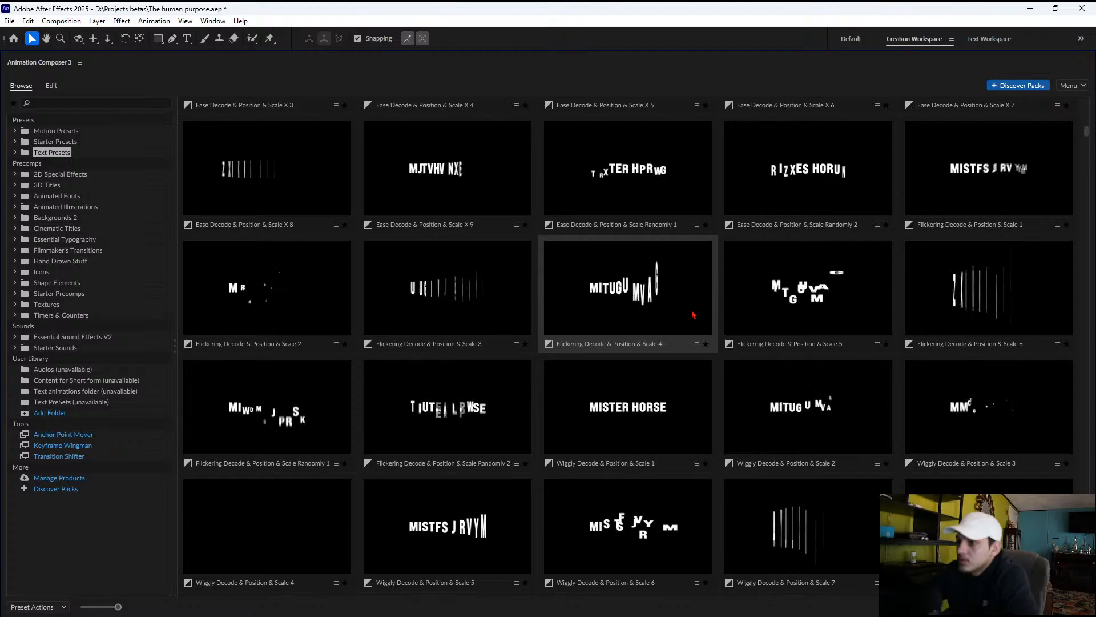
scroll(693, 314, down, 2)
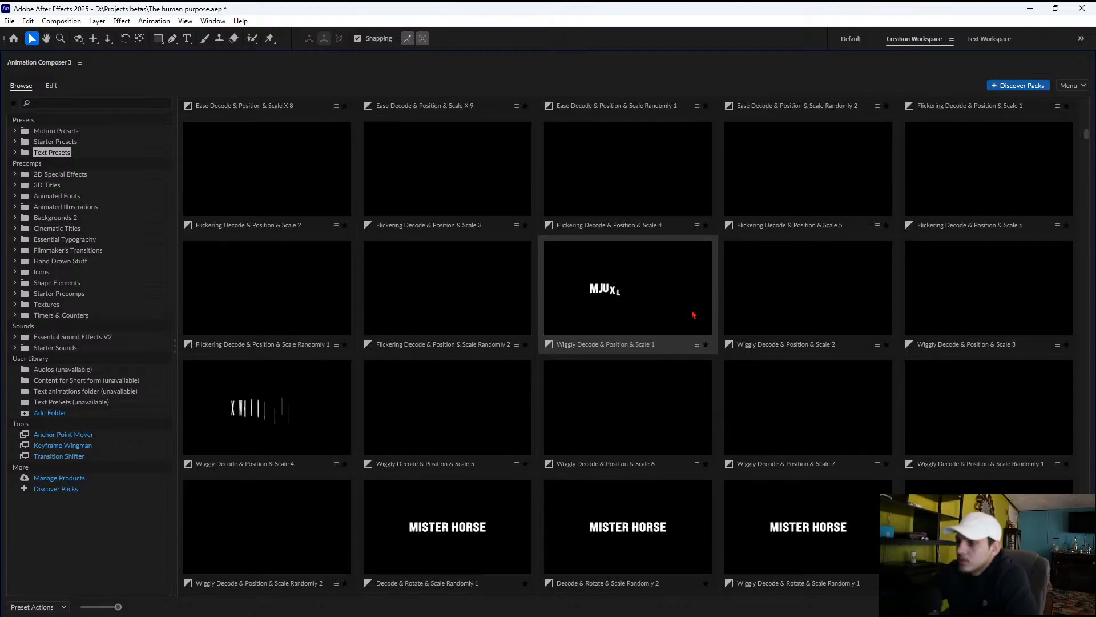
scroll(694, 314, down, 3)
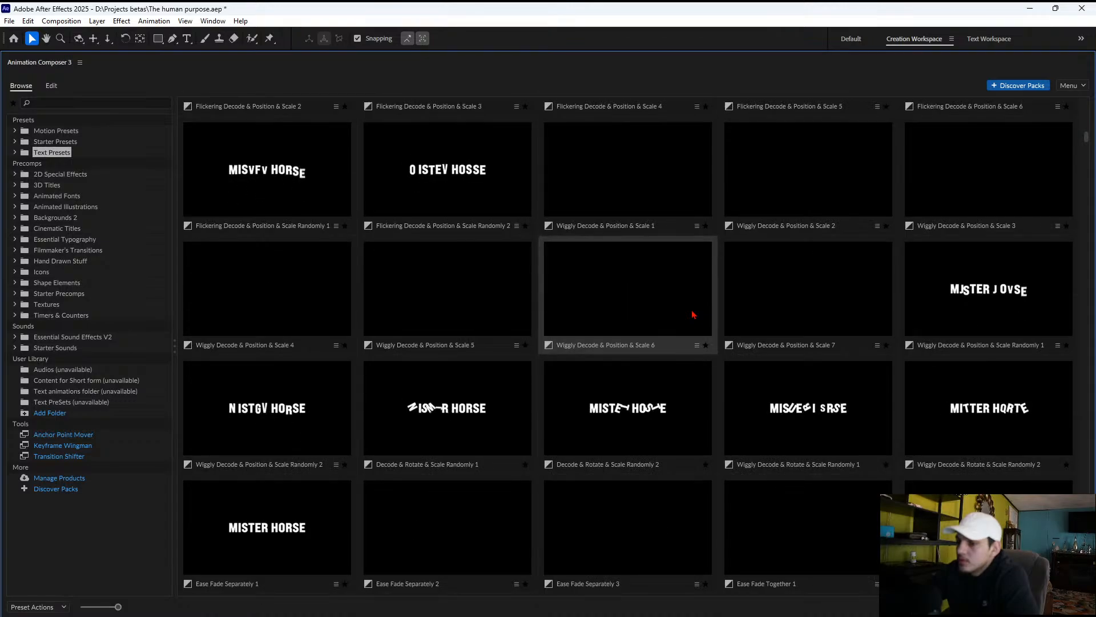
scroll(693, 314, down, 1)
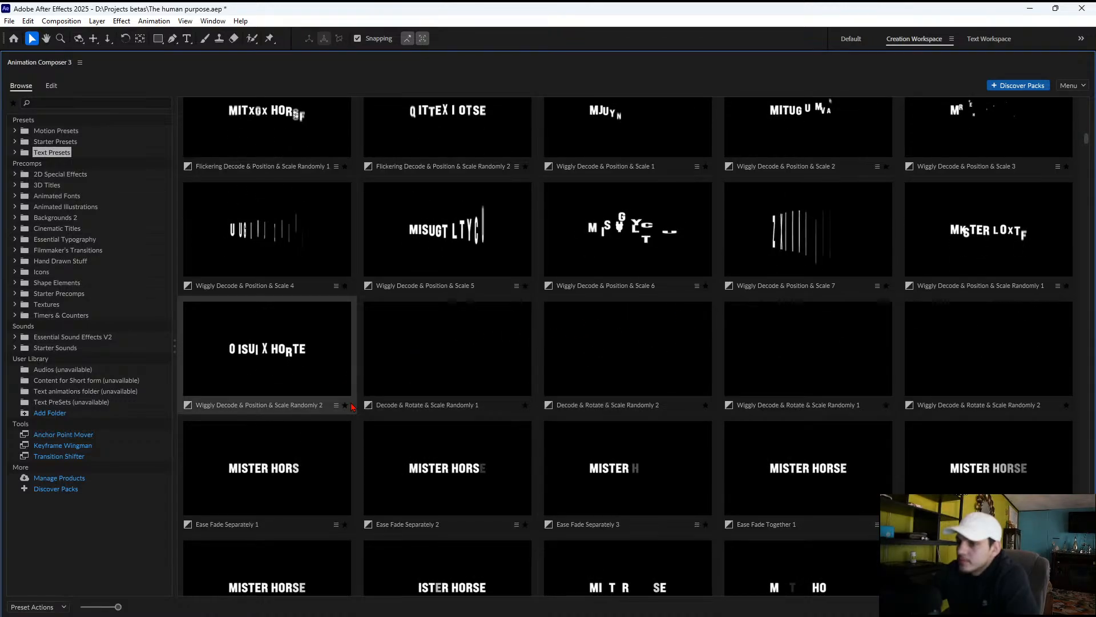
Mark the Ease Fade Separately 1, 2 and 3 and Ease Fade Together 1 text presets as favorites
click(345, 524)
click(526, 524)
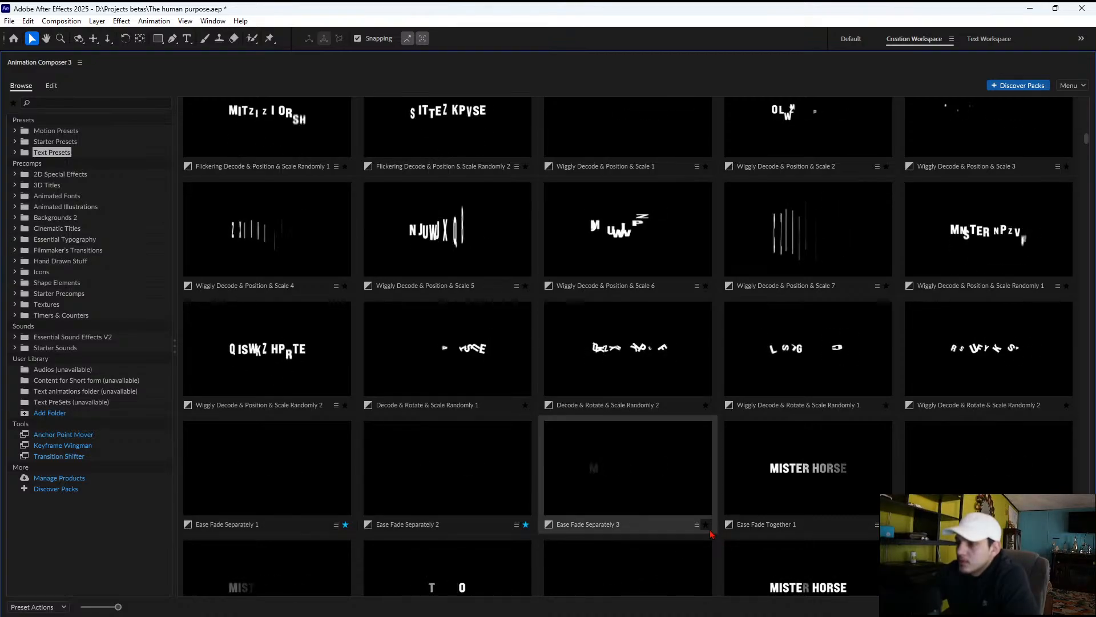
click(707, 524)
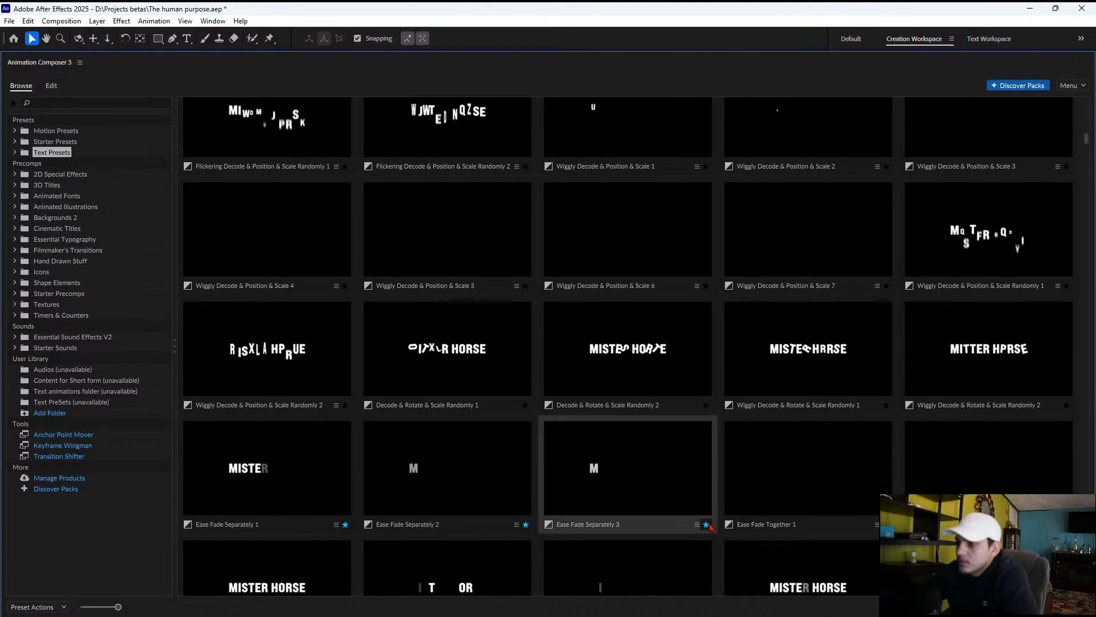
scroll(617, 380, down, 1)
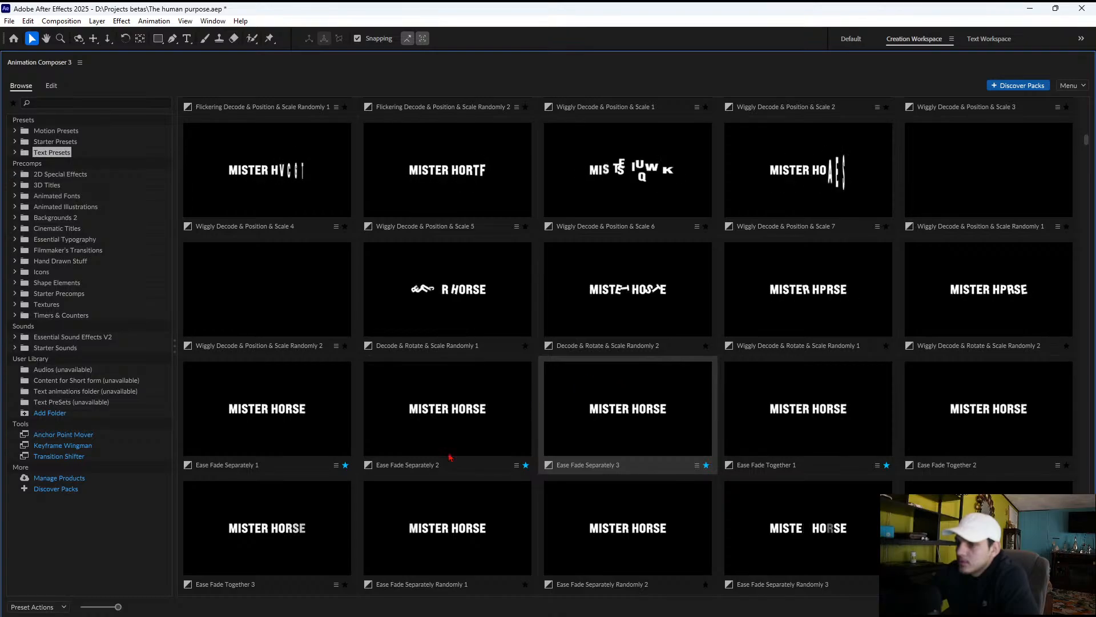
Apply the Ease Fade & Position X 4 text preset as an In animation to the "A life of two different worlds" title layer
scroll(365, 450, down, 1)
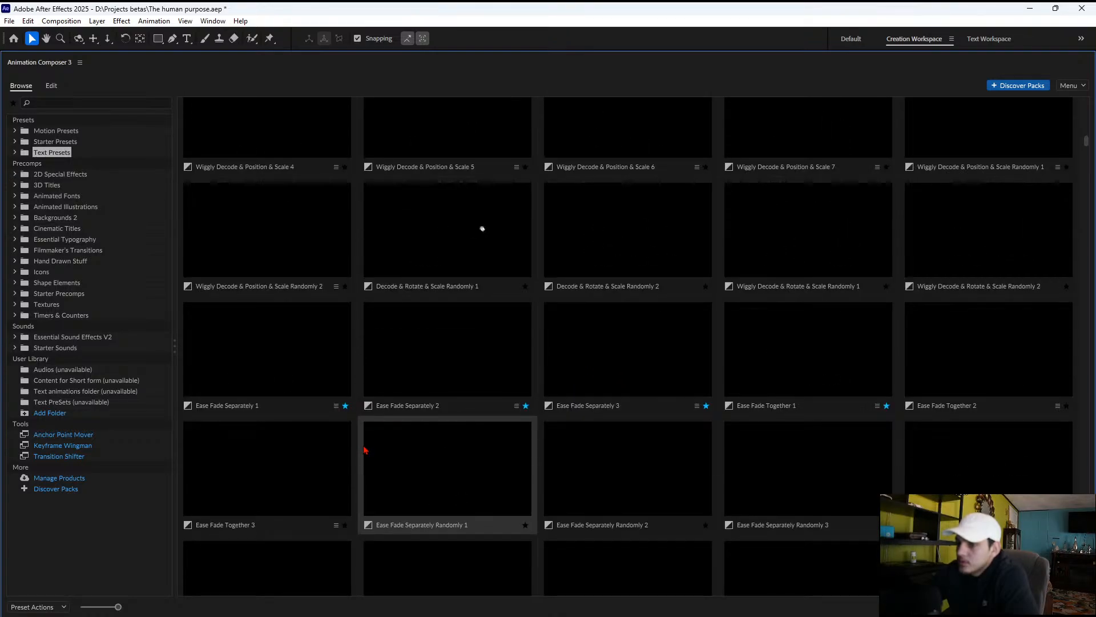
scroll(365, 435, down, 3)
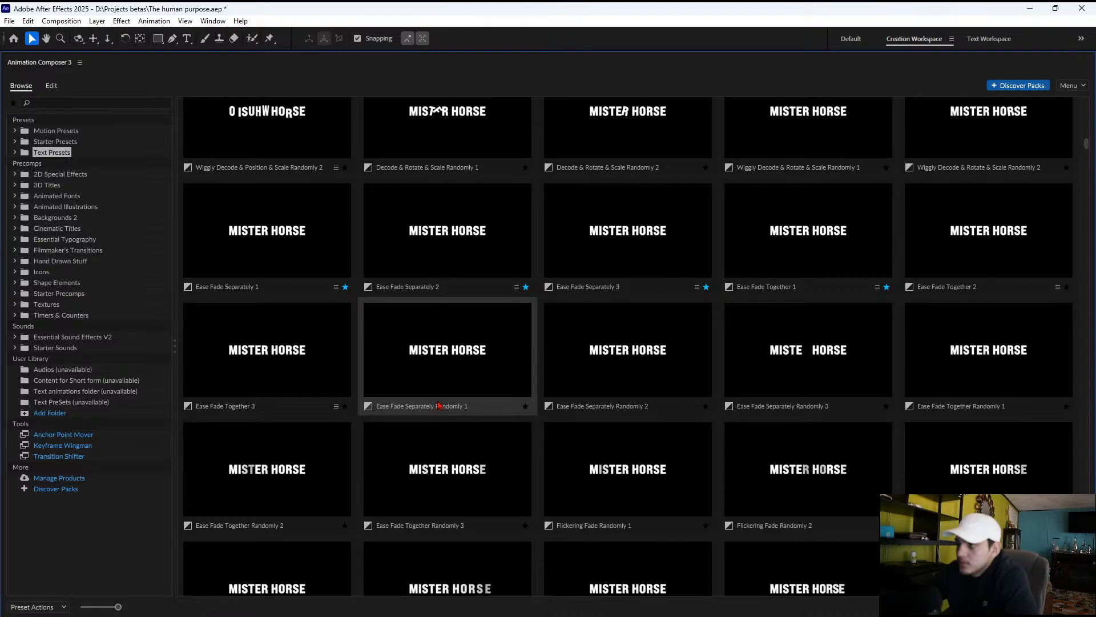
scroll(481, 366, down, 2)
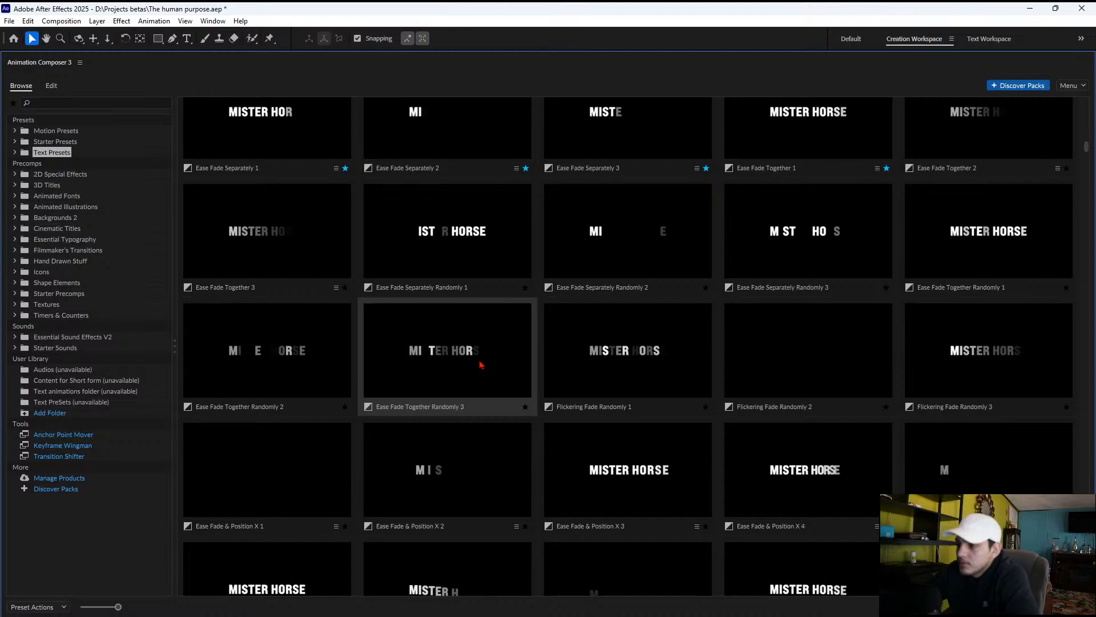
scroll(480, 364, down, 1)
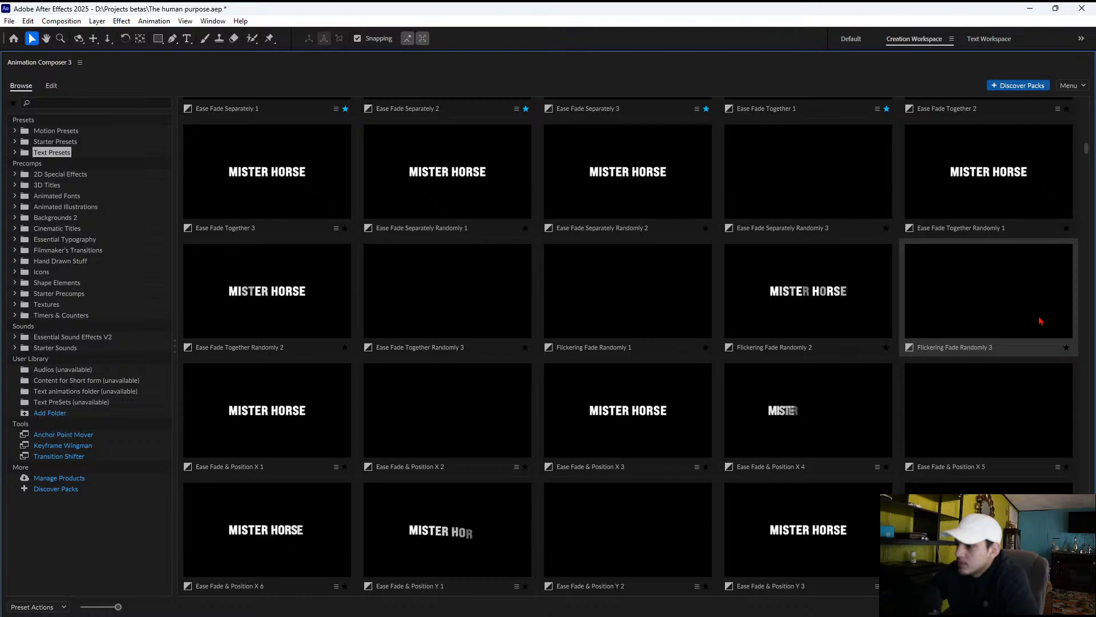
scroll(775, 371, down, 1)
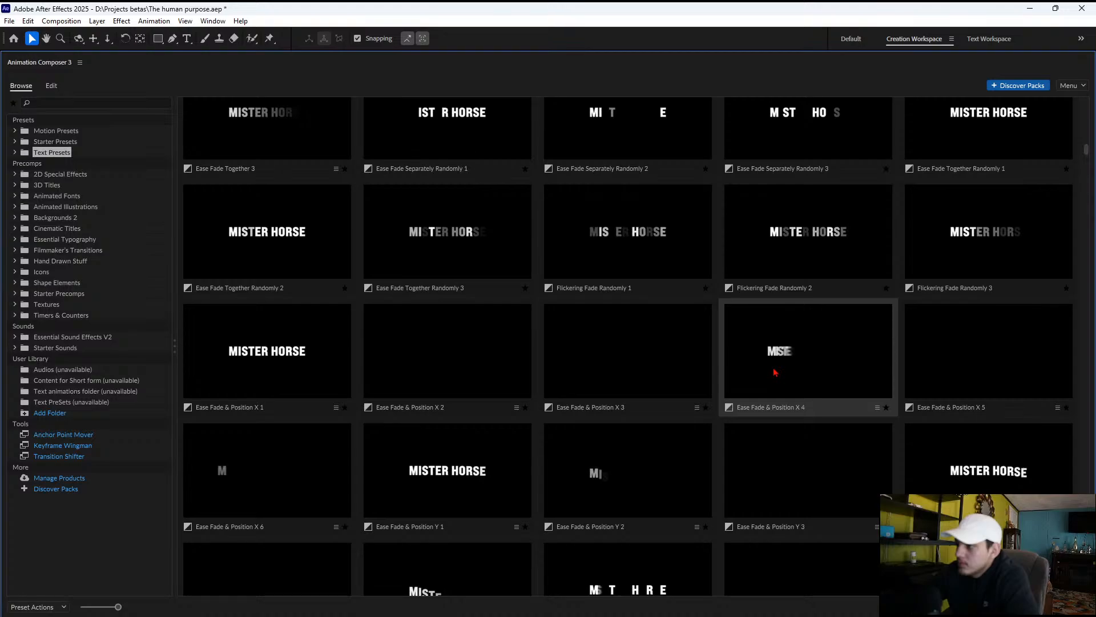
click(774, 370)
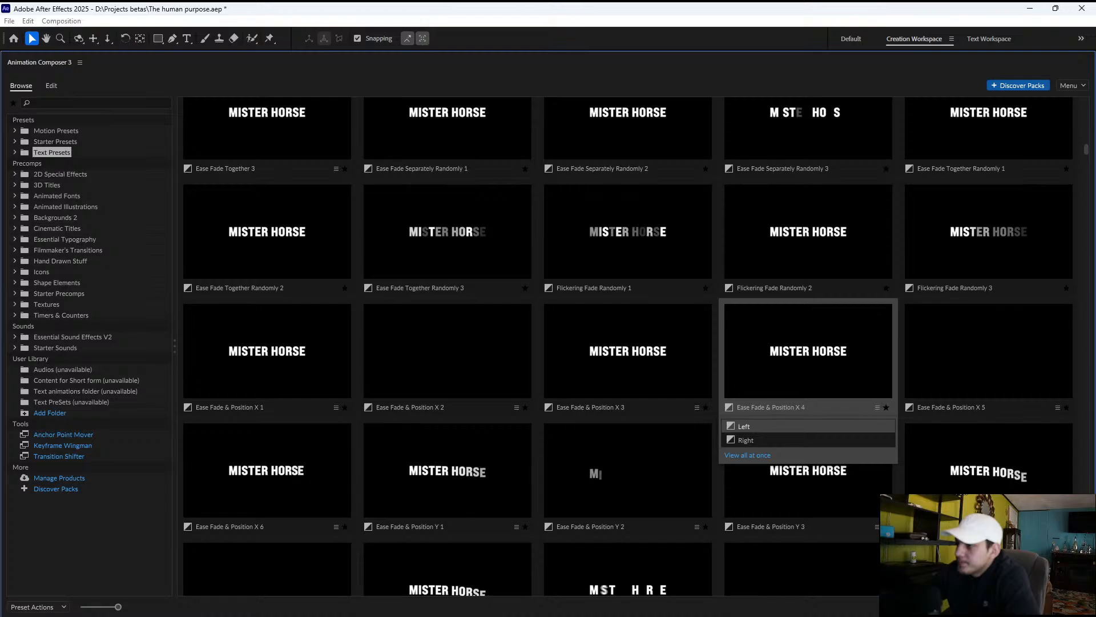
double_click(48, 63)
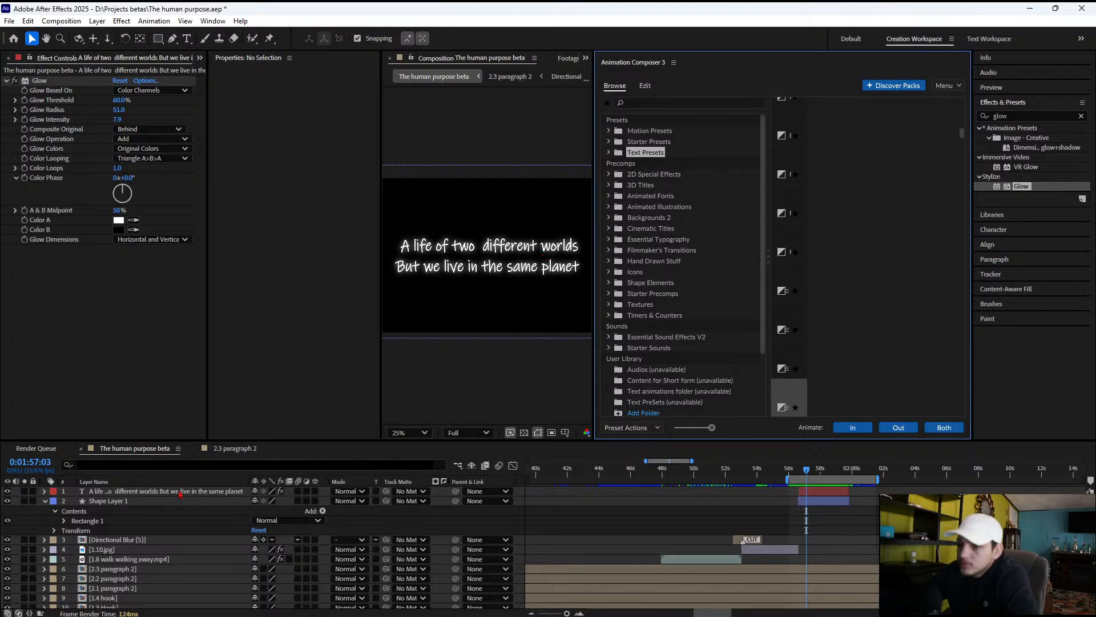
click(150, 494)
click(150, 493)
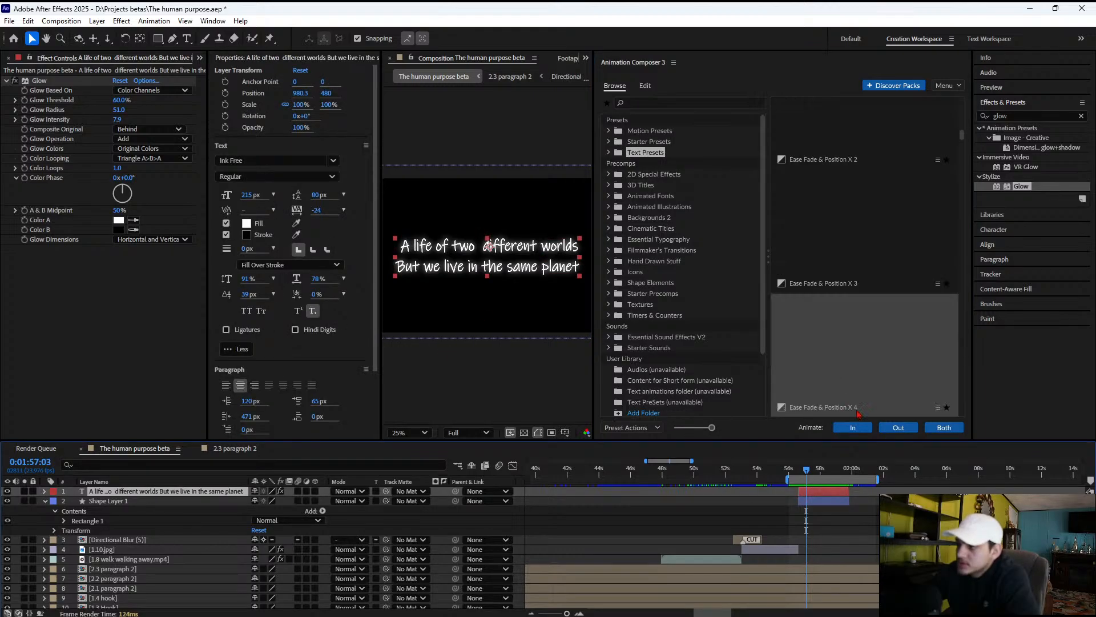
click(854, 430)
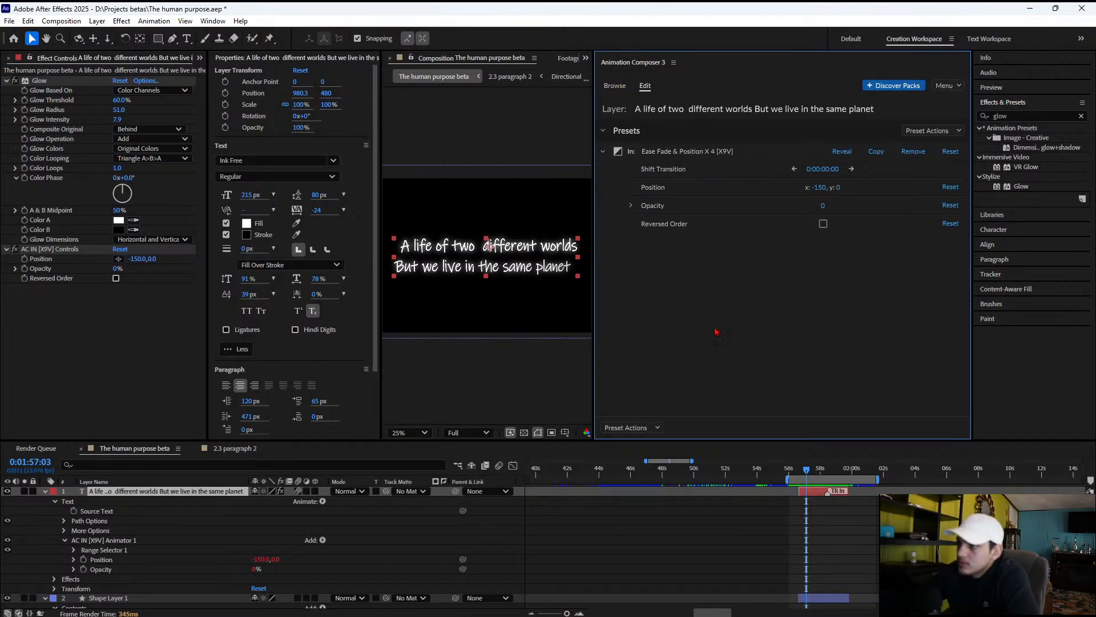
Extend the title's In transition to the end of its layer by moving the TR In marker, and close Animation Composer 3
drag(828, 494, 848, 494)
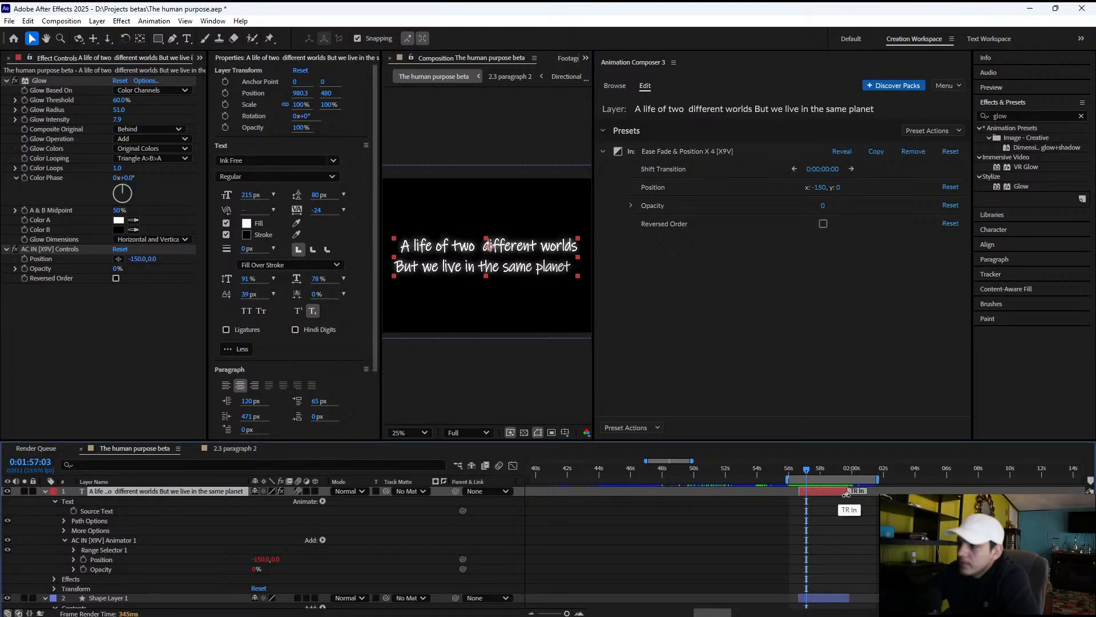
click(674, 62)
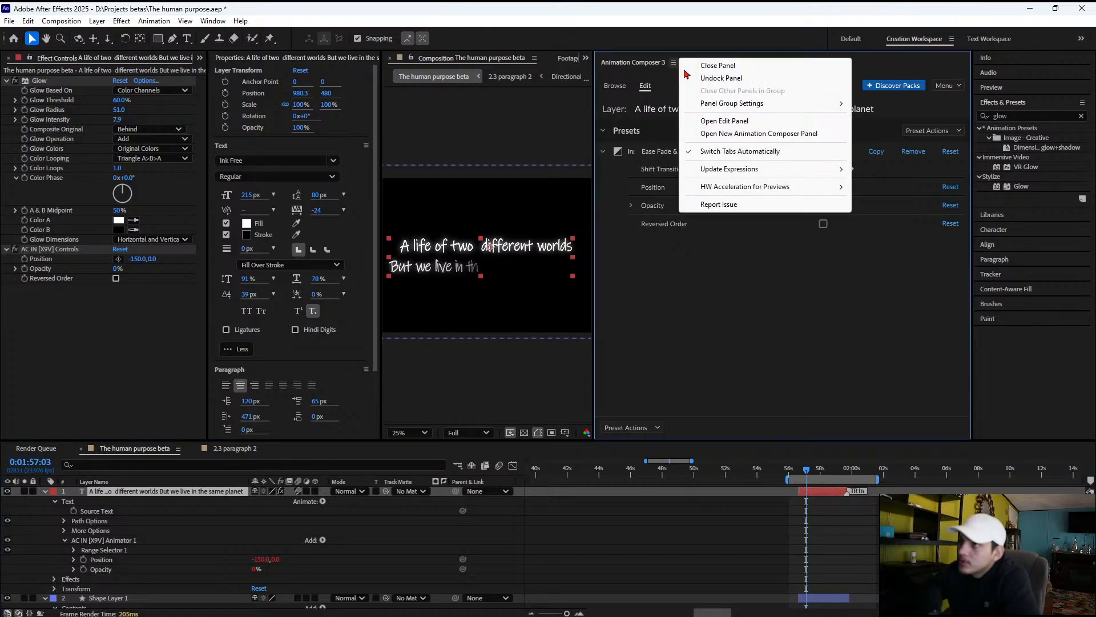
click(691, 66)
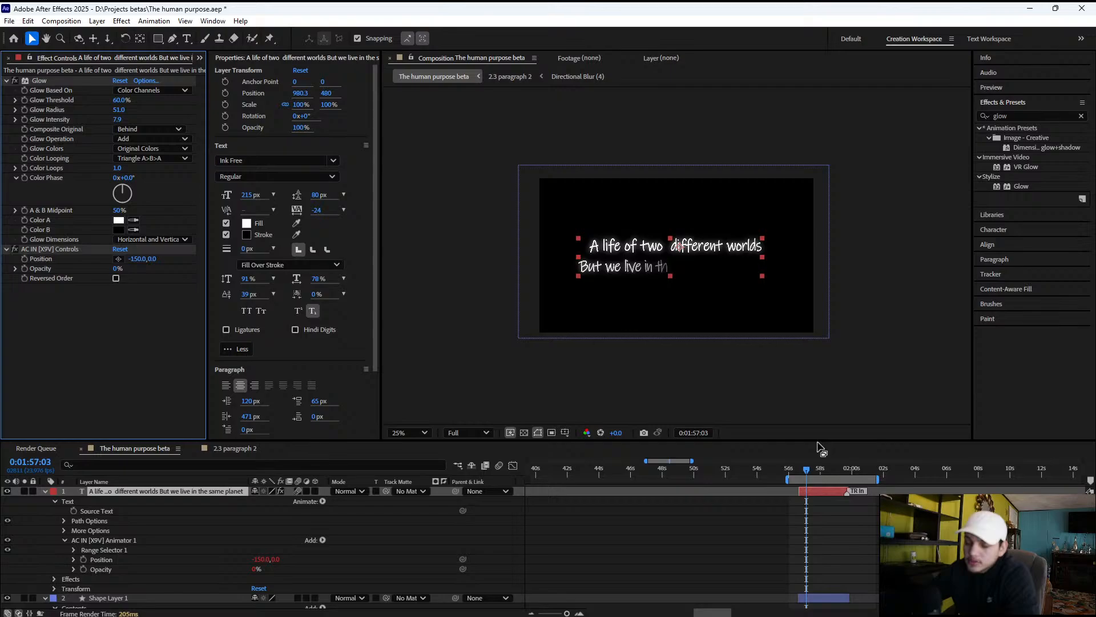
Preview the title's animation from 0:01:56:15 through the end of its layer
drag(806, 470, 799, 471)
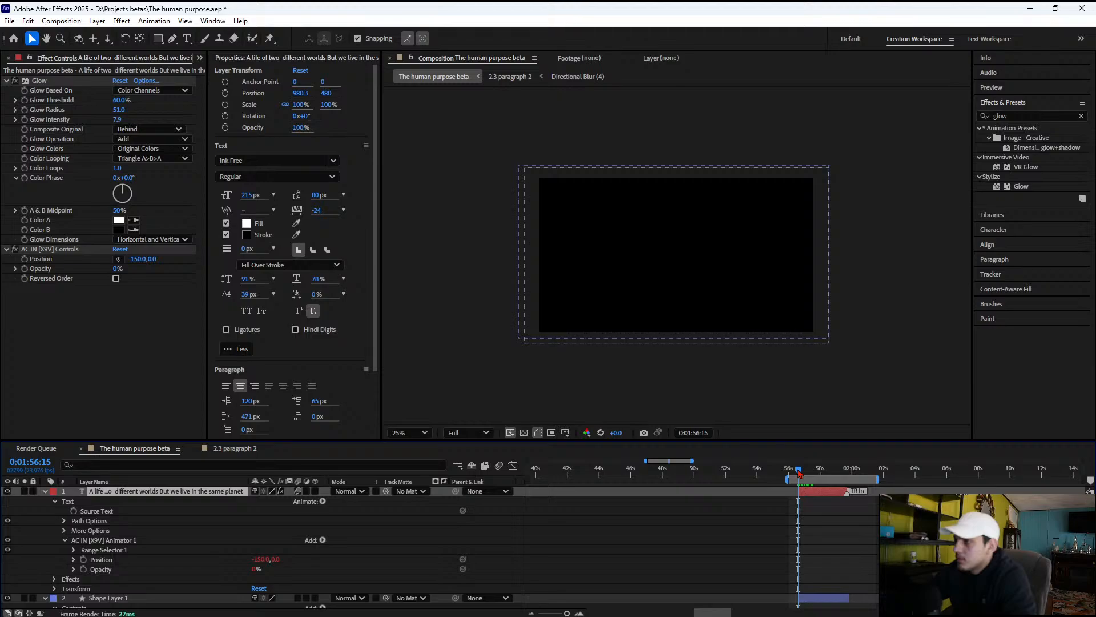
key(space)
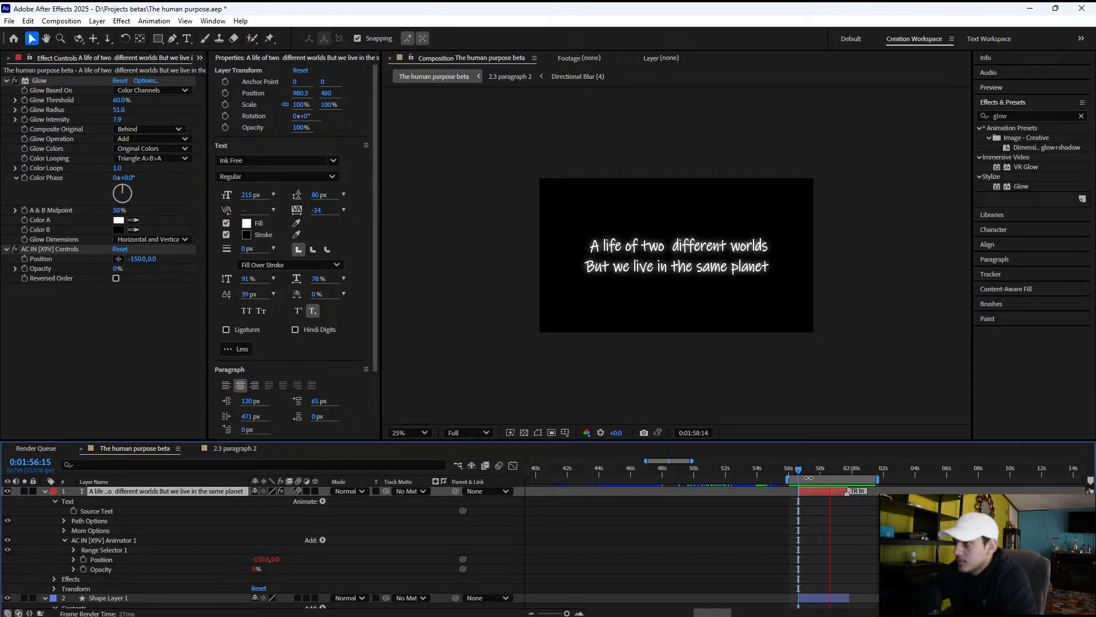
key(space)
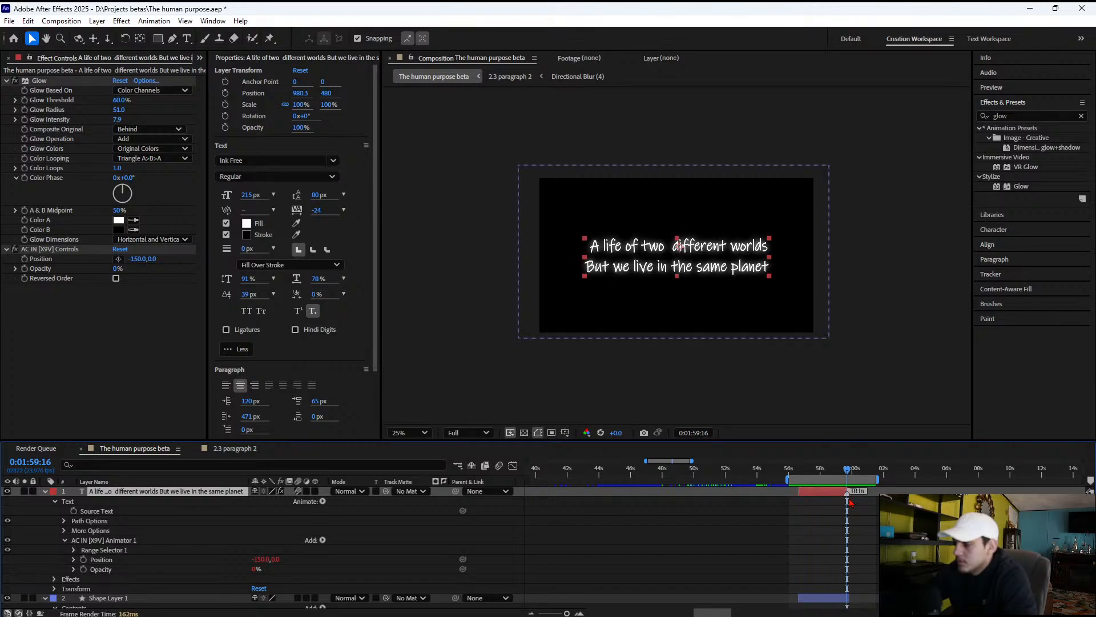
key(space)
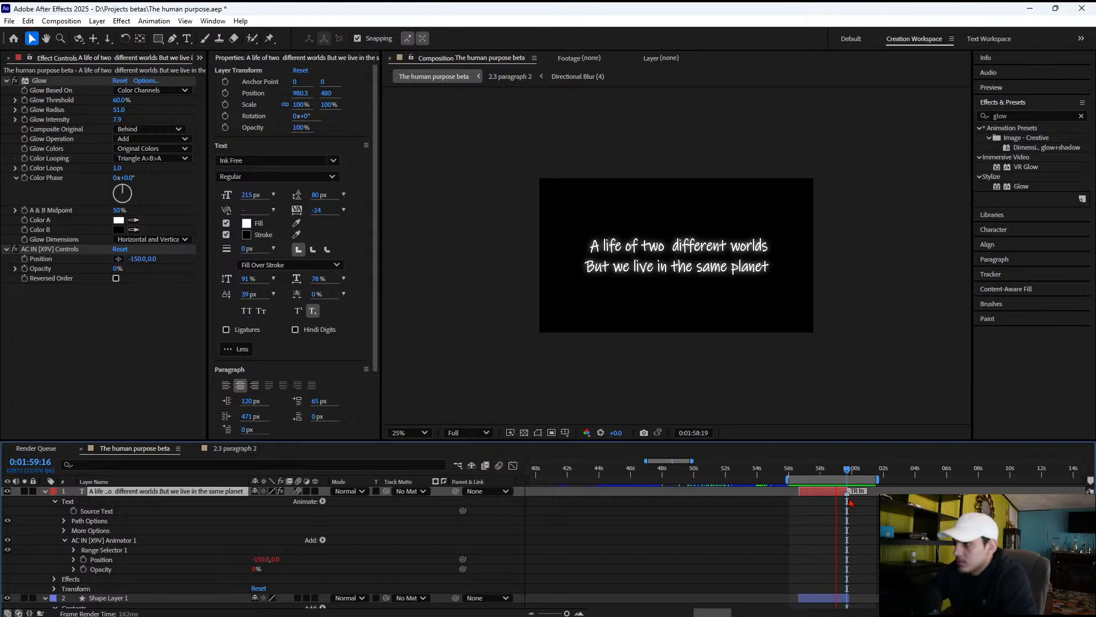
key(space)
Reopen Animation Composer 3, add the Gaussian Blur & Fade Eased 1 motion preset to the title as an In animation, and close the panel
click(213, 21)
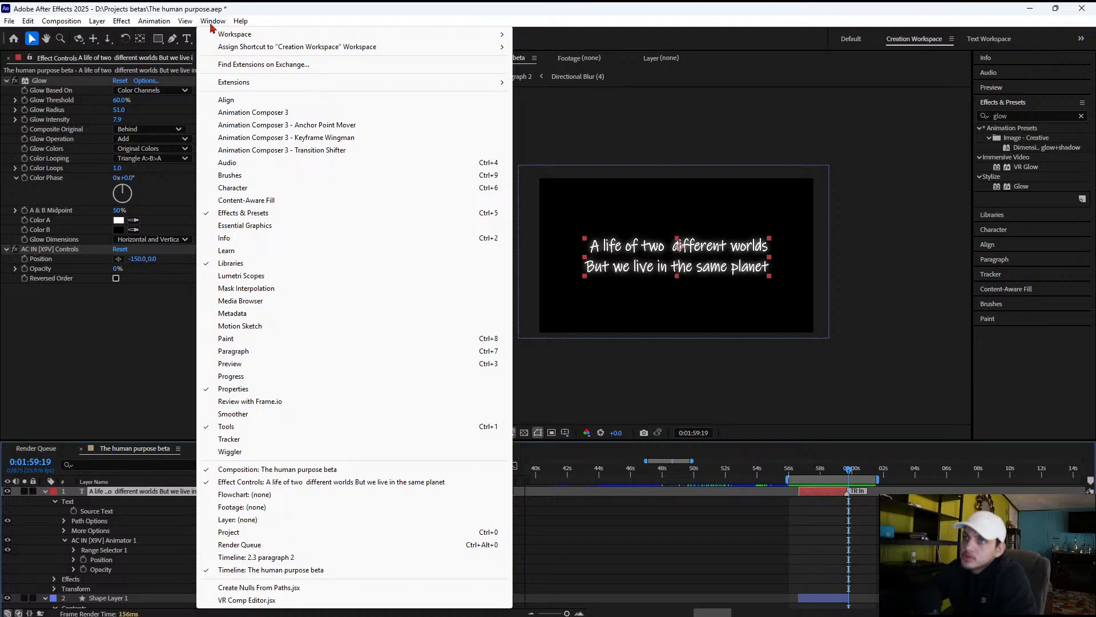
click(253, 113)
click(621, 86)
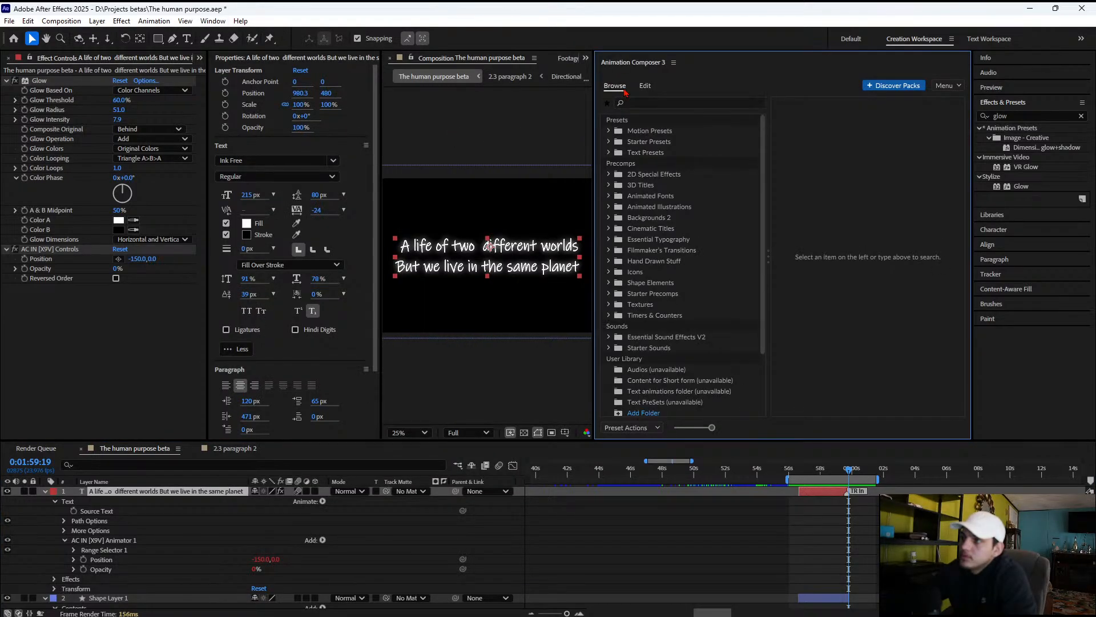
click(650, 131)
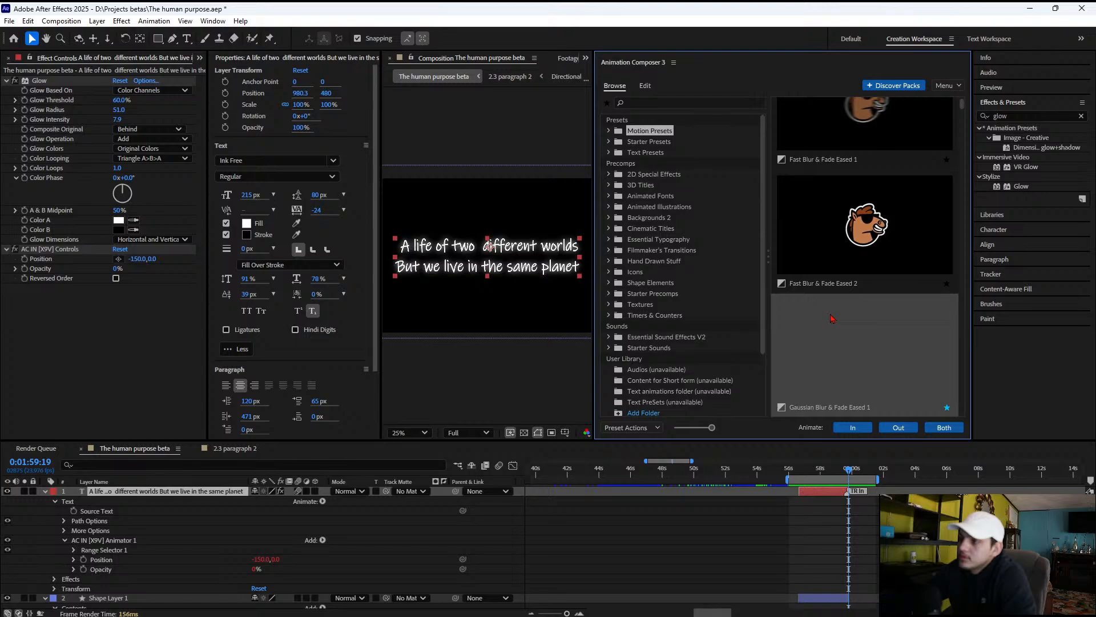
click(852, 427)
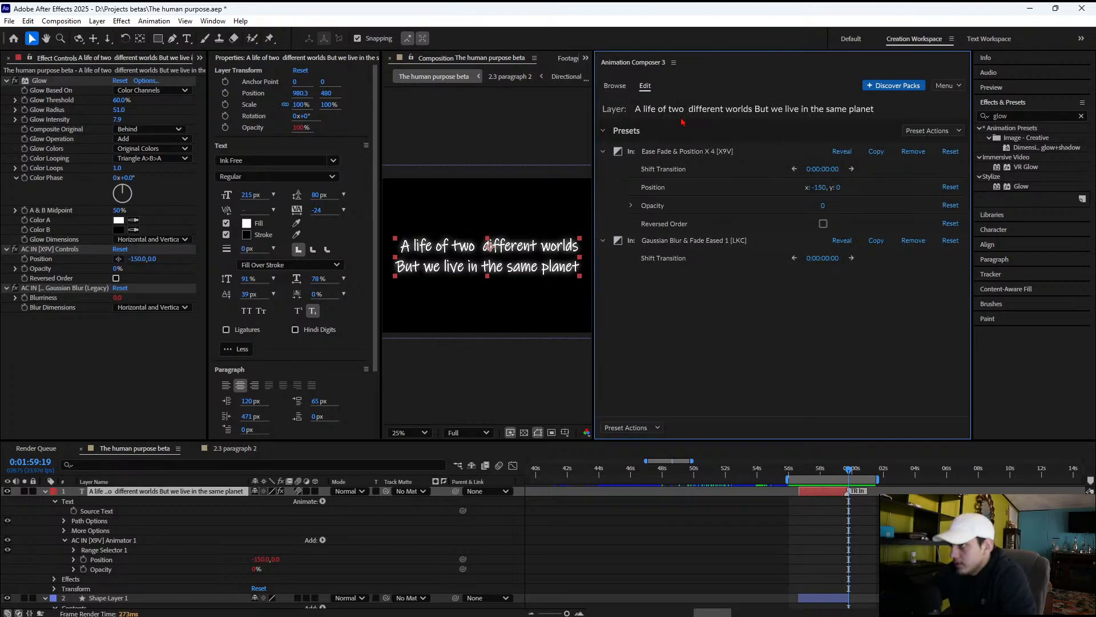
click(674, 64)
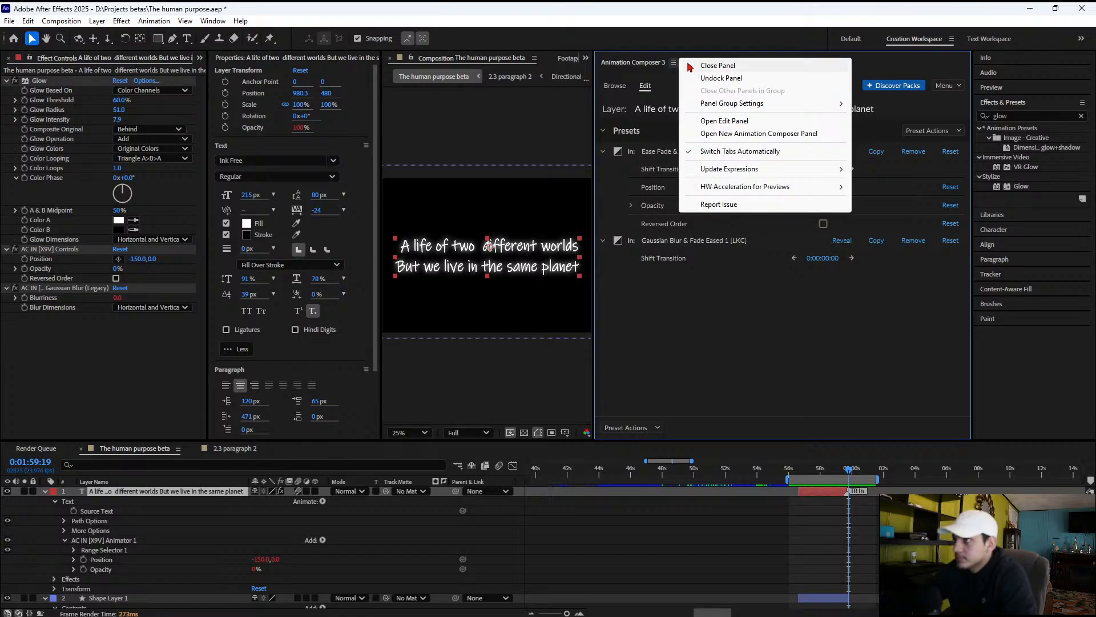
click(689, 66)
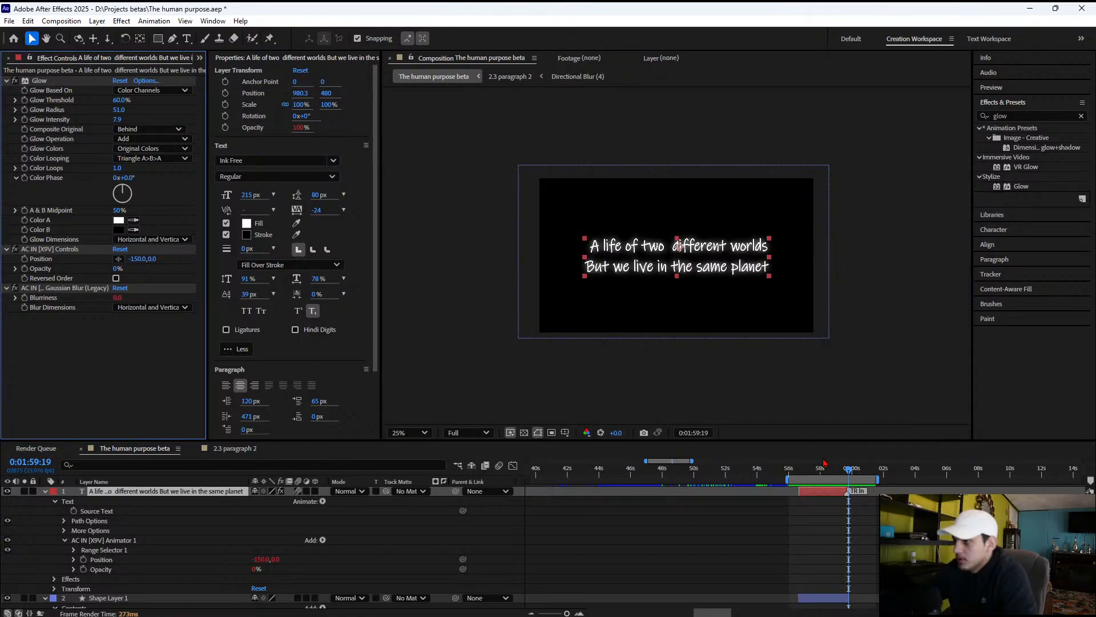
Preview the title's blurred text entrance from 0:01:56:09 through the cut to the following talking-head clip
click(794, 469)
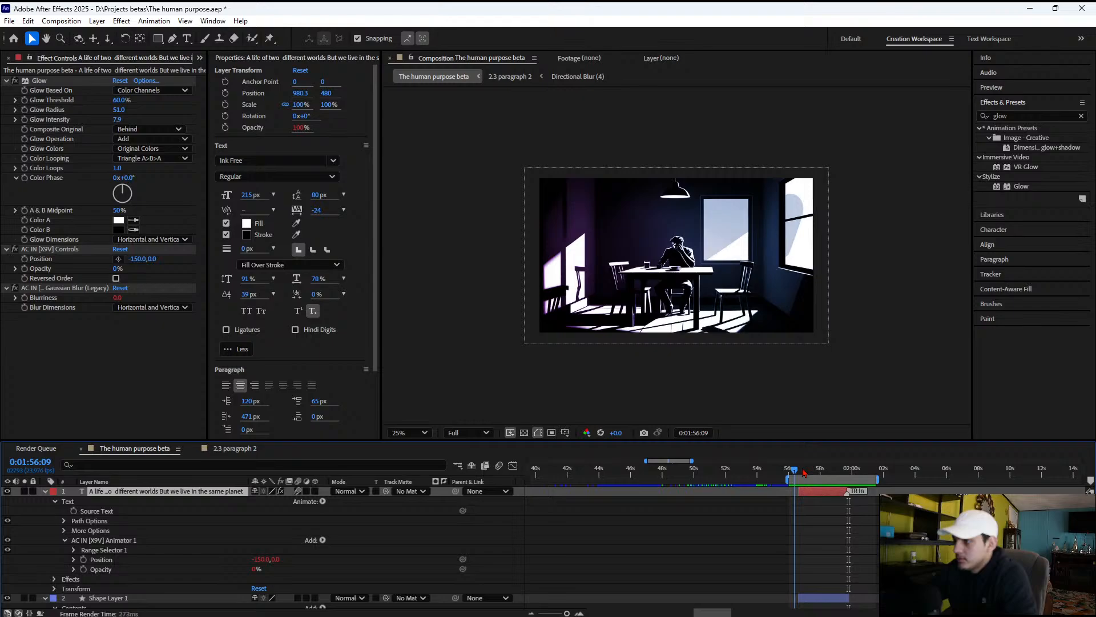
key(space)
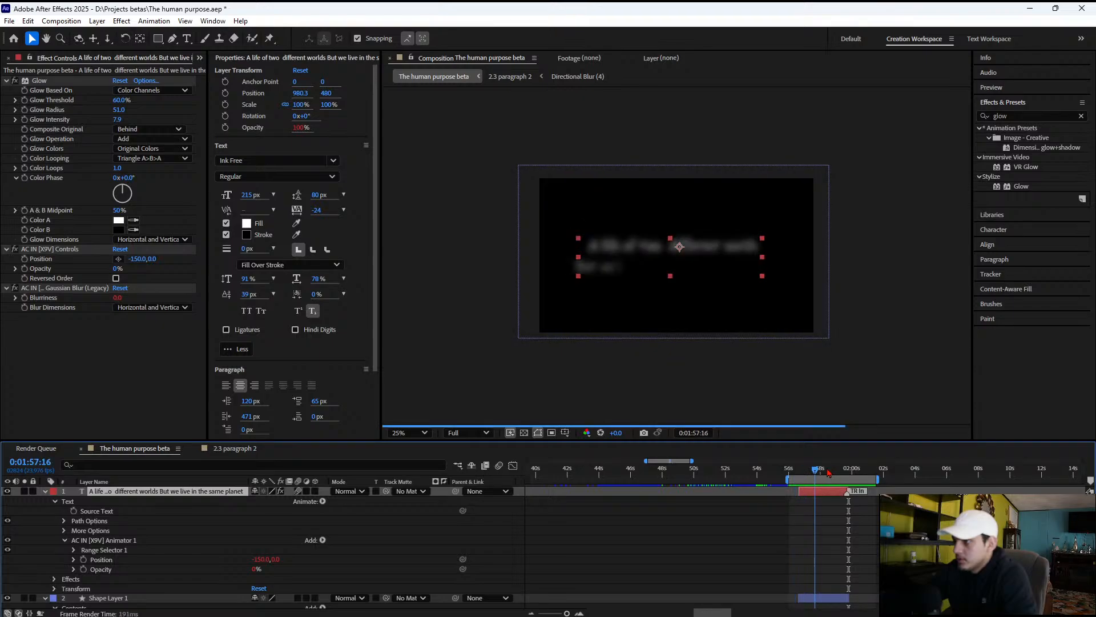
click(851, 469)
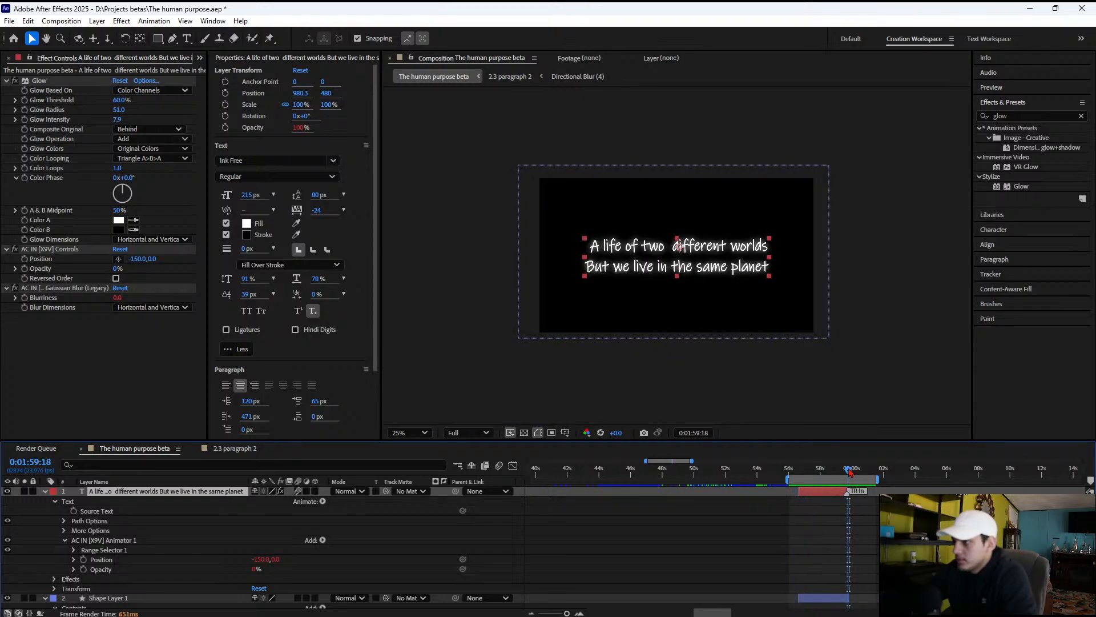
key(space)
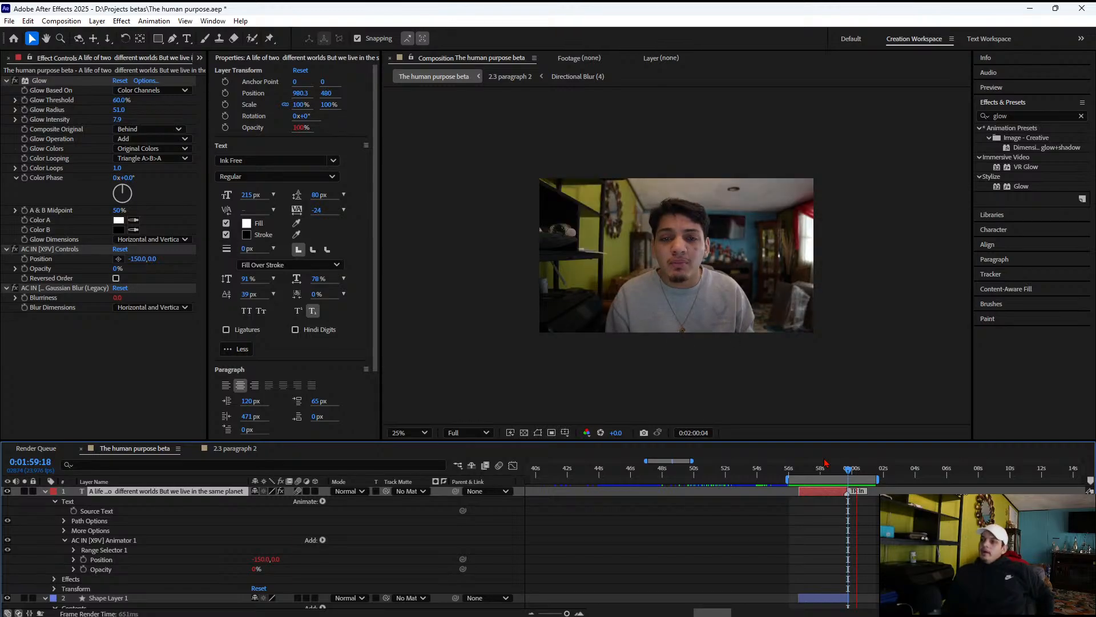
key(space)
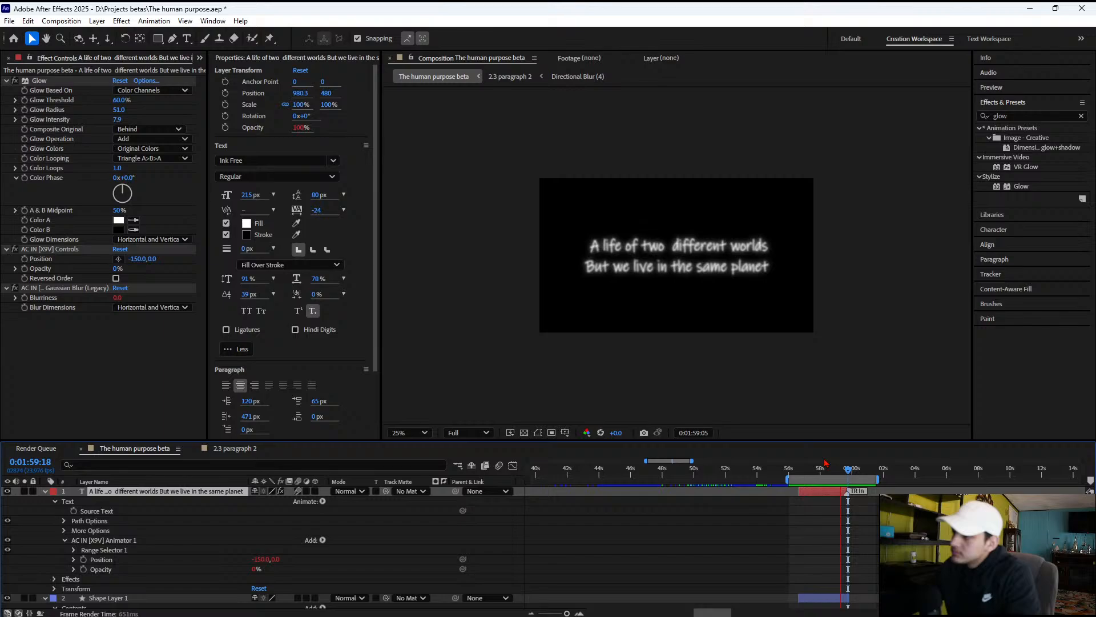
key(space)
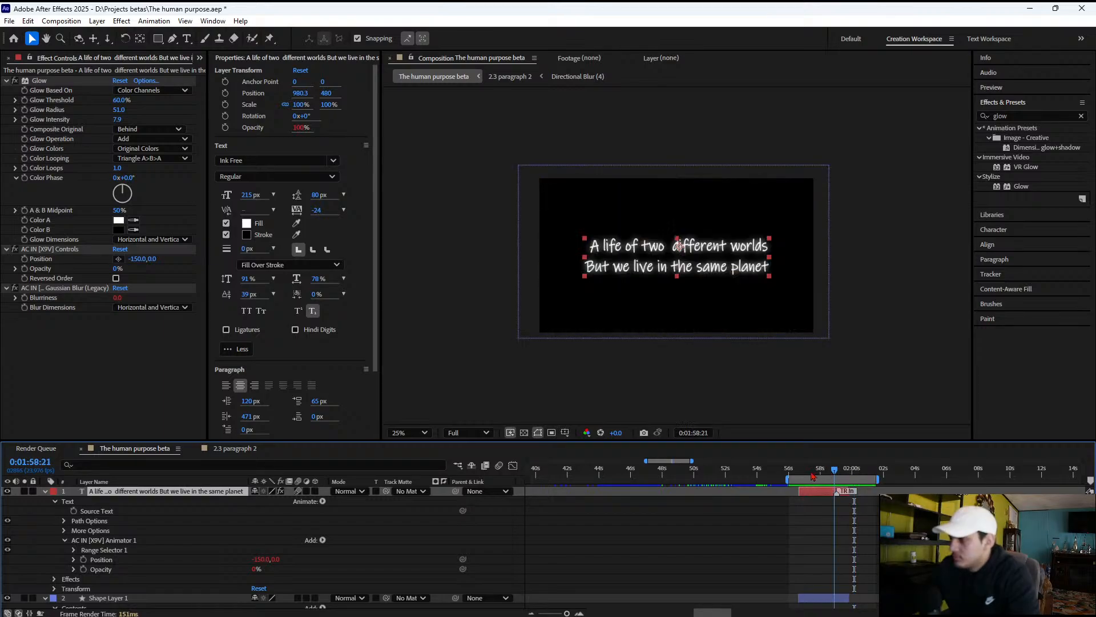
Shorten the title's In transition by moving its TR In marker earlier, to about 0:01:57:12, checking playback along the way
drag(813, 476, 830, 493)
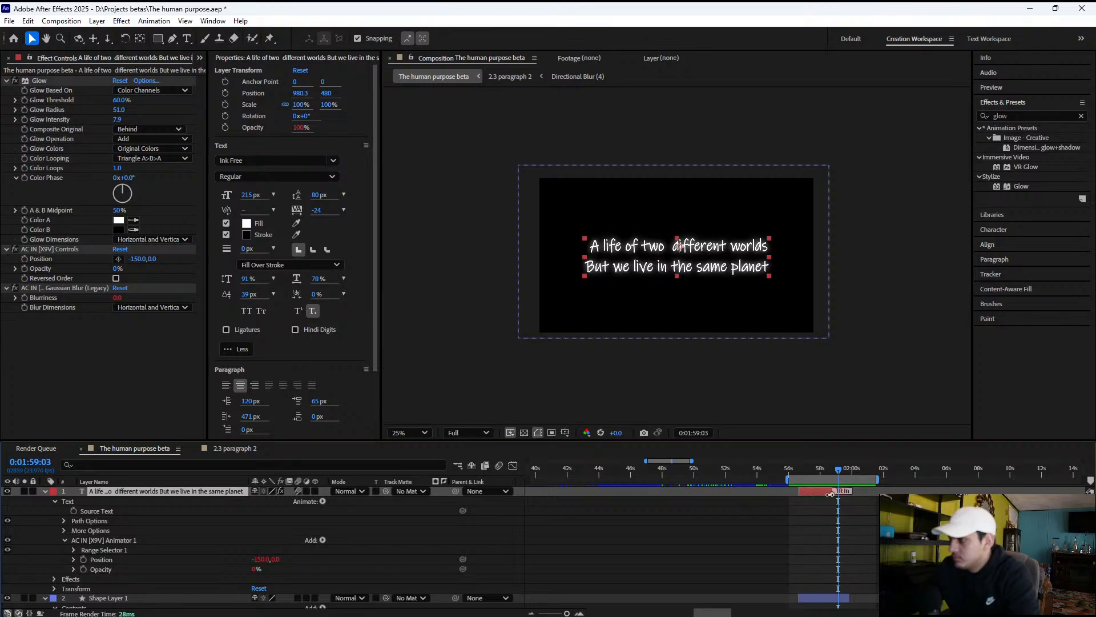
key(space)
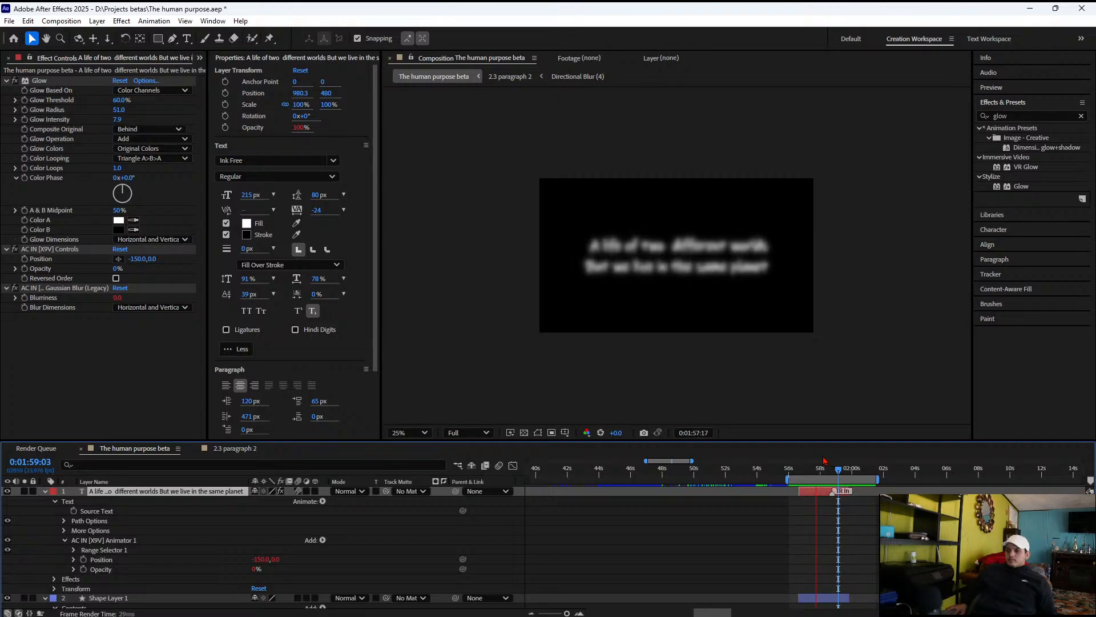
key(space)
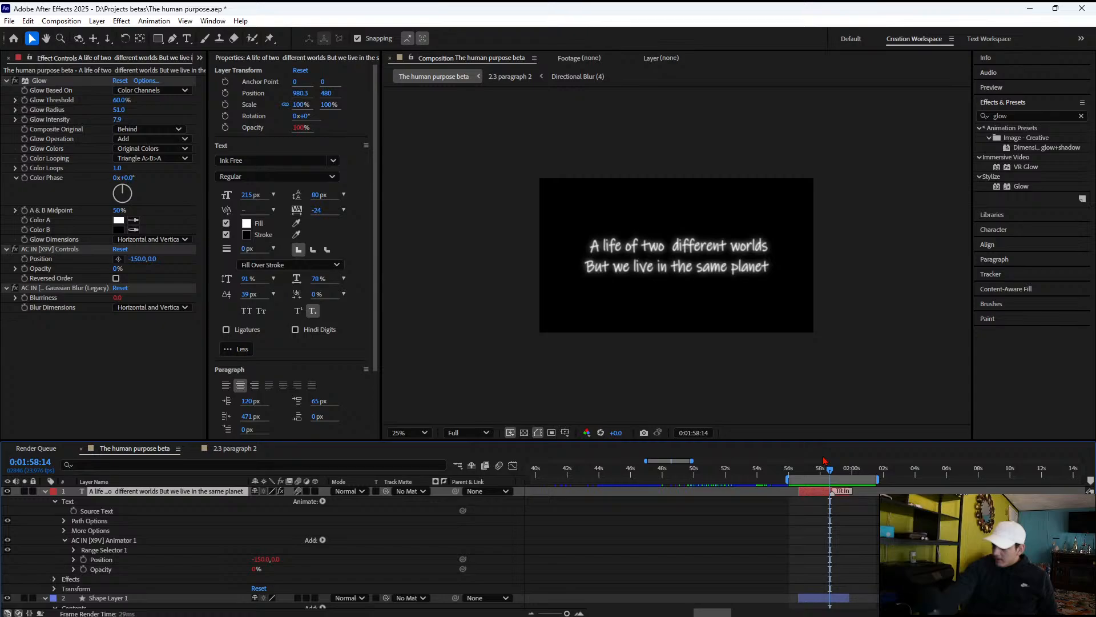
key(space)
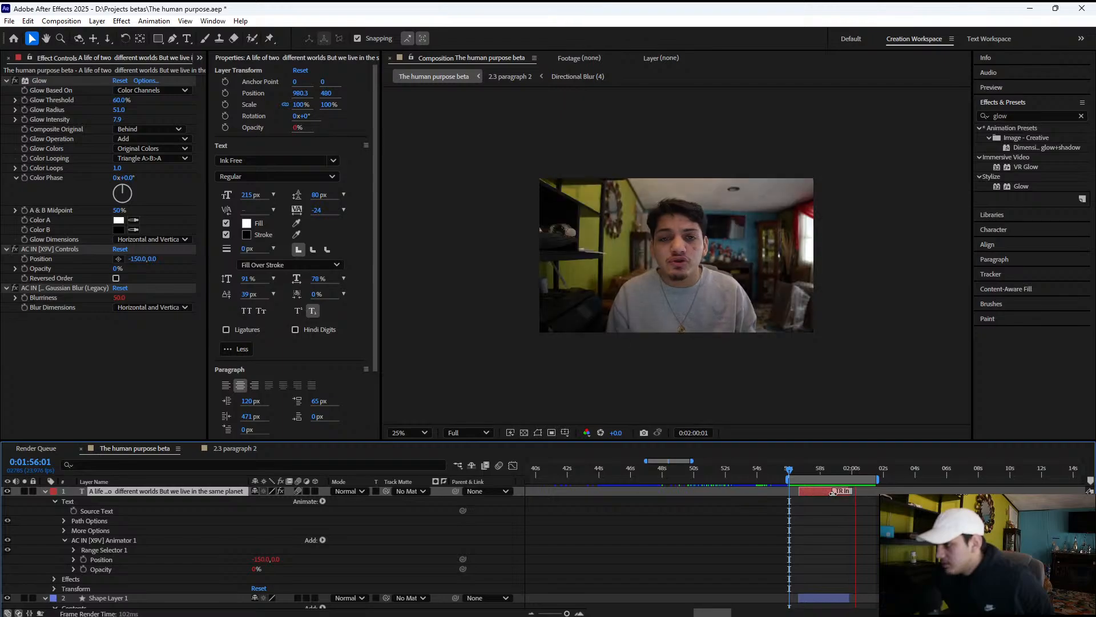
drag(833, 494, 822, 492)
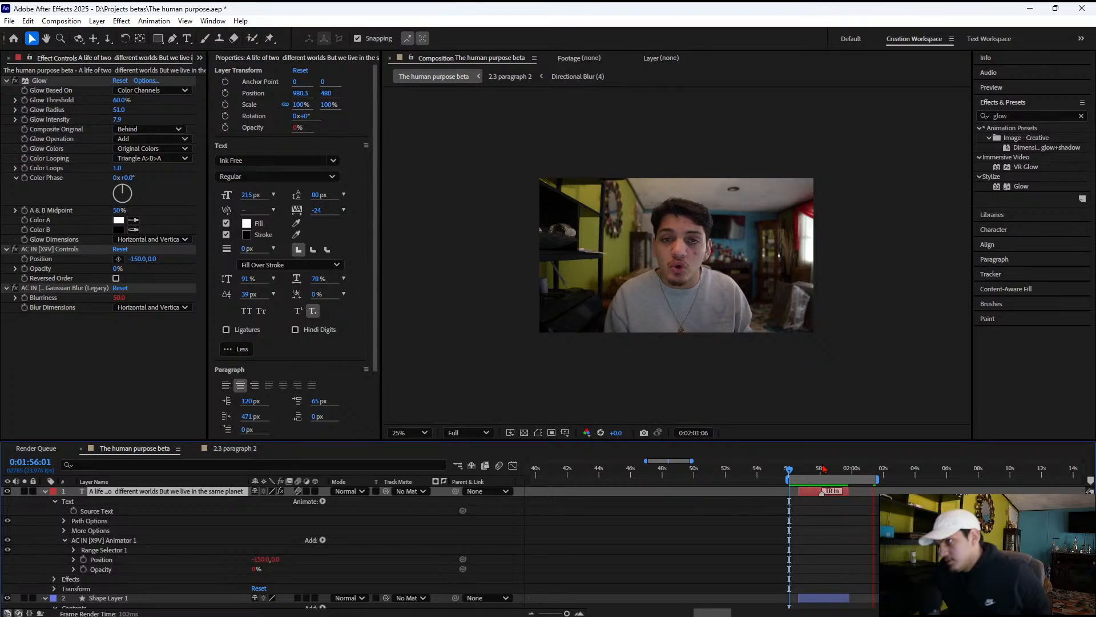
click(823, 468)
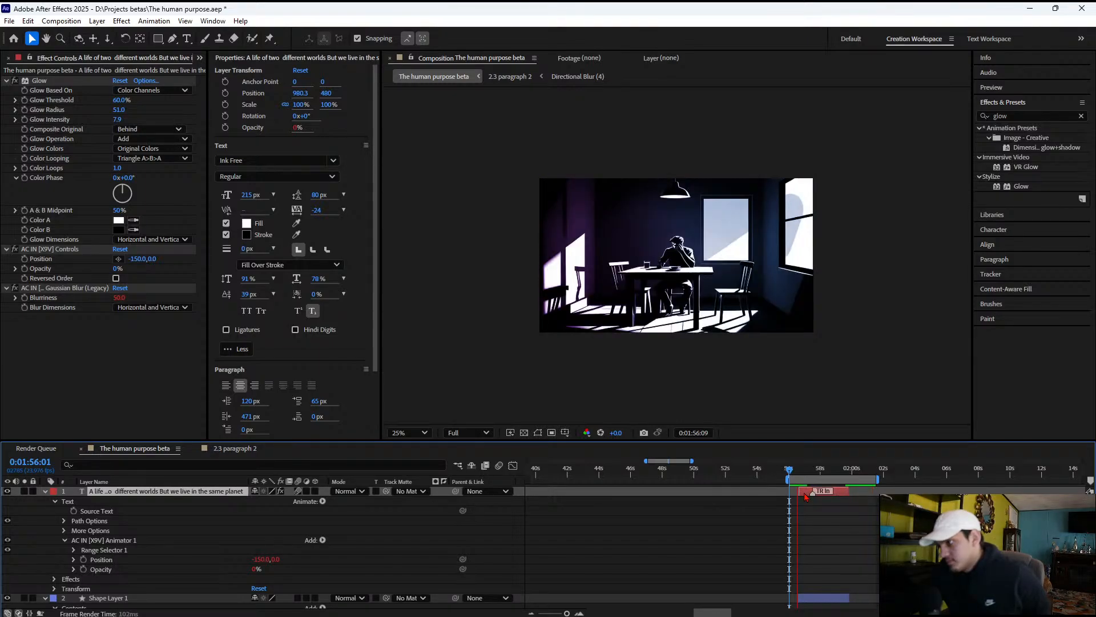
Preview the shortened title entrance from 0:01:56:01 and again from 0:01:56:09
key(space)
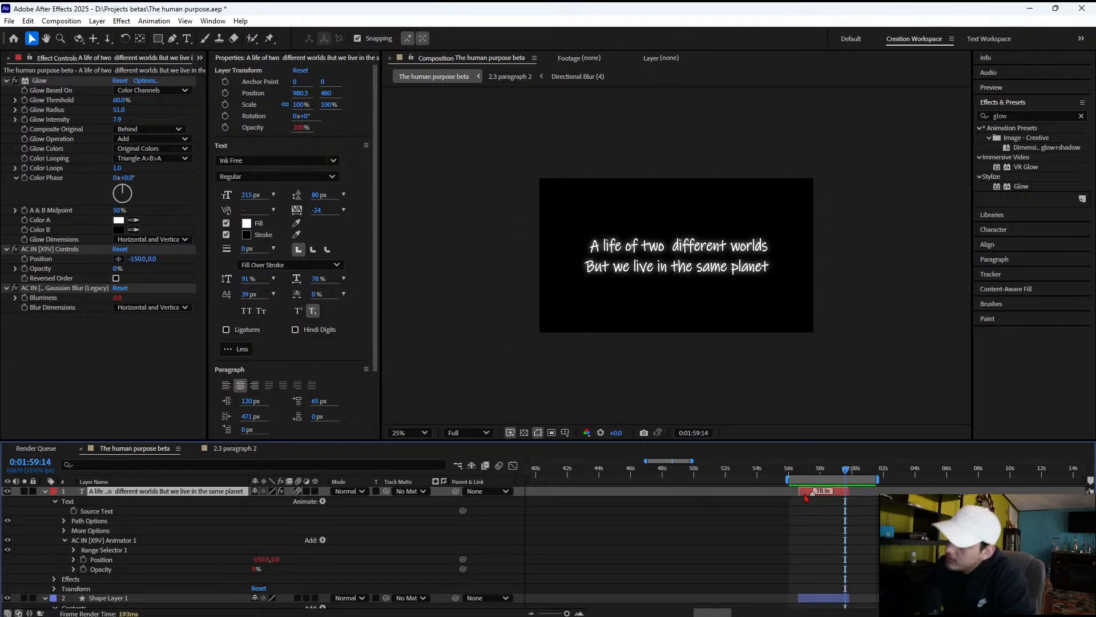
key(shift+Home)
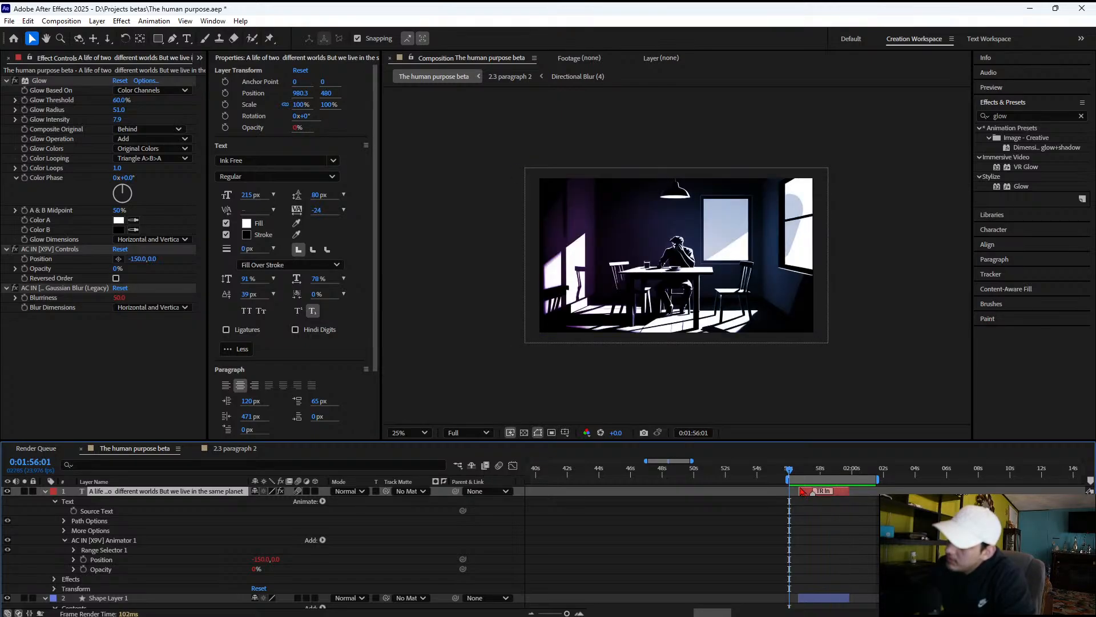
key(space)
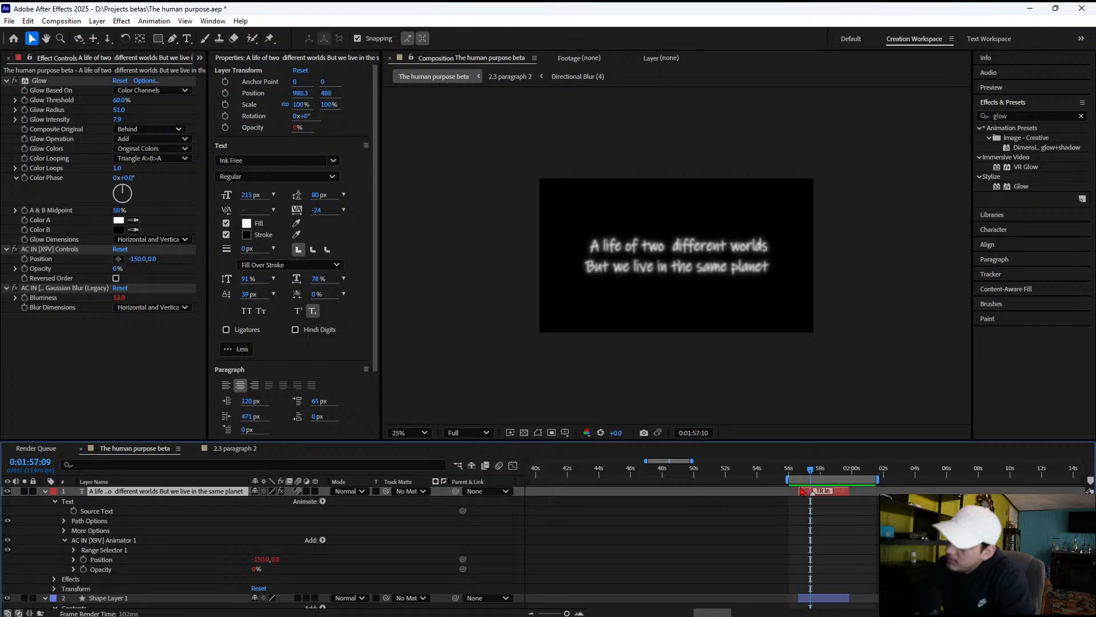
drag(800, 473, 795, 471)
key(space)
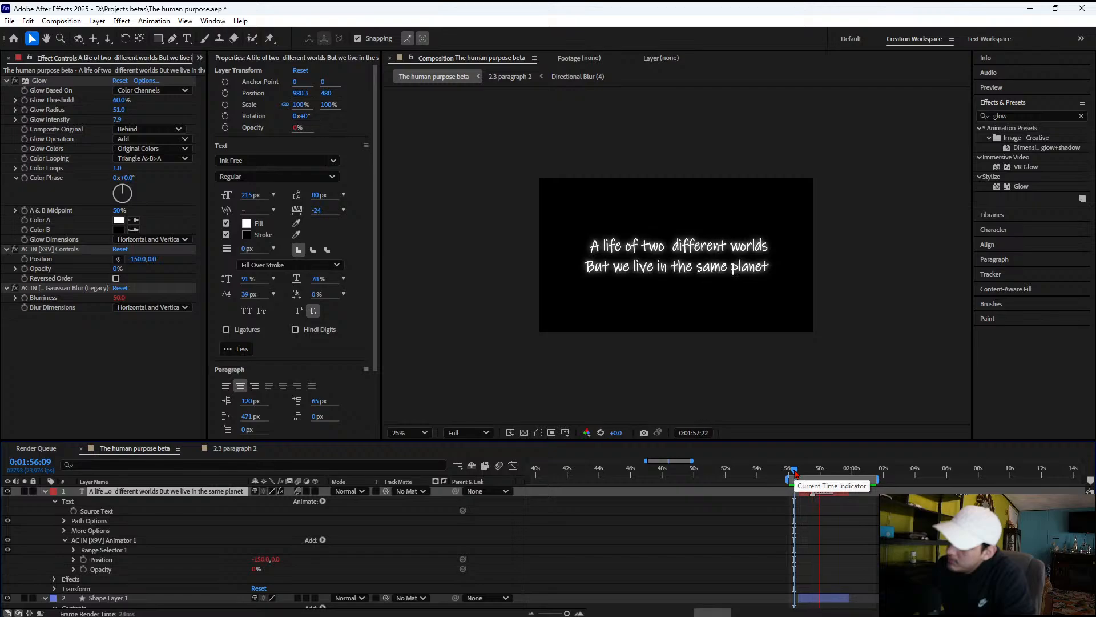
key(space)
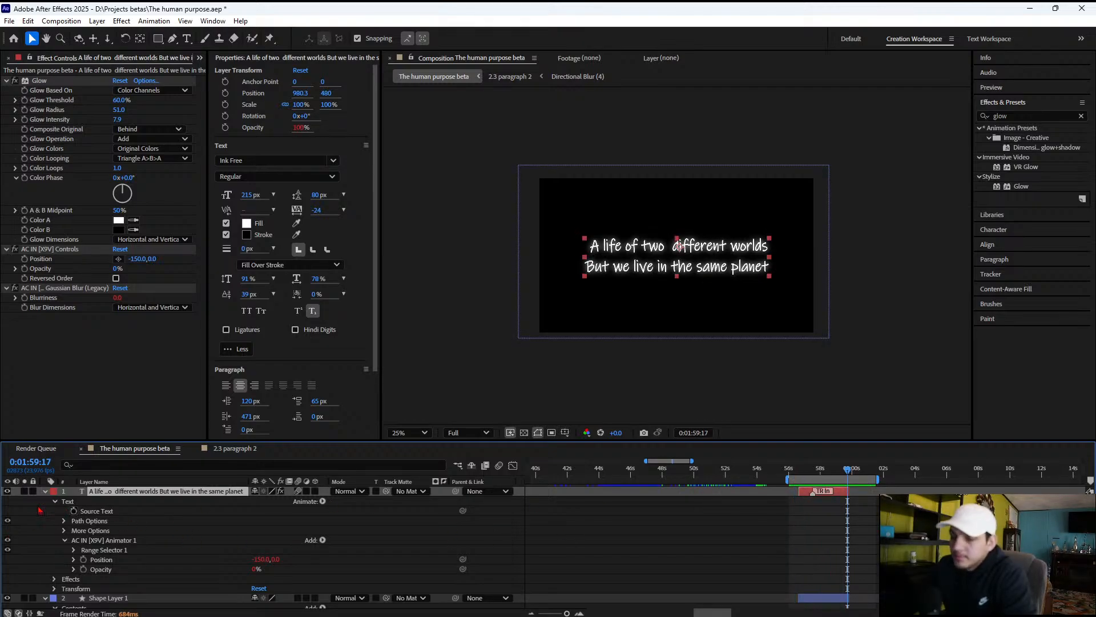
Expand the title layer's Transform properties and set a 100% Scale keyframe at 0:01:56:19
key(i)
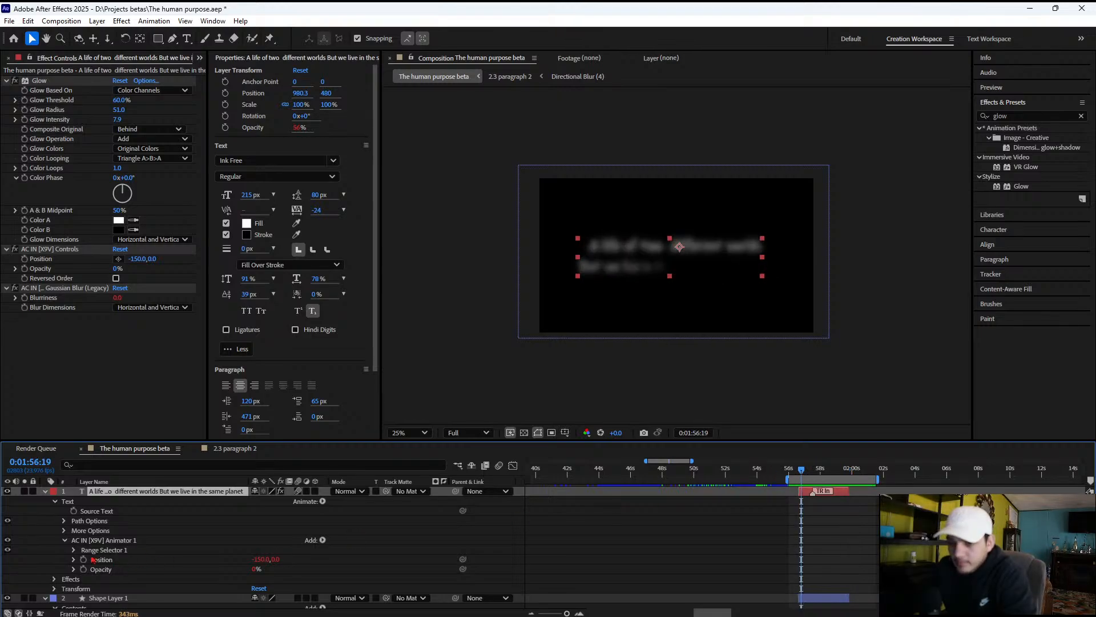
scroll(93, 559, down, 2)
click(55, 531)
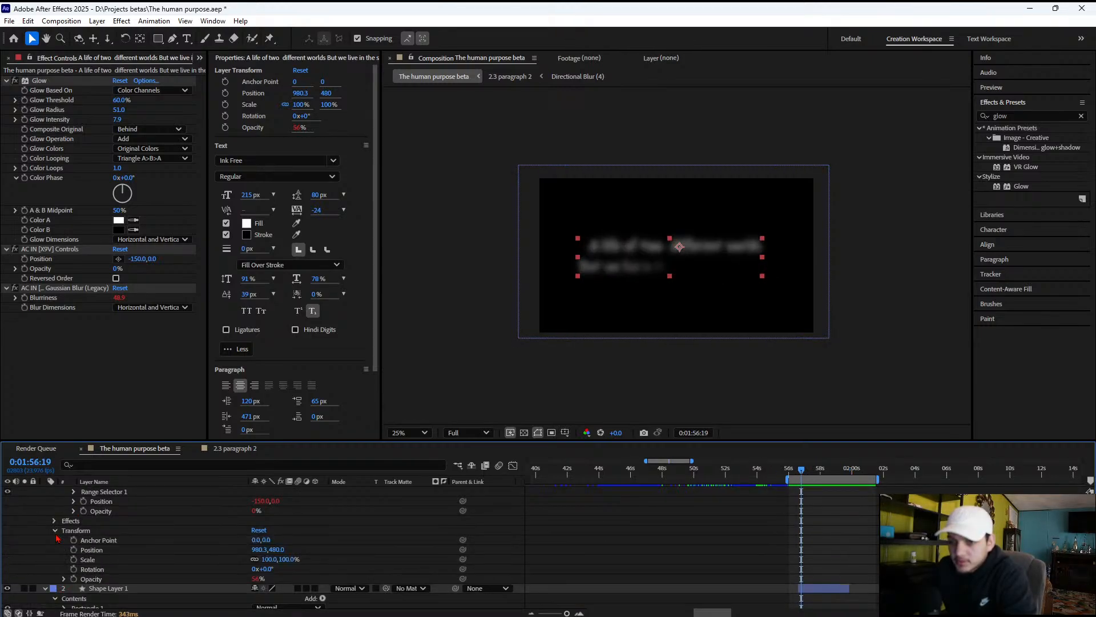
click(74, 560)
Add a second Scale keyframe on the title at 0:01:59:11 and set it to 110%
click(843, 470)
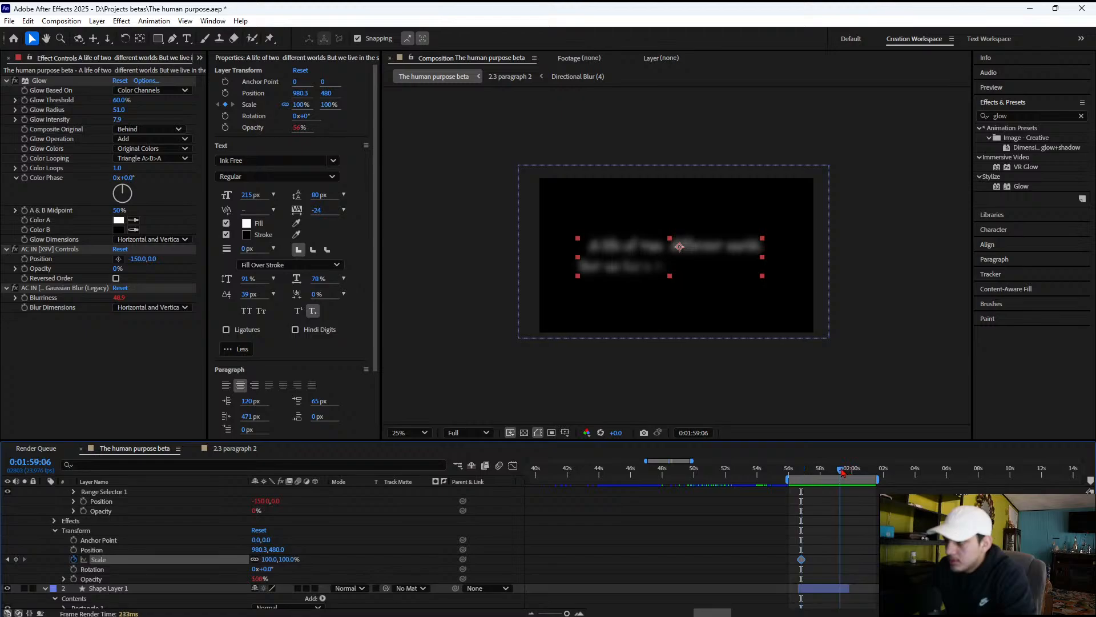
scroll(821, 518, up, 3)
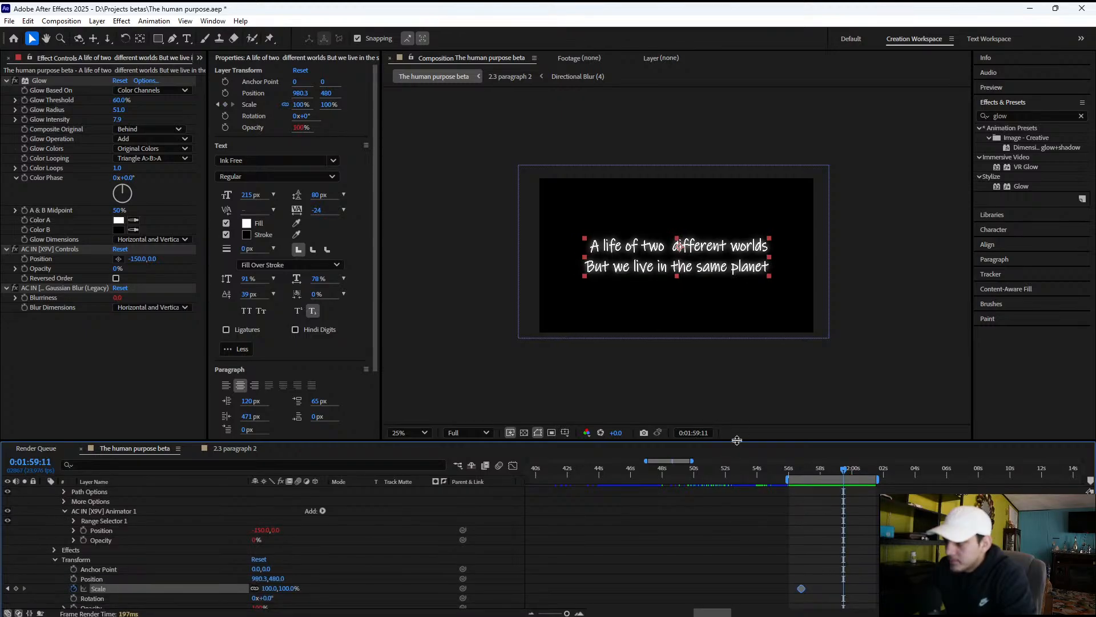
drag(733, 444, 401, 402)
click(402, 394)
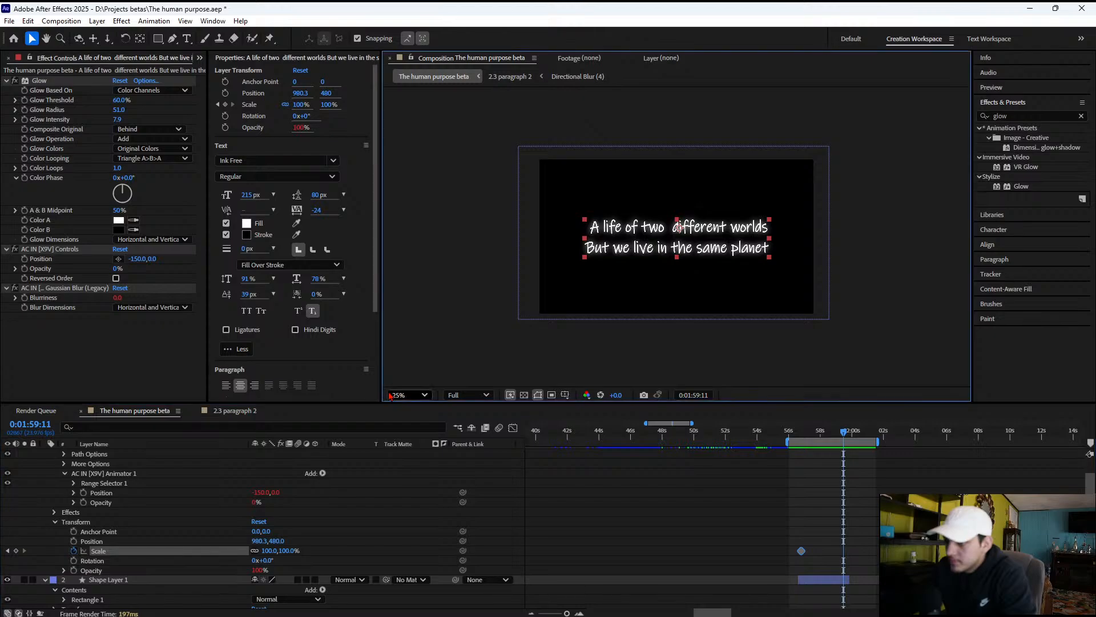
click(423, 184)
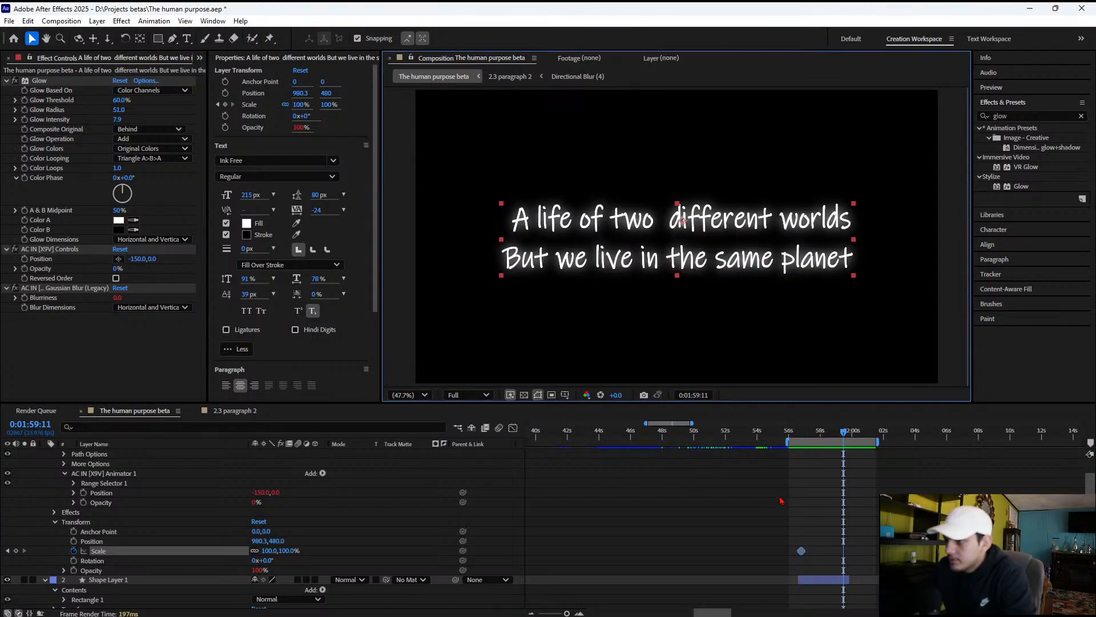
scroll(782, 500, up, 2)
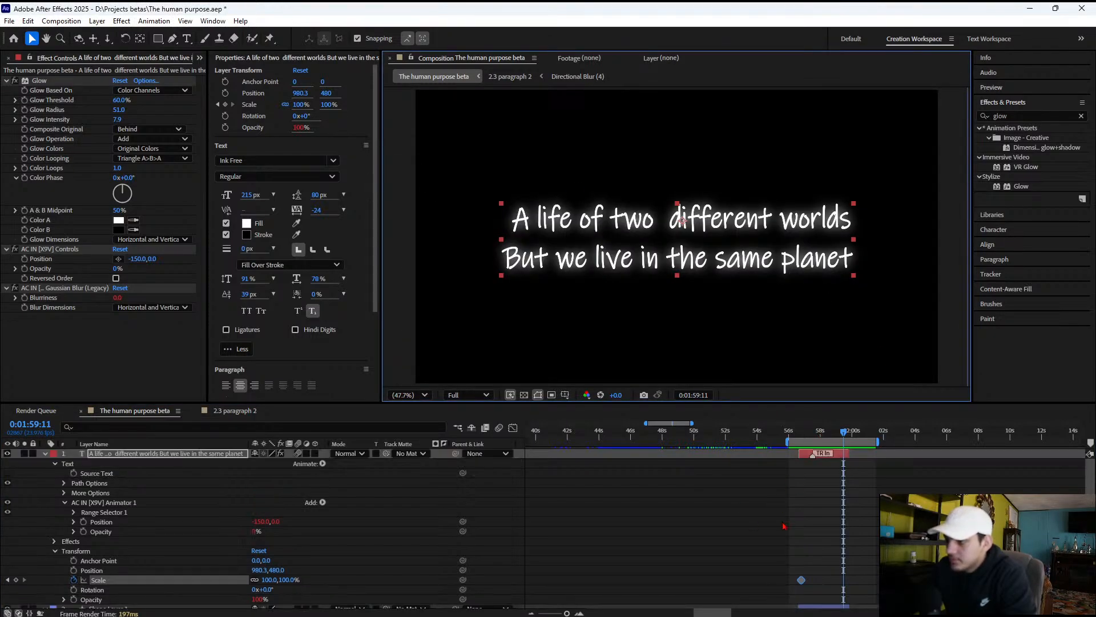
click(16, 580)
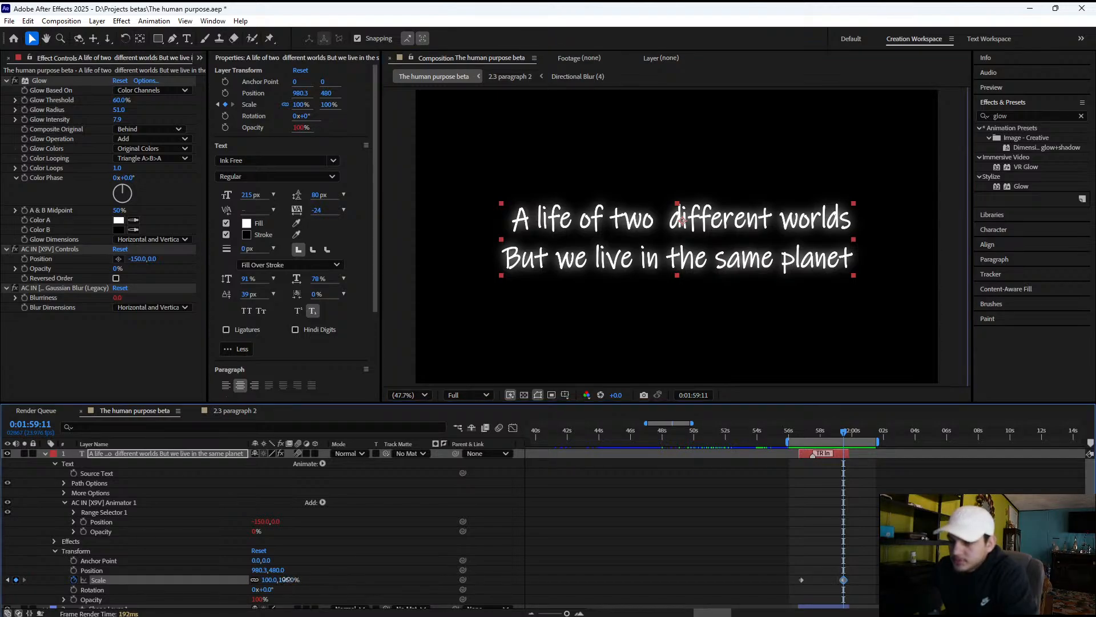
drag(289, 579, 291, 579)
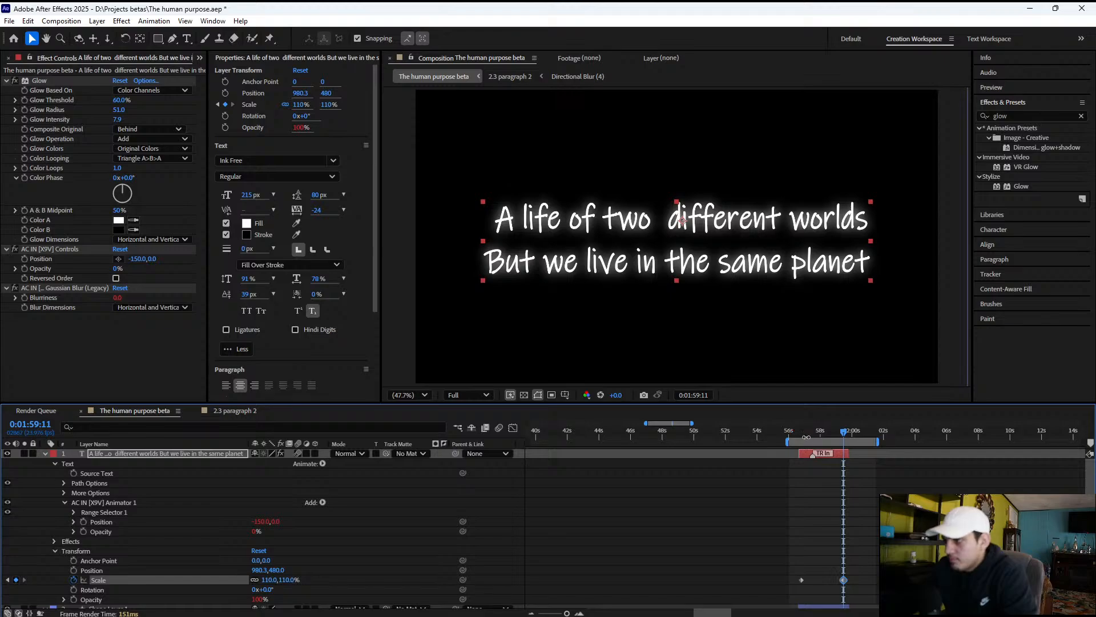
Nudge the title's TR In marker slightly earlier and preview the entrance with the scale-up from 0:01:56:17
click(815, 465)
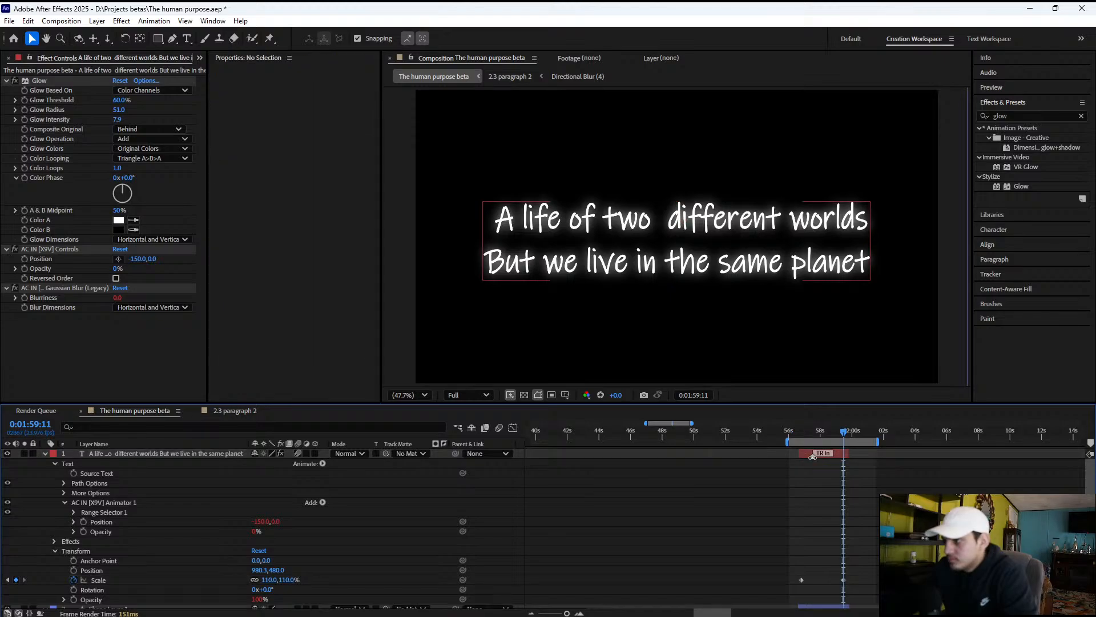
click(800, 437)
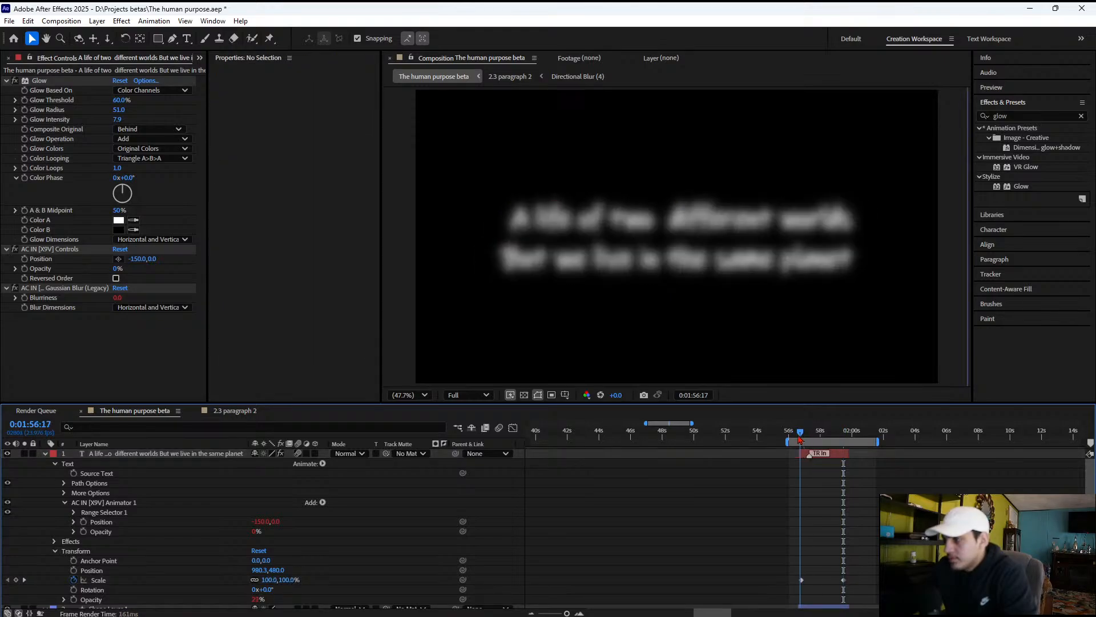
key(space)
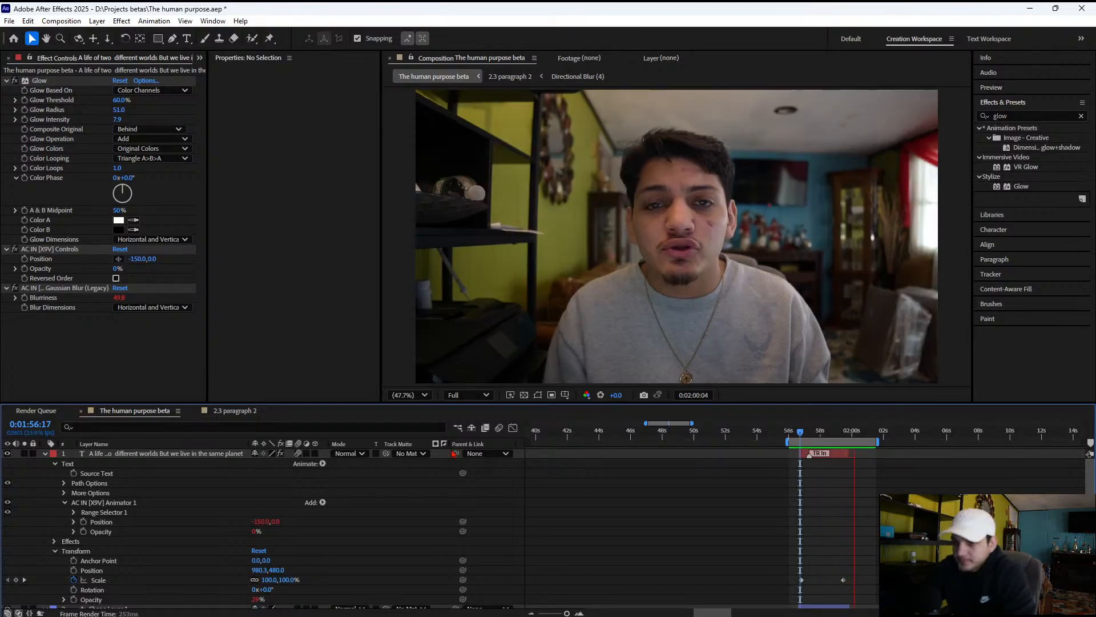
key(space)
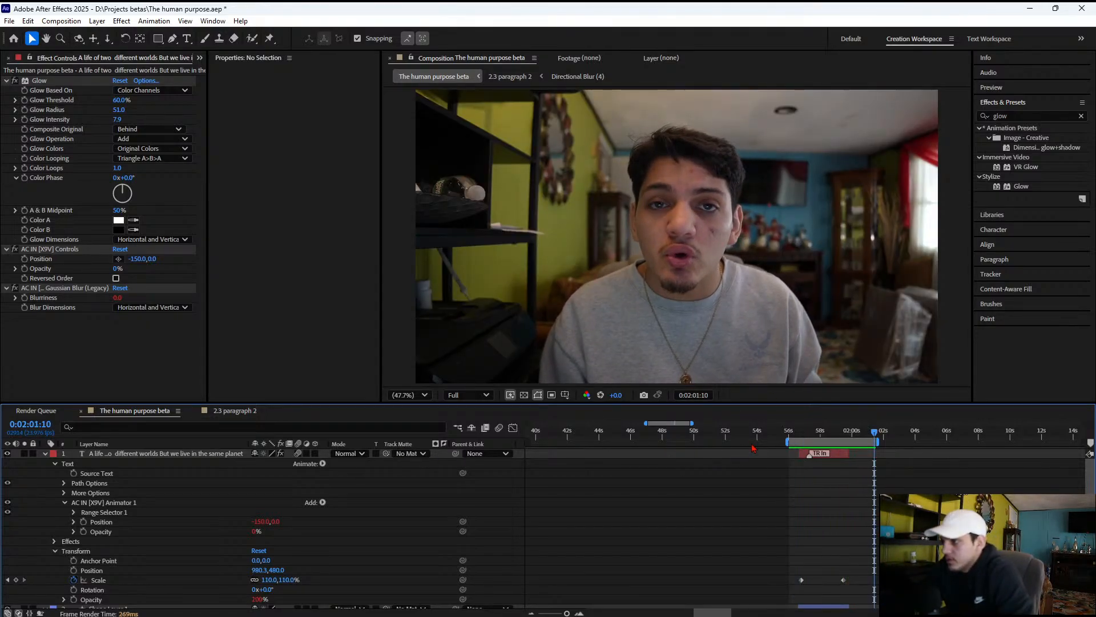
key(space)
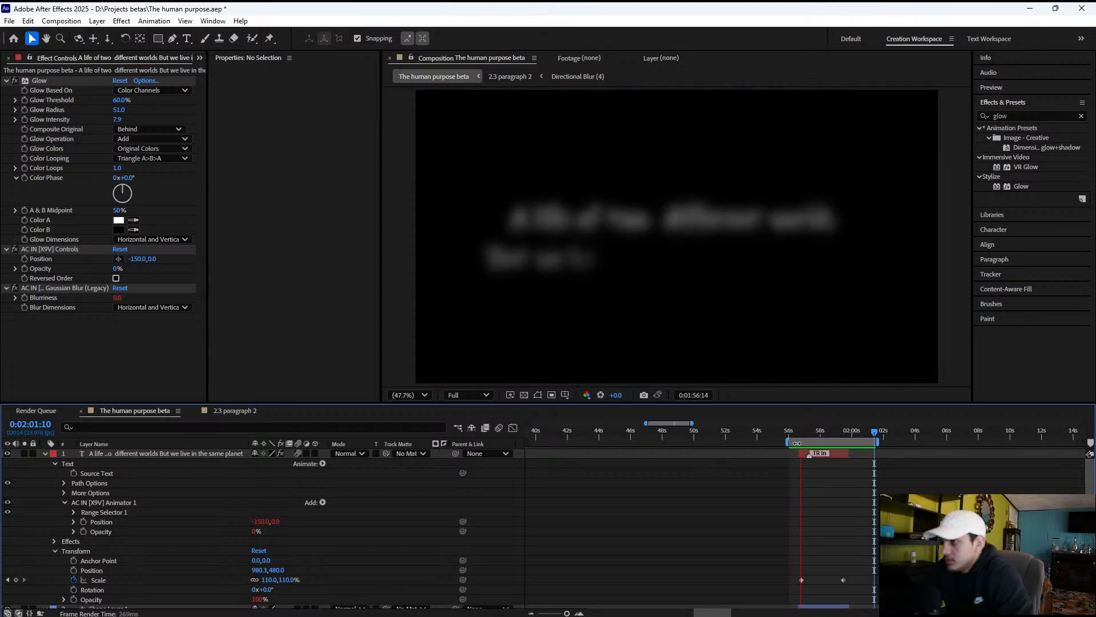
key(space)
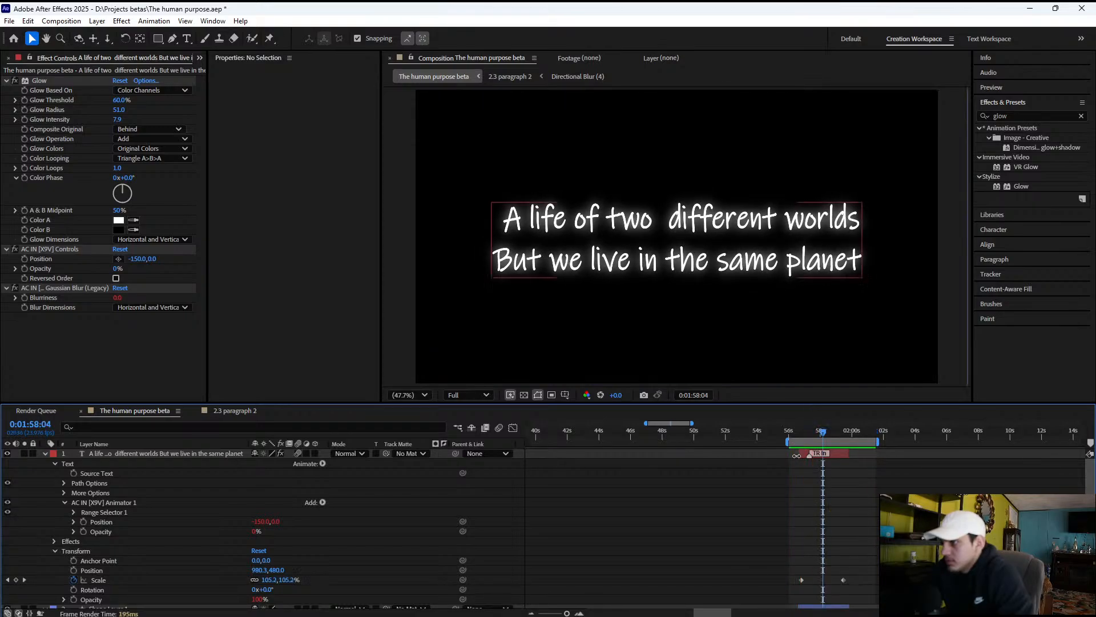
drag(810, 457, 808, 457)
Collapse the title layer, set the work area from about 0:01:48 to 0:02:01, and play back the sequence
click(45, 455)
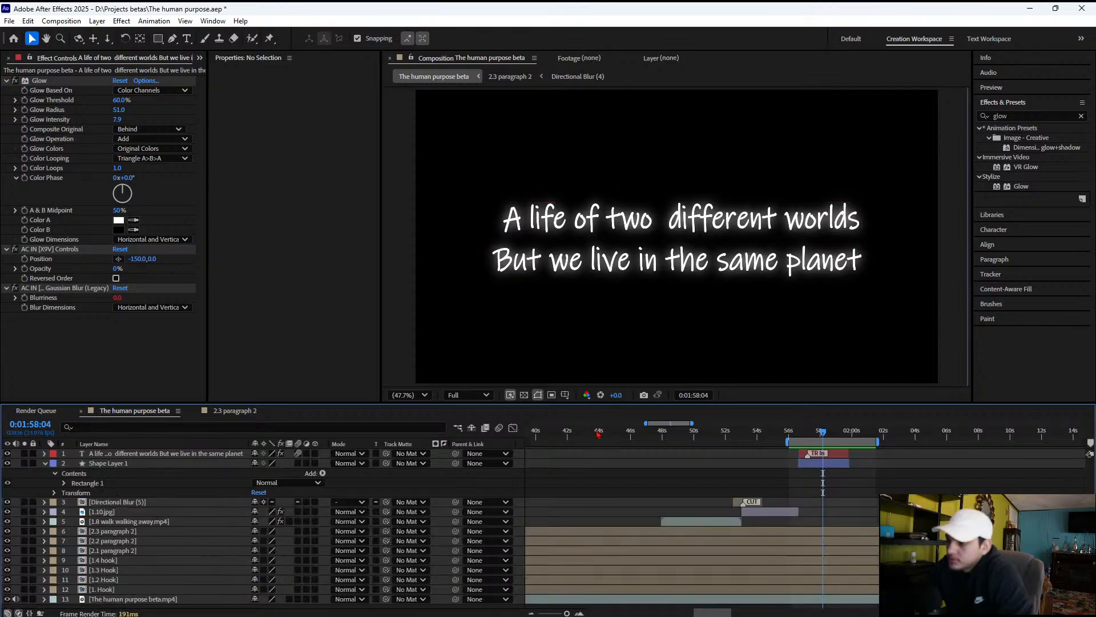
drag(799, 441, 658, 448)
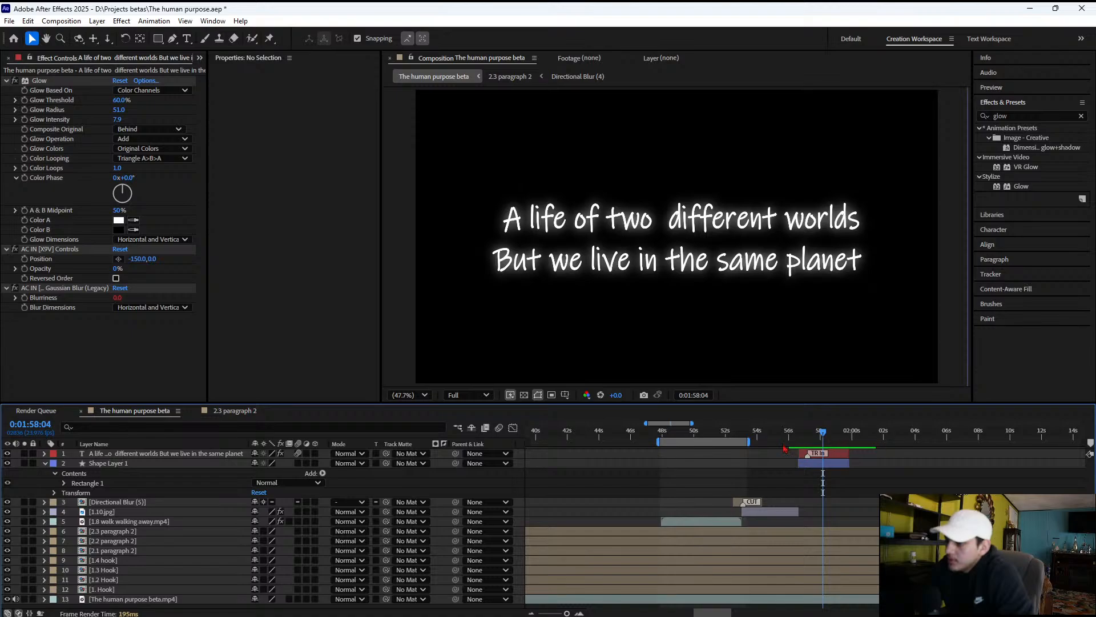
drag(748, 441, 862, 438)
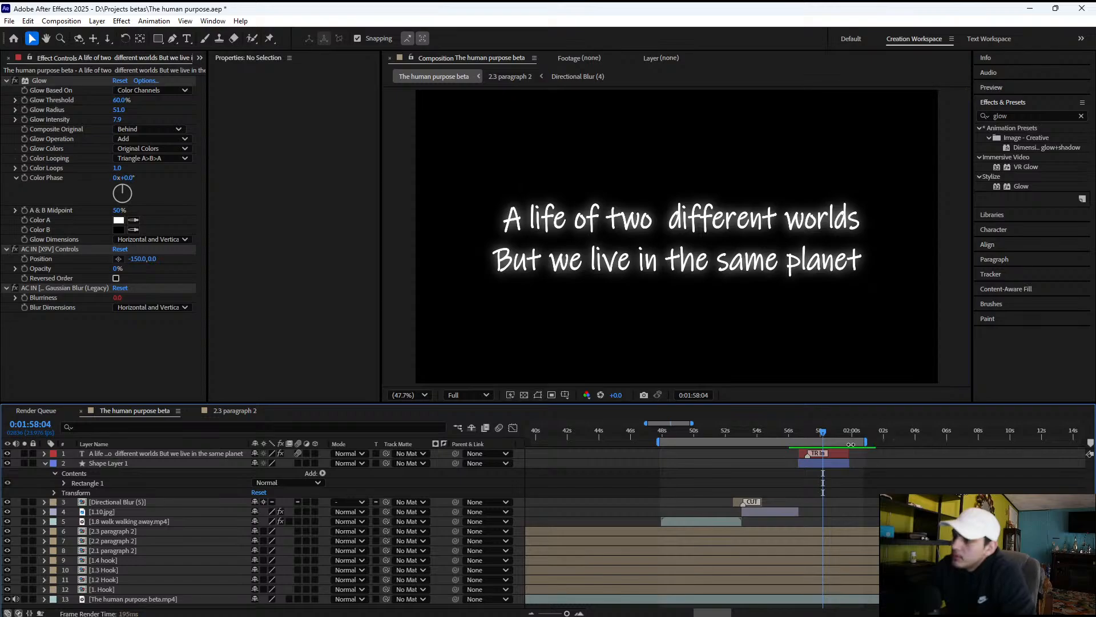
key(space)
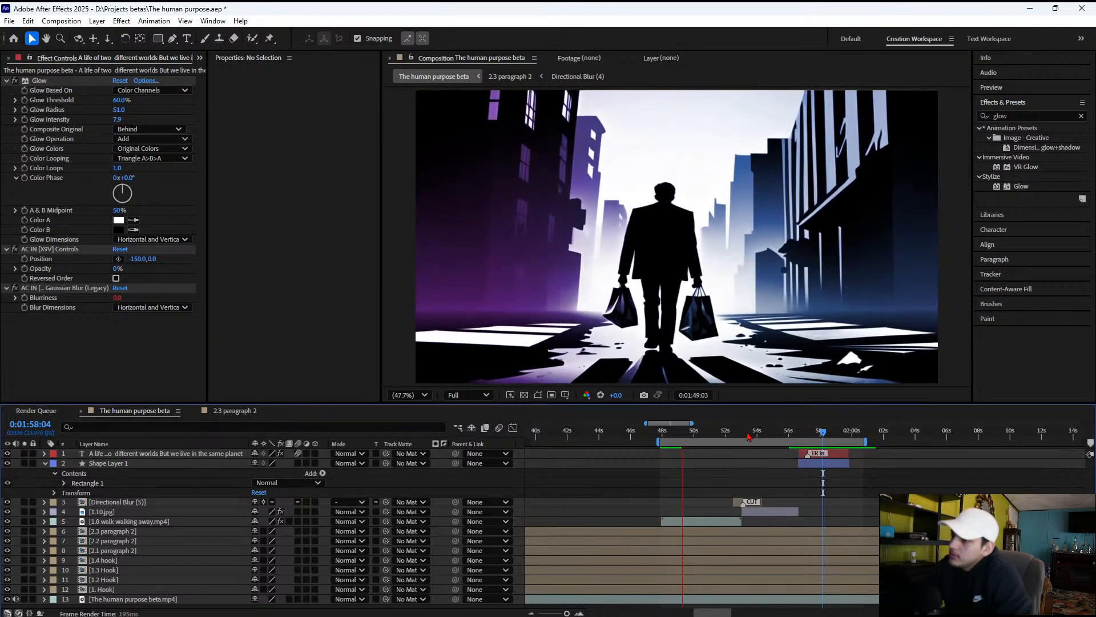
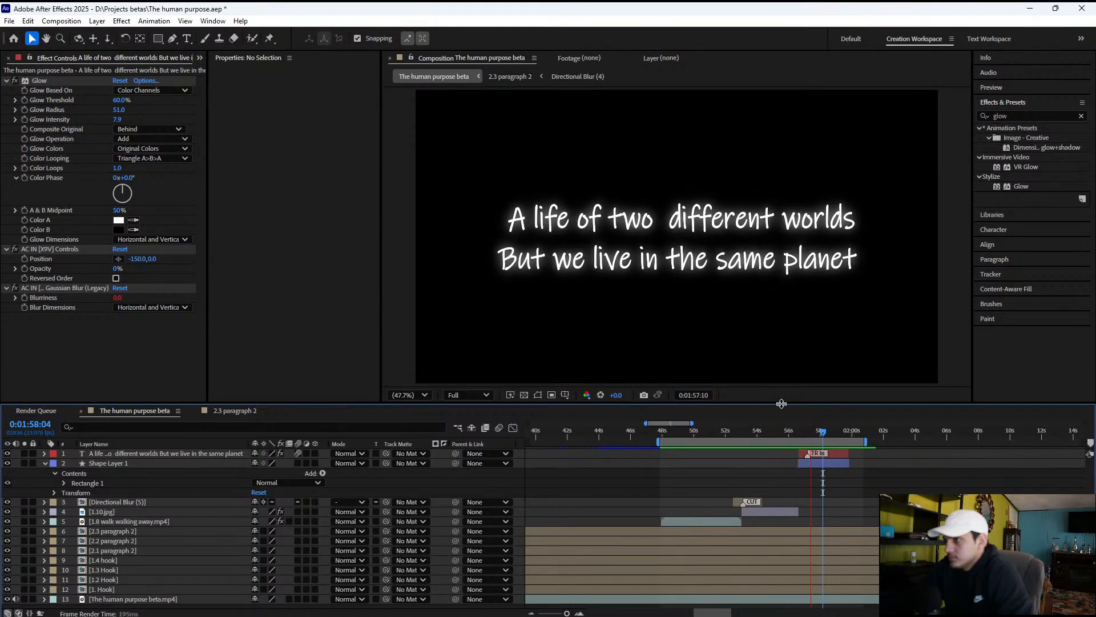
Stop playback, select the title layer and turn off its AC IN Gaussian Blur (Legacy) effect
key(space)
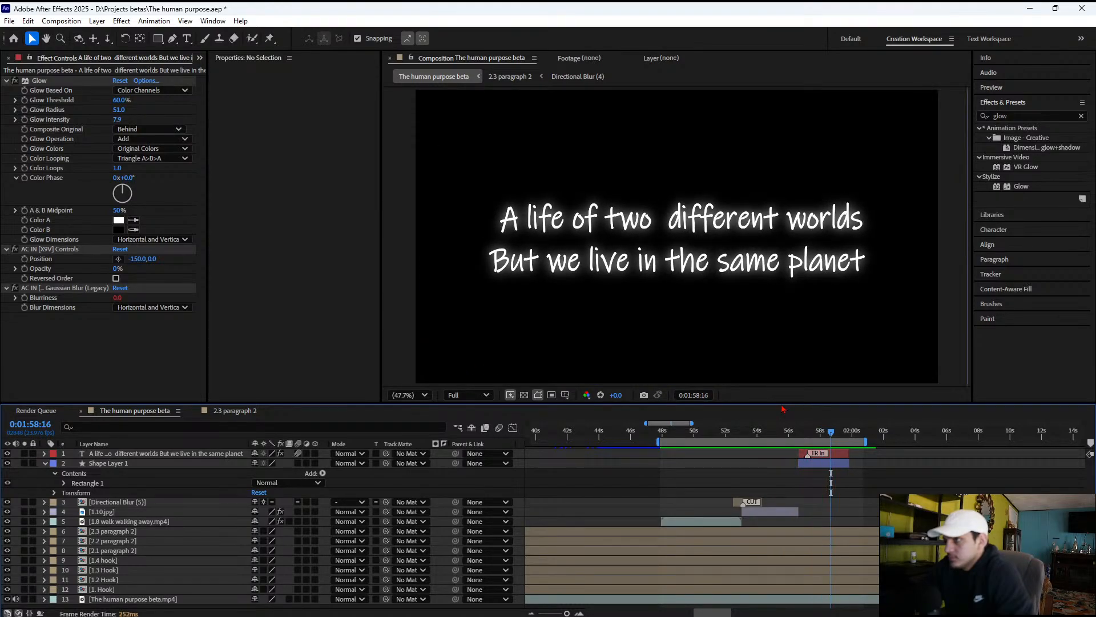
click(755, 455)
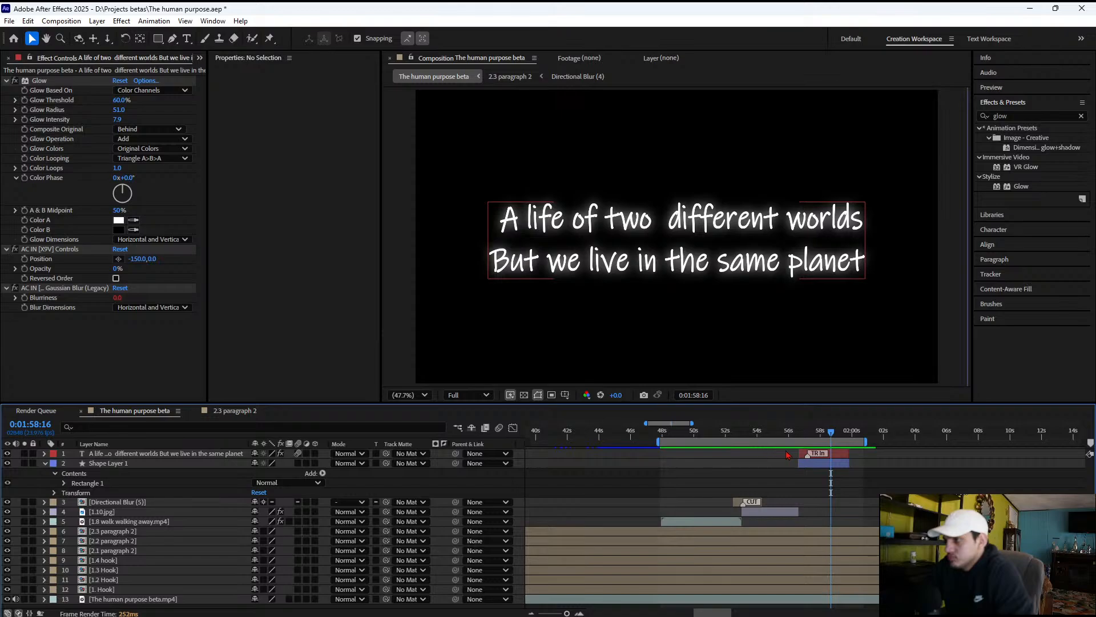
click(200, 453)
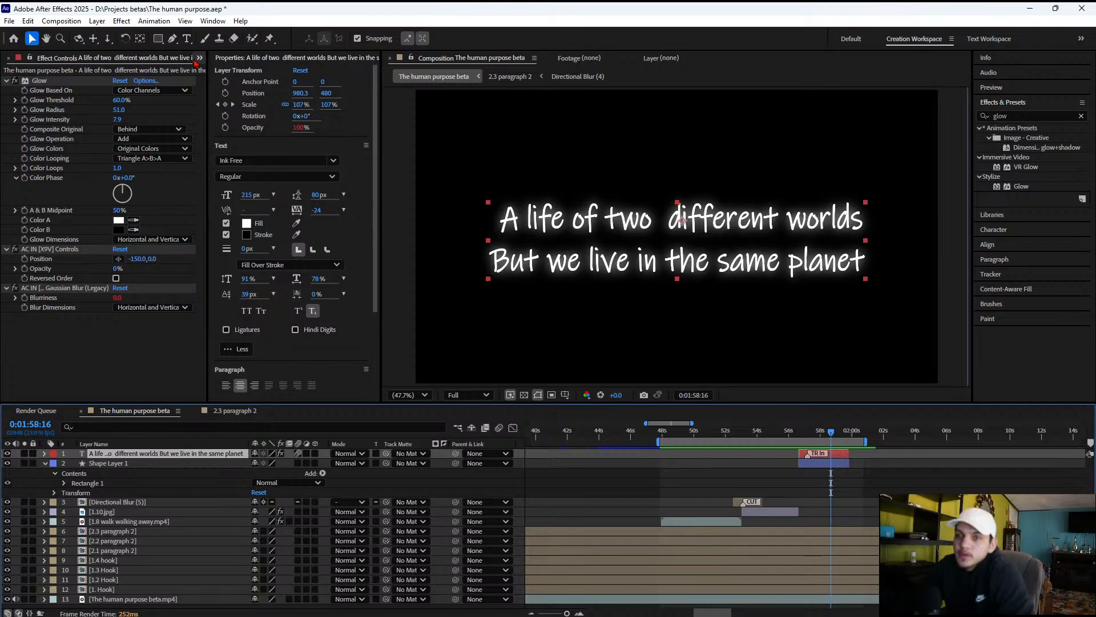
click(57, 288)
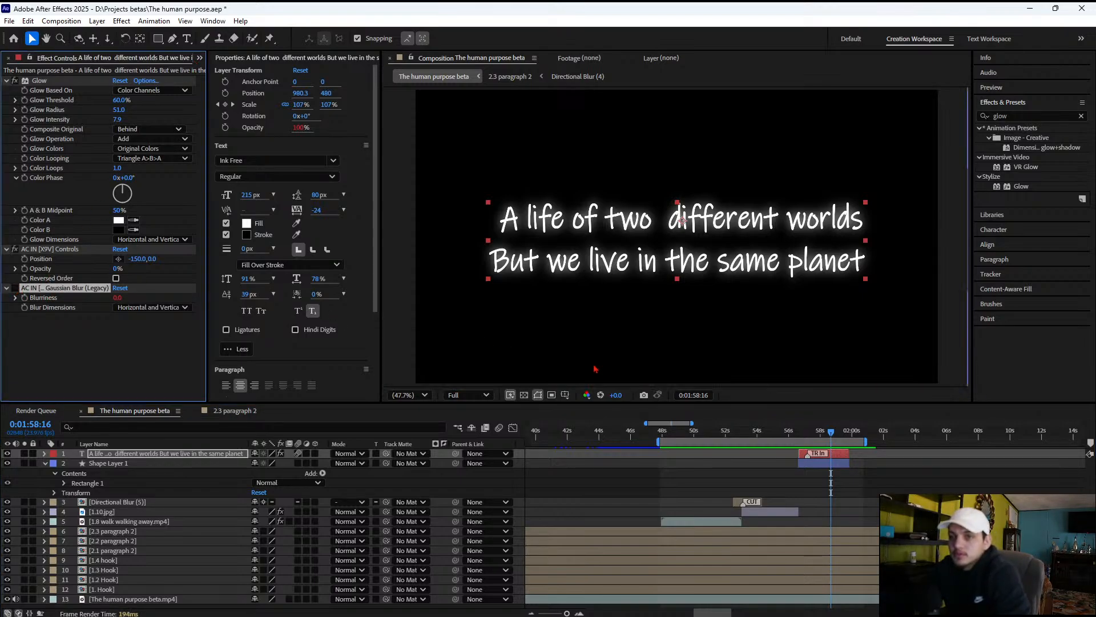
Move the work area start to the beginning of the title, about 0:01:56:17, and preview the entrance
key(space)
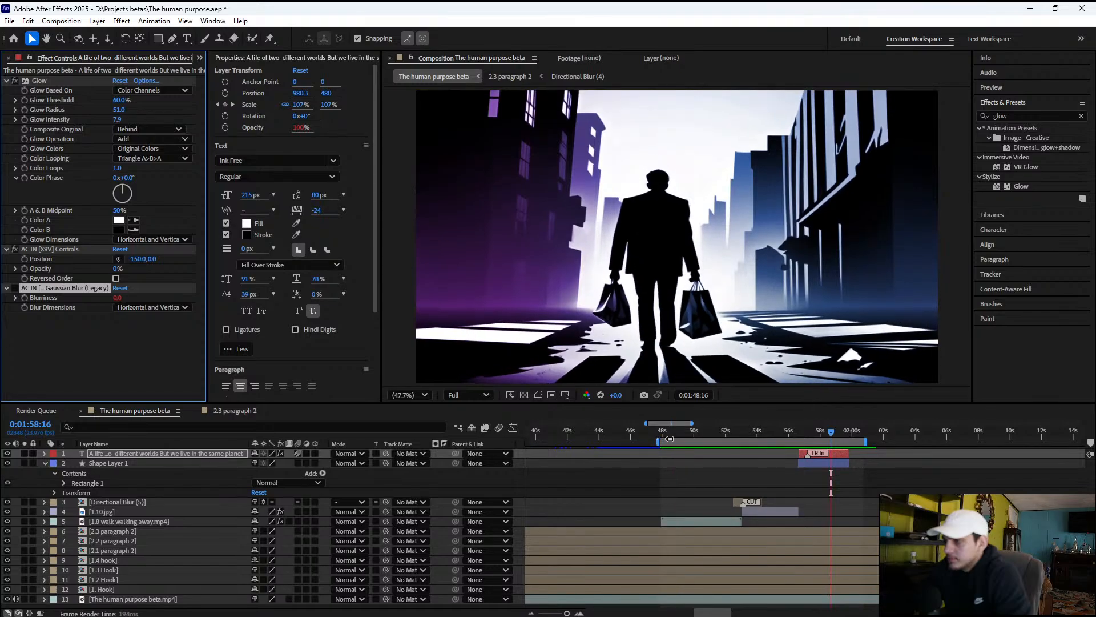
drag(662, 439, 802, 438)
key(space)
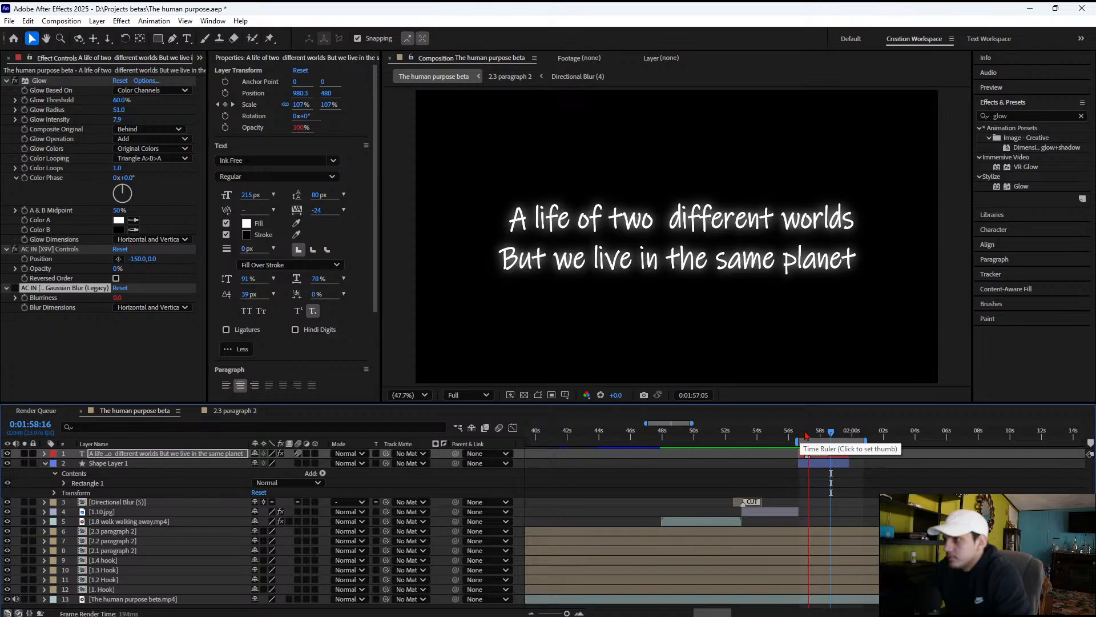
key(space)
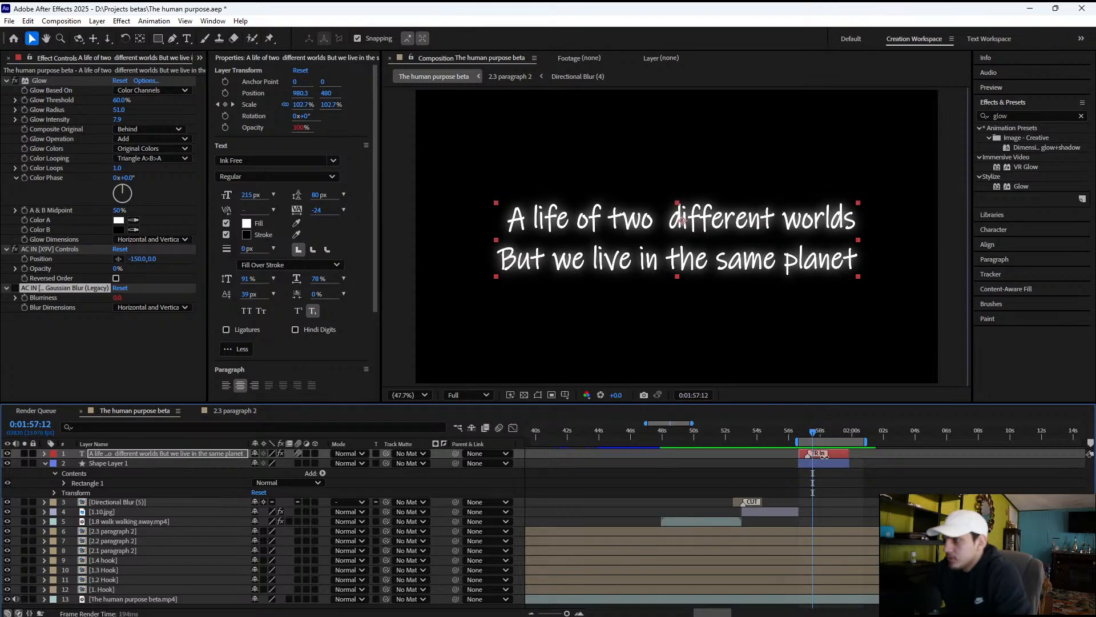
Move the title's TR In marker past the end of the layer to about 0:02:00 and preview the title
drag(824, 455, 860, 461)
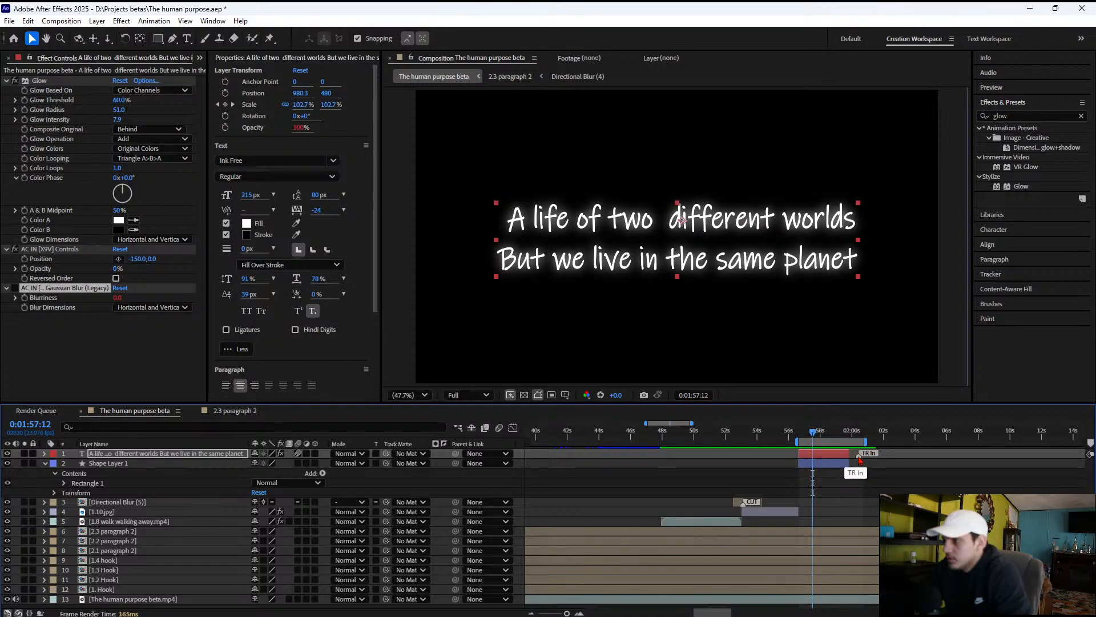
key(space)
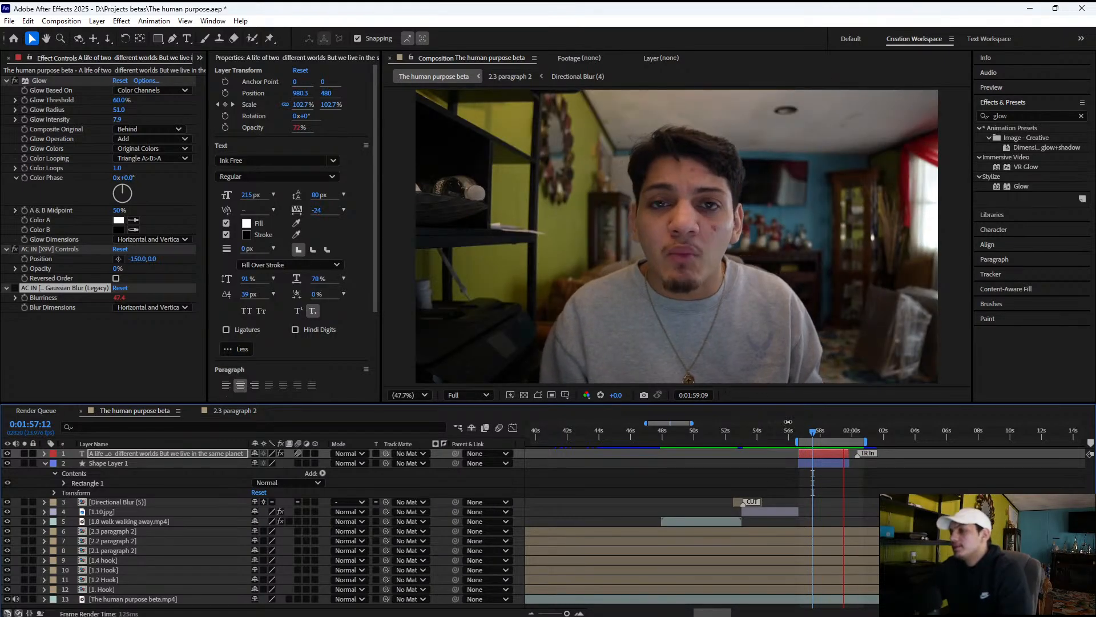
key(space)
mouse_move(821, 437)
mouse_down()
mouse_move(800, 434)
mouse_move(844, 432)
mouse_move(794, 429)
mouse_move(822, 429)
mouse_up()
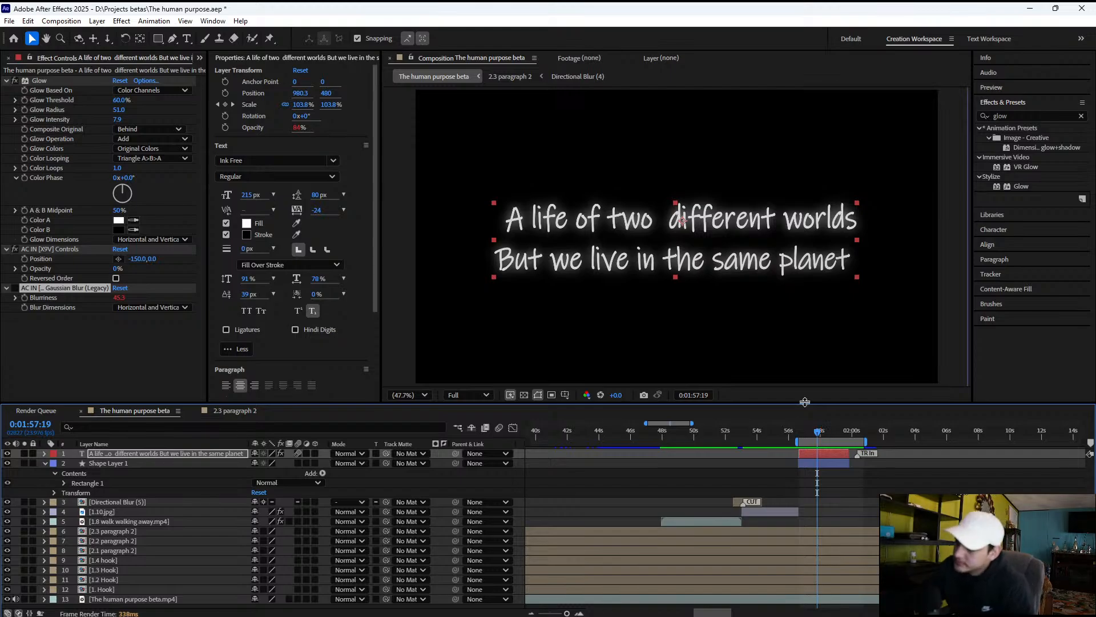
Collapse Shape Layer 1 and shift the work area to start near the title's end, at about 0:01:59:14
click(45, 463)
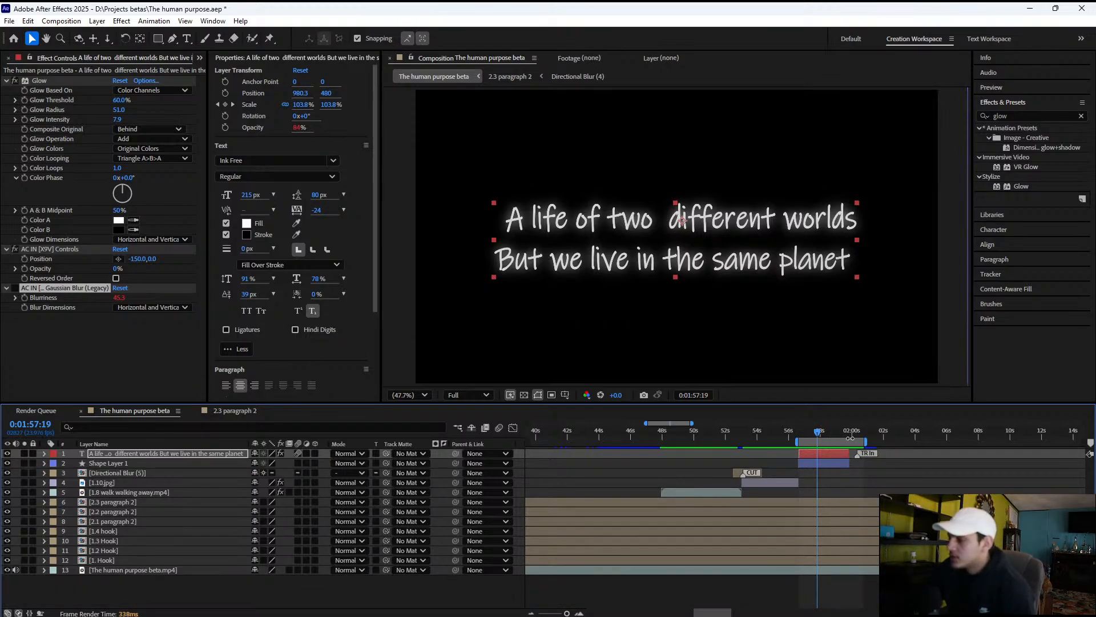
drag(857, 441, 883, 441)
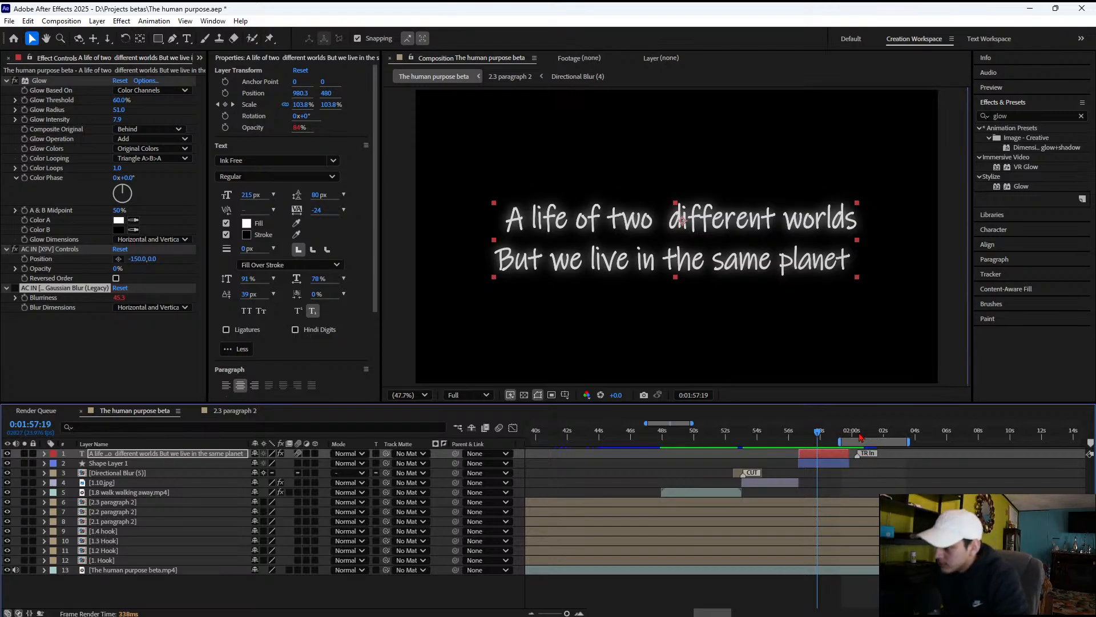
mouse_move(844, 444)
mouse_down()
mouse_move(945, 433)
mouse_move(846, 433)
mouse_up()
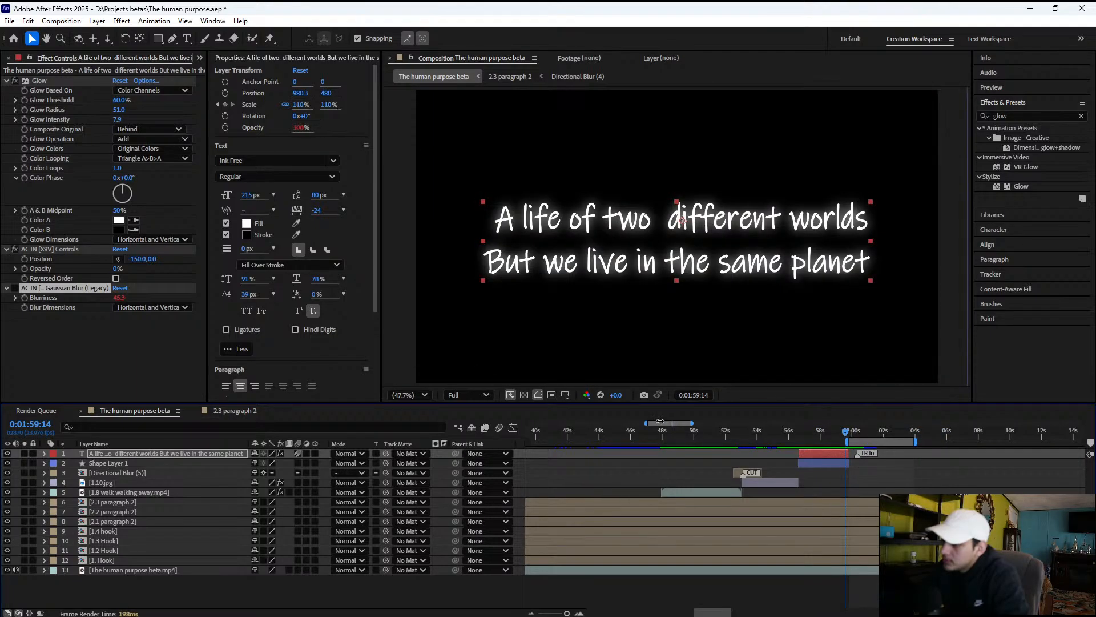
drag(660, 422, 671, 429)
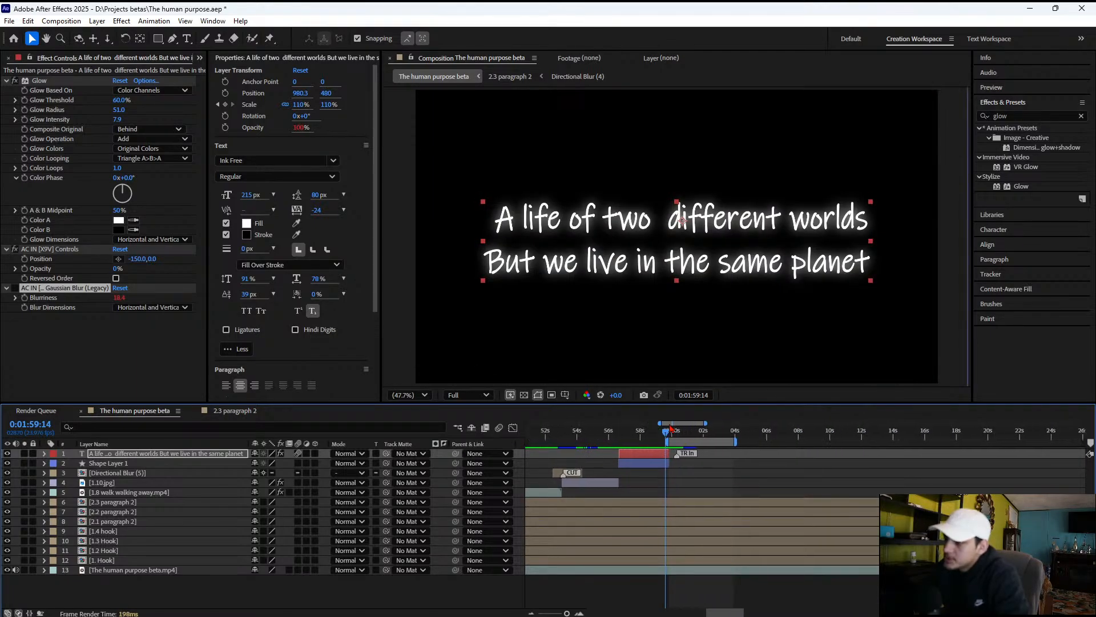
Play back the narration around the title's end to find where the text should cut out
key(space)
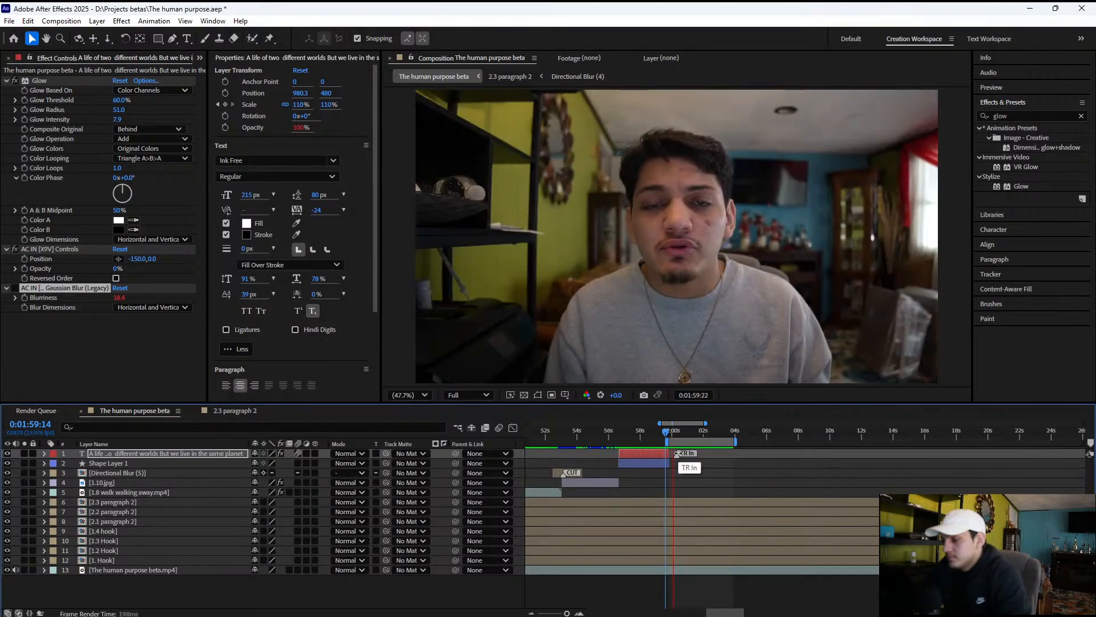
key(space)
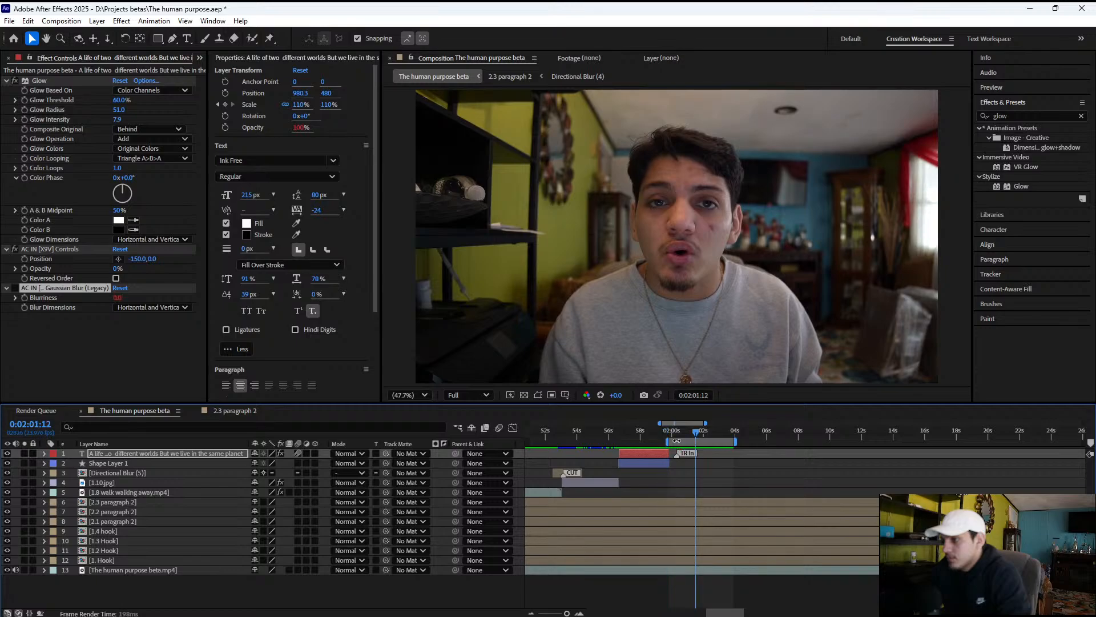
key(space)
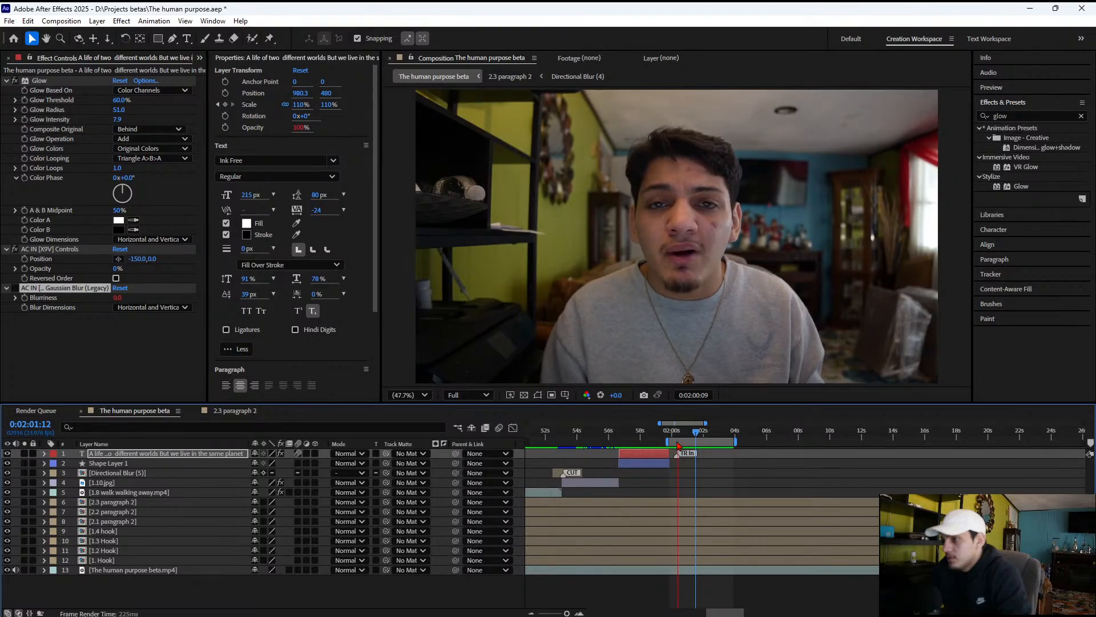
key(space)
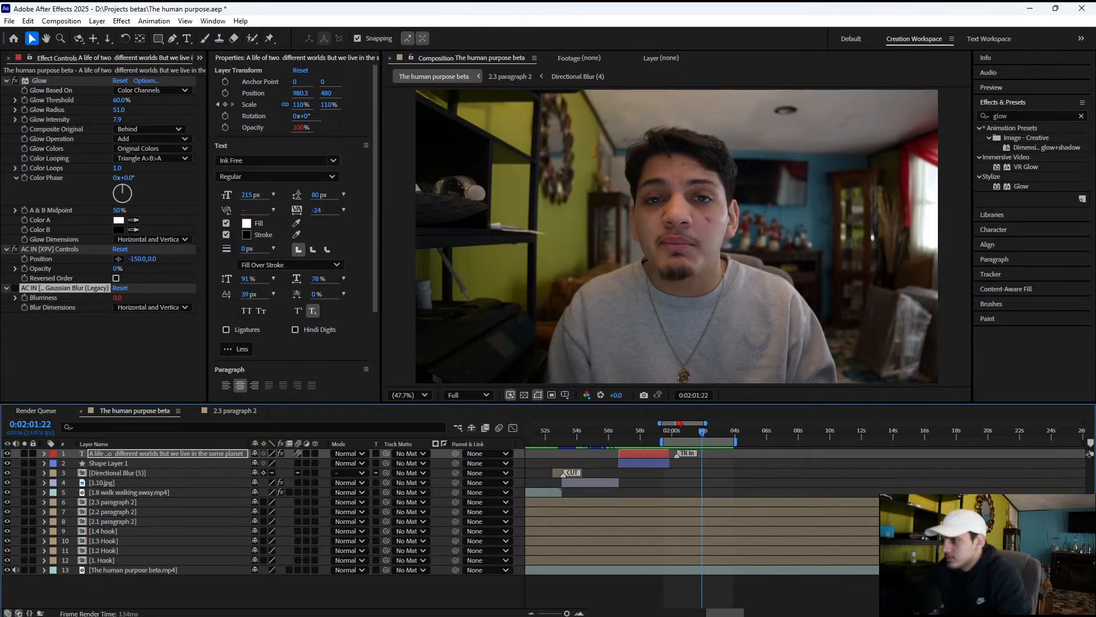
key(space)
key(space)
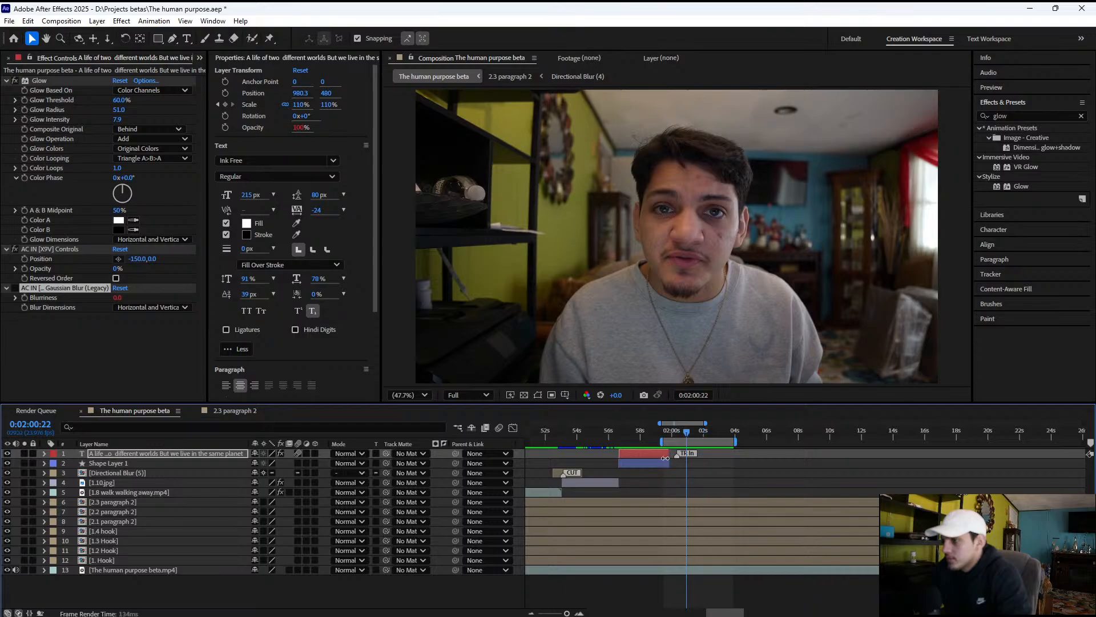
Select the title and Shape Layer 1 together and trim their ends back to the start of the work area
click(674, 477)
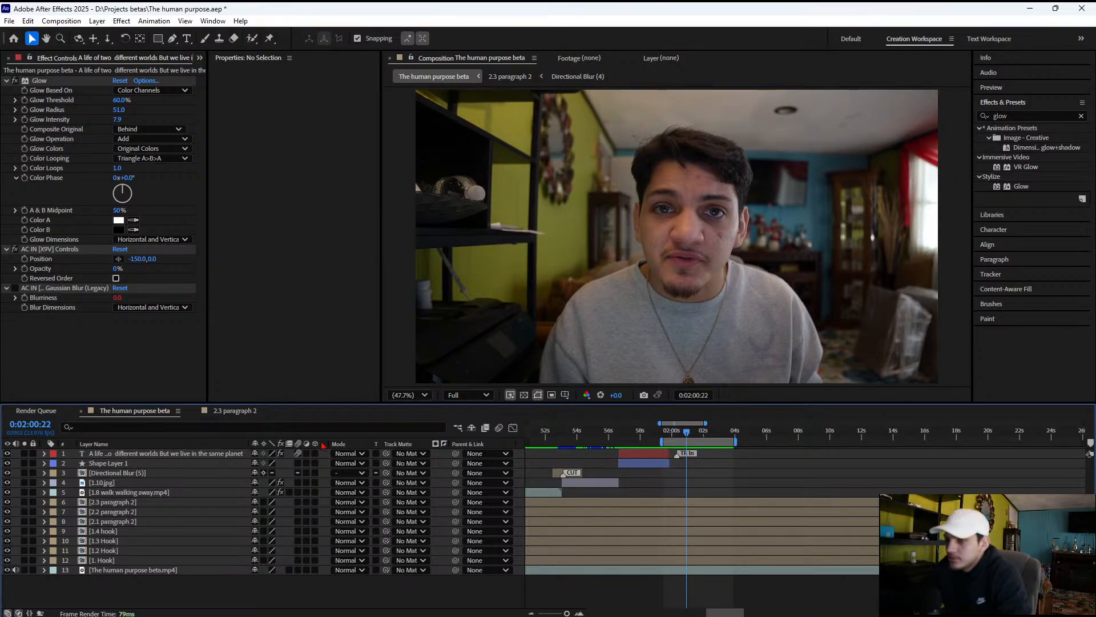
click(97, 463)
shift+click(108, 454)
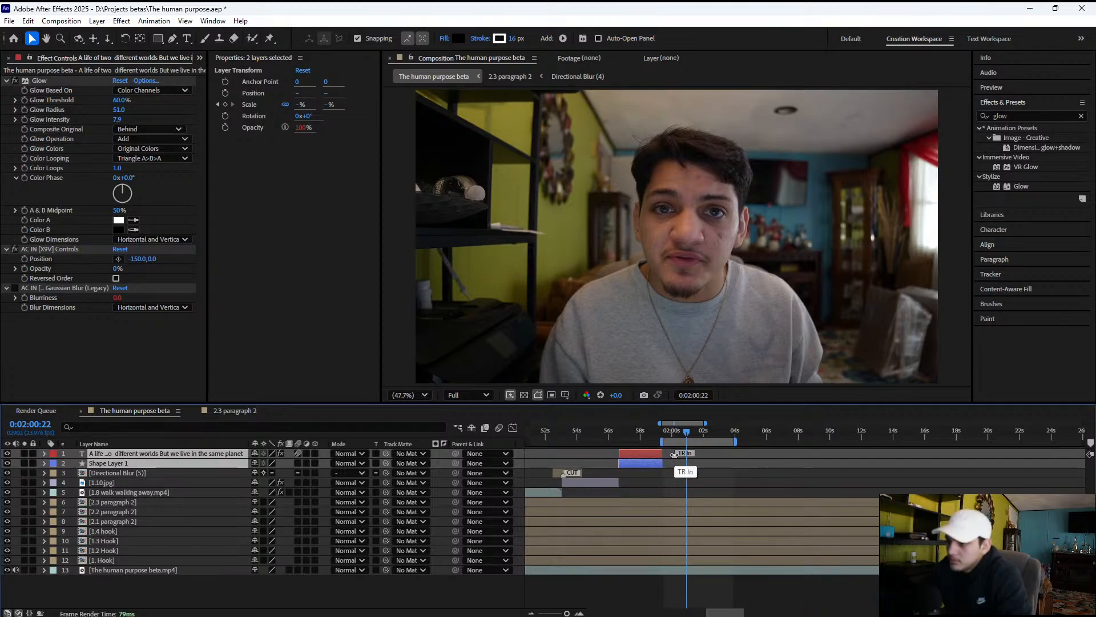
Extend the work area's end to about 0:02:11 and play back the talking-head narration following the title
key(space)
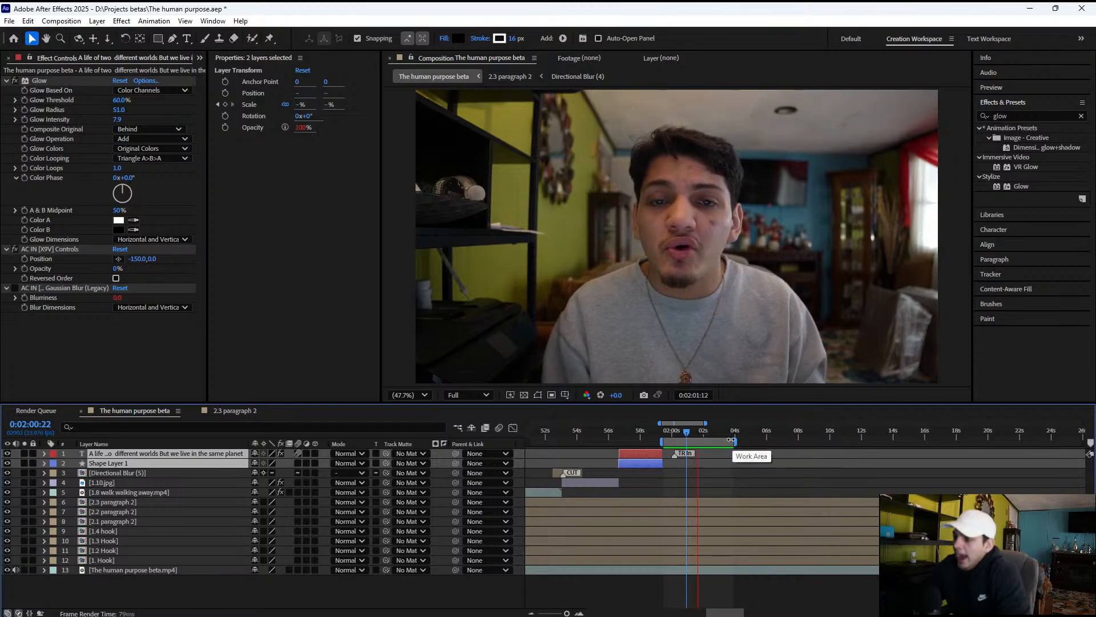
drag(732, 440, 852, 434)
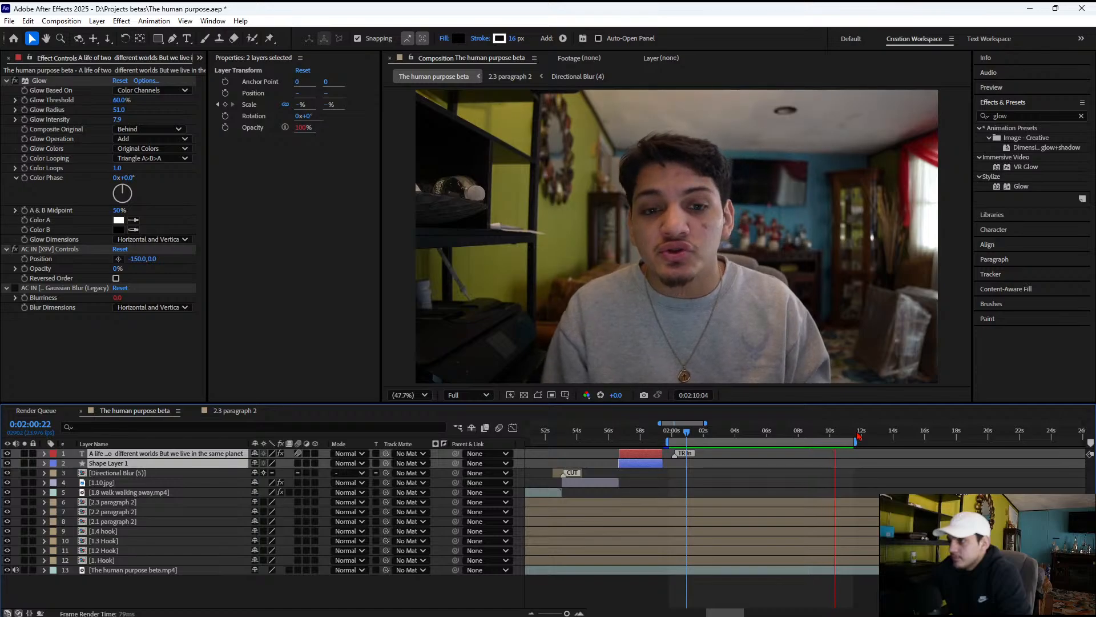
drag(674, 434, 653, 434)
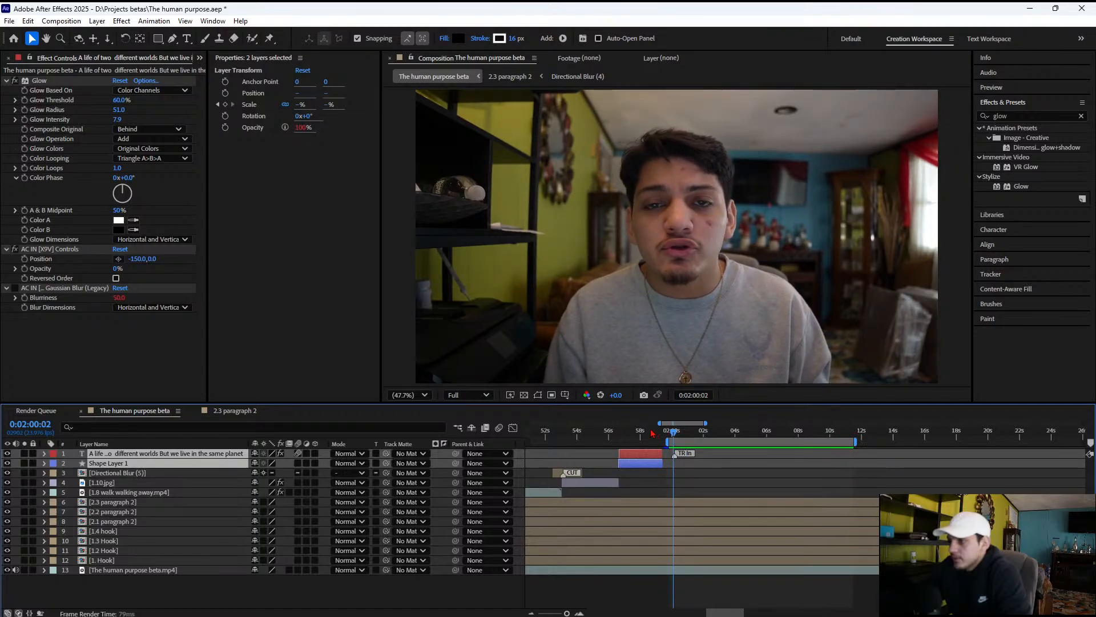
Shift the work area to start at about 0:02:11 and listen to the narration from 0:02:11:01
drag(728, 443, 904, 448)
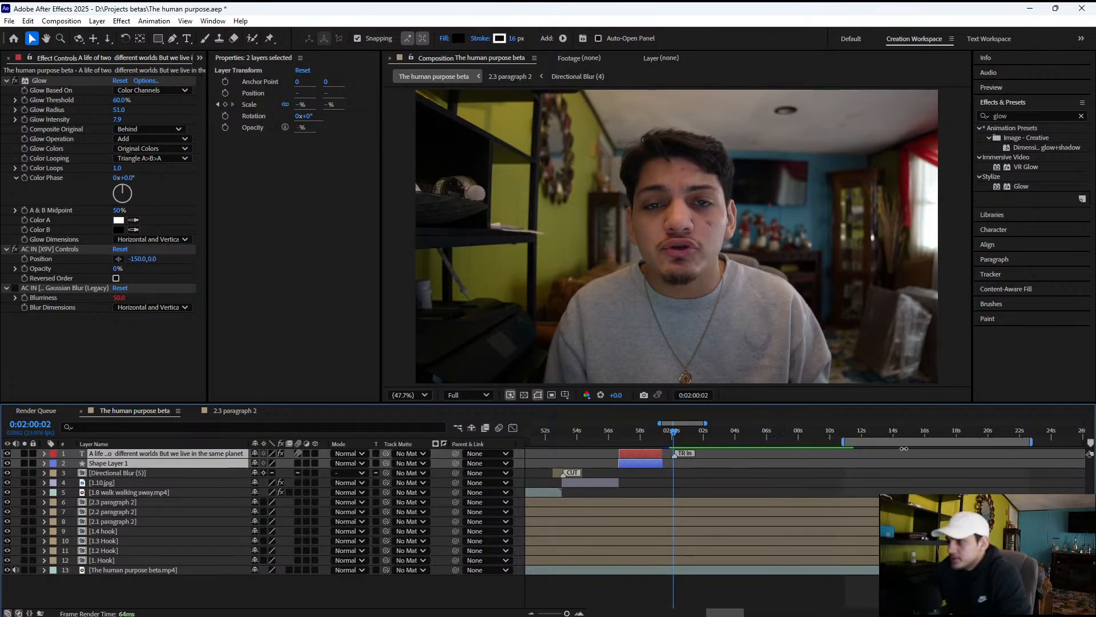
click(846, 433)
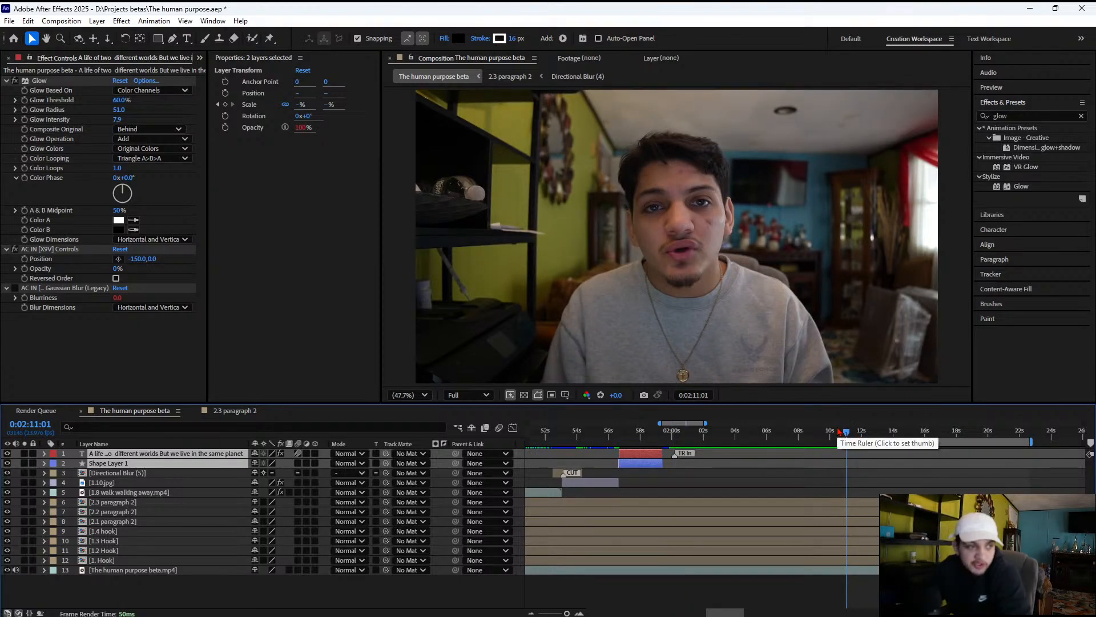
key(space)
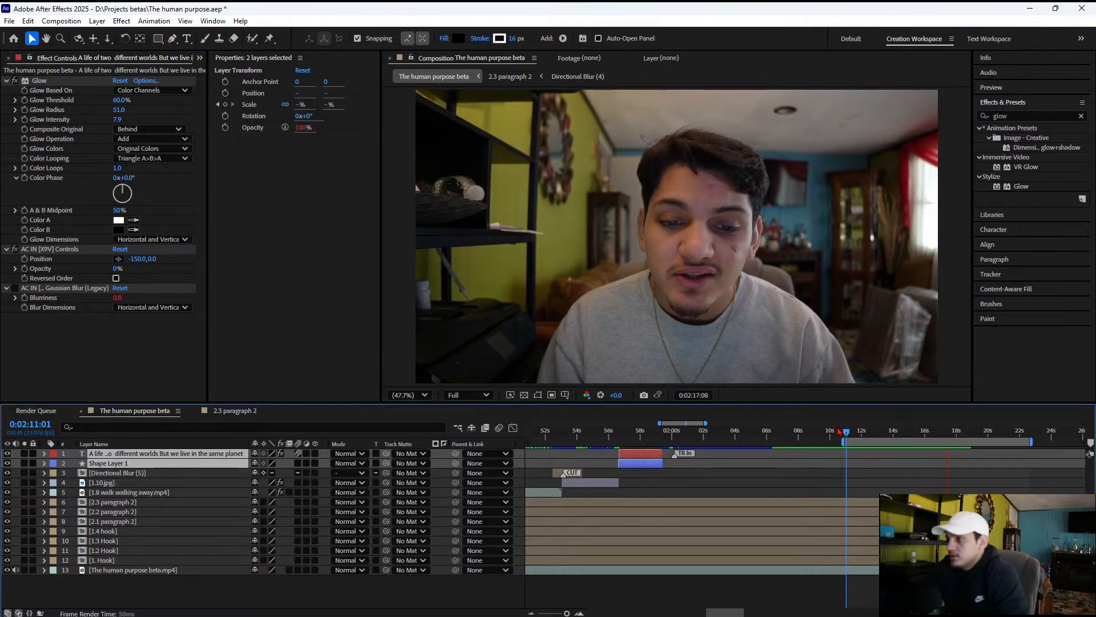
key(space)
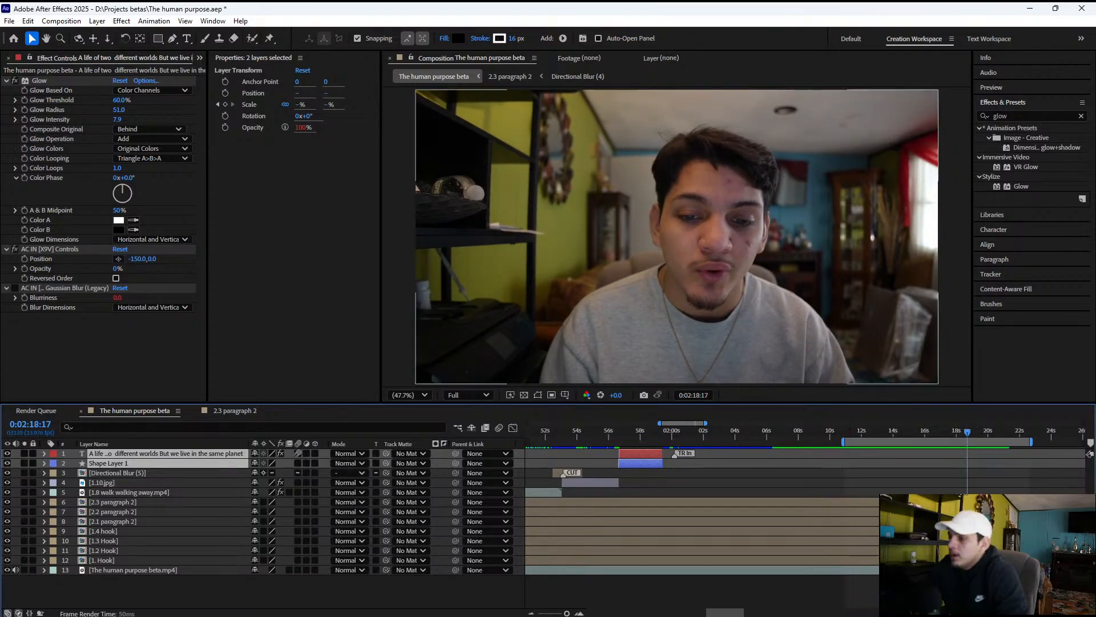
Switch to the browser and, in the Google Translate results page, search for google docs
mouse_move(757, 614)
click(684, 607)
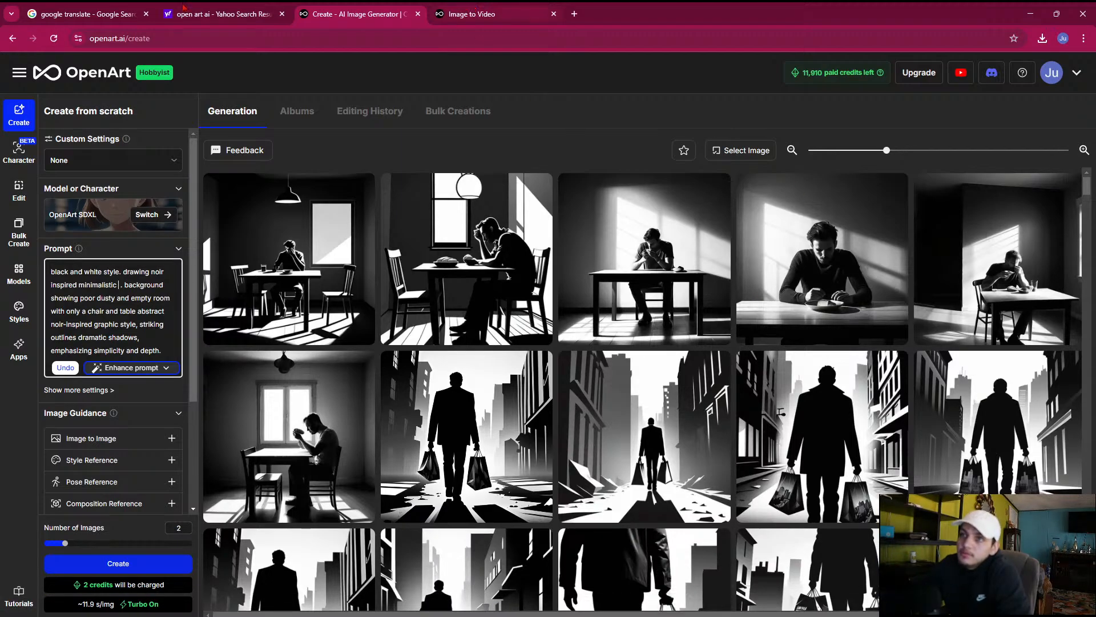
click(132, 7)
double_click(197, 81)
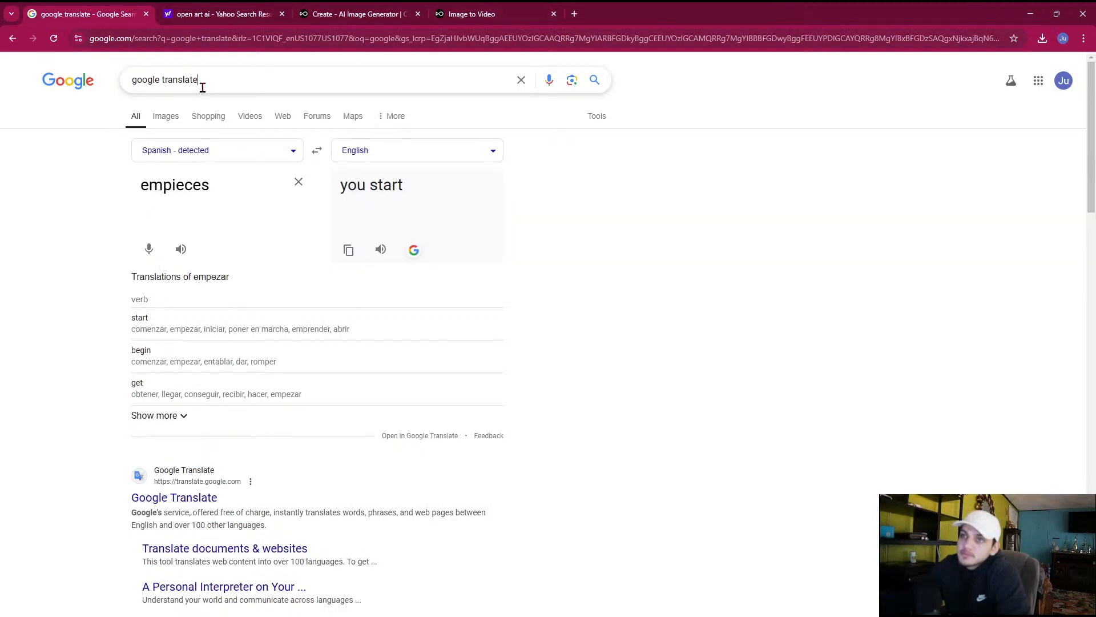
text(docs)
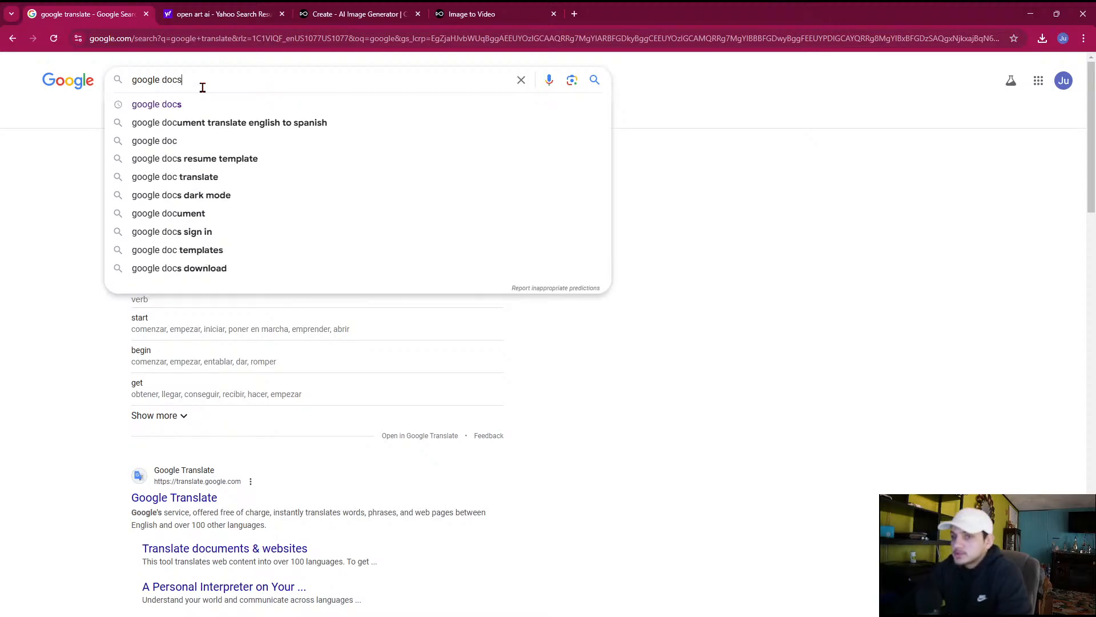
key(Return)
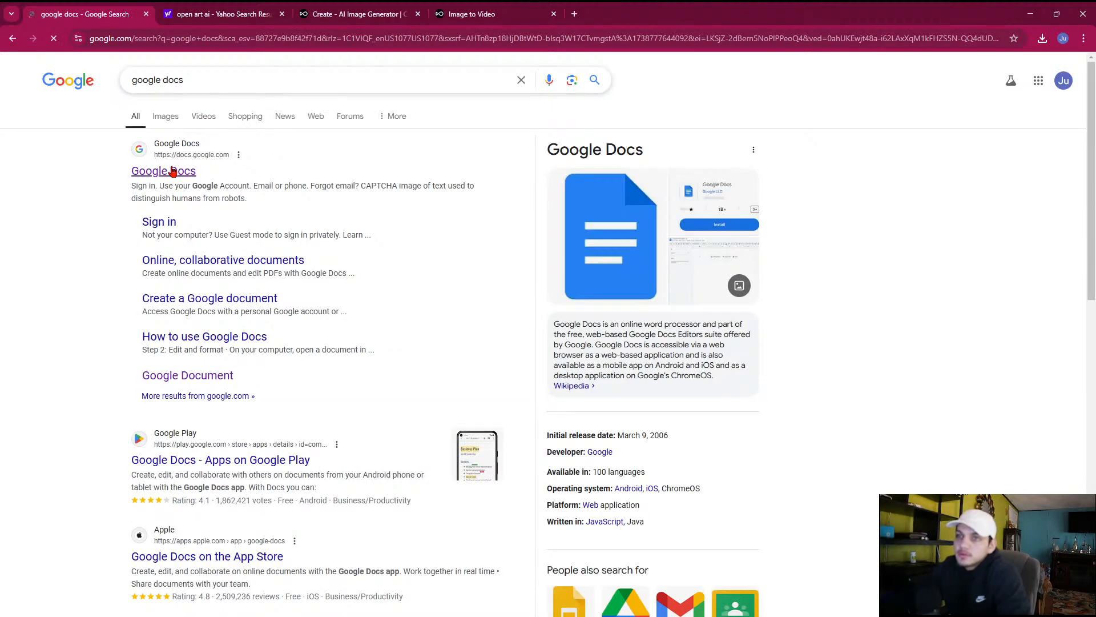
Open the Google Docs home page, go back to the search results and return to After Effects
click(172, 170)
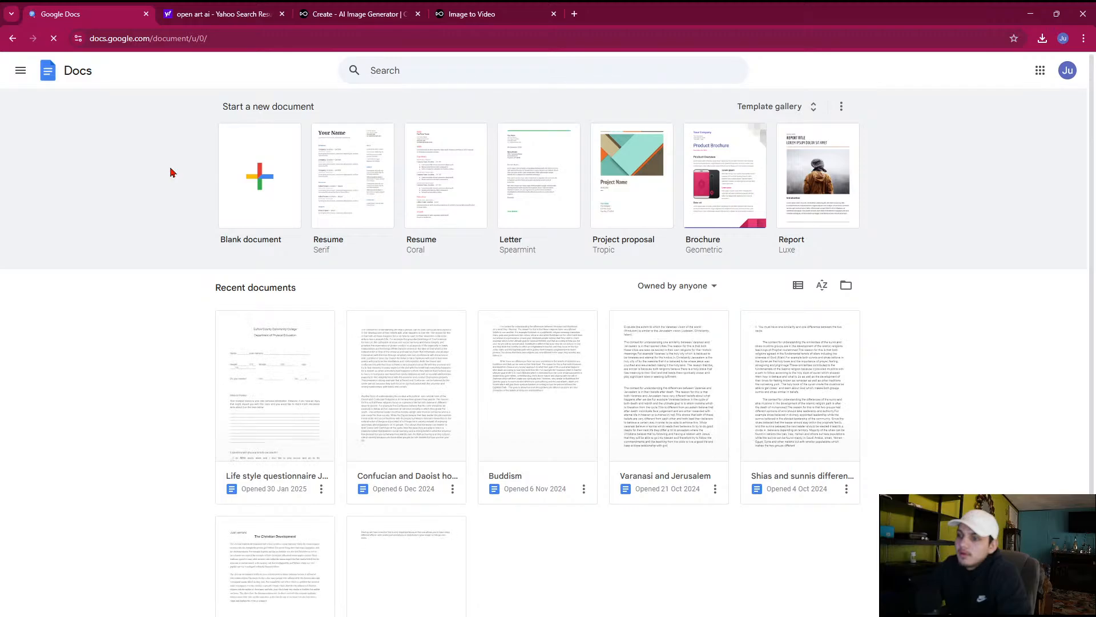
click(11, 39)
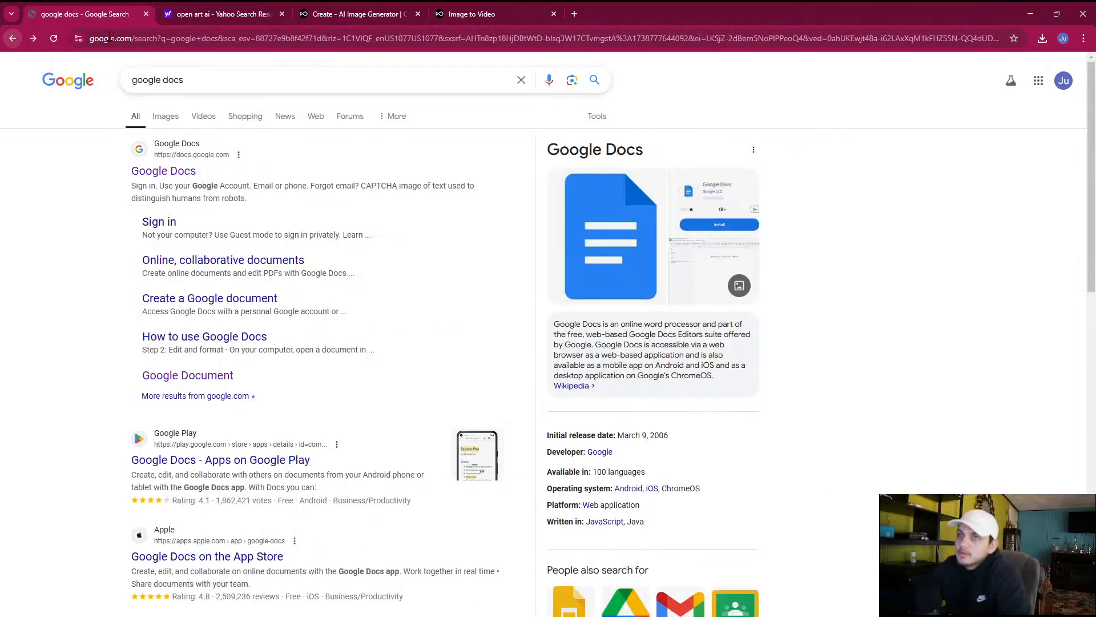
click(1031, 13)
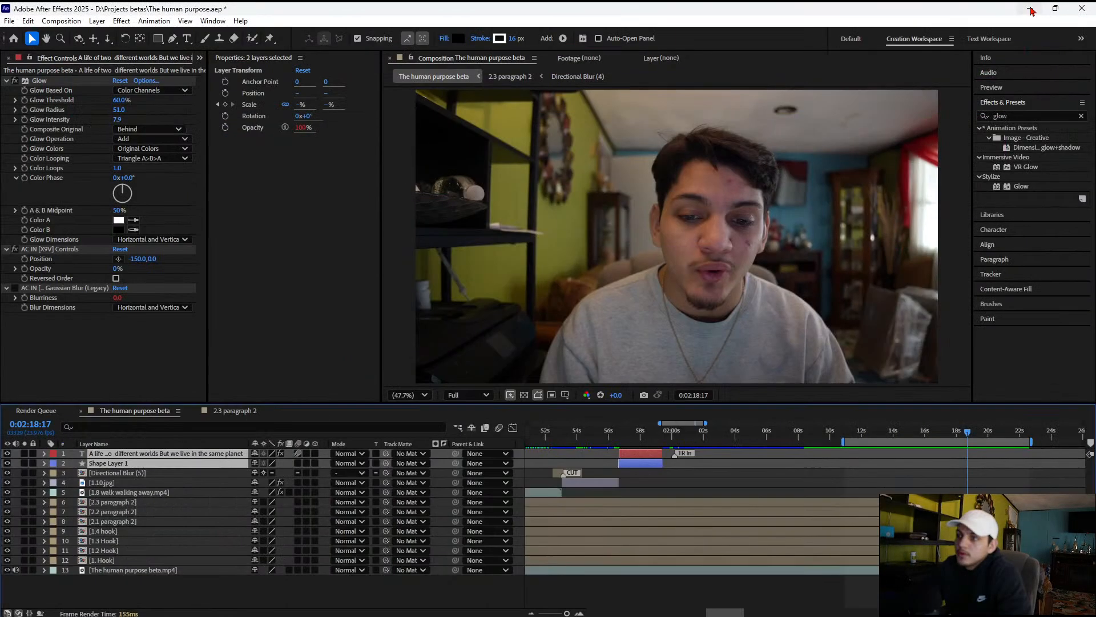
Switch from After Effects to a new browser window and open the Google Docs document "Video 001-003 Money"
click(1033, 13)
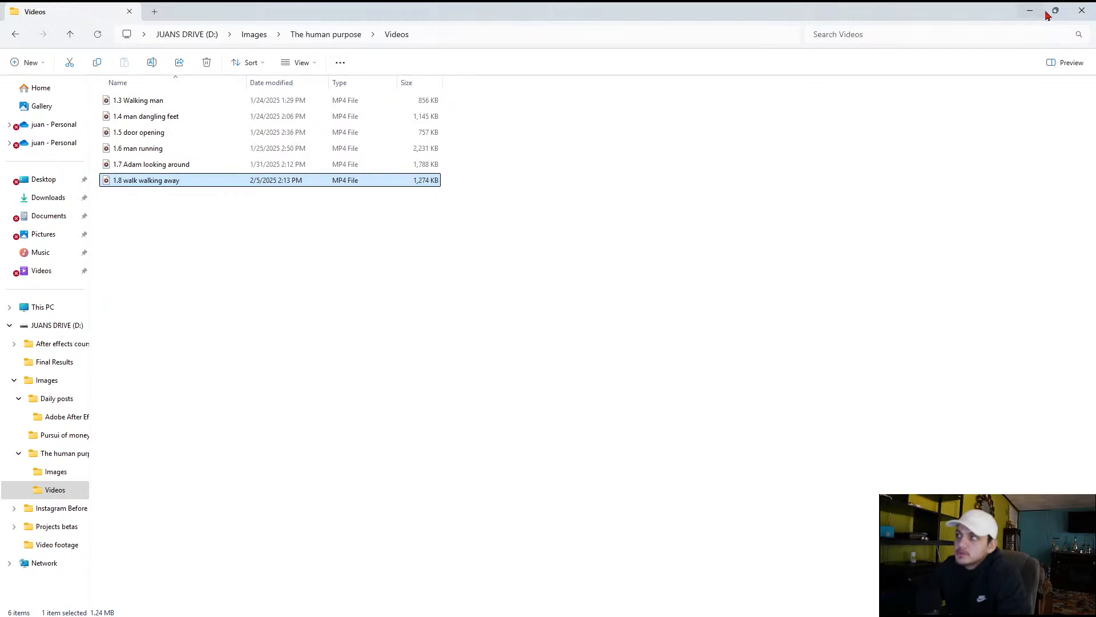
click(1051, 13)
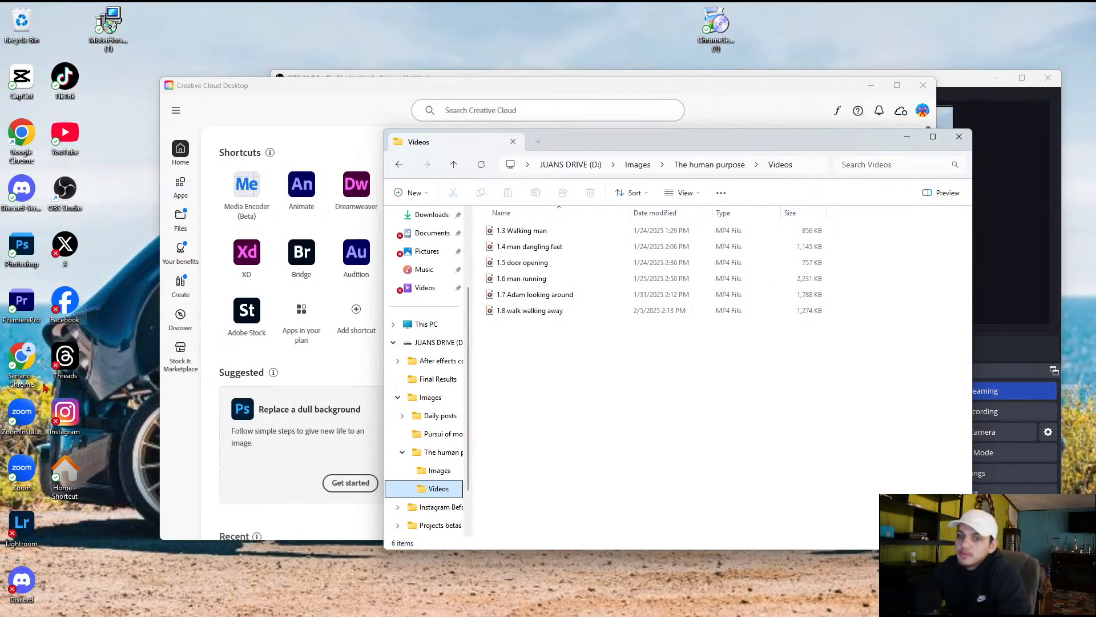
click(22, 358)
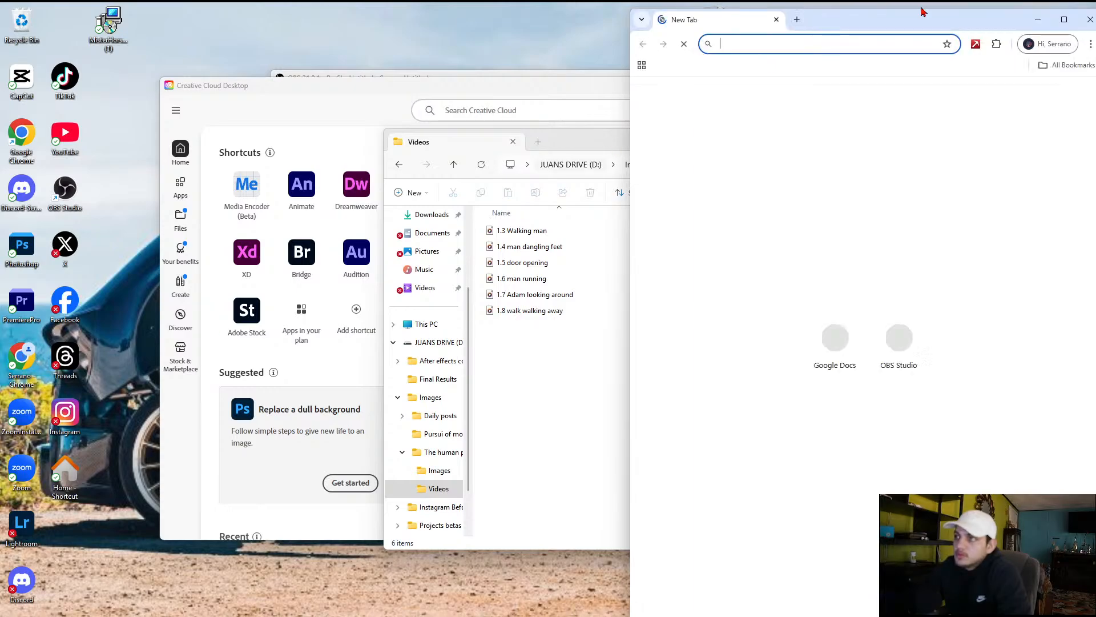
click(834, 332)
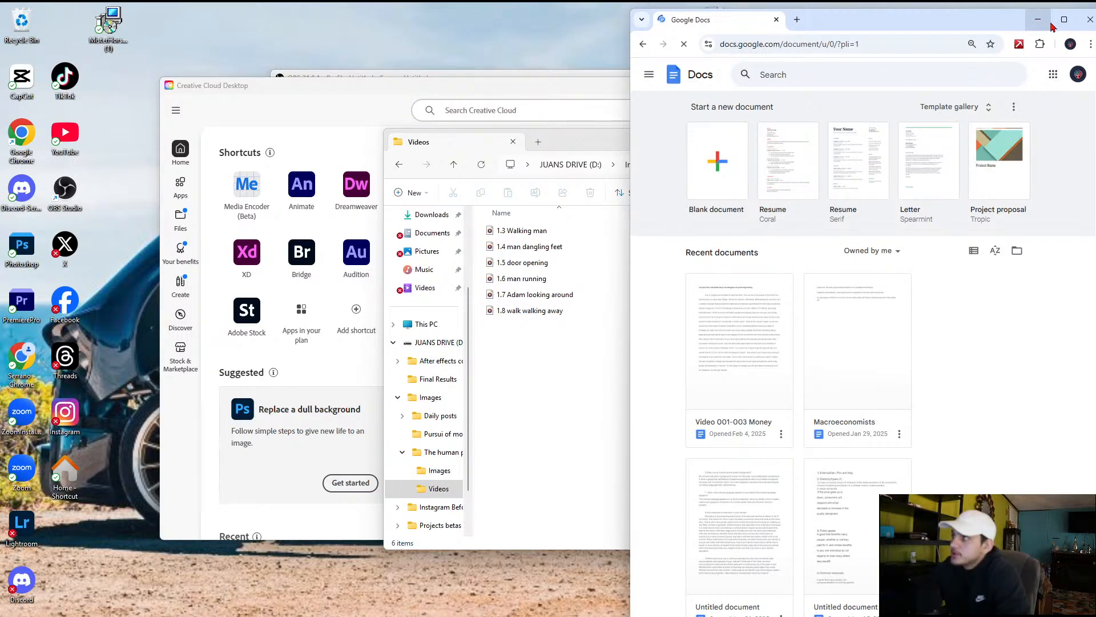
click(739, 424)
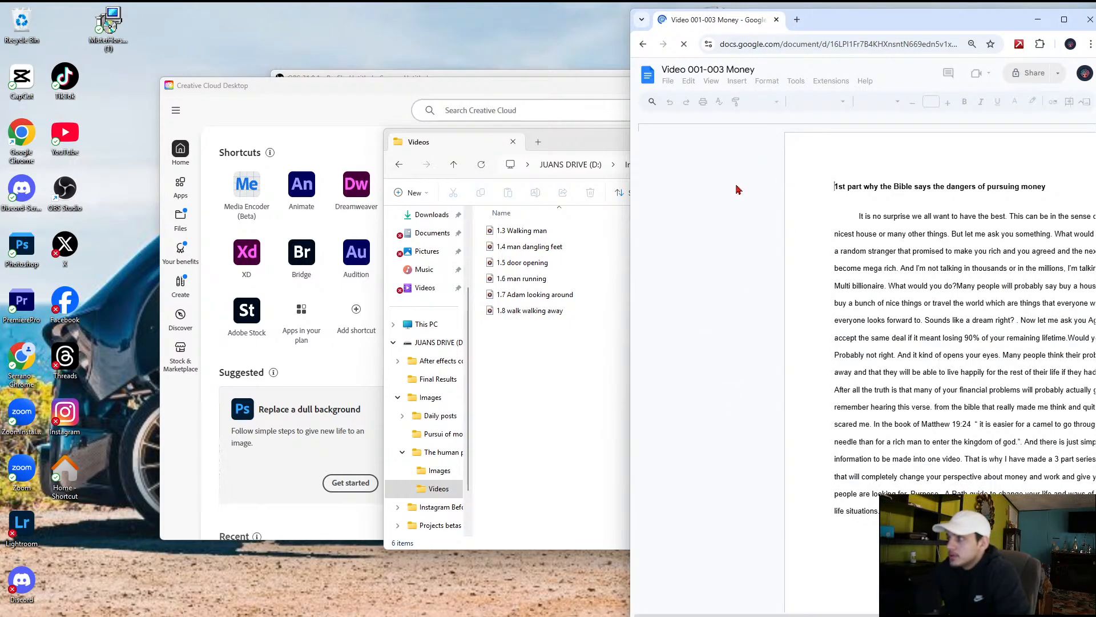
Move the document window fully into view and show the document's "2nd Purpose" tab
drag(864, 27, 812, 26)
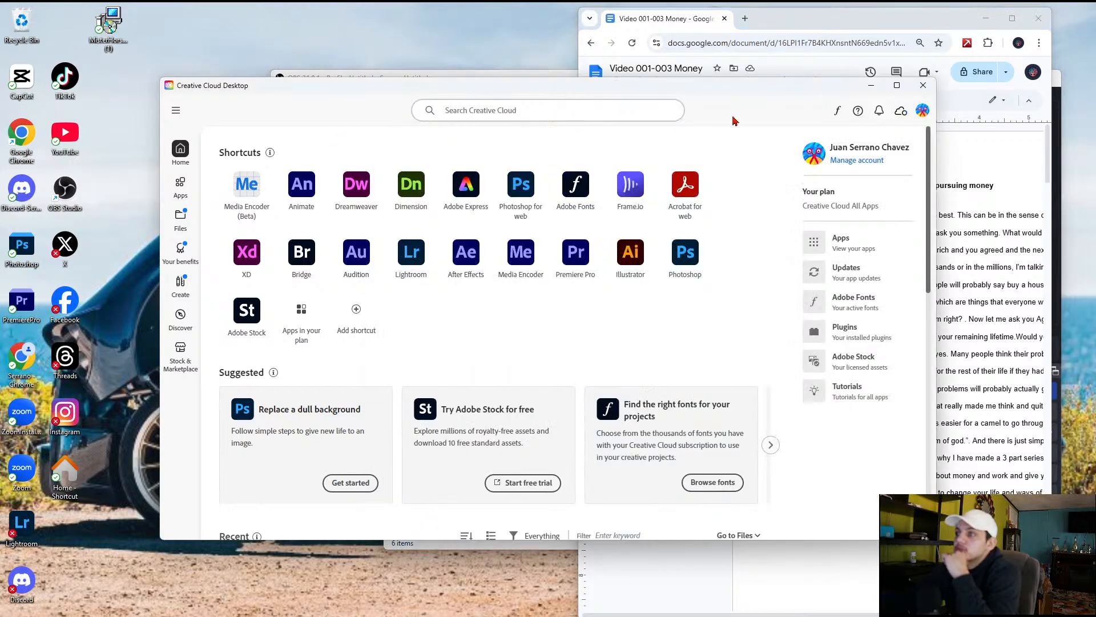
click(735, 319)
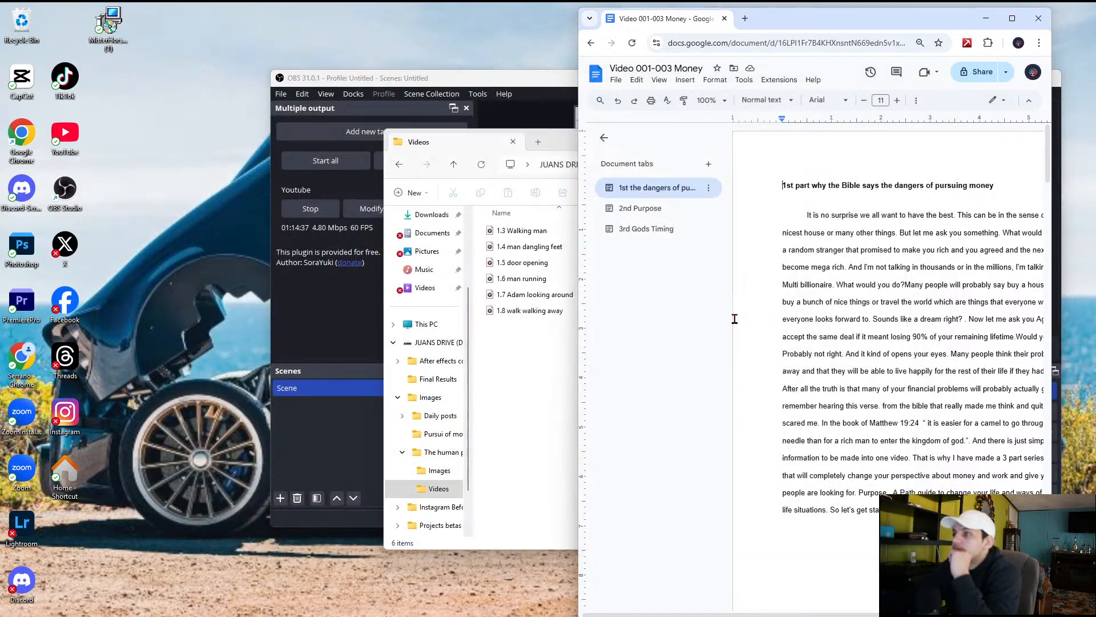
click(658, 210)
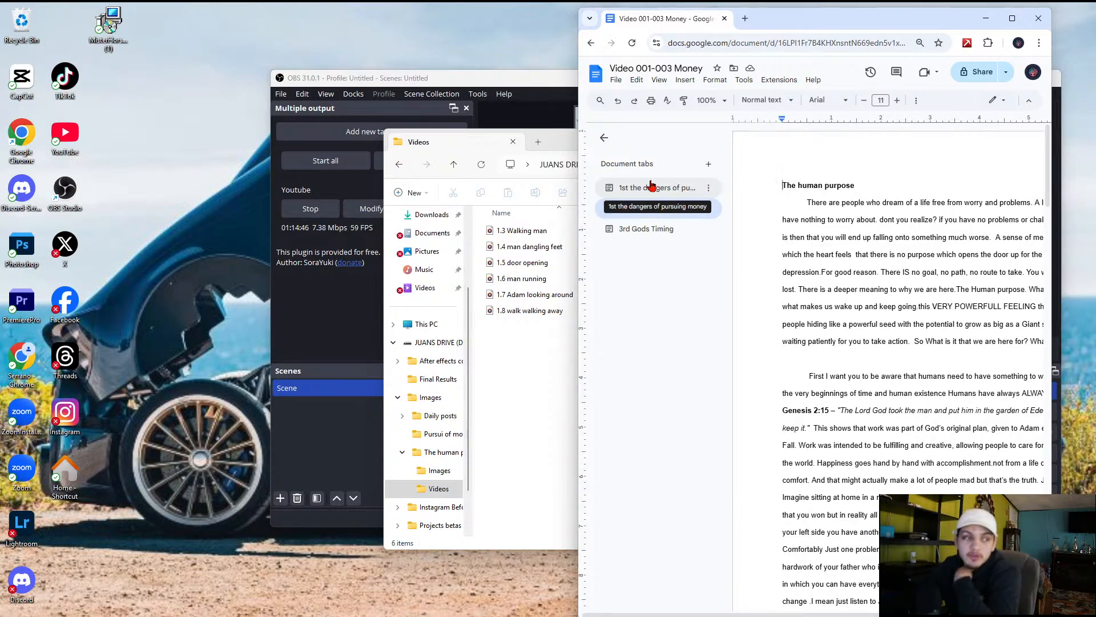
click(709, 209)
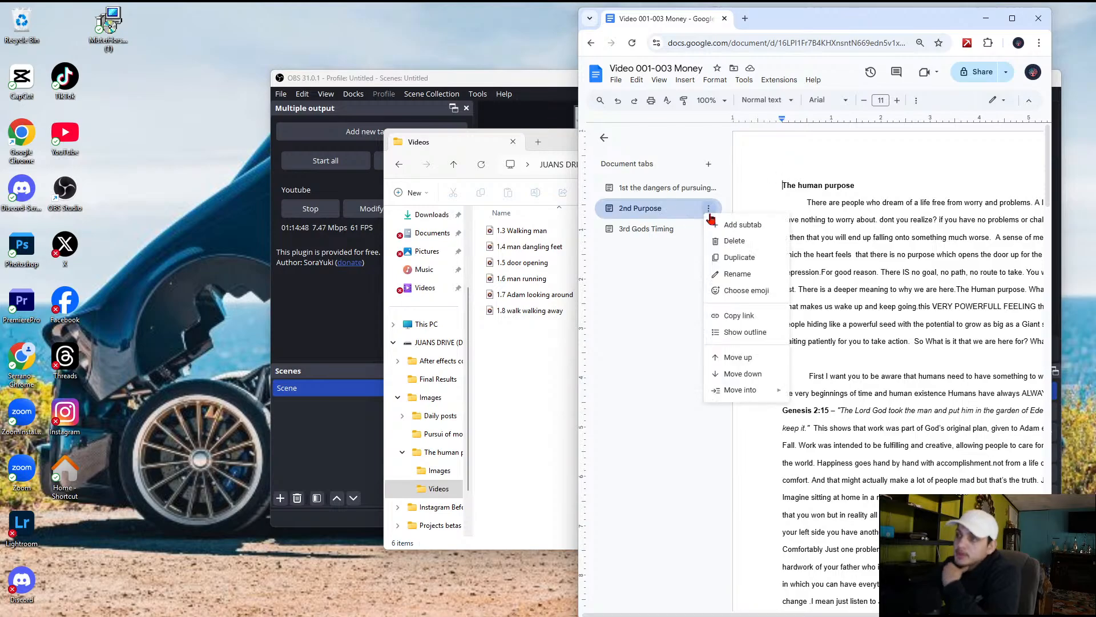
click(677, 218)
Enlarge the document window, read through the human purpose script and highlight the 1st Corinthians 10:31 reference with its quote
scroll(824, 281, down, 5)
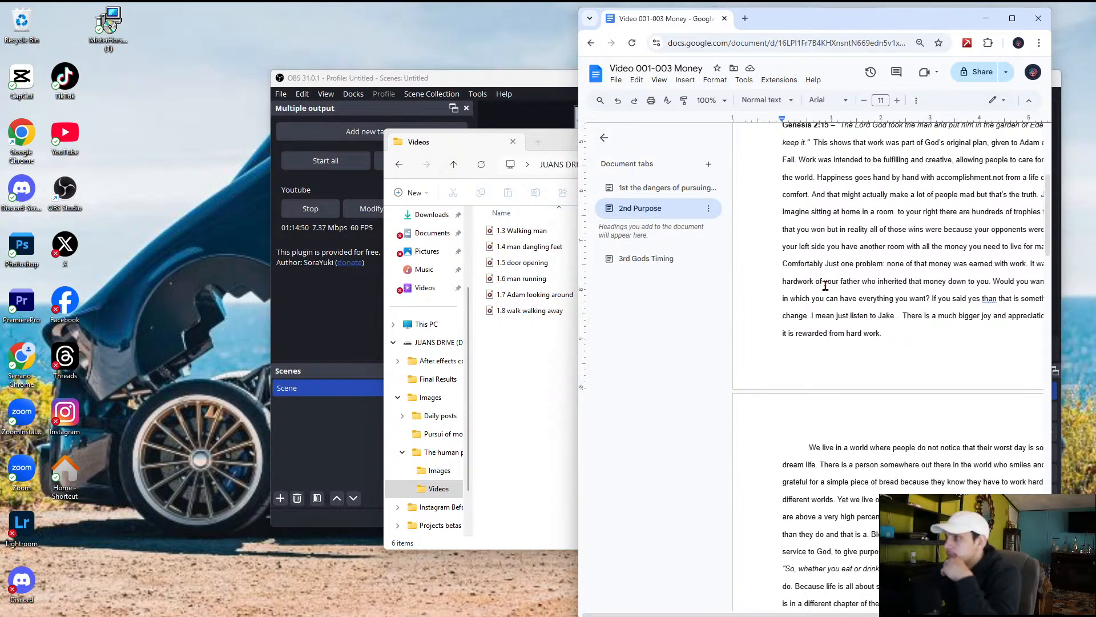
scroll(846, 386, down, 1)
scroll(847, 386, down, 8)
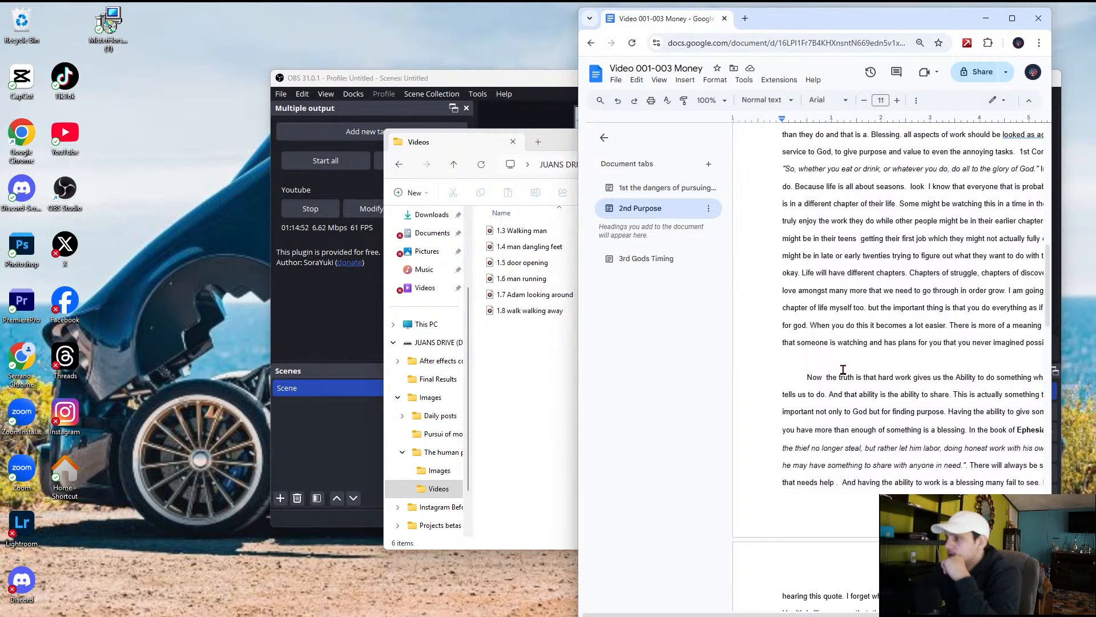
scroll(844, 370, up, 3)
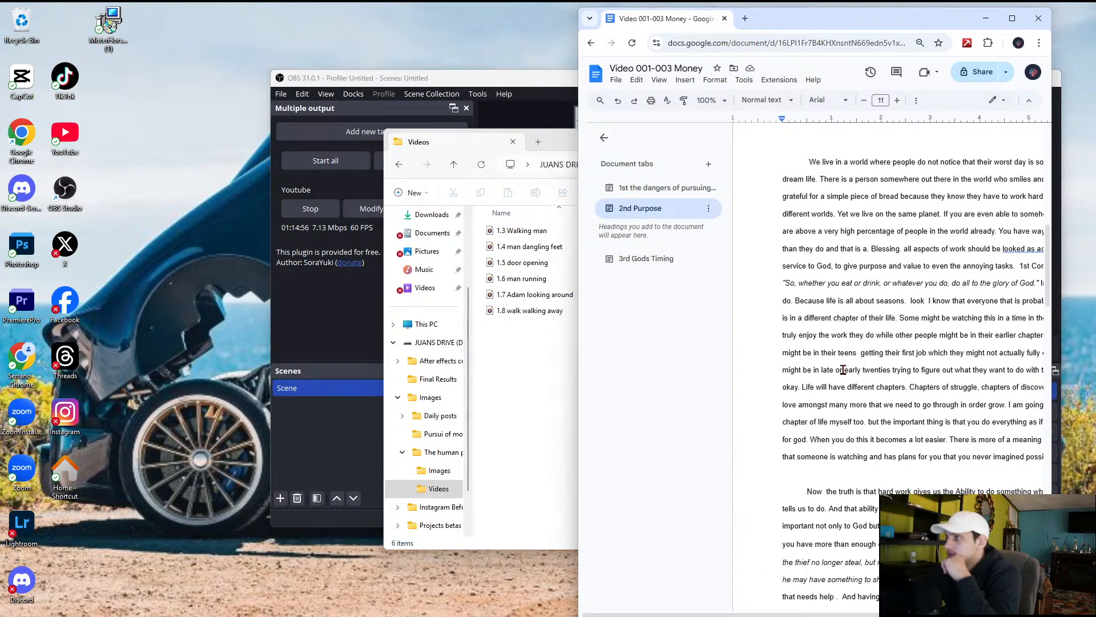
click(1012, 18)
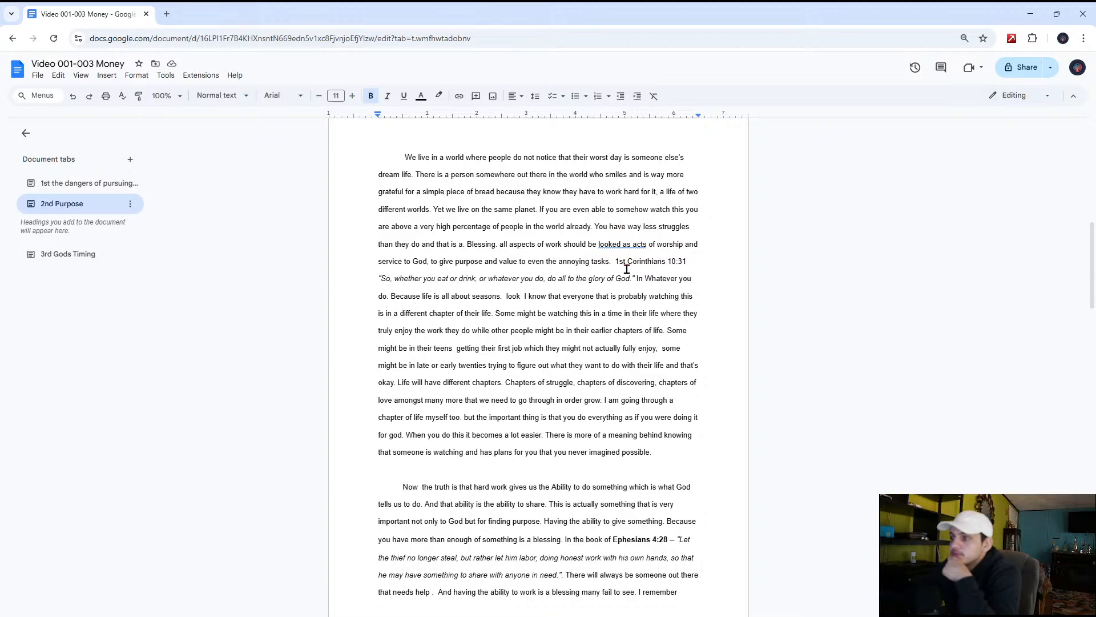
scroll(640, 274, up, 3)
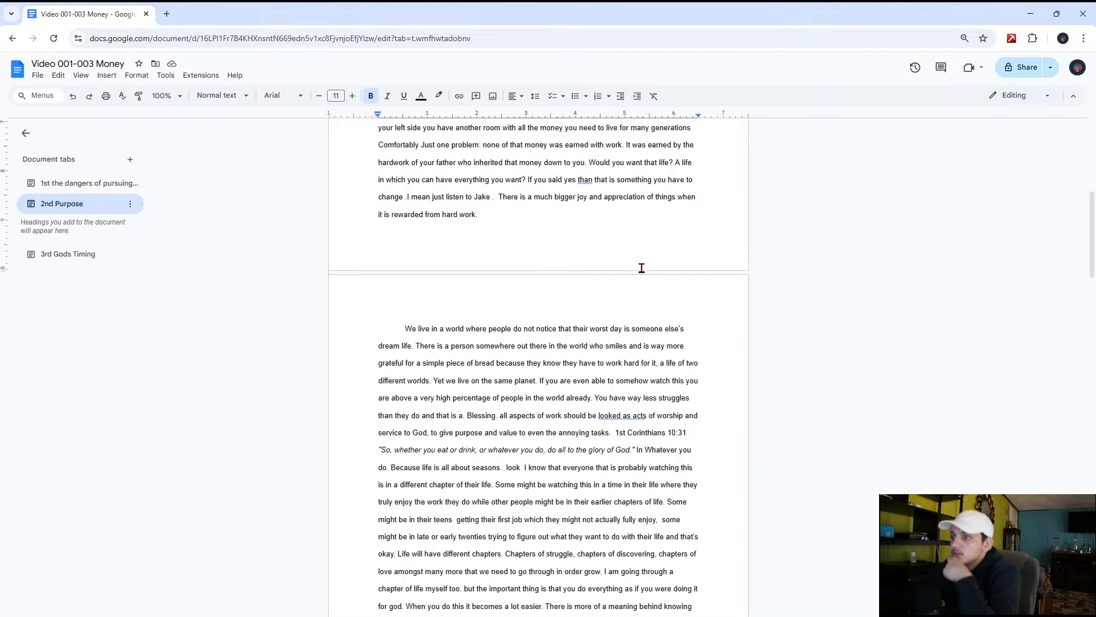
scroll(641, 285, down, 3)
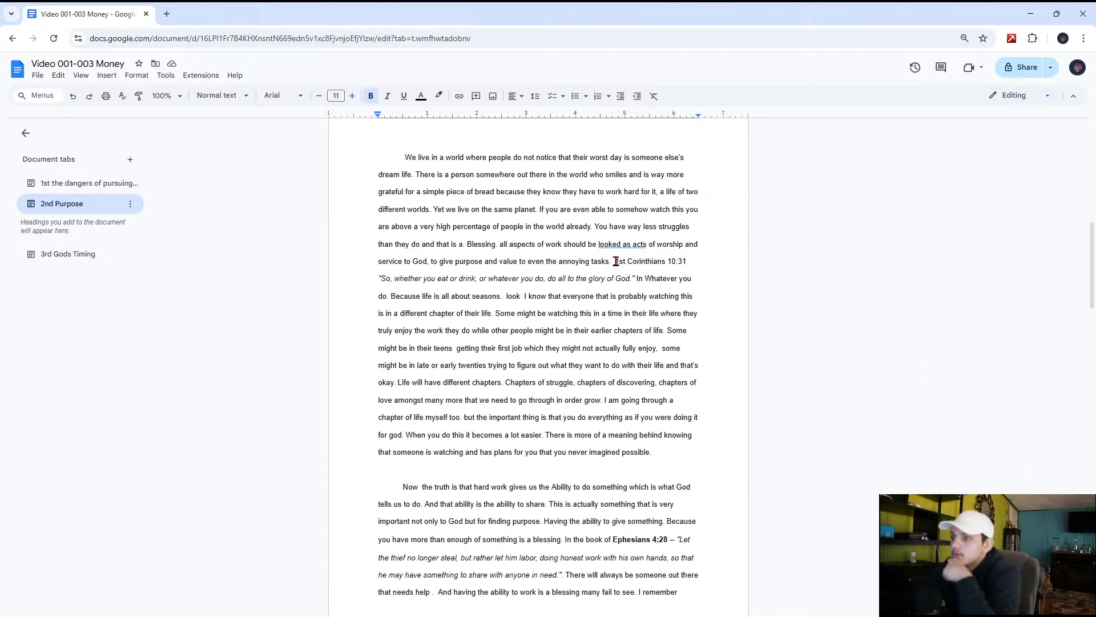
drag(614, 262, 631, 287)
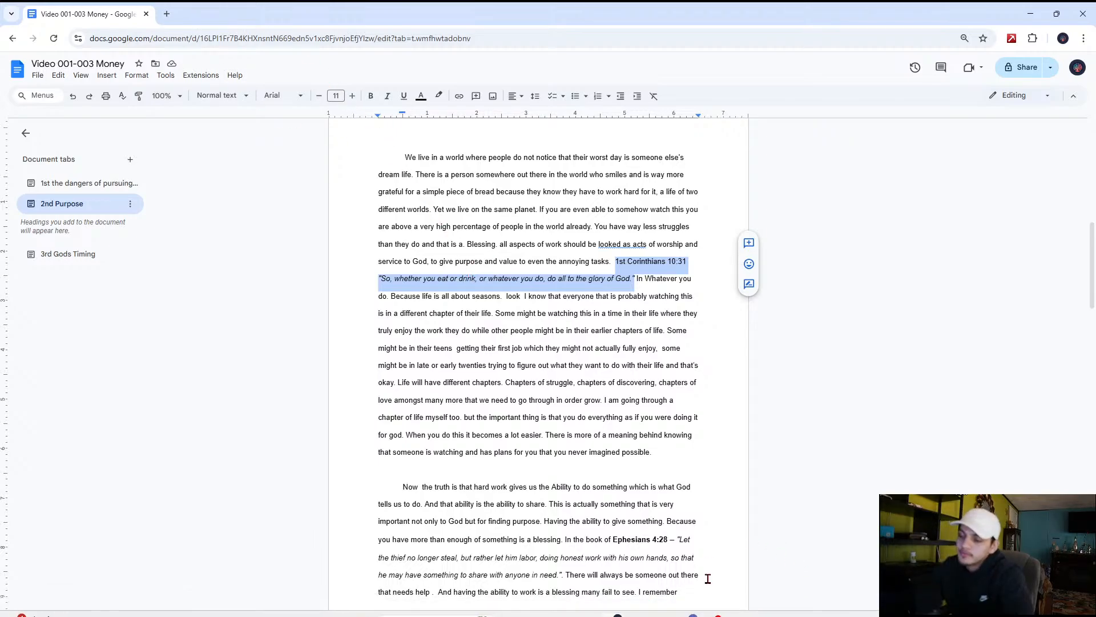
Switch to the OpenArt browser window, close the google docs and Yahoo search tabs, and remove "poor dusty and empty room" from the image prompt
click(688, 605)
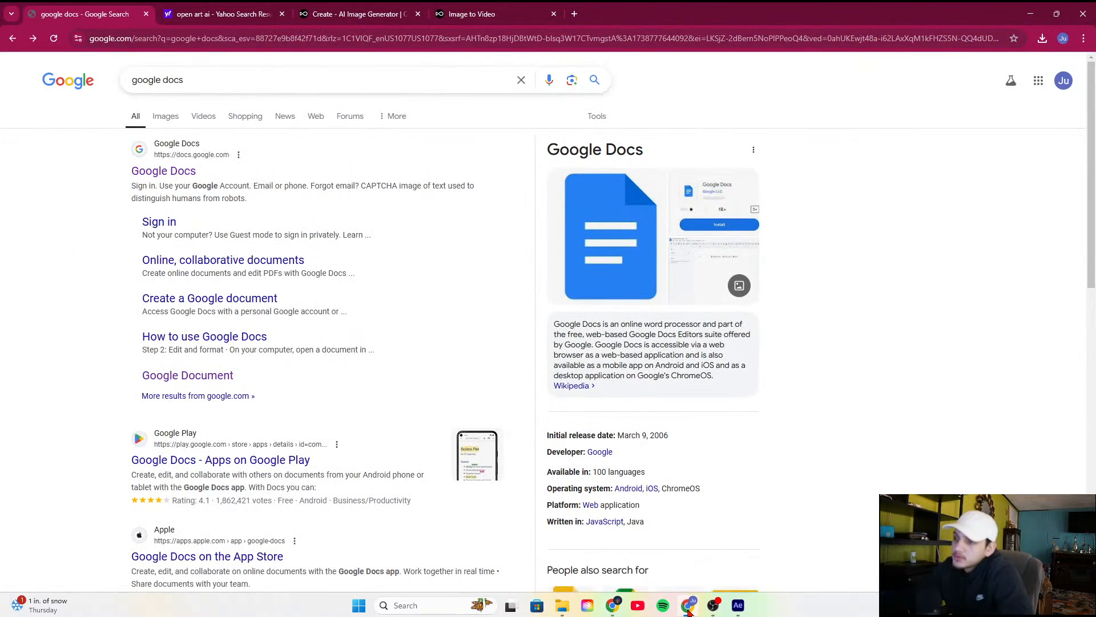
click(146, 13)
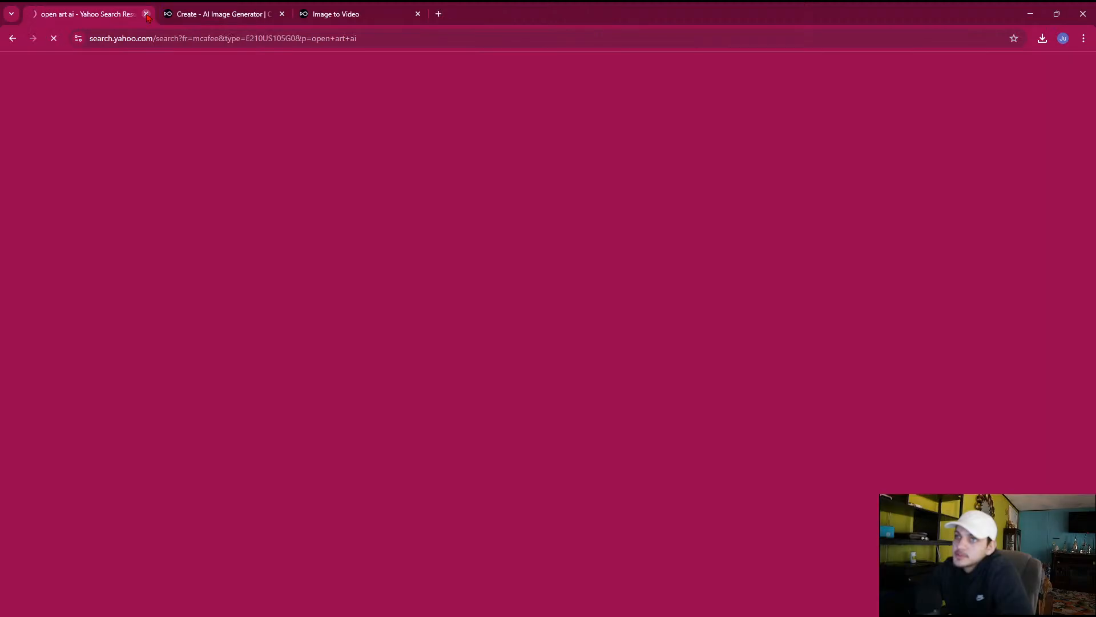
click(146, 13)
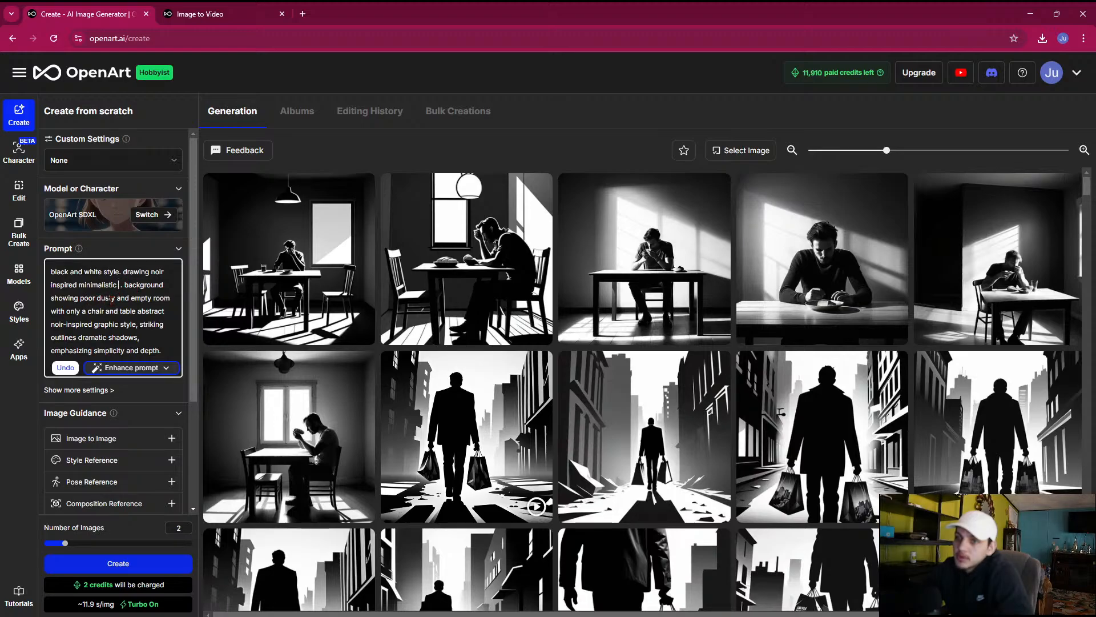
drag(172, 297, 81, 296)
key(BackSpace)
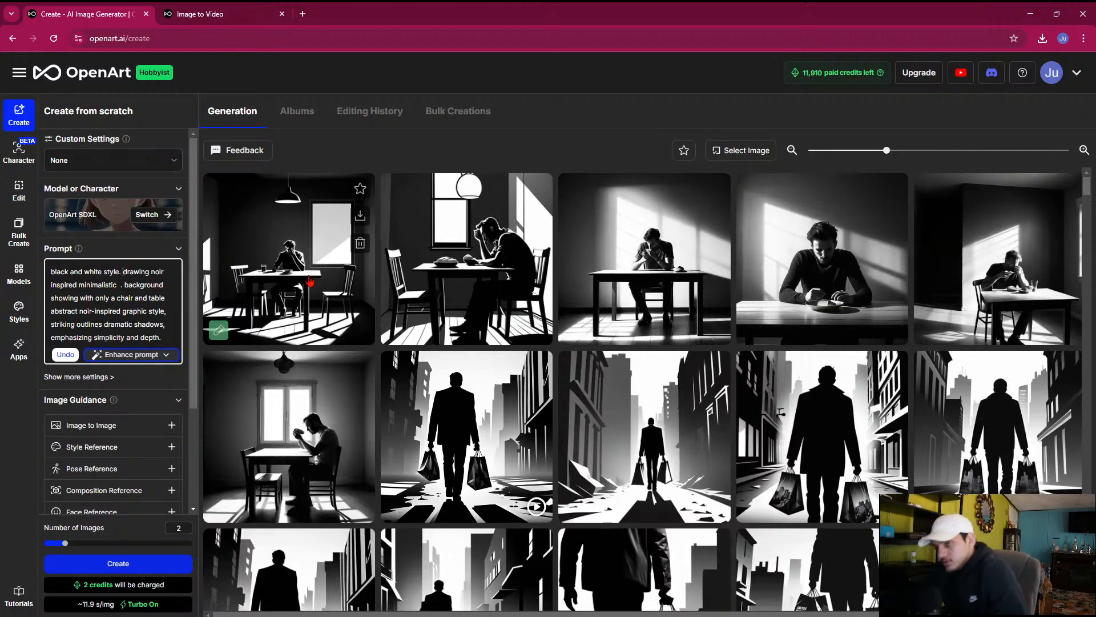
Bring up ChatGPT, restart it, ask "what is corinthians" and read the answer
key(alt+space)
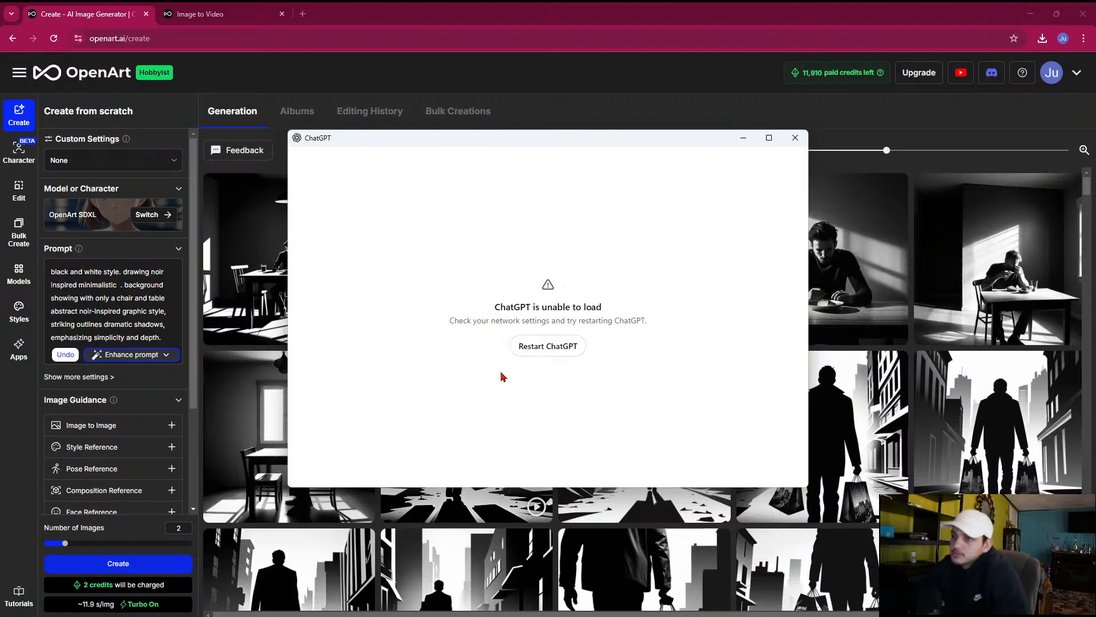
click(531, 351)
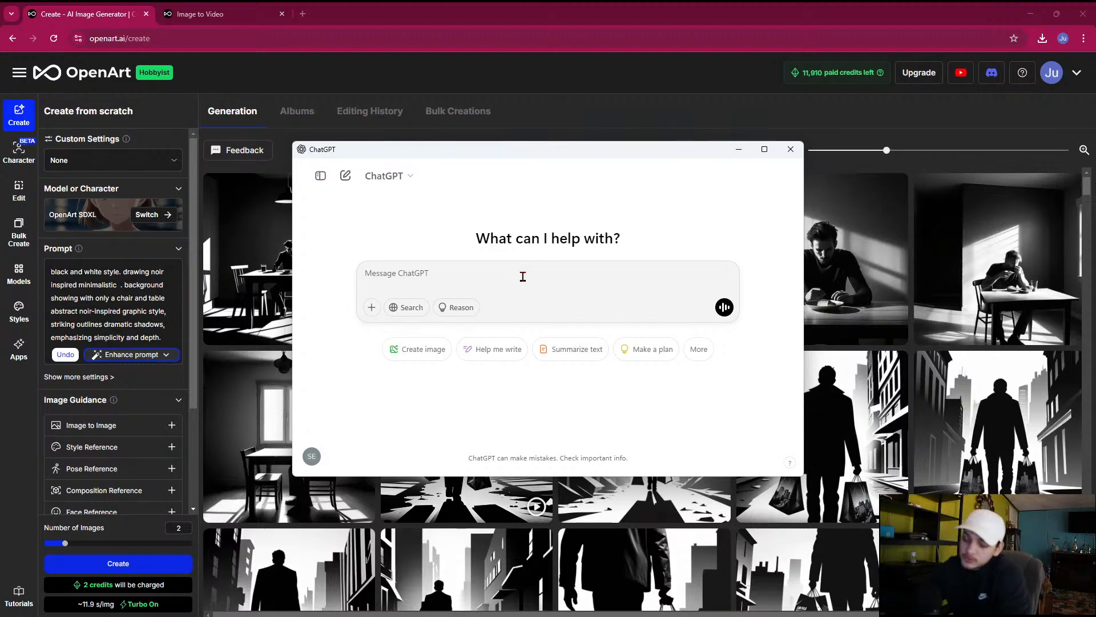
text(wh)
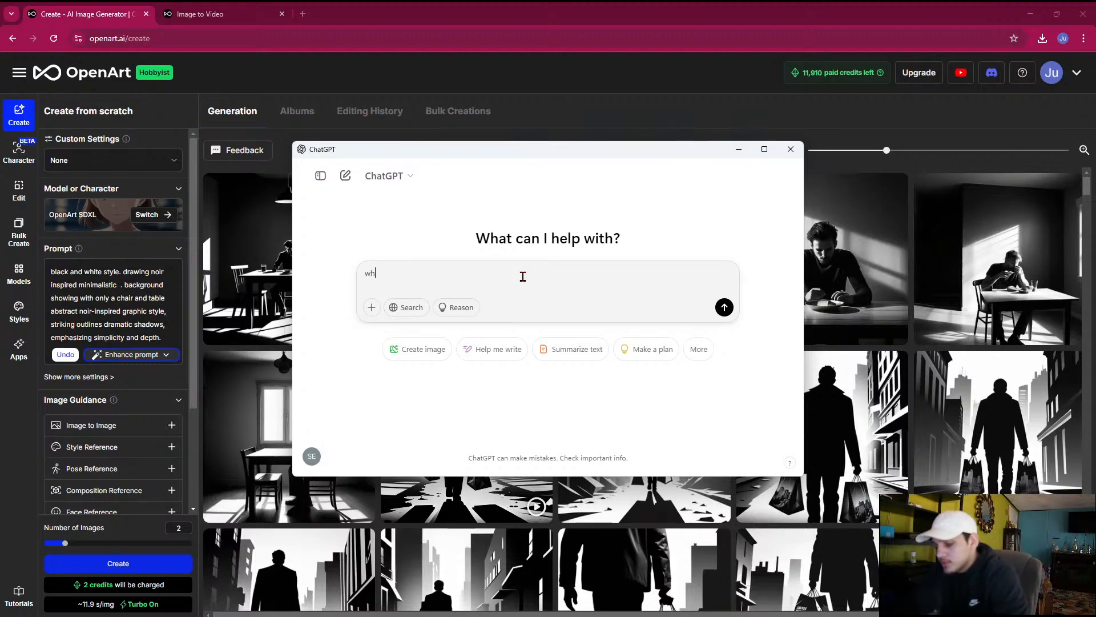
text(at is corinthians)
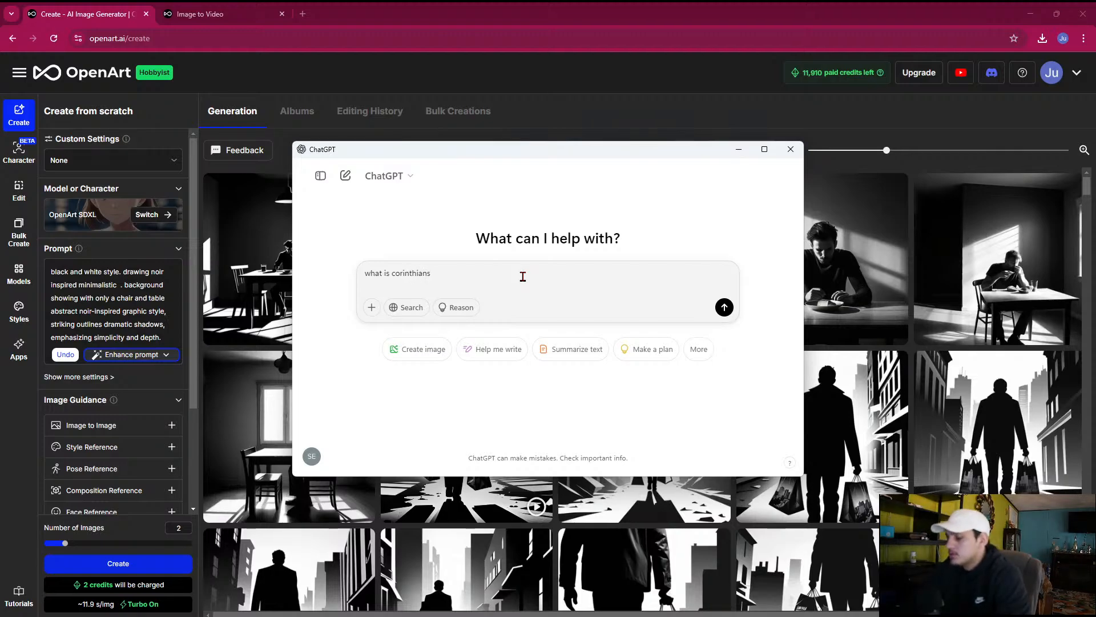
key(Return)
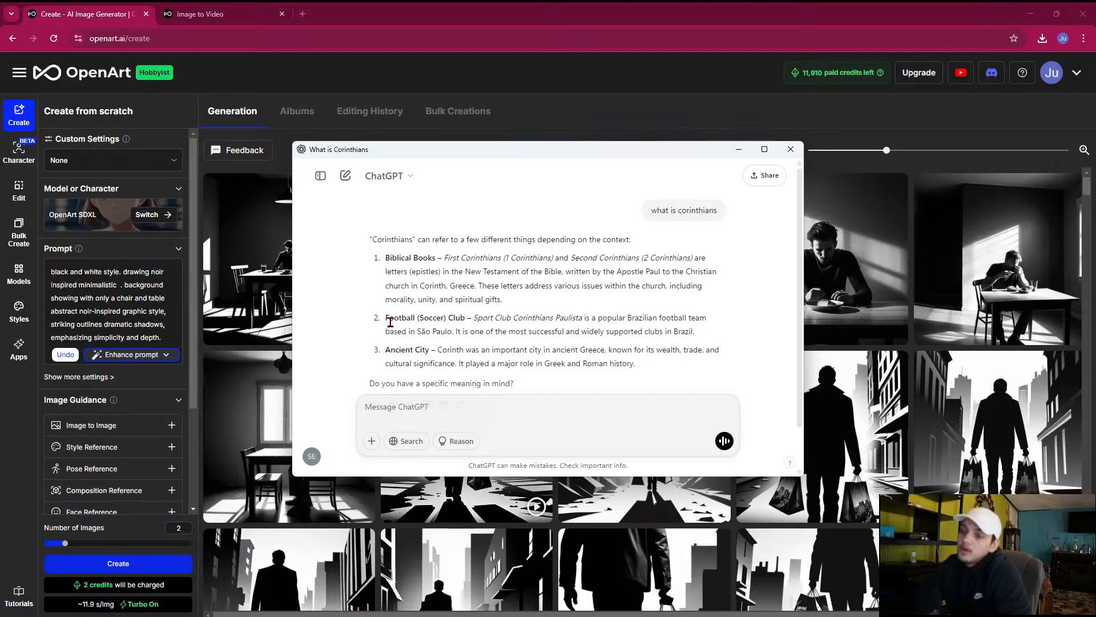
scroll(459, 349, down, 1)
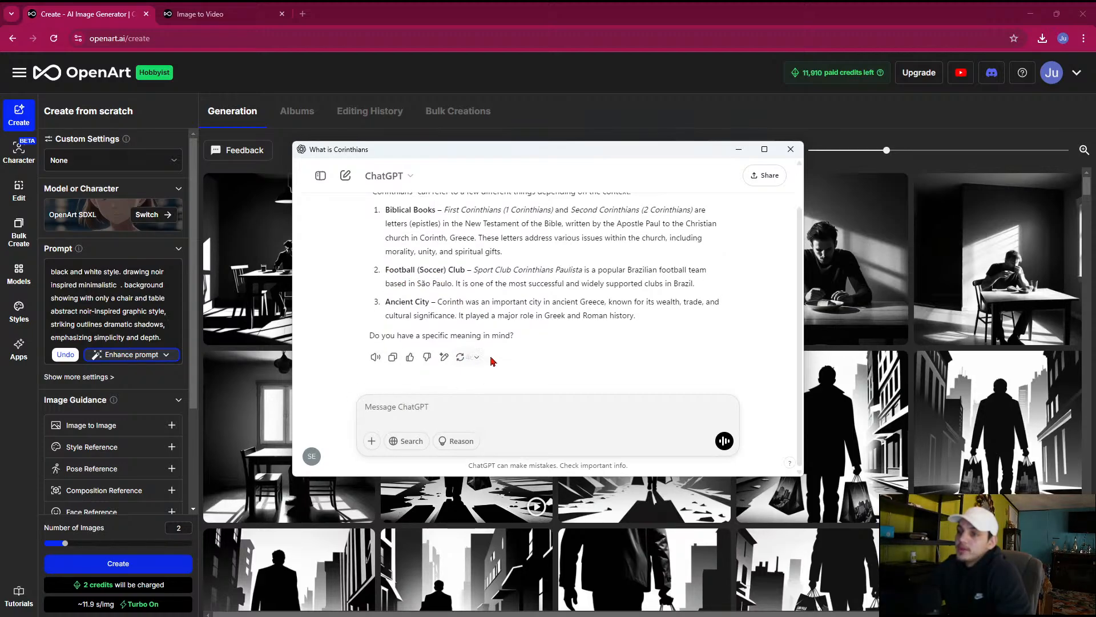
scroll(537, 338, up, 1)
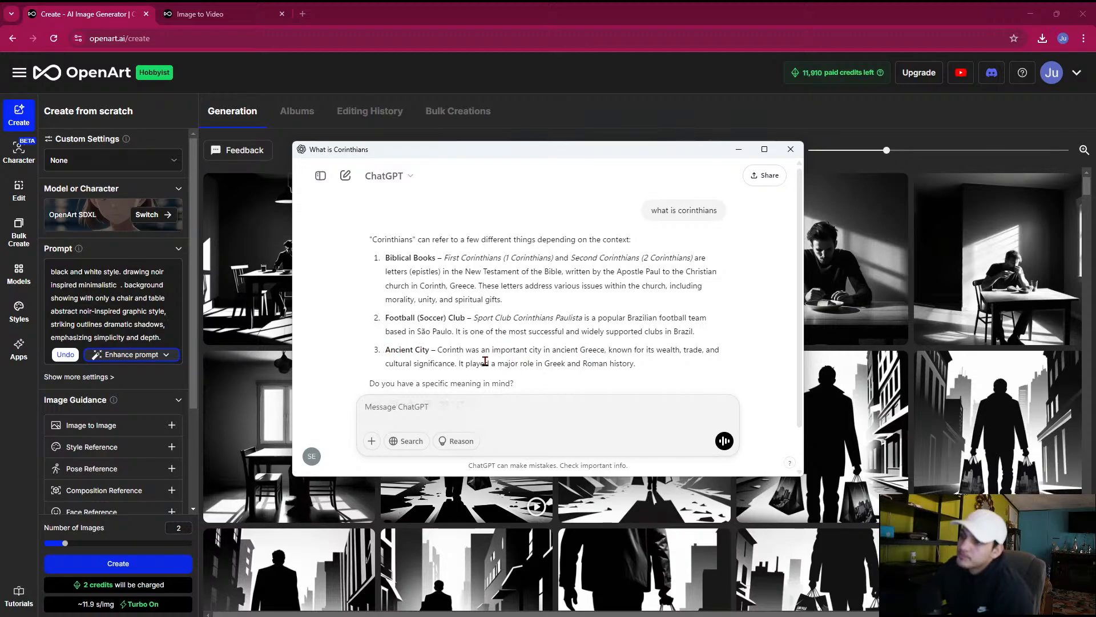
Search Google in a new browser tab for "corinth ancient greece" and show the image results
click(301, 12)
text(c)
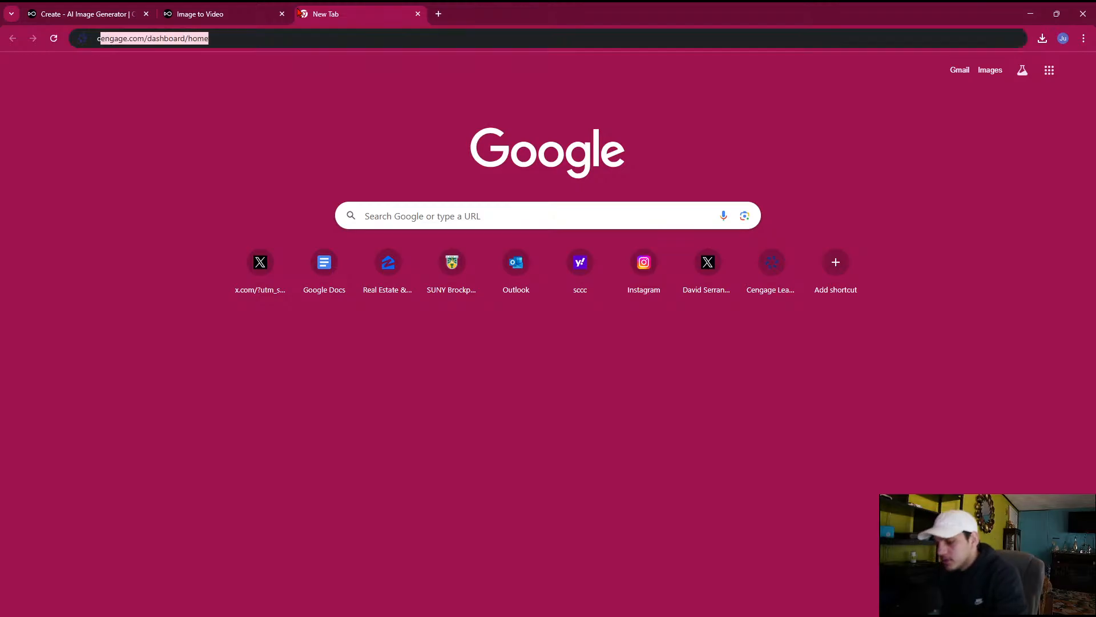
text(orinth anc)
text(ient greece)
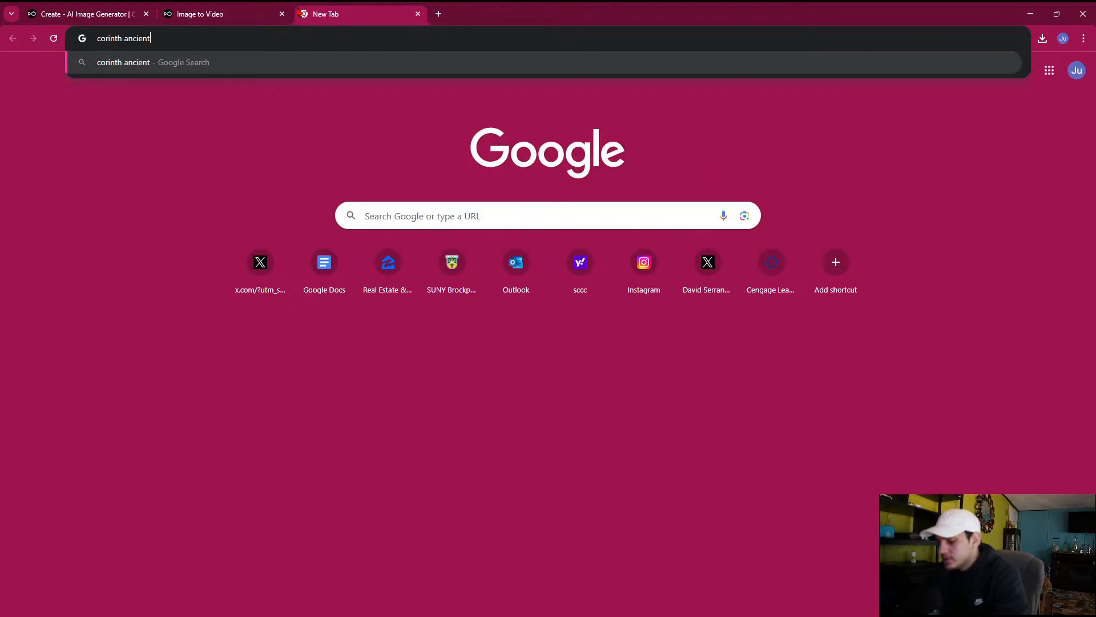
key(Return)
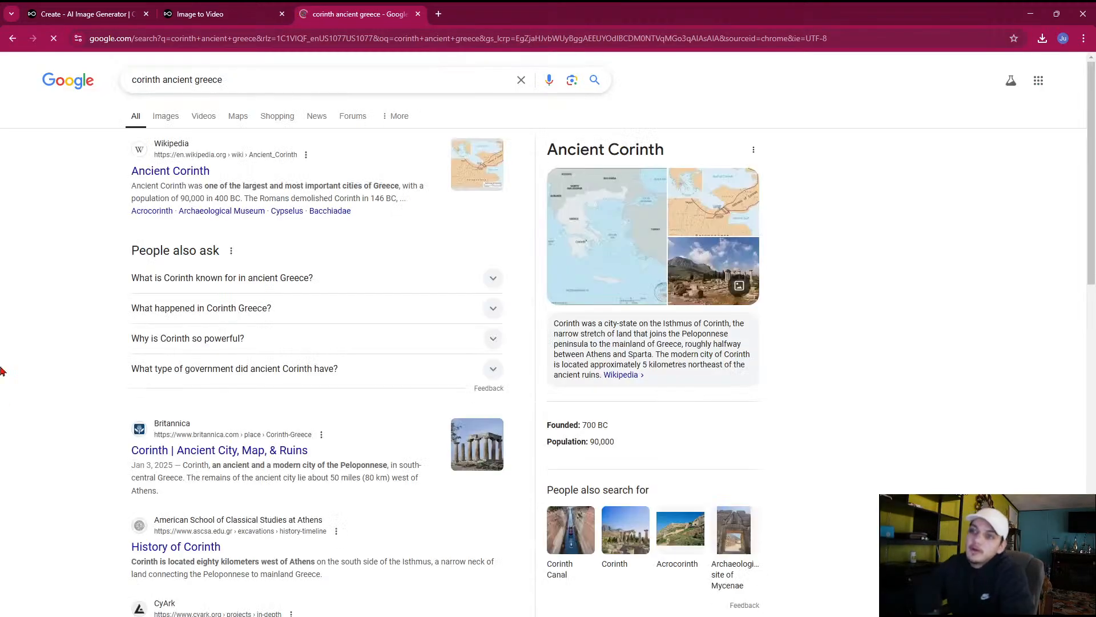
click(166, 115)
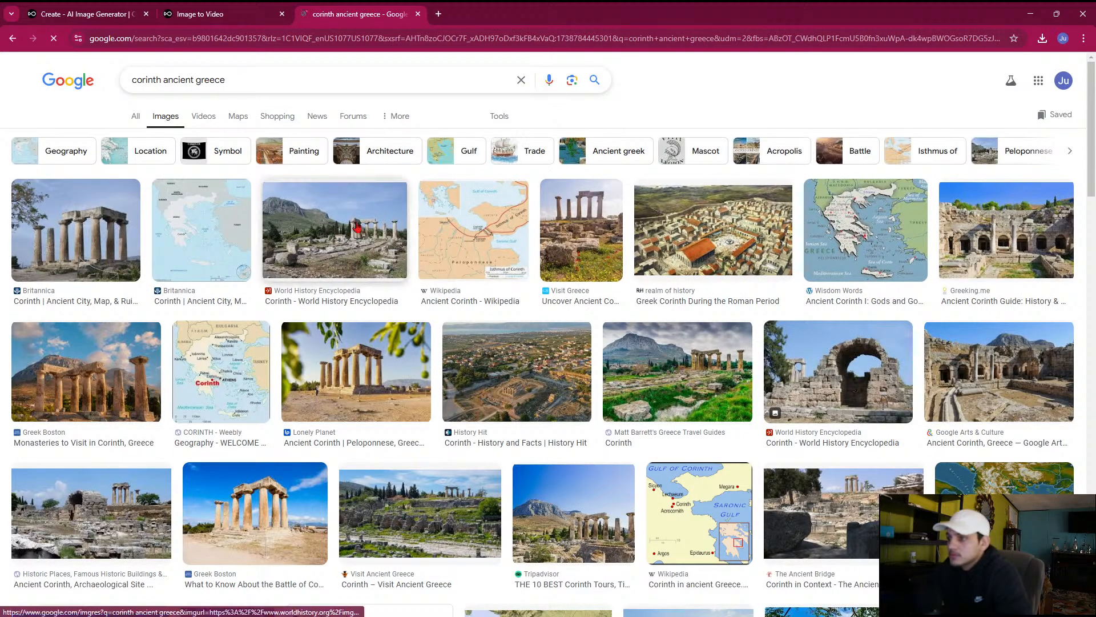
Examine the ancient Corinth image results, enlarging the History Hit aerial view of the ruins, and close the search tab
click(488, 397)
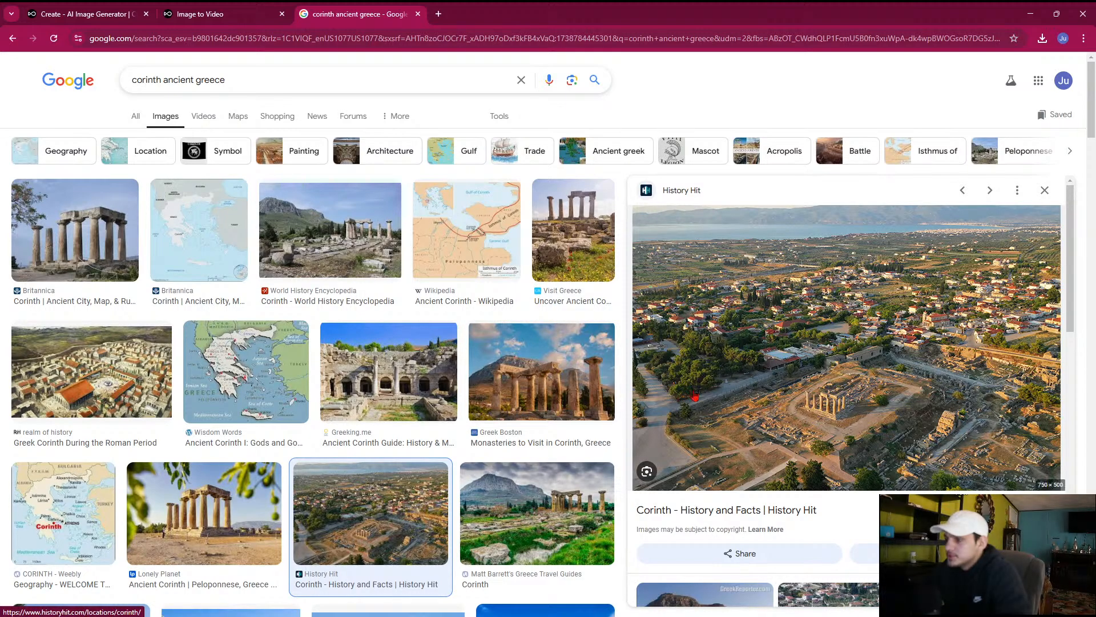
scroll(354, 402, down, 3)
scroll(343, 406, down, 2)
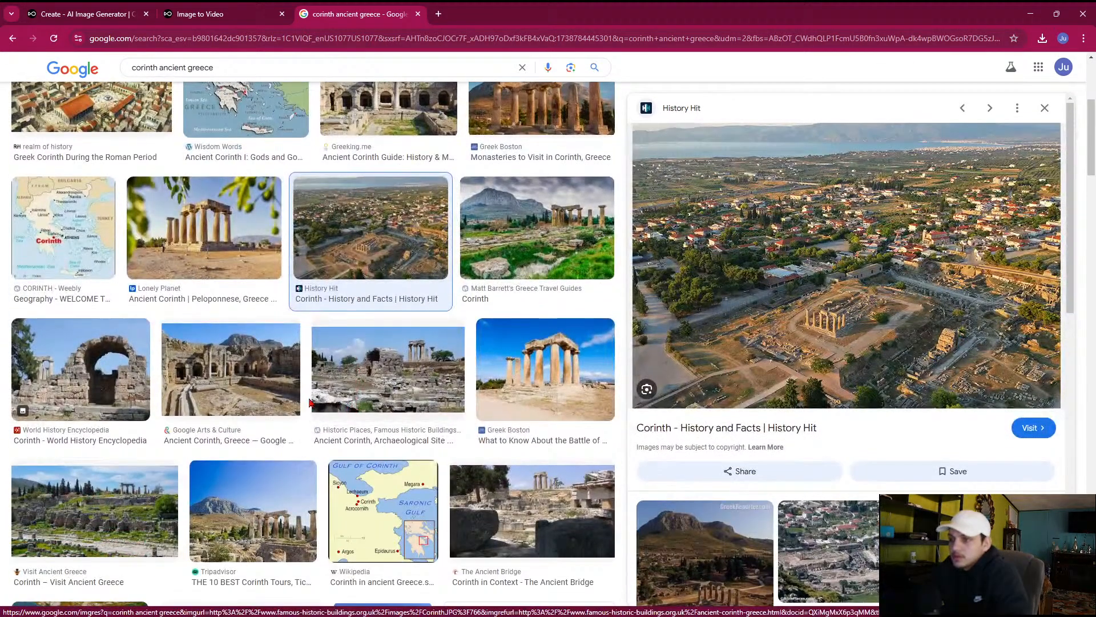
scroll(309, 402, down, 4)
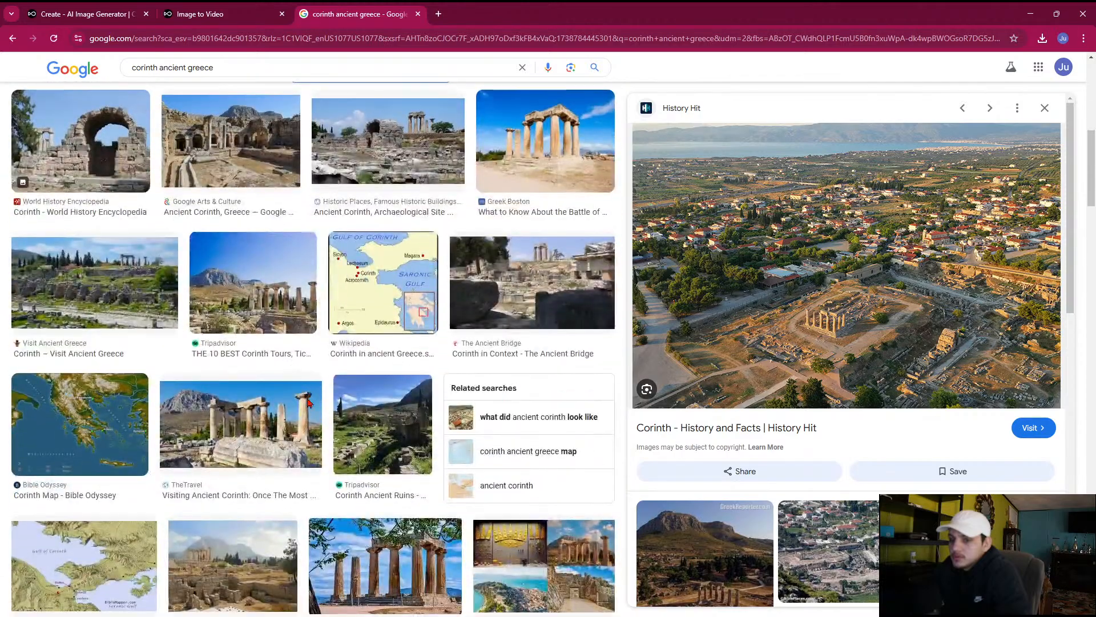
scroll(153, 412, down, 3)
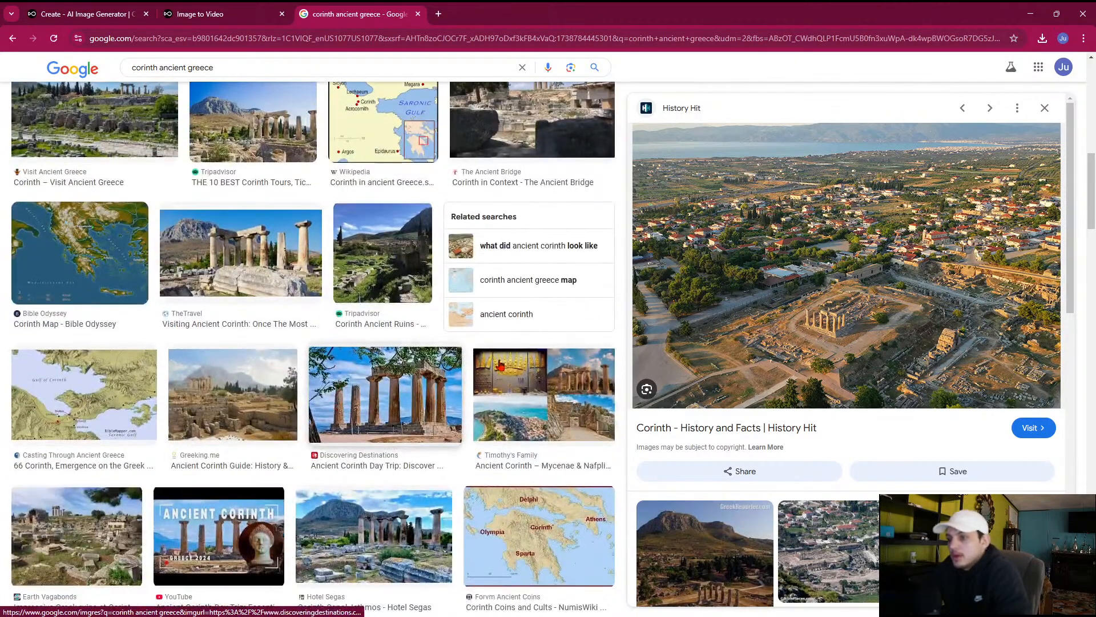
scroll(332, 451, down, 4)
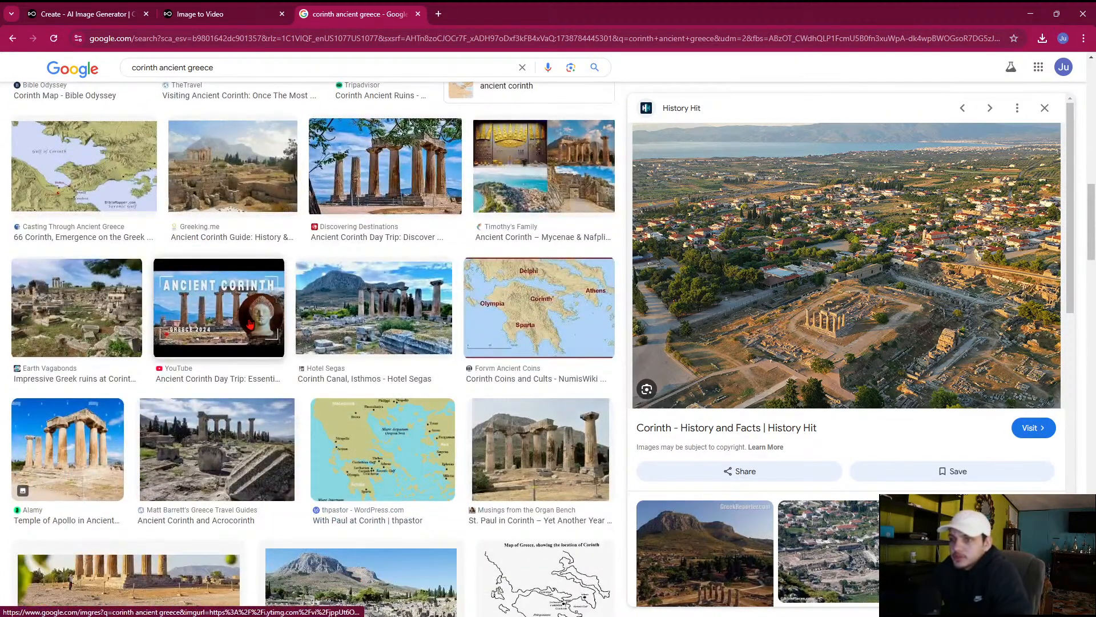
click(418, 14)
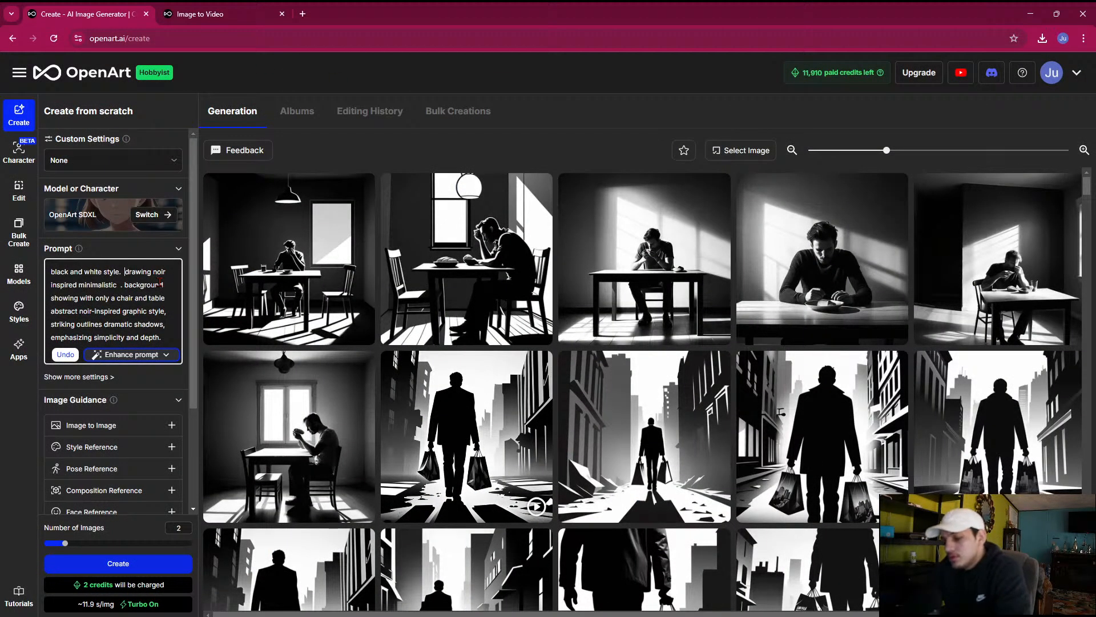
Insert "man" as the subject after "black and white style." in the image prompt
text(man)
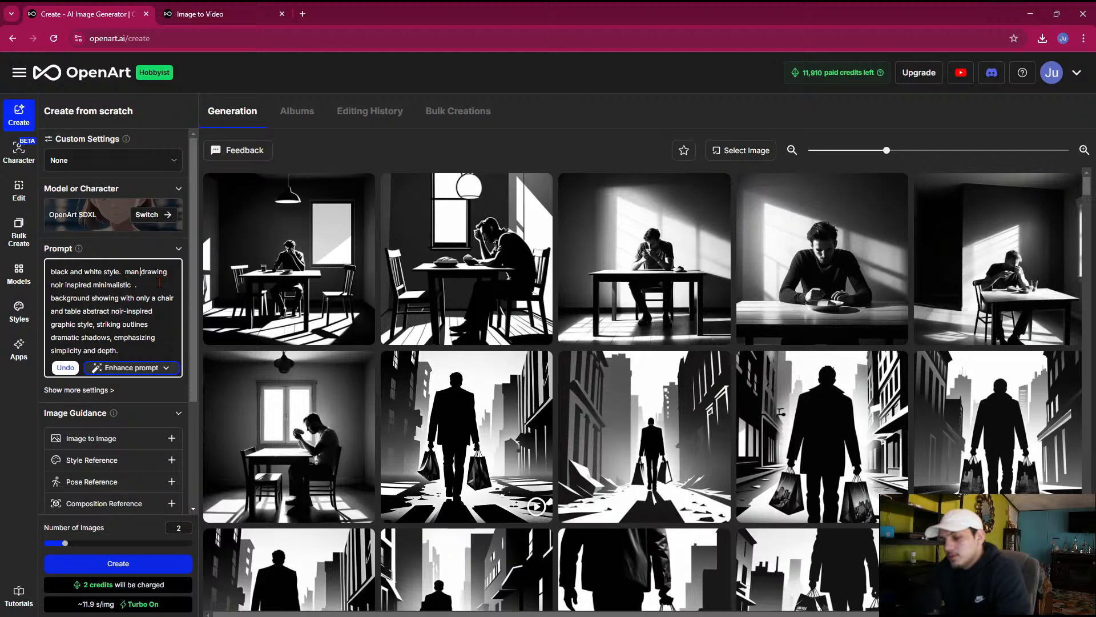
text( sitting in)
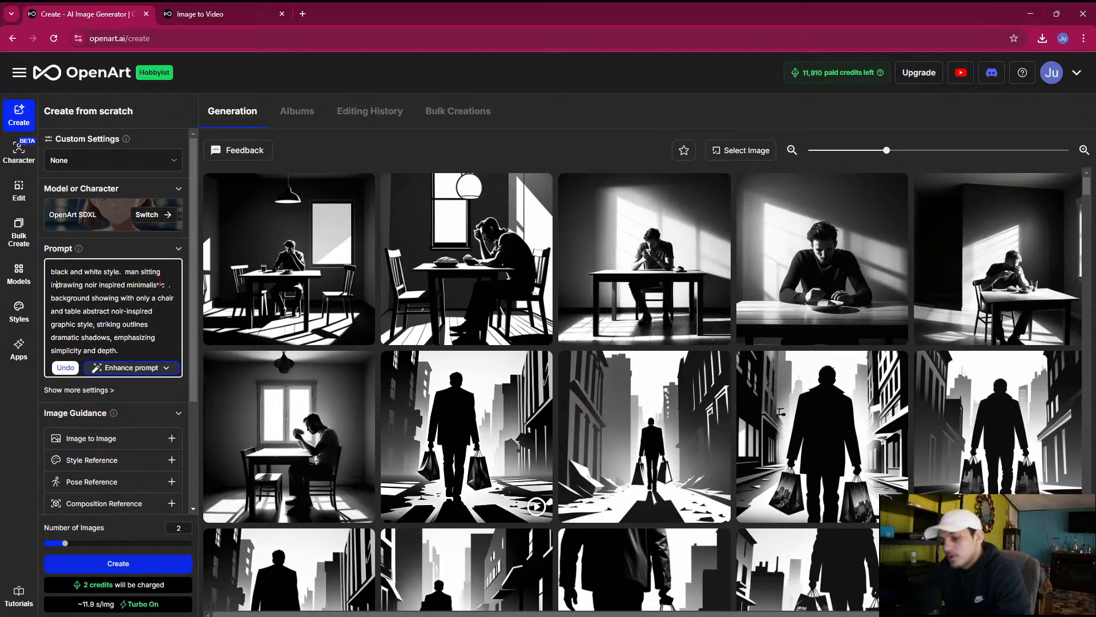
key(BackSpace)
key(BackSpace)
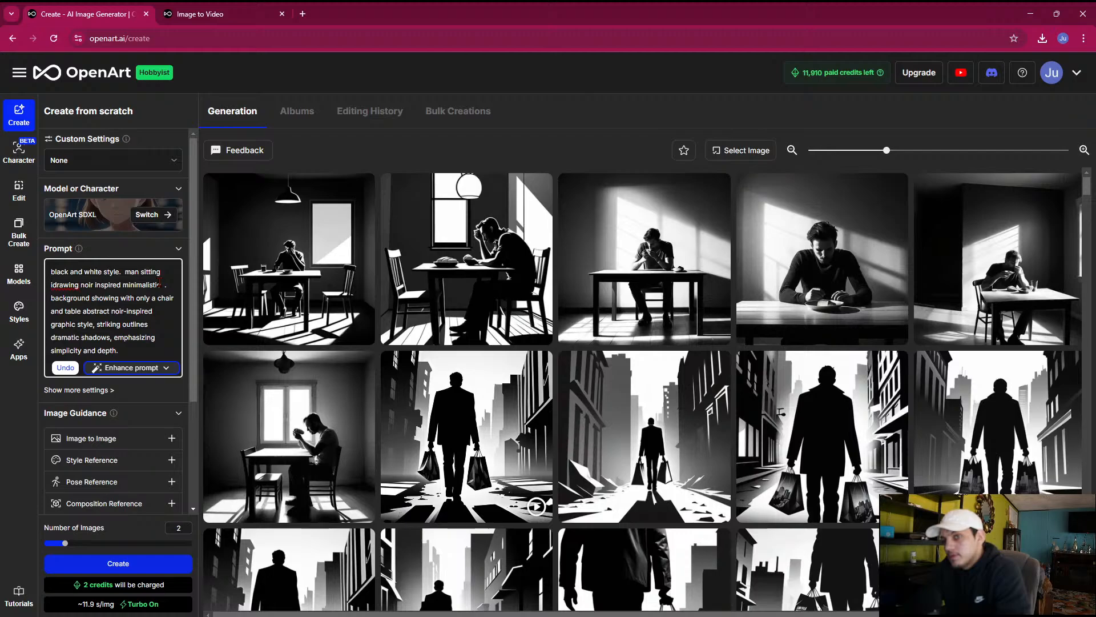
key(BackSpace)
key(BackSpace)
key(BackSpace)
key(BackSpace)
key(BackSpace)
key(BackSpace)
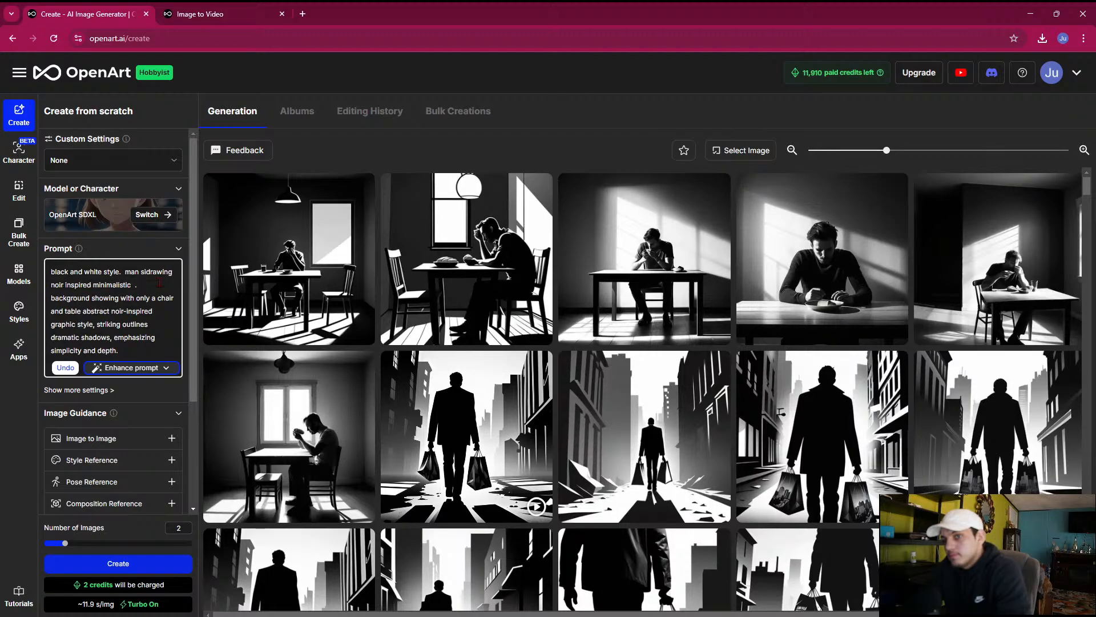
key(BackSpace)
key(BackSpace)
Extend the subject in the image prompt to read "man walking through city."
text(walk)
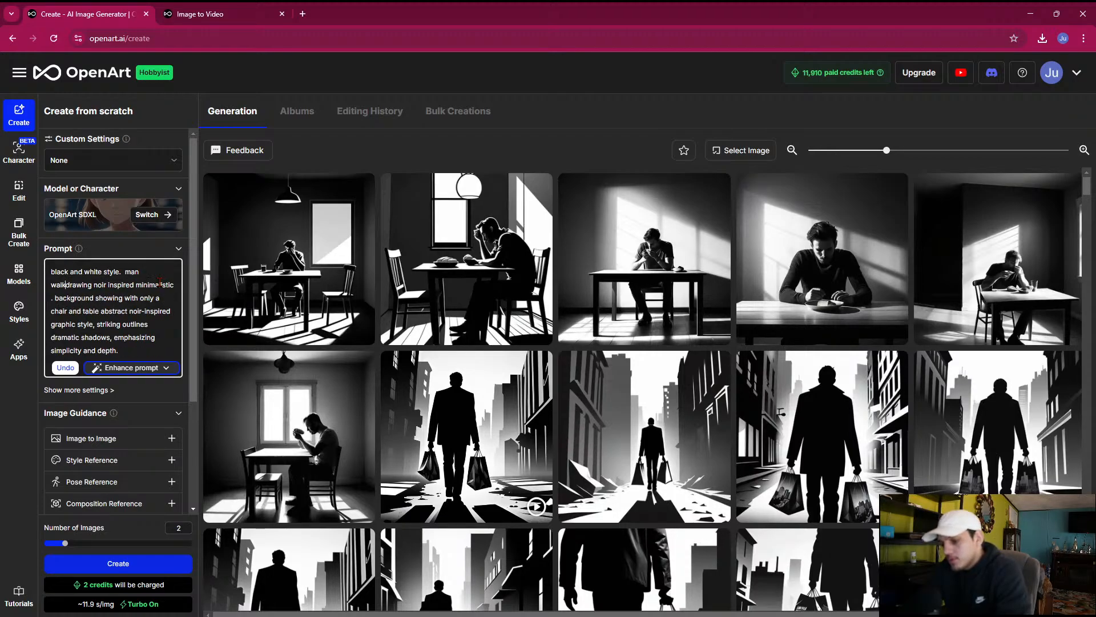
text(ing through)
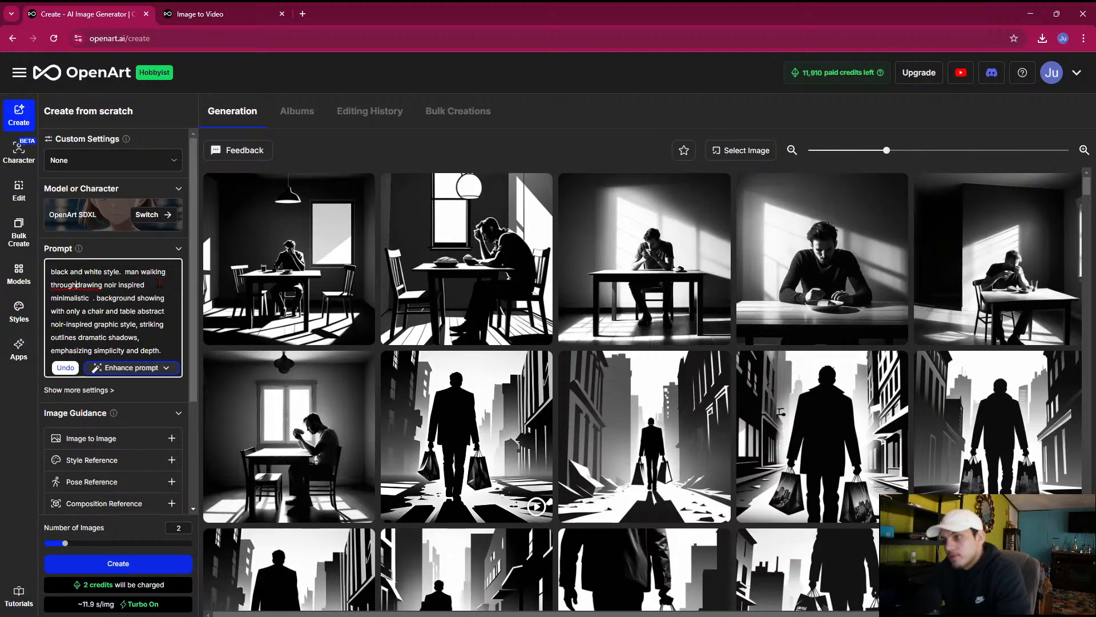
text( a path)
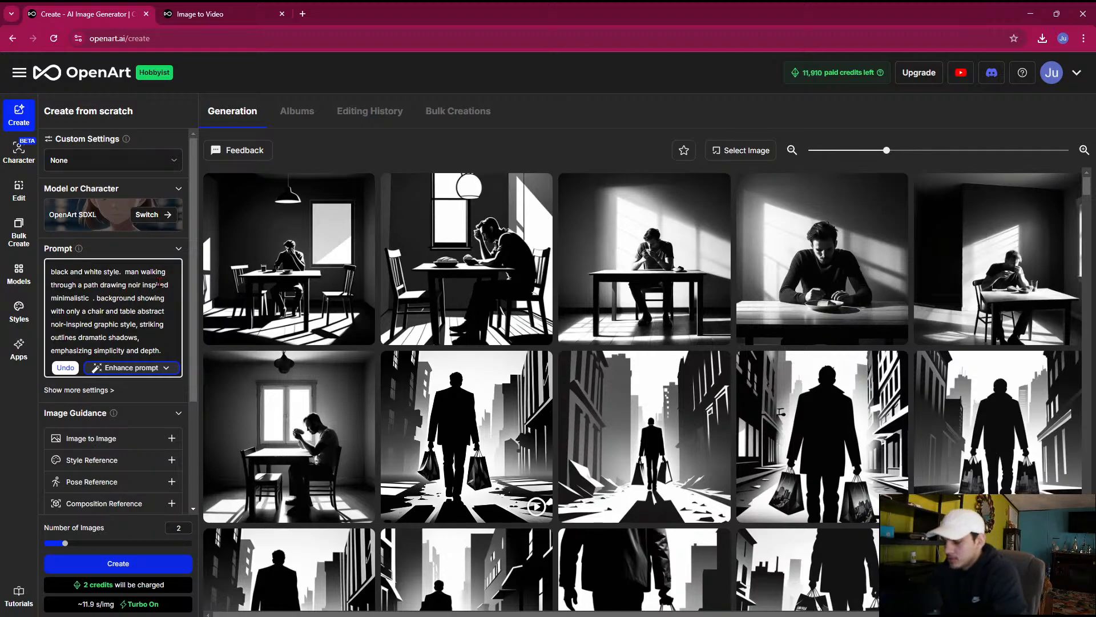
key(BackSpace)
key(BackSpace)
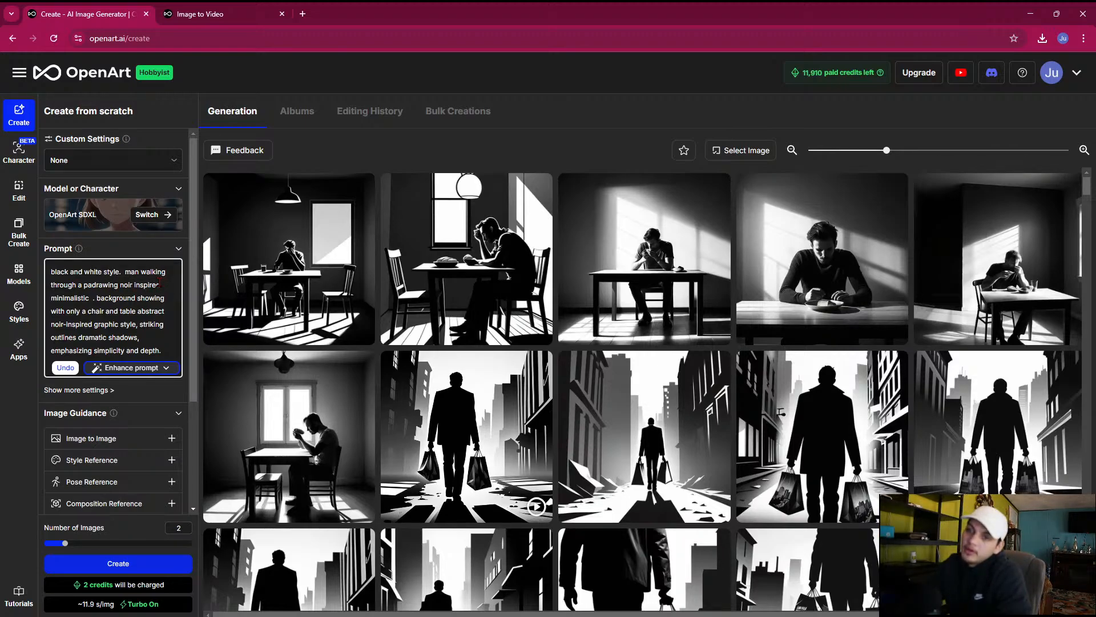
key(BackSpace)
key(BackSpace)
key(BackSpace)
key(BackSpace)
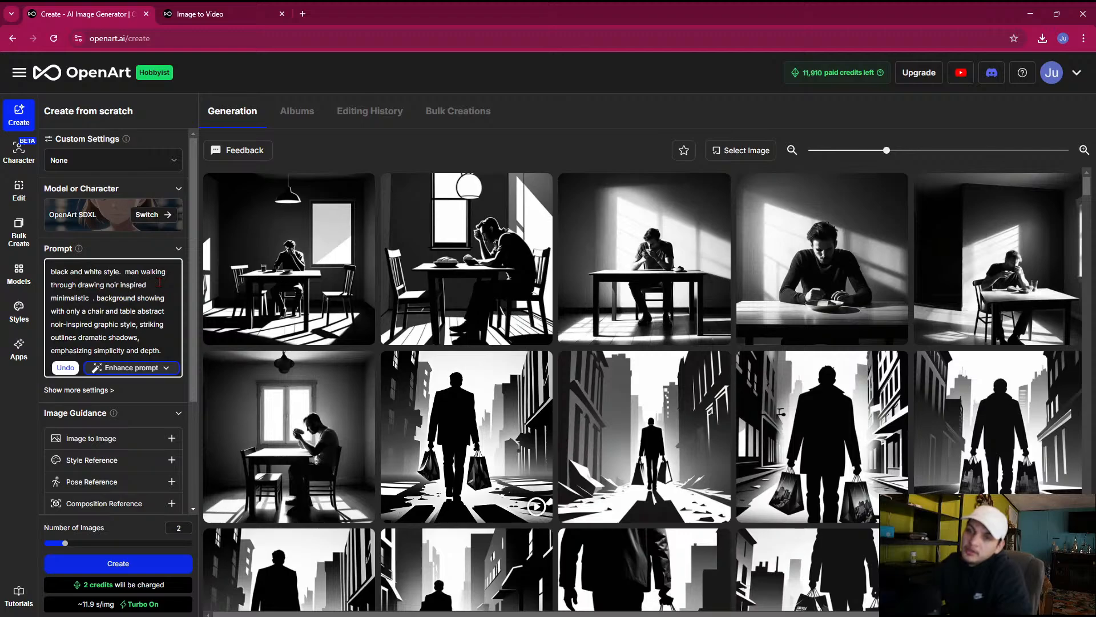
text(city.)
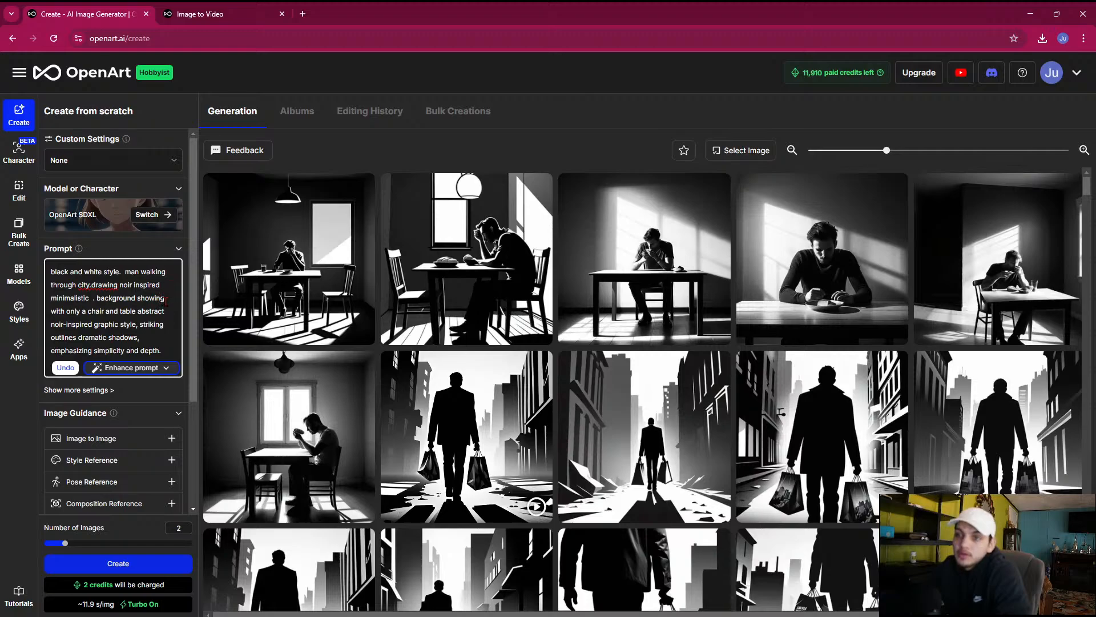
Replace "with only a chair and table" in the prompt's background description with "ancient city of Corinth", correcting the city name's capitalization
text(ancient d)
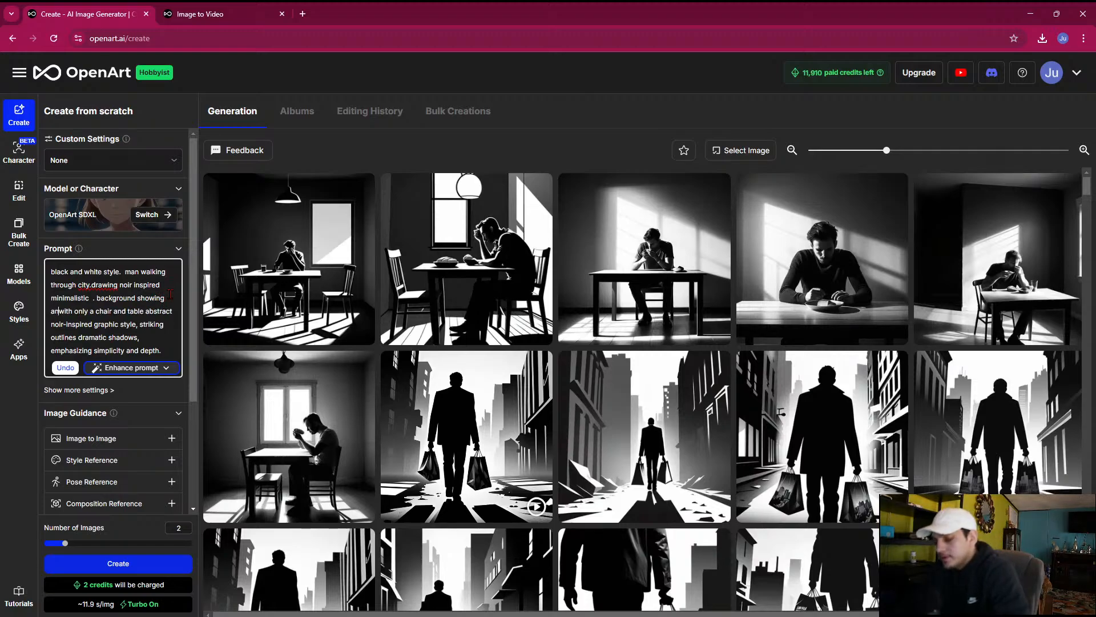
text(ity of c)
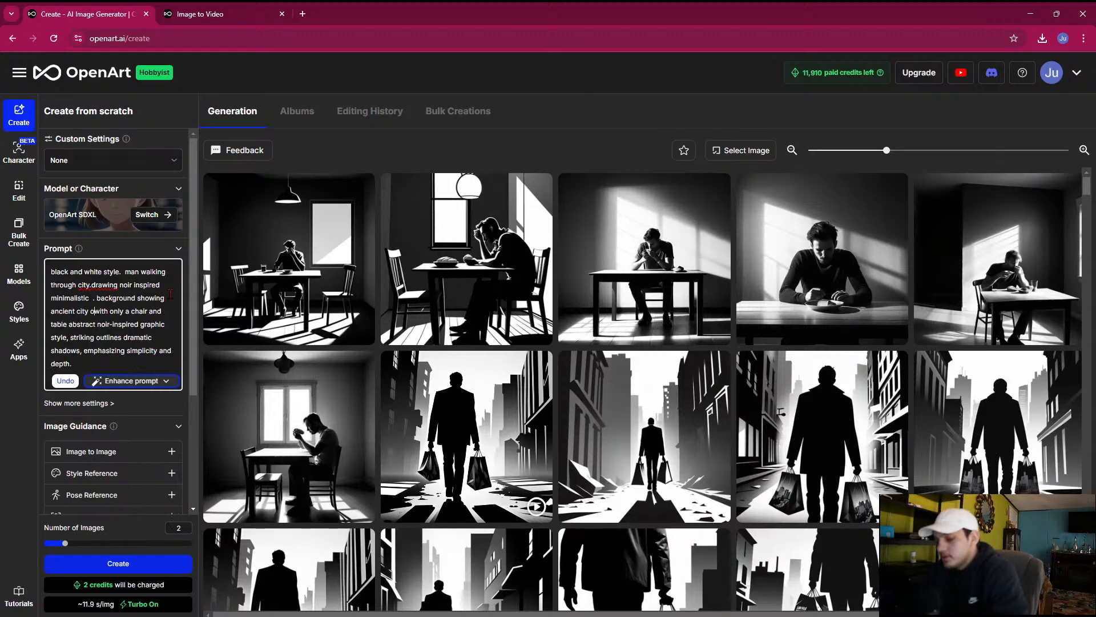
text(orinth)
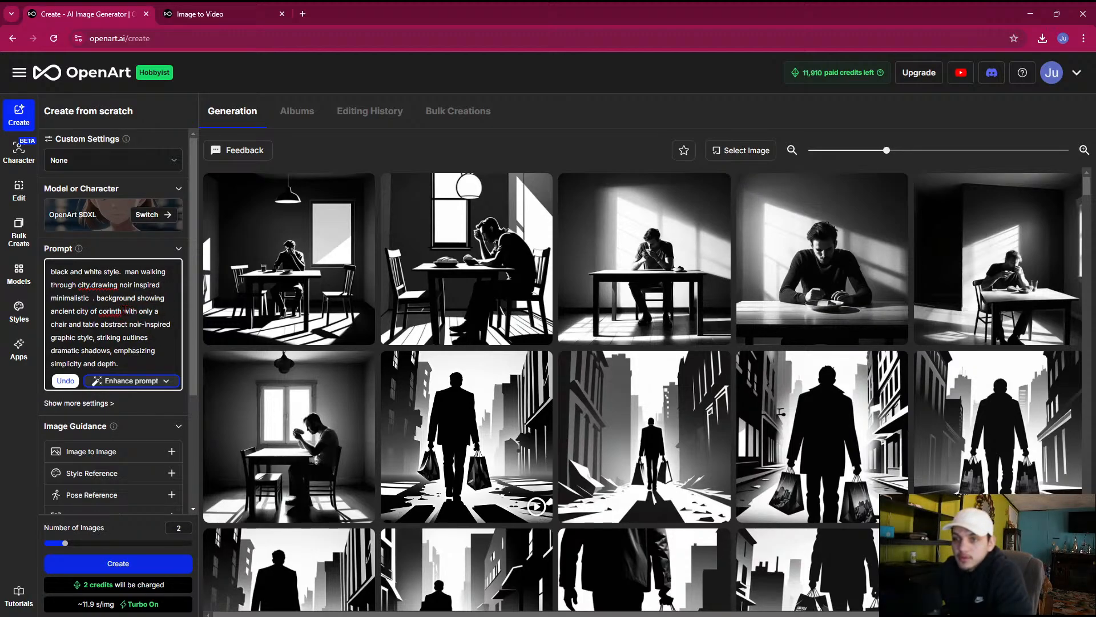
drag(124, 310, 101, 324)
key(BackSpace)
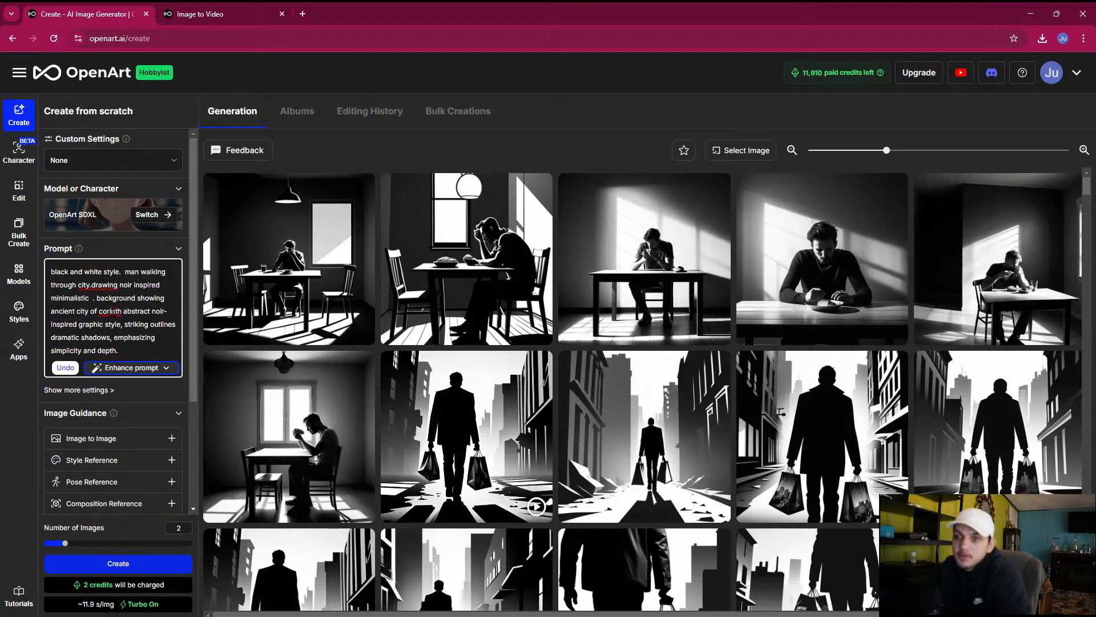
right_click(111, 311)
click(136, 326)
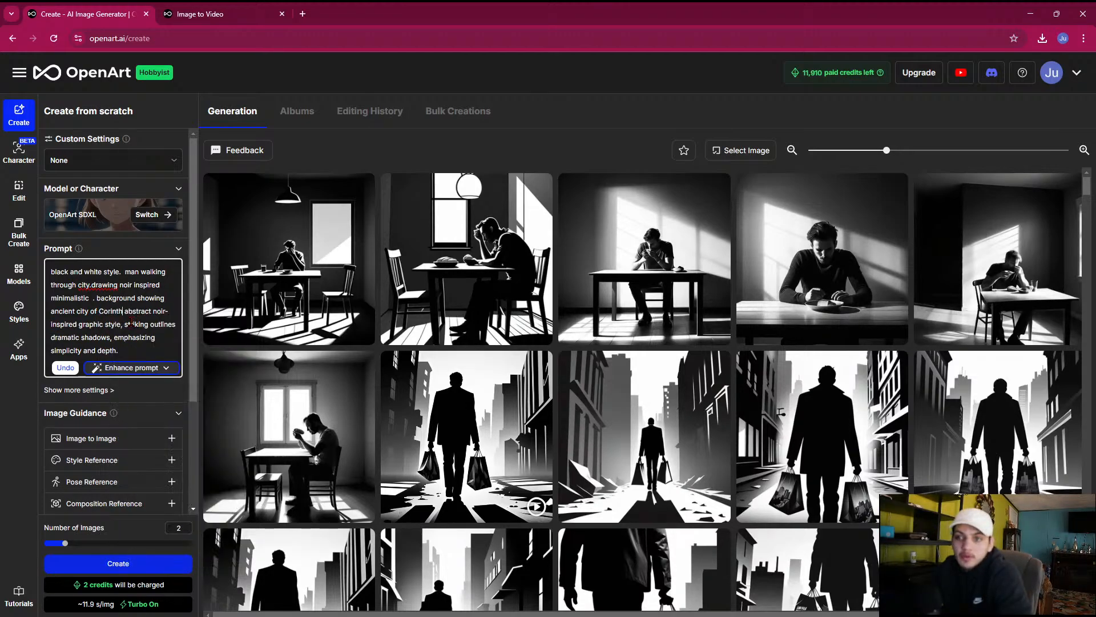
Add "with ancient style buildings" after "ancient city of Corinth" in the image prompt
text(with)
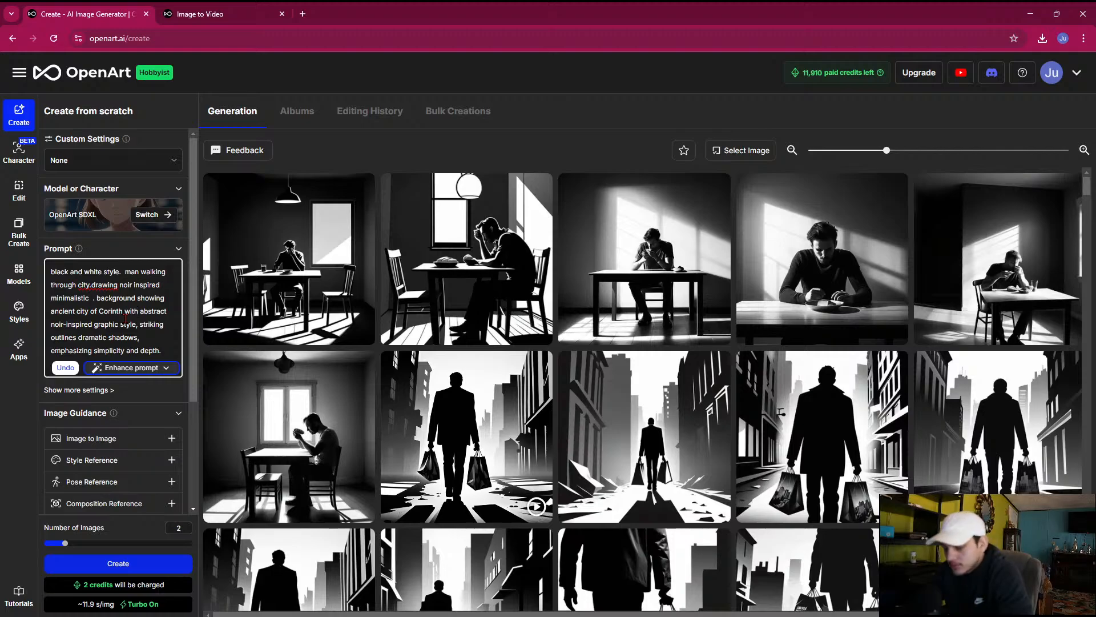
text(ancient sty)
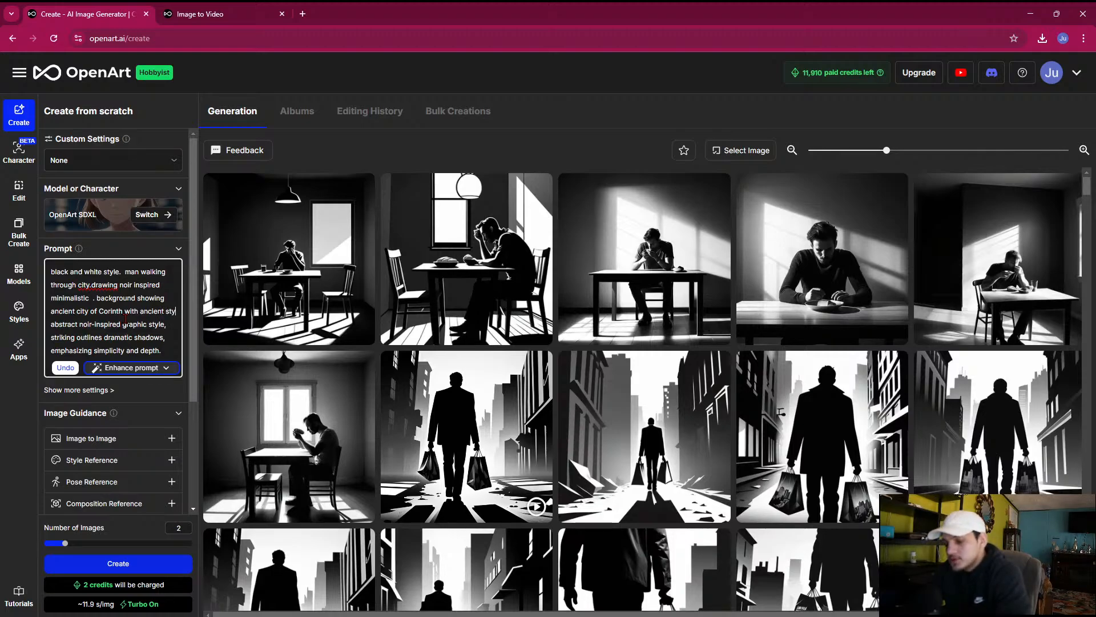
text(le buildings)
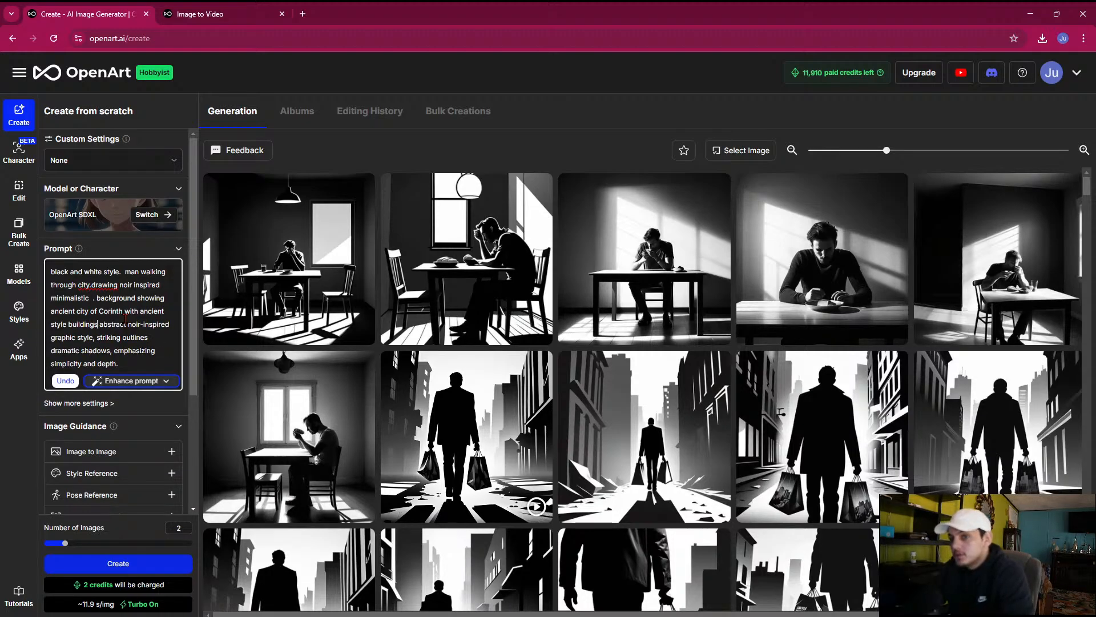
Generate two images from the Corinth prompt and view both enlarged
click(143, 562)
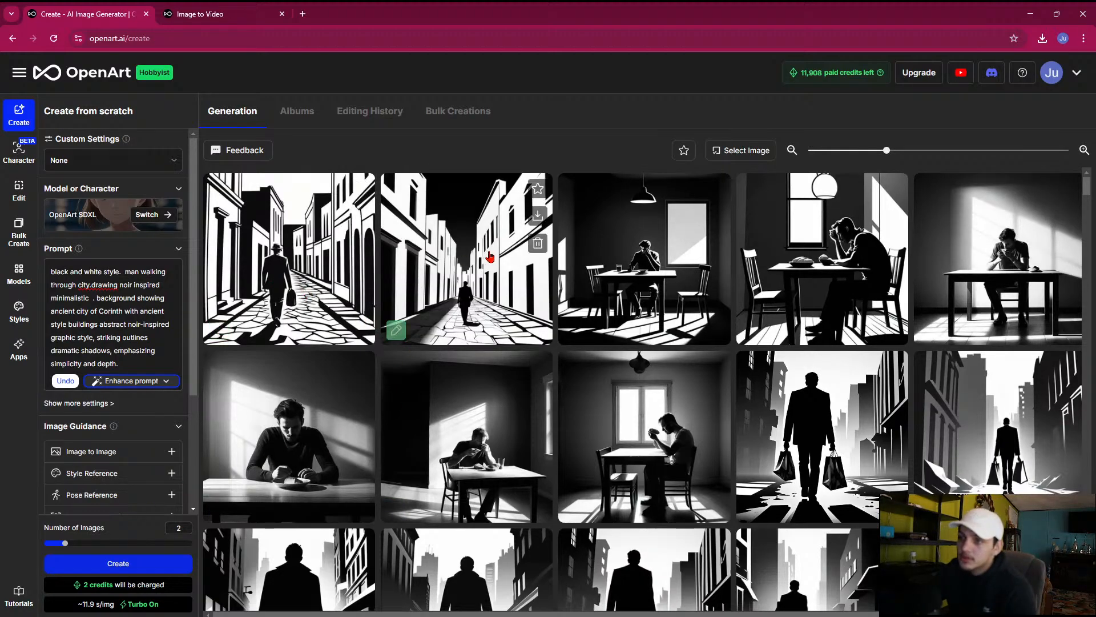
click(498, 258)
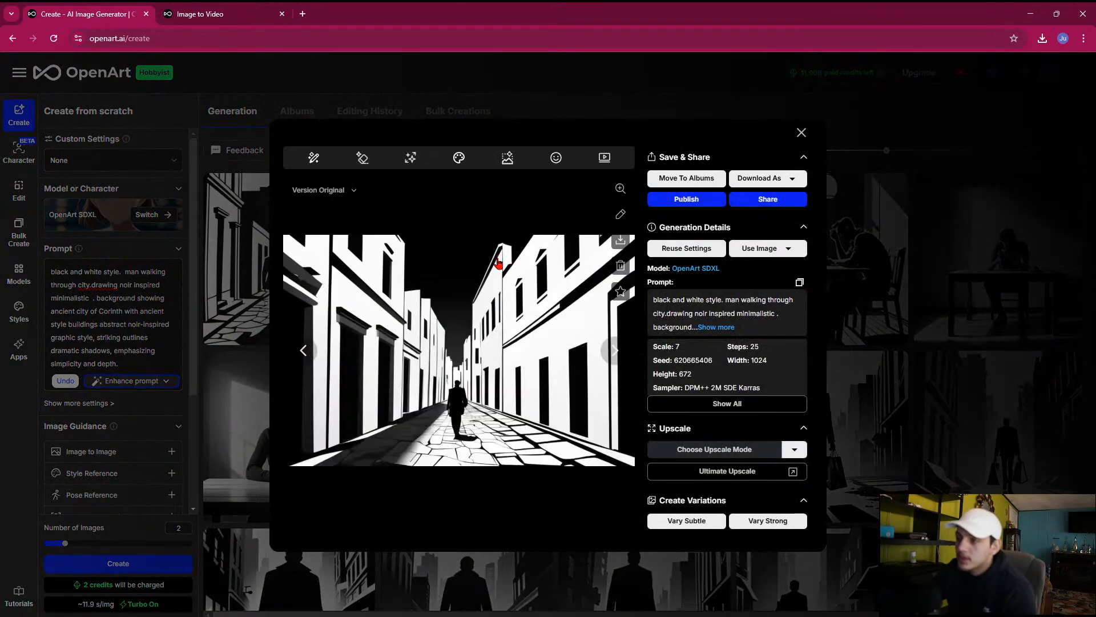
click(301, 350)
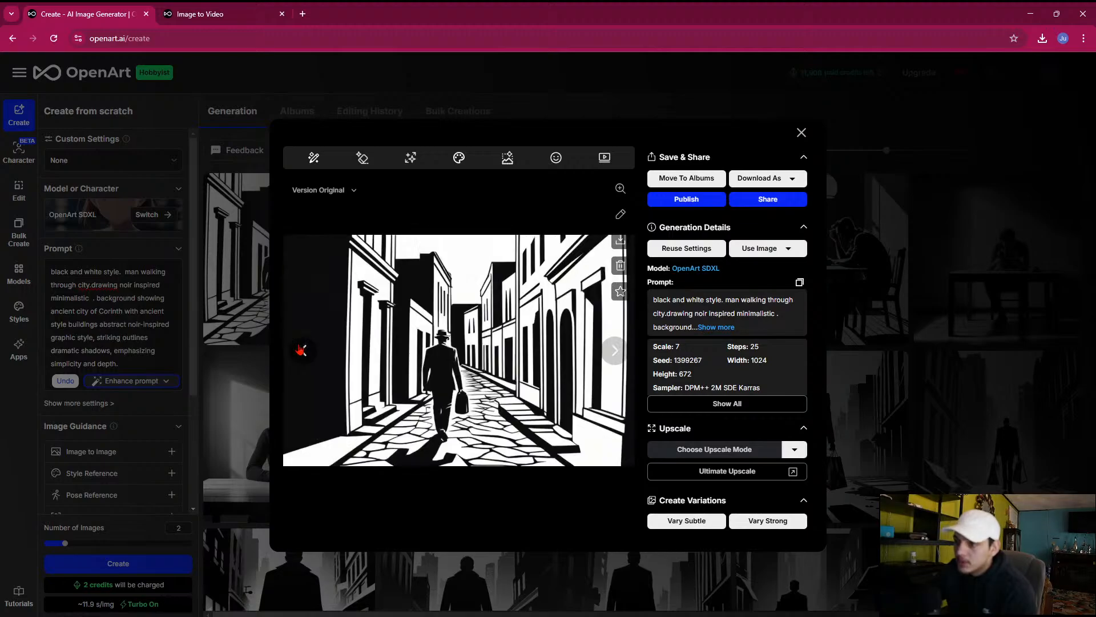
click(264, 334)
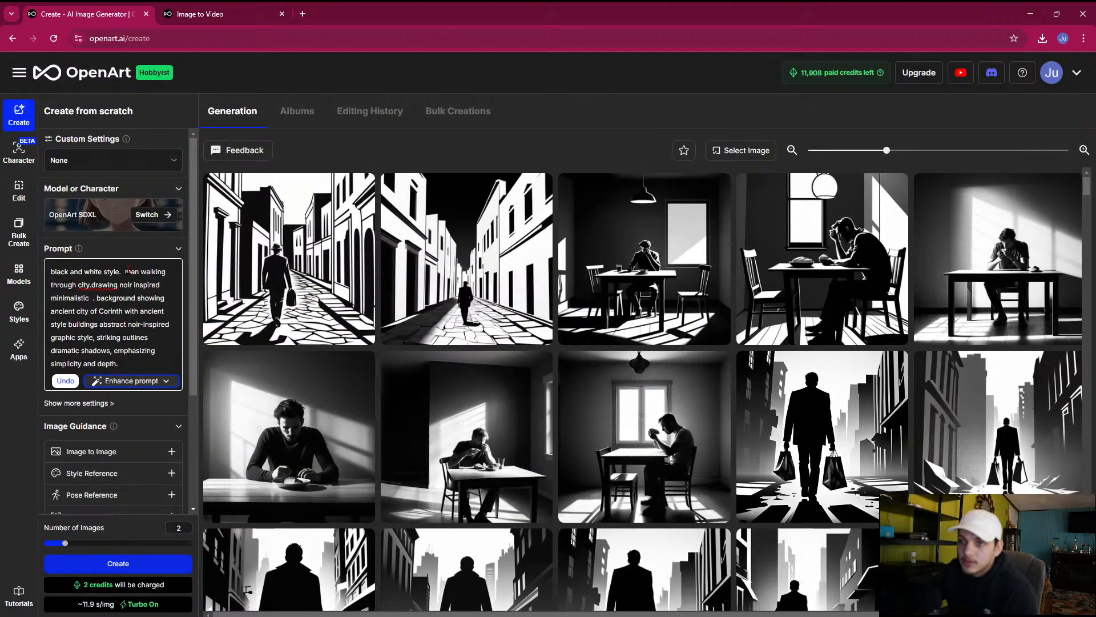
Insert "ancient city of greece" after "man walking through city" in the image prompt
click(91, 287)
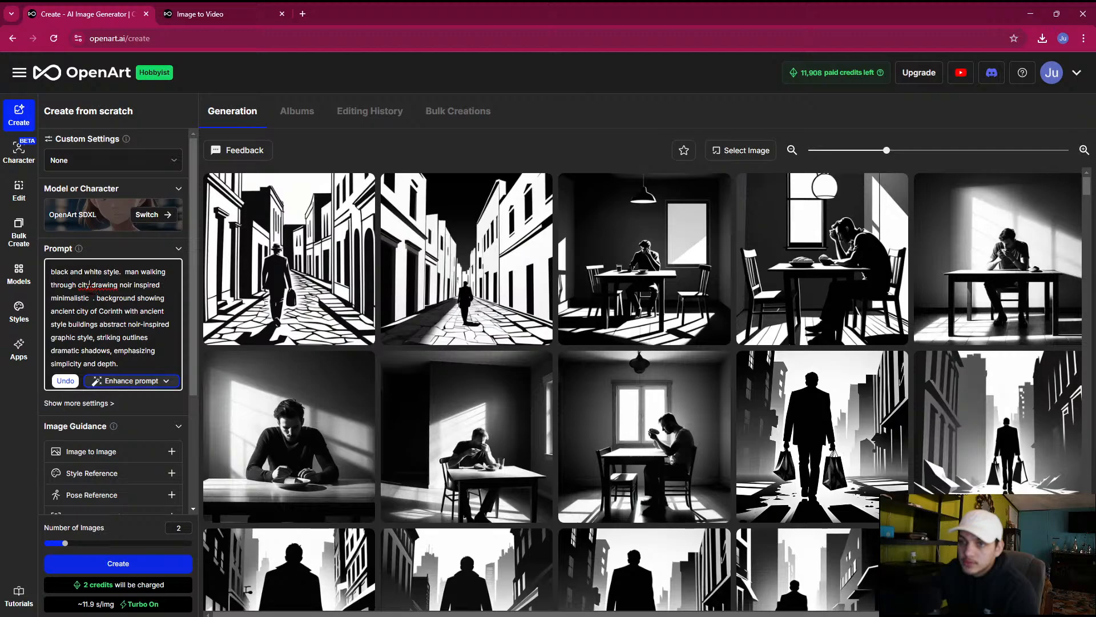
text(and)
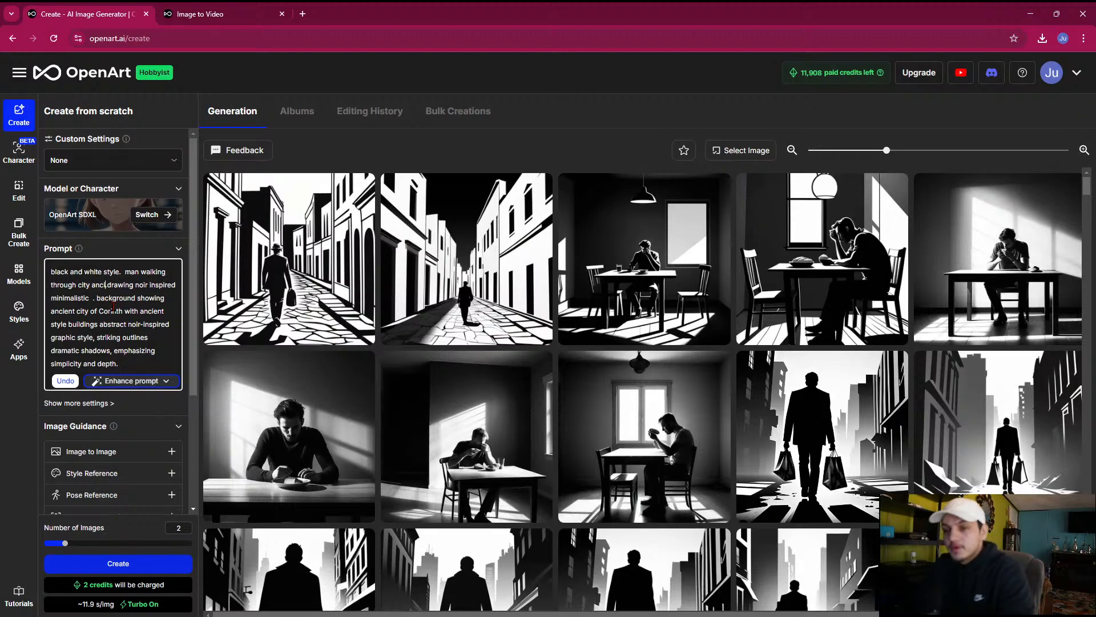
text(ient city )
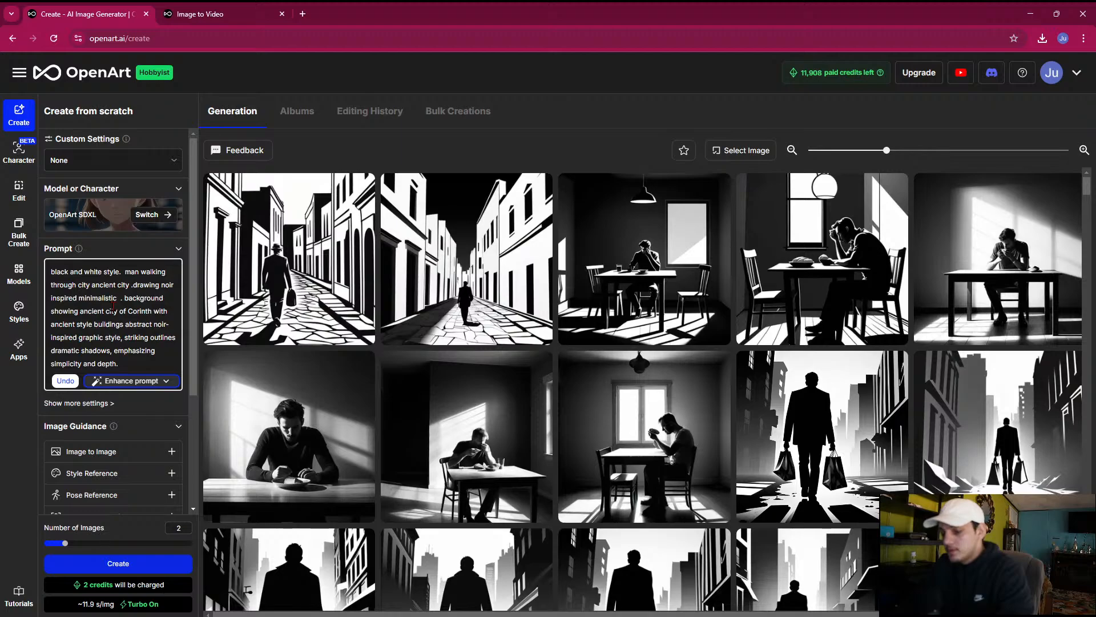
text(of greece)
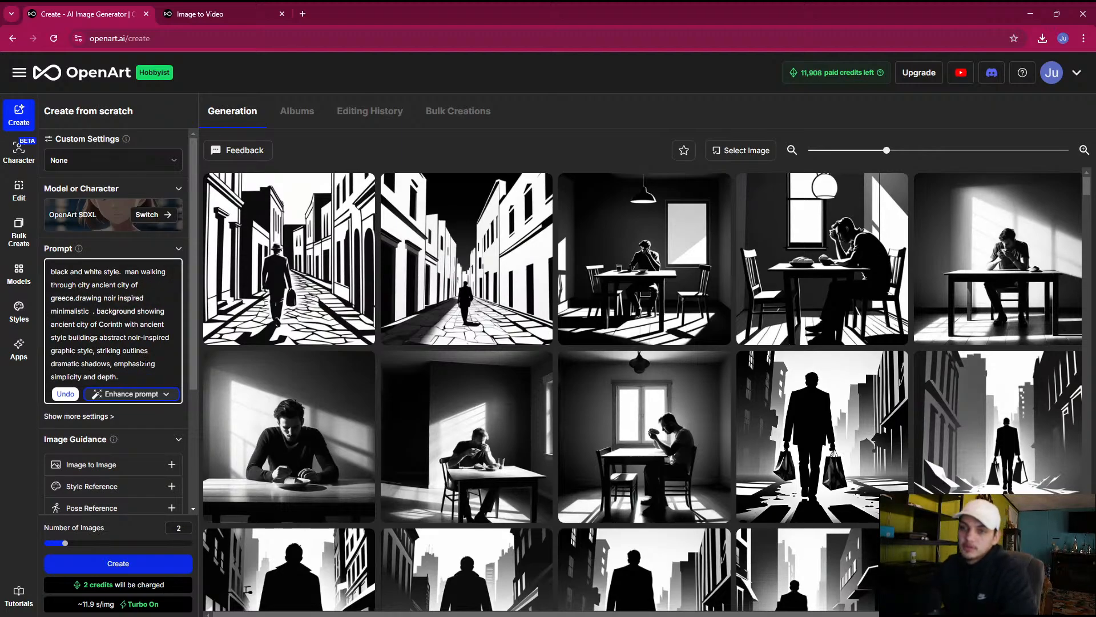
Generate two images from the revised Greece prompt and preview the one with the mountain behind the temple columns
click(82, 568)
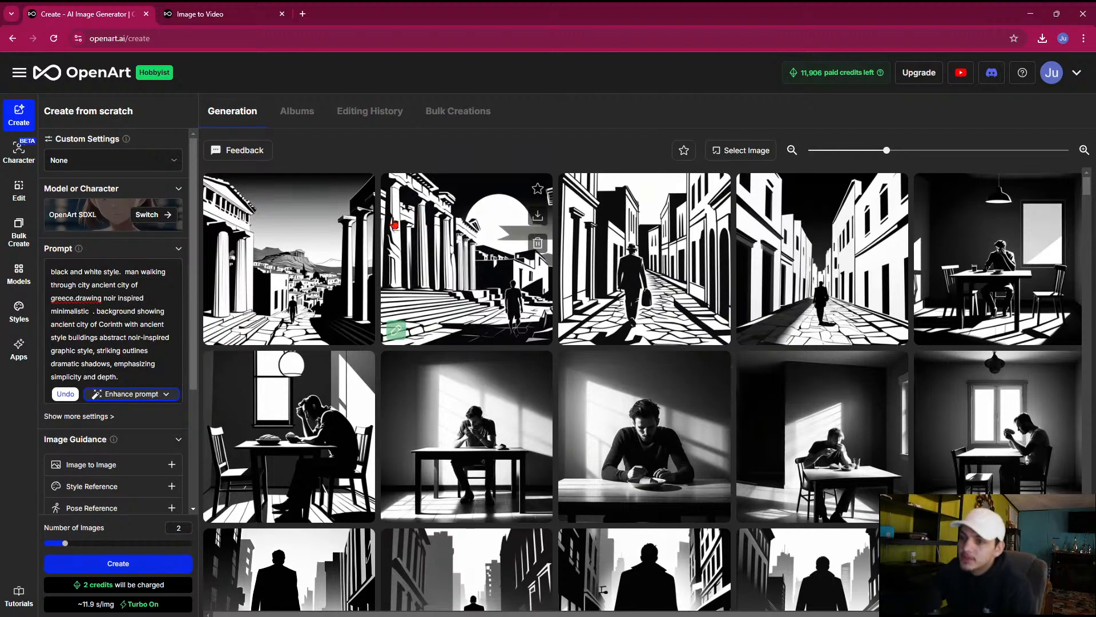
click(265, 316)
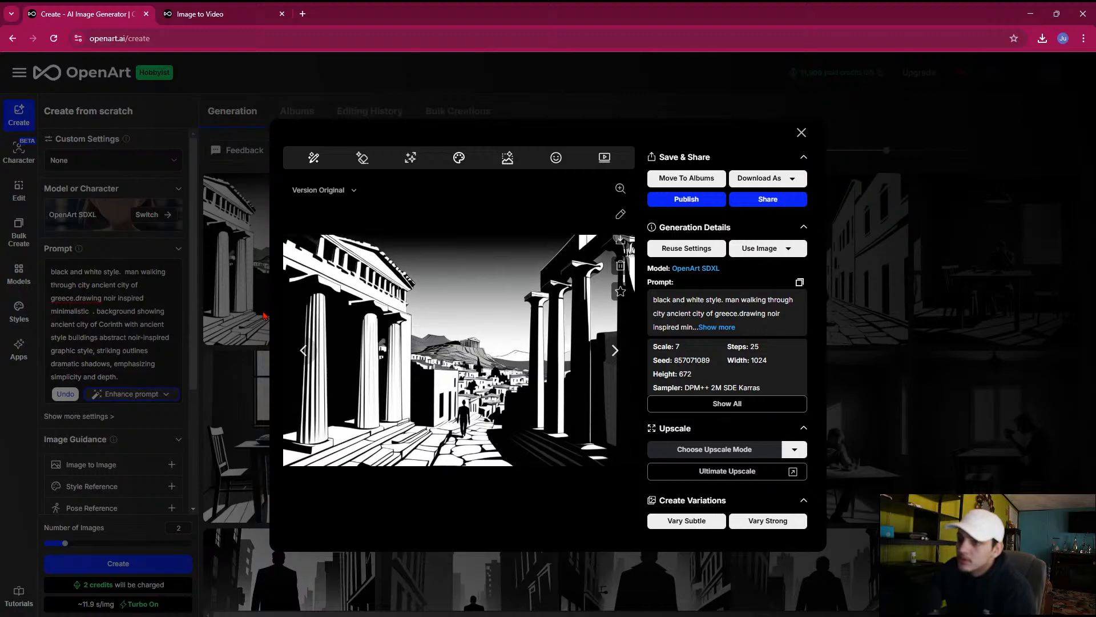
click(260, 314)
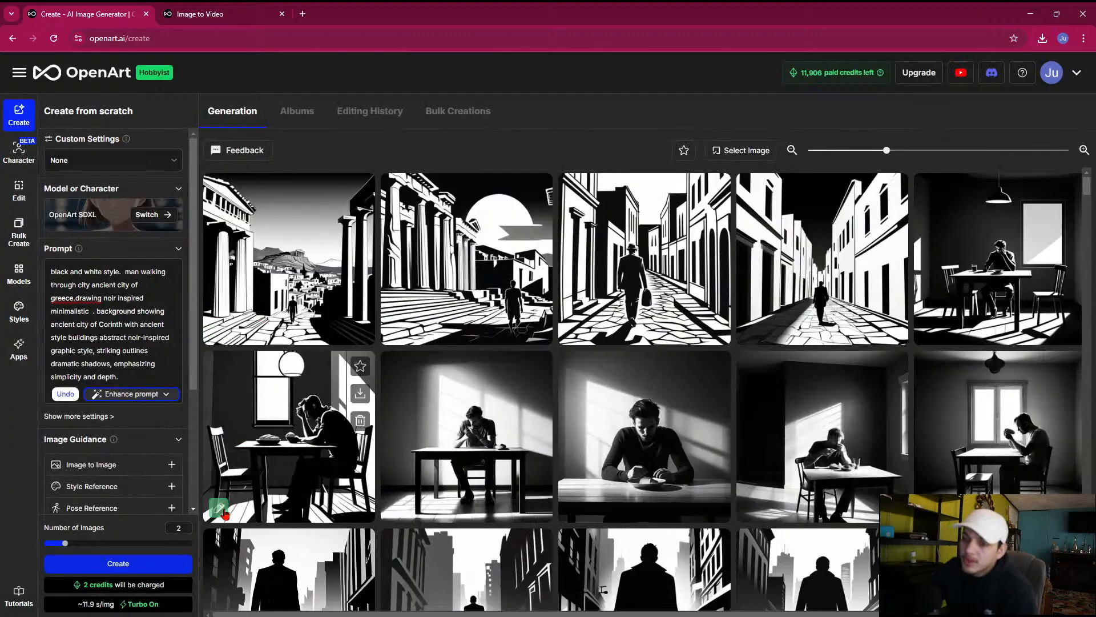
Generate eight images from the Greece prompt with a space added between "greece." and "drawing"
click(191, 543)
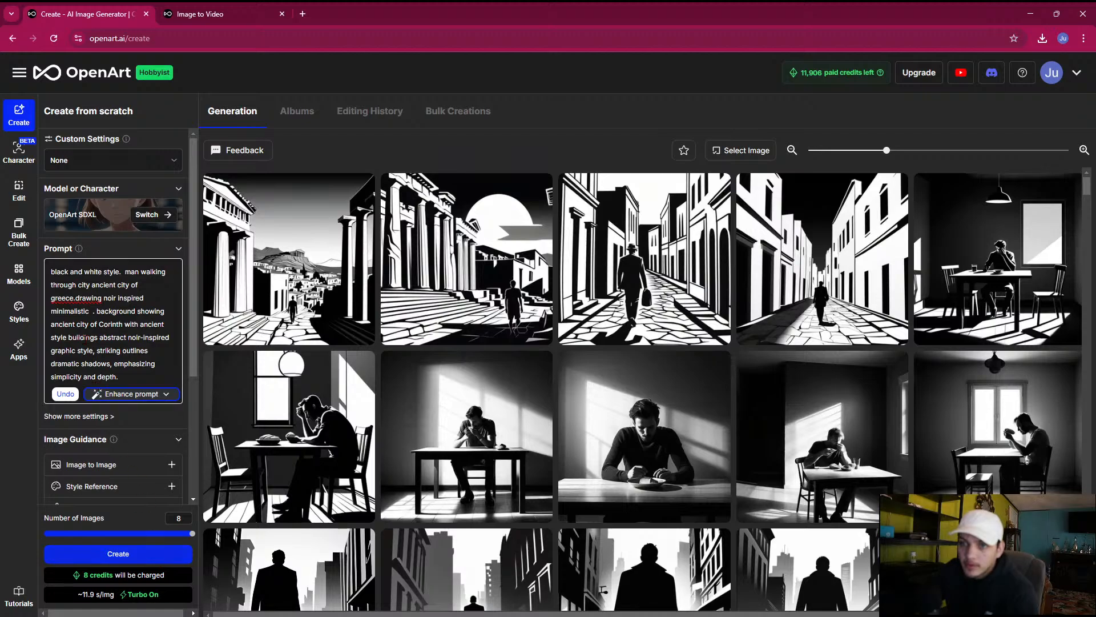
click(76, 299)
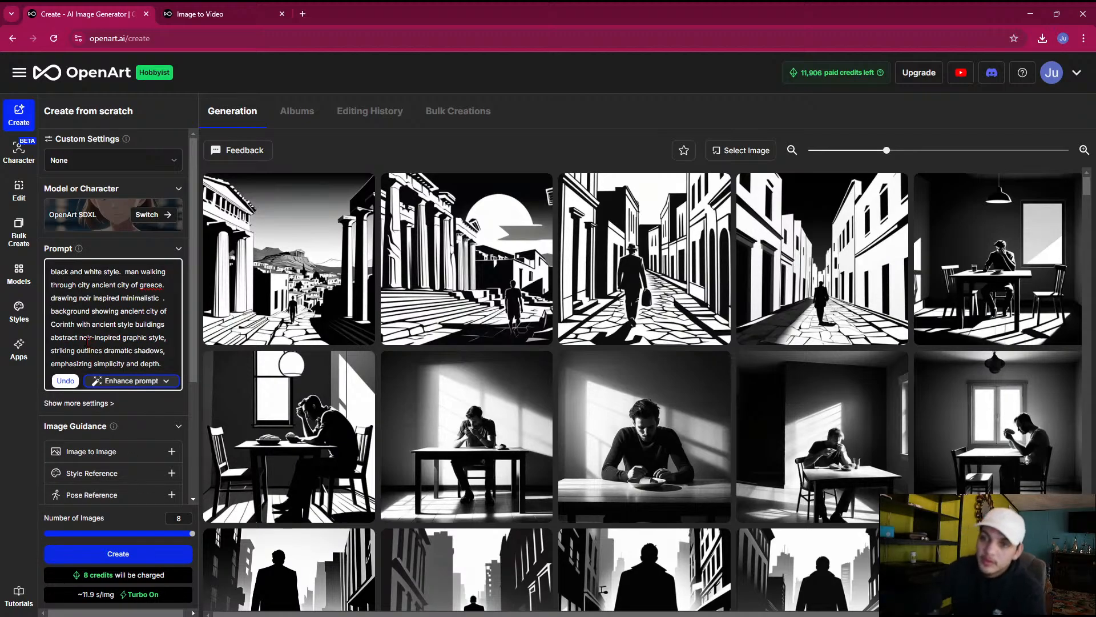
click(130, 552)
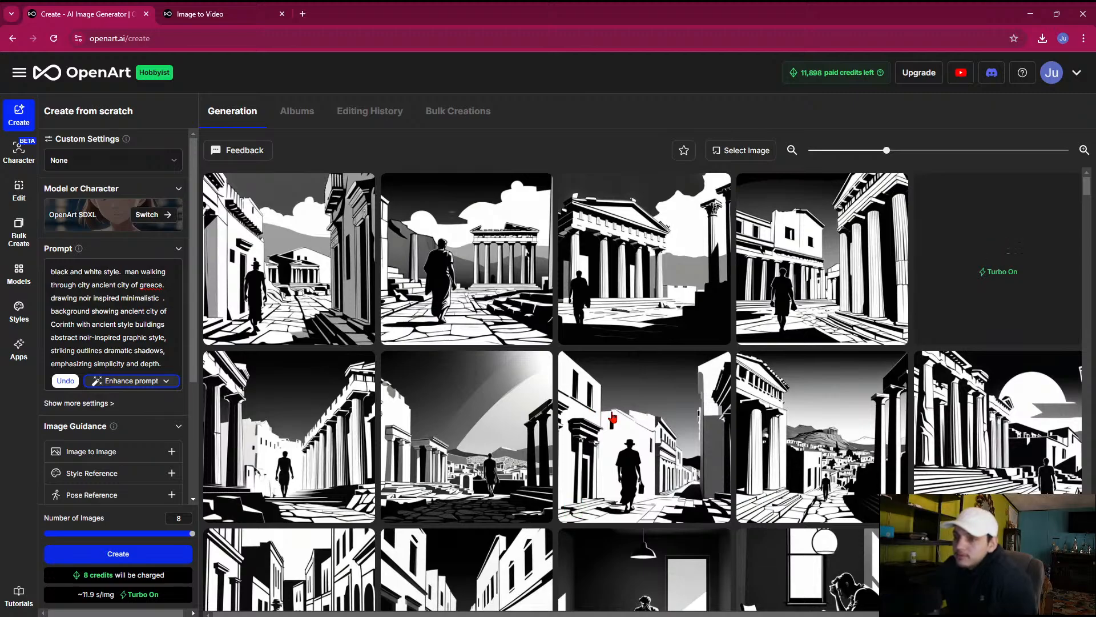
Examine the newly generated Greece images enlarged one after another to compare the man and the ancient buildings
click(590, 385)
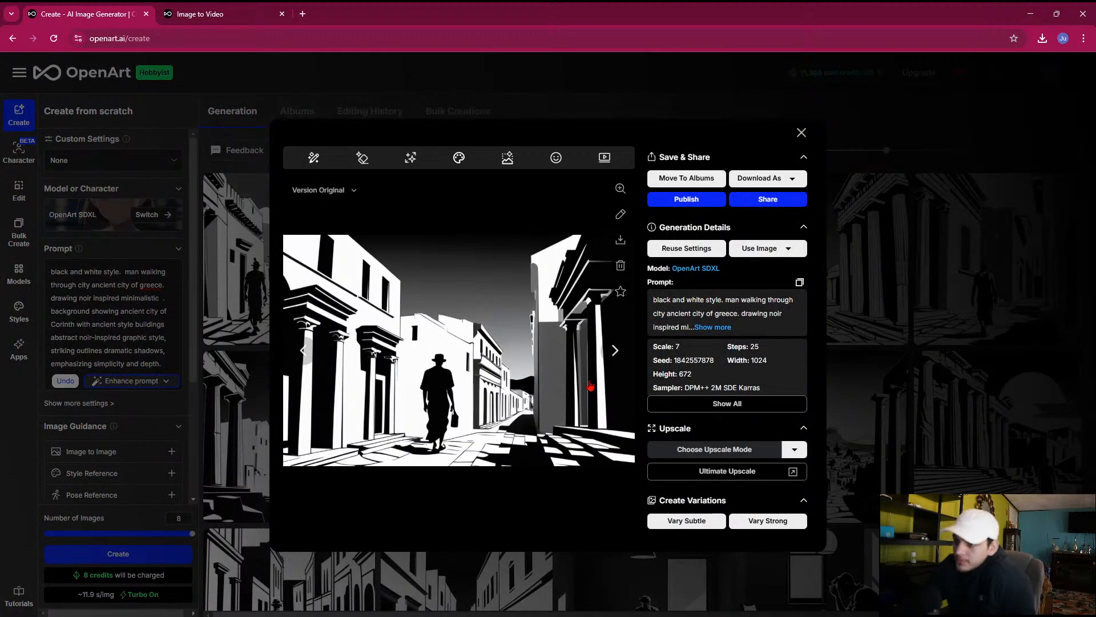
key(Right)
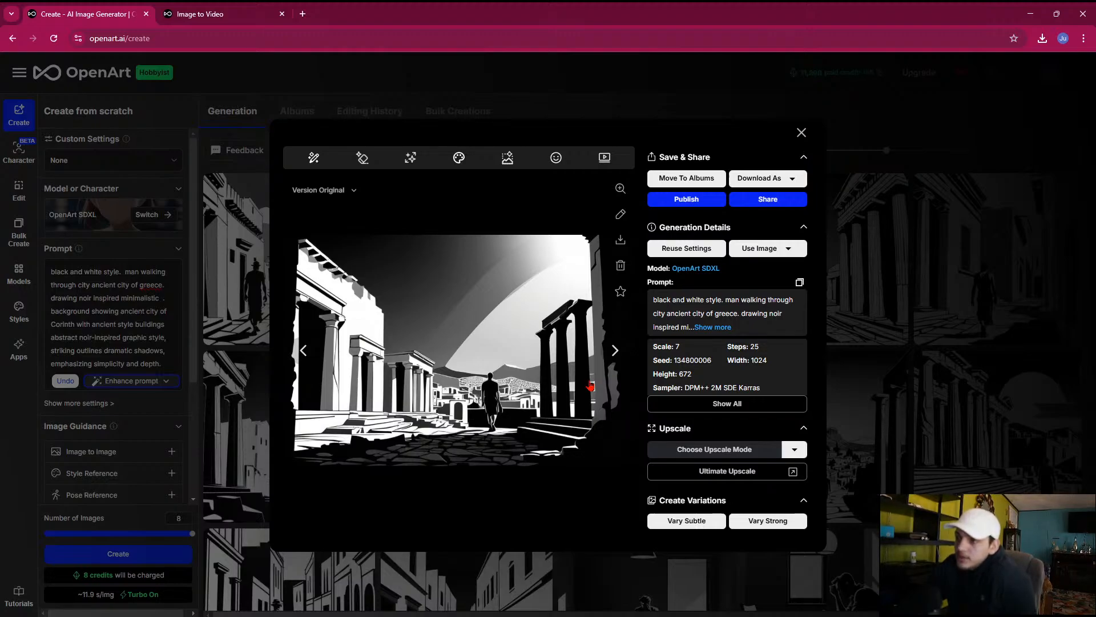
key(Right)
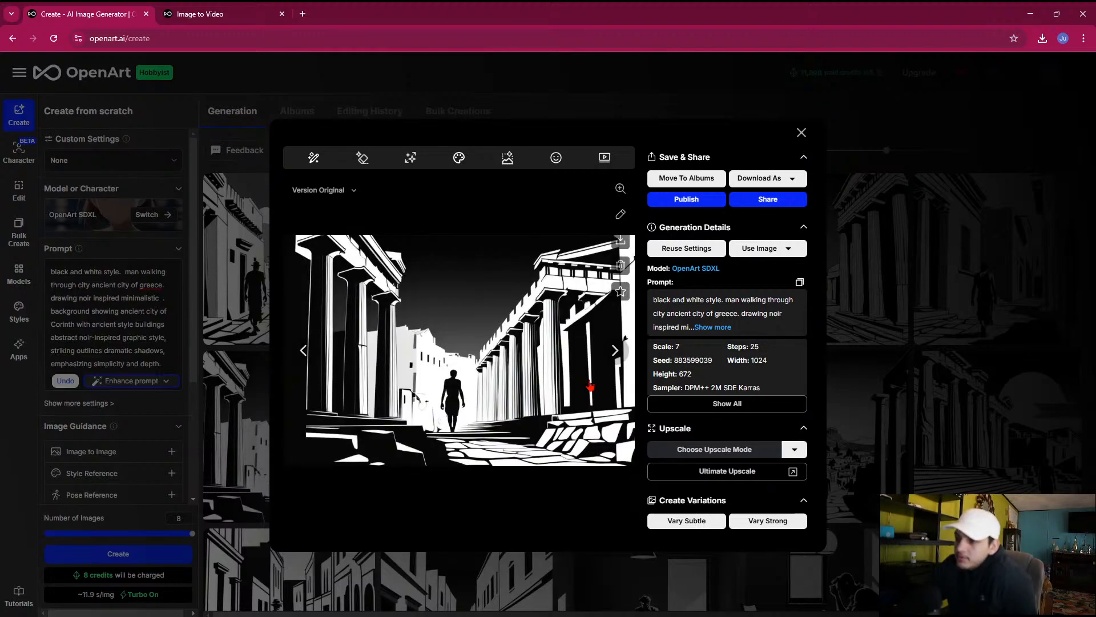
key(Right)
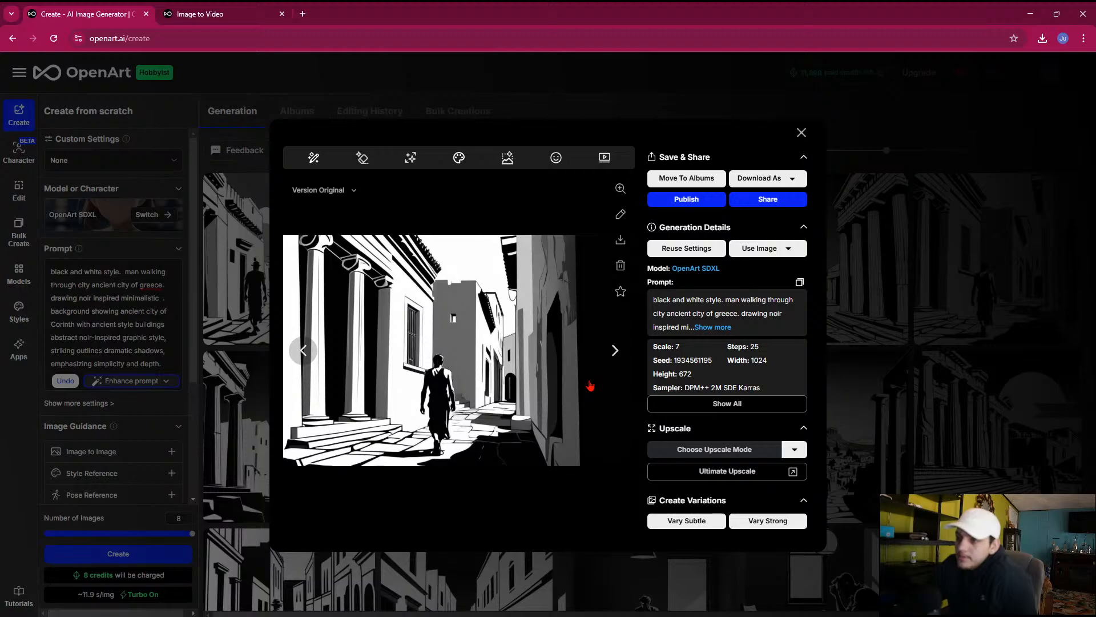
key(Right)
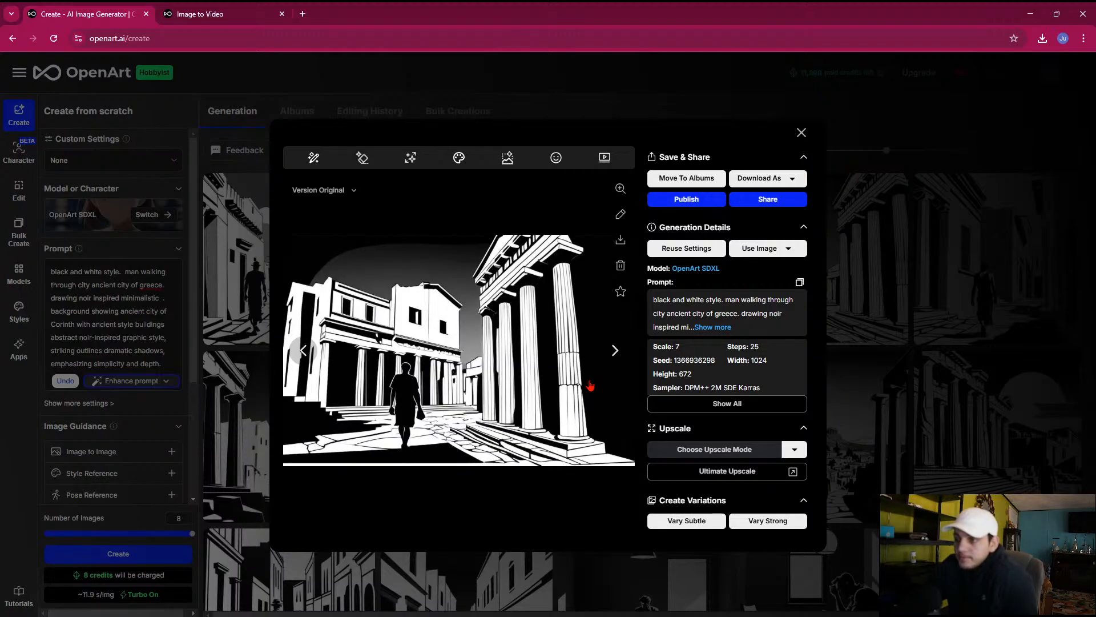
key(Right)
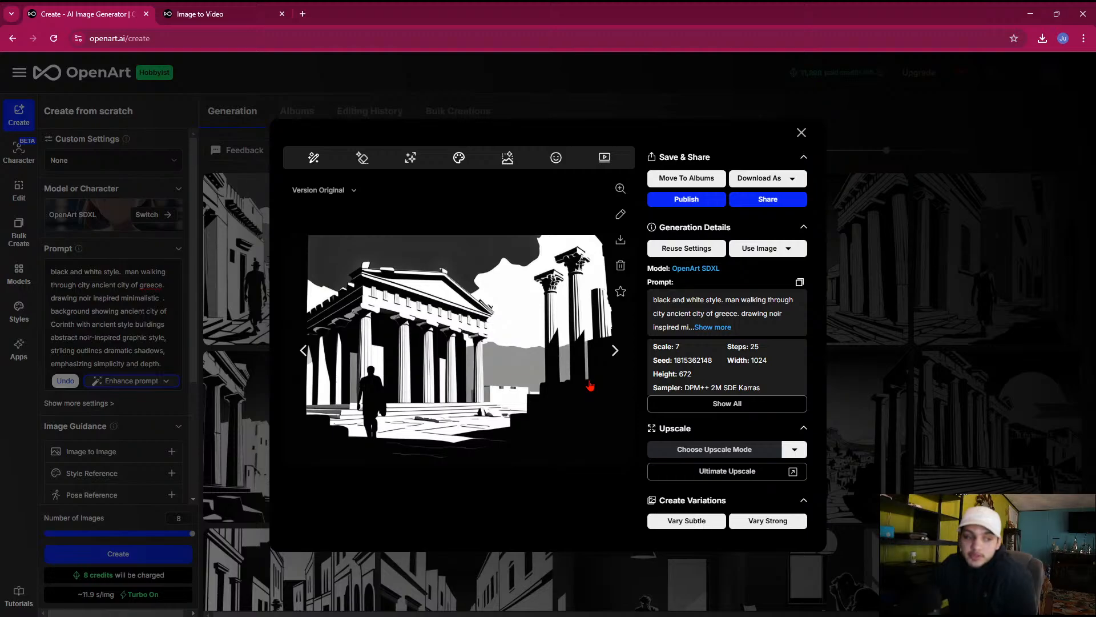
key(Right)
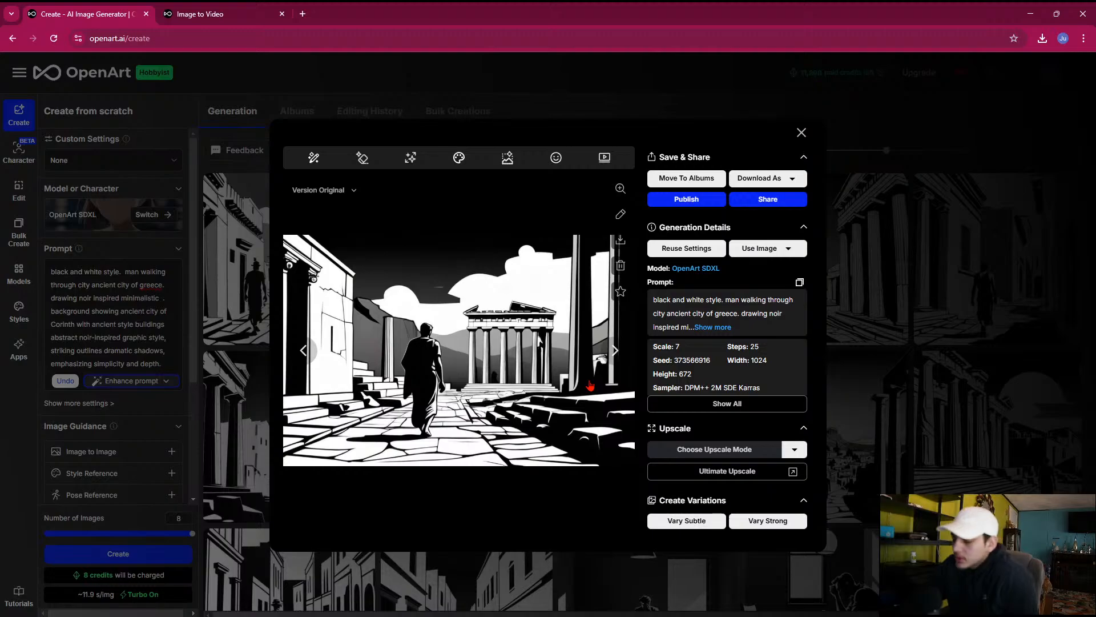
key(Right)
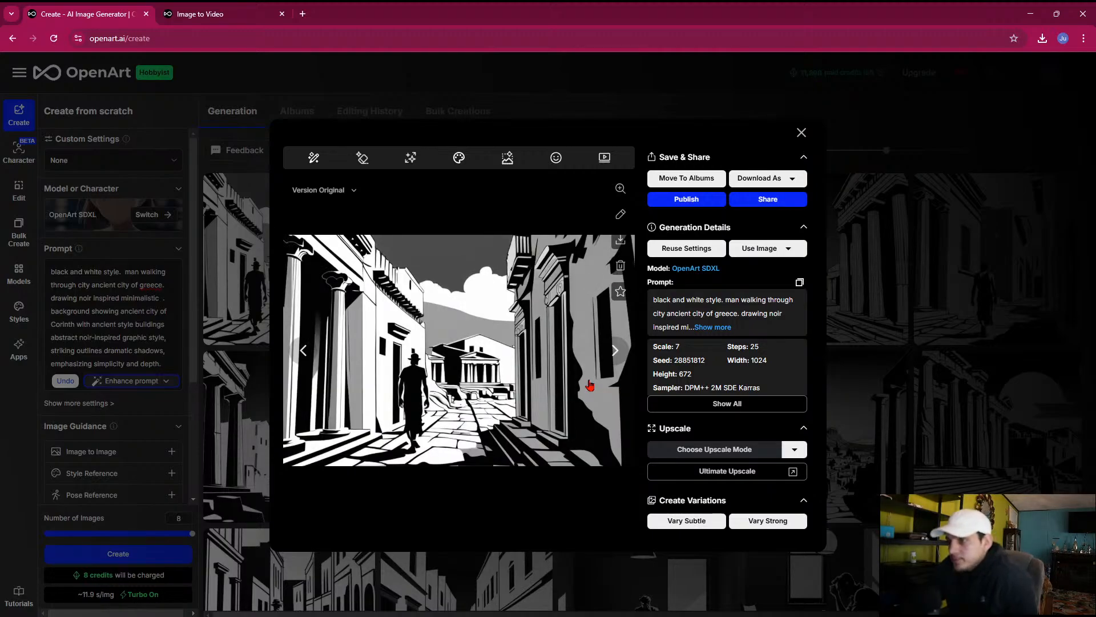
key(Right)
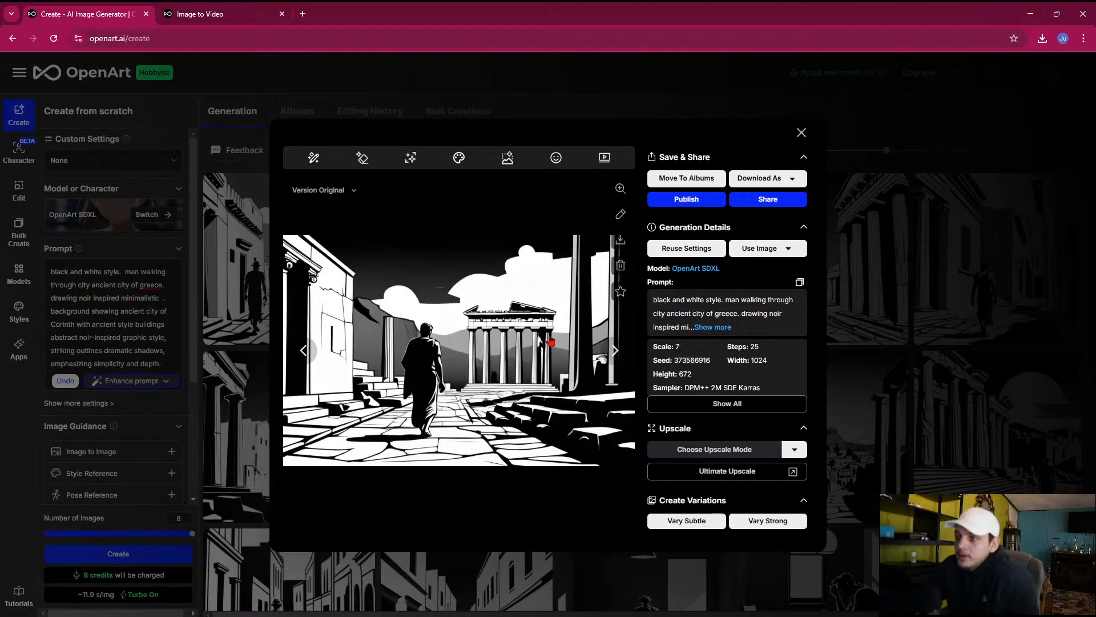
click(243, 373)
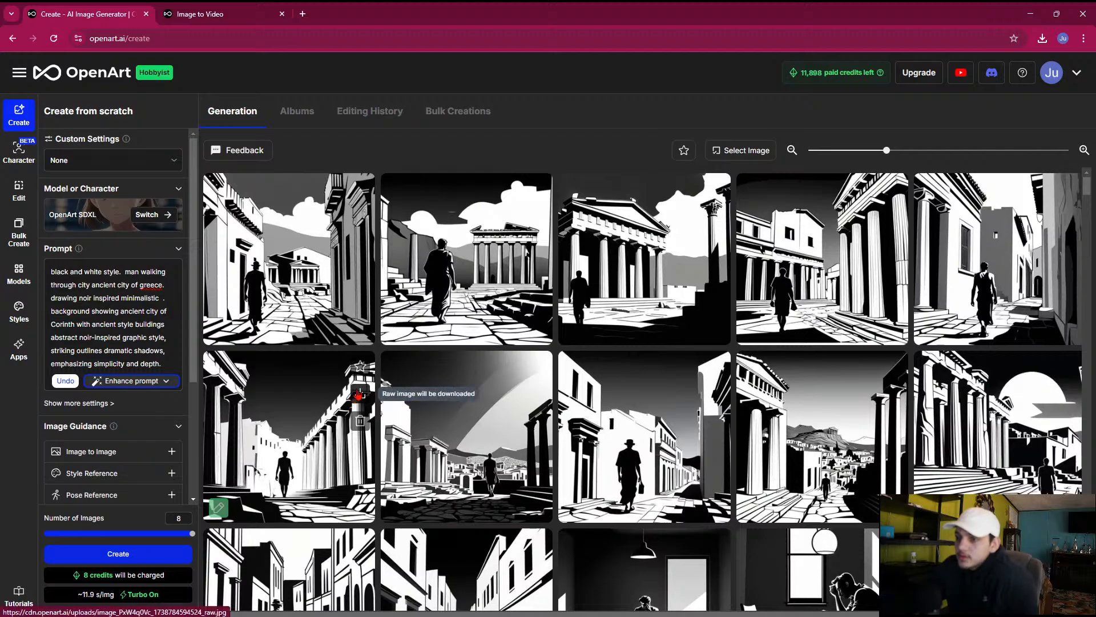
Delete six rejected Greece images, including the hatted man in the street and the mountain view between the temple columns
click(360, 421)
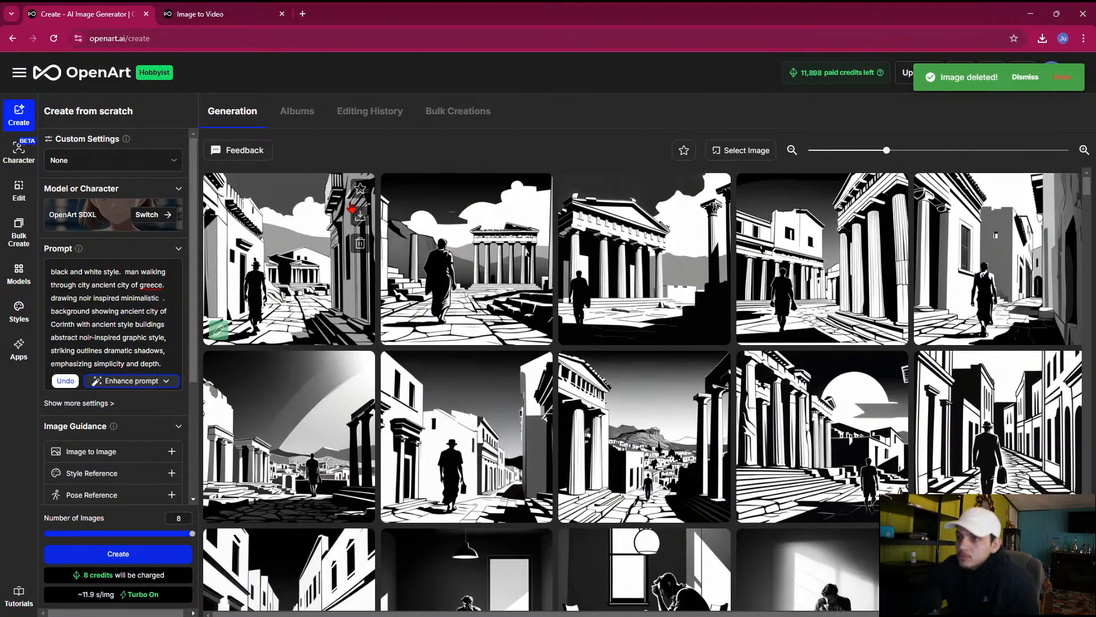
click(360, 243)
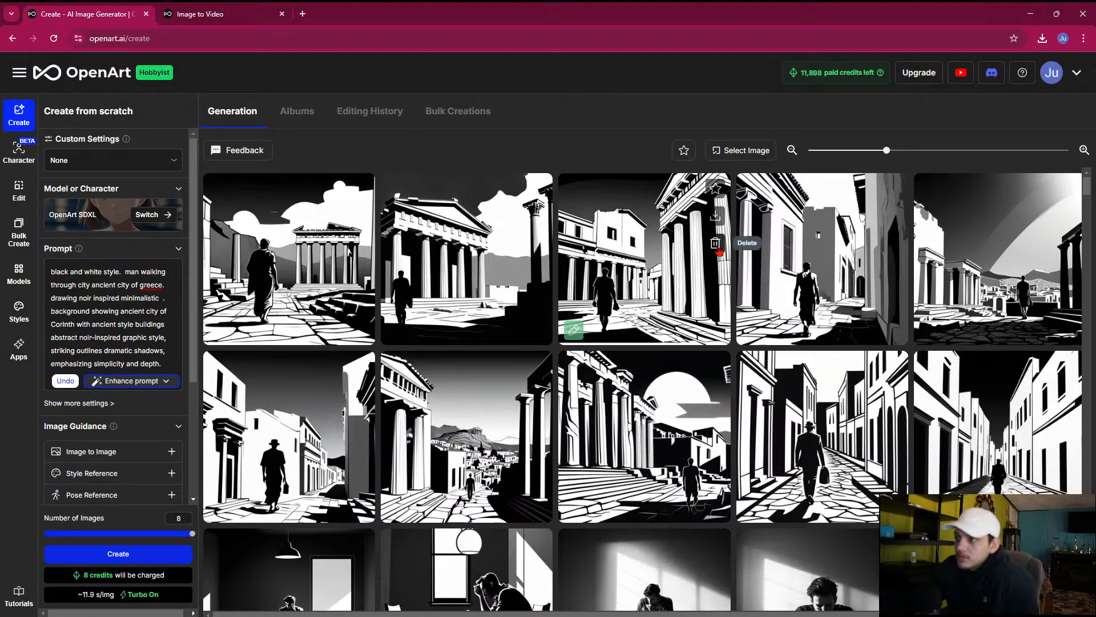
click(716, 245)
click(715, 245)
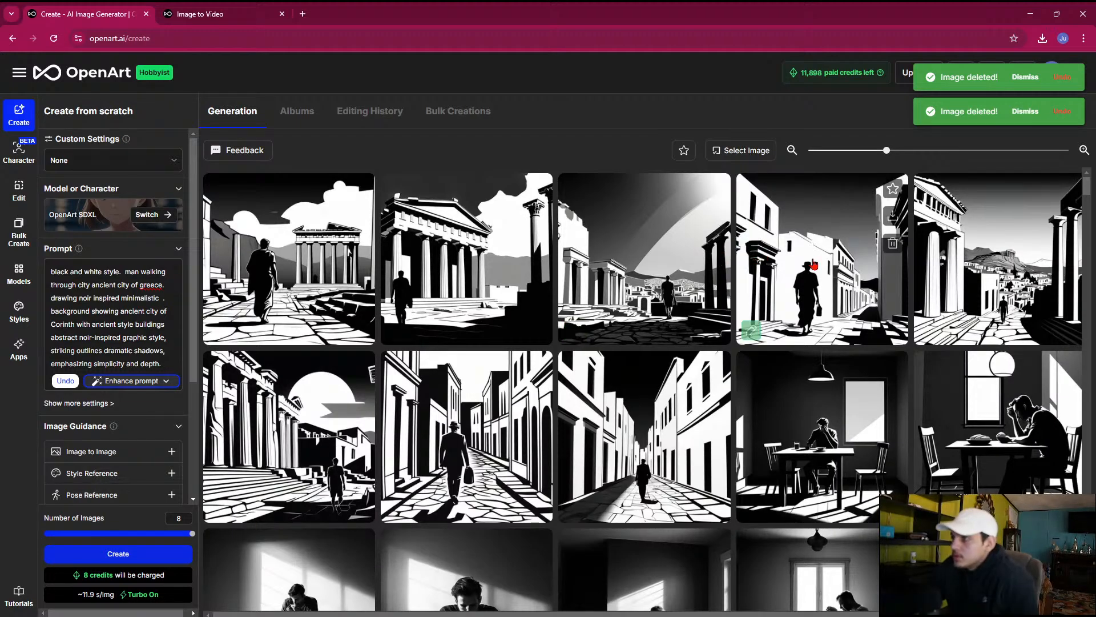
click(894, 245)
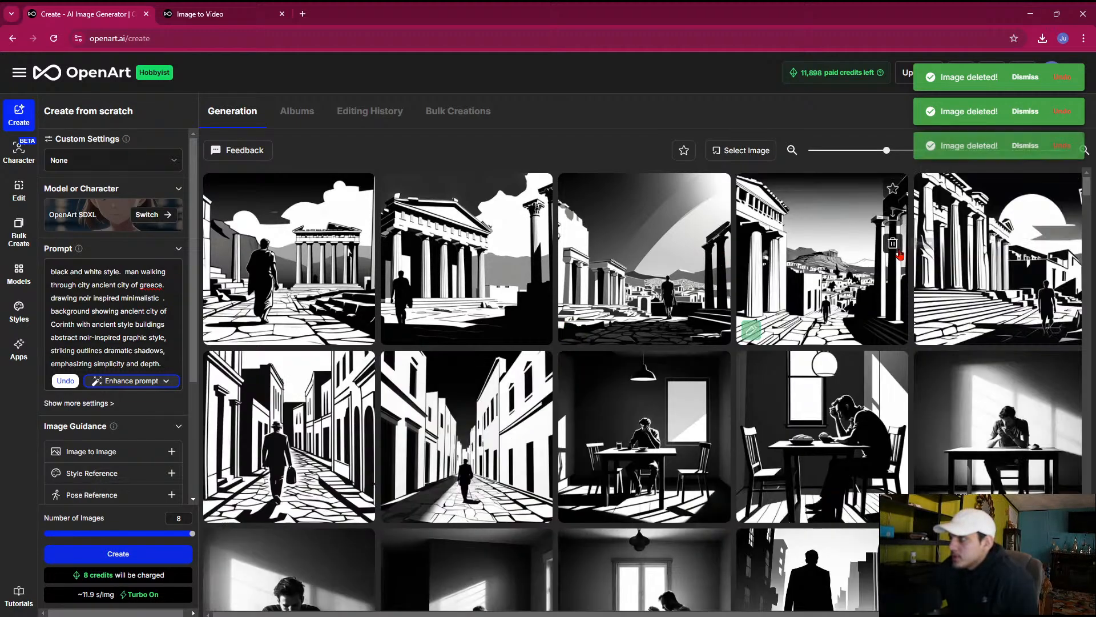
click(790, 274)
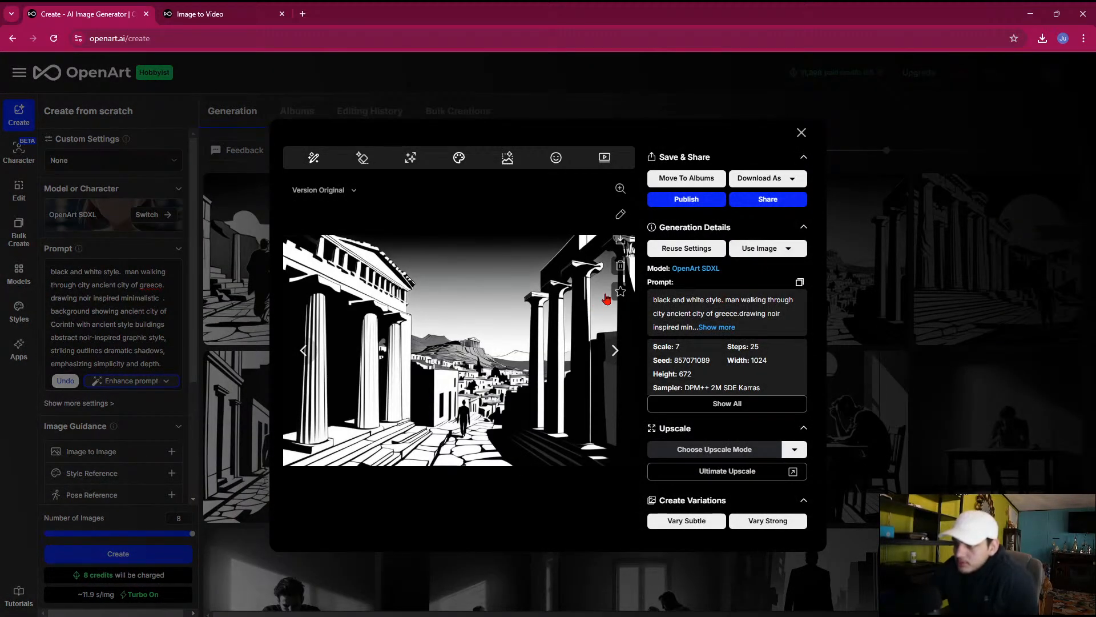
click(621, 268)
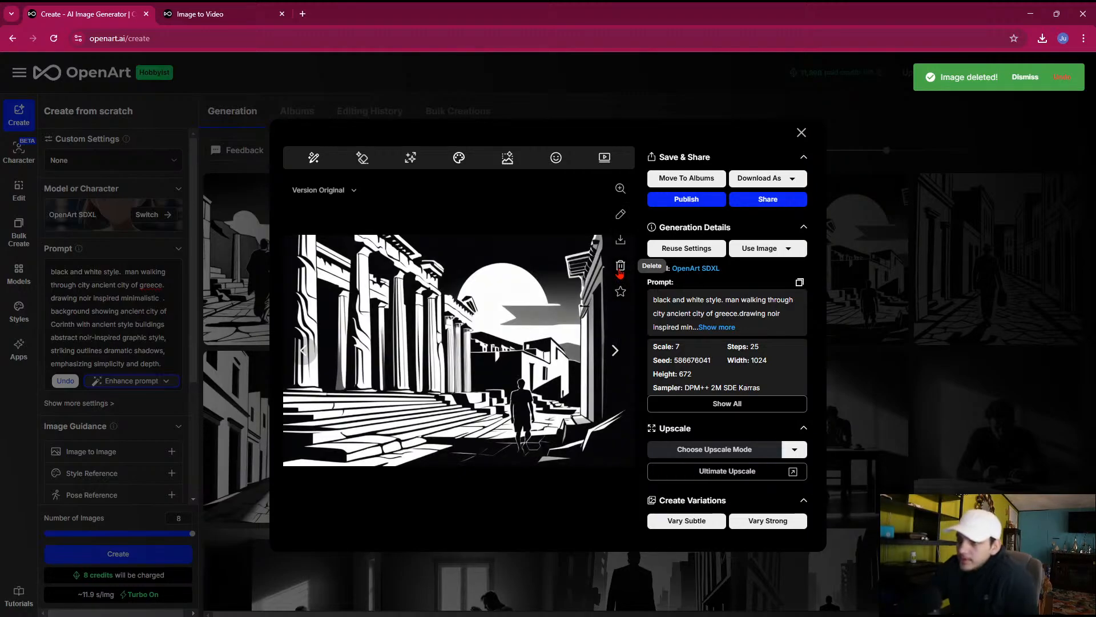
Download the image of the robed man walking toward the distant temple and show the file in its folder
click(620, 273)
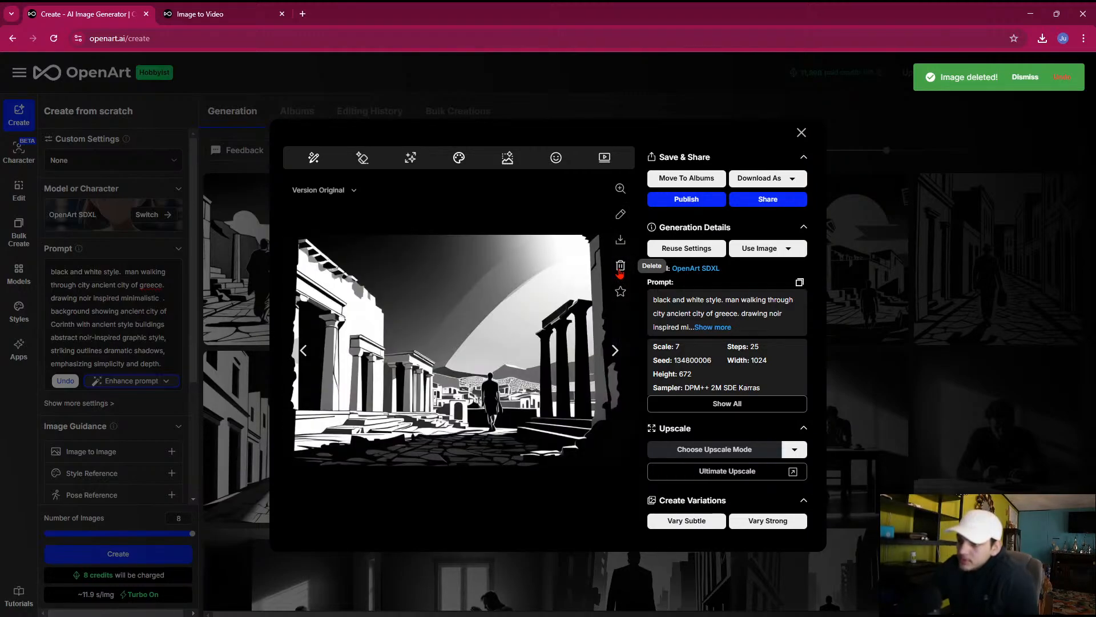
click(620, 274)
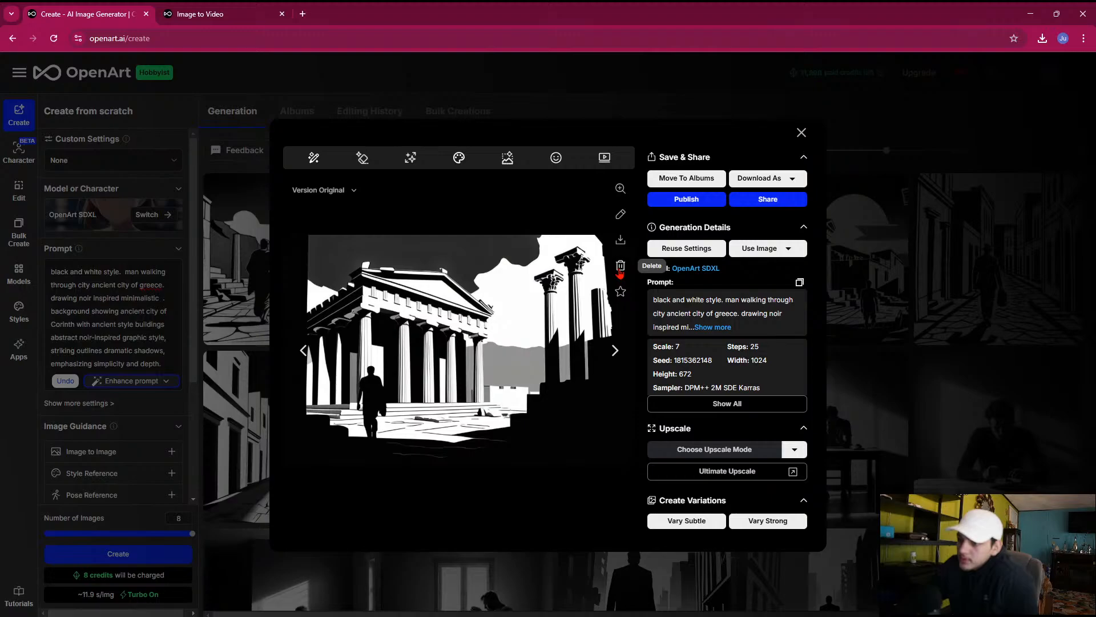
click(620, 274)
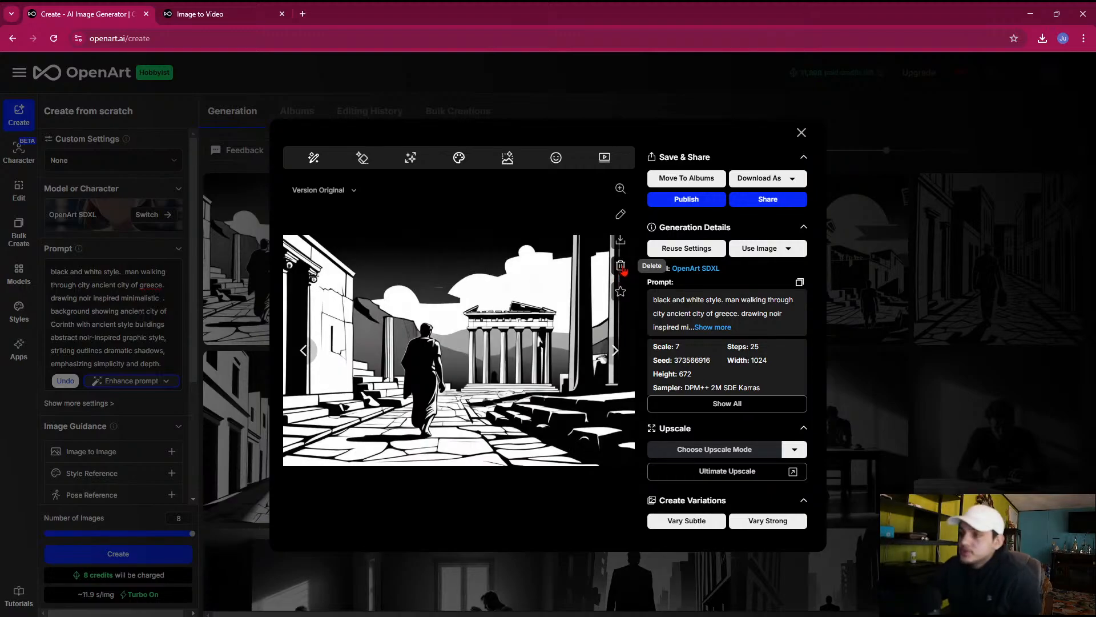
click(621, 240)
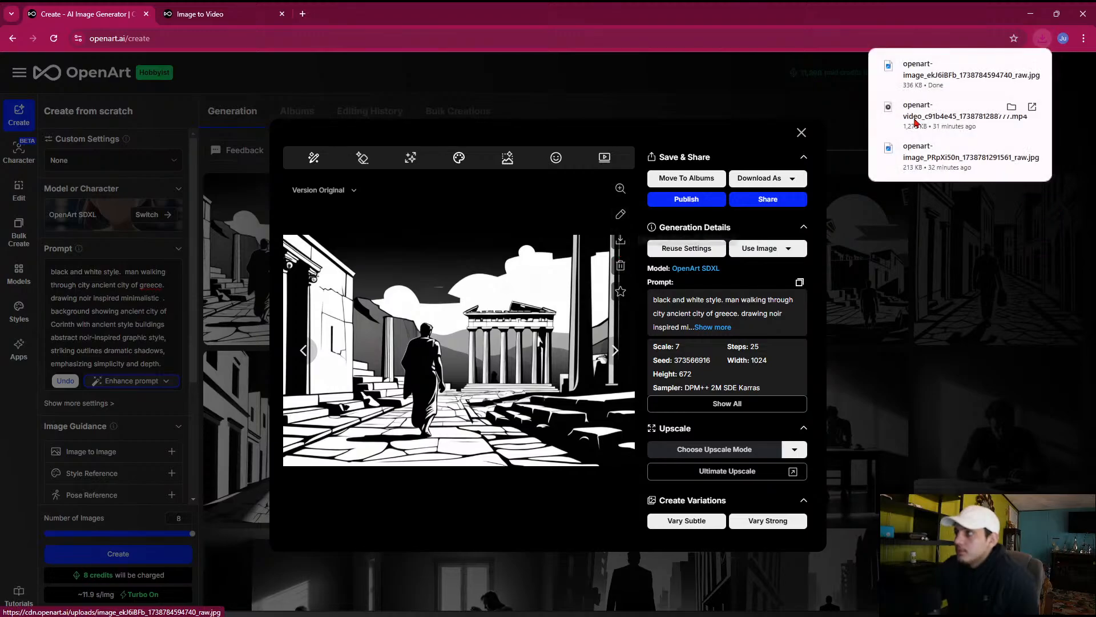
click(1008, 73)
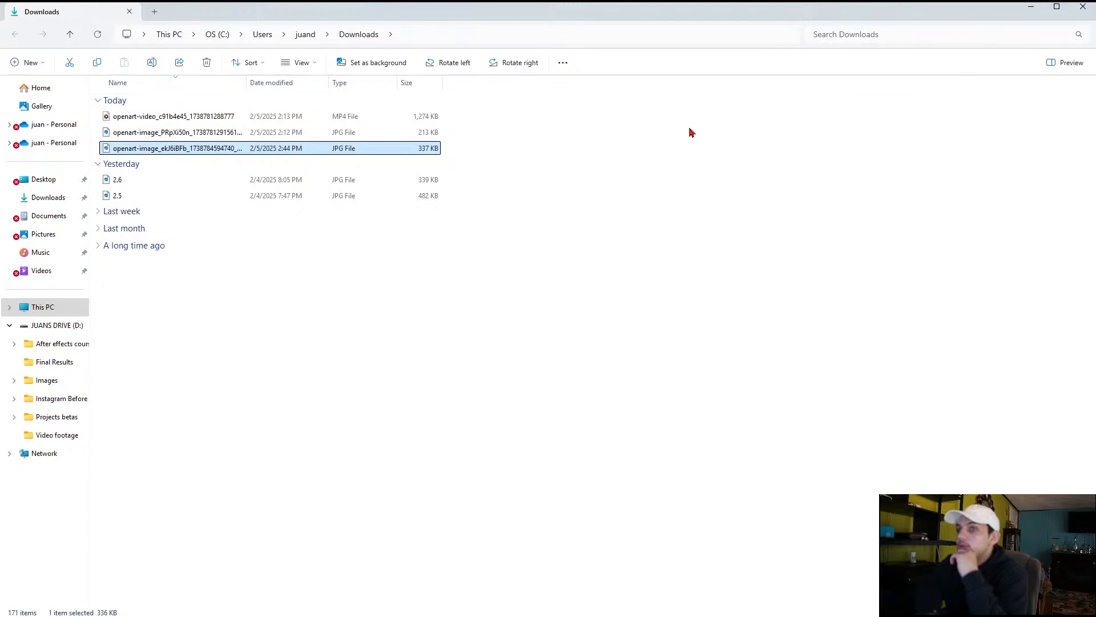
Resize the Downloads window into a smaller floating window over the image gallery, keeping its file list in details view
click(1057, 9)
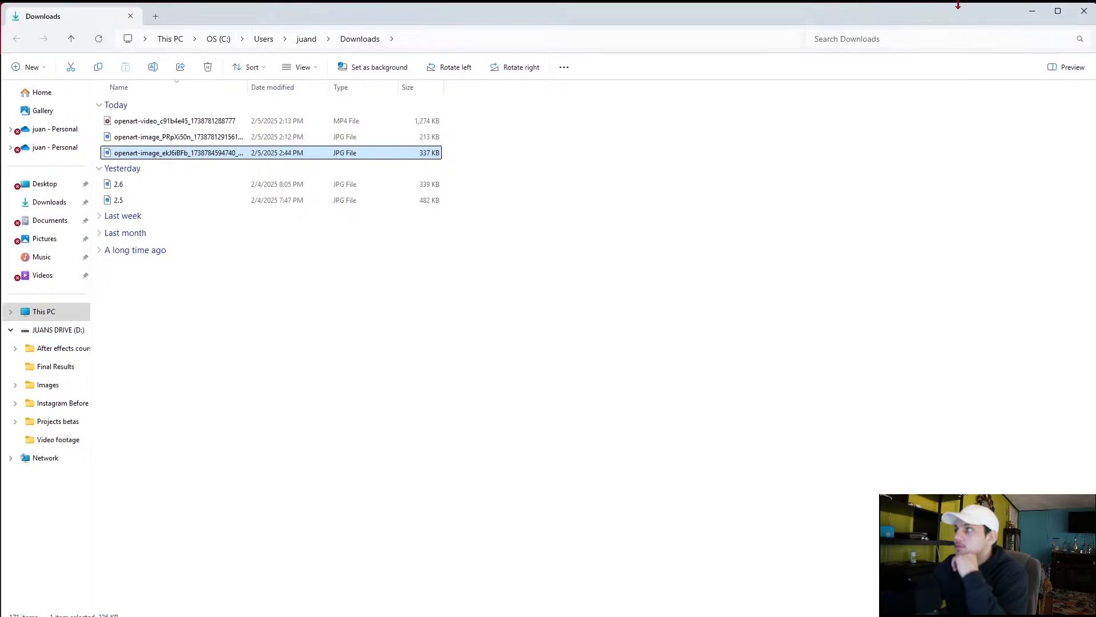
drag(957, 2, 957, 96)
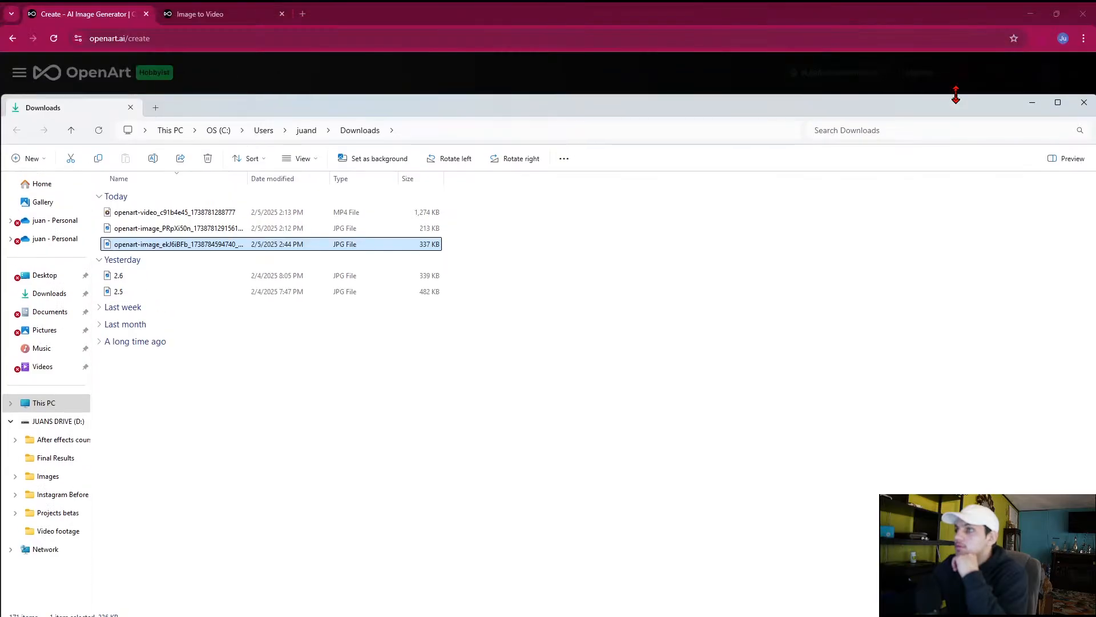
click(1, 97)
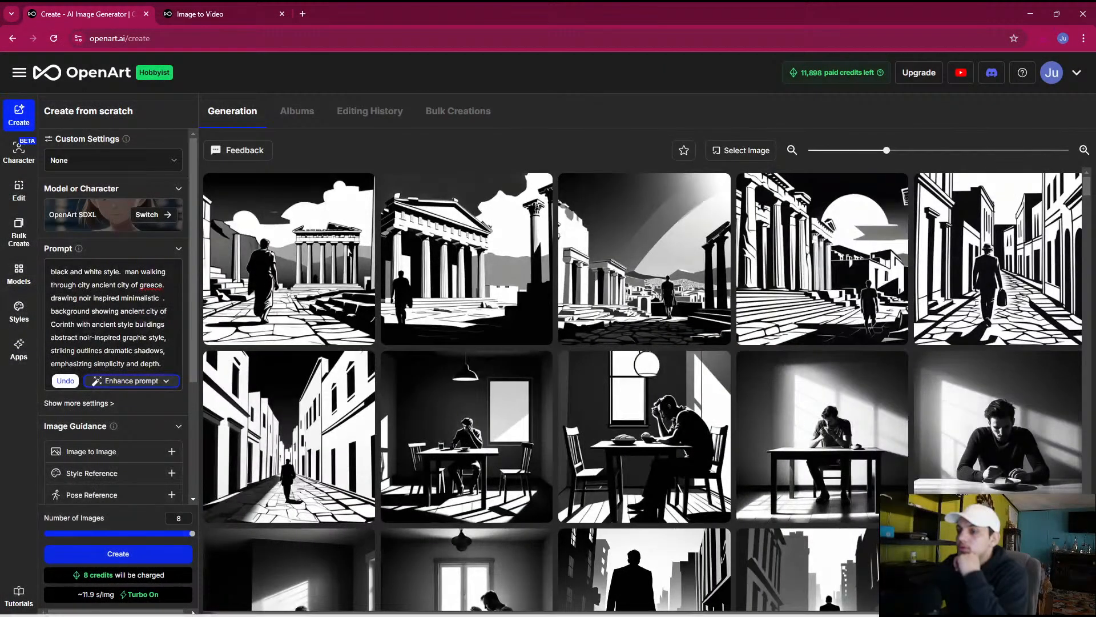
mouse_move(549, 604)
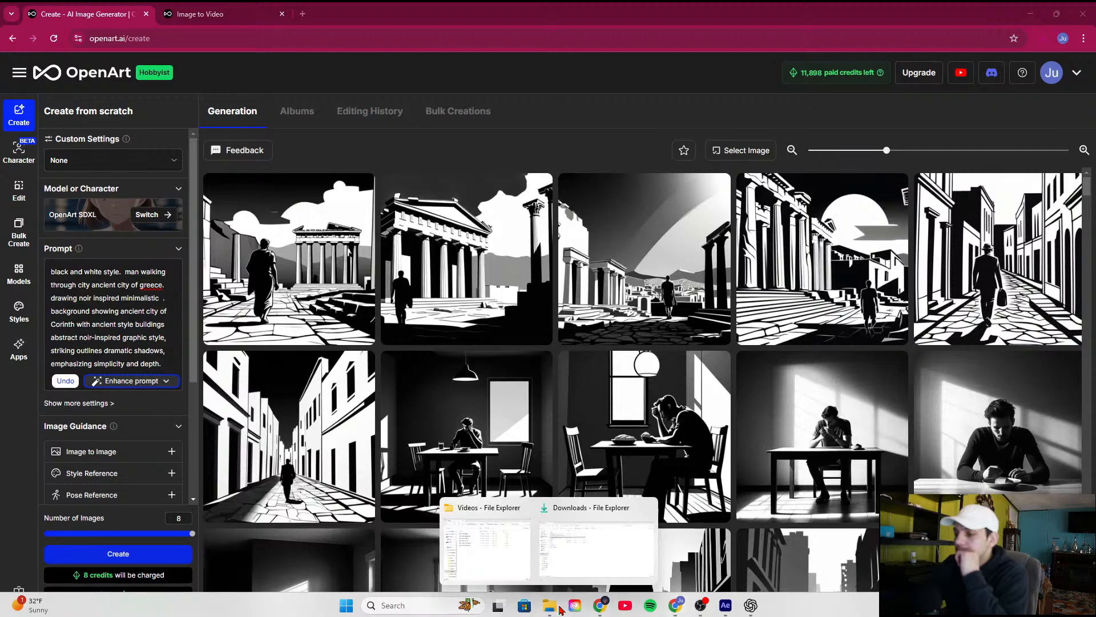
click(593, 565)
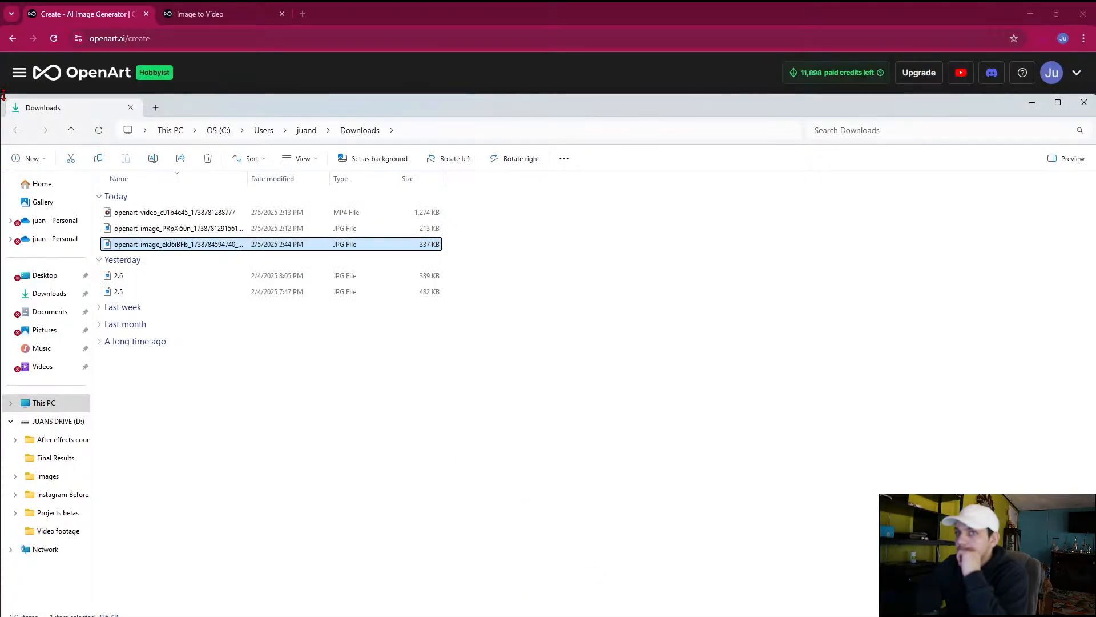
drag(4, 94, 341, 121)
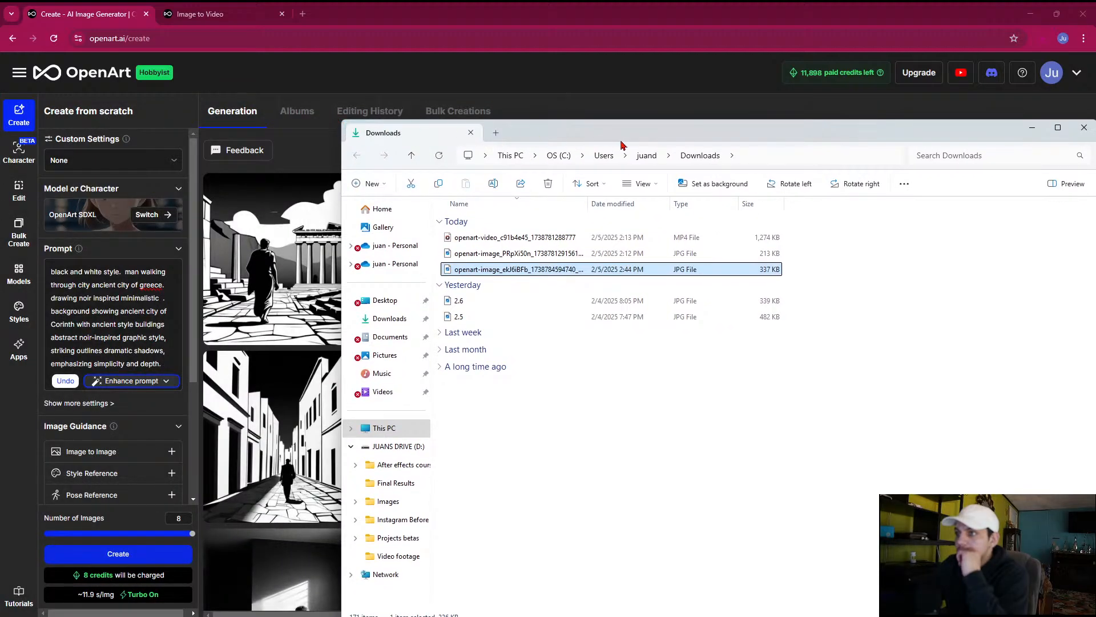
drag(621, 143, 536, 97)
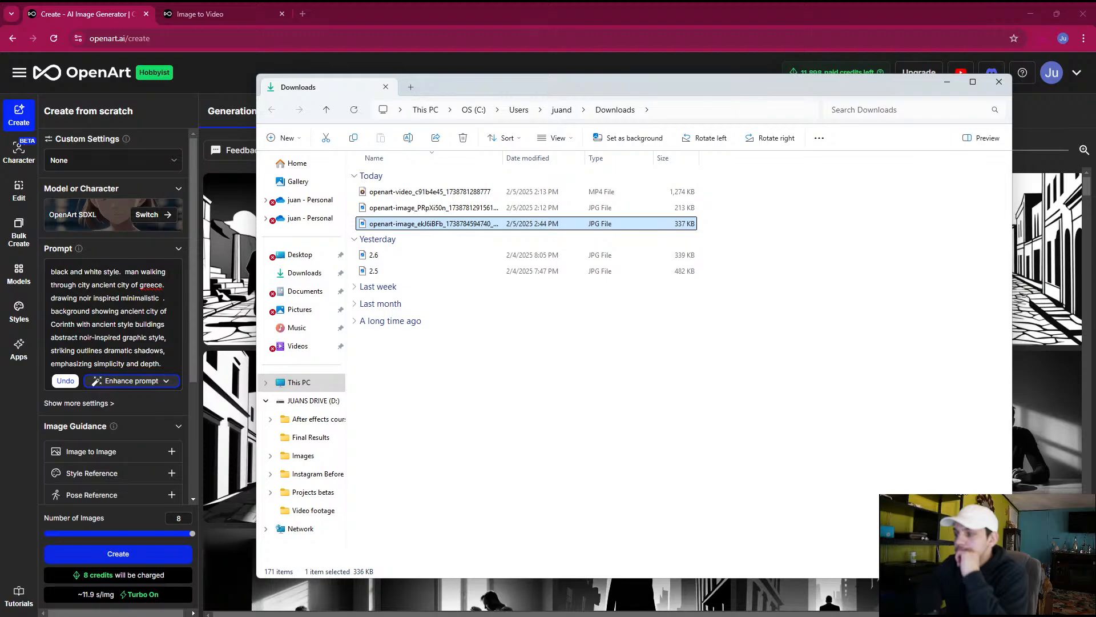
click(1004, 572)
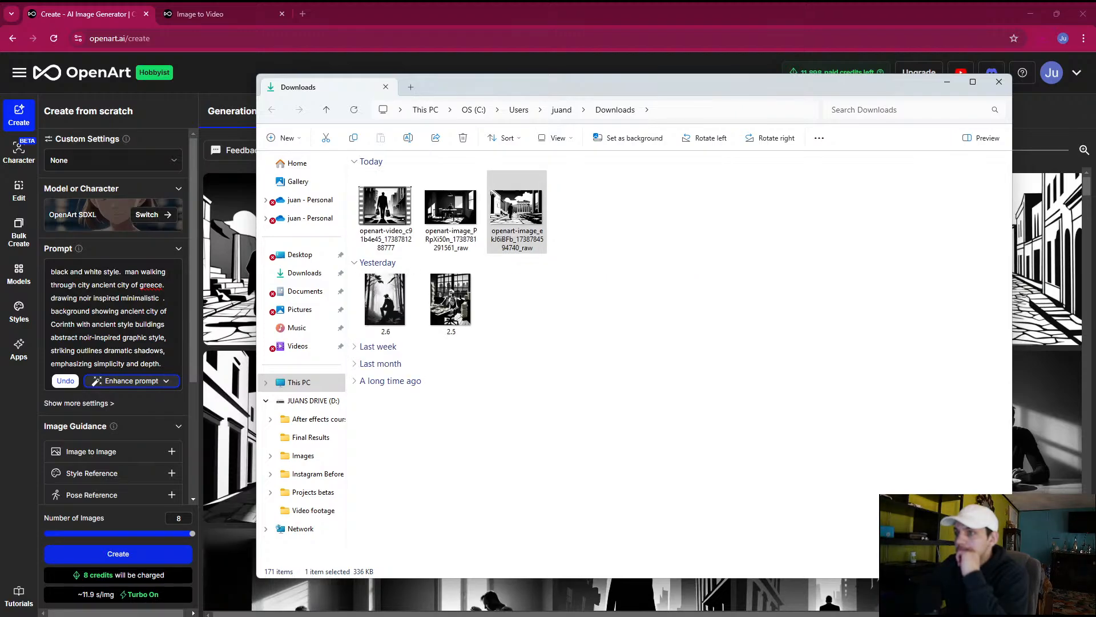
click(992, 571)
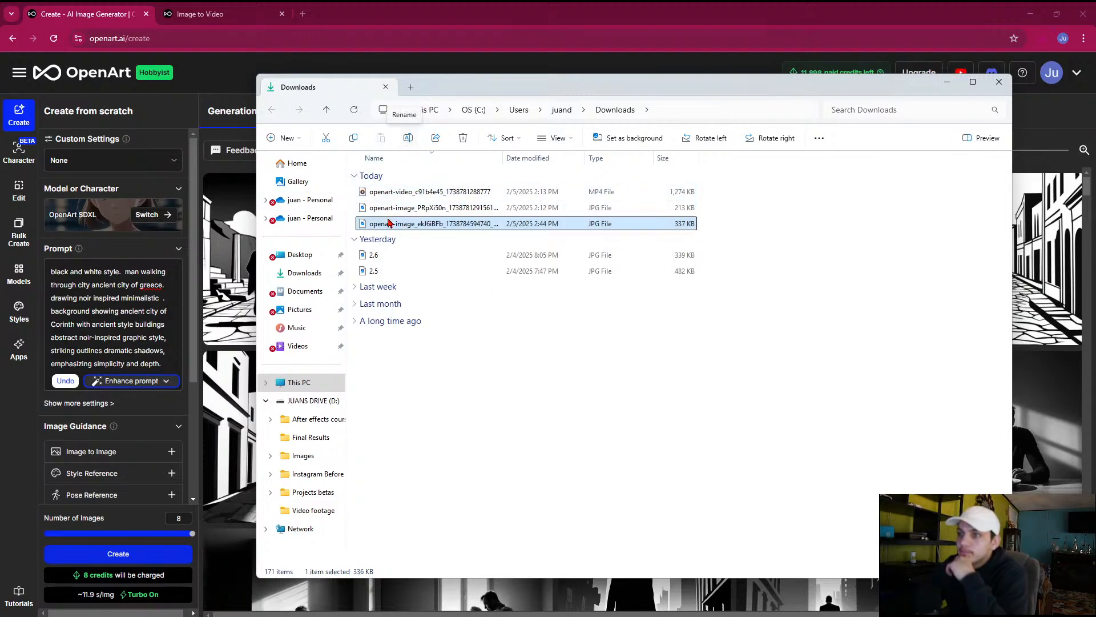
Copy the downloaded robed man image into the Images folder of The human purpose and return to the OpenArt gallery
drag(381, 224, 320, 509)
click(321, 508)
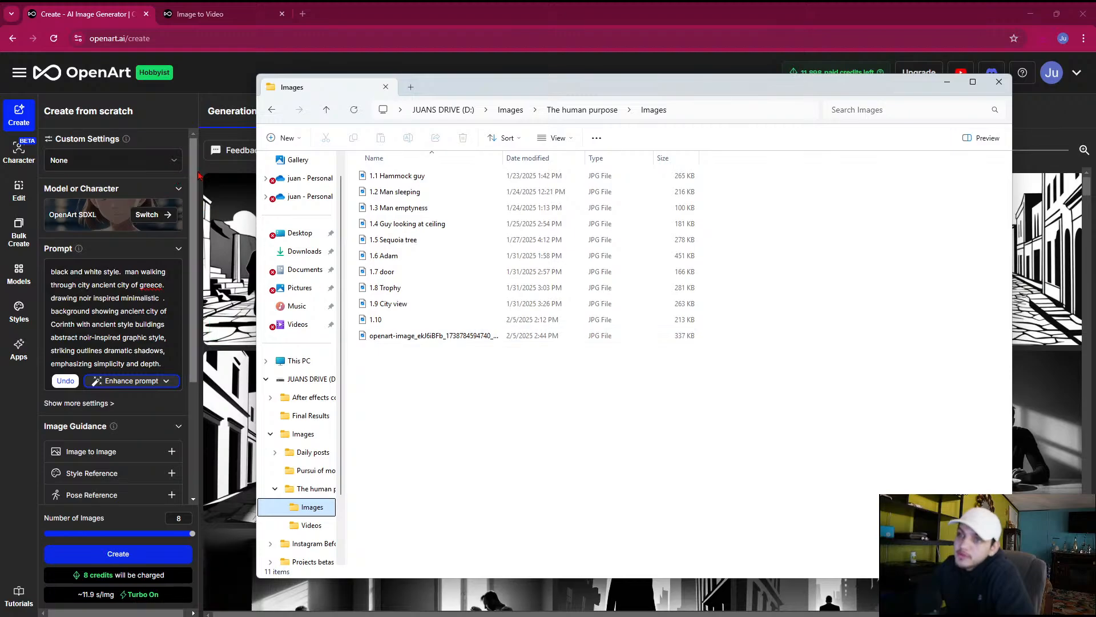
click(196, 192)
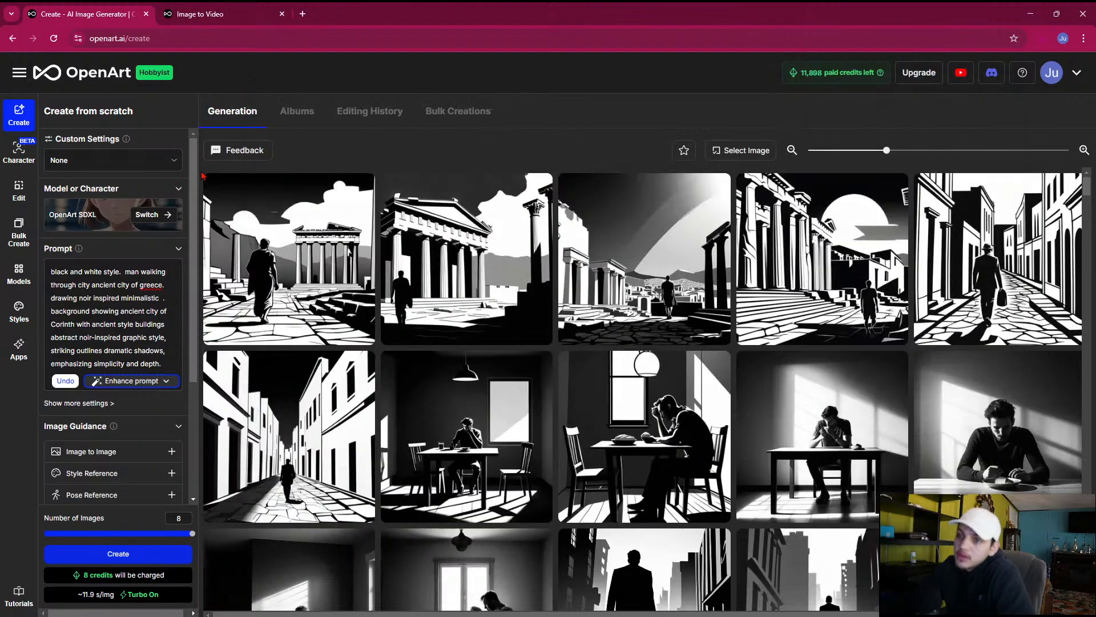
Open the robed man image in the enlarged preview and download its original version
click(311, 311)
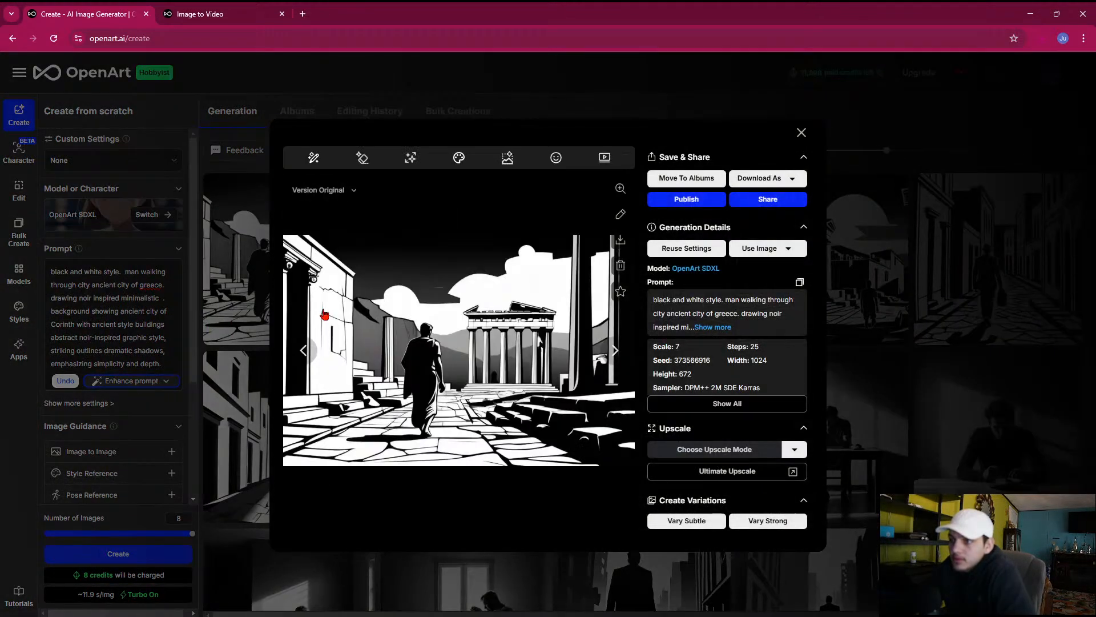
click(615, 350)
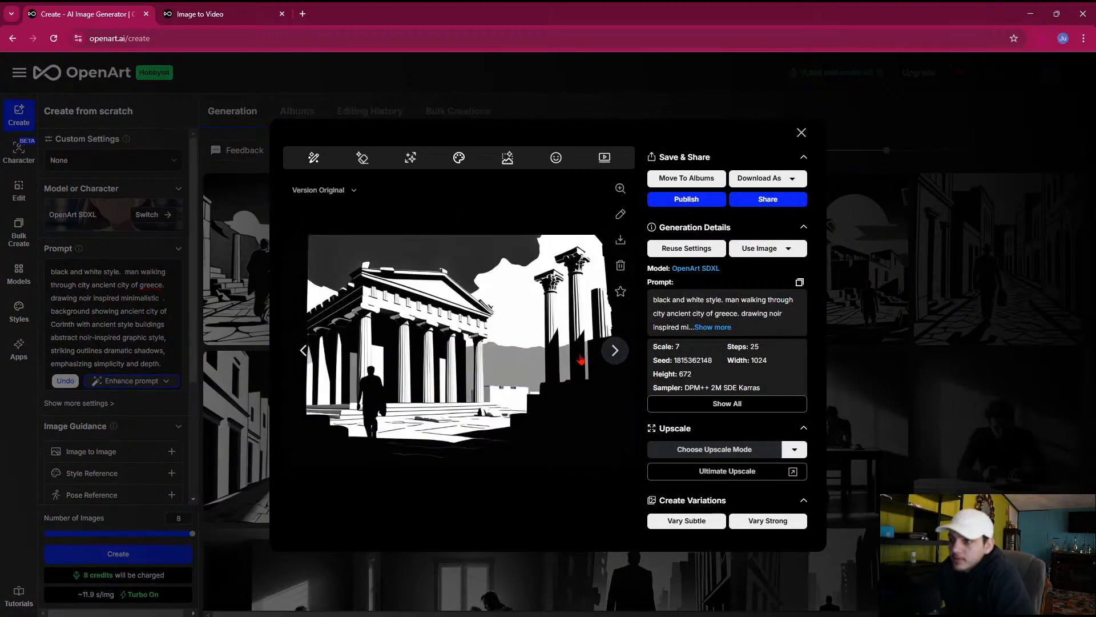
click(303, 350)
click(620, 241)
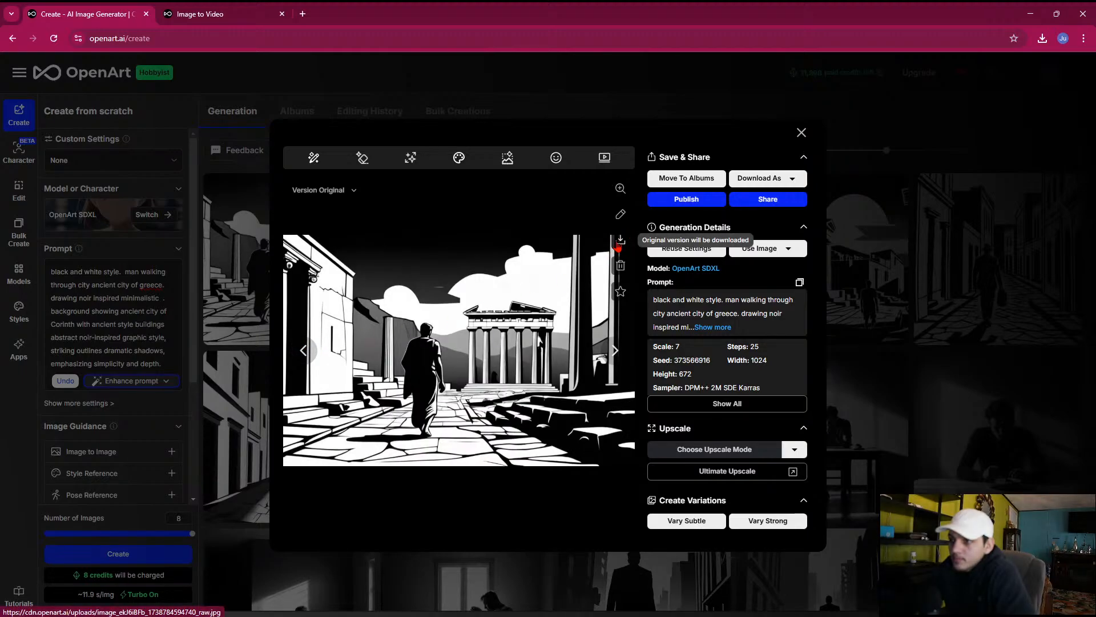
Compare the temple and street images in the enlarged preview, as far as the hatted man, and go back to the robed man
click(616, 354)
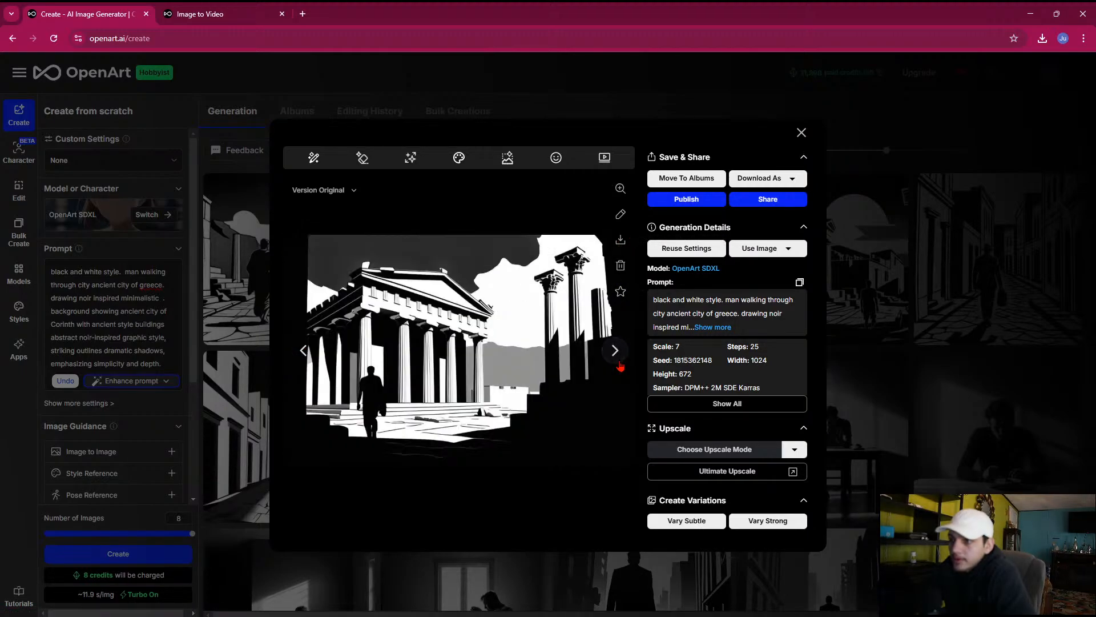
click(618, 360)
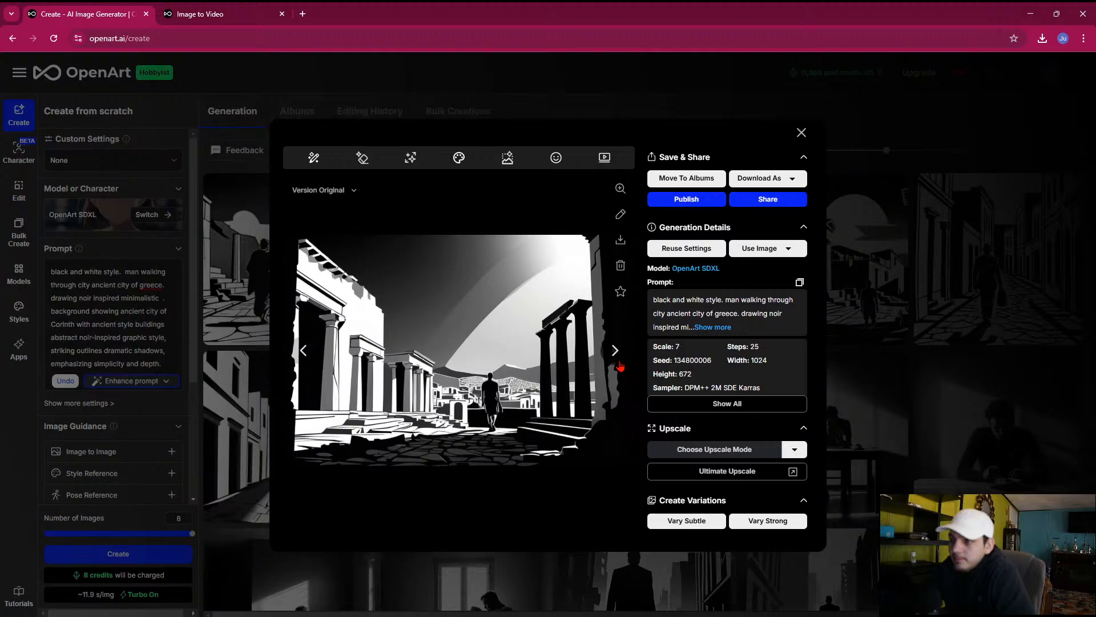
click(619, 361)
click(618, 358)
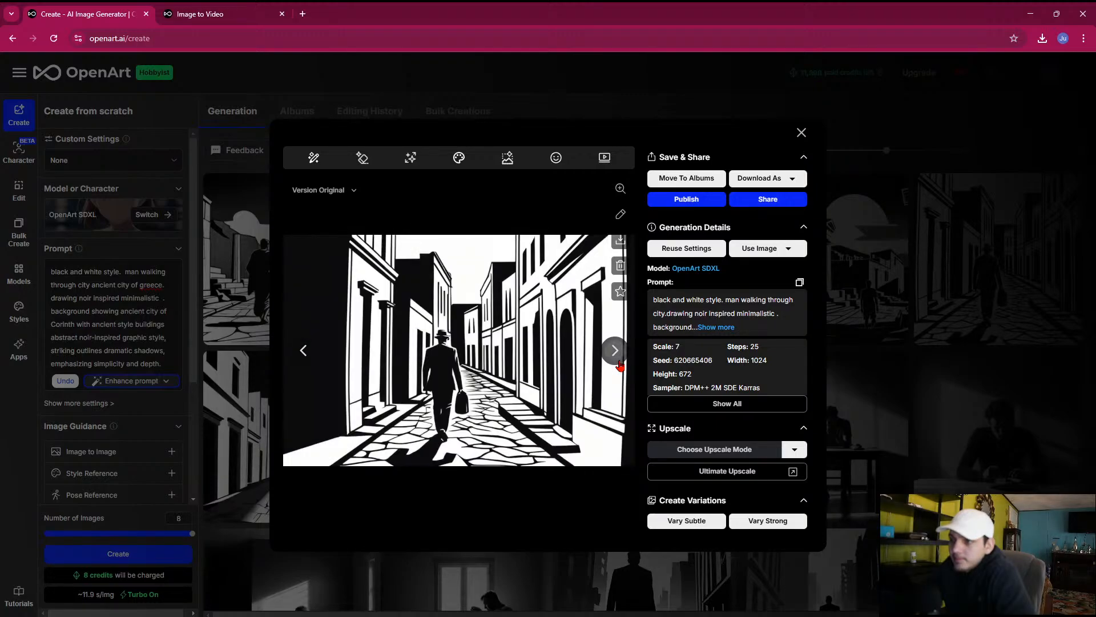
click(616, 357)
click(311, 357)
click(311, 357)
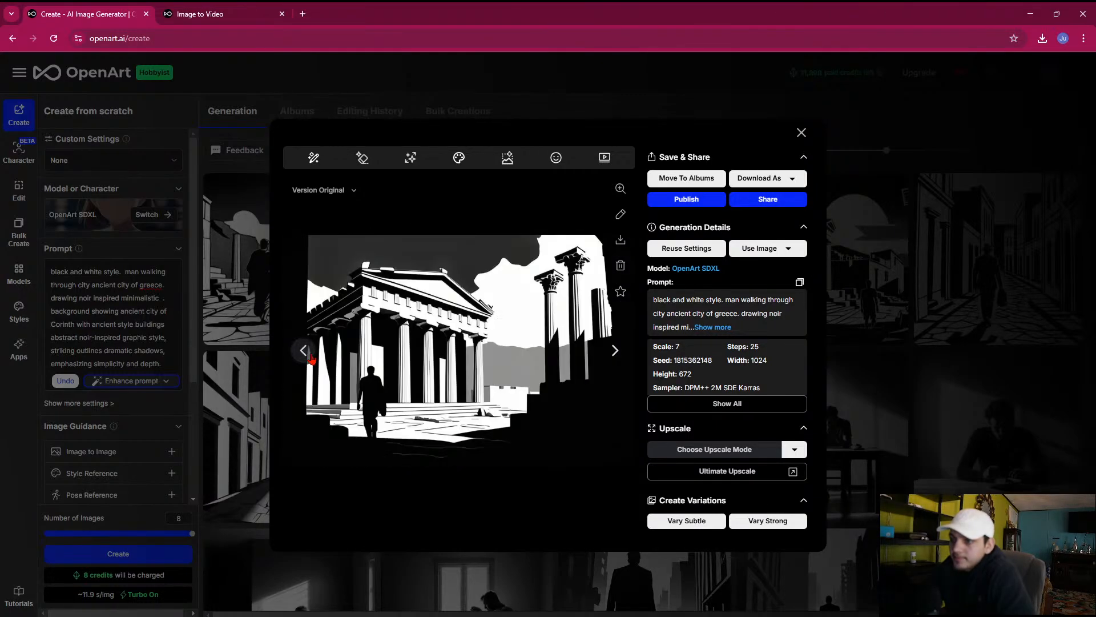
click(311, 357)
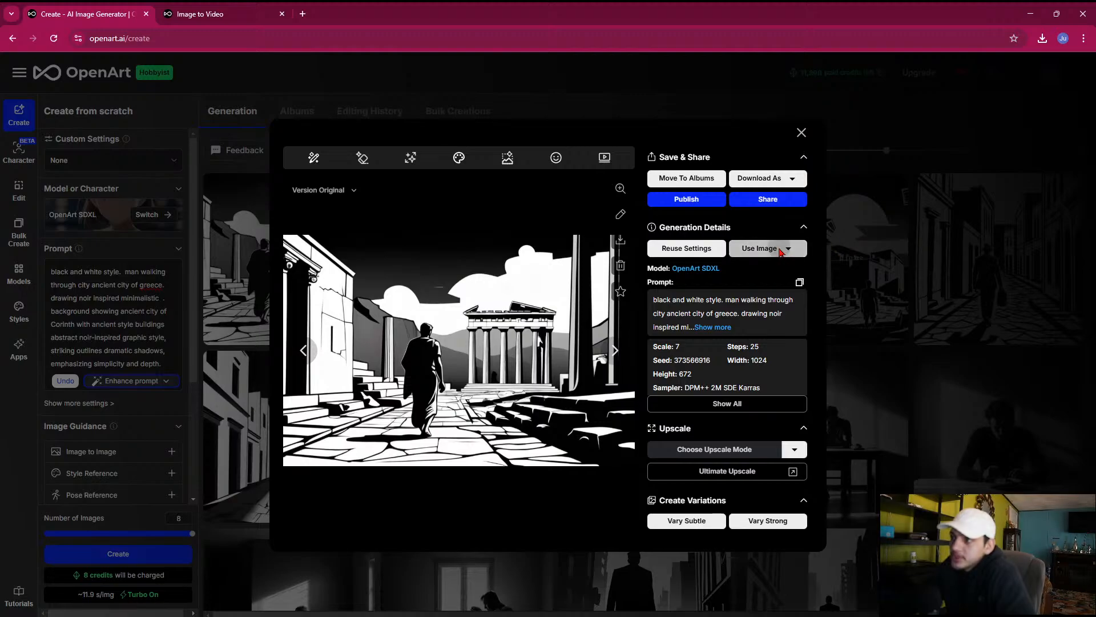
Send the robed man image to Image To Video and begin its description with "man walking away from"
click(766, 249)
click(849, 255)
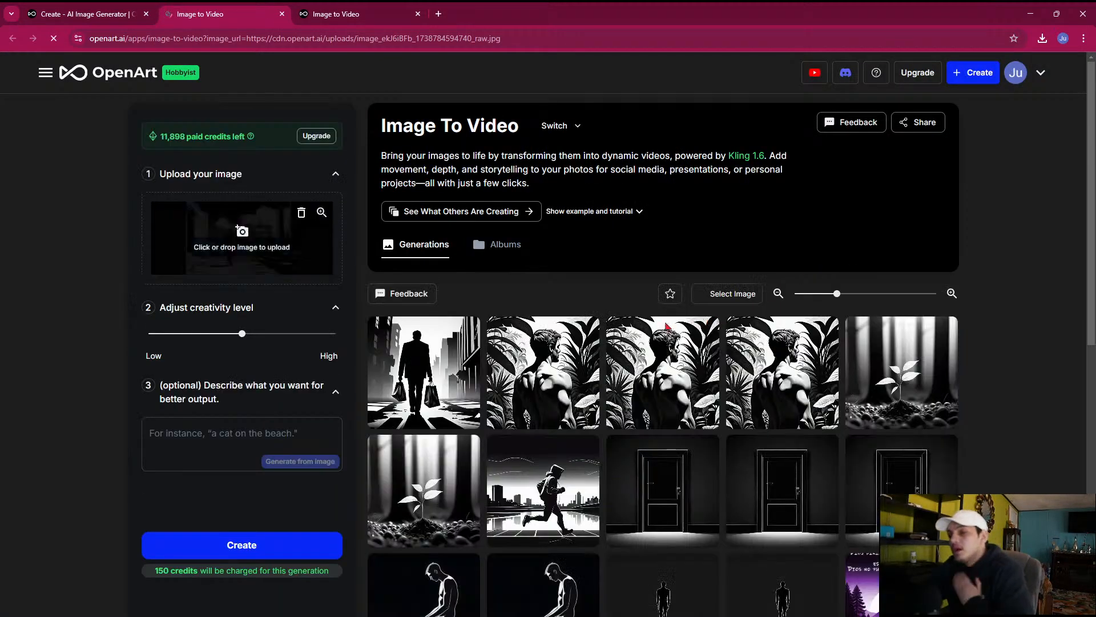
click(224, 443)
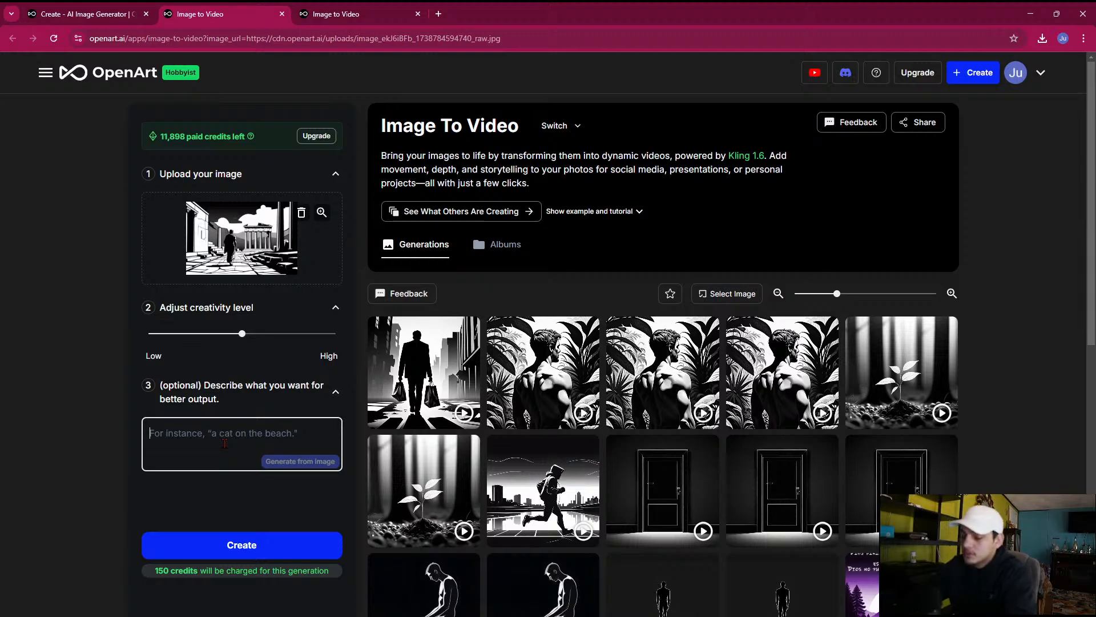
text(man walkin)
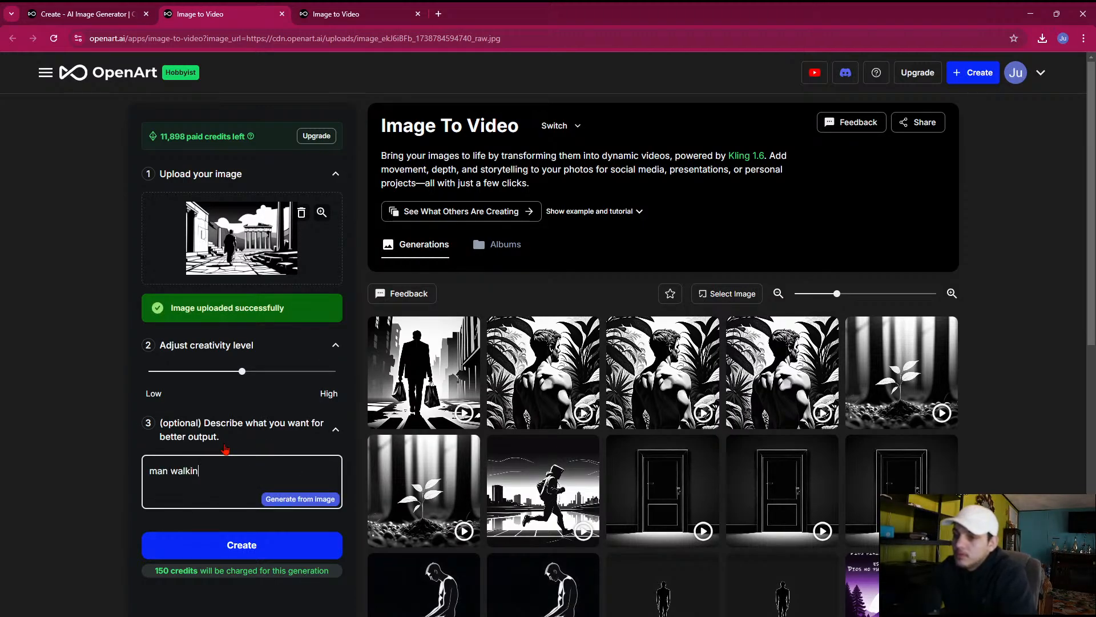
text(g away from)
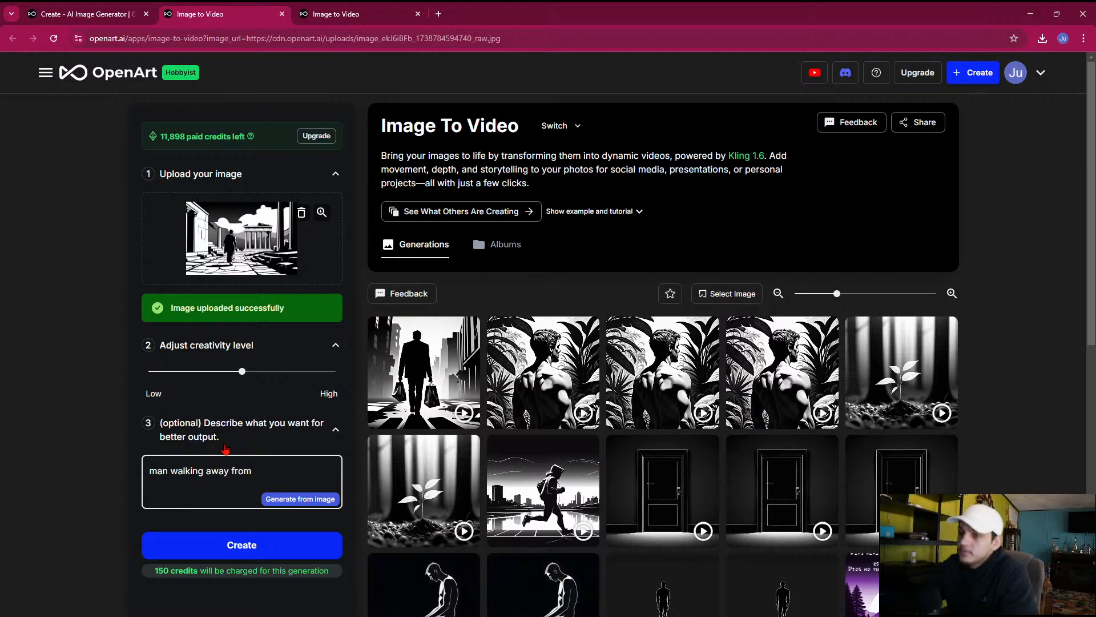
Check the shopping-bag video's prompt, complete the description as "man walking away from camara.", and create the video with creativity slightly above the middle
click(424, 371)
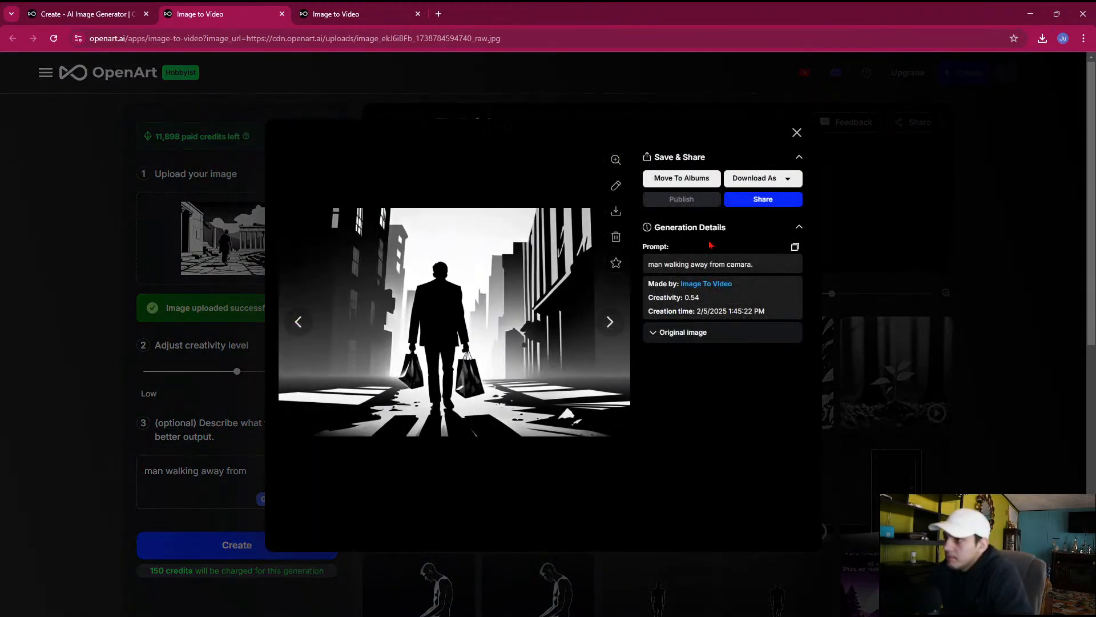
click(796, 133)
click(278, 464)
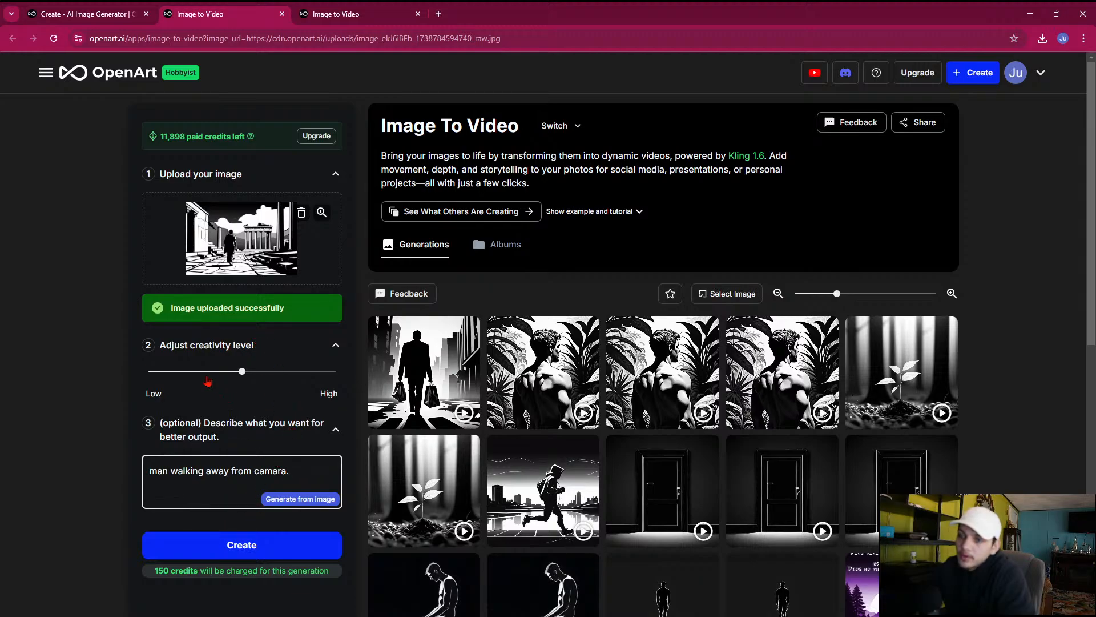
drag(207, 371, 263, 374)
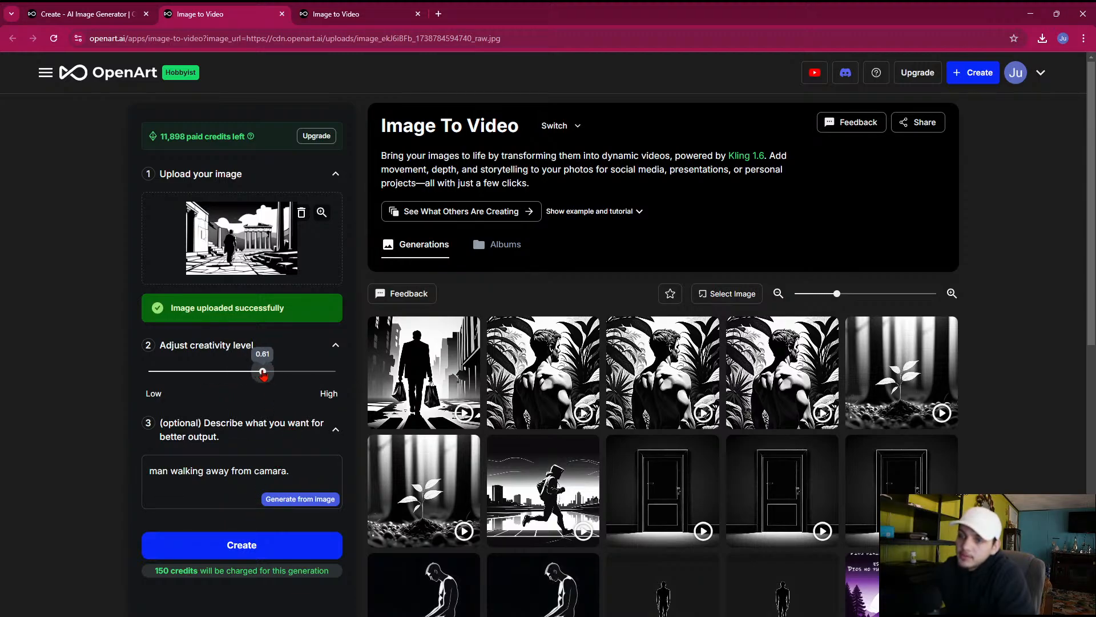
click(237, 542)
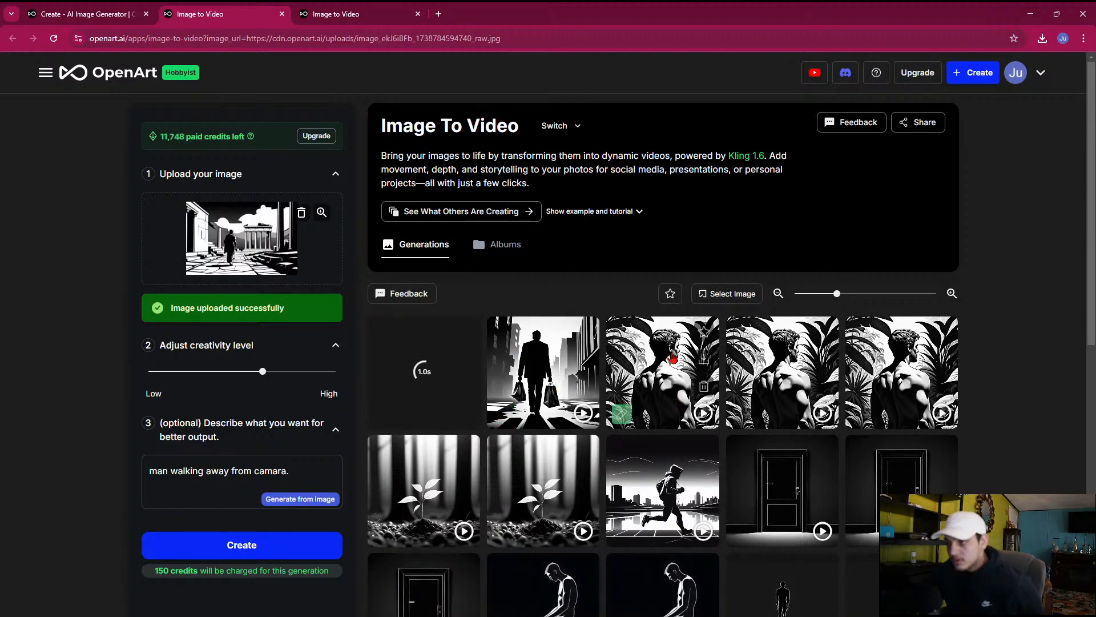
Review the earlier generated videos of the man in the jungle and the three door openings, including their prompts
click(645, 357)
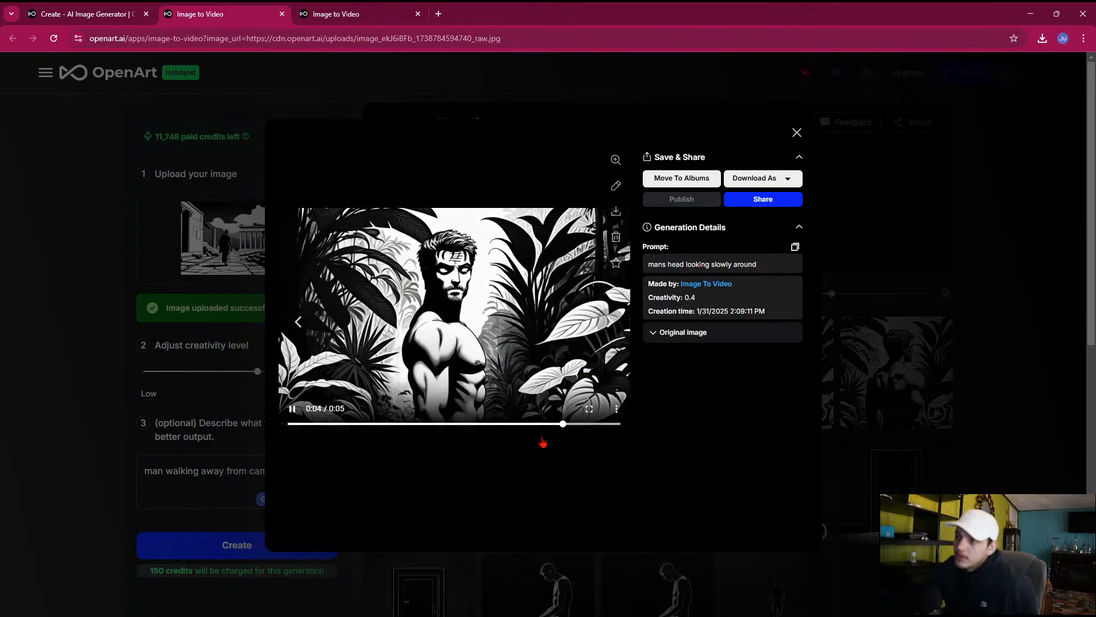
click(797, 133)
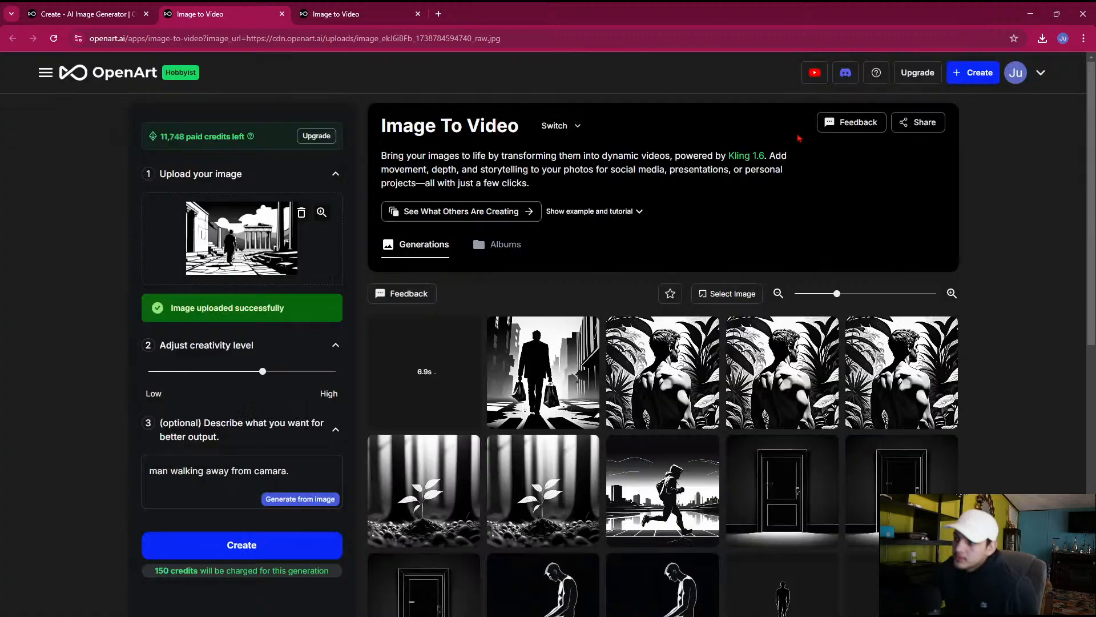
scroll(434, 342, down, 4)
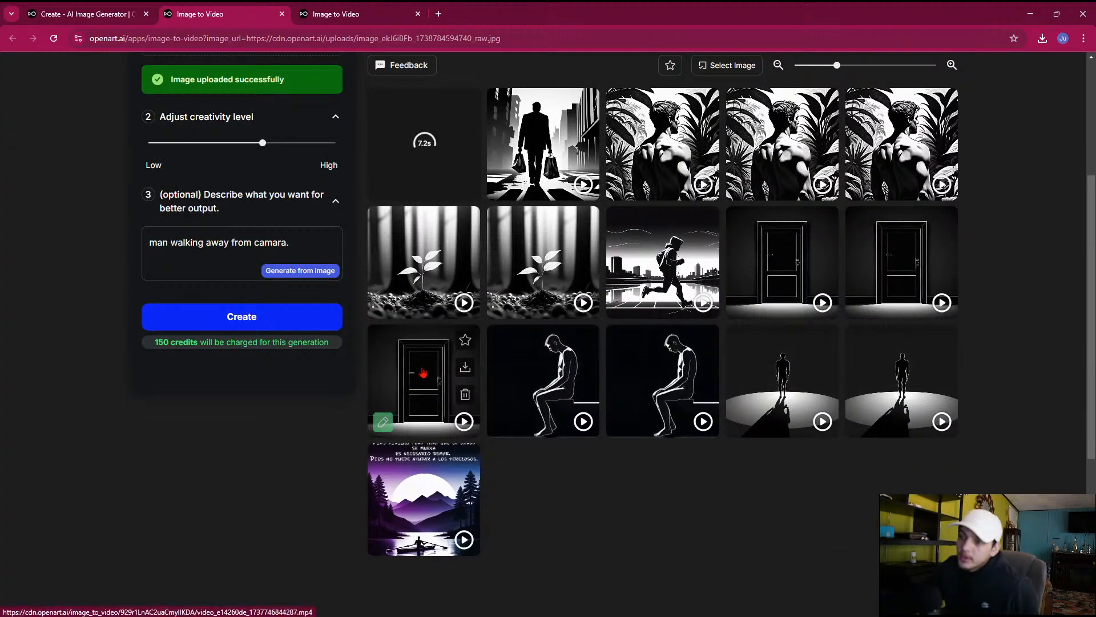
click(422, 372)
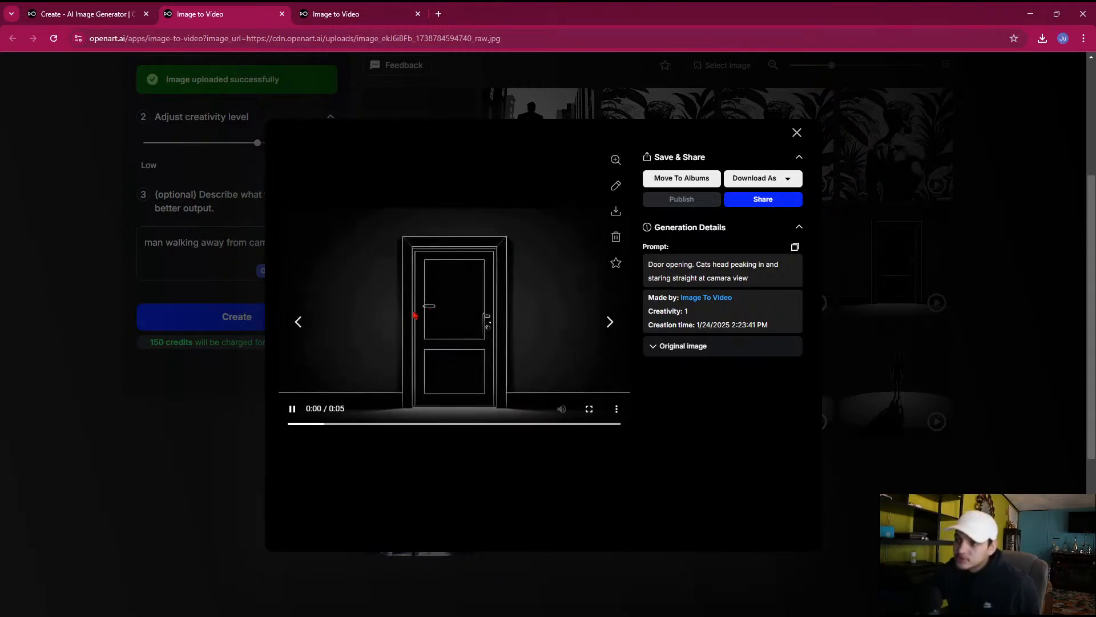
click(295, 321)
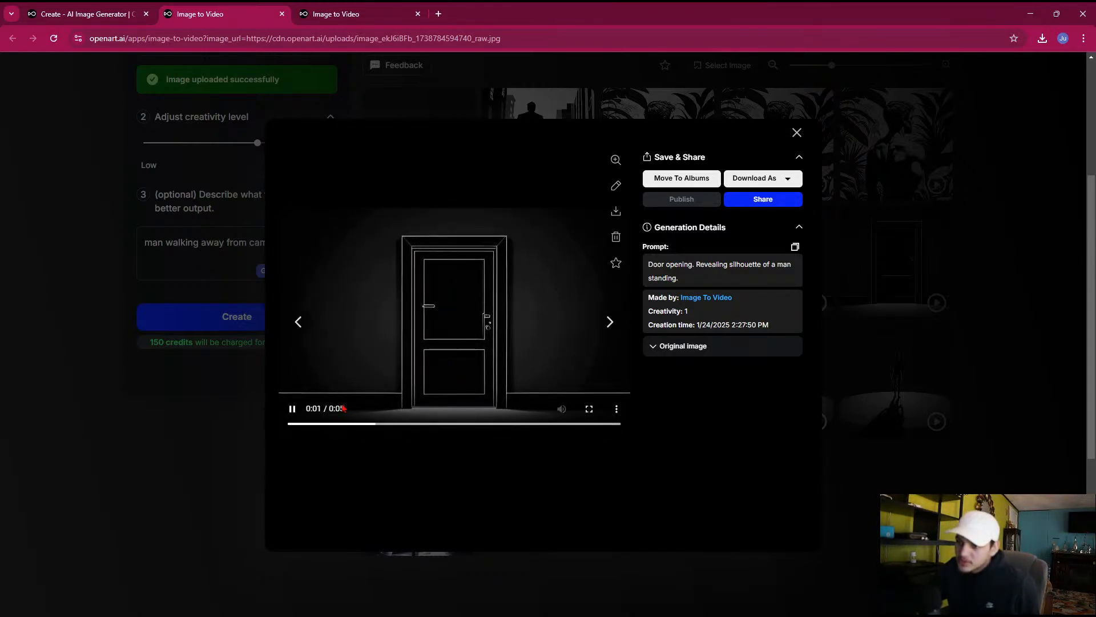
click(292, 408)
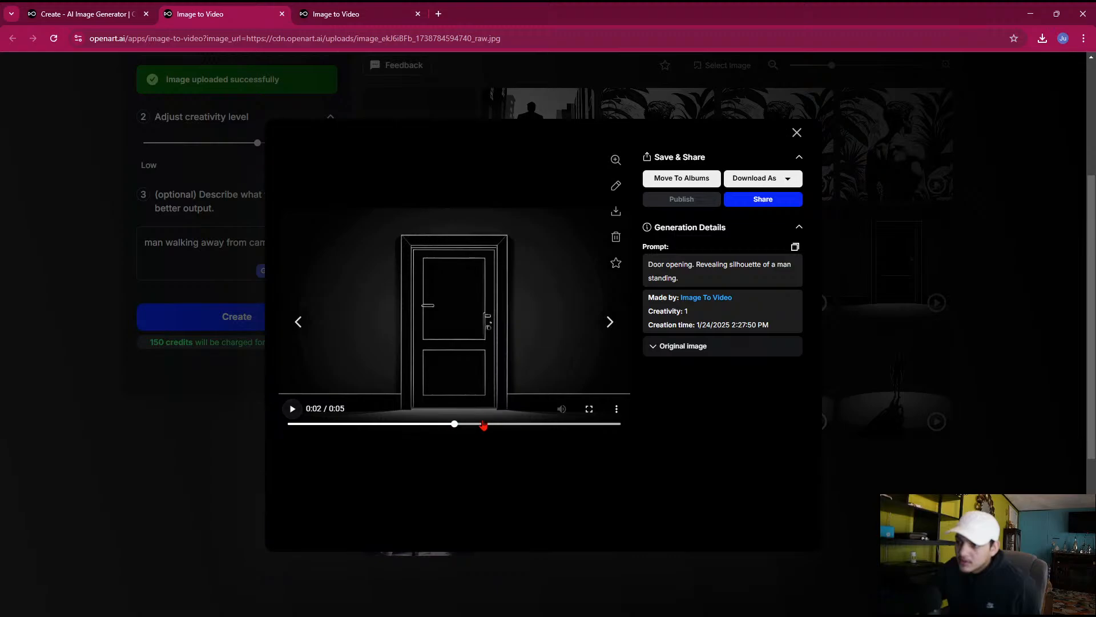
drag(482, 423, 593, 424)
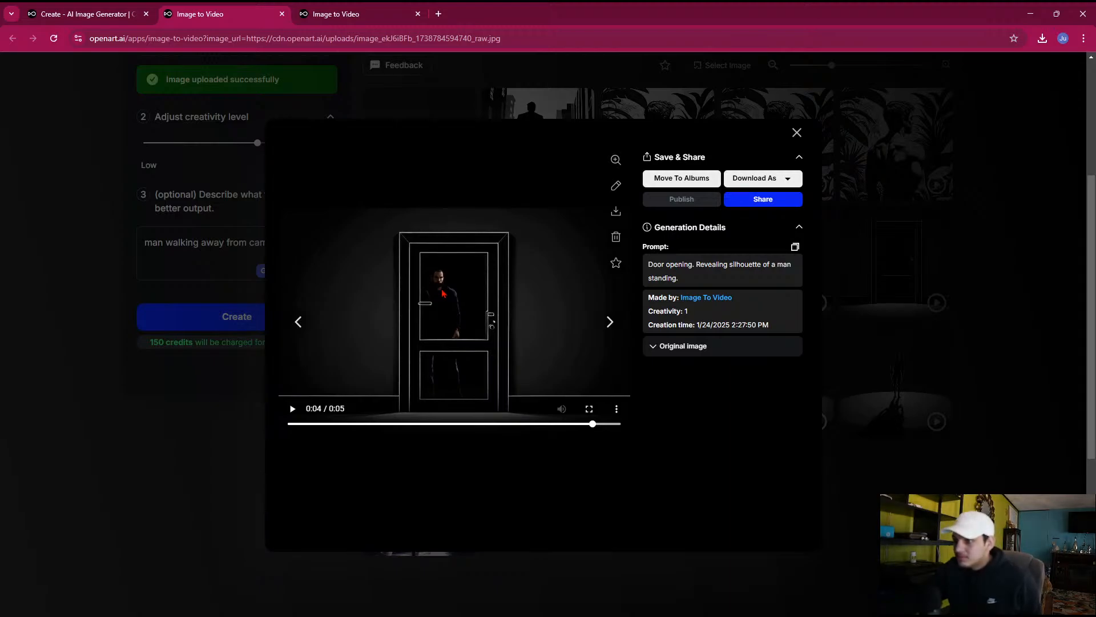
click(303, 327)
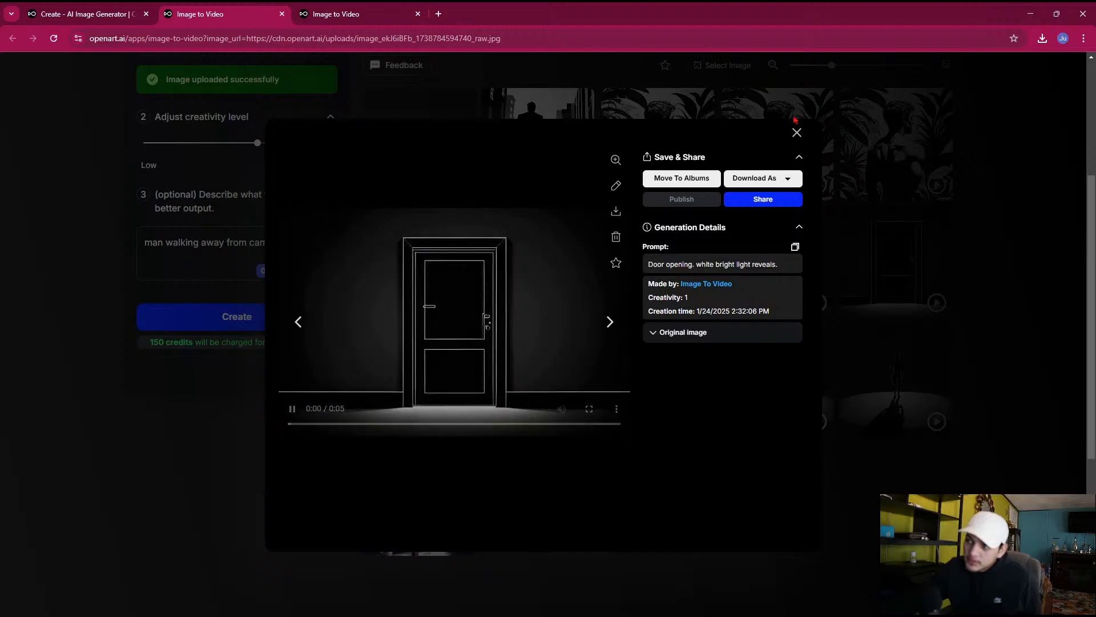
click(798, 134)
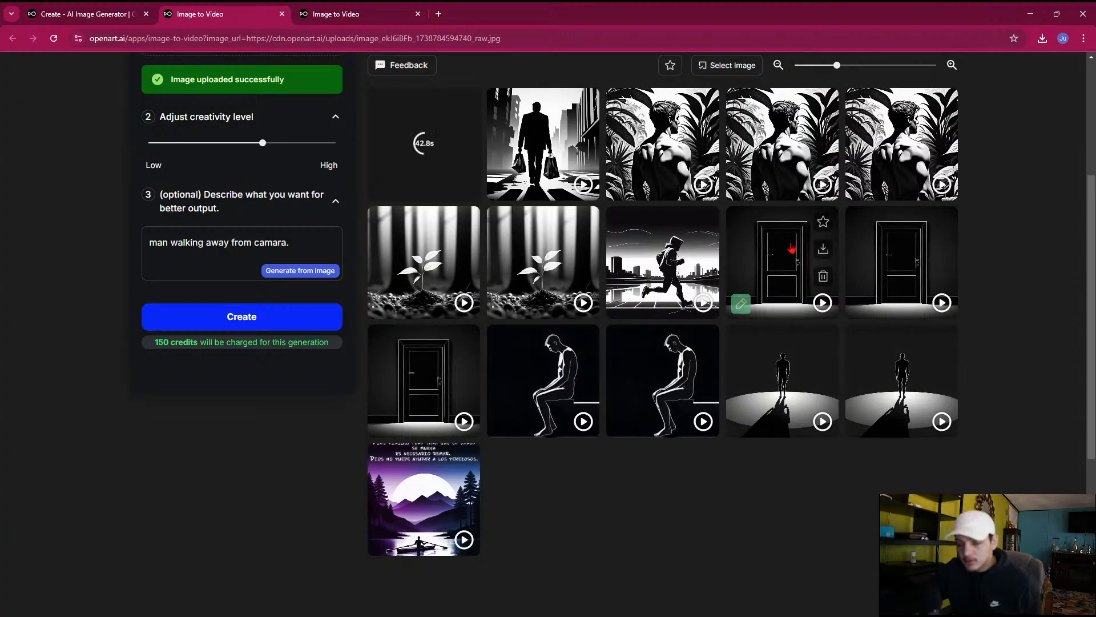
Play the earlier videos of the sprouting plant and the running man, and return to the start of the Image To Video page
click(573, 293)
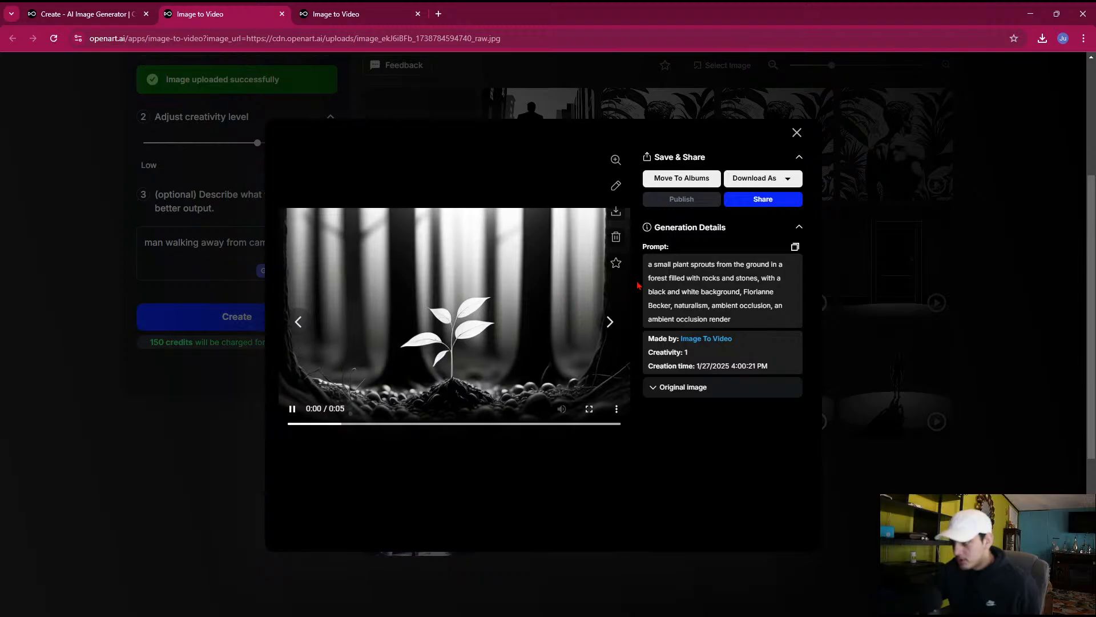
mouse_move(479, 402)
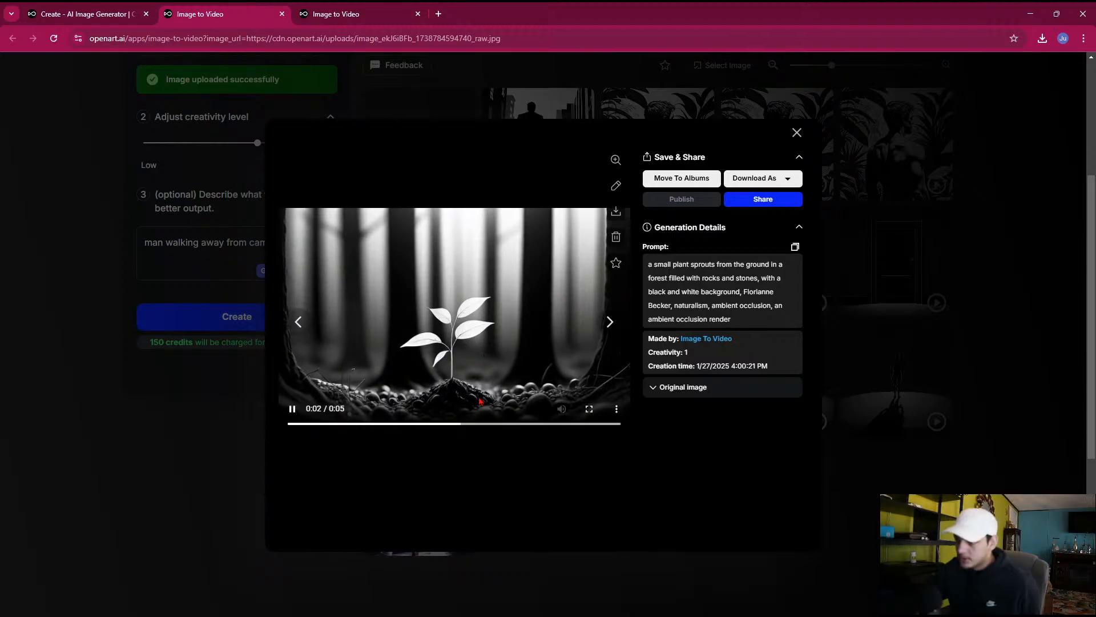
click(797, 132)
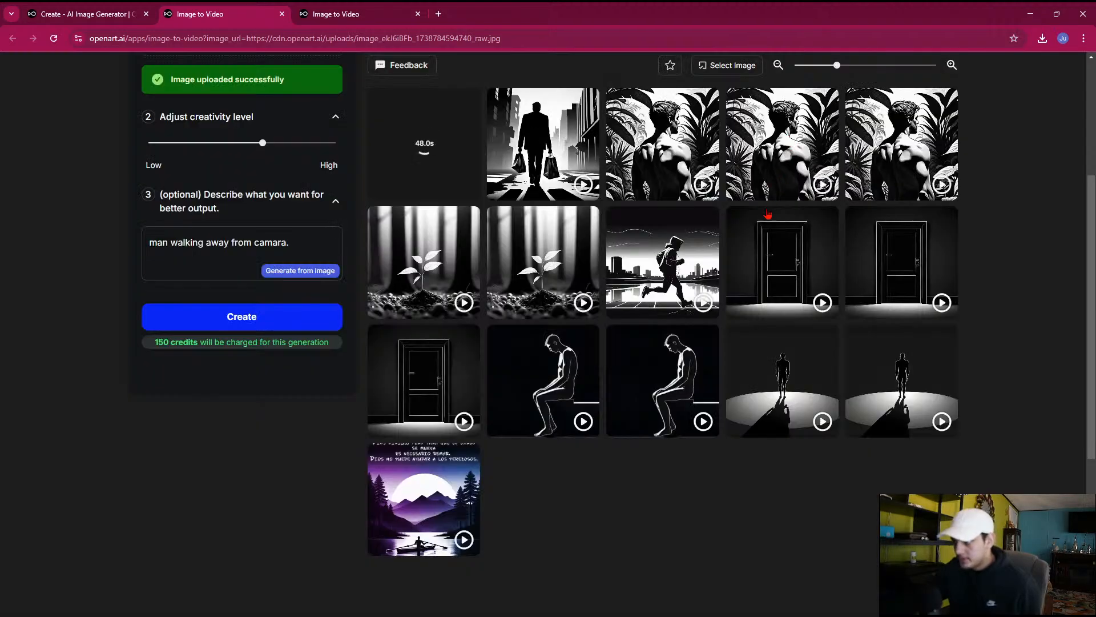
click(685, 258)
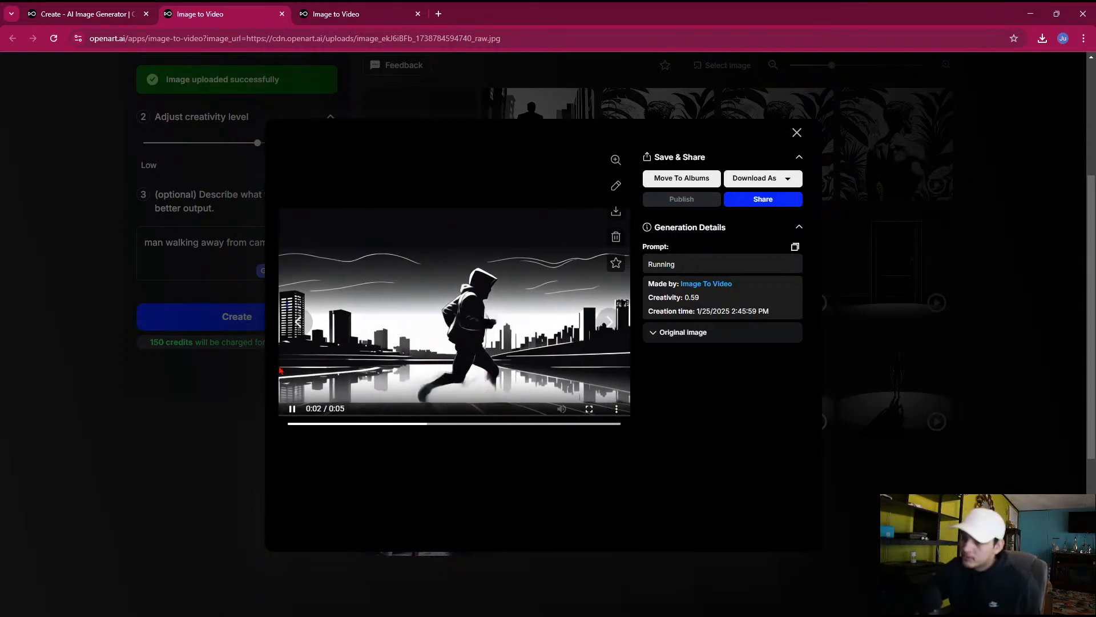
click(797, 132)
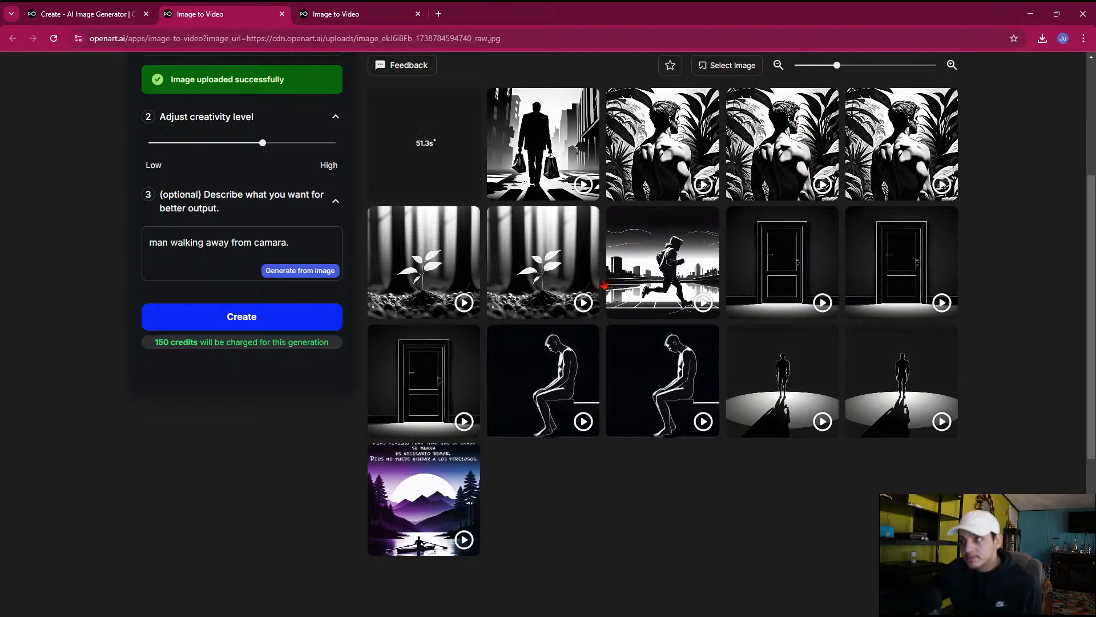
scroll(397, 314, up, 1)
scroll(397, 315, up, 3)
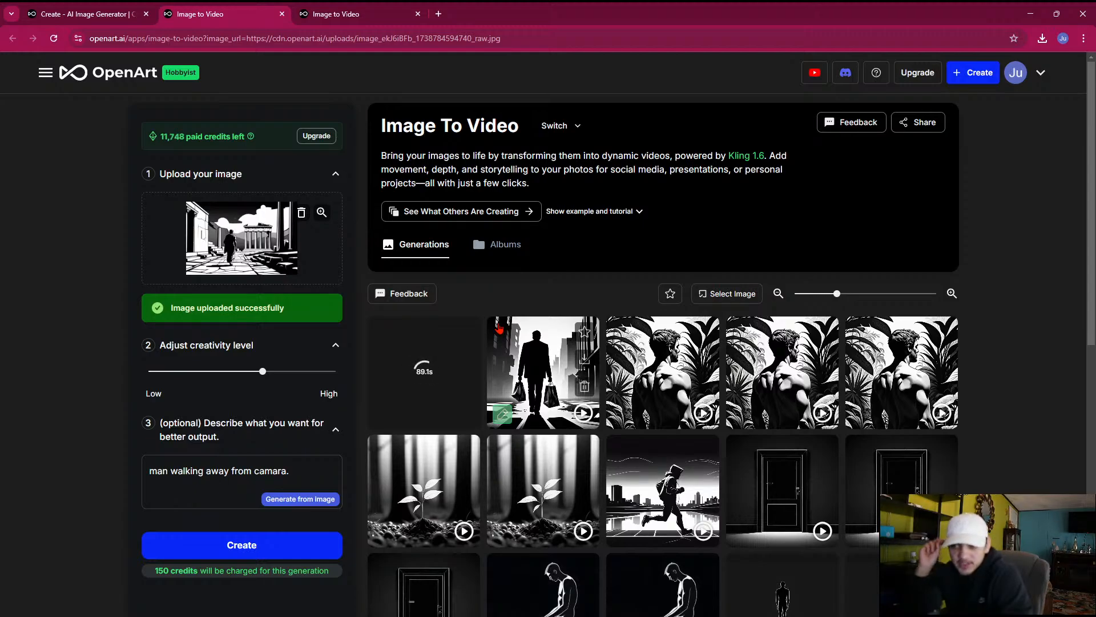
Check the pending robed man video in the Create gallery and on the Image To Video page, ending on the Create gallery
click(126, 8)
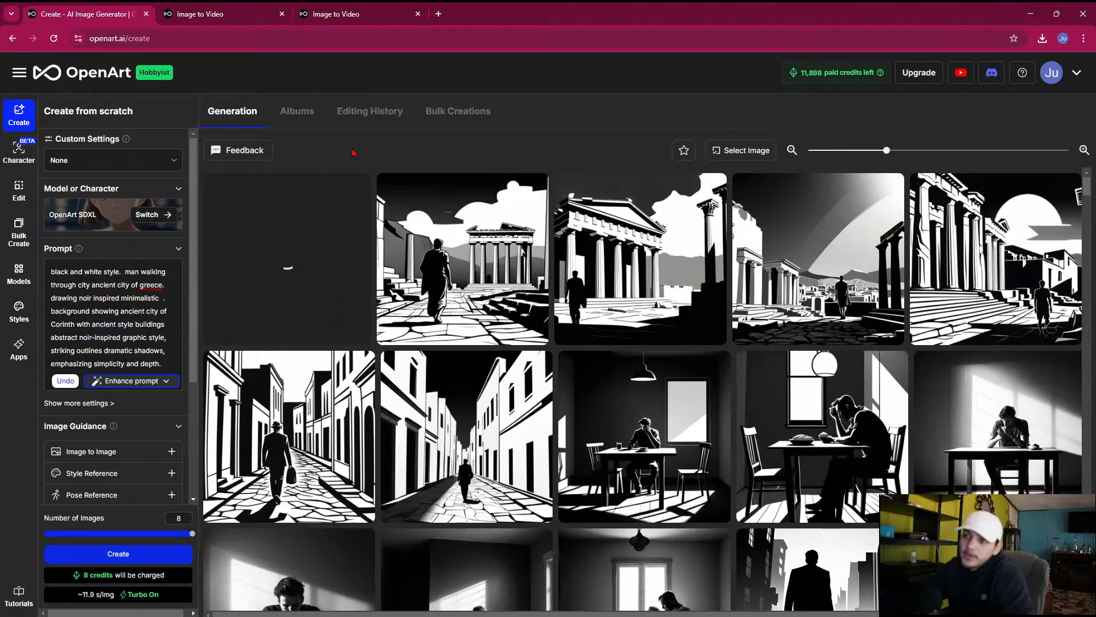
click(160, 8)
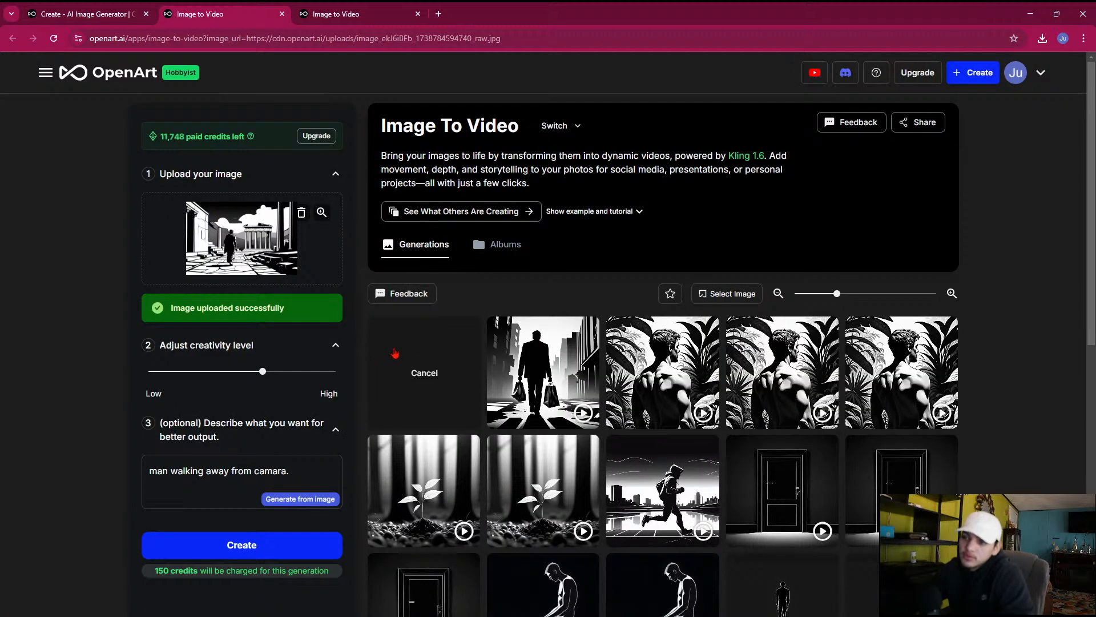
click(92, 12)
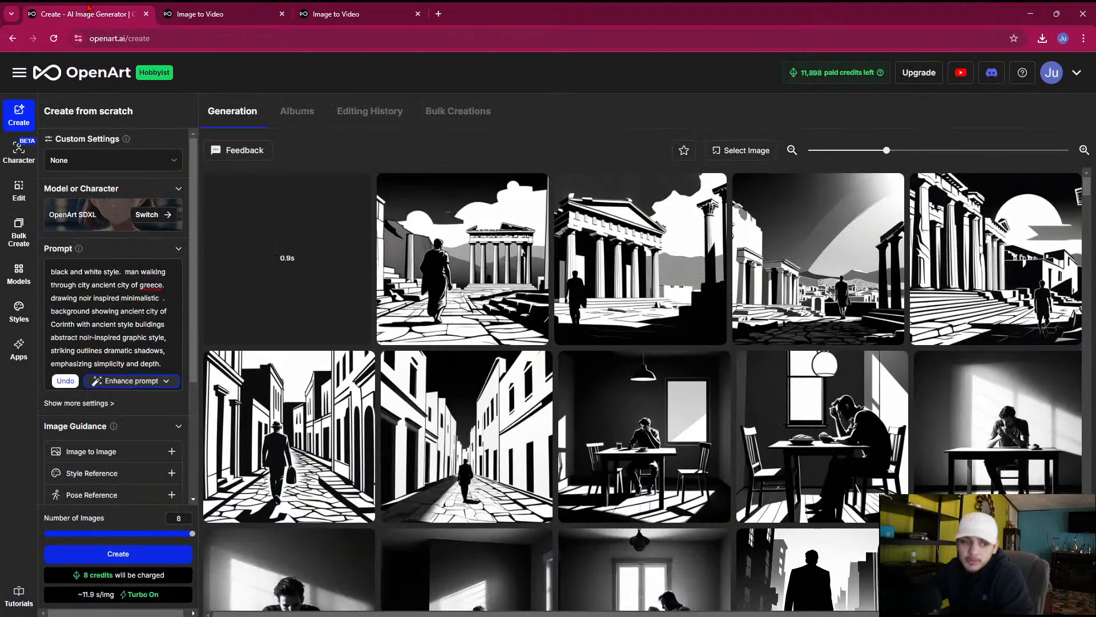
mouse_move(858, 615)
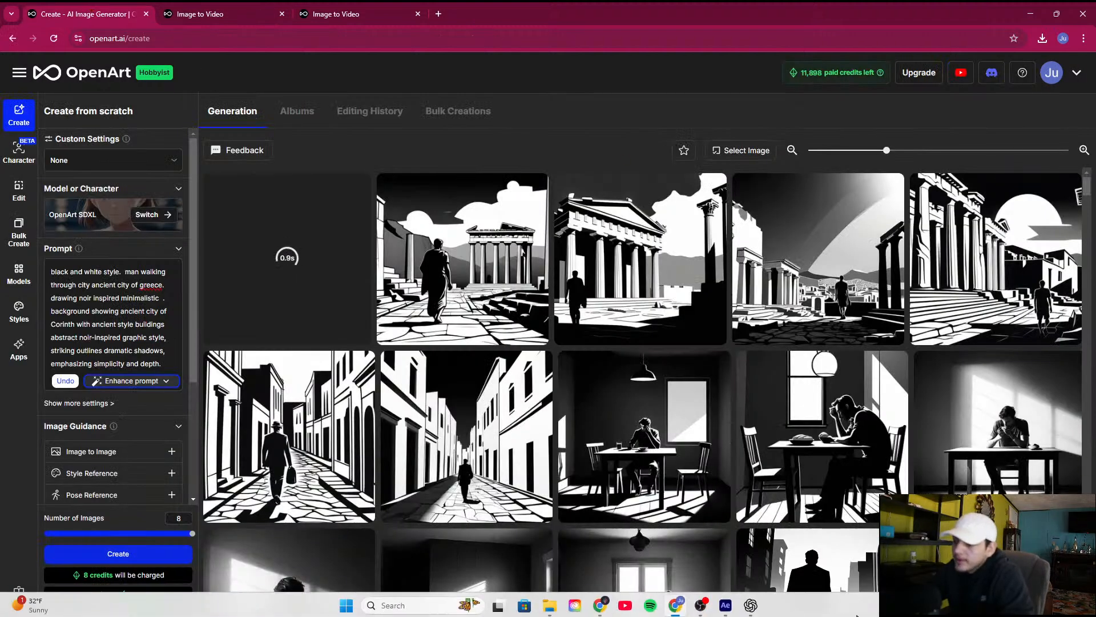
Switch to After Effects and pre-compose the five layers above 2.3 paragraph 2 into a new composition named "2.4 paragraph 2"
click(728, 606)
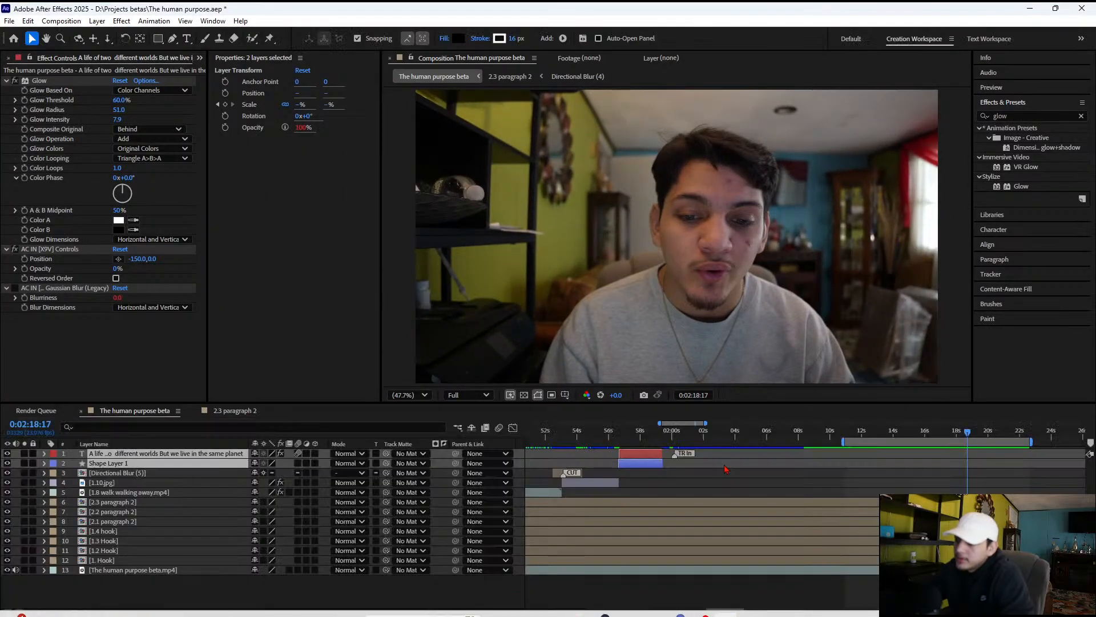
click(77, 591)
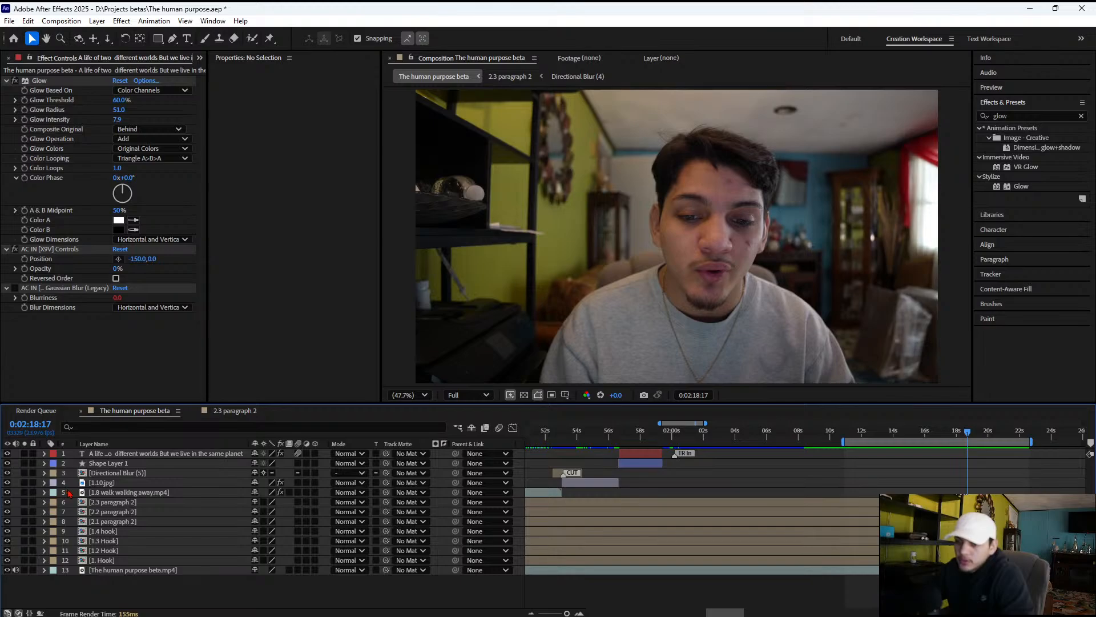
drag(66, 494, 75, 454)
right_click(120, 456)
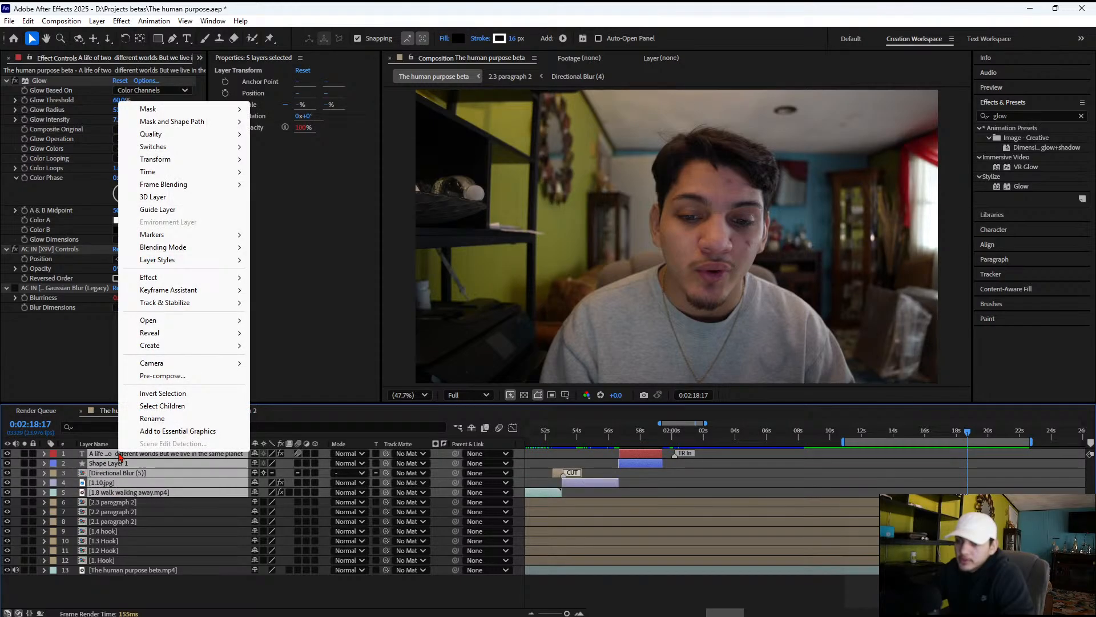
click(163, 376)
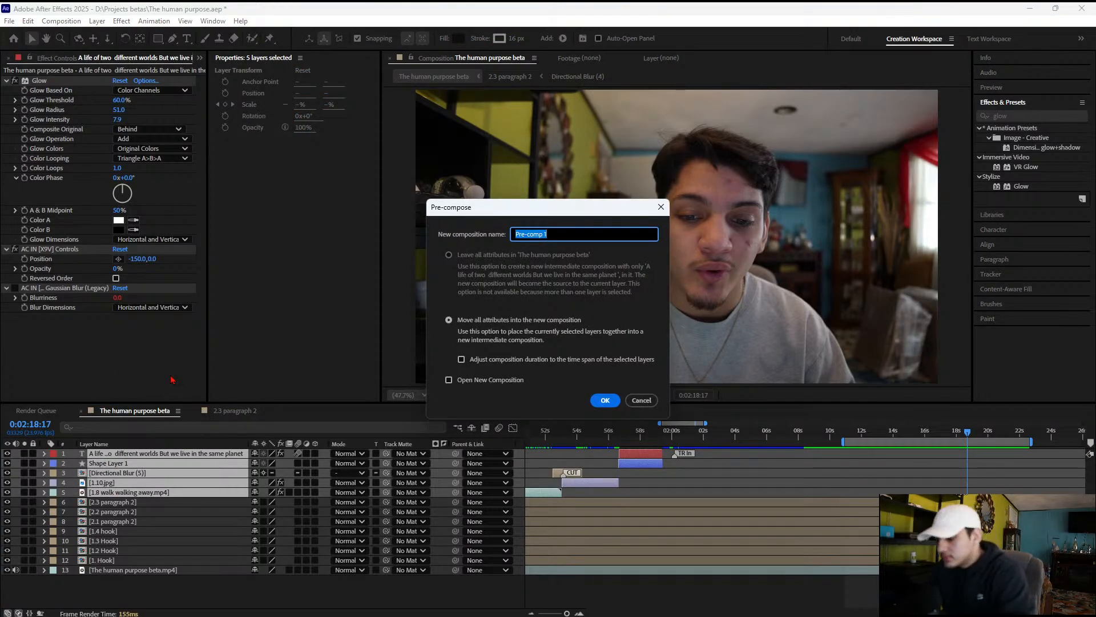
text(2.4)
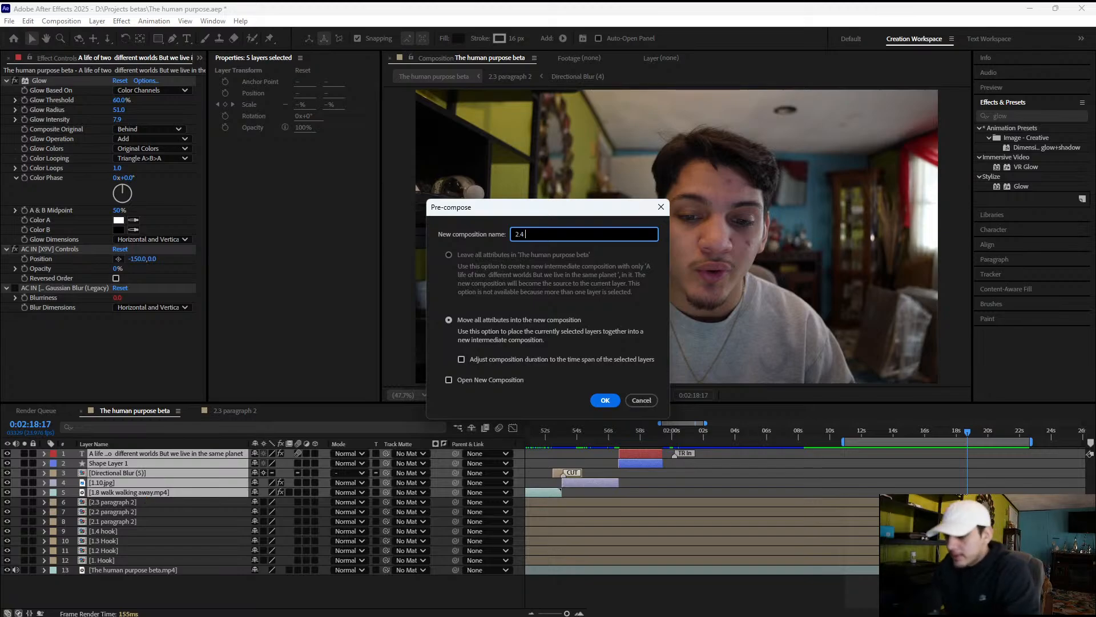
text(paragrap)
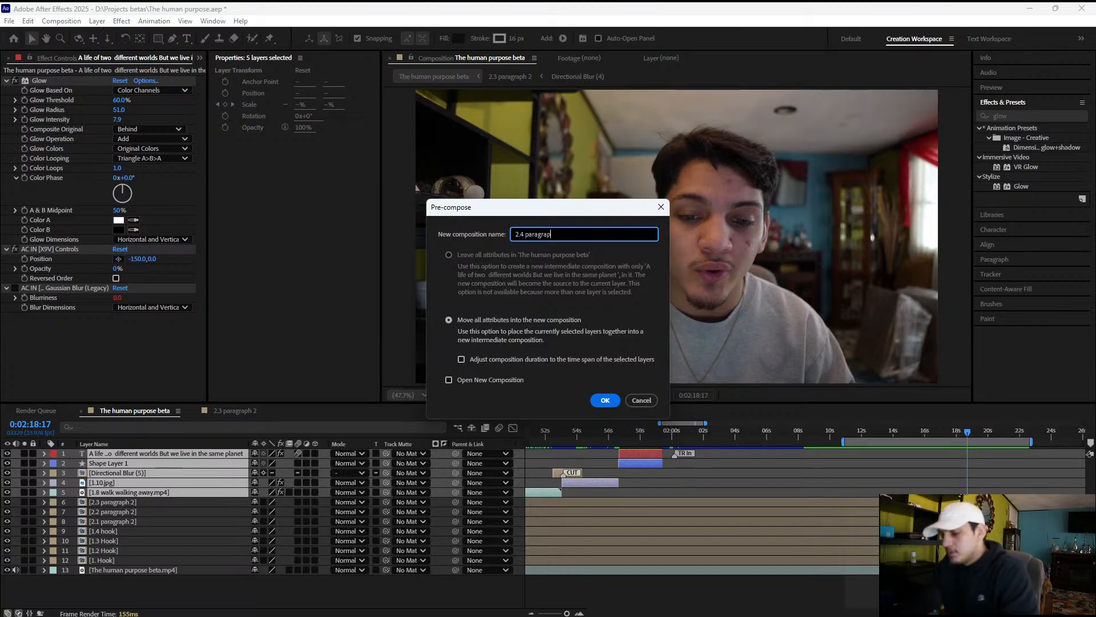
text(h)
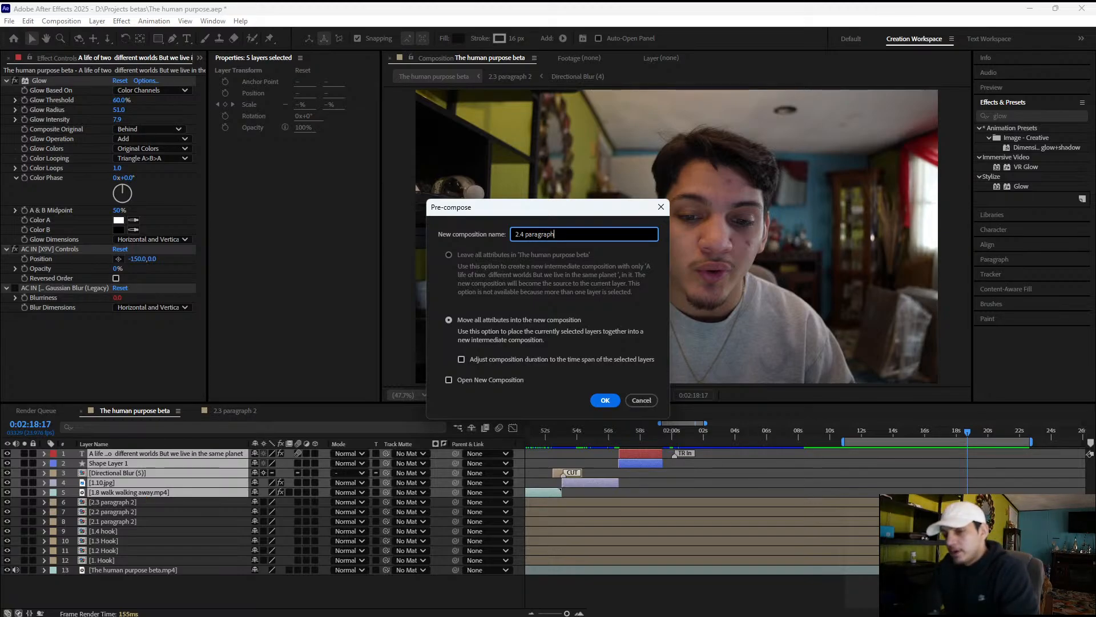
text( 2)
click(608, 402)
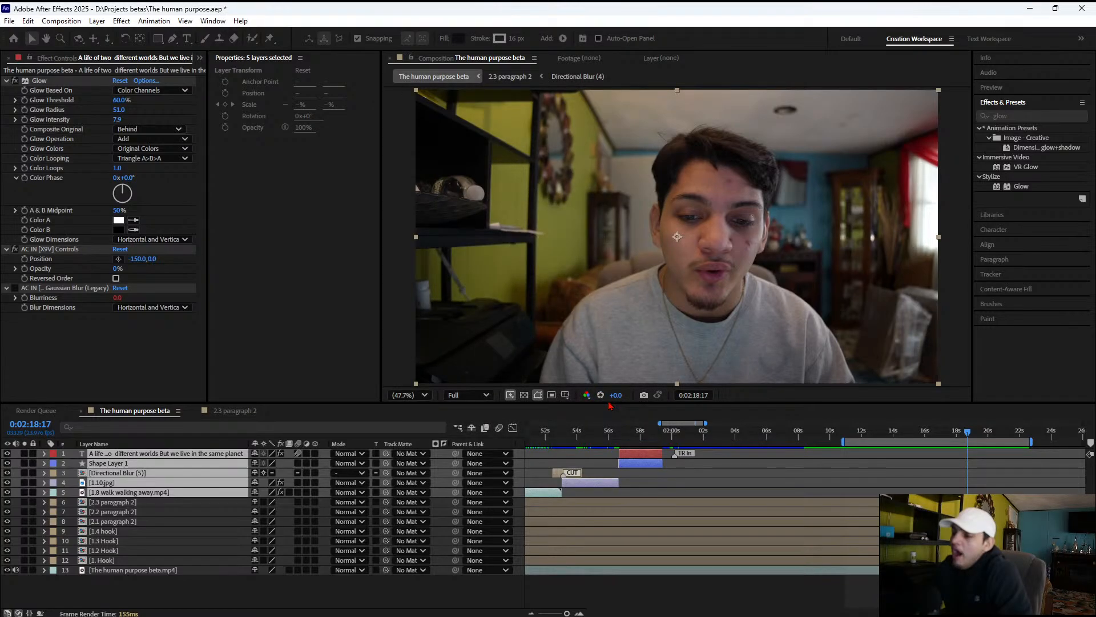
Set the label colour of all eight hook and paragraph pre-comps to Fuchsia
click(75, 542)
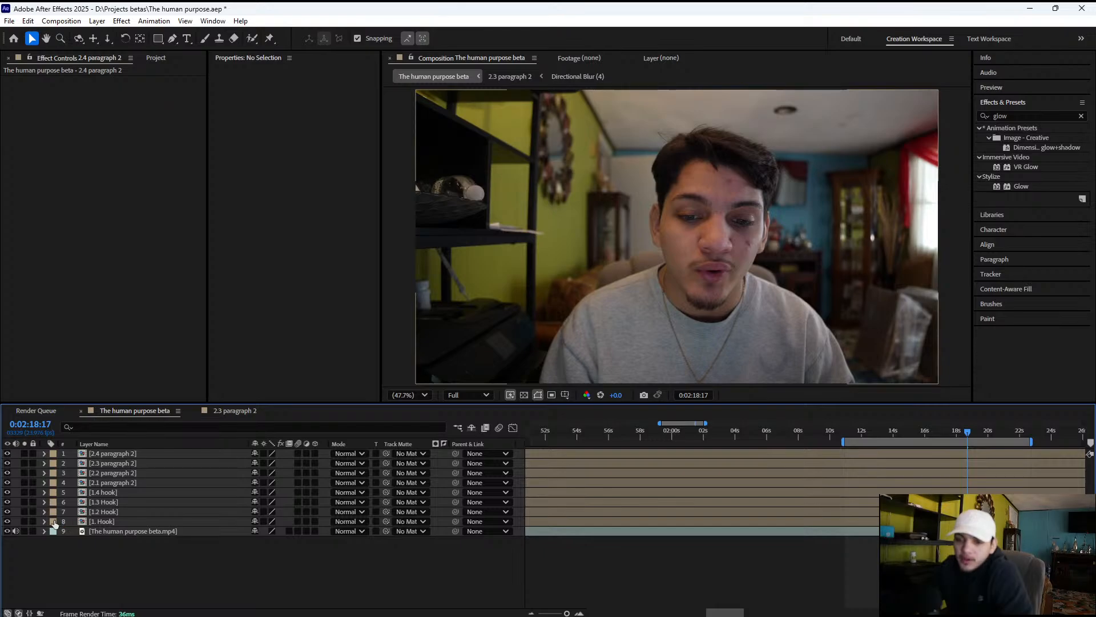
click(80, 521)
shift+click(98, 455)
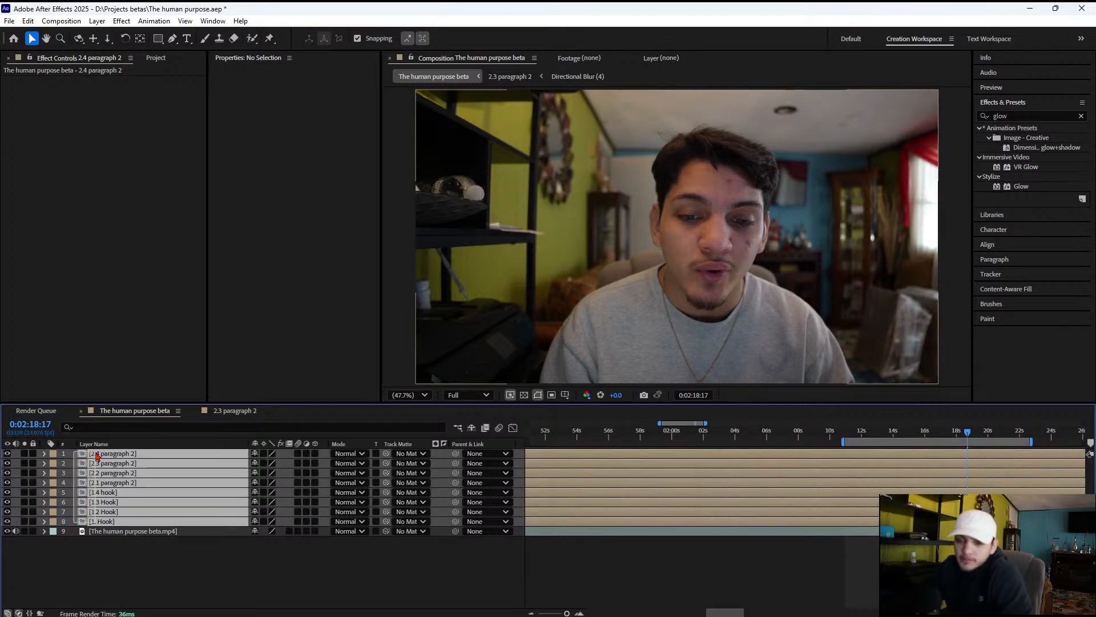
click(53, 453)
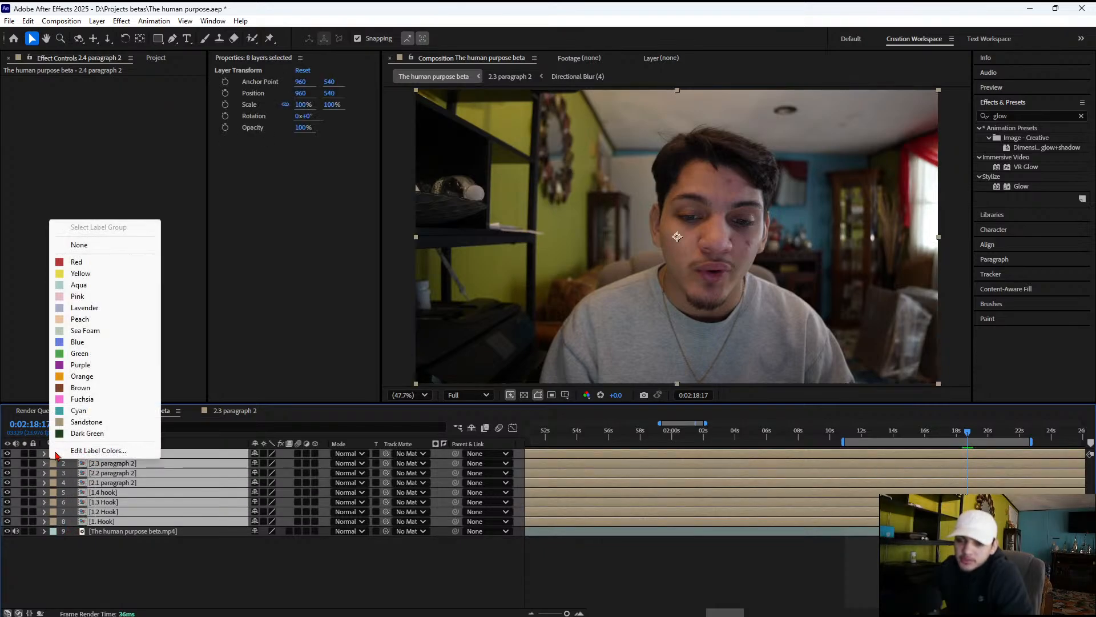
click(84, 404)
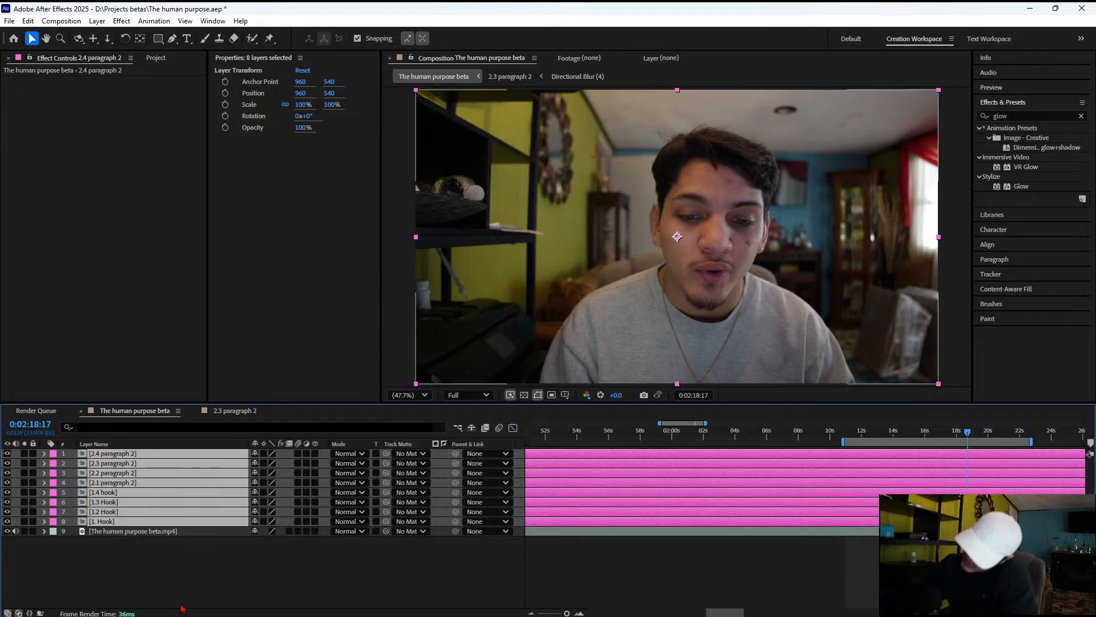
click(147, 593)
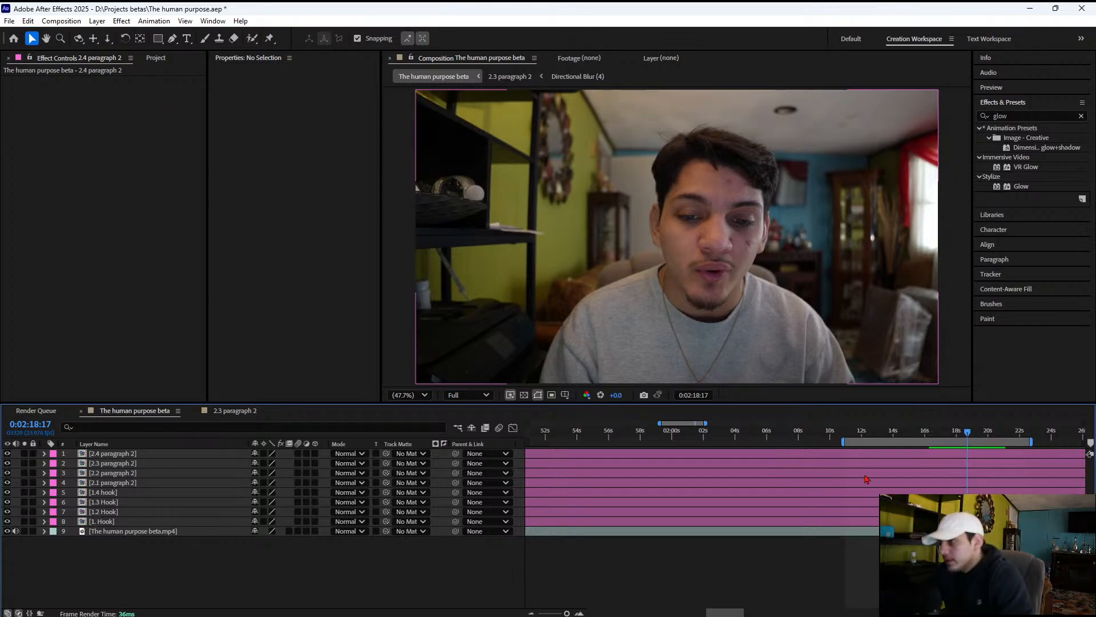
Preview the talking footage and set the work area start at about 0:02:14
drag(870, 437, 943, 437)
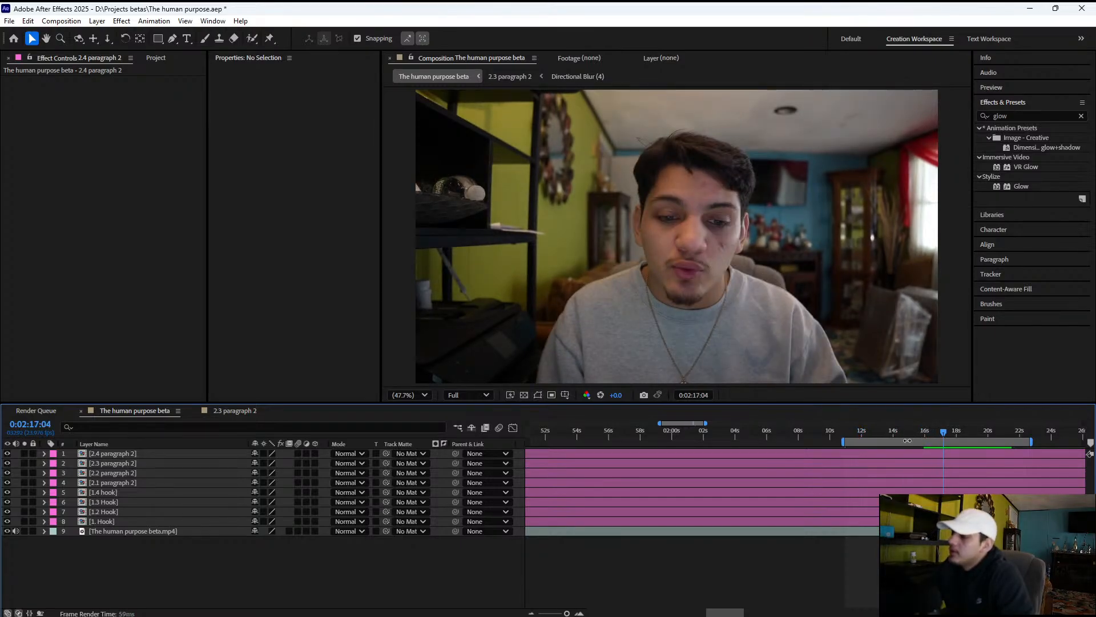
key(space)
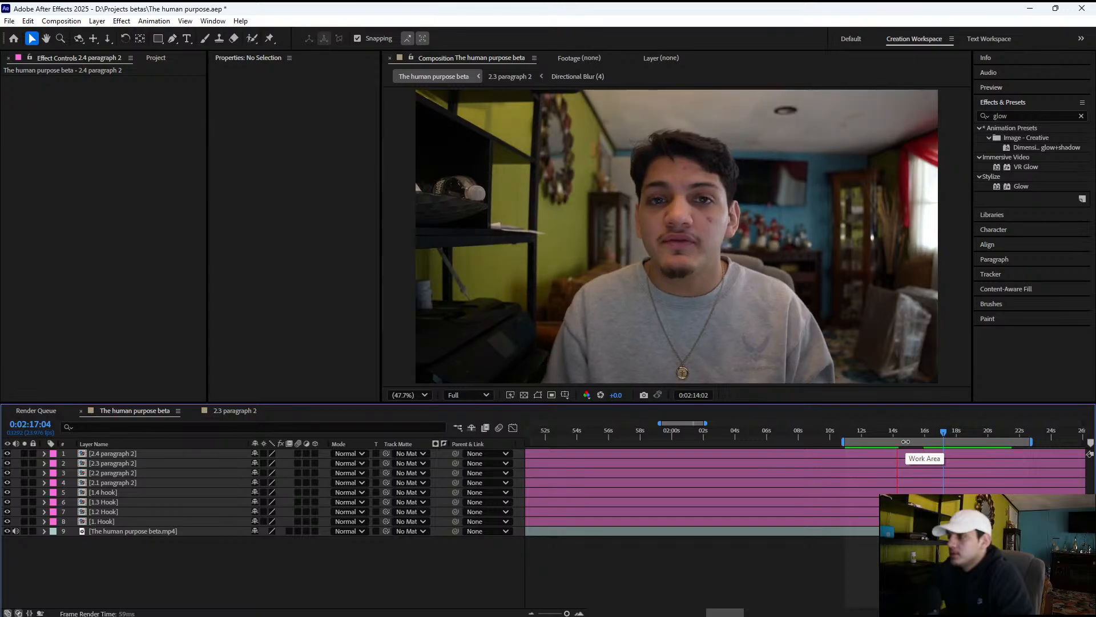
key(space)
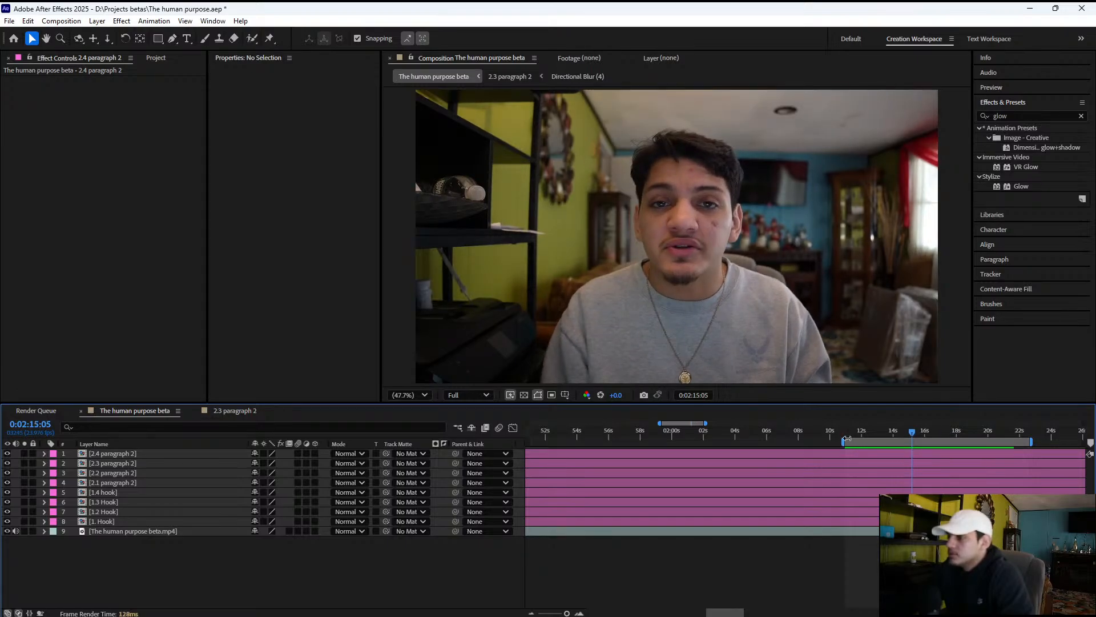
drag(844, 442, 898, 438)
key(space)
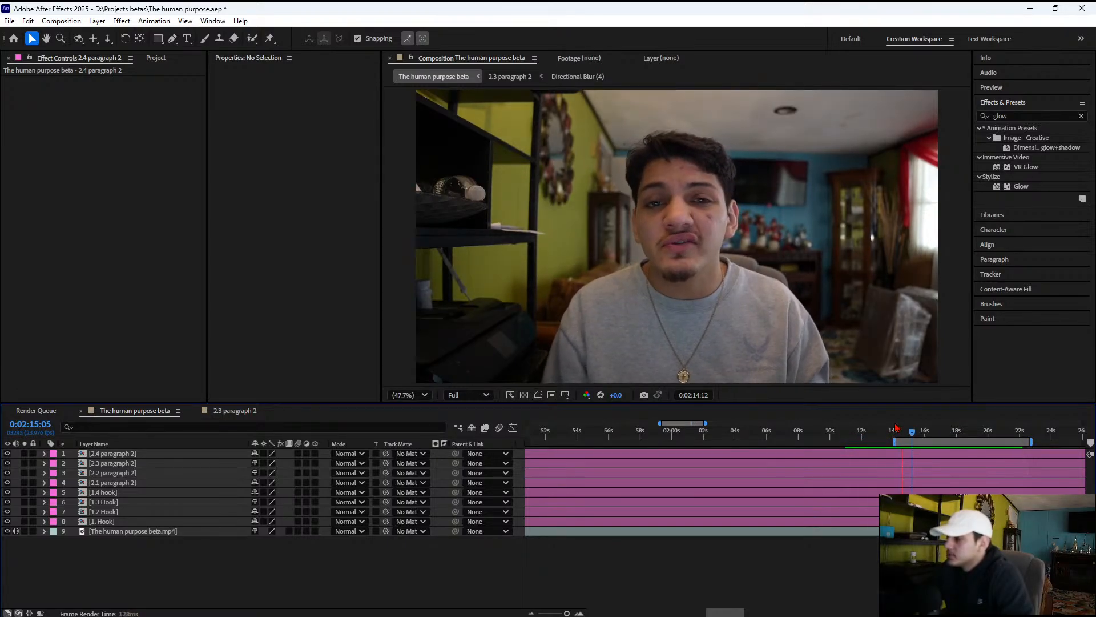
key(space)
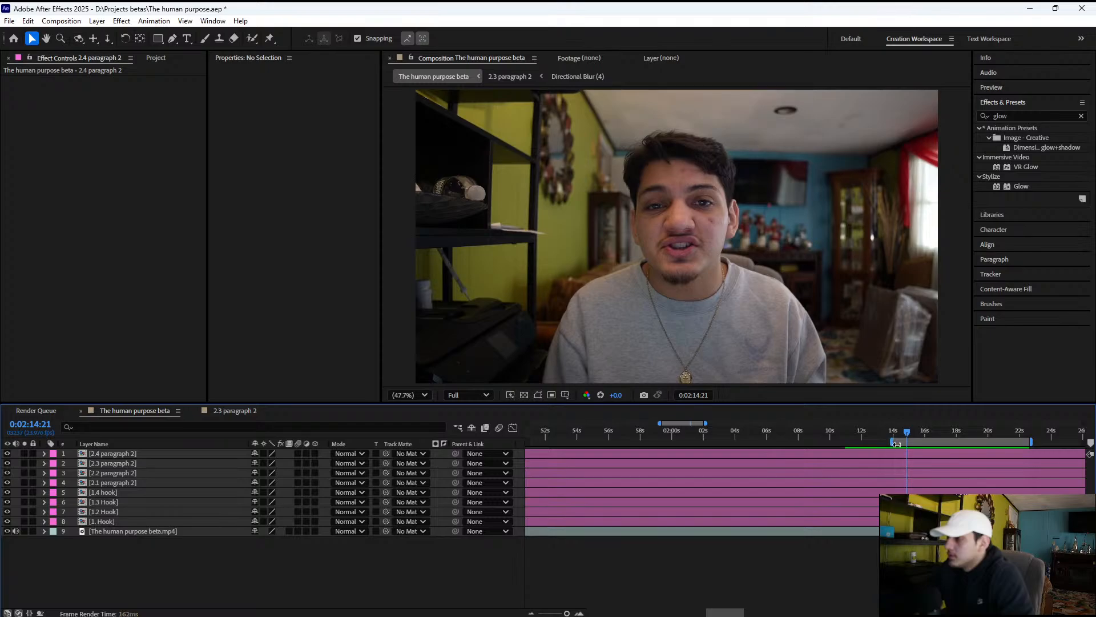
key(space)
drag(897, 444, 885, 439)
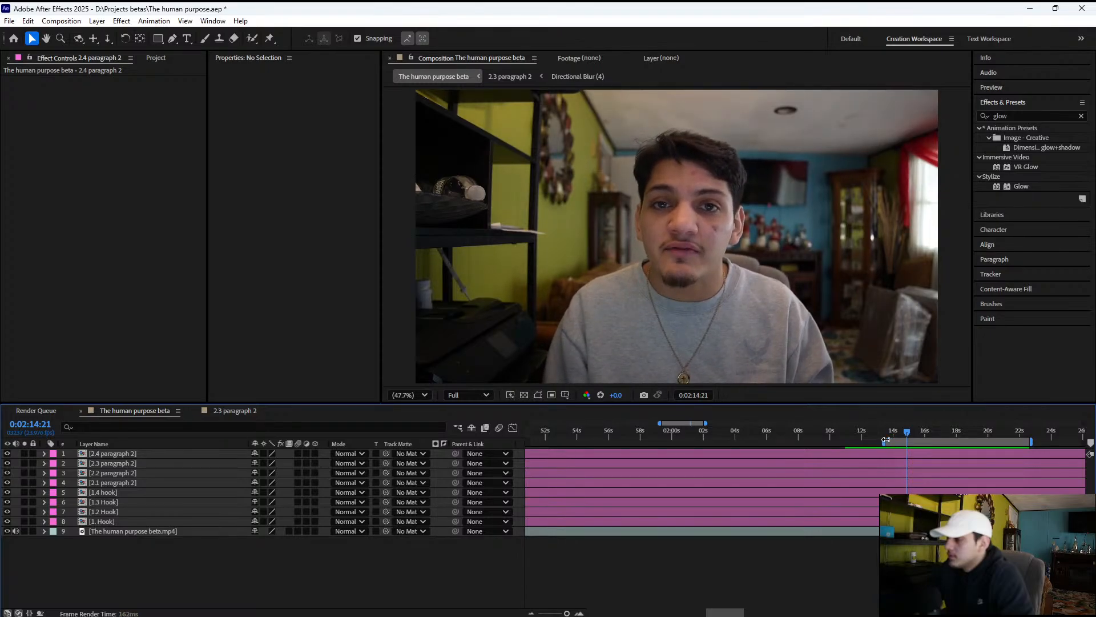
key(space)
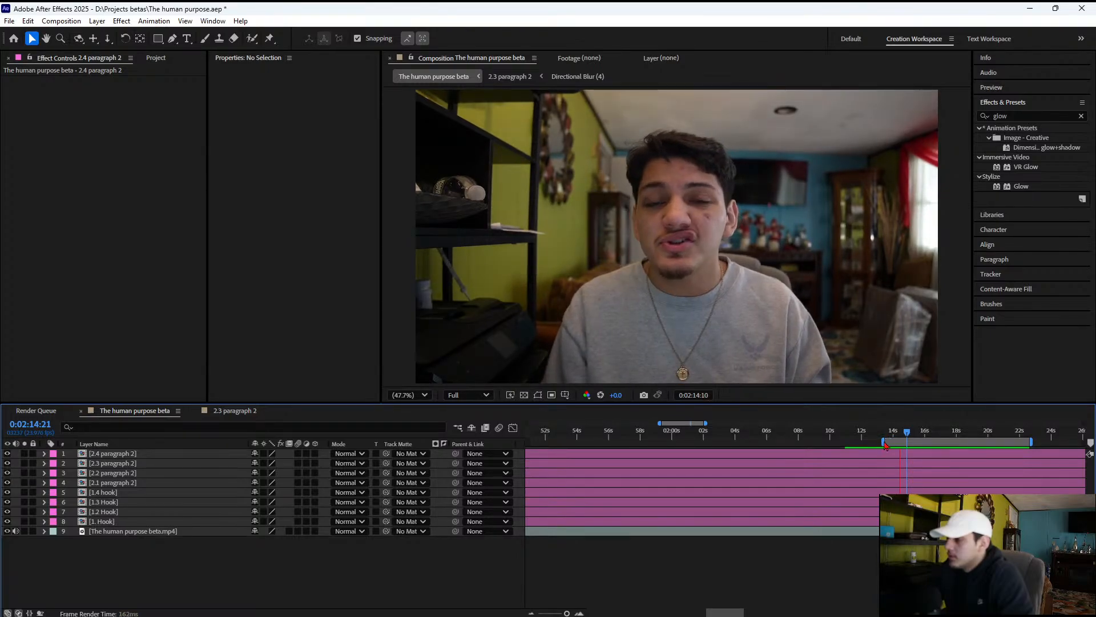
key(space)
drag(888, 439, 895, 442)
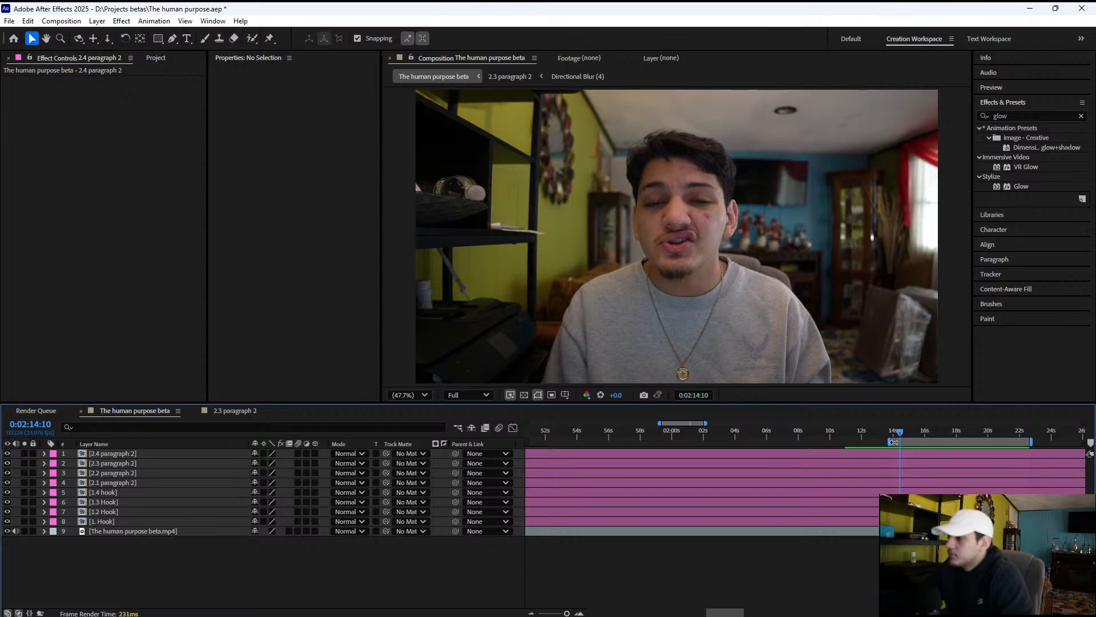
Play the footage from the new start and set the work area end at about 0:02:22
key(space)
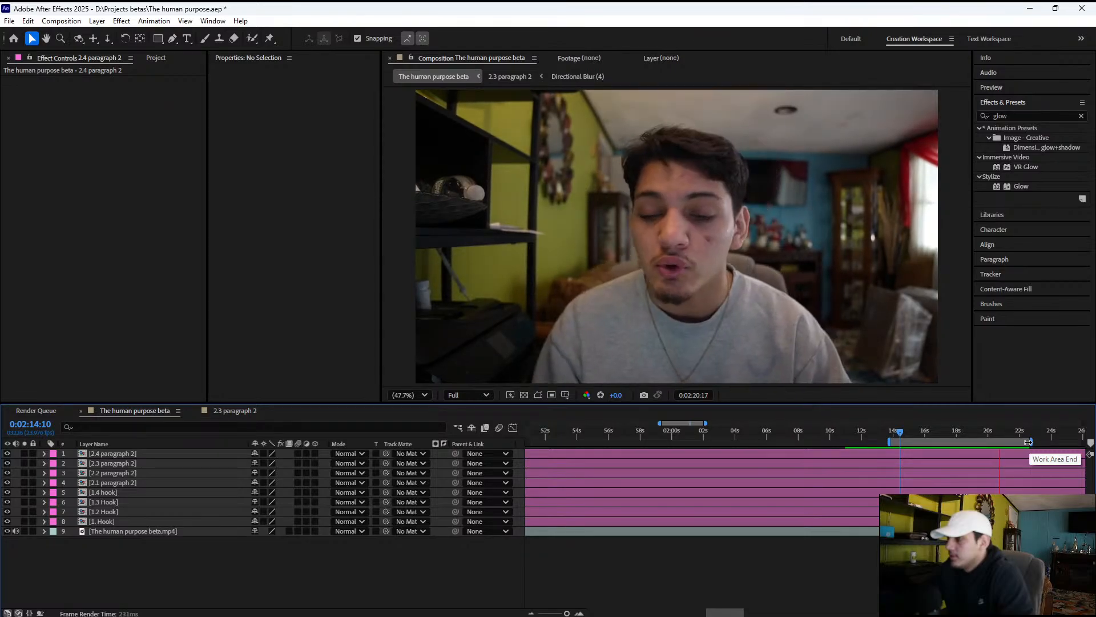
key(space)
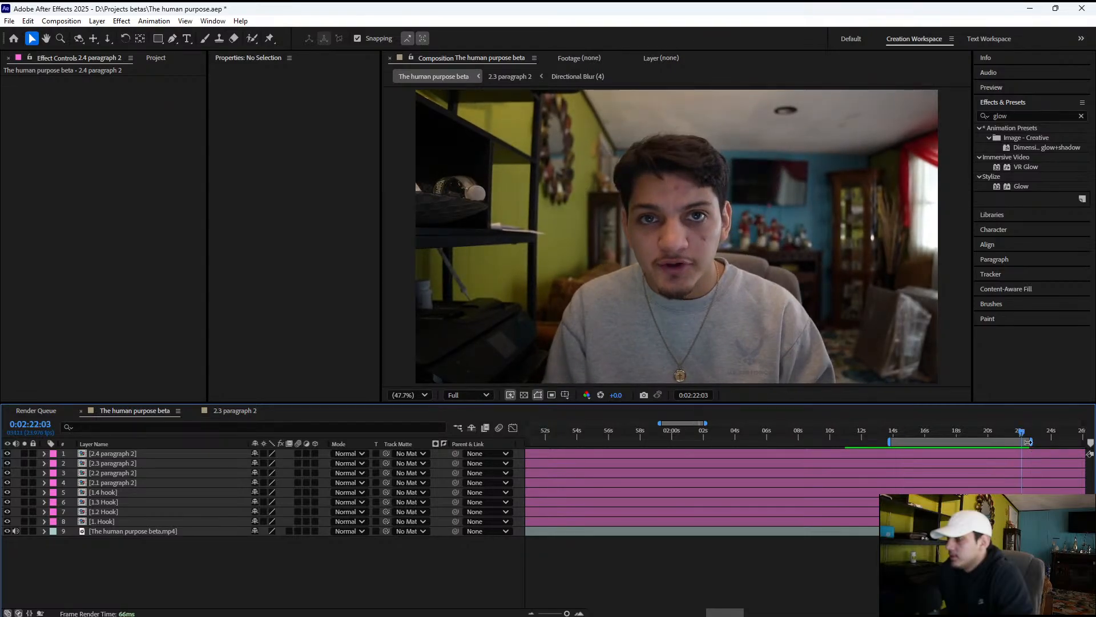
drag(1028, 441, 980, 432)
click(1002, 432)
key(space)
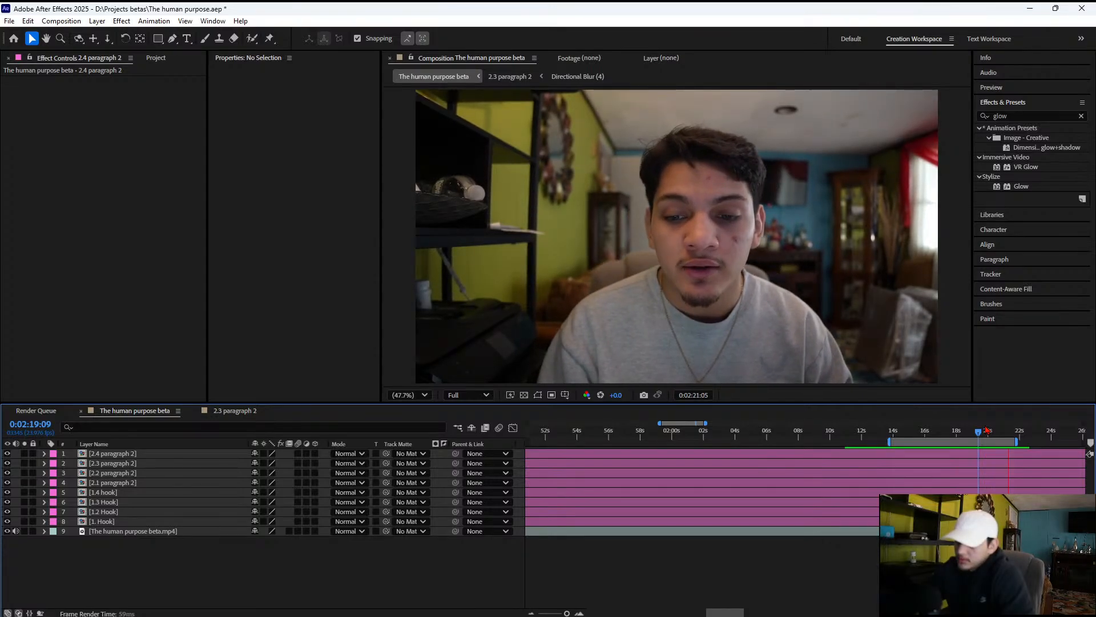
key(space)
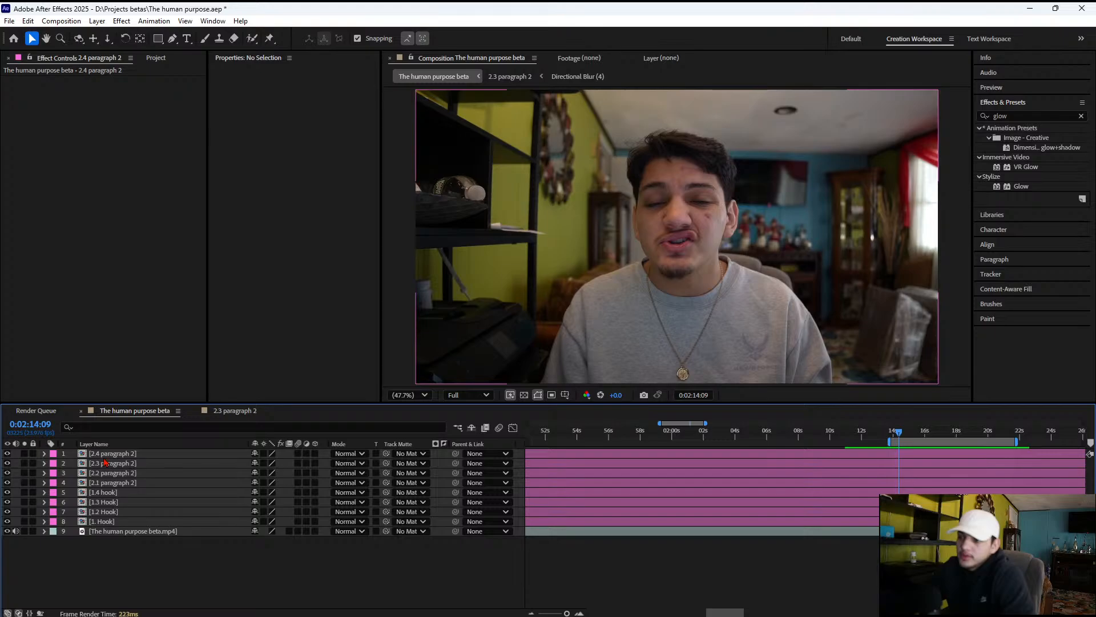
Copy the glowing text layer from 2.4 paragraph 2 into The human purpose beta and fit it to the work area, about 0:02:14 to 0:02:22
double_click(108, 454)
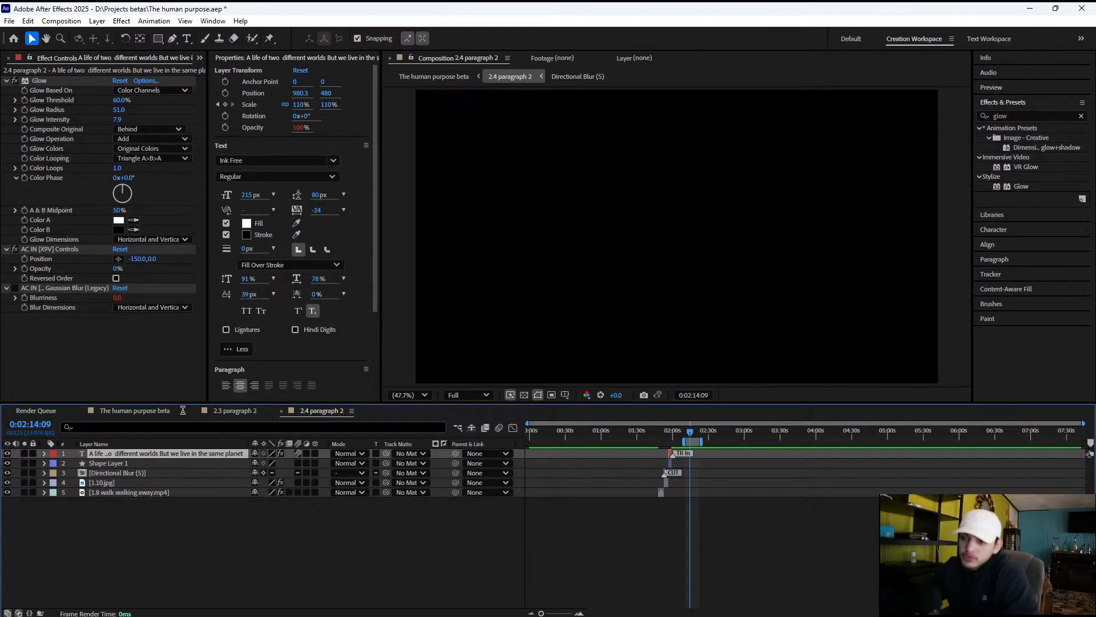
click(127, 412)
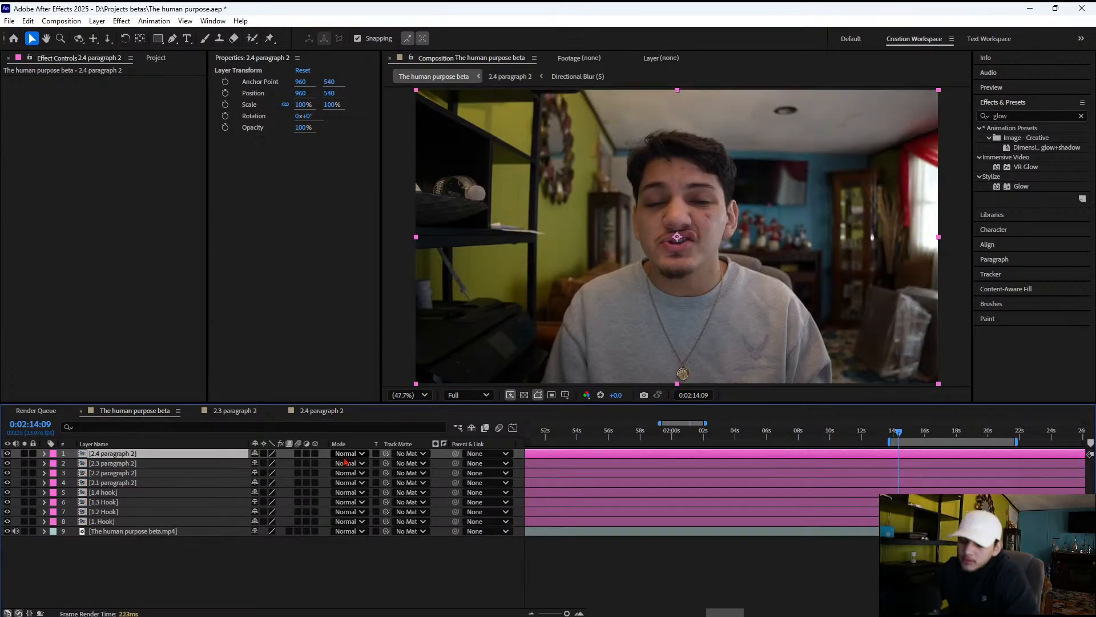
key(ctrl+v)
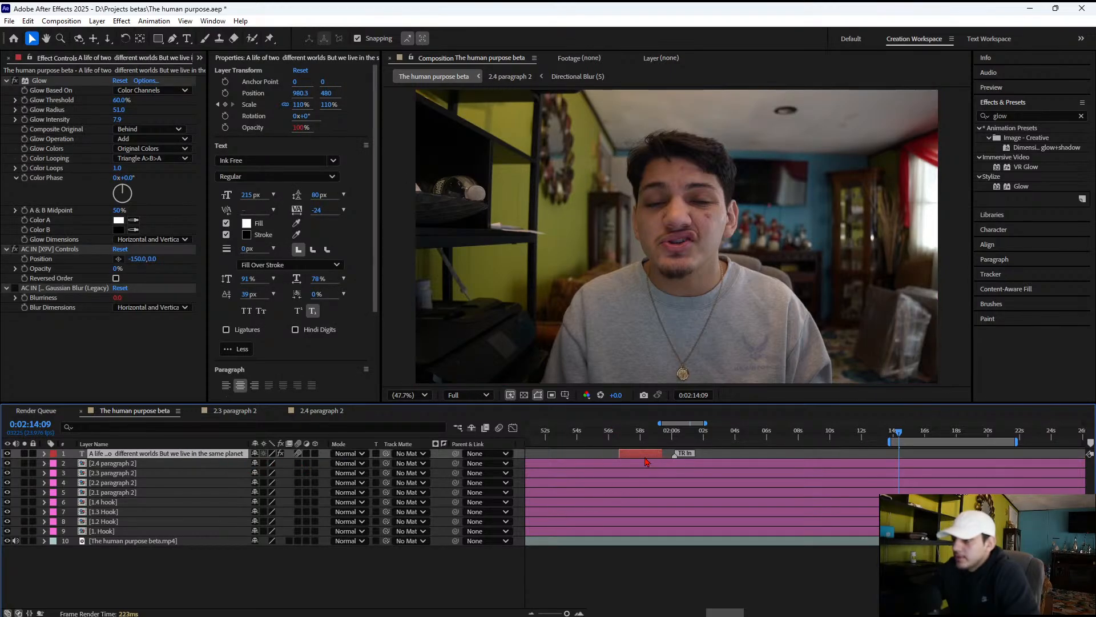
mouse_move(647, 462)
mouse_down()
mouse_move(1029, 453)
mouse_move(1015, 450)
mouse_up()
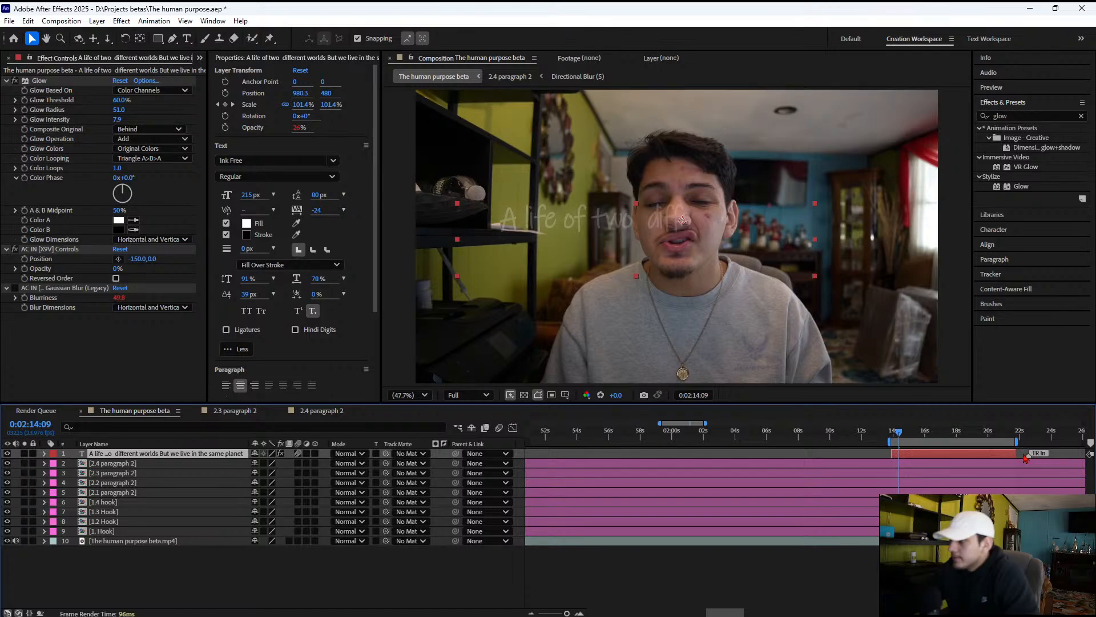
mouse_move(1028, 455)
mouse_down()
mouse_move(1019, 455)
mouse_move(1032, 454)
mouse_up()
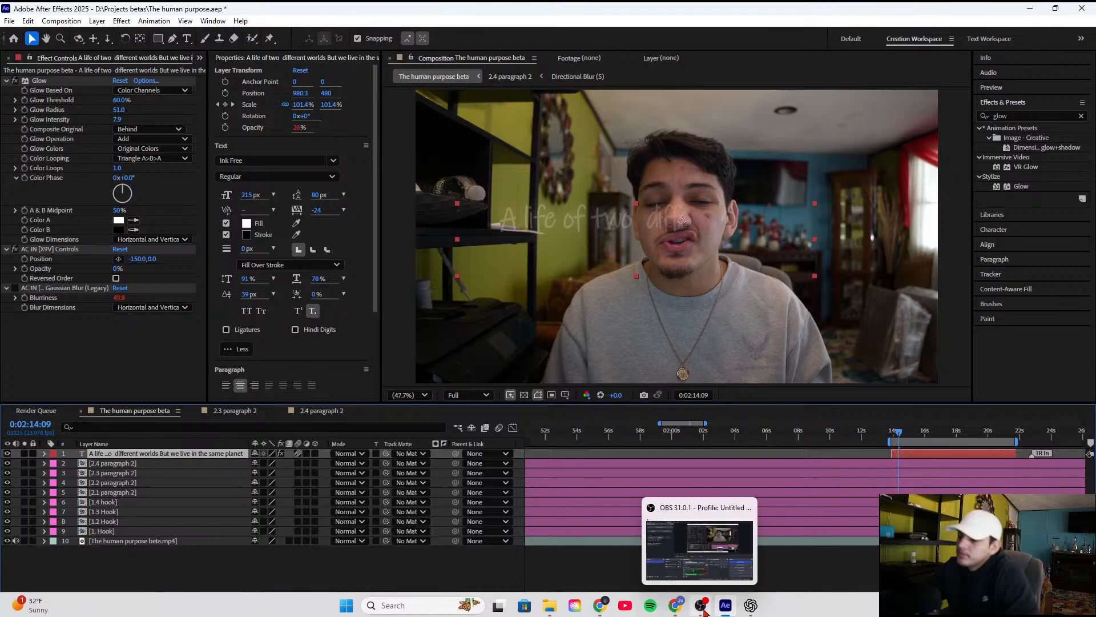
Copy the 1st Corinthians 10:31 verse from the Google Docs script and paste it over the text layer's first line in After Effects
click(676, 610)
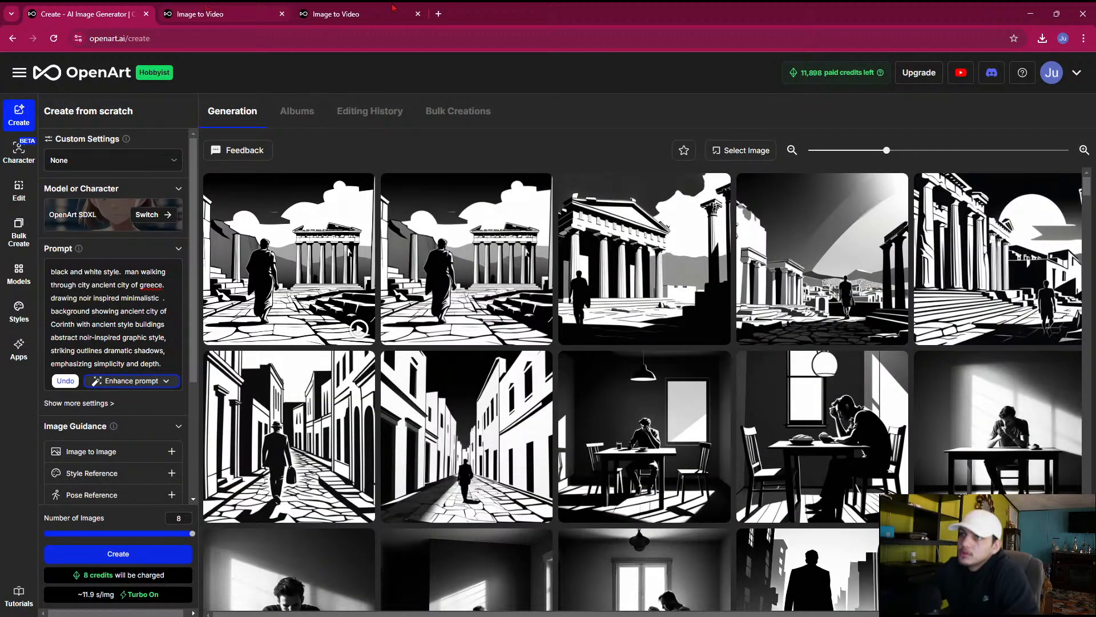
click(608, 609)
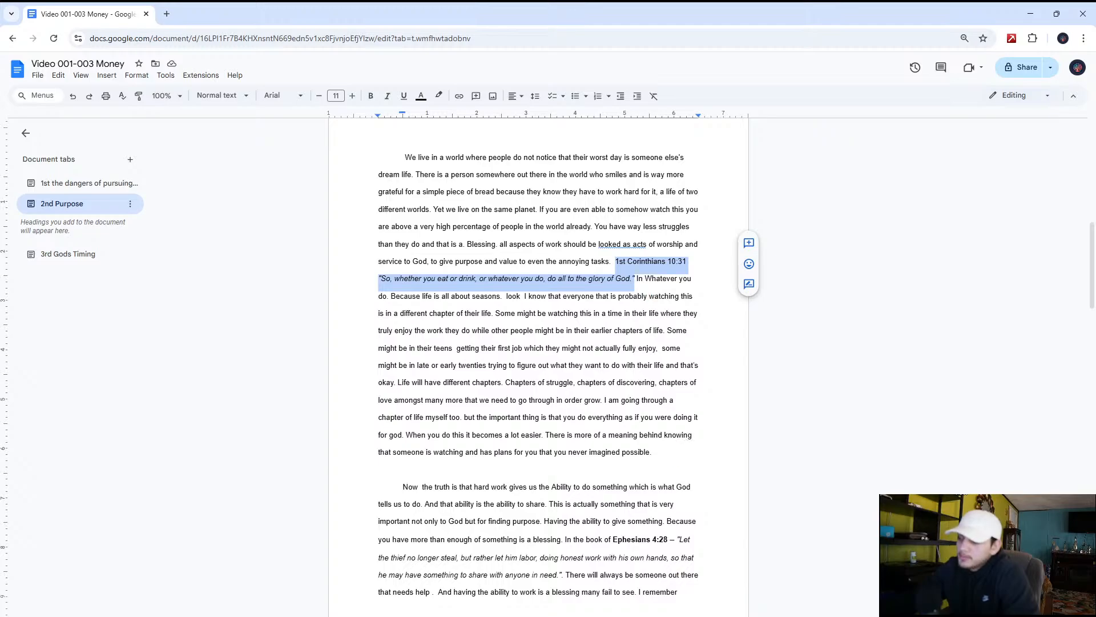
click(725, 609)
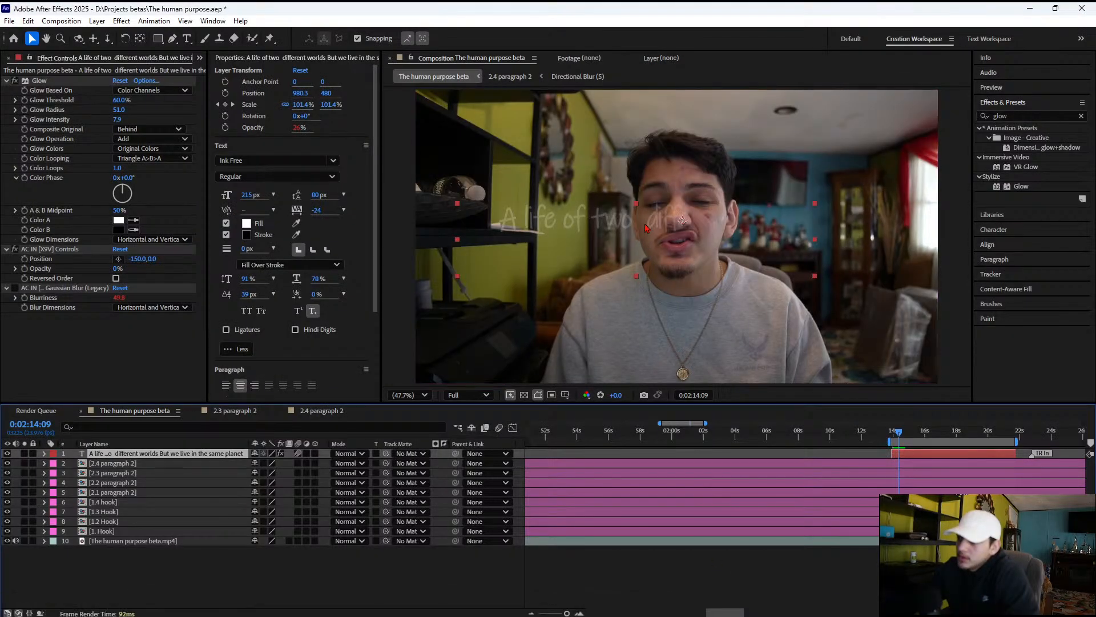
double_click(648, 228)
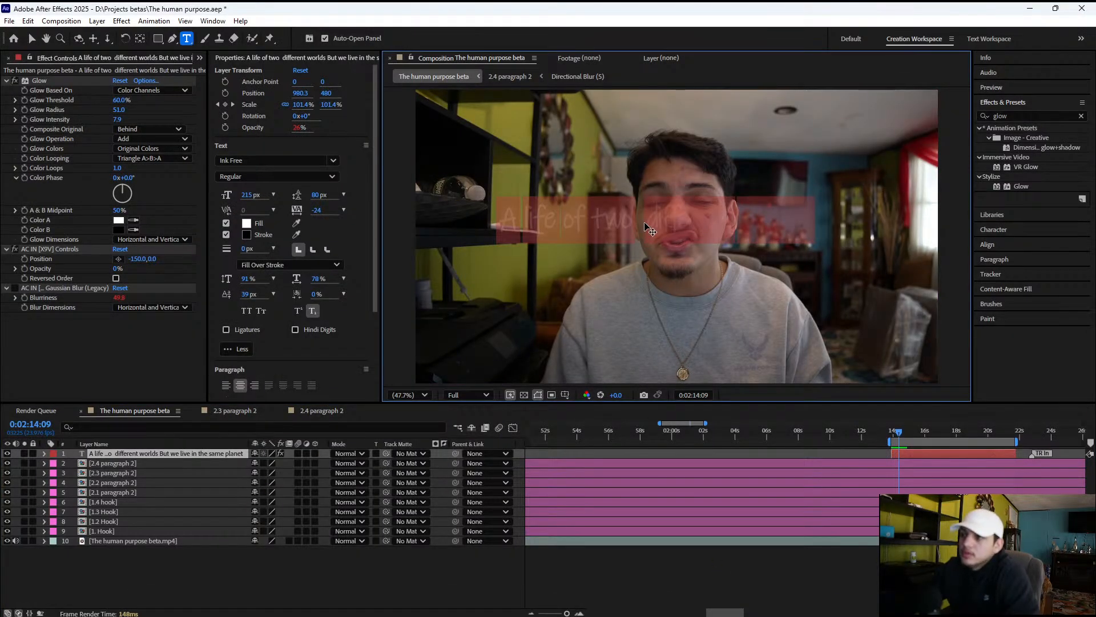
text(1st Corinthians 10:31 "Therefore, whether you eat or drink, or whatever you do, do all to the glory of God.")
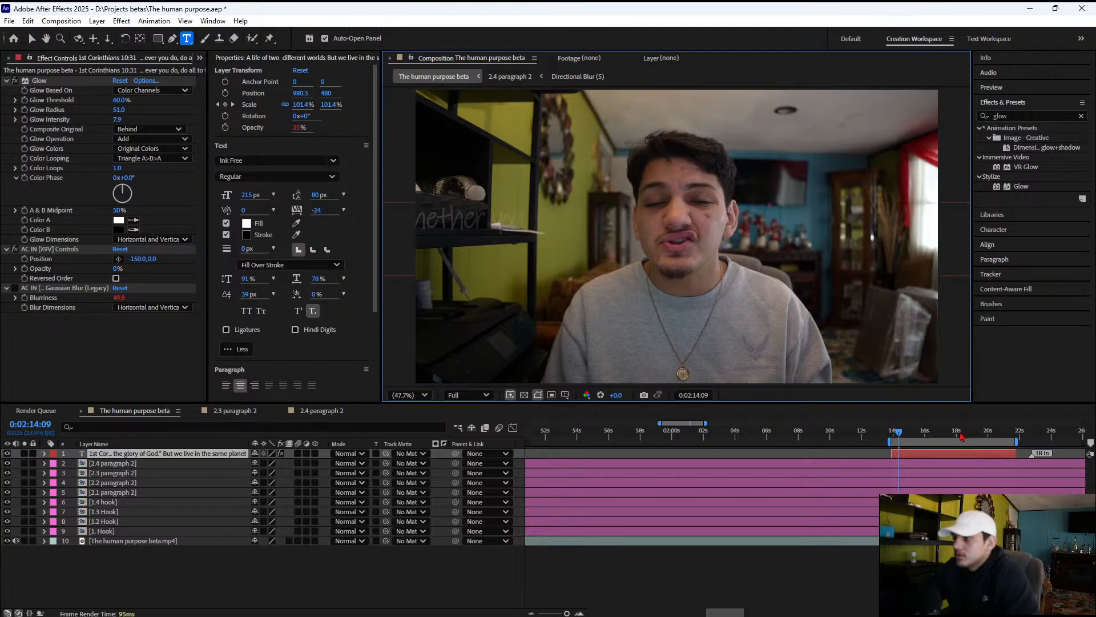
Copy the 1st Corinthians 10:31 verse with its closing quotation mark from Google Docs and replace all the text of the After Effects text layer with it
click(969, 435)
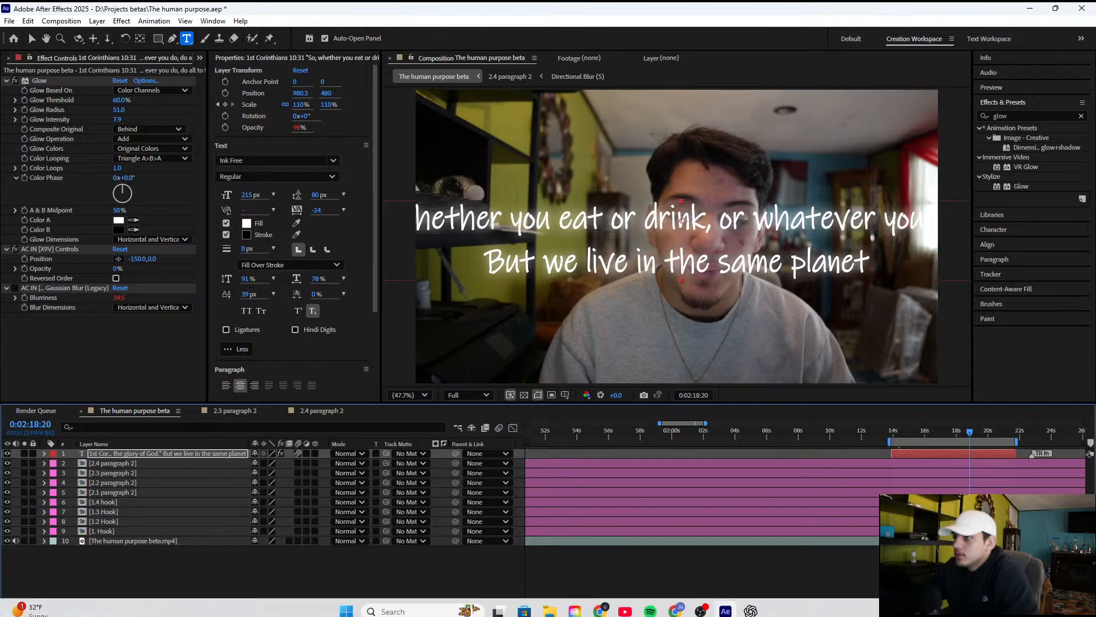
click(598, 605)
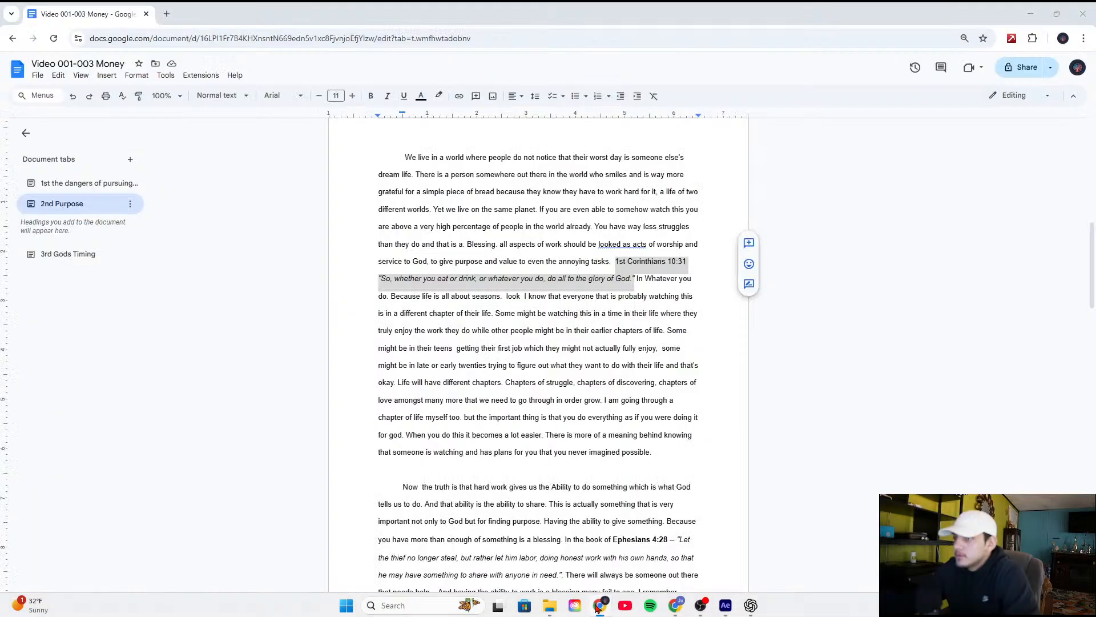
mouse_move(633, 279)
mouse_down()
mouse_move(617, 264)
mouse_move(639, 279)
mouse_up()
key(ctrl+c)
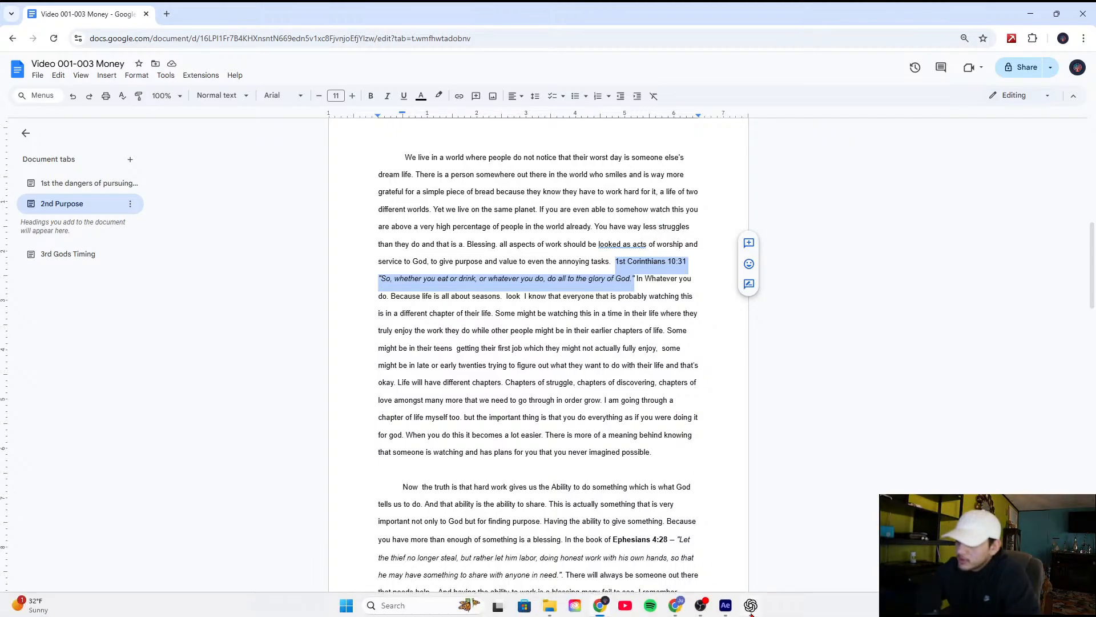
click(726, 606)
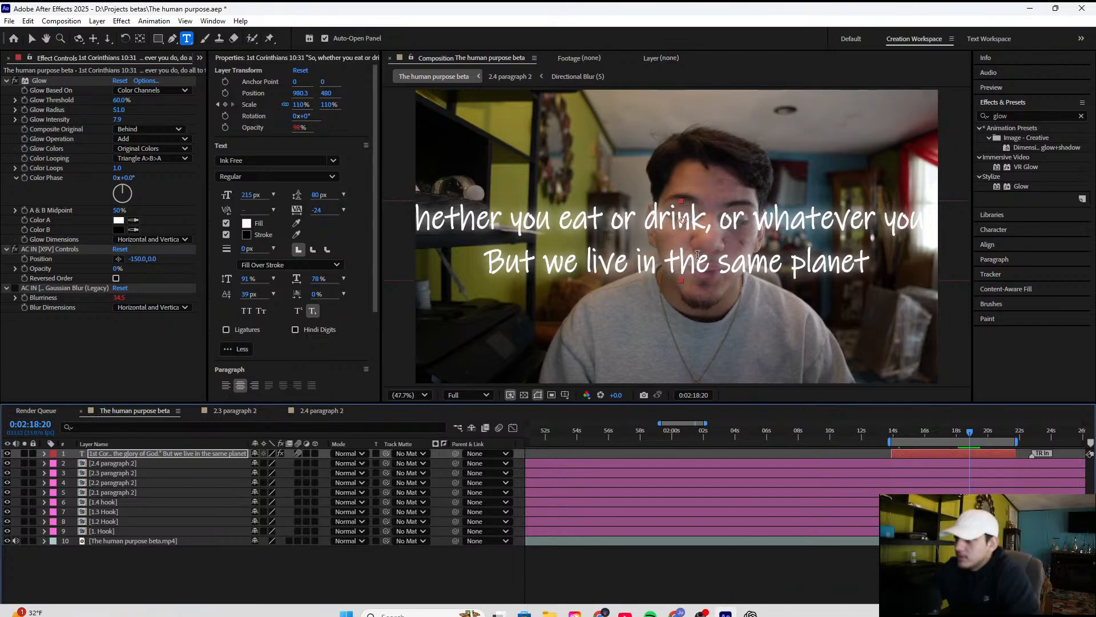
triple_click(694, 263)
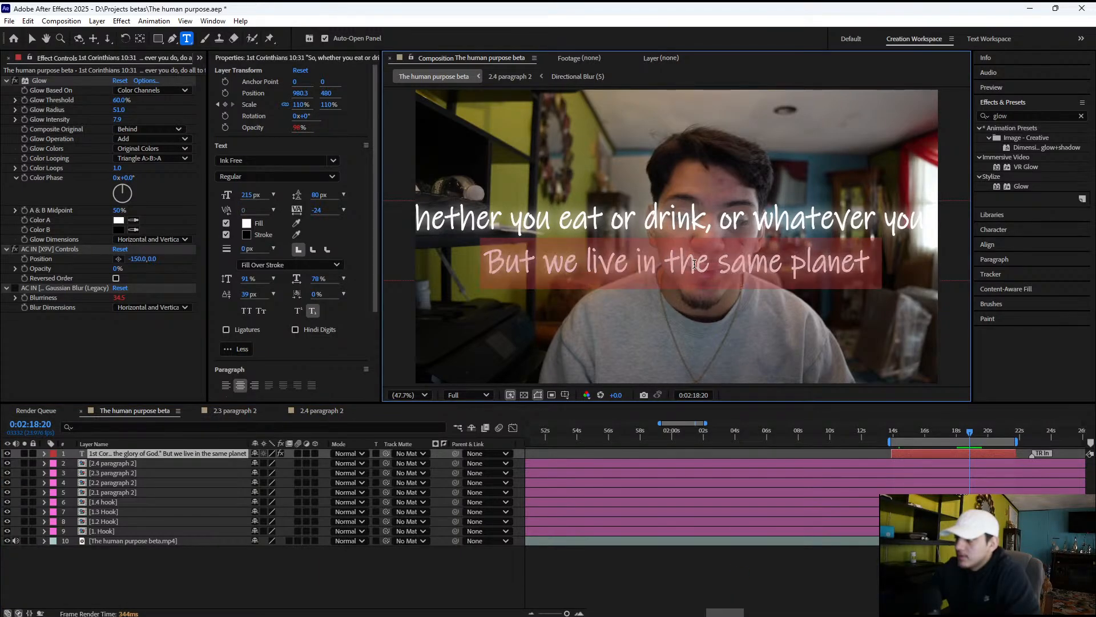
triple_click(707, 230)
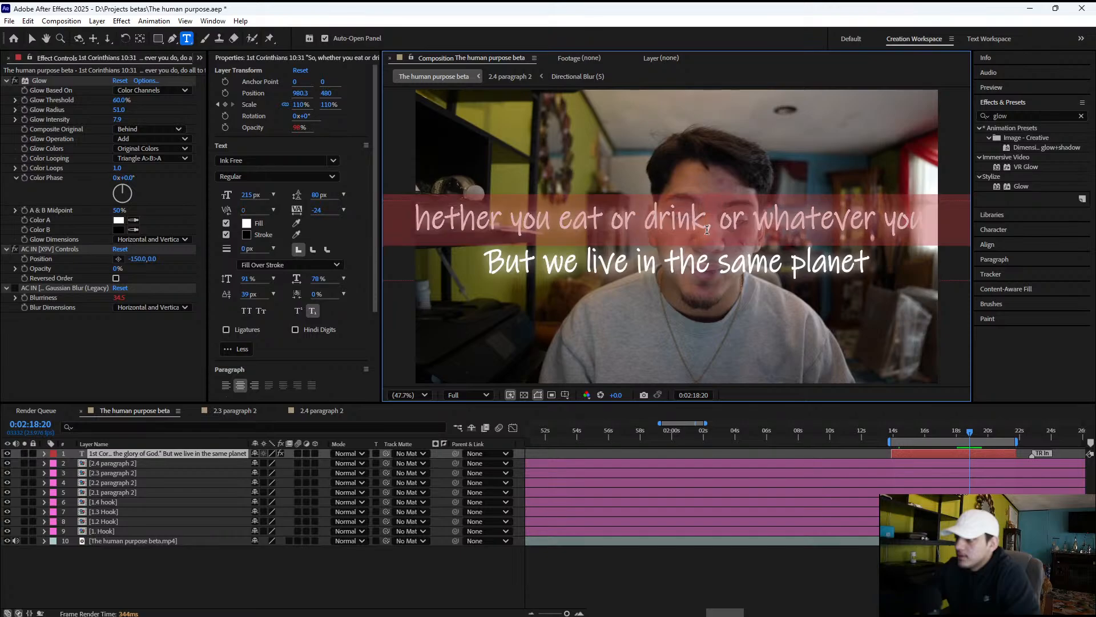
key(ctrl+a)
key(ctrl+v)
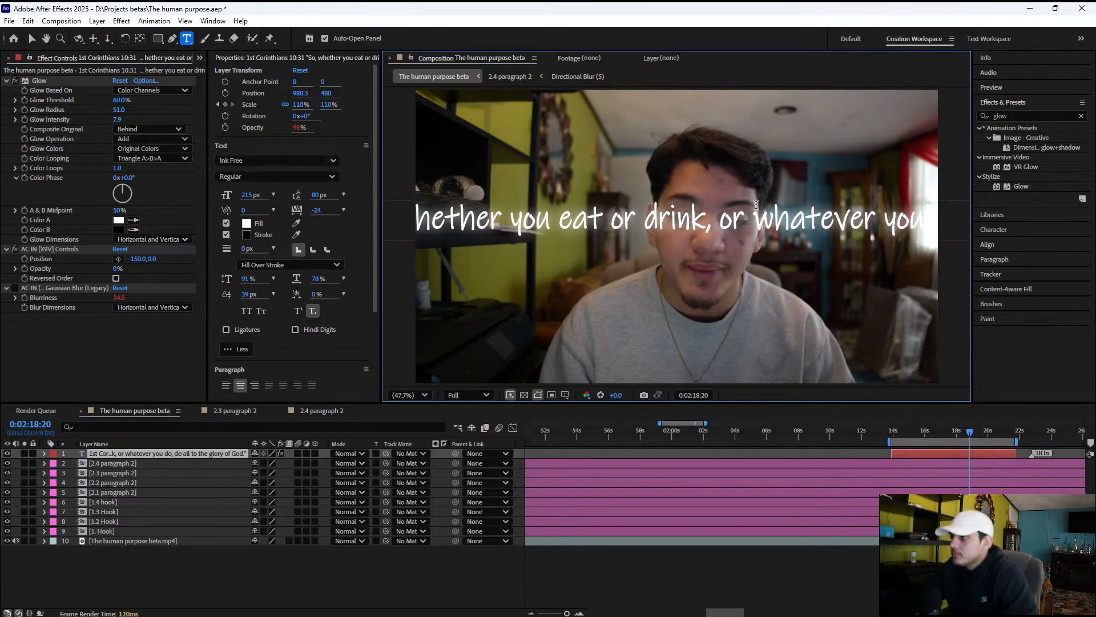
Break the verse text before "whatever" and move the "1st Corinthians 10:31" reference onto its own line below the quote
click(746, 229)
key(Return)
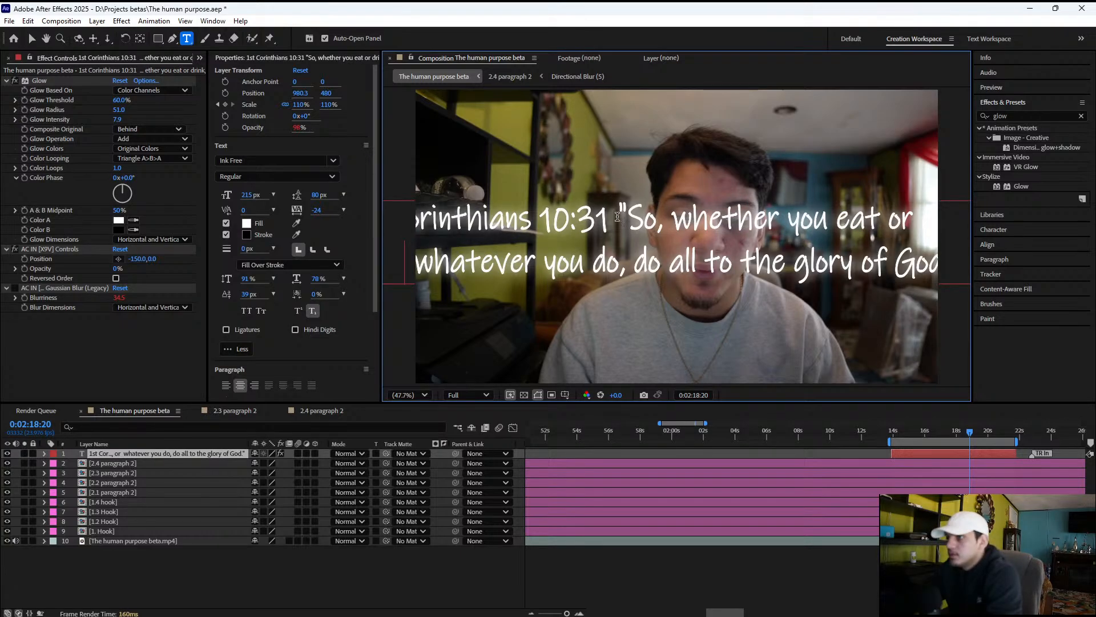
drag(620, 217, 363, 224)
key(ctrl+c)
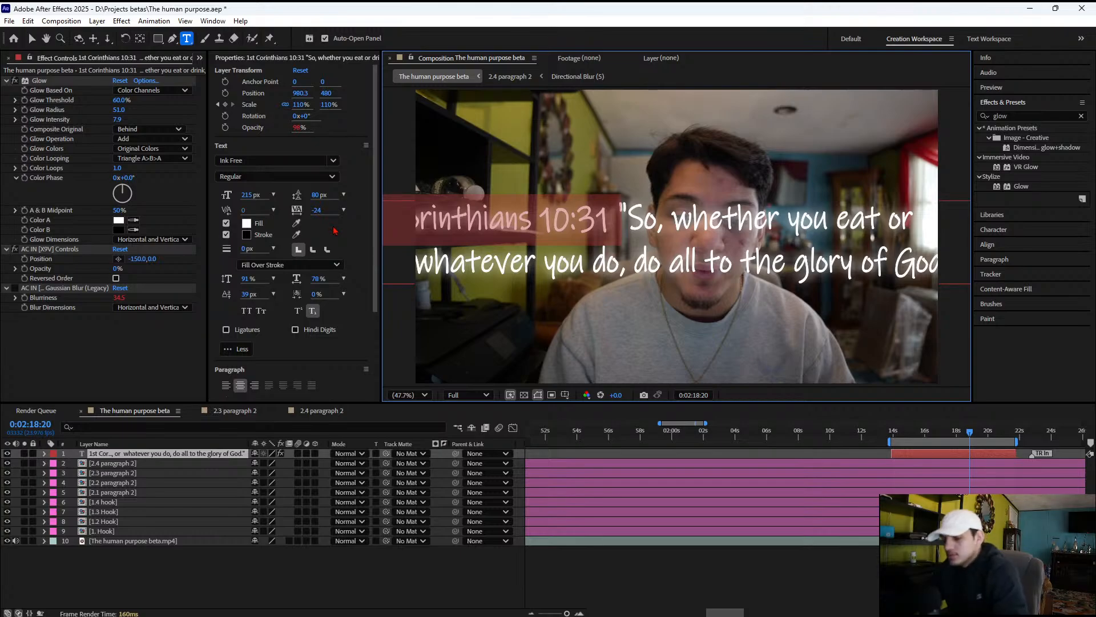
key(BackSpace)
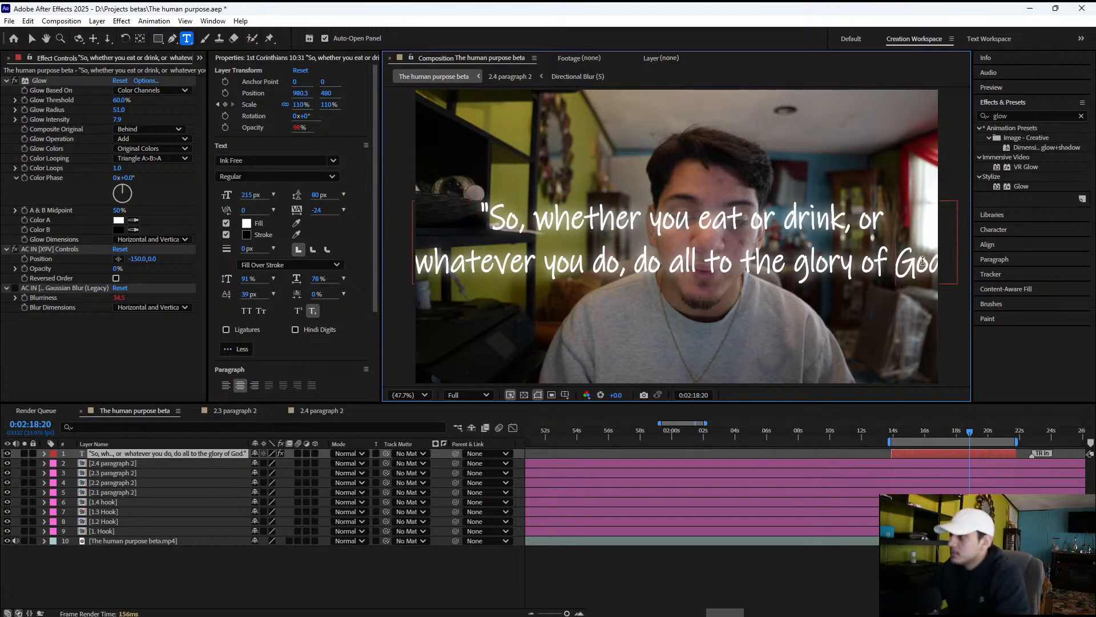
key(Return)
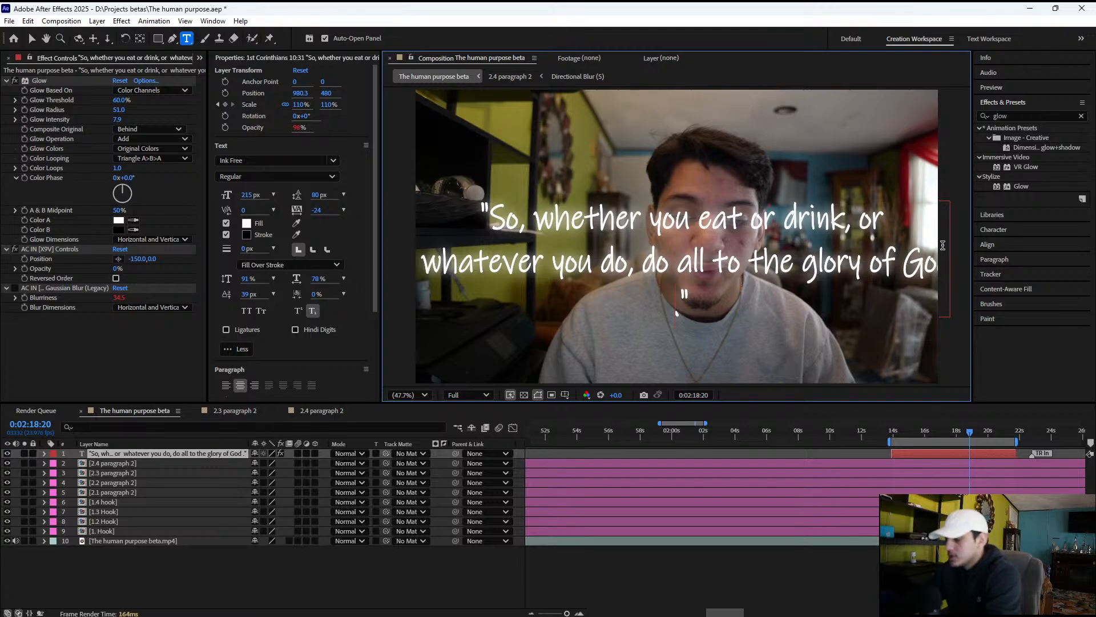
key(BackSpace)
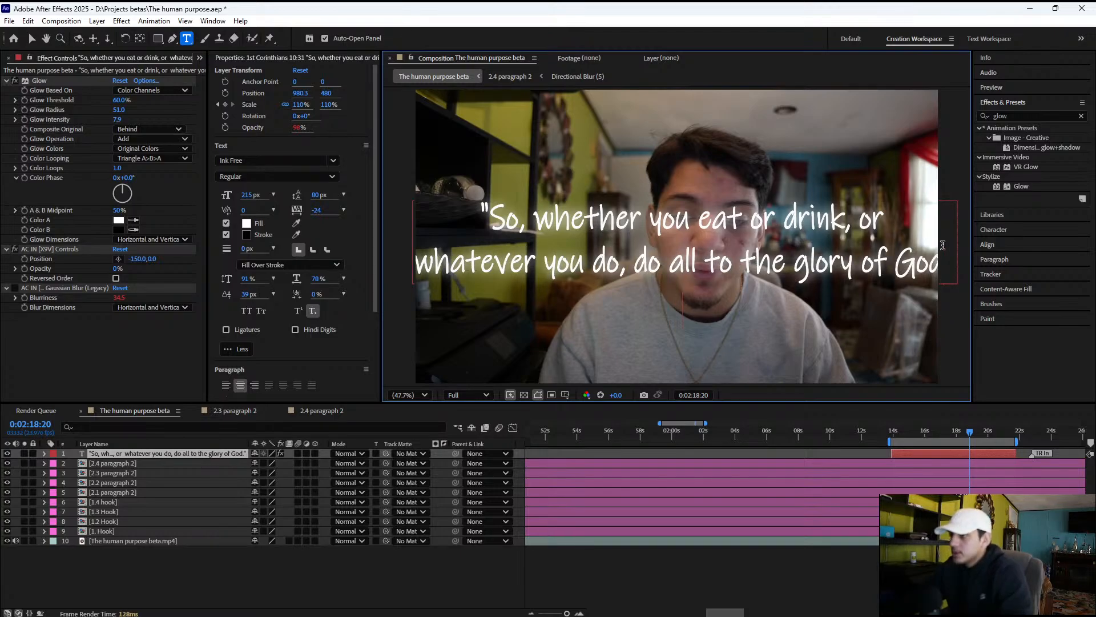
key(Return)
key(ctrl+v)
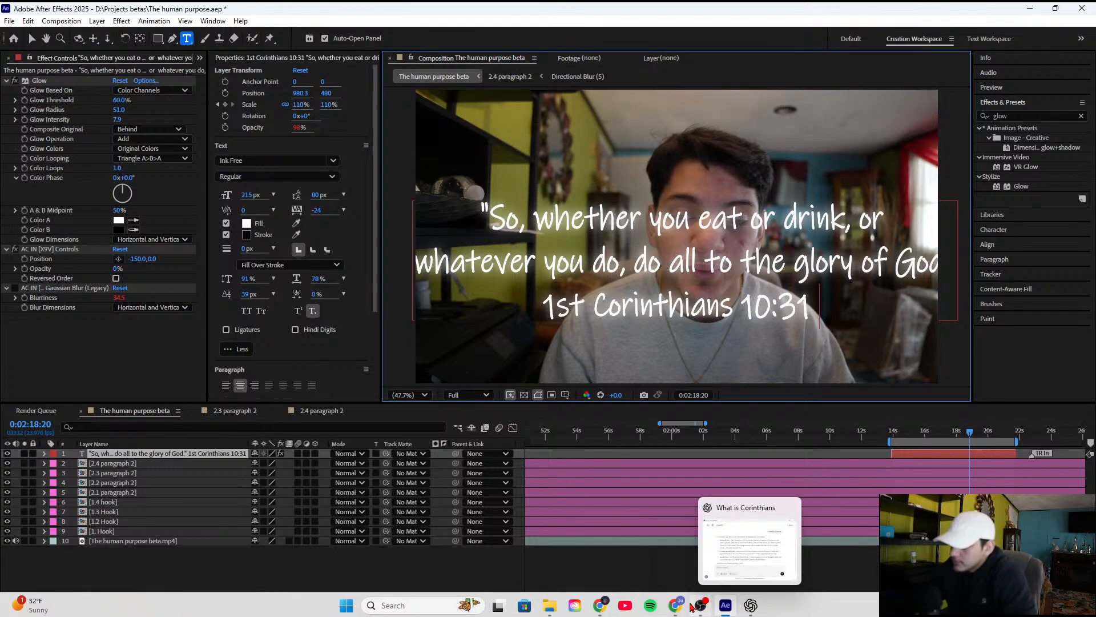
Download the OpenArt video of the man walking away through the ancient city and check the clip numbering in The human purpose's Videos folder
click(678, 607)
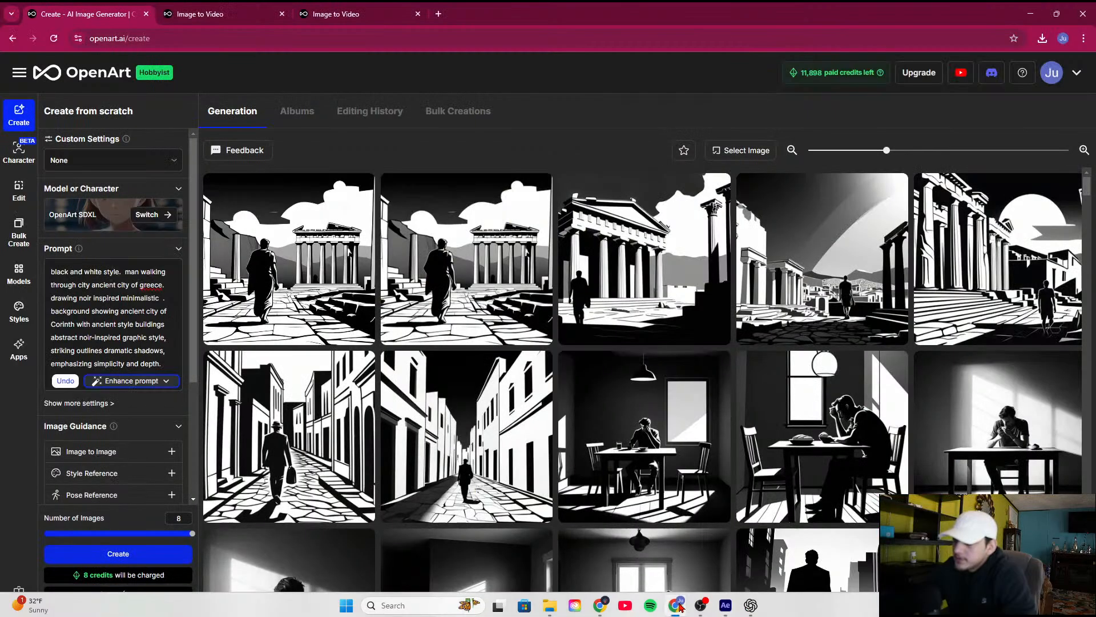
click(351, 323)
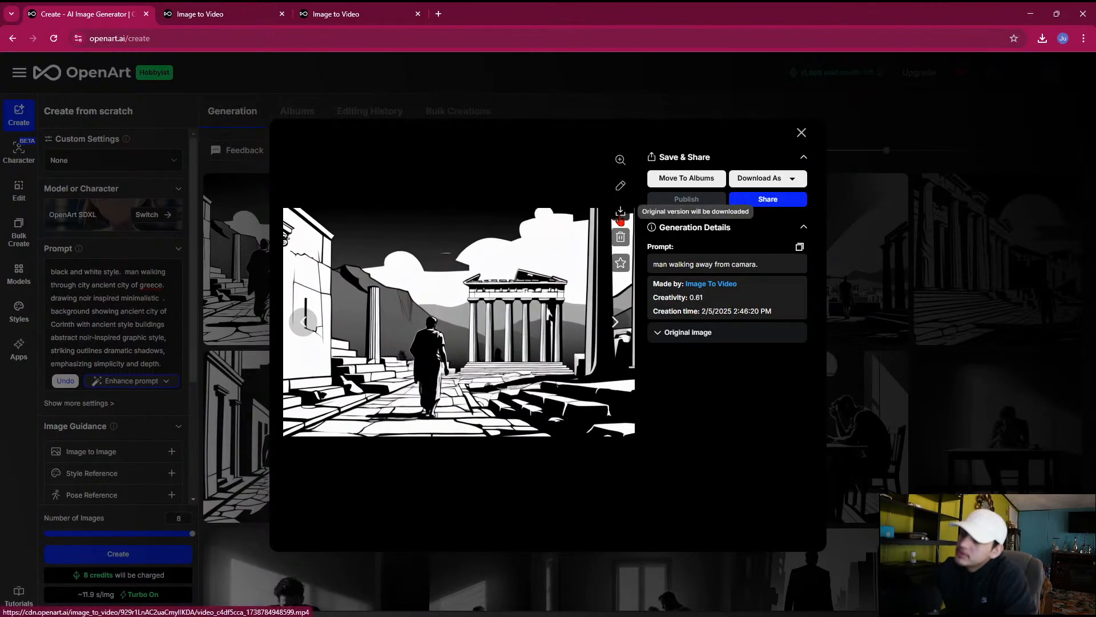
click(655, 209)
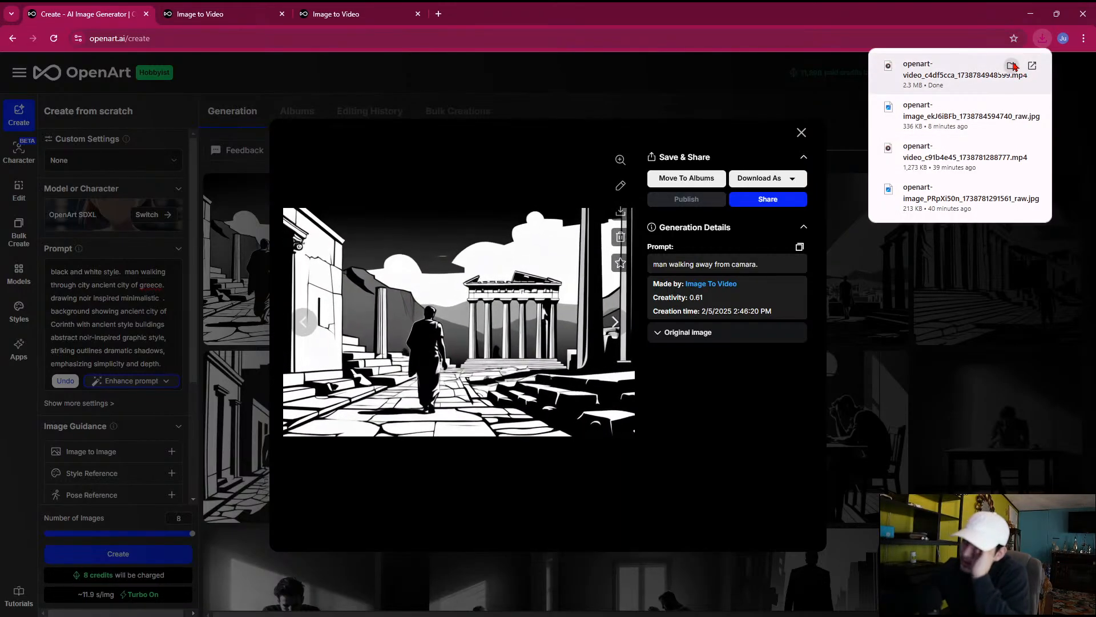
click(1012, 66)
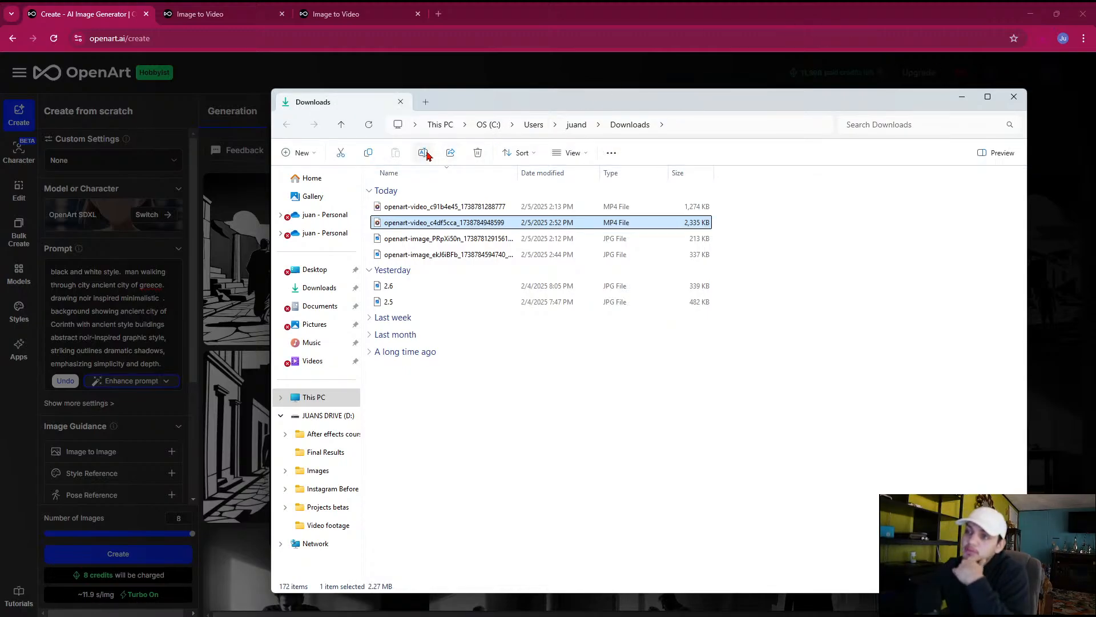
click(286, 471)
click(290, 525)
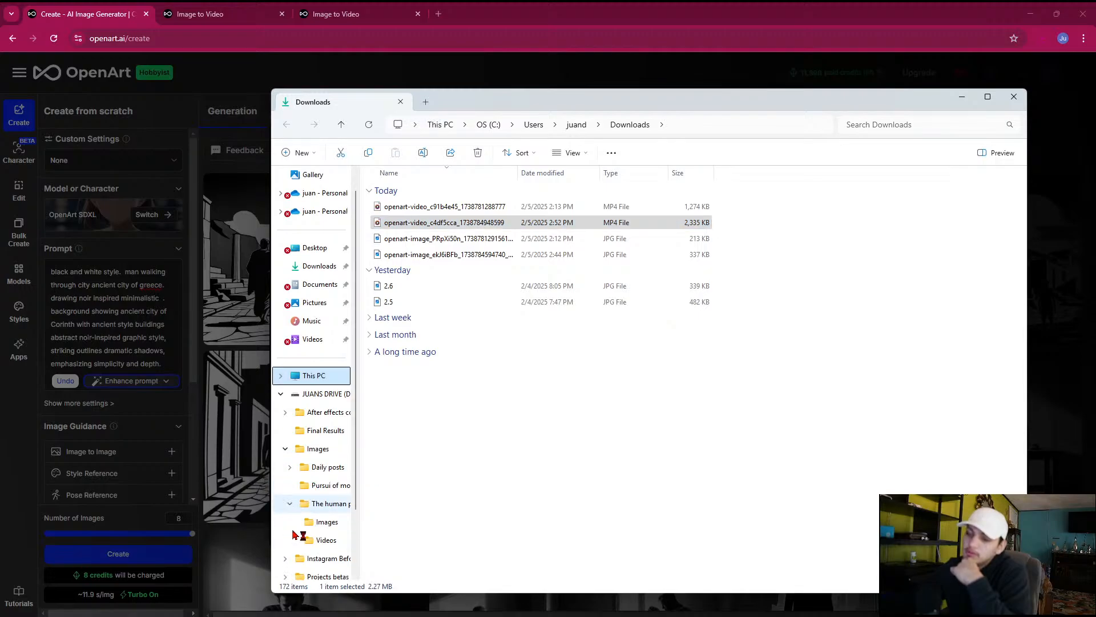
click(320, 544)
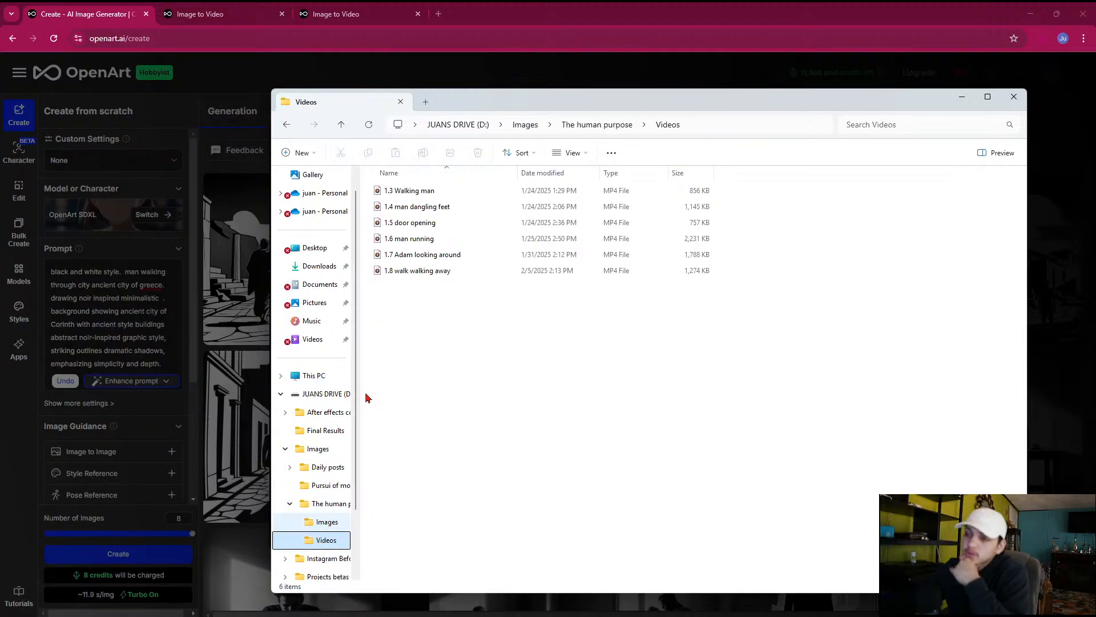
Rename the newly downloaded OpenArt video as 1.9 corinthians walking away and copy it into The human purpose's Videos folder on drive D
click(318, 267)
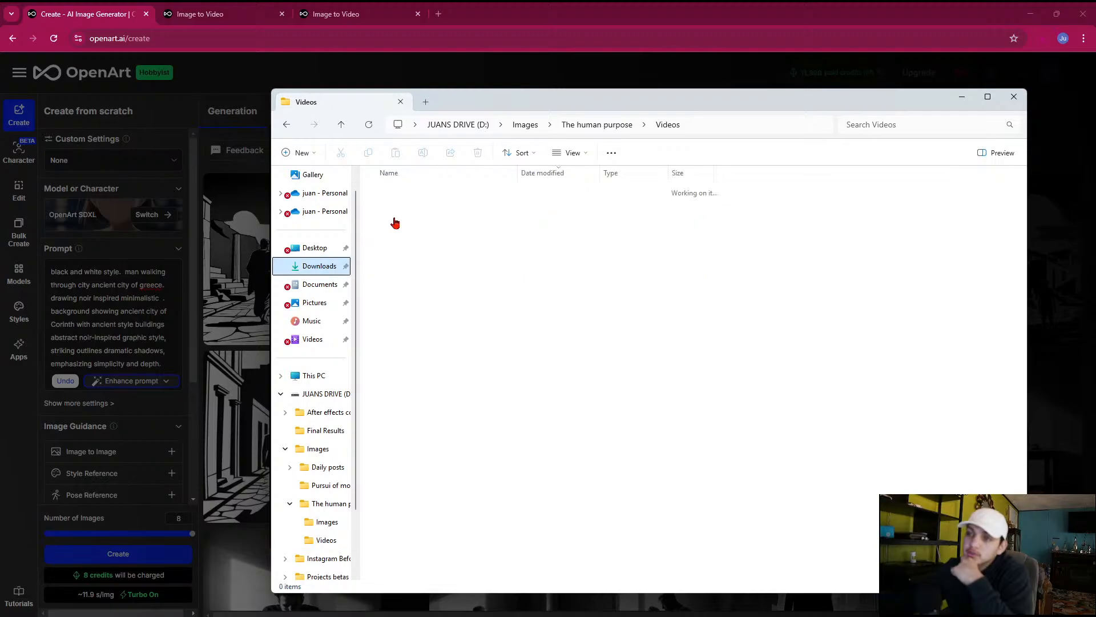
click(410, 243)
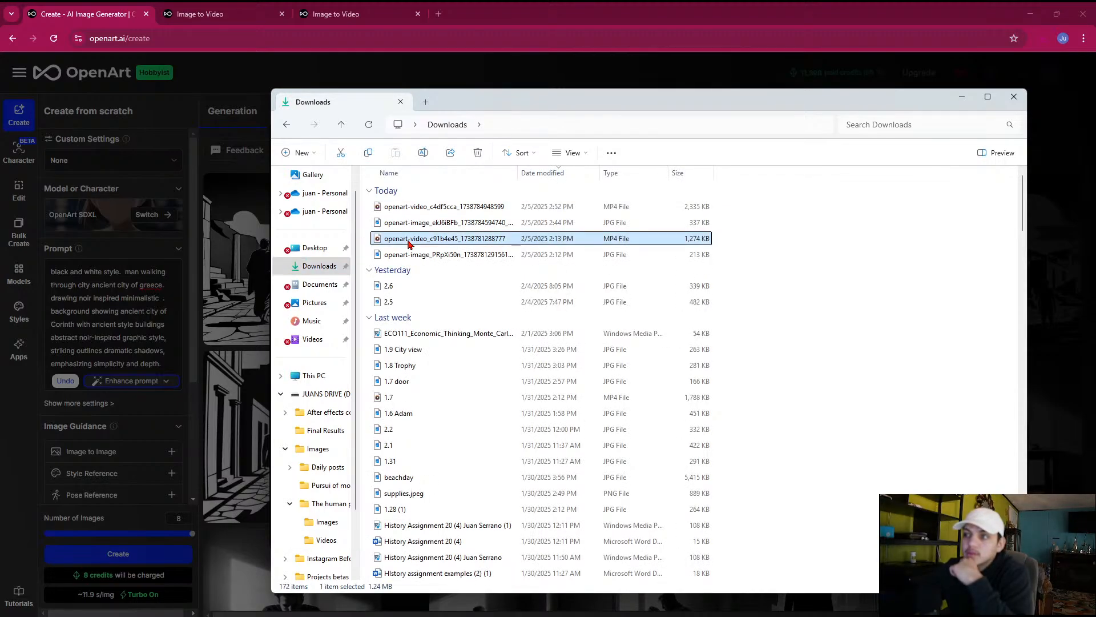
click(410, 207)
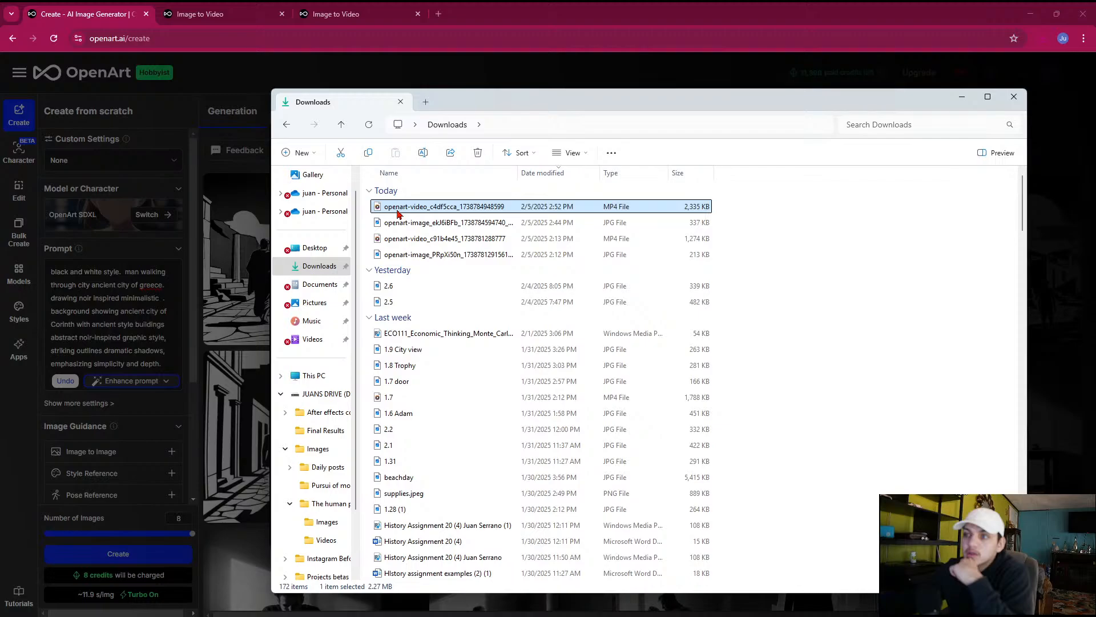
click(423, 152)
text(1.)
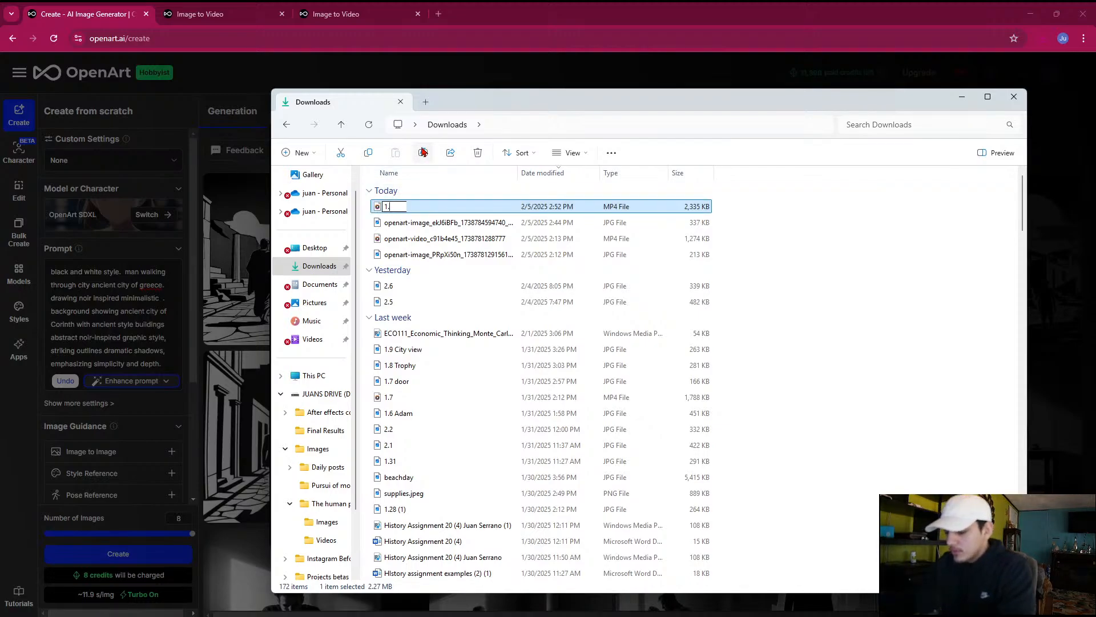
text(9 corinthians)
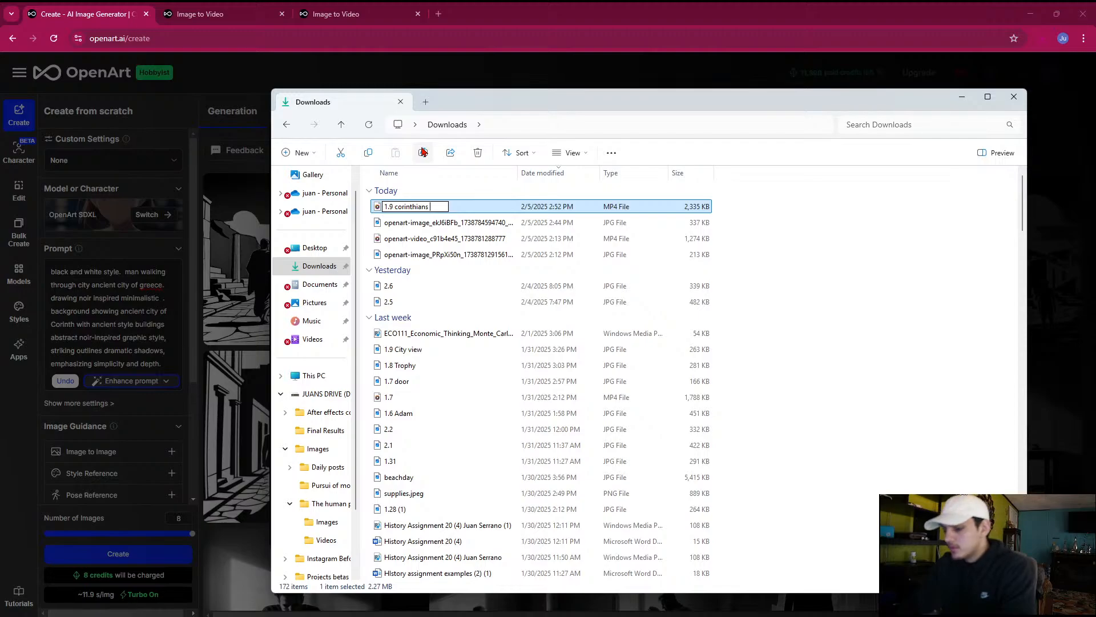
text( walking away)
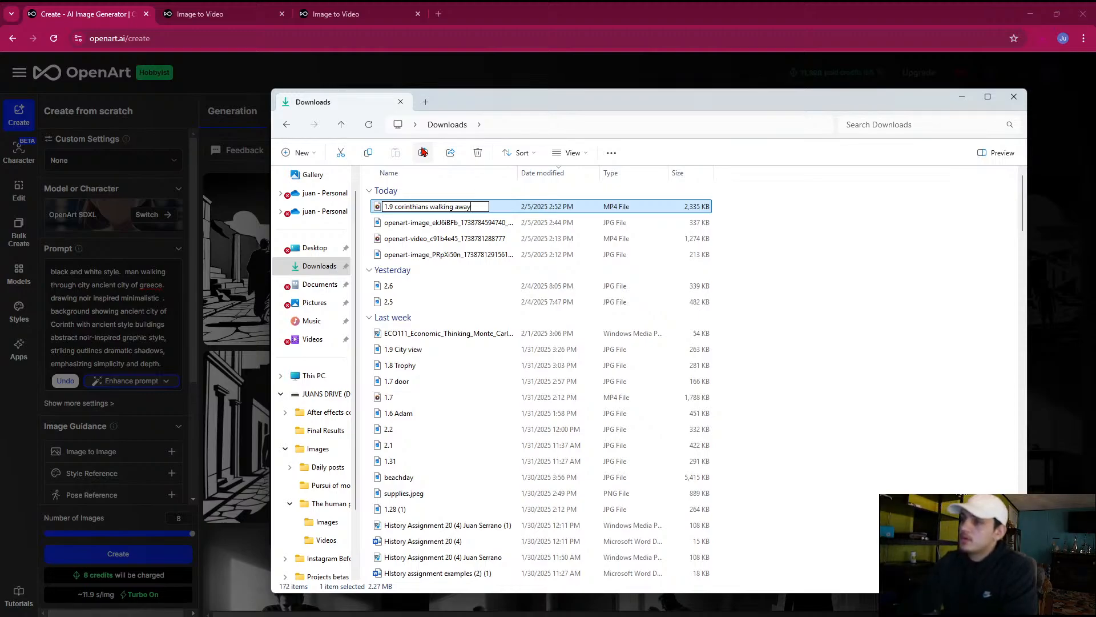
key(Return)
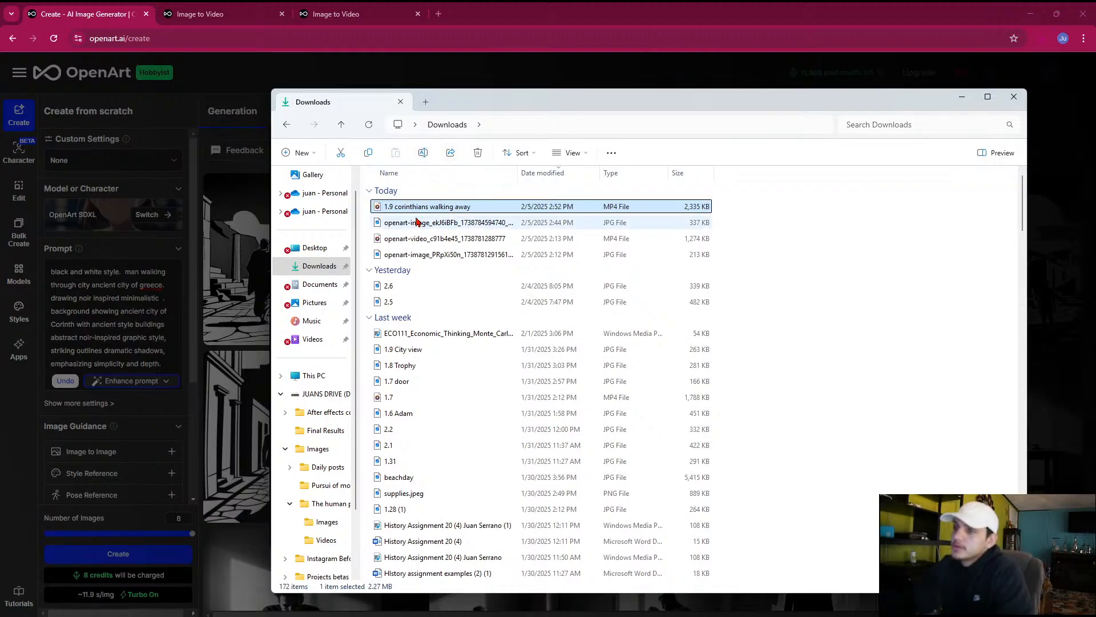
drag(329, 273, 320, 543)
click(323, 541)
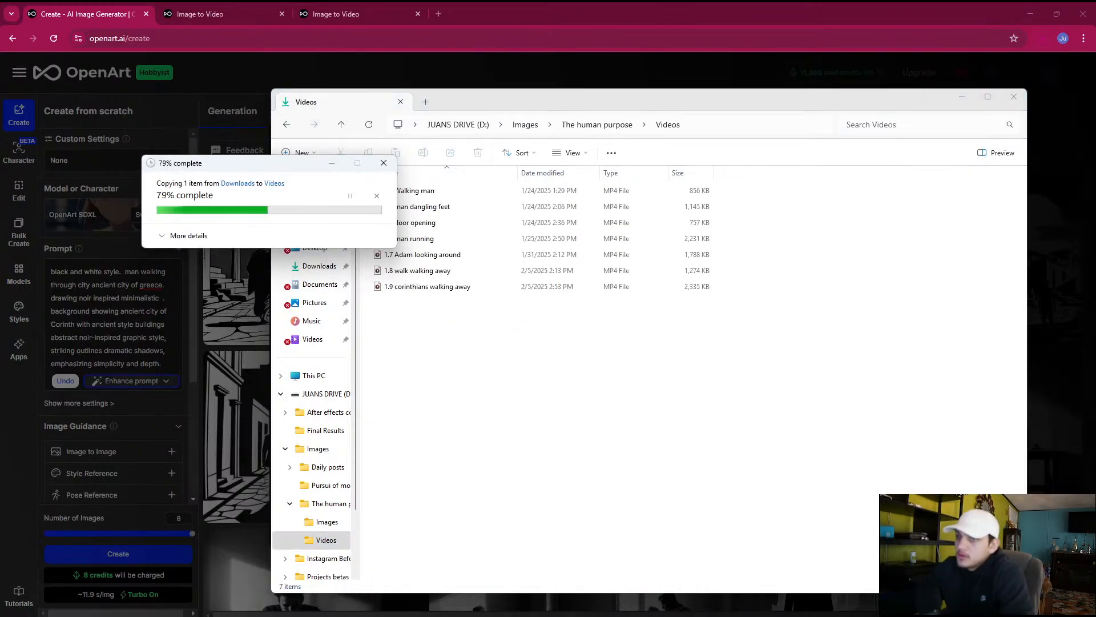
Switch to After Effects and import 1.9 corinthians walking away into the project from The human purpose's Videos folder on drive D
click(724, 605)
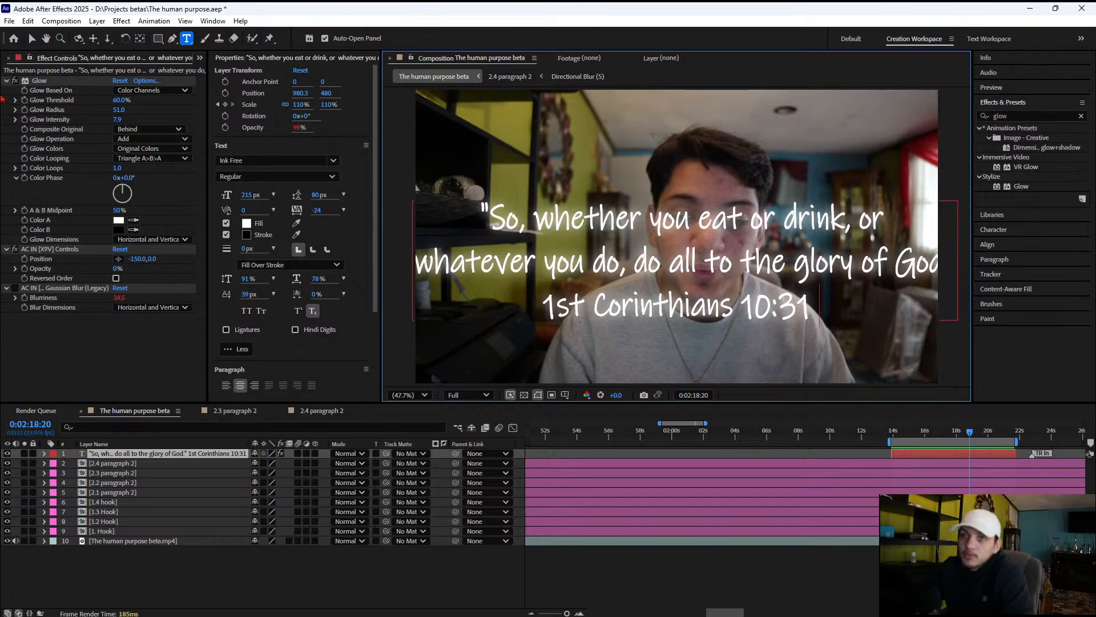
click(200, 58)
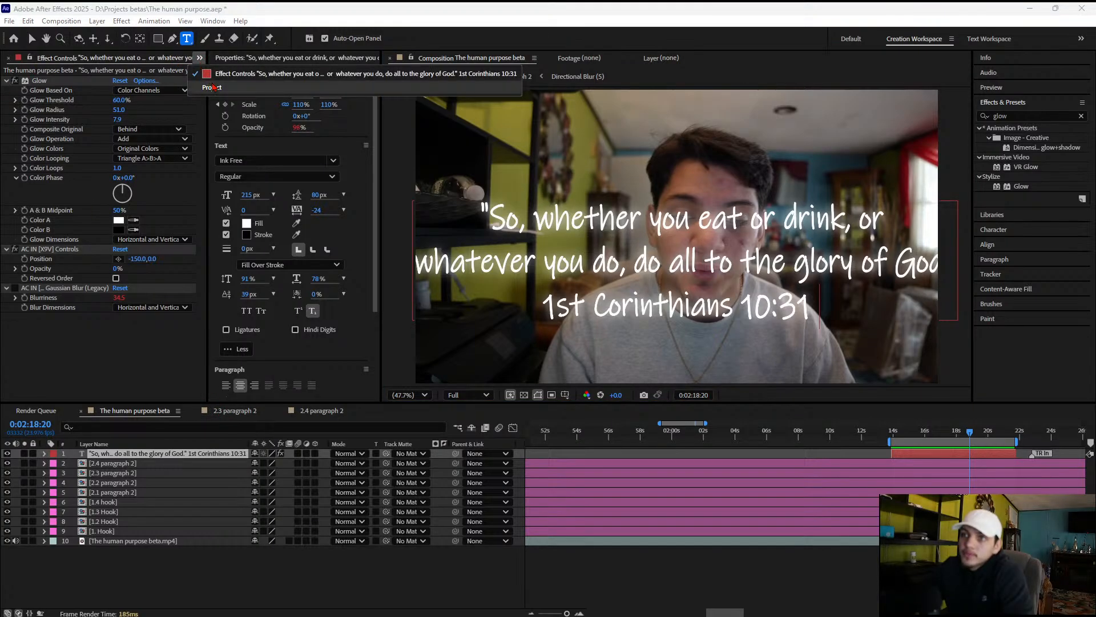
click(214, 89)
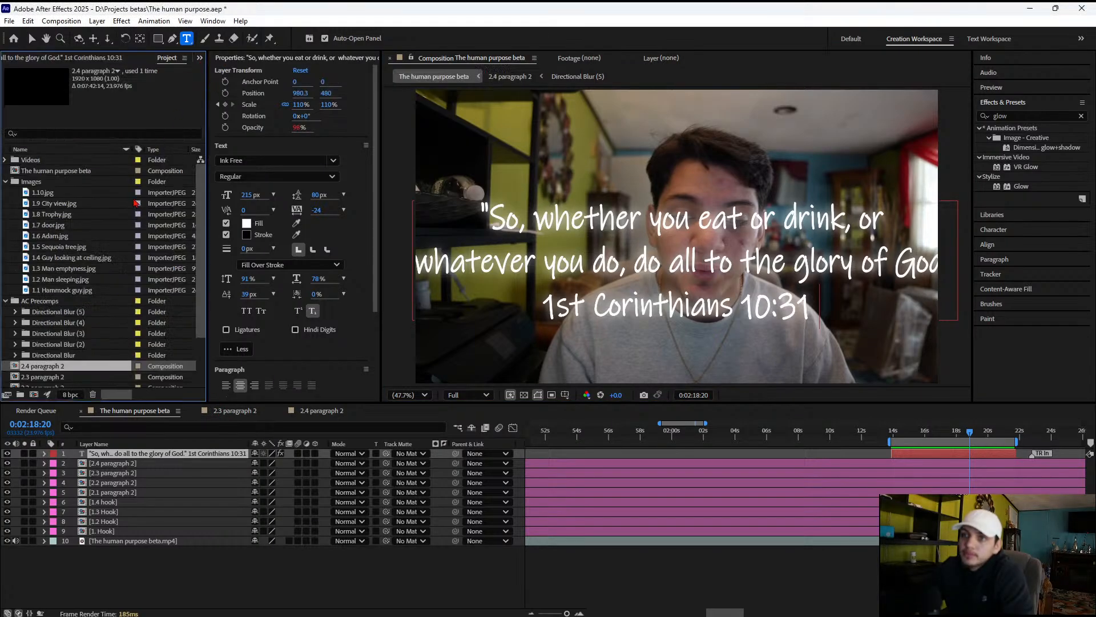
click(7, 183)
click(133, 356)
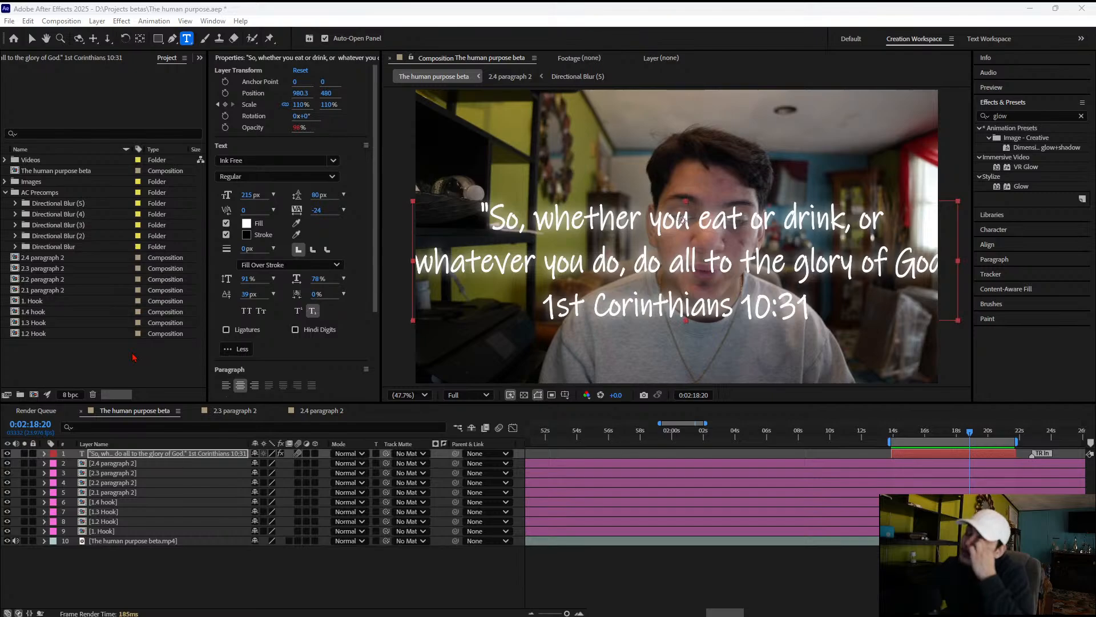
double_click(133, 356)
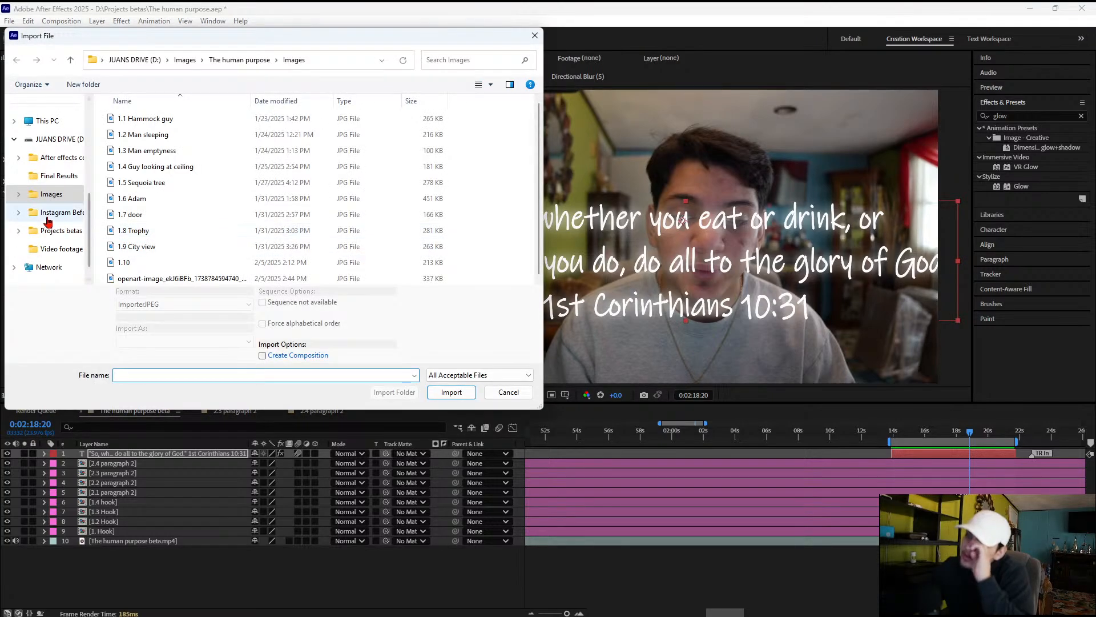
click(18, 194)
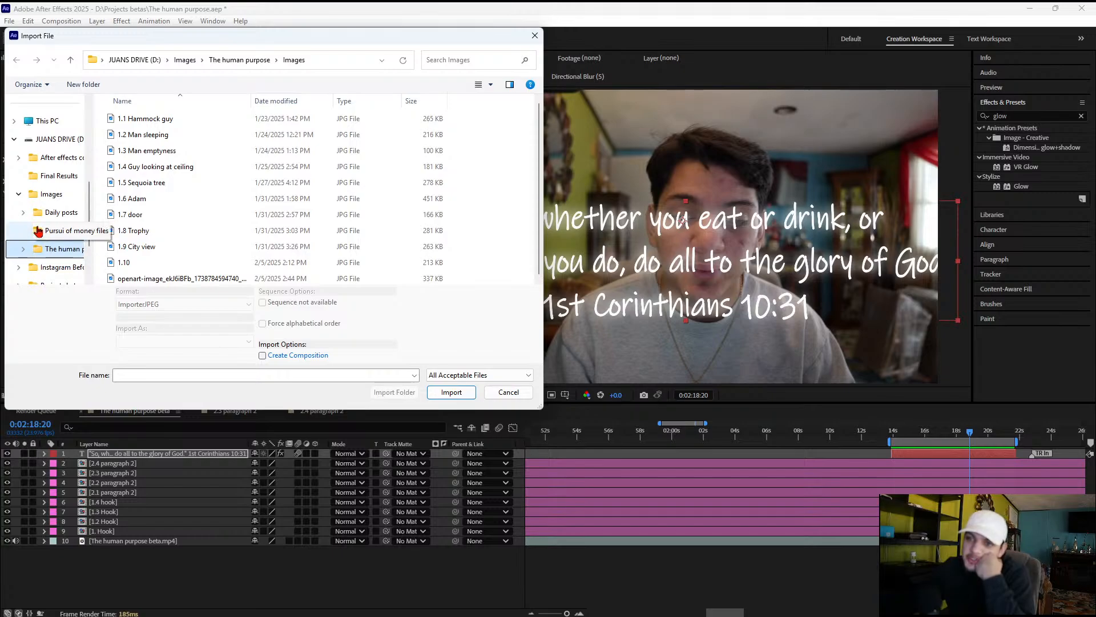
scroll(38, 231, down, 1)
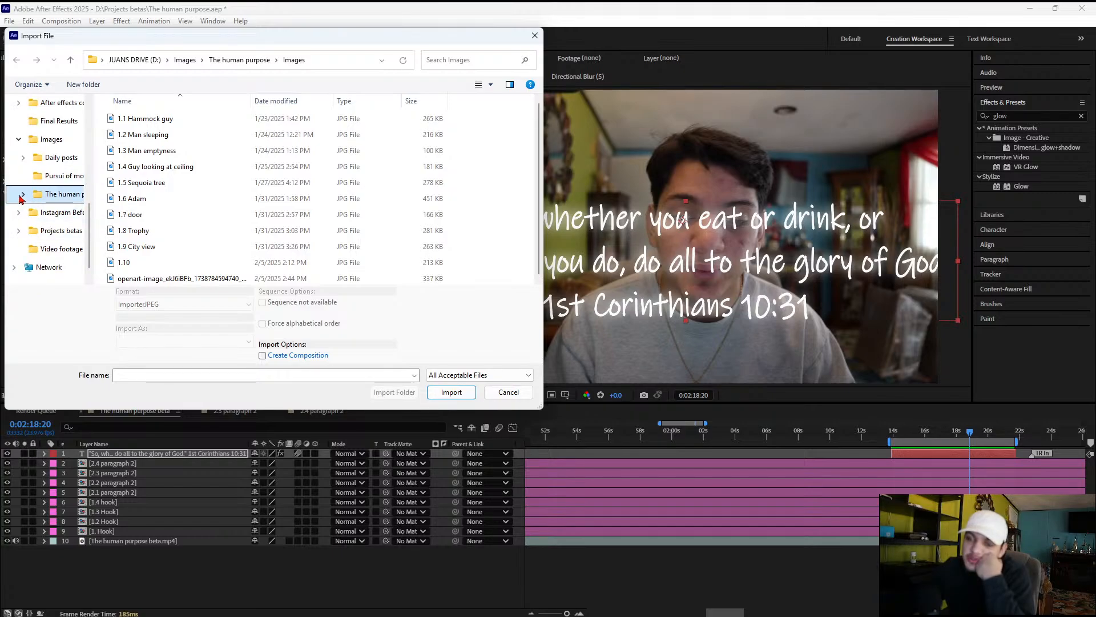
click(21, 196)
click(62, 230)
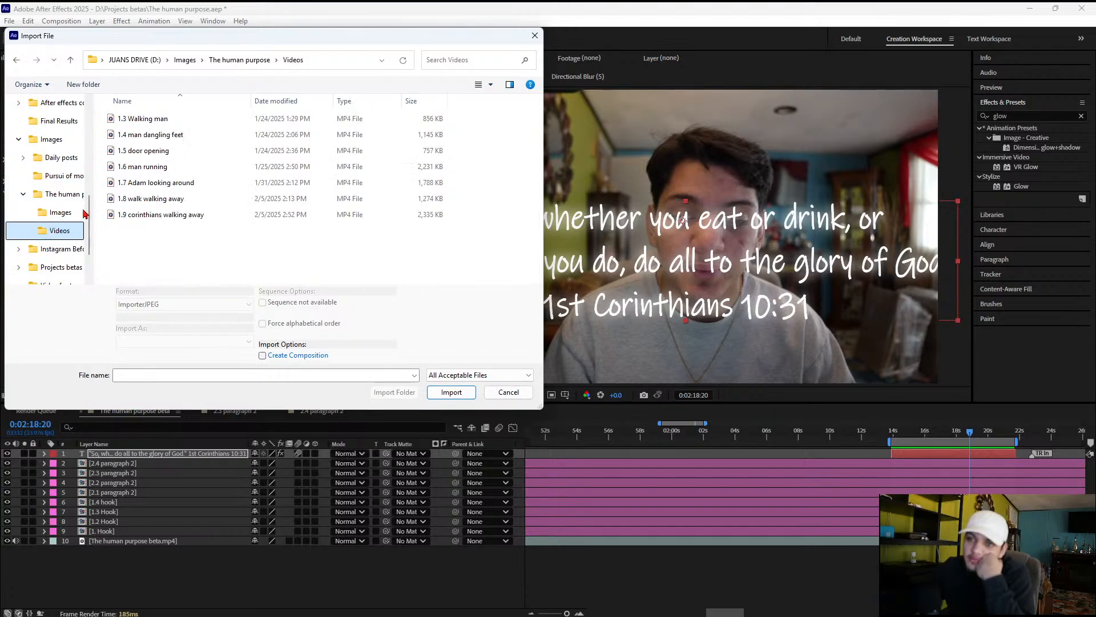
click(246, 215)
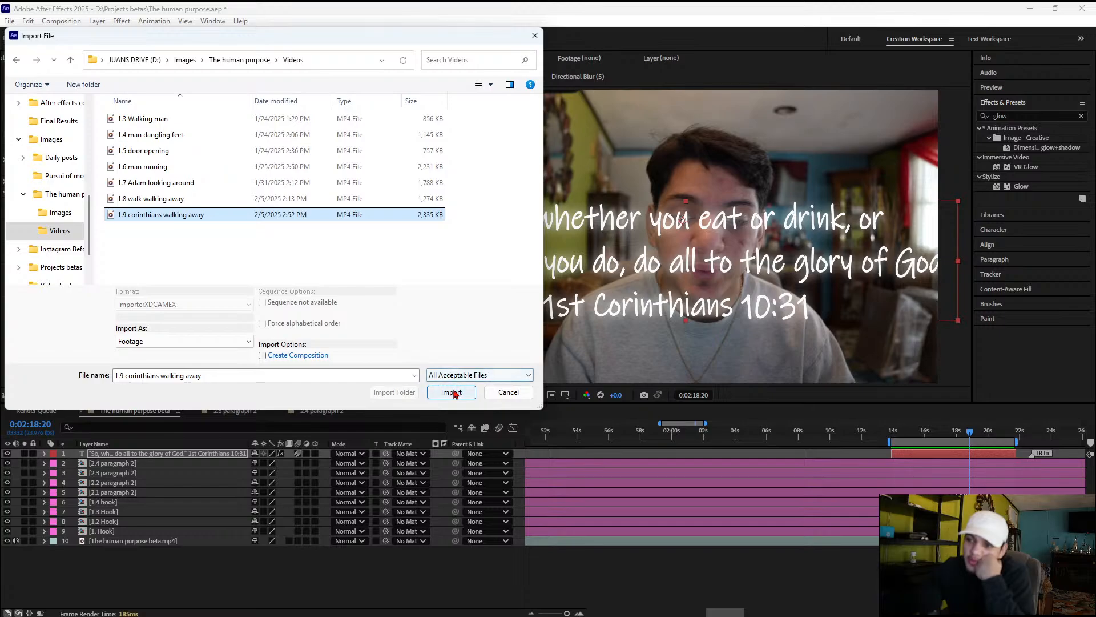
click(451, 393)
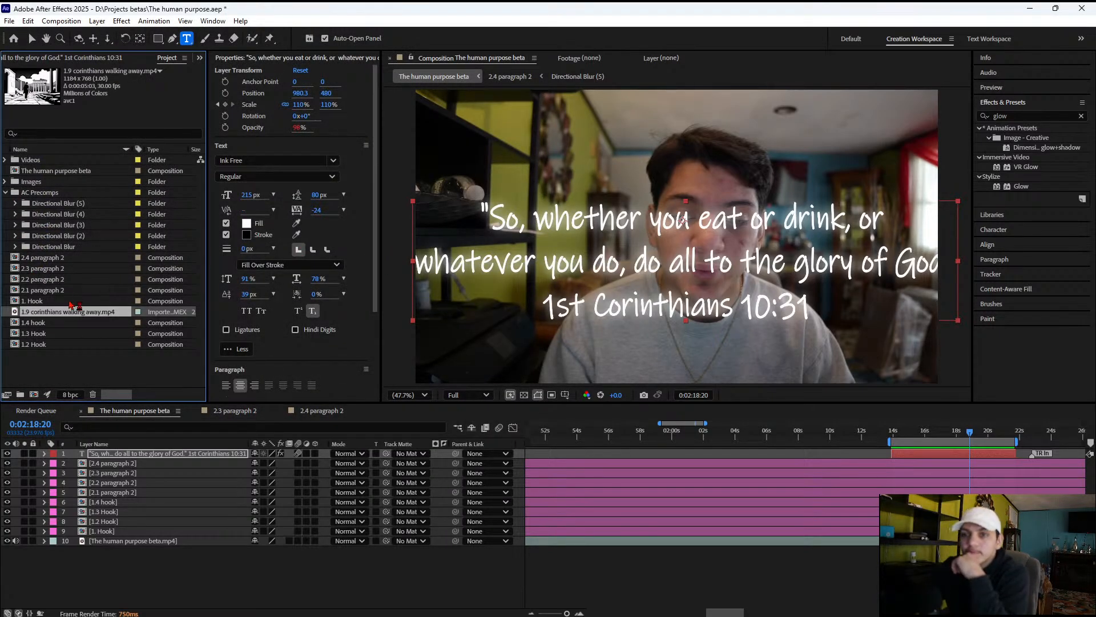
Place the 1.9 corinthians walking away clip beneath the verse text layer, aligned with its start, and scrub through the clip
drag(33, 314, 946, 452)
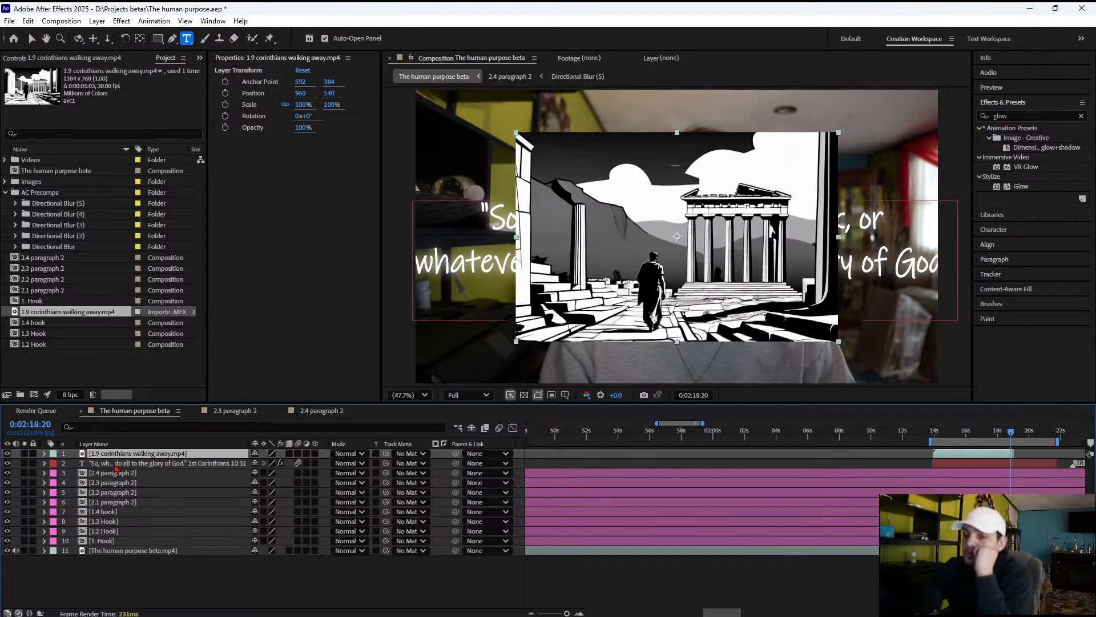
drag(118, 456, 119, 464)
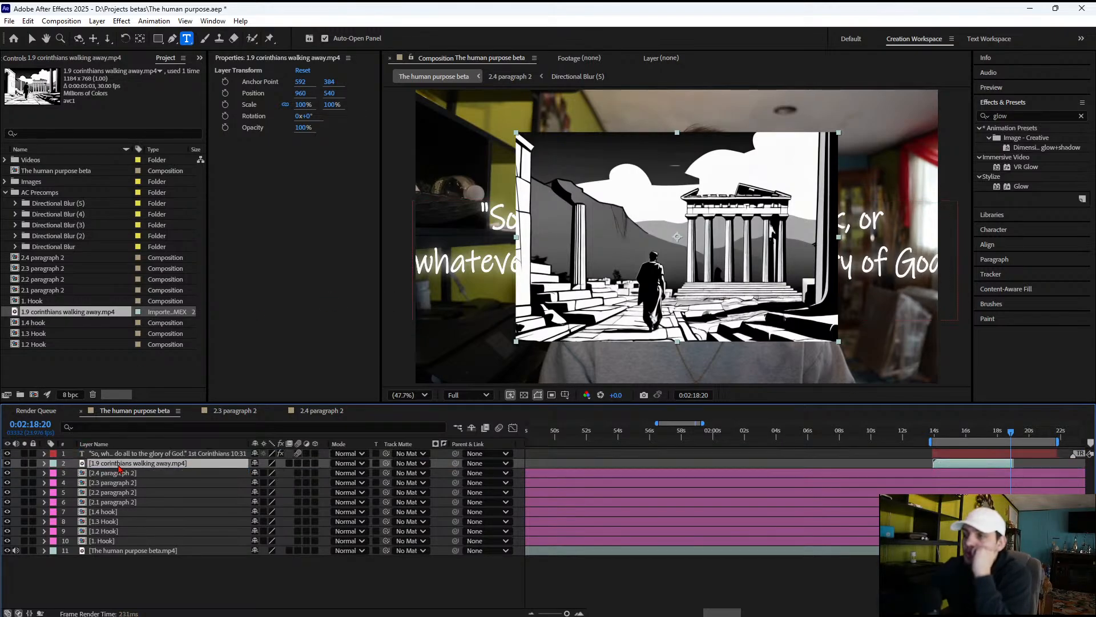
click(939, 430)
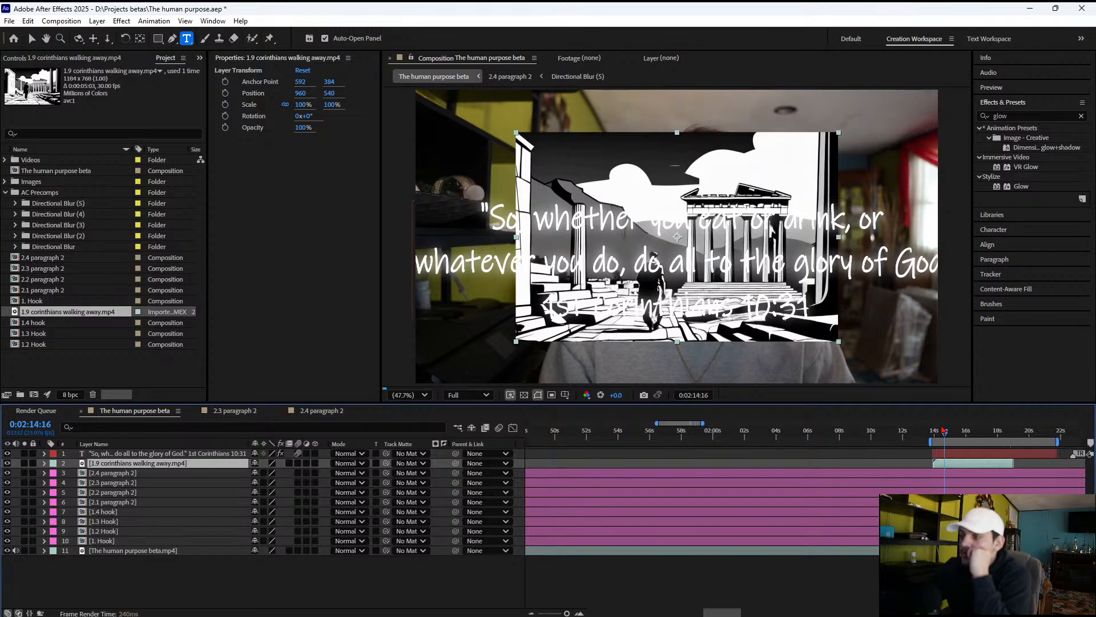
drag(942, 426, 1010, 433)
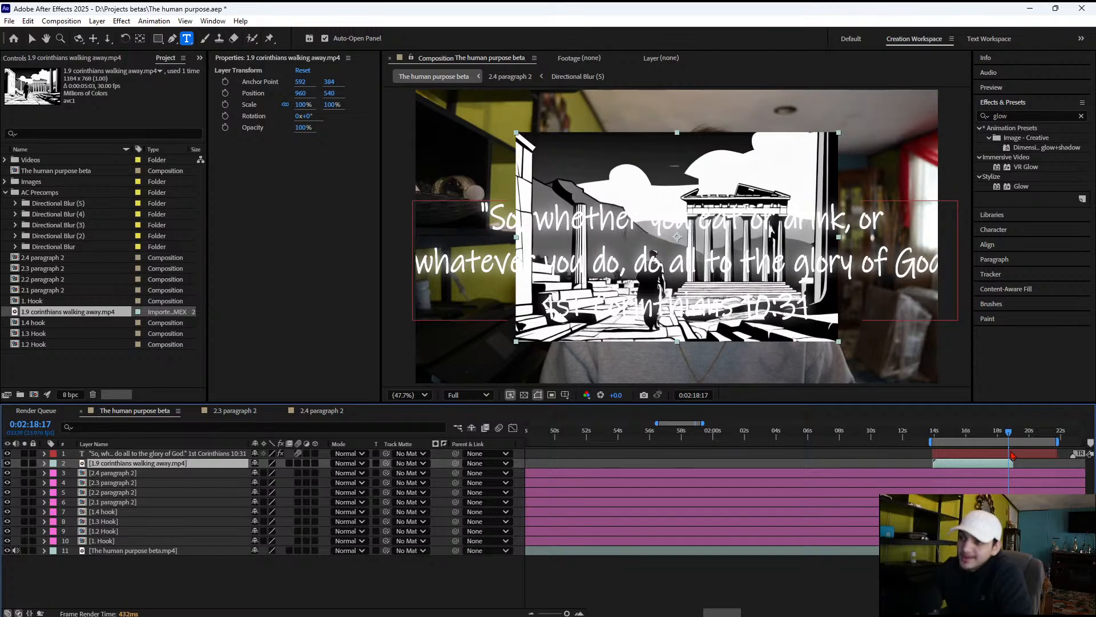
Switch to Creative Cloud Desktop and launch Premiere Pro
mouse_move(568, 614)
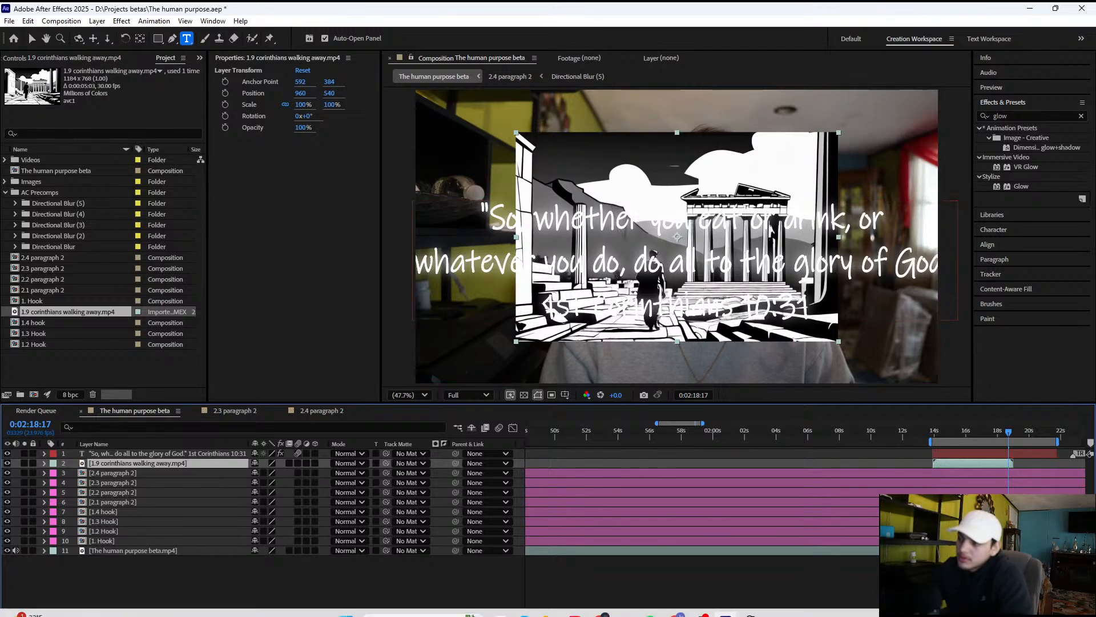
click(573, 613)
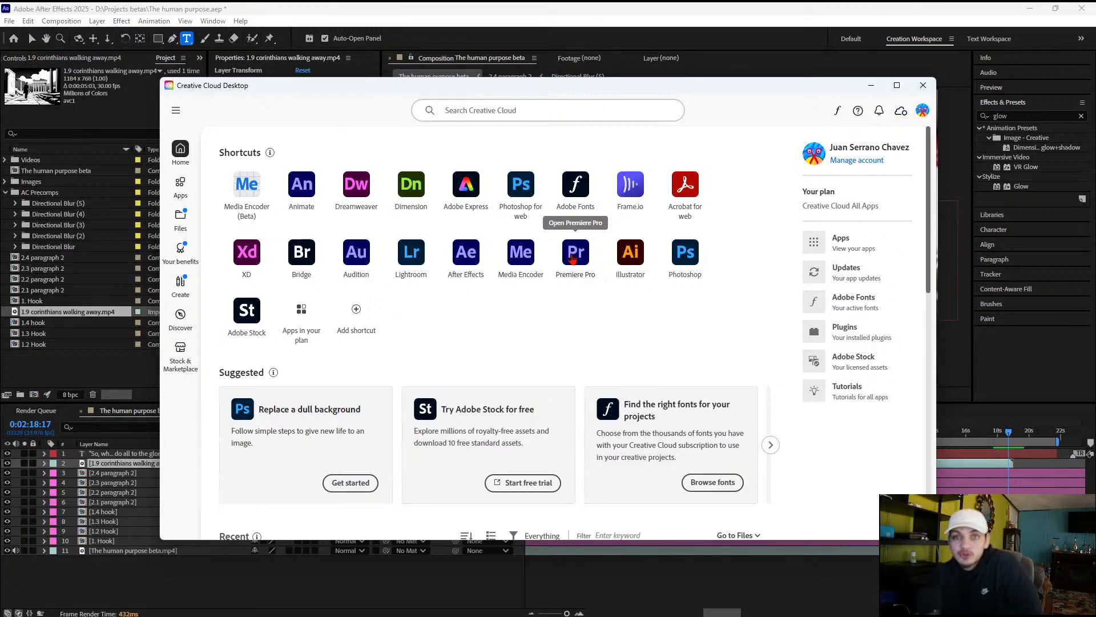
click(573, 257)
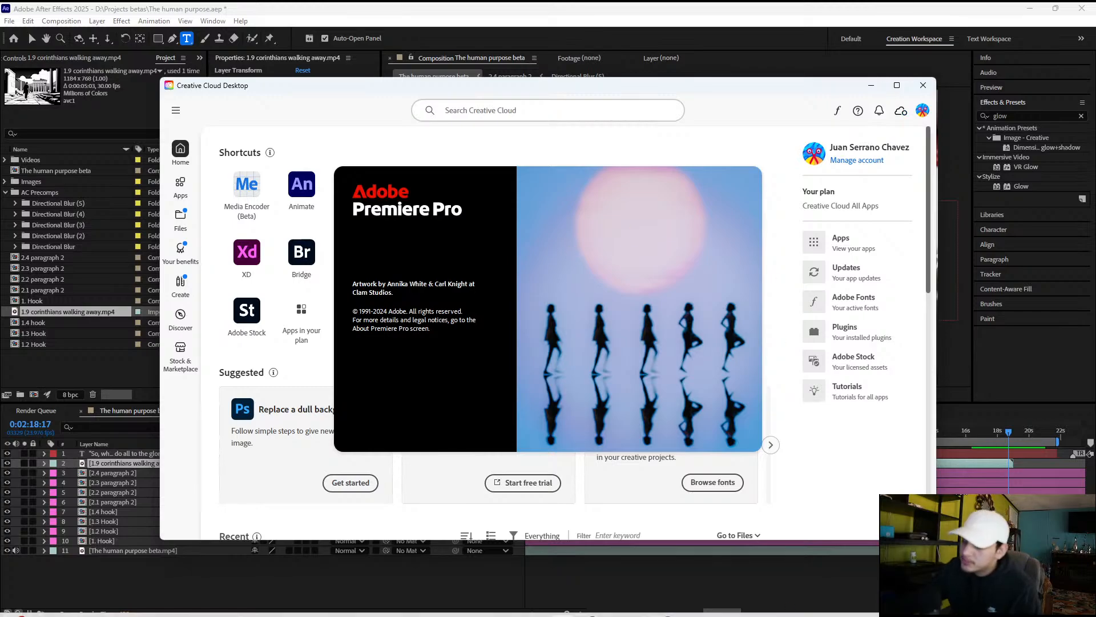
click(763, 607)
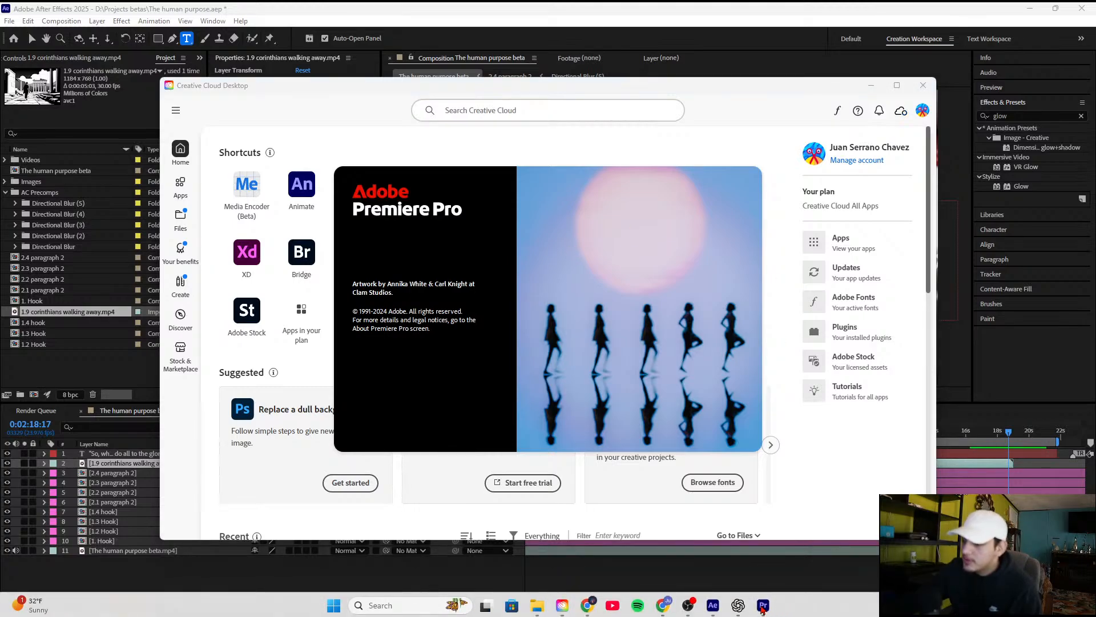
Close the ChatGPT and Creative Cloud Desktop windows
mouse_move(738, 606)
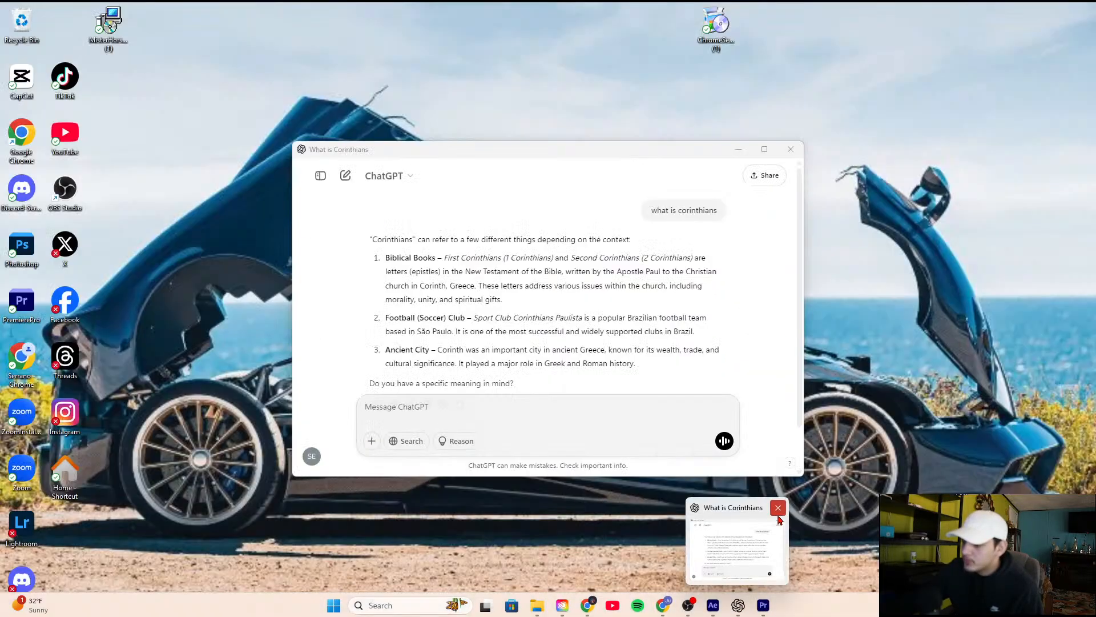
click(778, 509)
mouse_move(584, 596)
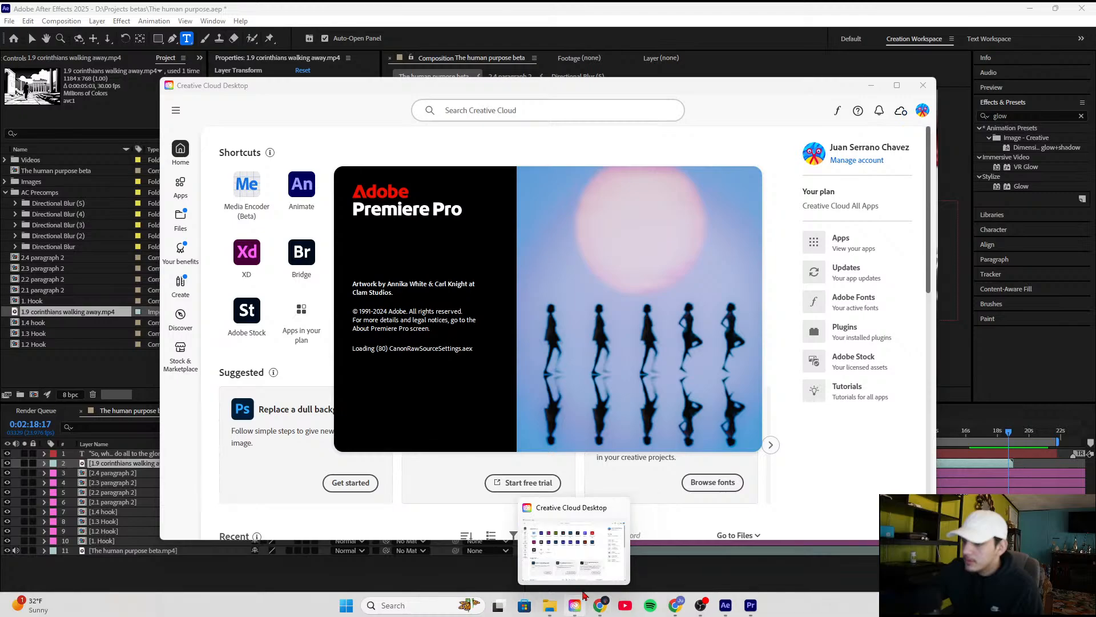
click(620, 510)
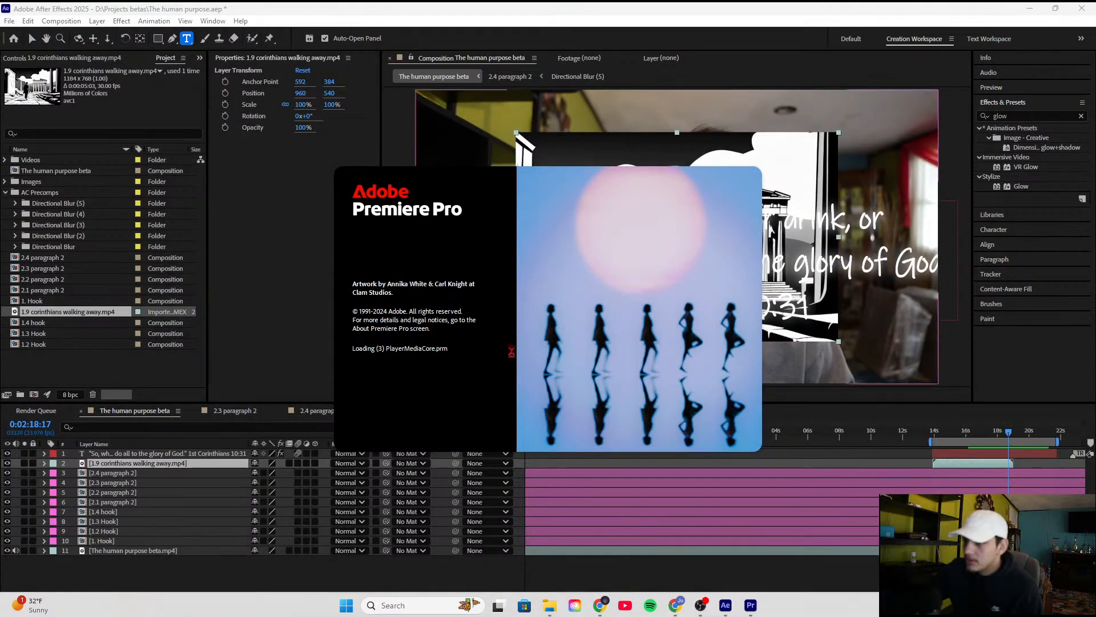
Return to After Effects, save The human purpose project and select the verse text layer
click(732, 608)
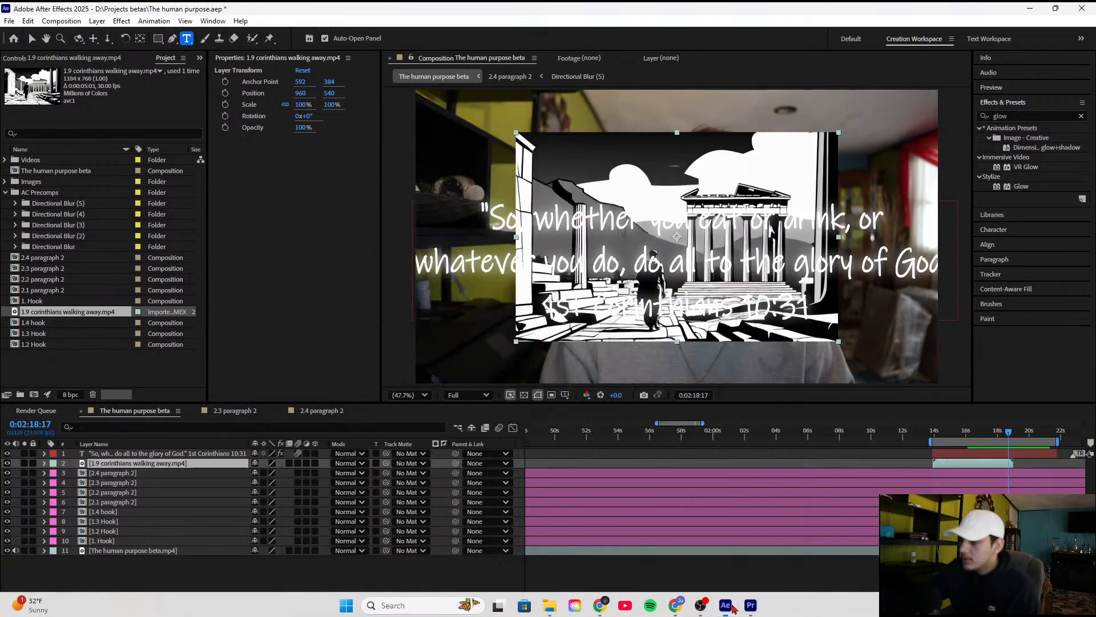
key(ctrl+s)
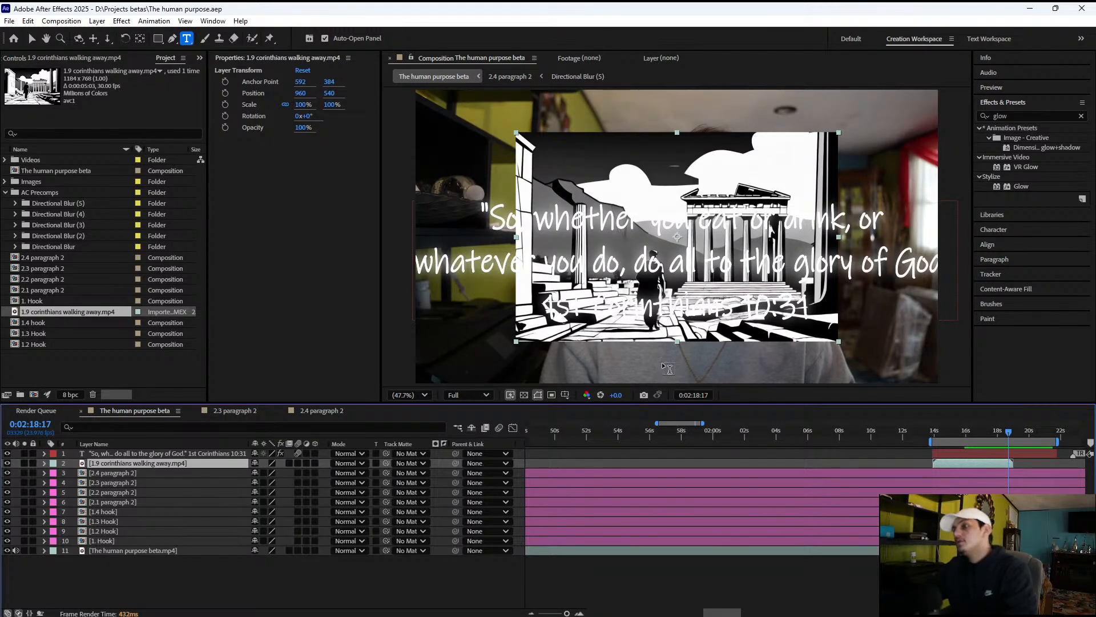
click(153, 454)
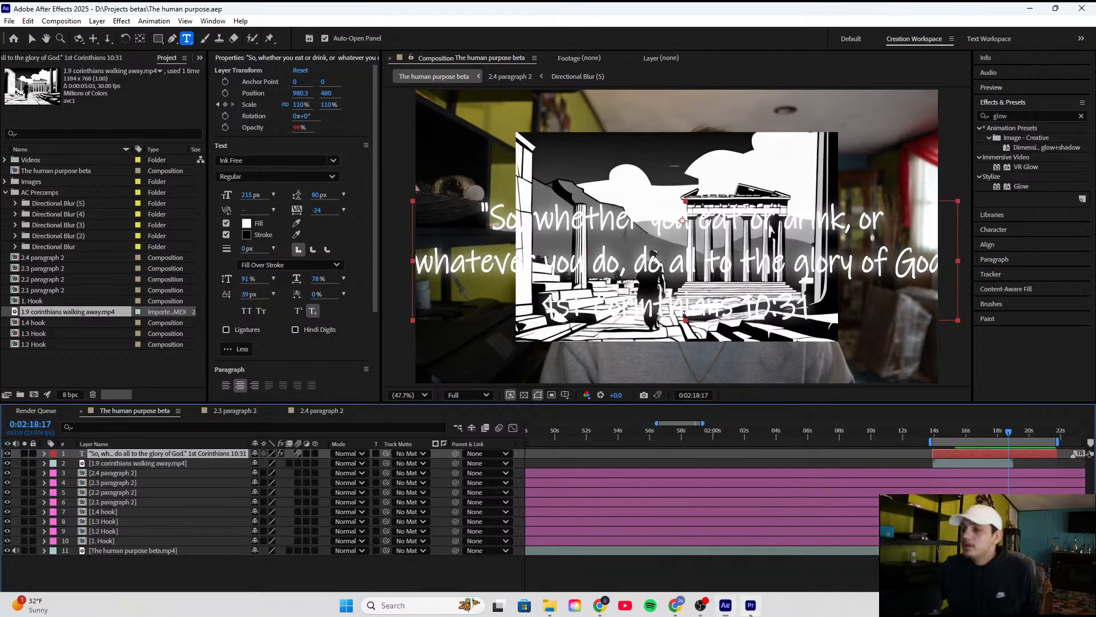
Switch to Premiere Pro and open the recent project The human Purpose
click(750, 605)
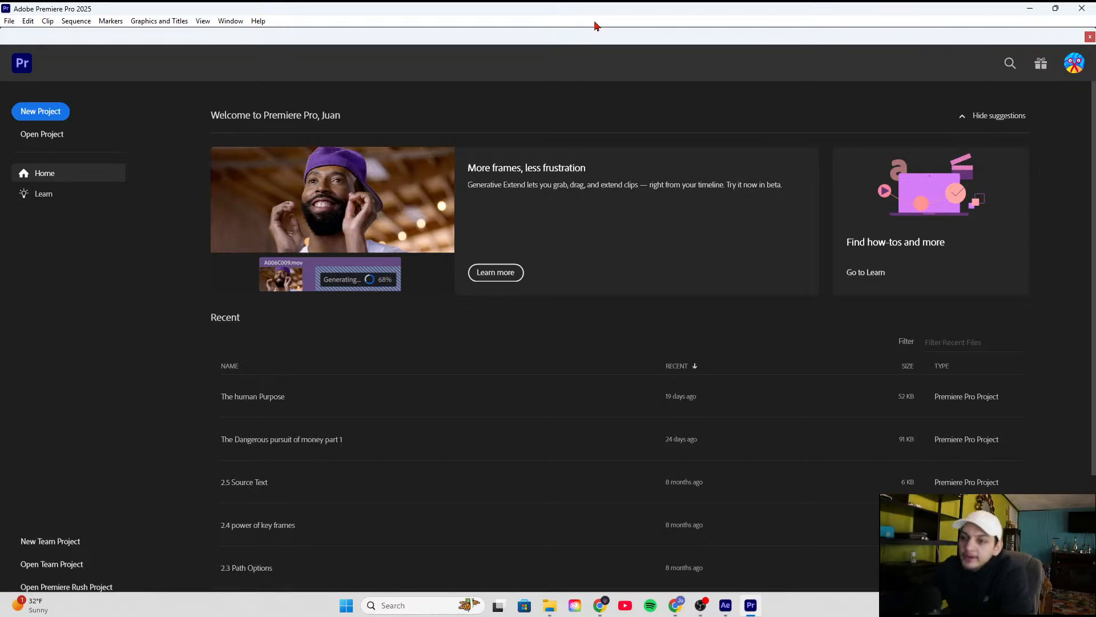
click(249, 404)
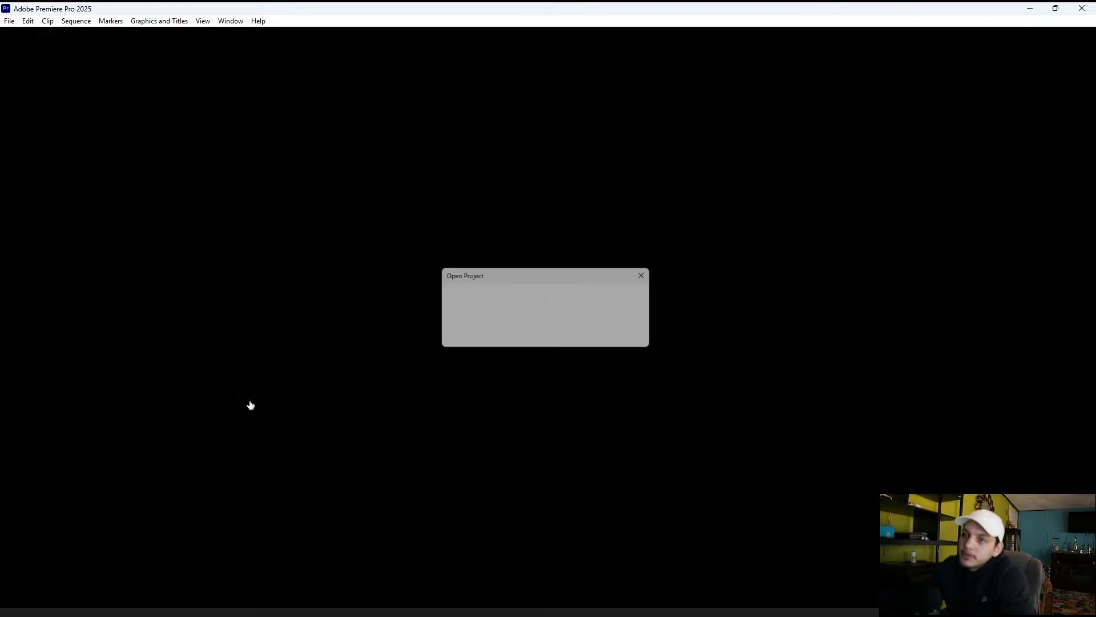
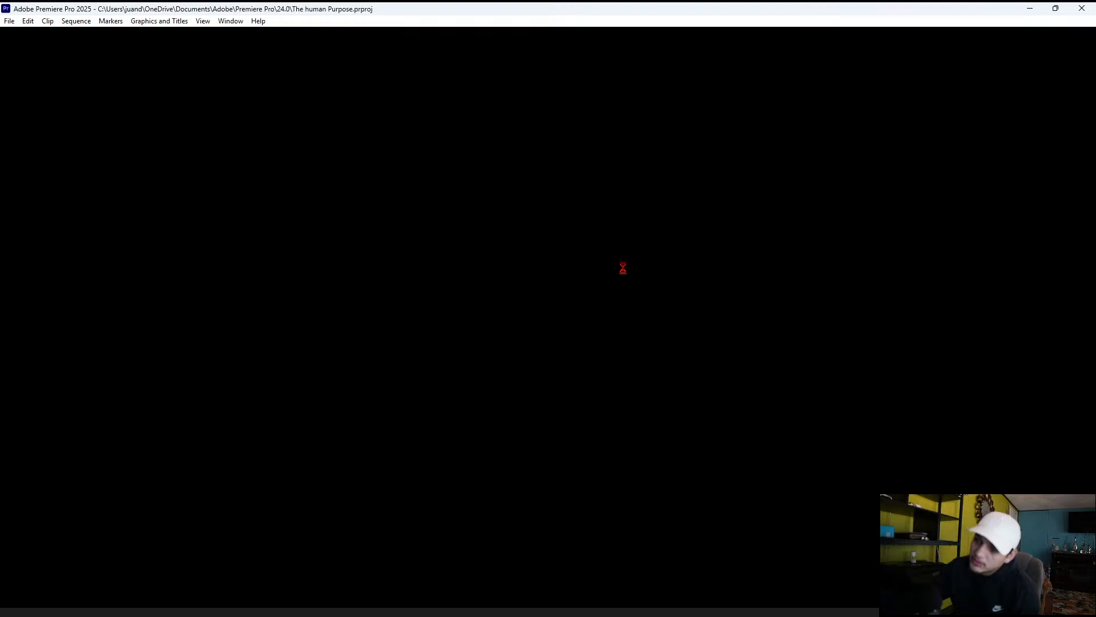
Switch to OpenArt in Chrome, close the preview of the man walking away video and return to Premiere Pro
mouse_move(628, 615)
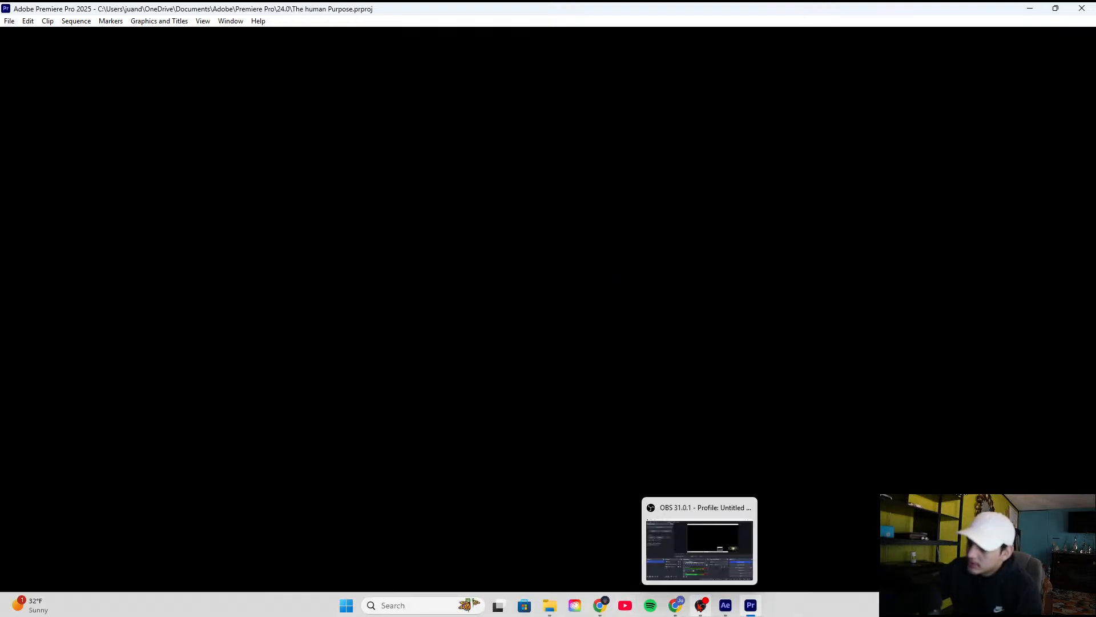
click(676, 605)
click(677, 606)
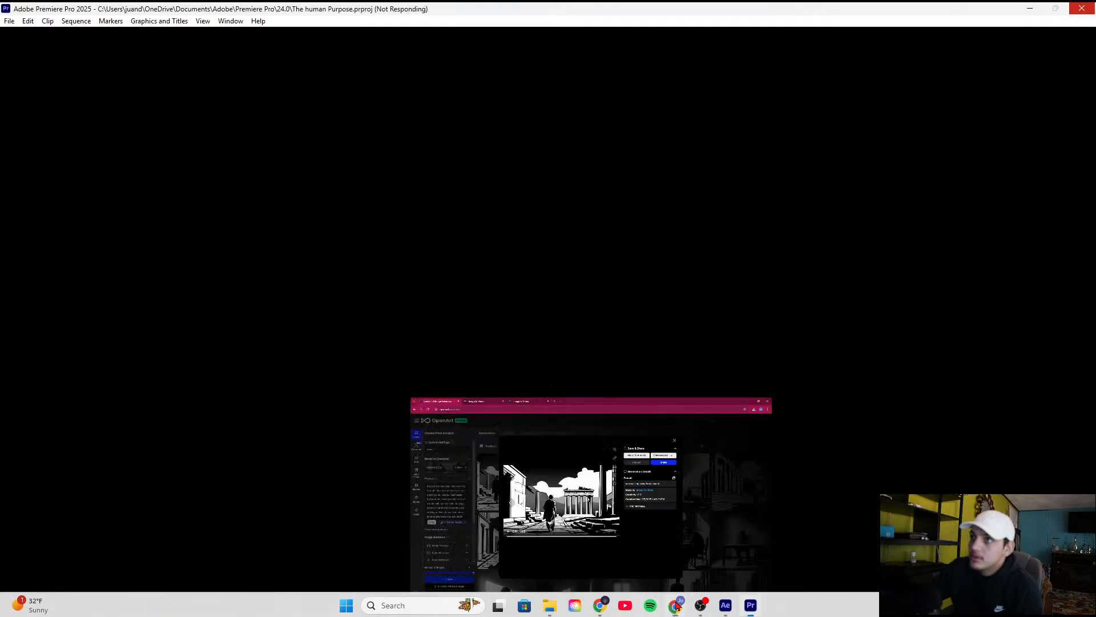
click(677, 605)
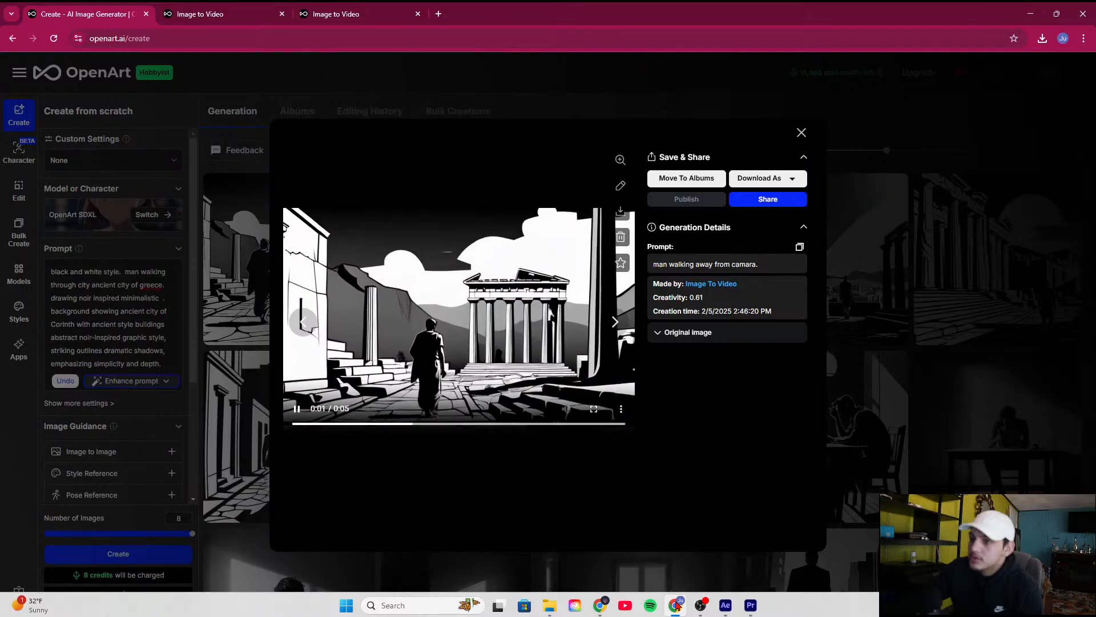
click(676, 605)
click(676, 605)
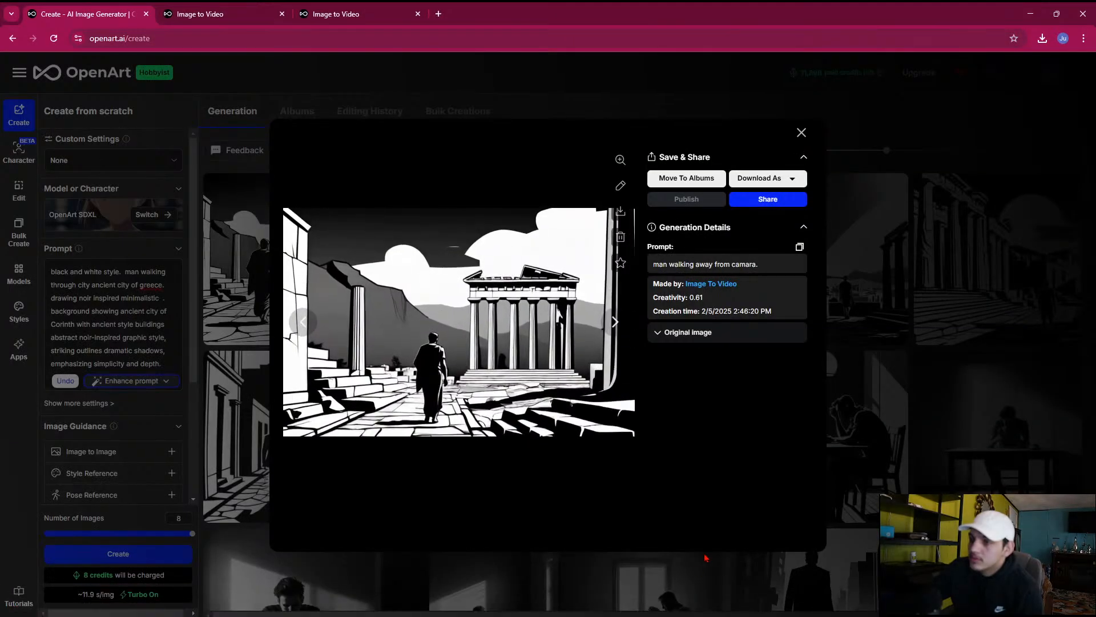
click(802, 133)
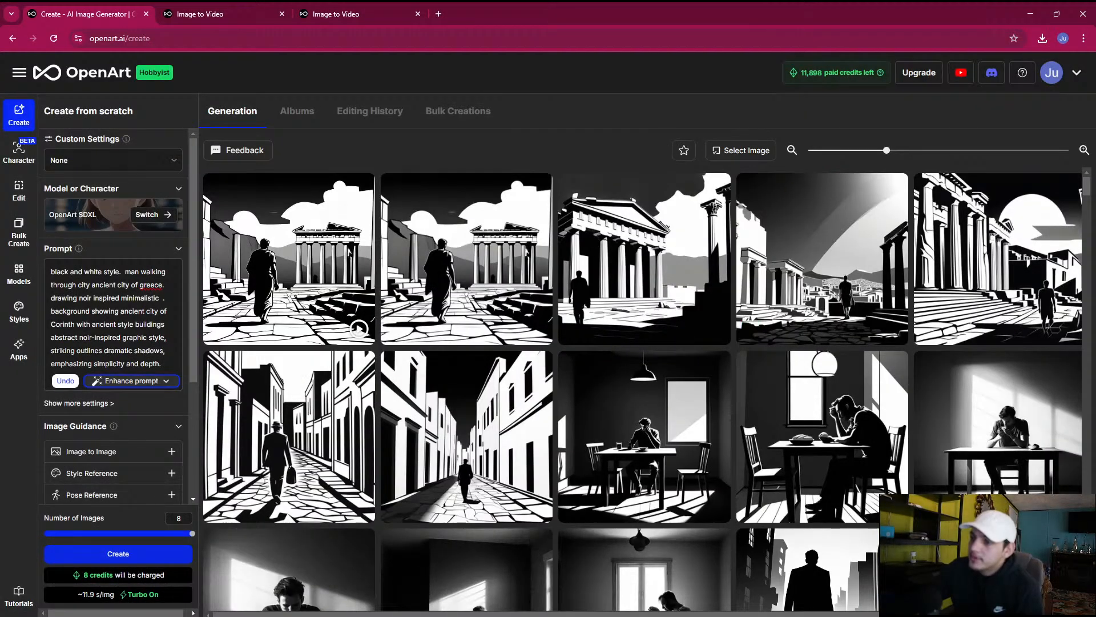
click(750, 607)
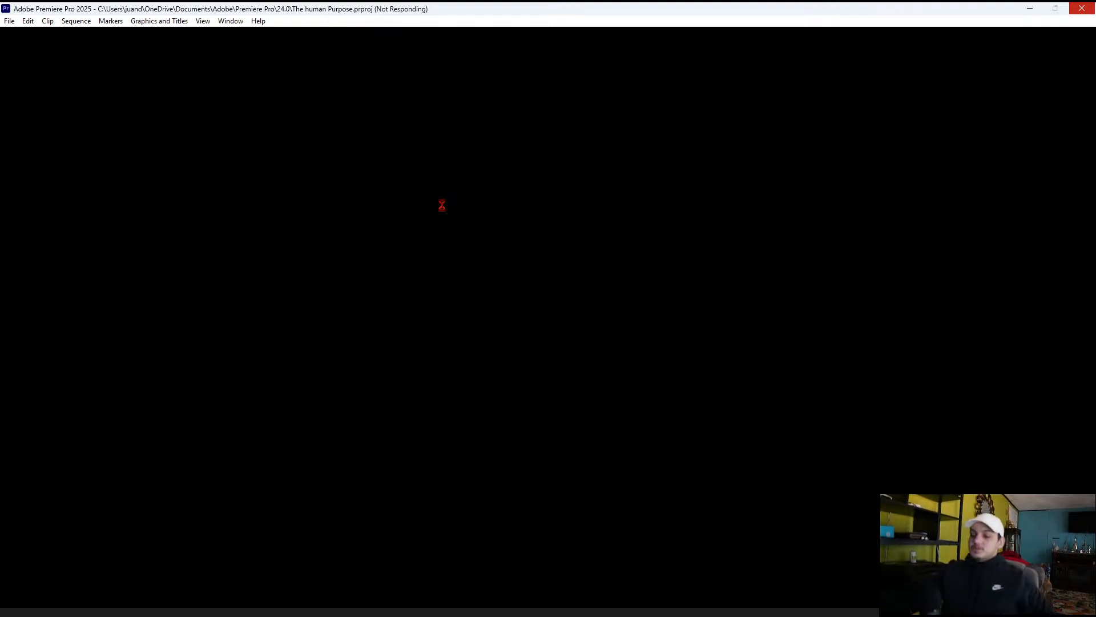
Close After Effects and Premiere Pro
mouse_move(808, 615)
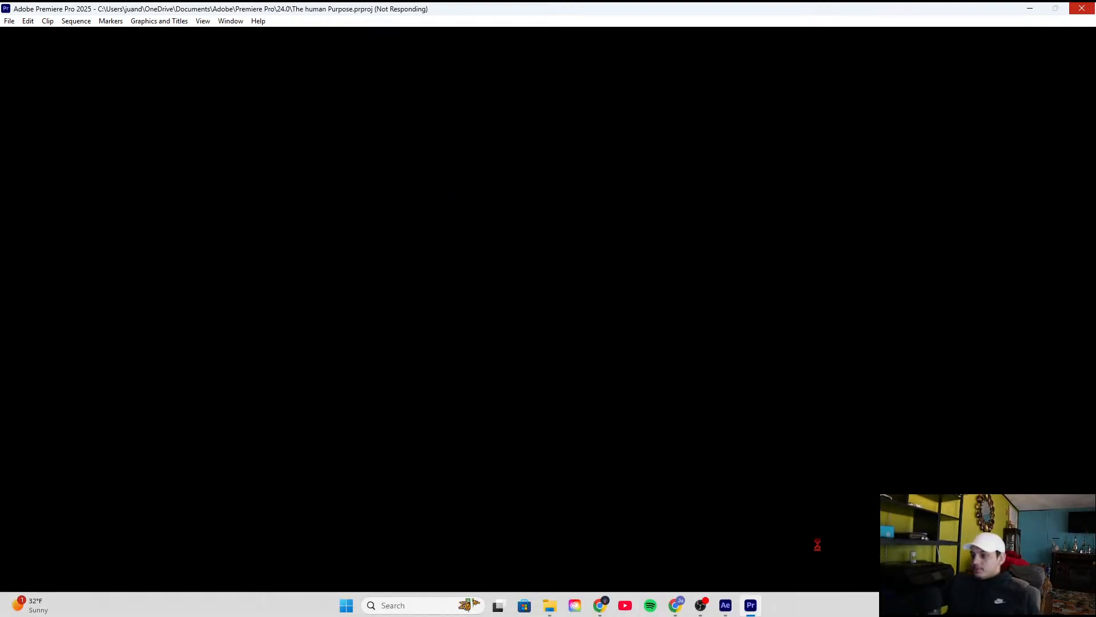
mouse_move(722, 612)
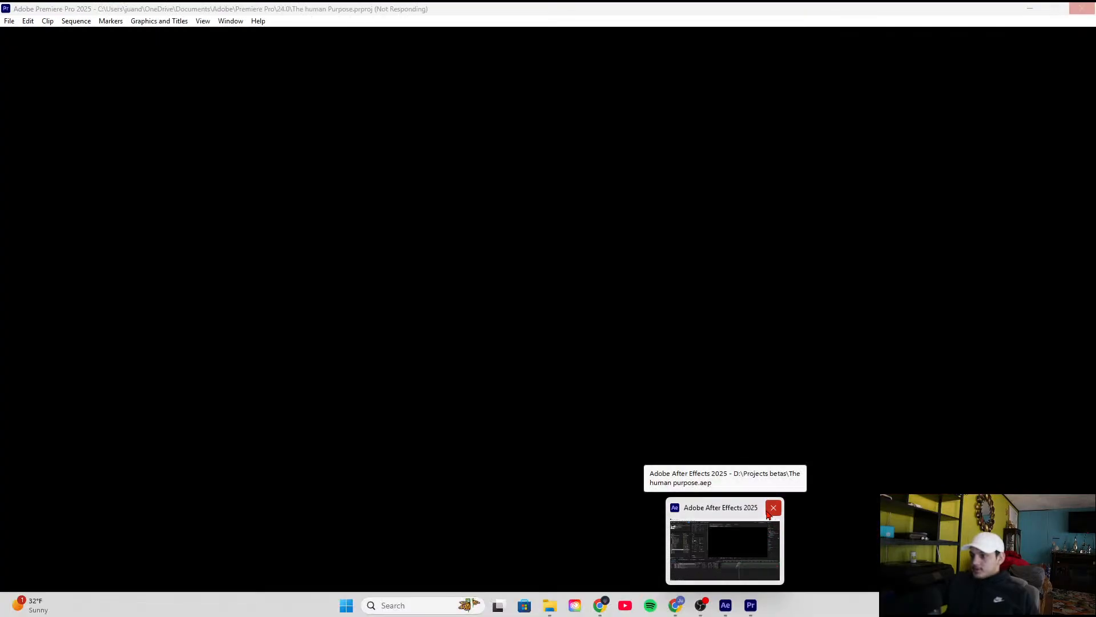
click(768, 513)
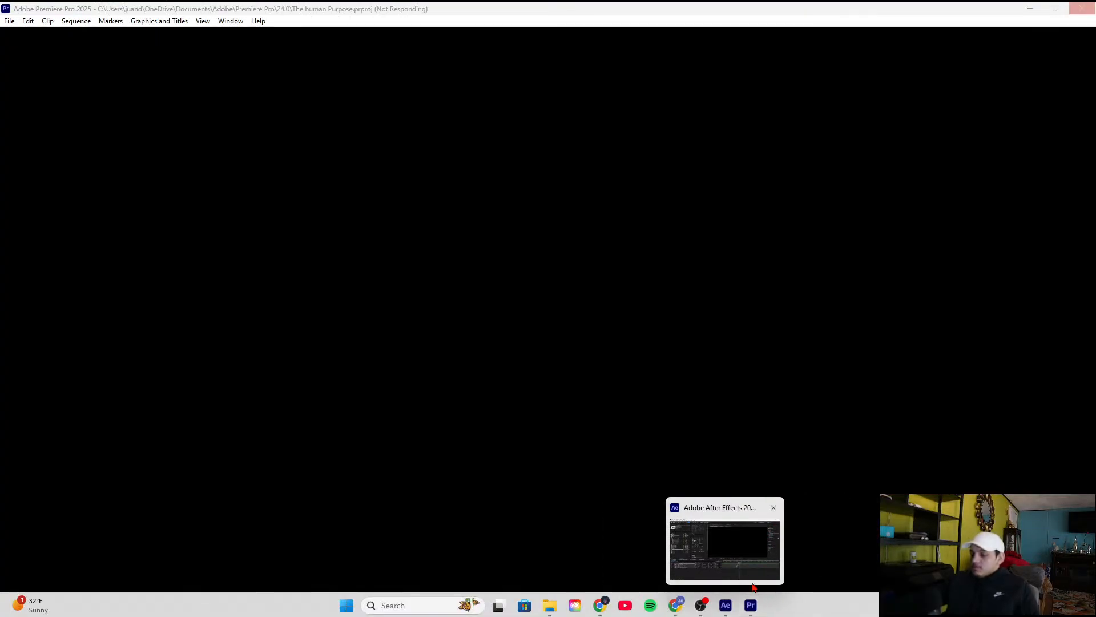
mouse_move(736, 568)
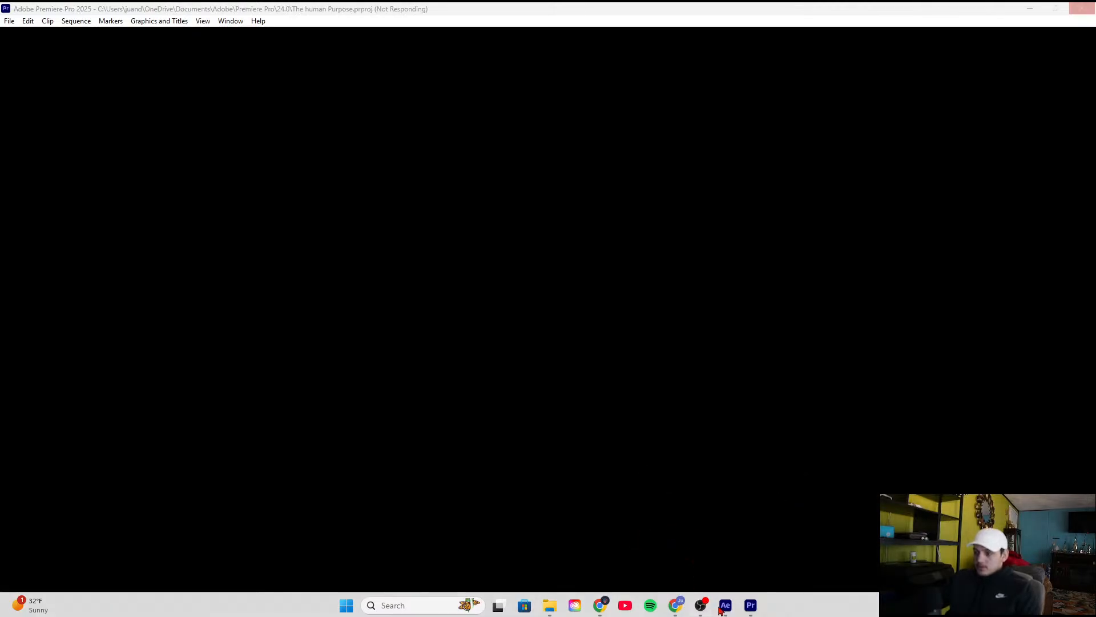
click(734, 614)
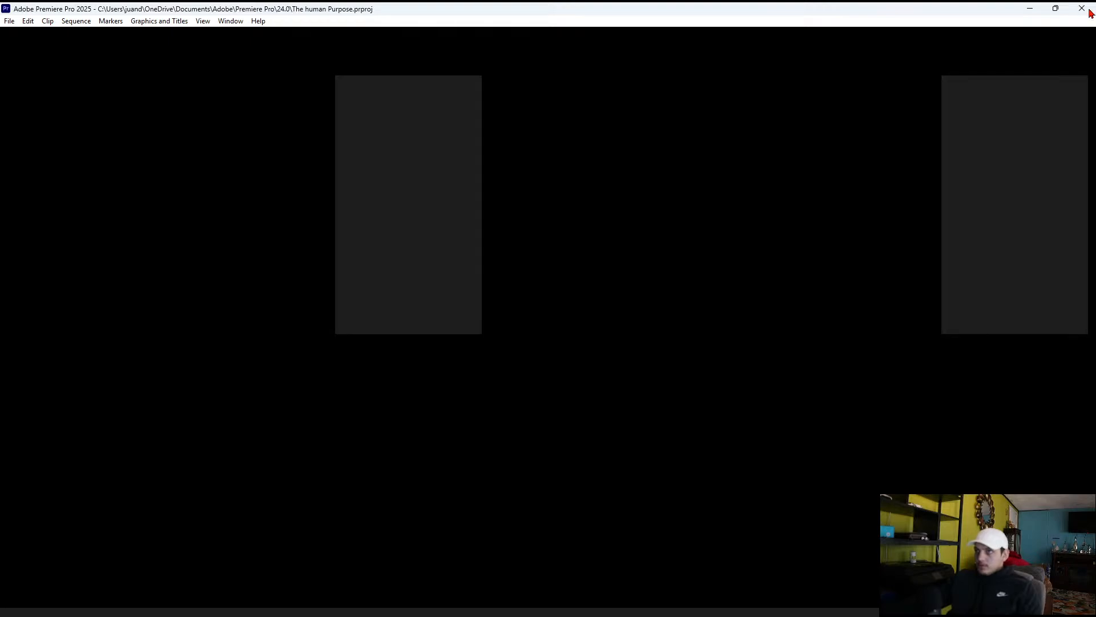
click(1089, 10)
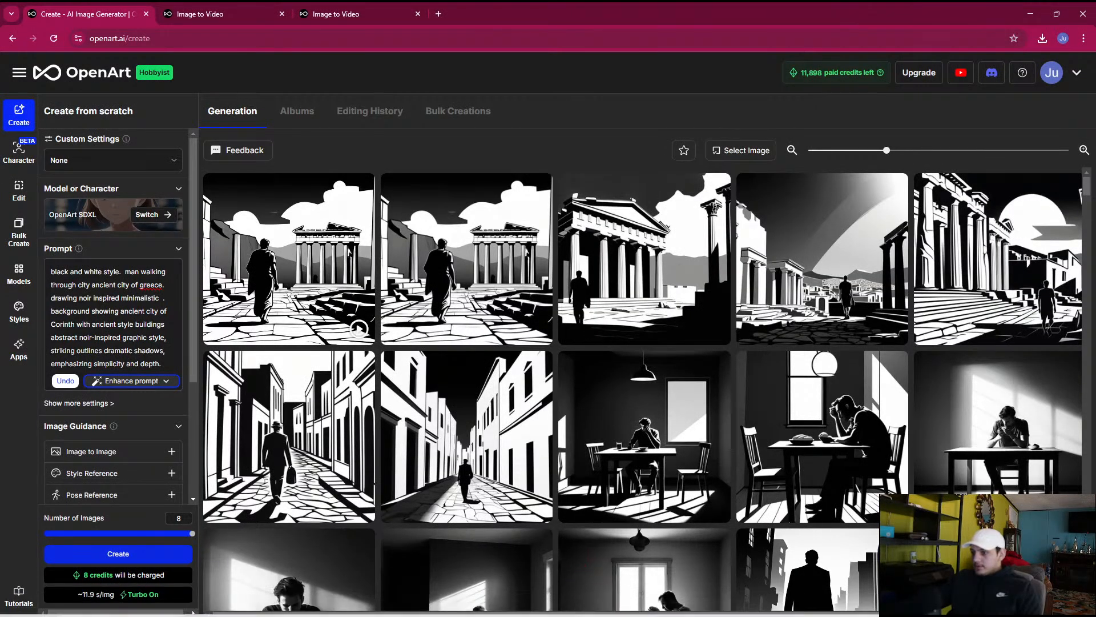
Switch to Creative Cloud Desktop and close the second File Explorer window showing the Videos folder
click(600, 605)
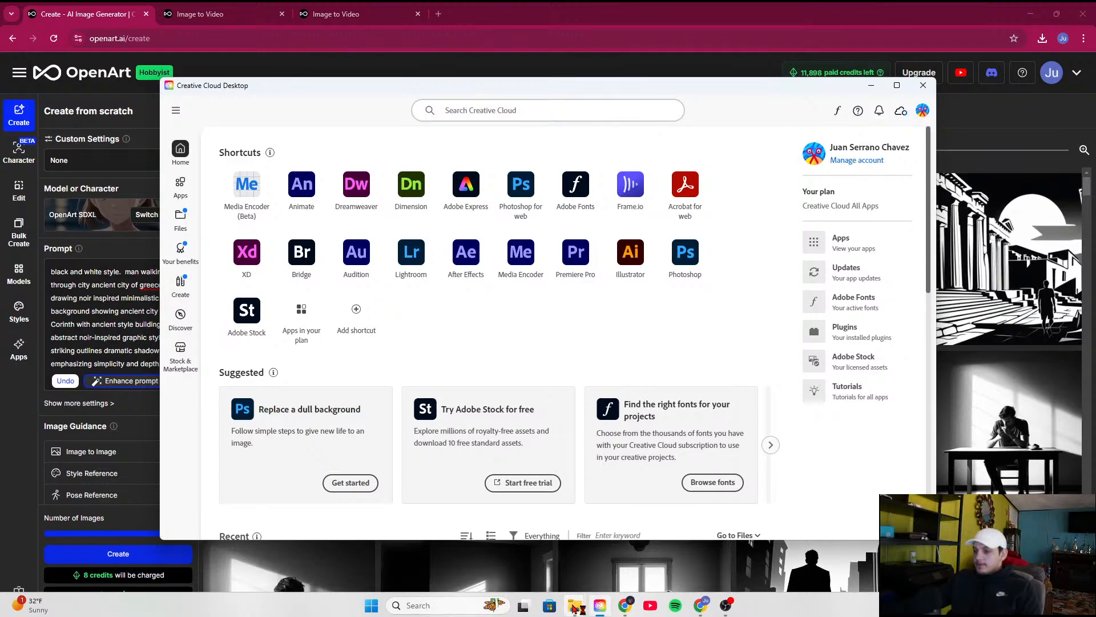
mouse_move(576, 606)
mouse_move(617, 514)
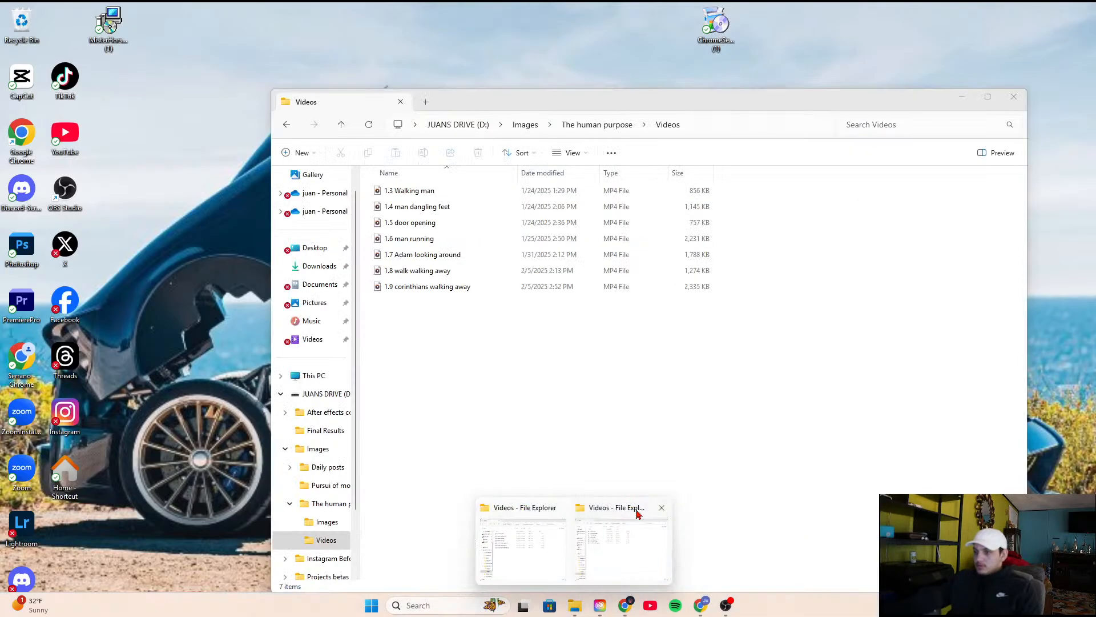
click(662, 507)
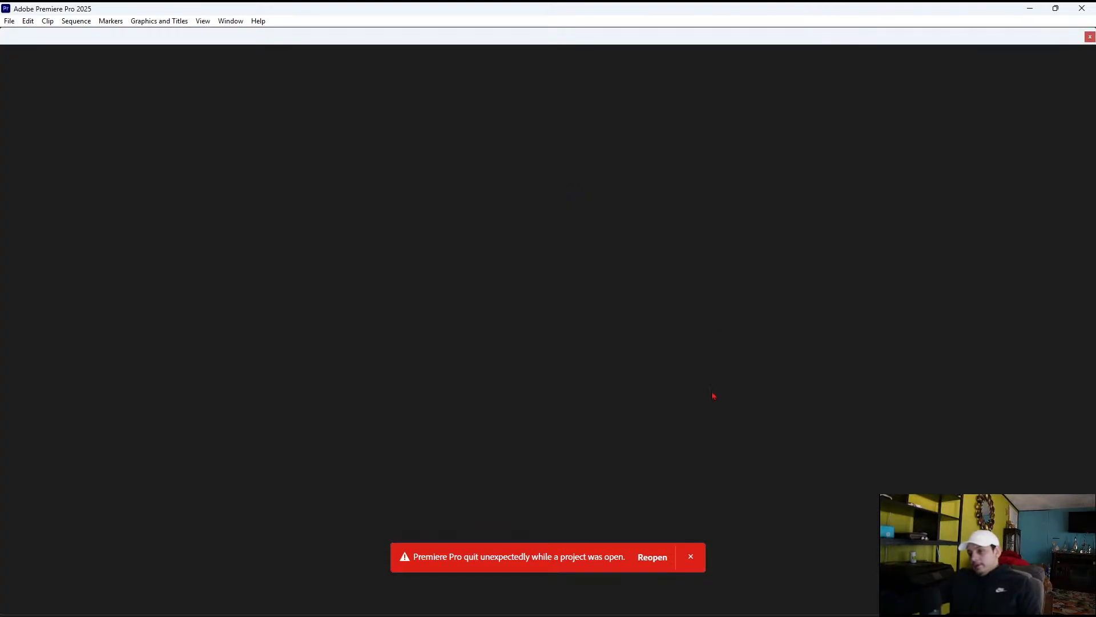
Dismiss the reopen notice in Premiere Pro and open the recent project The human Purpose
click(691, 558)
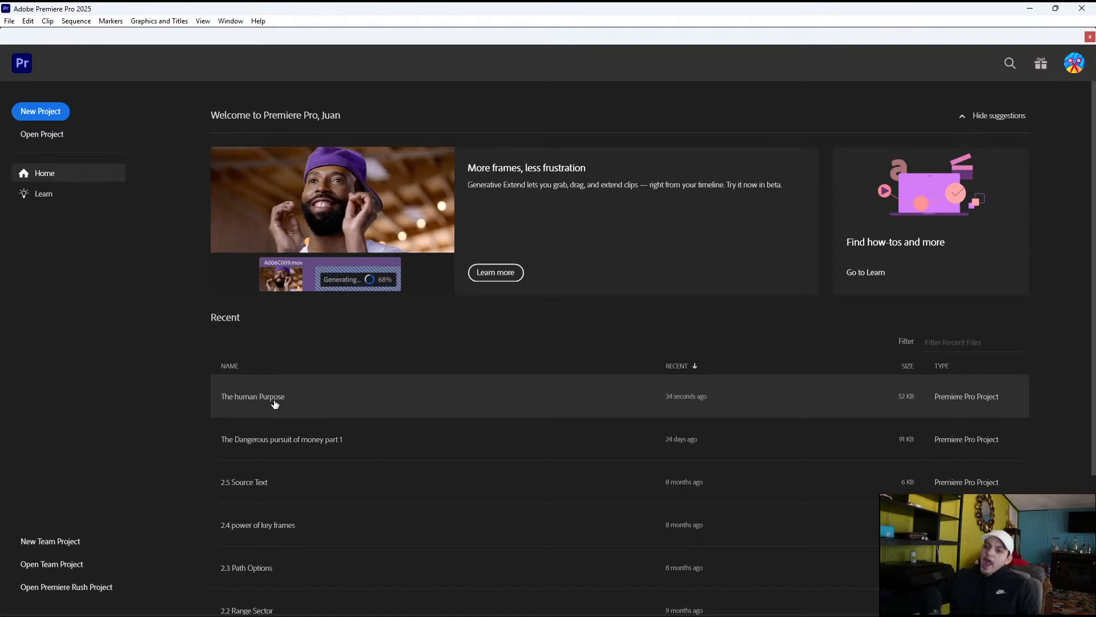
click(274, 404)
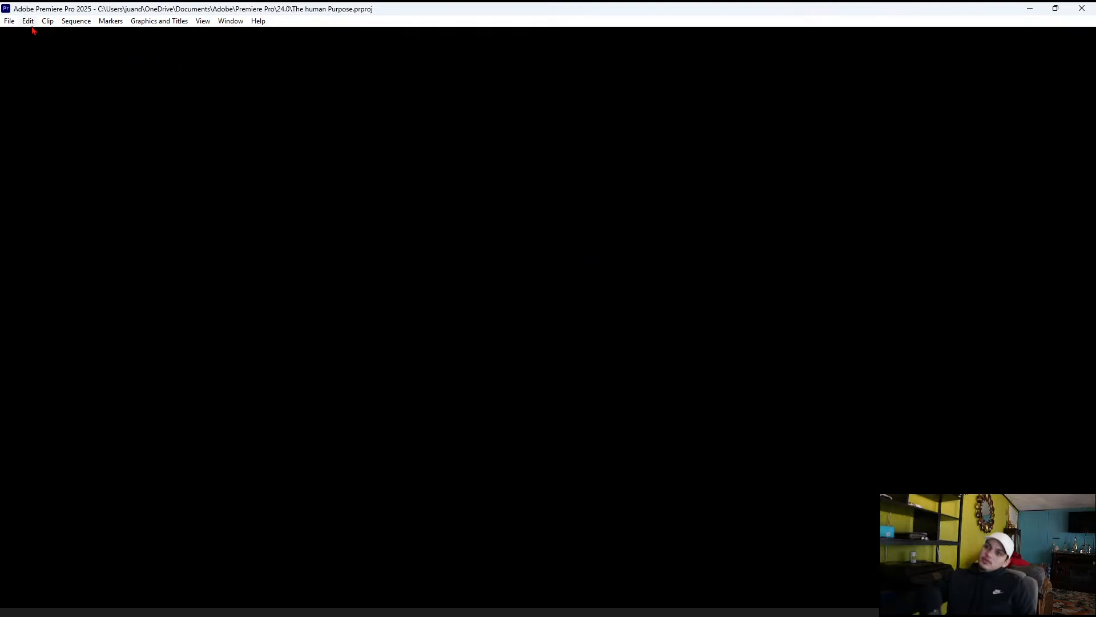
Create a new Premiere Pro project named Extending videos in the default location with no template
click(9, 21)
click(27, 21)
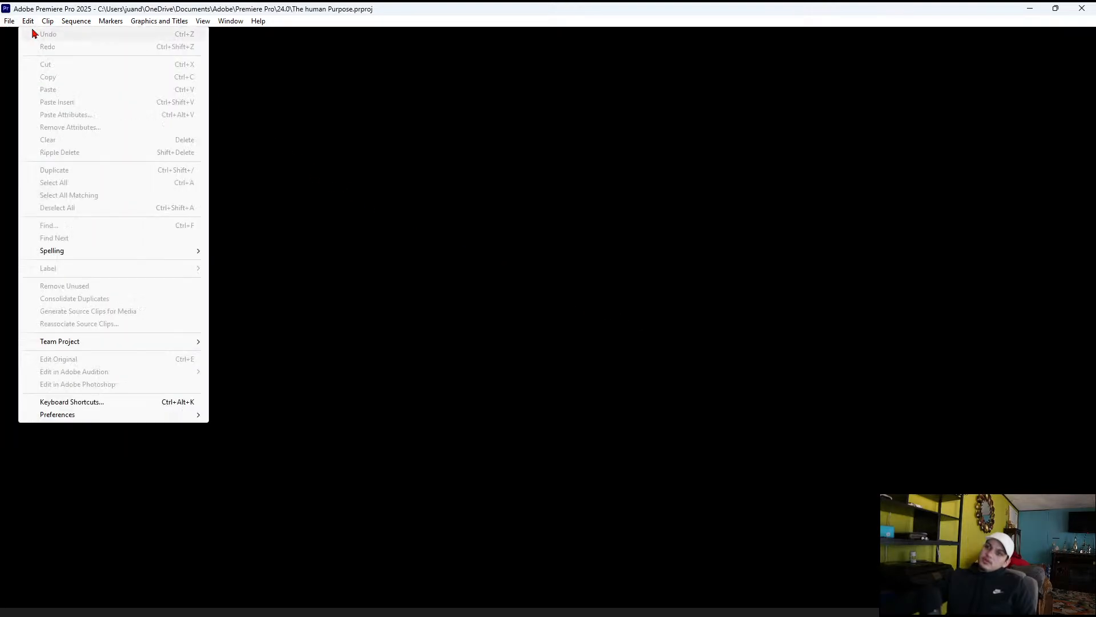
mouse_move(9, 21)
mouse_move(34, 34)
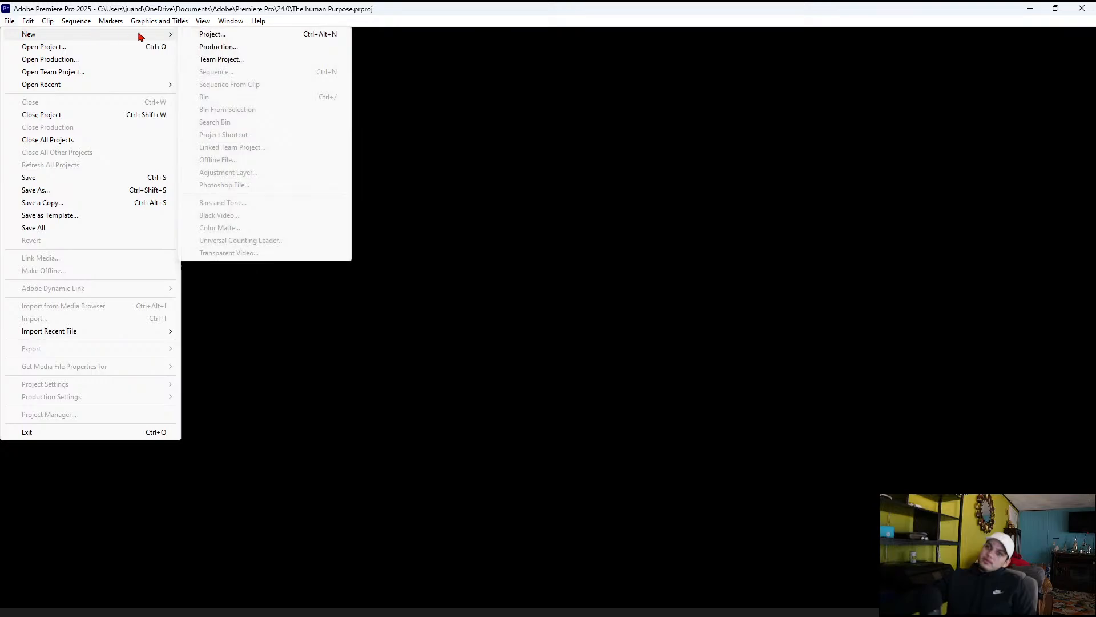
click(208, 38)
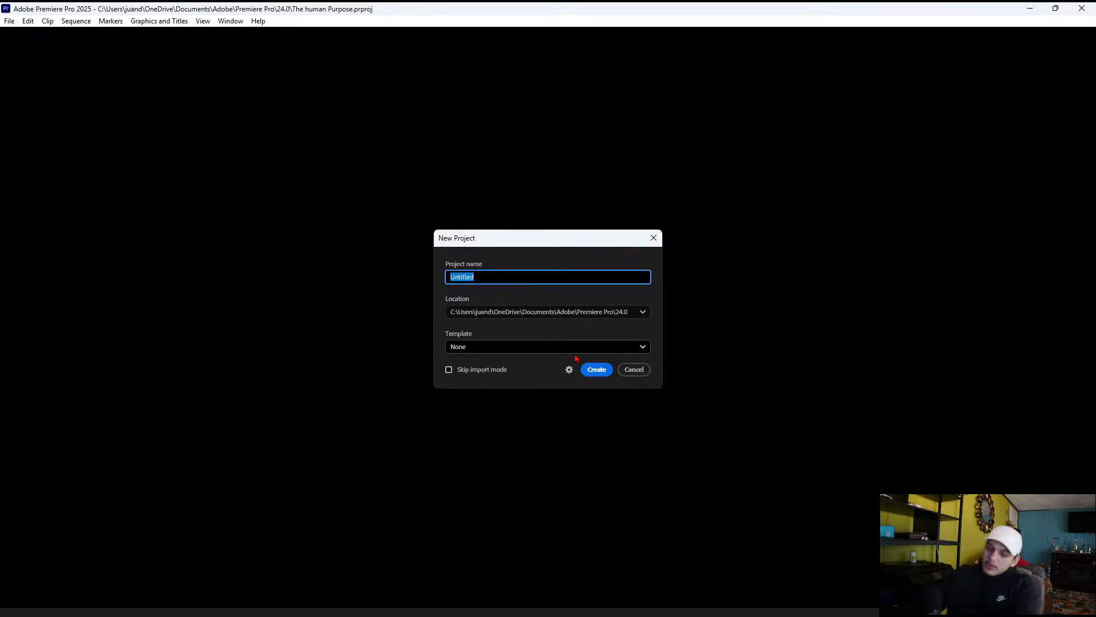
text(E)
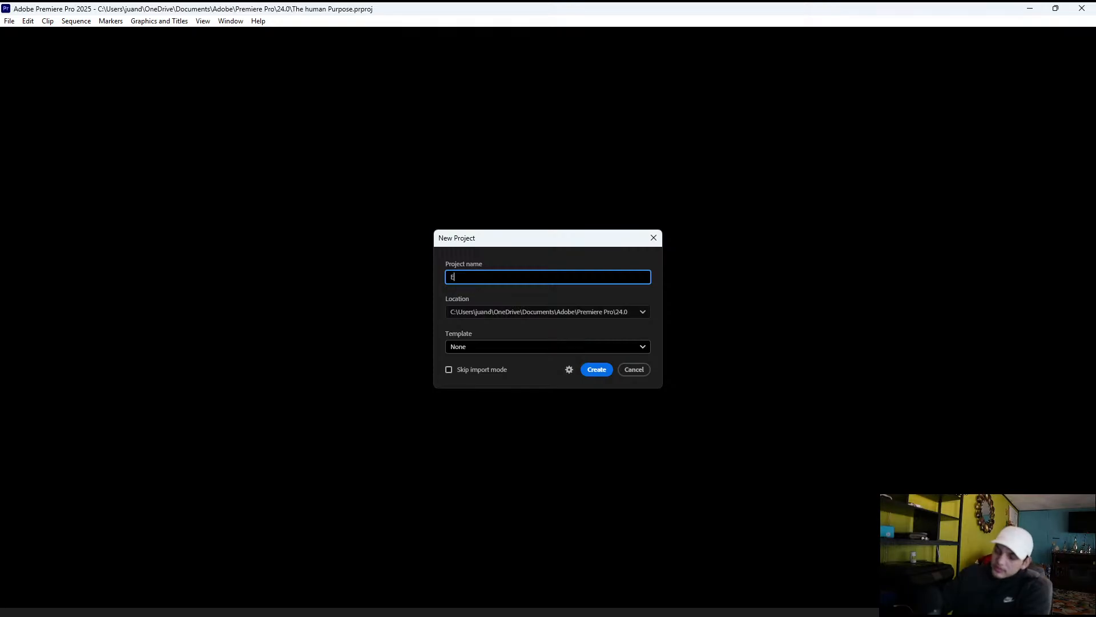
text(xtending vi)
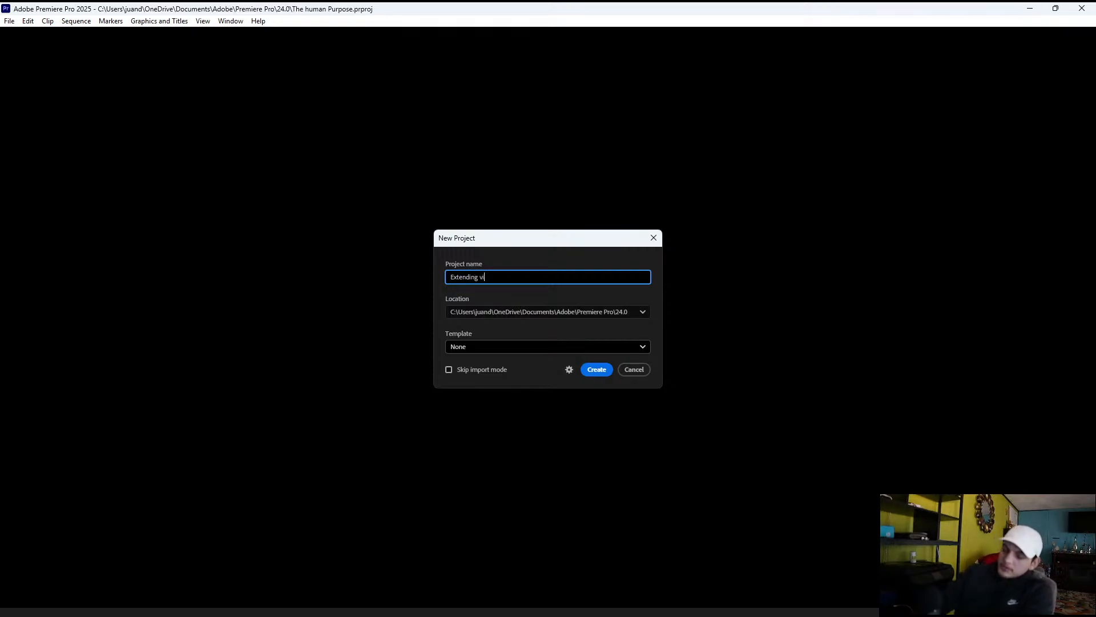
text(deos)
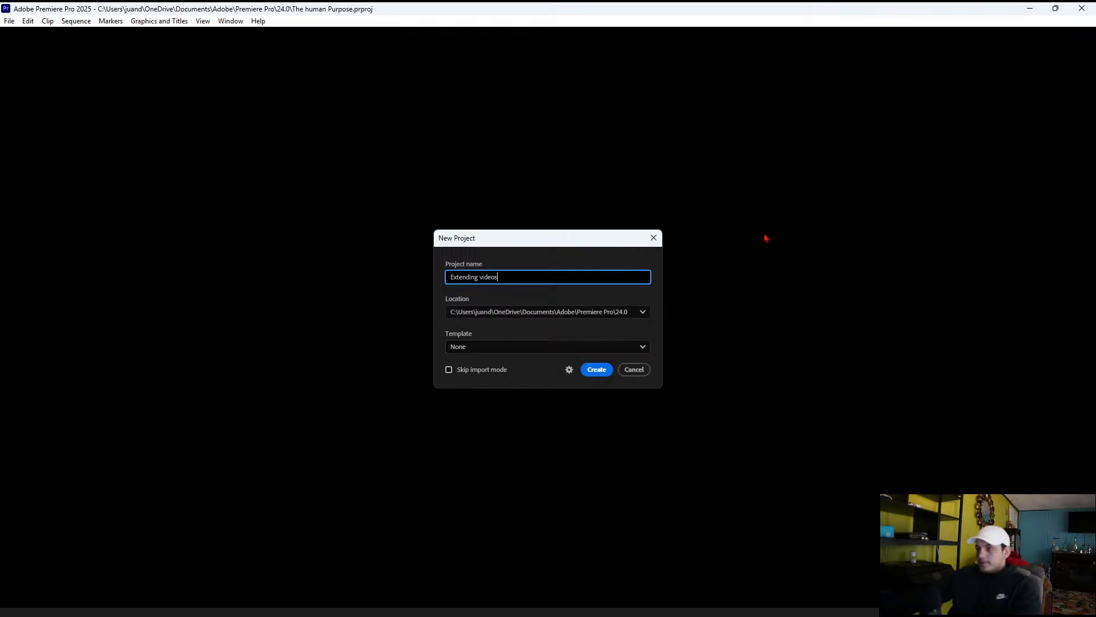
click(598, 370)
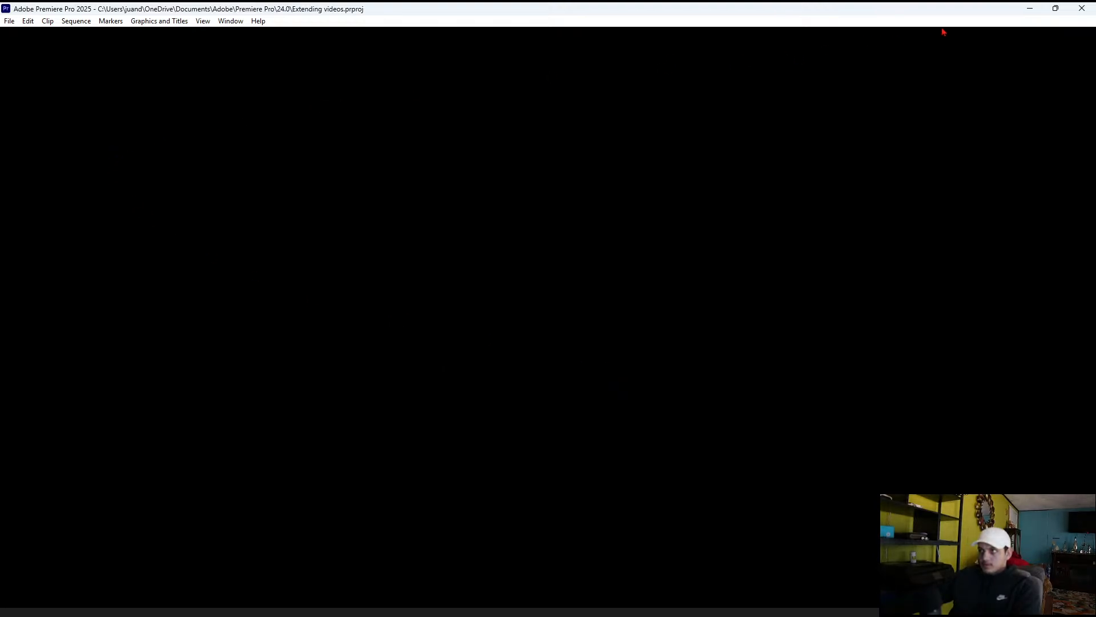
click(8, 22)
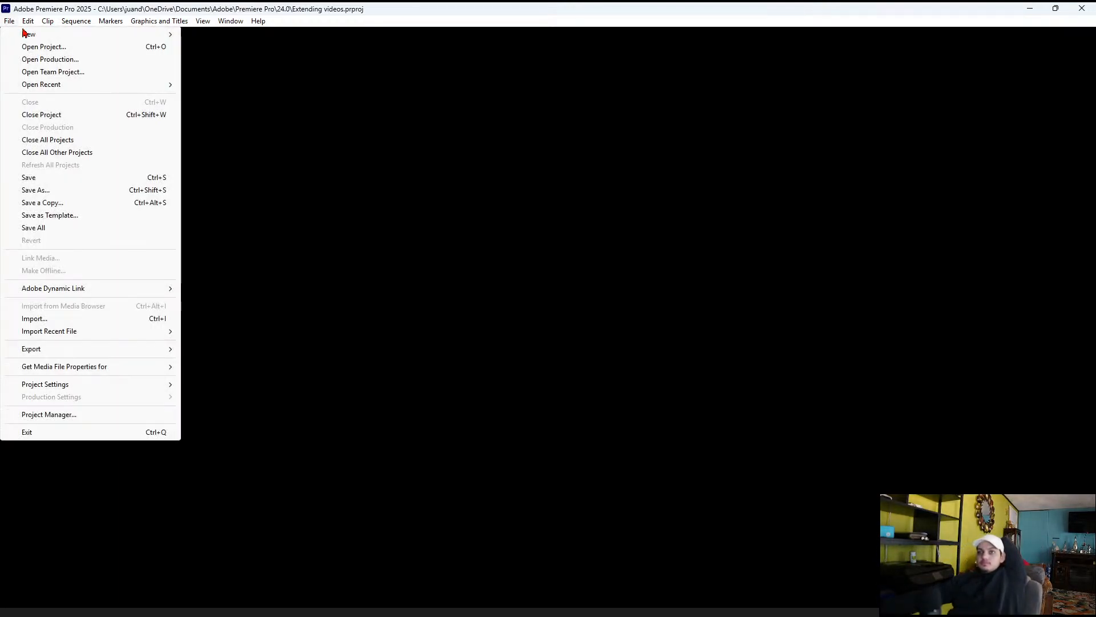
click(9, 21)
click(9, 21)
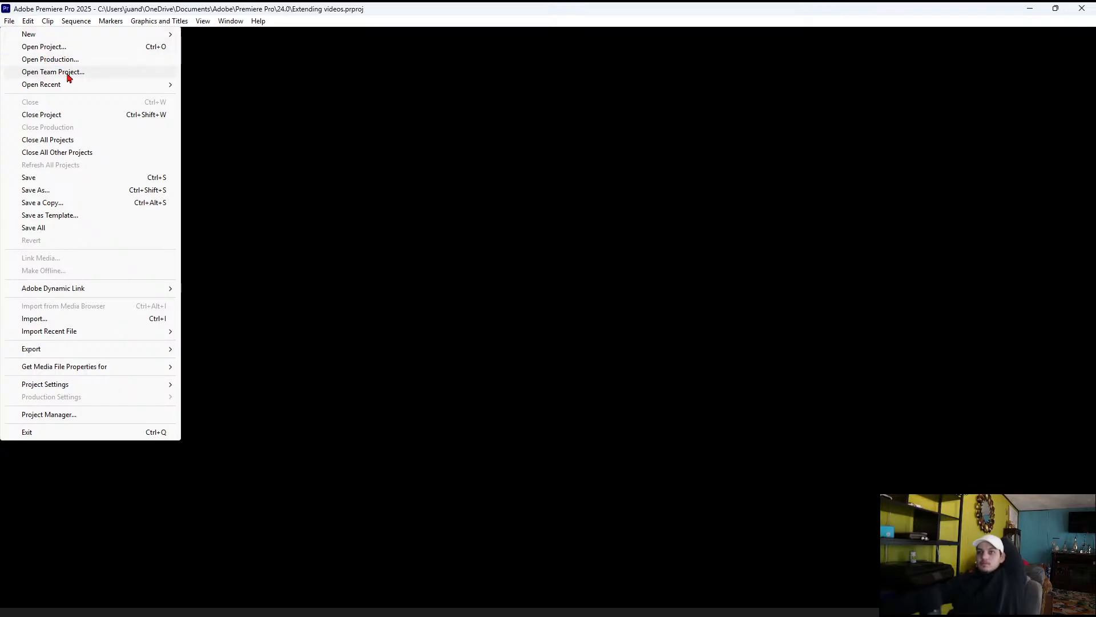
click(93, 49)
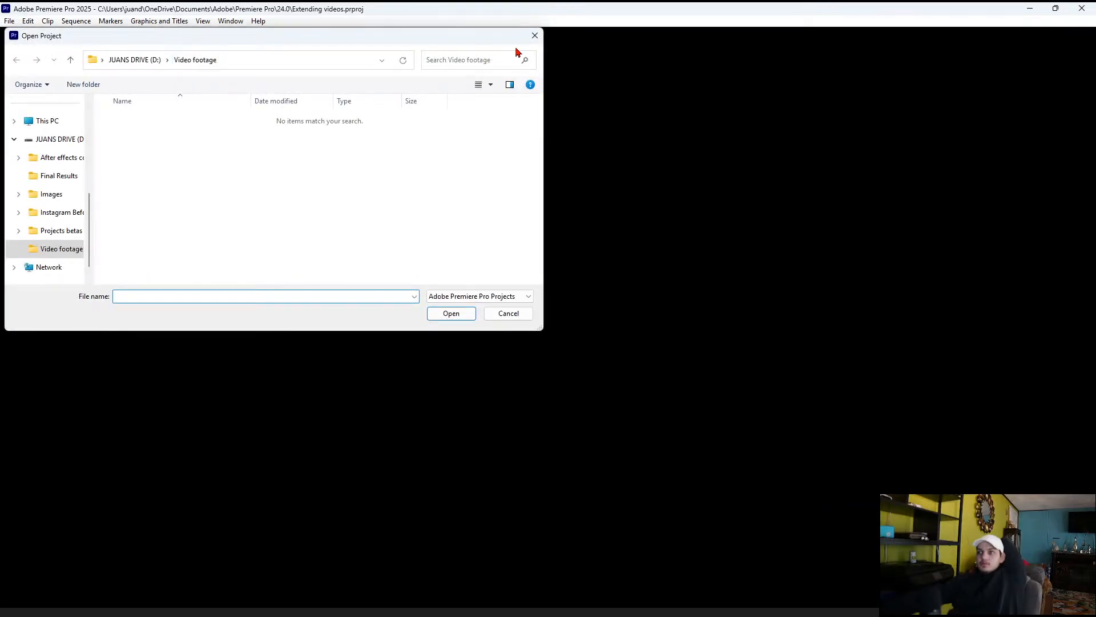
click(535, 35)
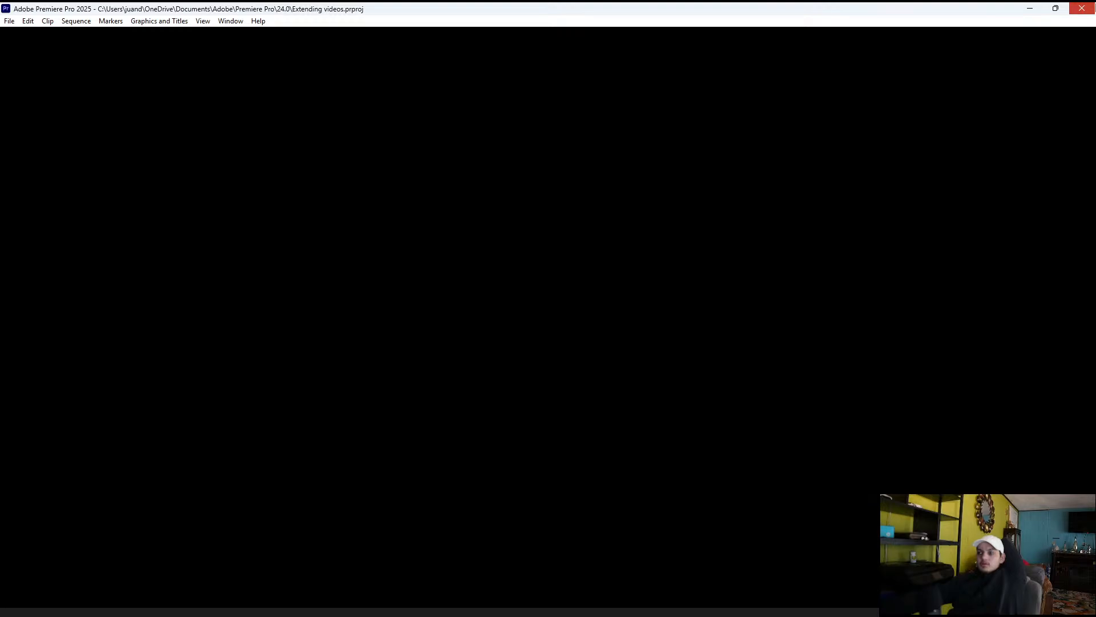
Close Premiere Pro and review the recent app updates in Creative Cloud Desktop before returning to its home page
click(1082, 8)
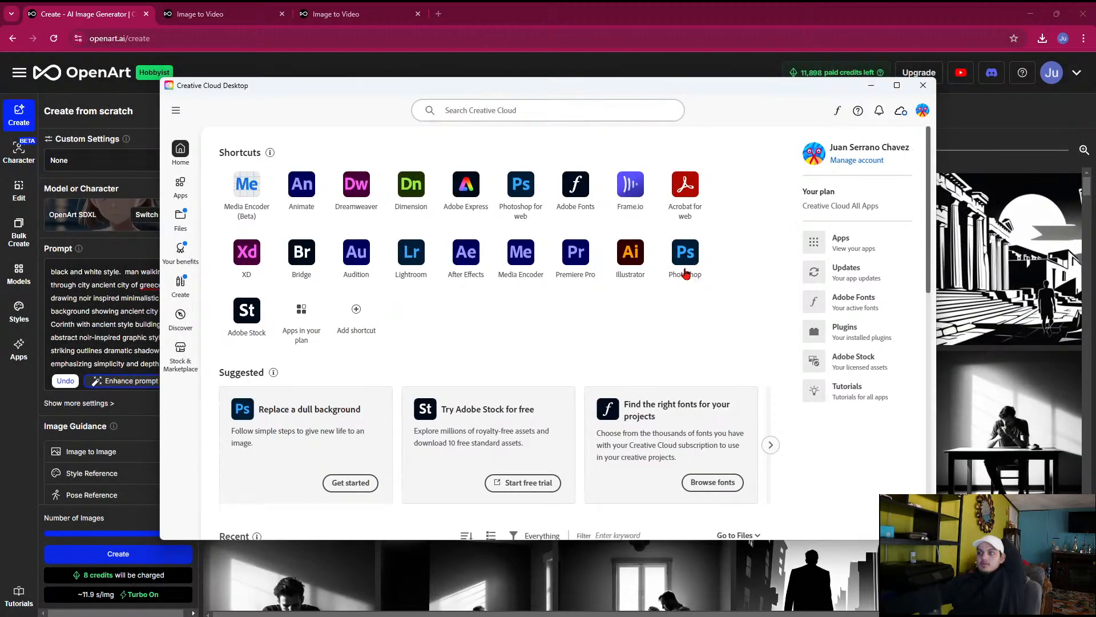
click(179, 186)
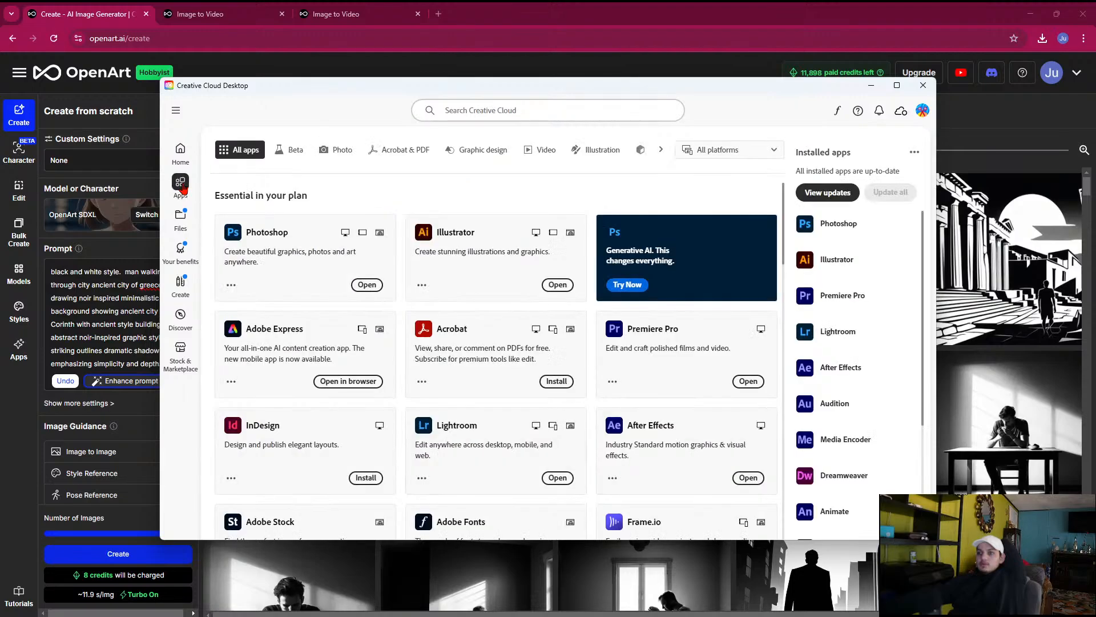
click(806, 193)
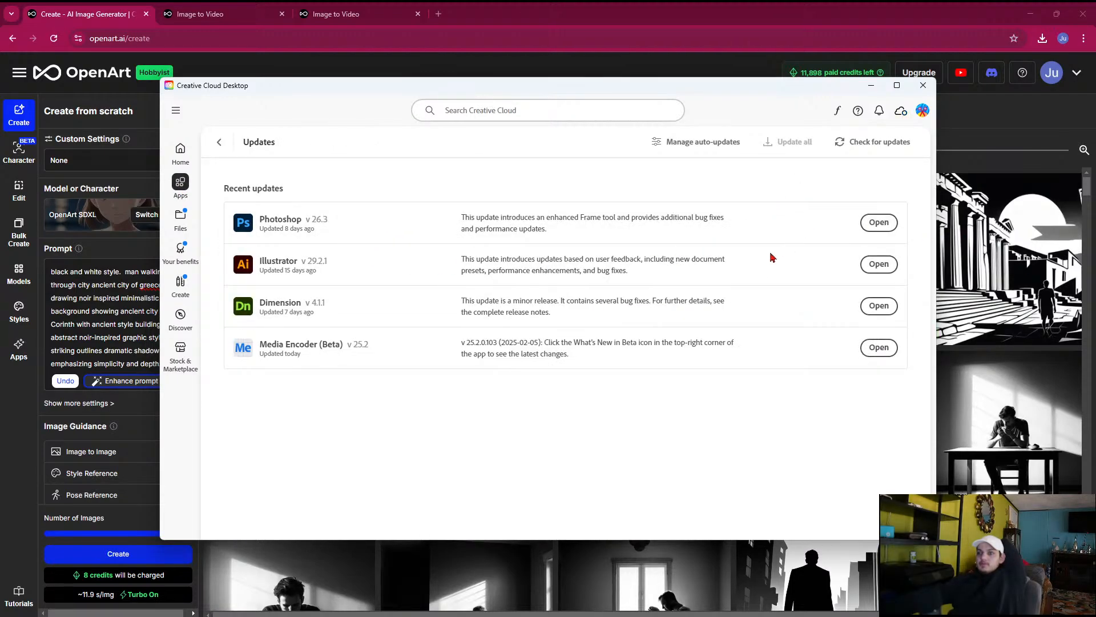
click(181, 153)
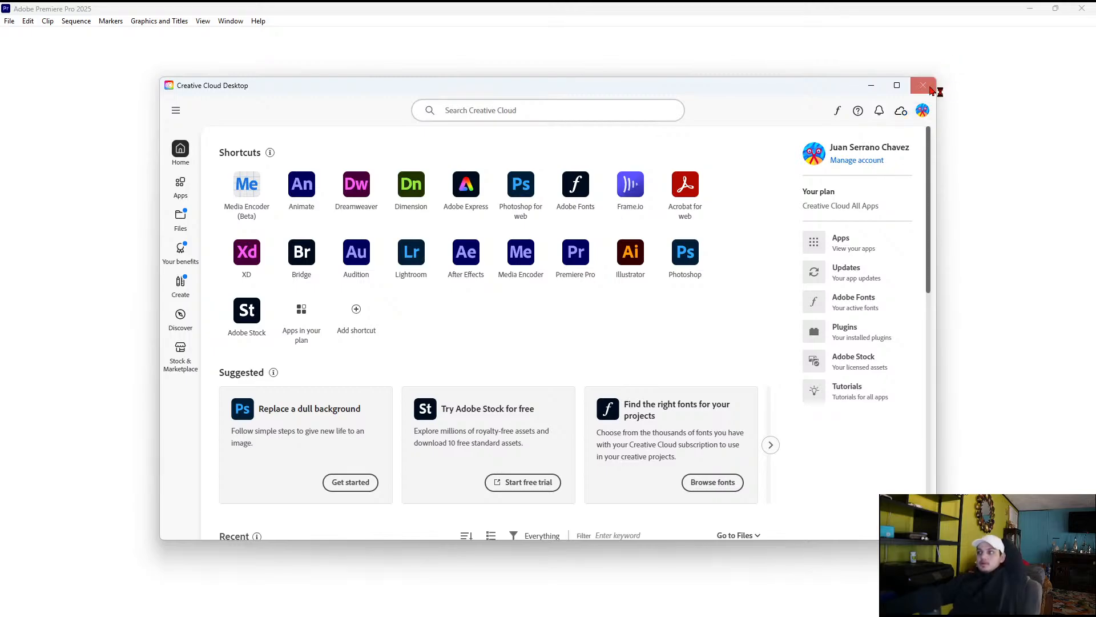
Close Creative Cloud Desktop and open the recent project Extending videos in Premiere Pro
click(924, 86)
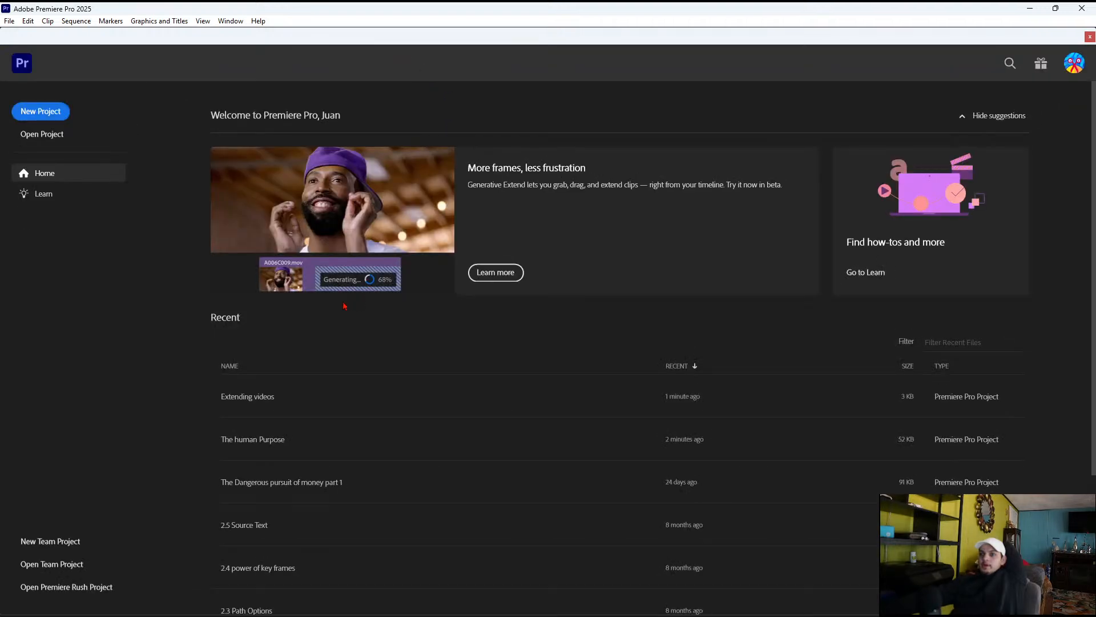
click(257, 399)
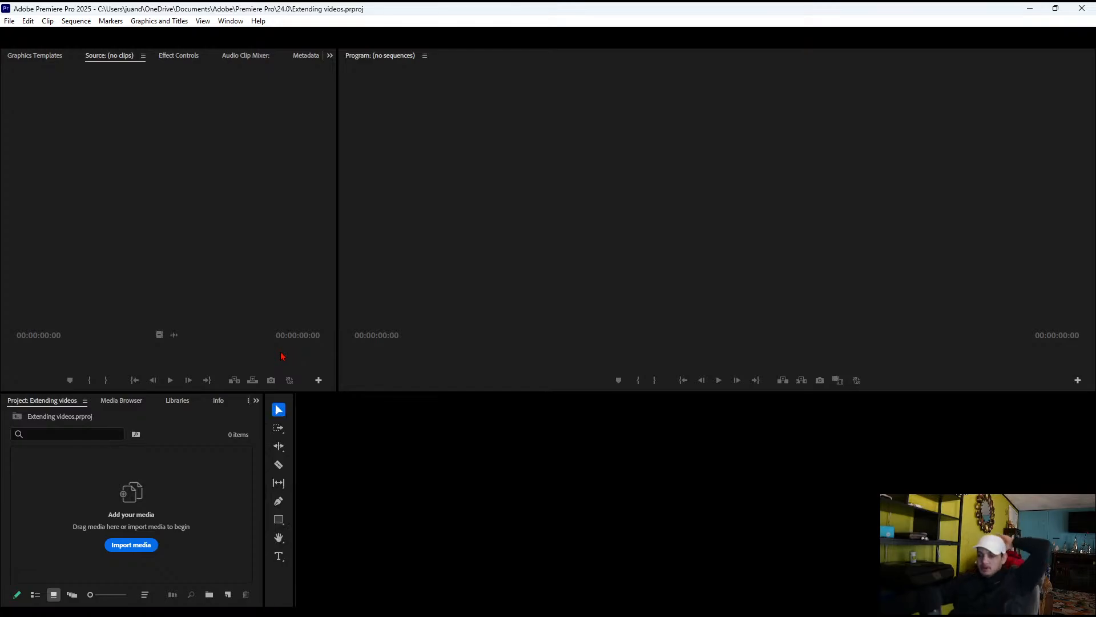
Import 1.9 corinthians walking away from the Videos folder of The human purpose and create a sequence from it on the timeline
click(119, 546)
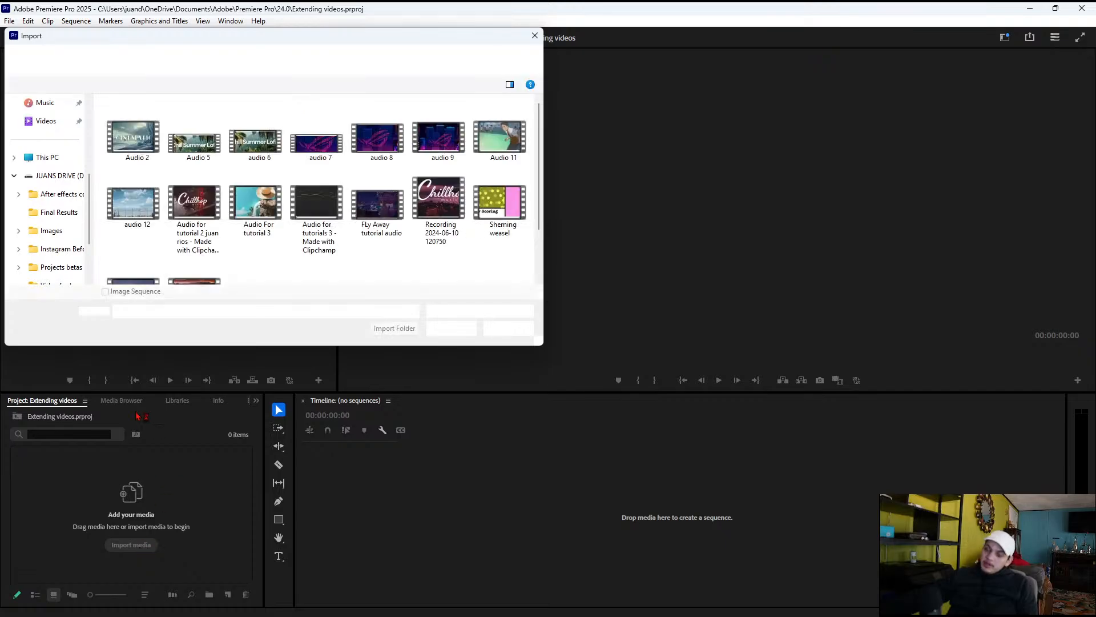
scroll(41, 200, down, 4)
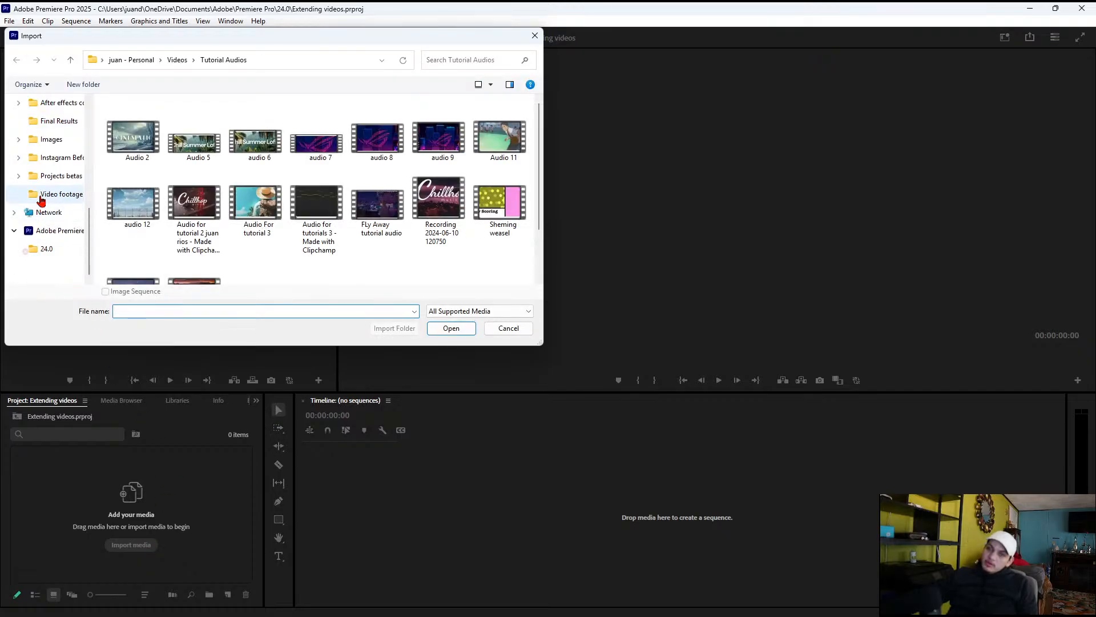
click(17, 143)
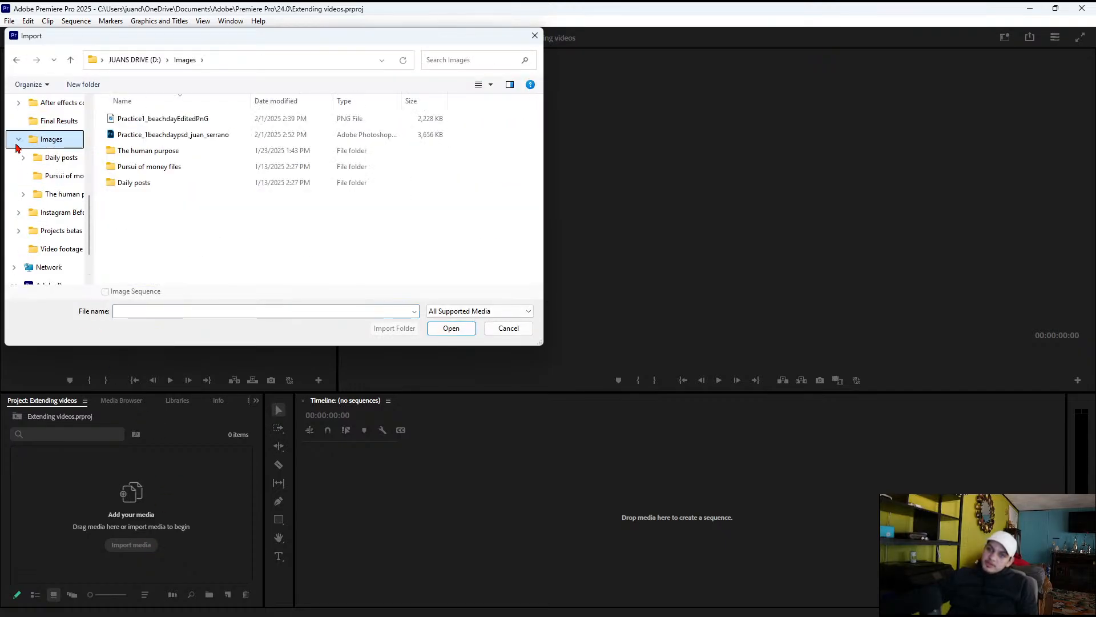
click(28, 194)
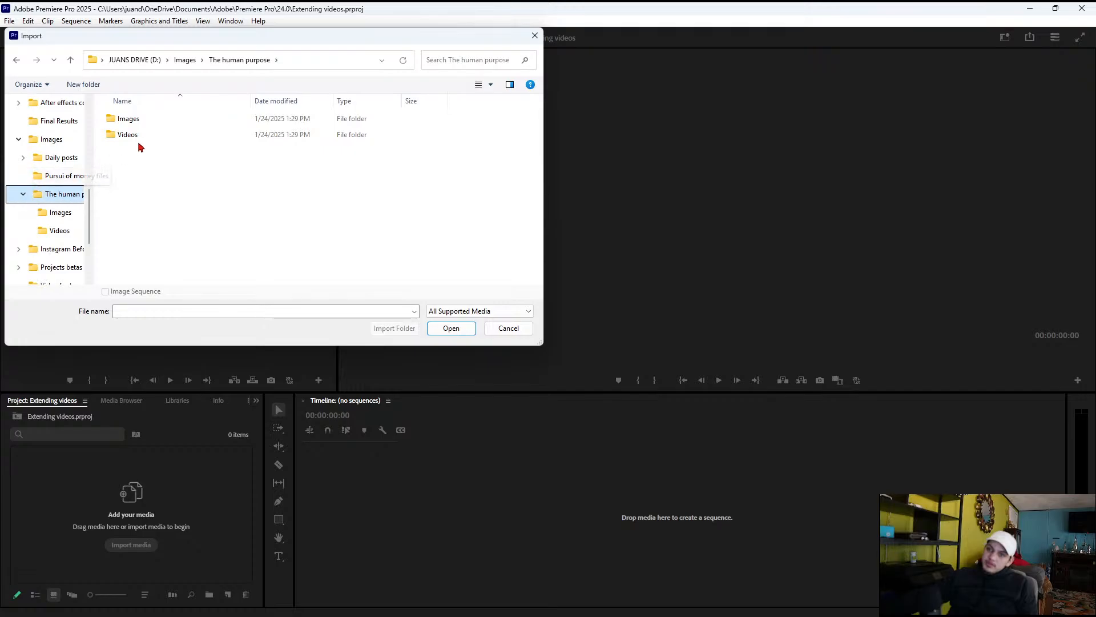
double_click(141, 136)
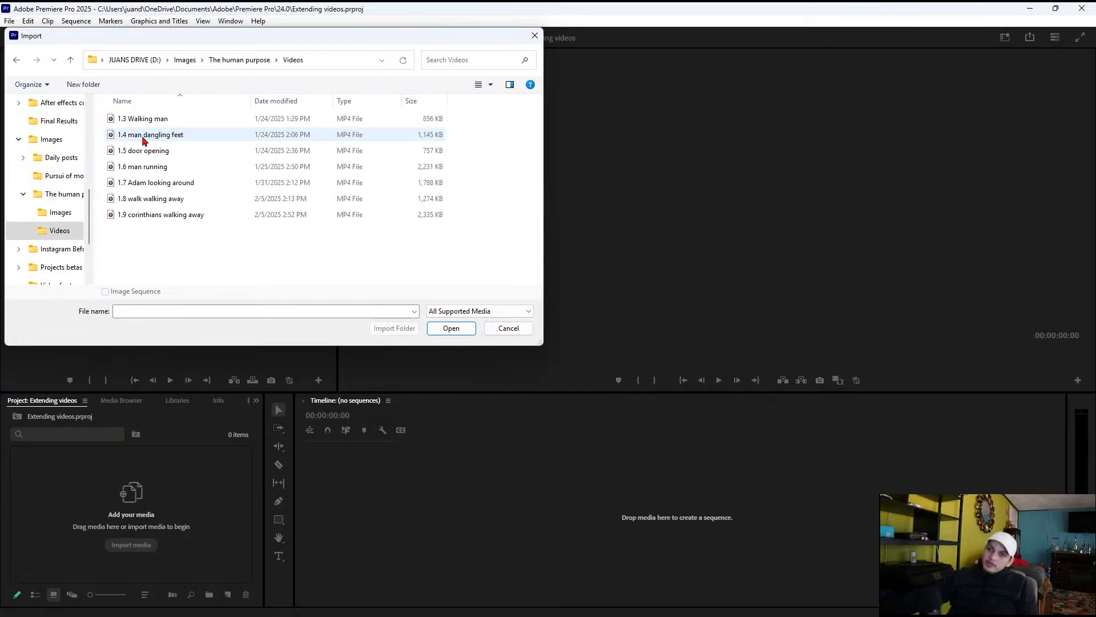
click(195, 215)
click(437, 330)
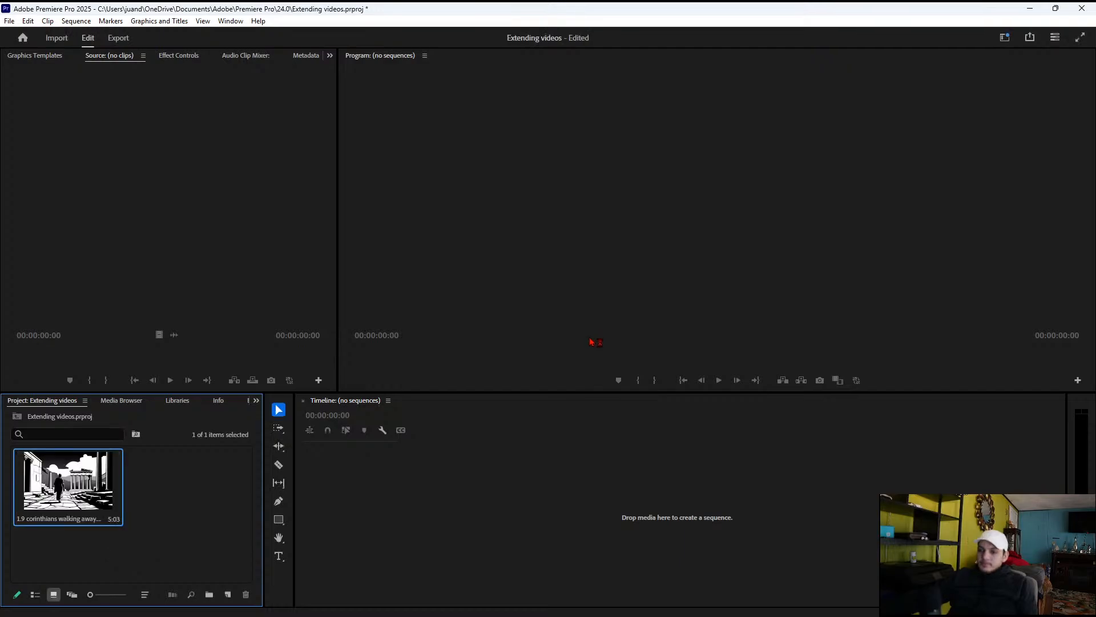
drag(85, 514, 495, 493)
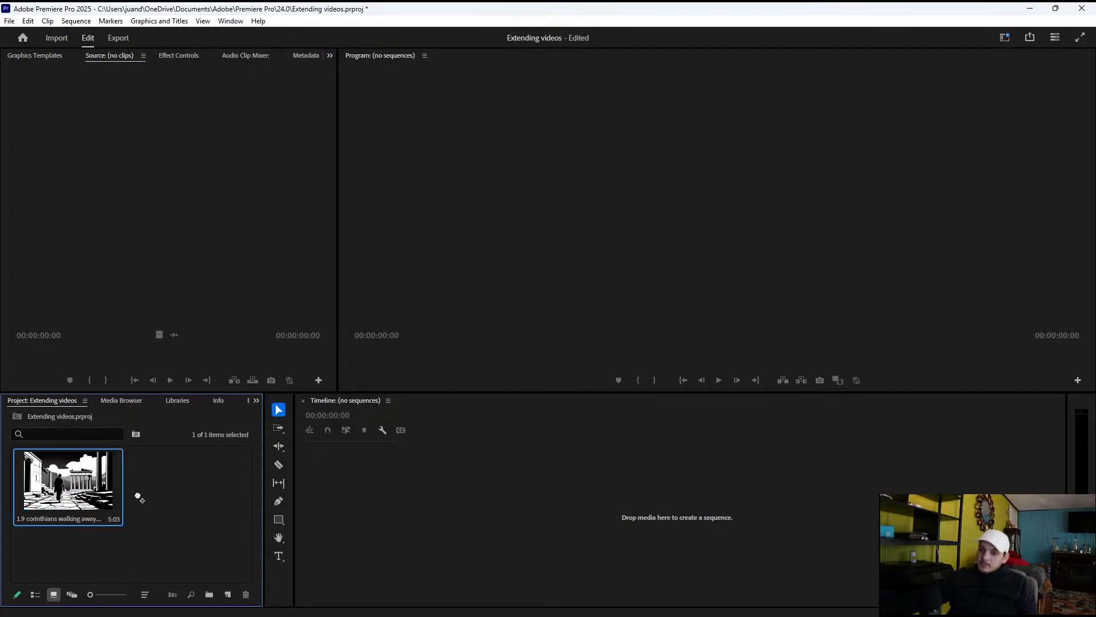
drag(138, 496, 437, 492)
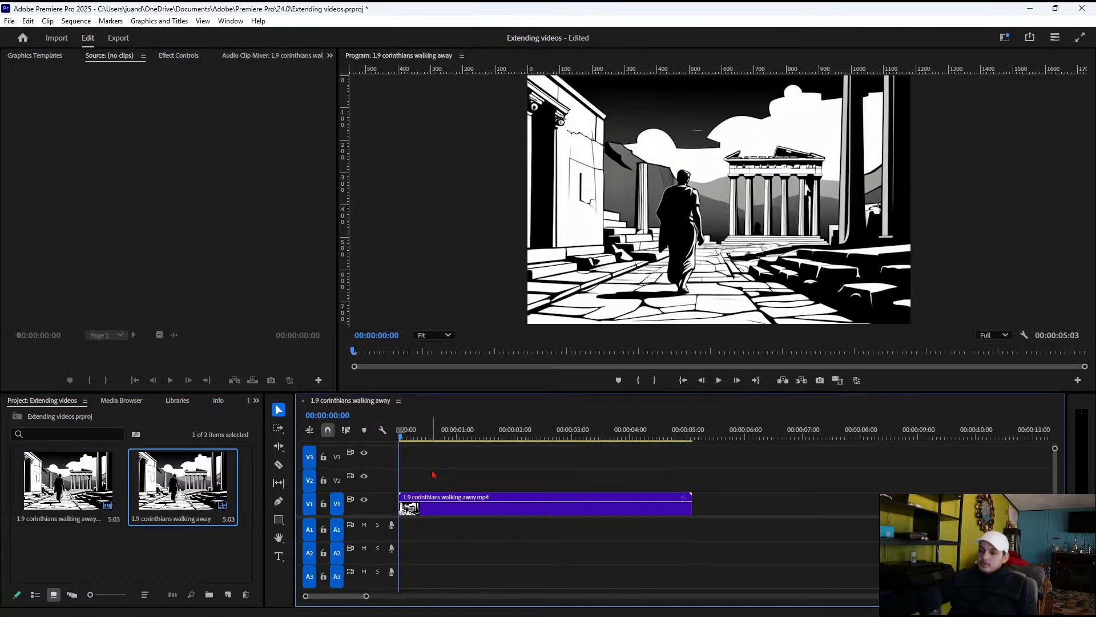
Slow the corinthians clip on V1 to 53.68 % speed for a duration of 00:00:09:15, and play back the result
click(592, 513)
right_click(593, 517)
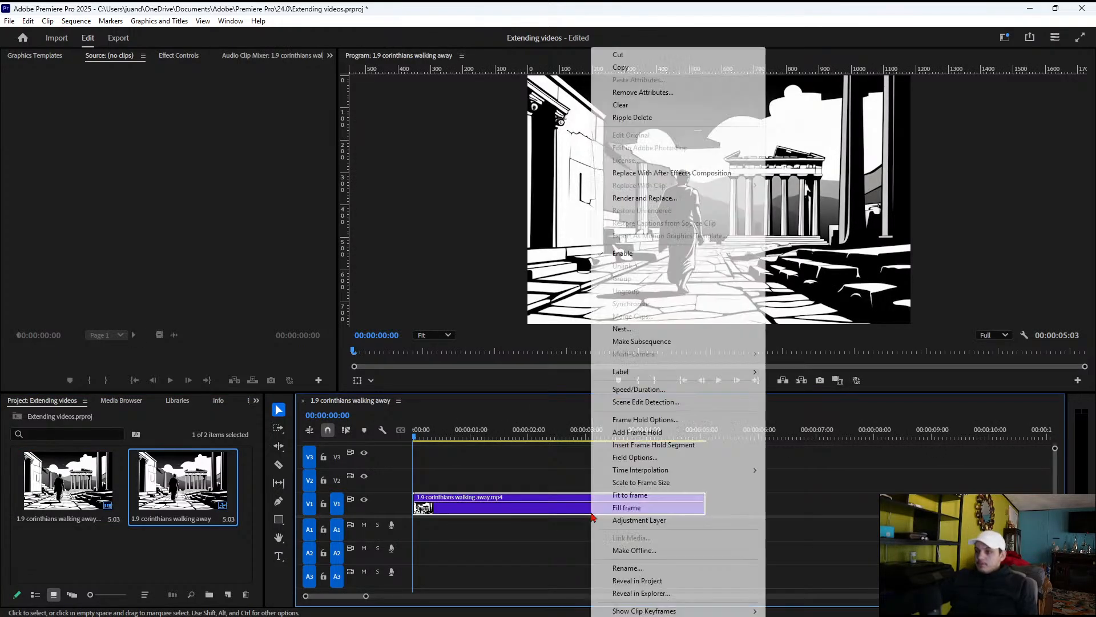
click(638, 389)
drag(528, 283, 586, 285)
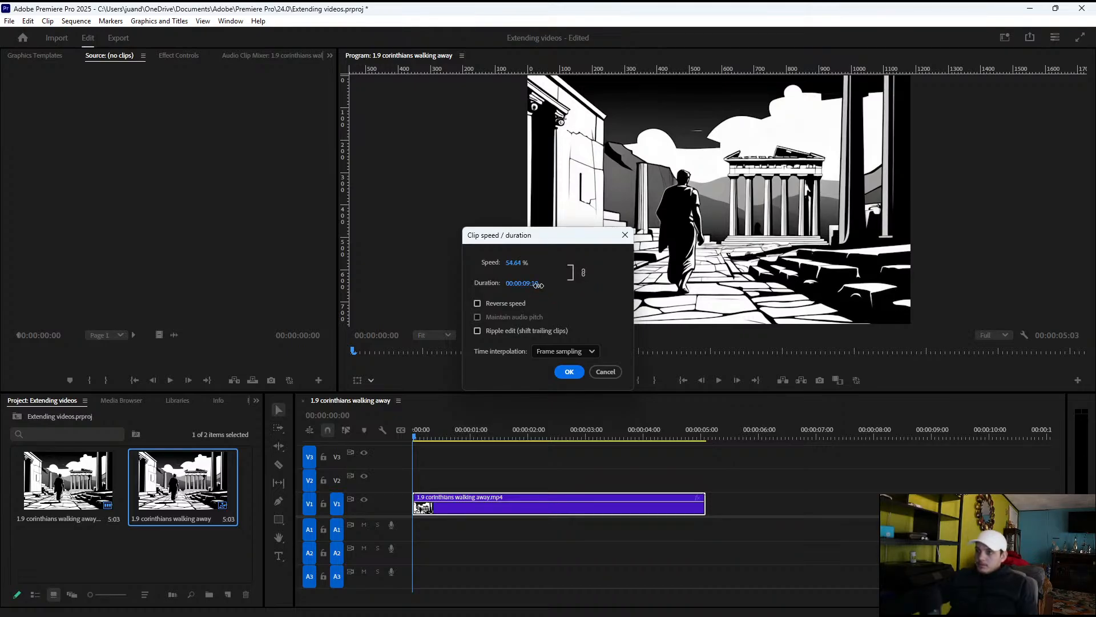
click(570, 372)
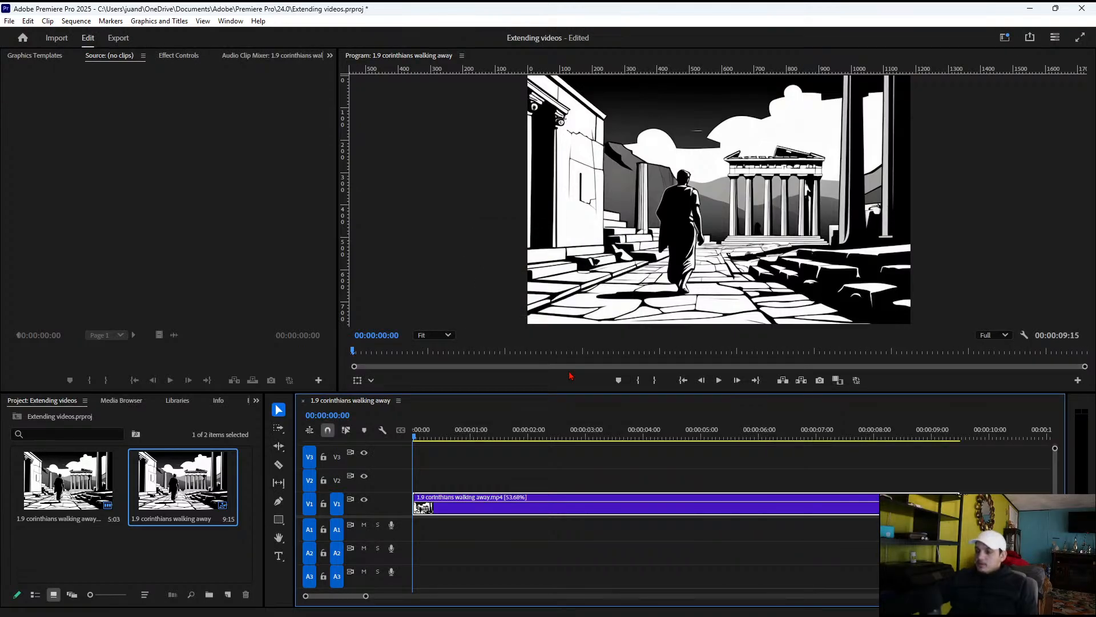
key(space)
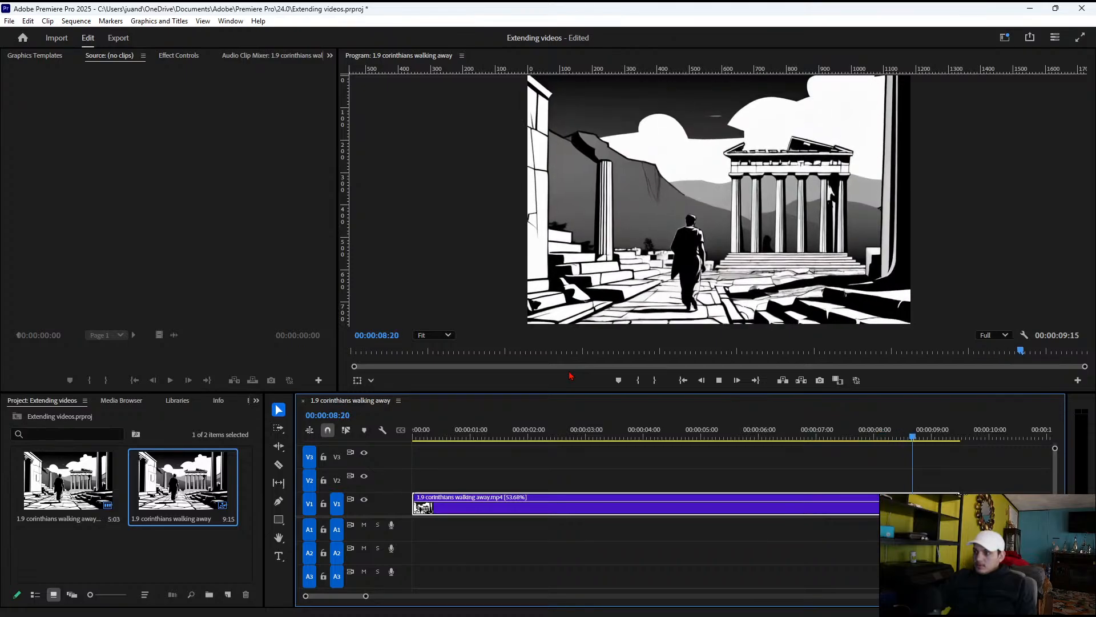
key(space)
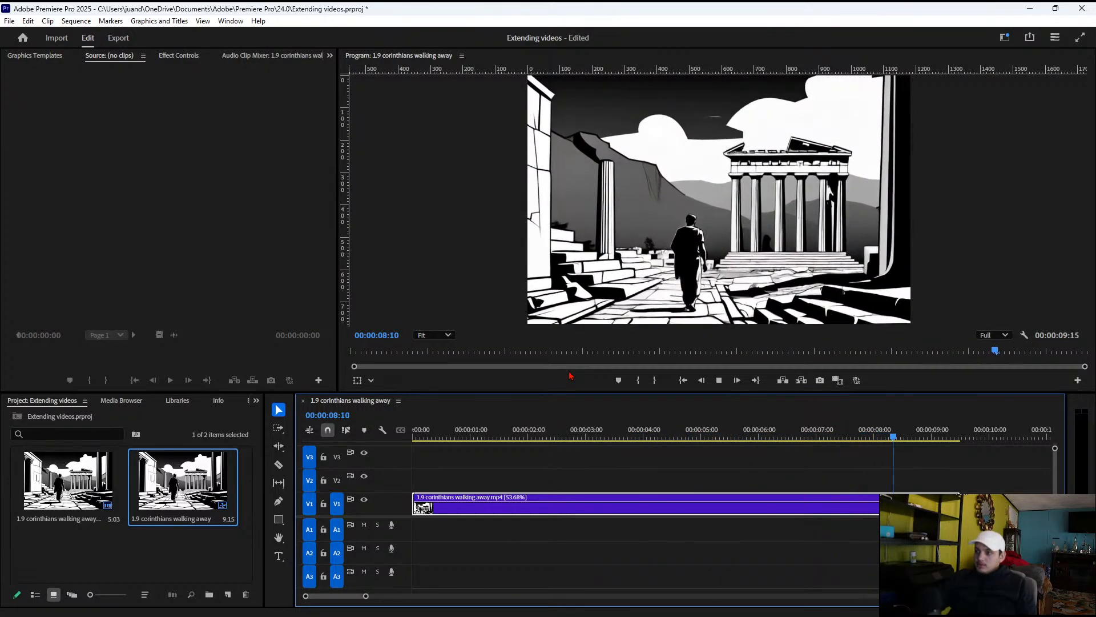
key(space)
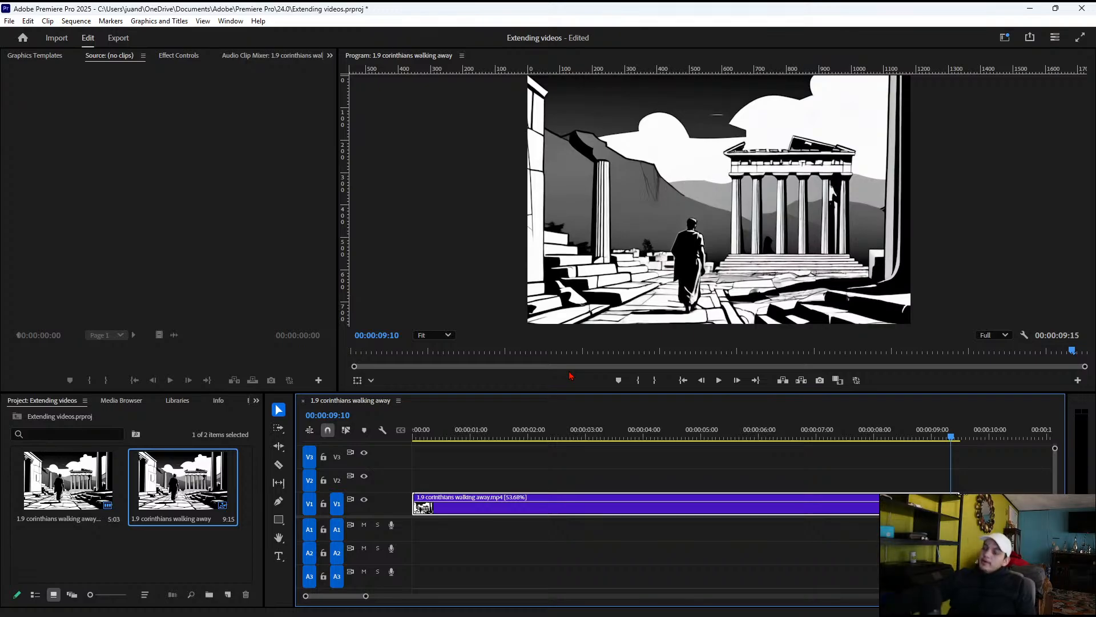
Quick export the sequence as 1.9 extended to the Videos folder of The human purpose, using the Match Source - Adaptive High Bitrate preset
click(1030, 37)
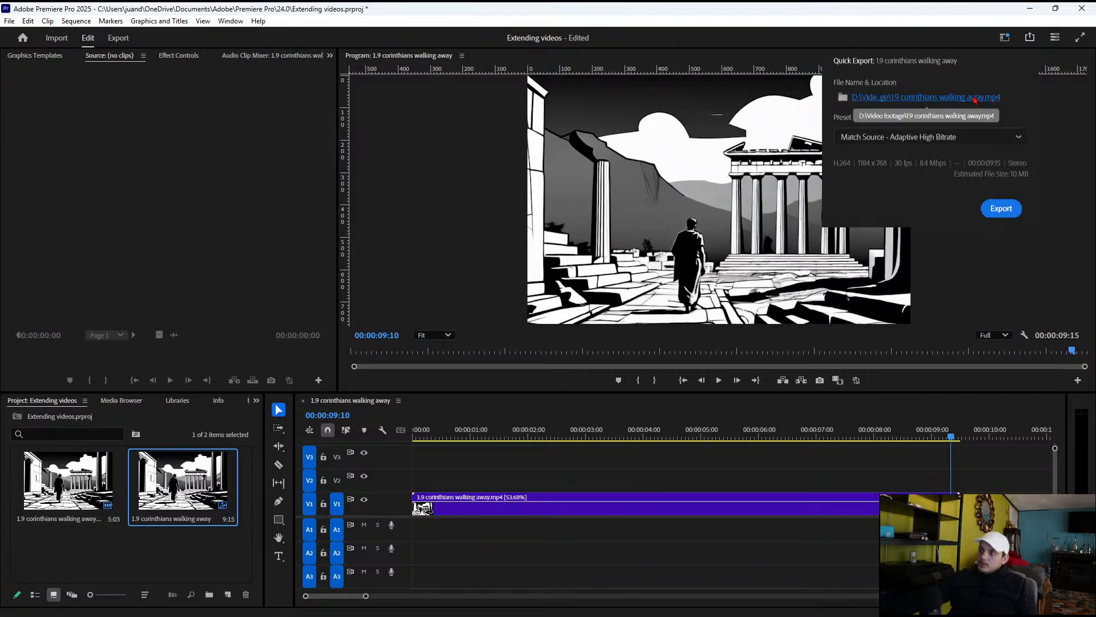
click(974, 98)
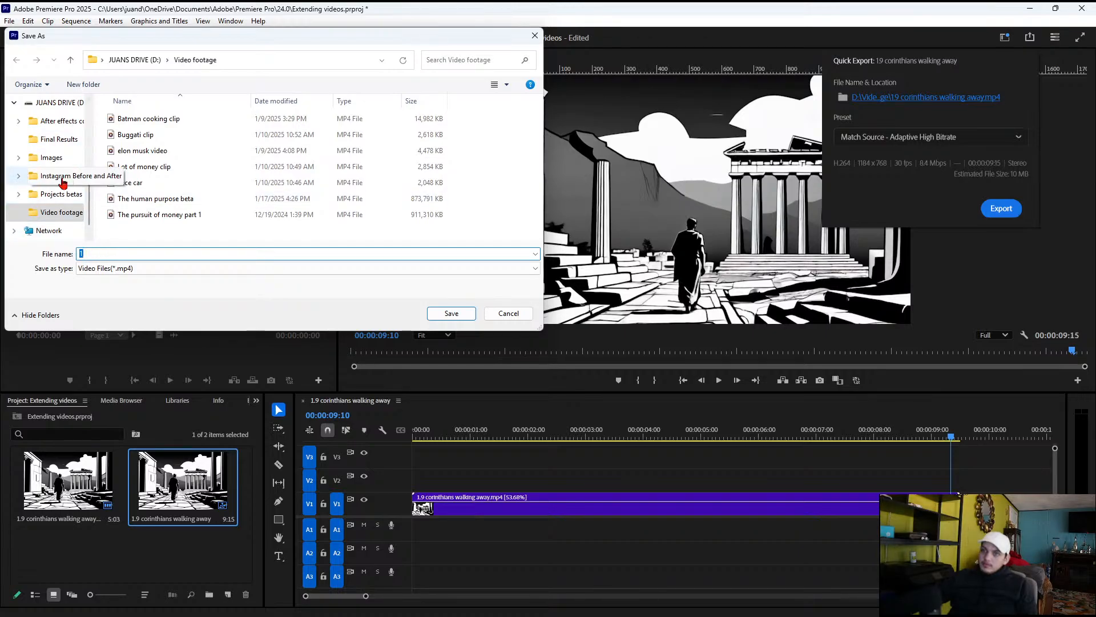
click(19, 157)
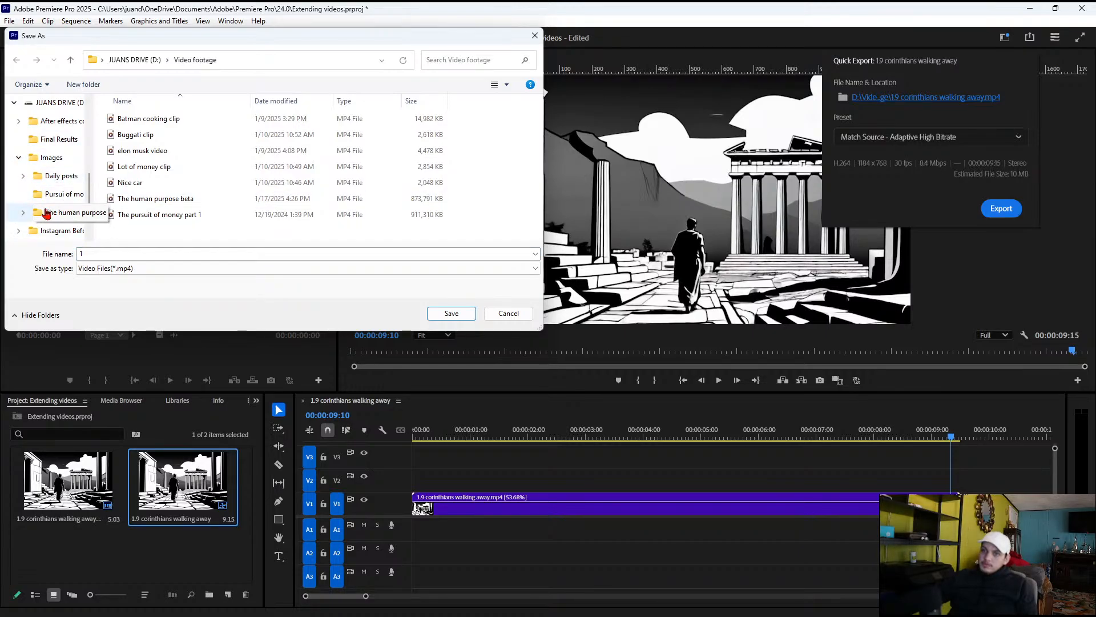
click(23, 212)
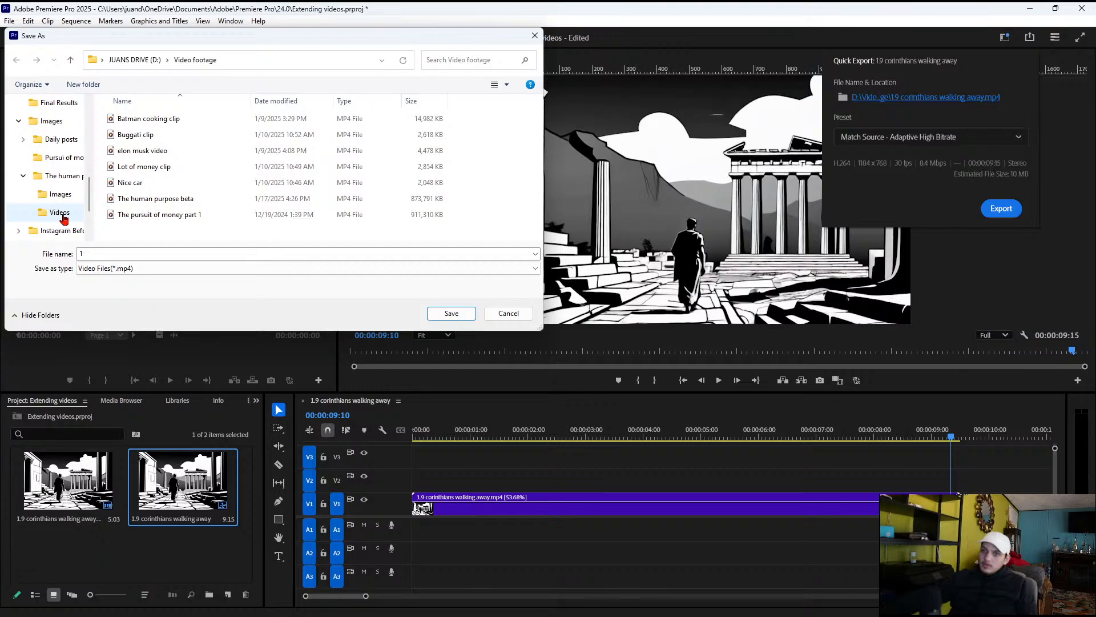
click(62, 215)
double_click(161, 272)
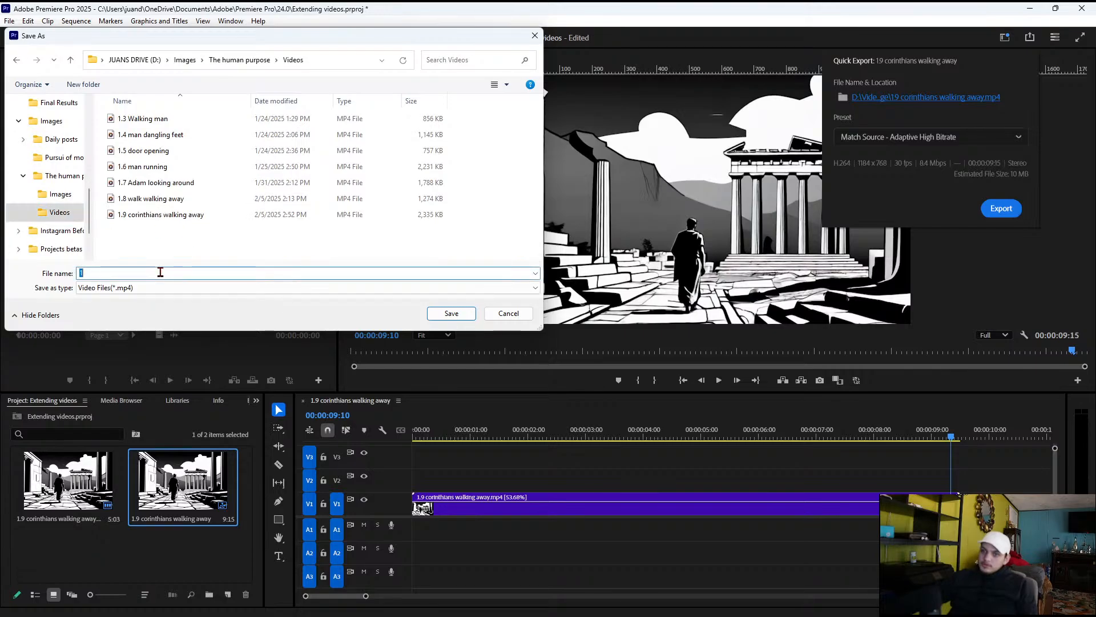
click(152, 273)
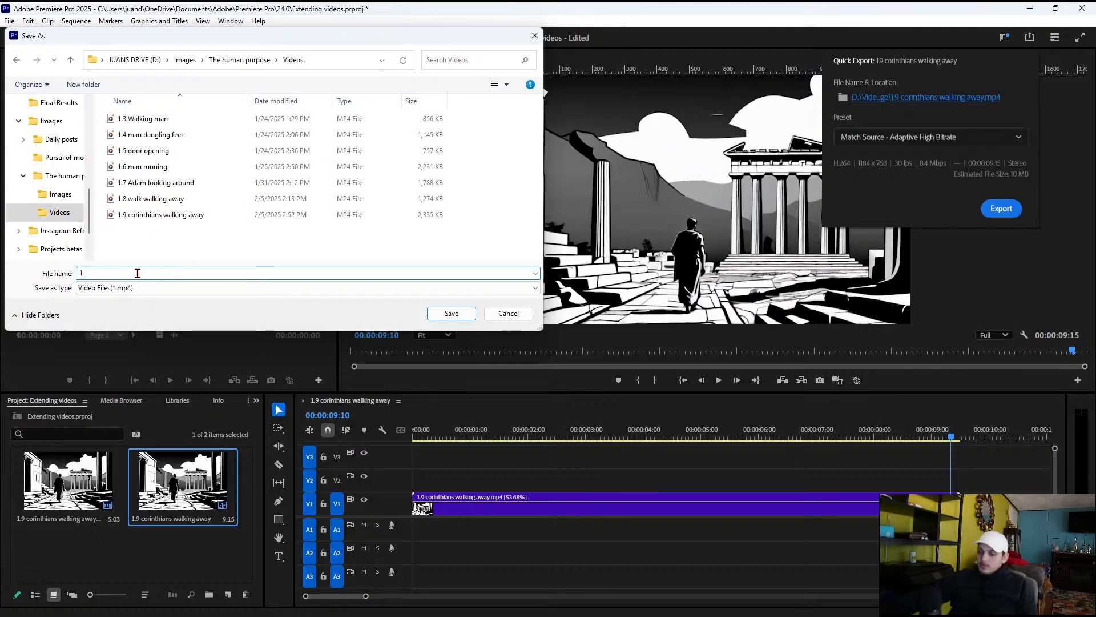
text(.9)
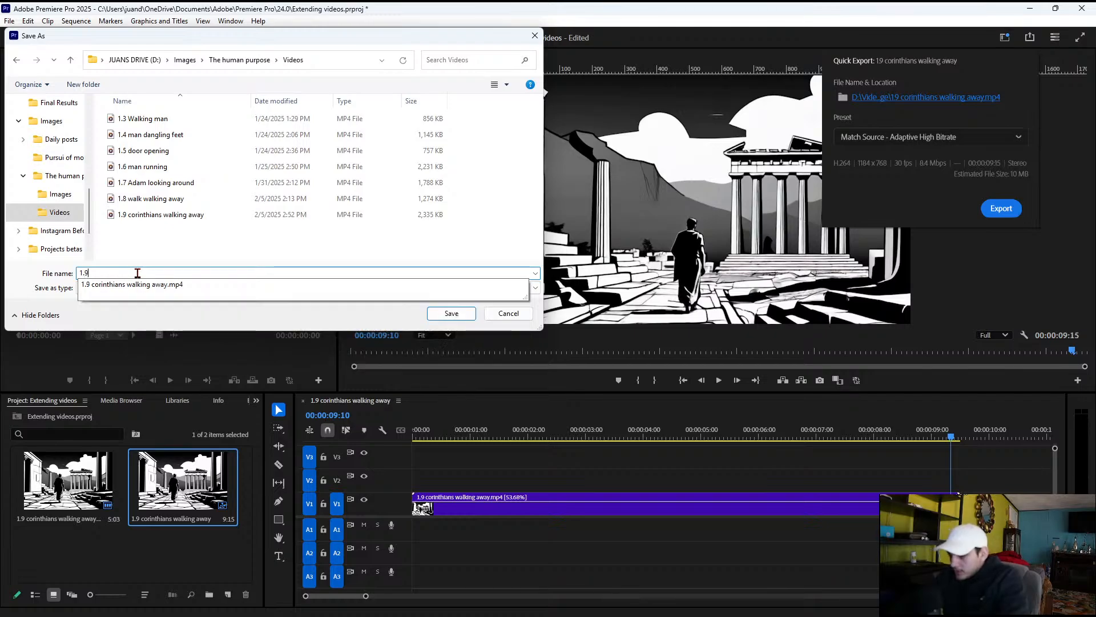
text( extended)
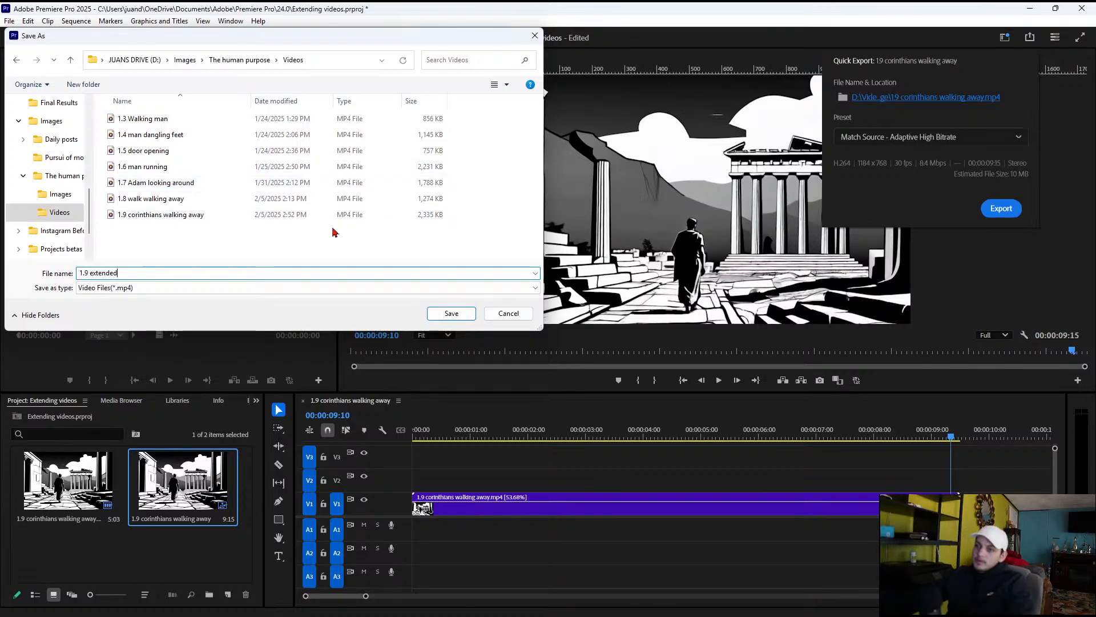
click(436, 316)
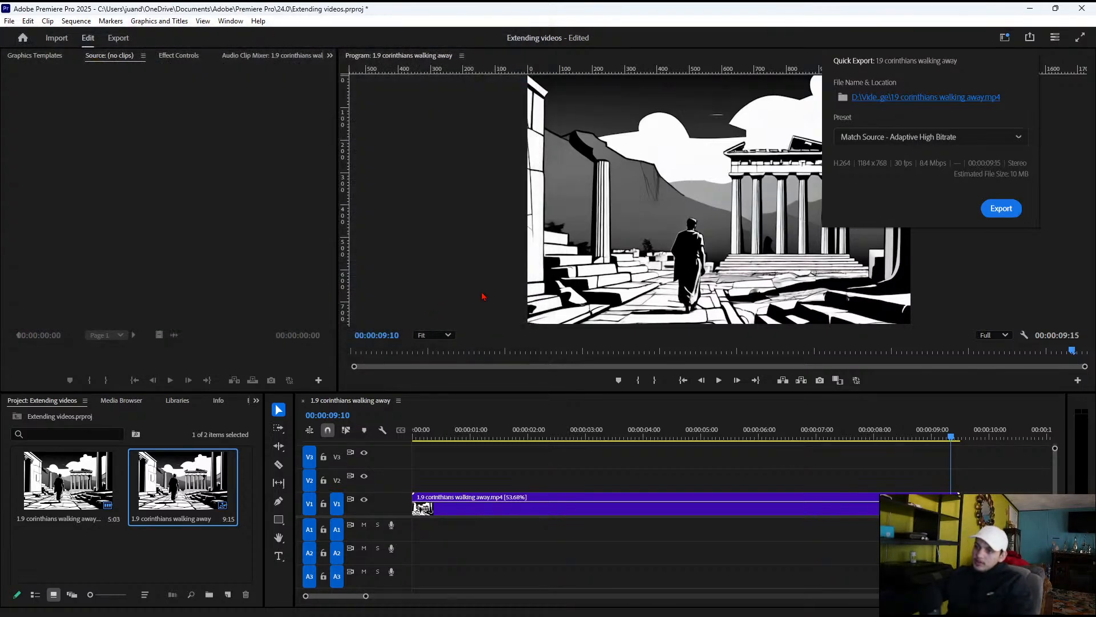
click(1008, 209)
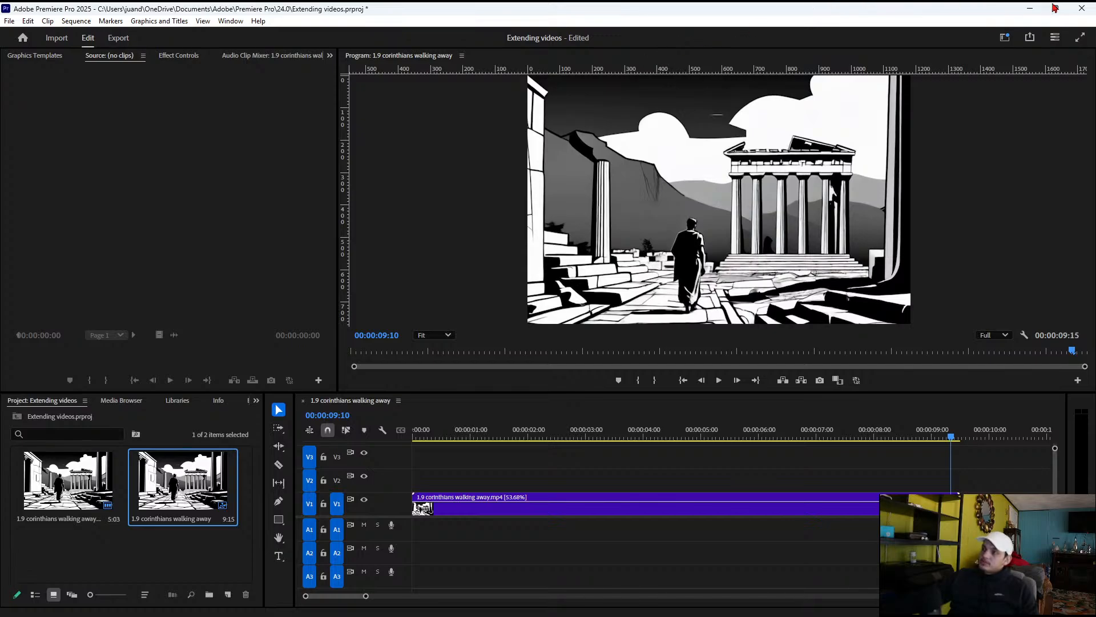
Close Premiere Pro and open the recent project The human purpose in After Effects, continuing without Safe Mode
click(1082, 8)
click(577, 348)
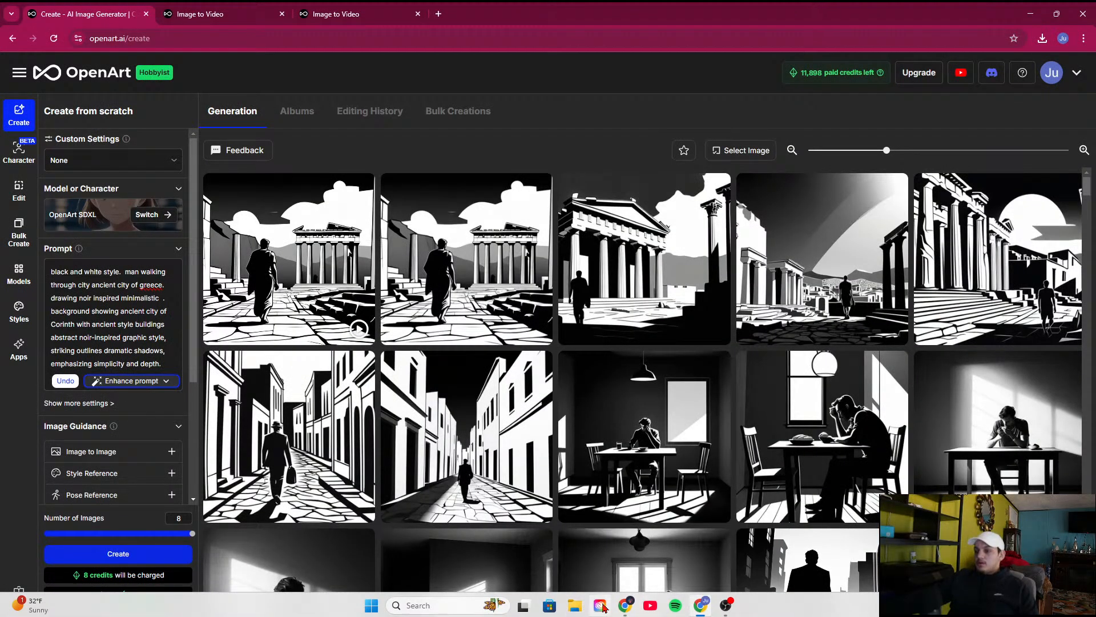
click(601, 605)
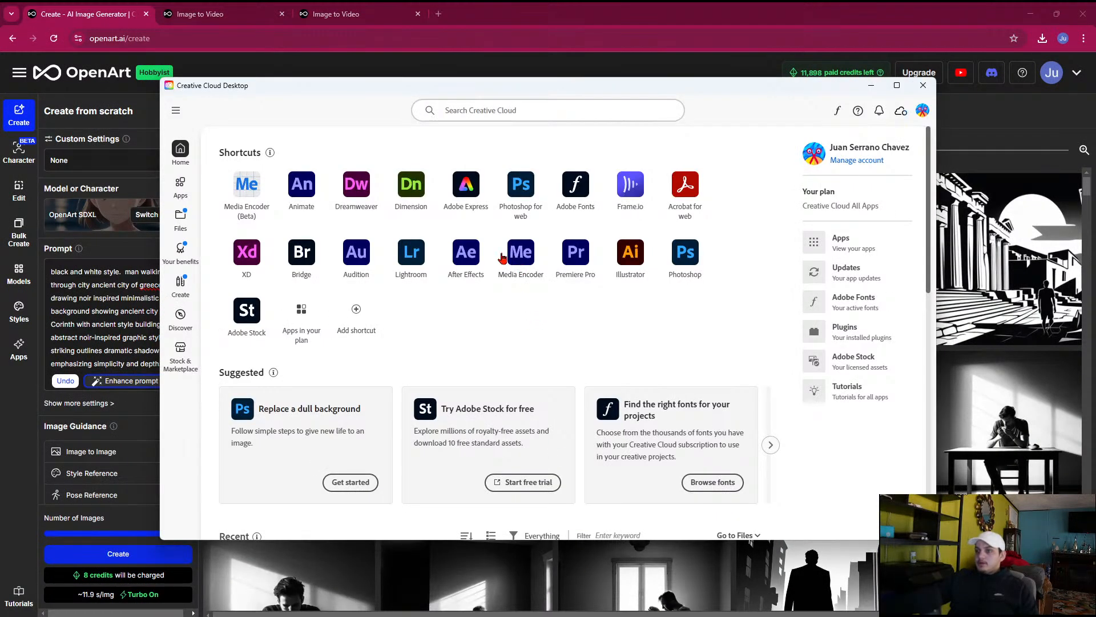
click(470, 261)
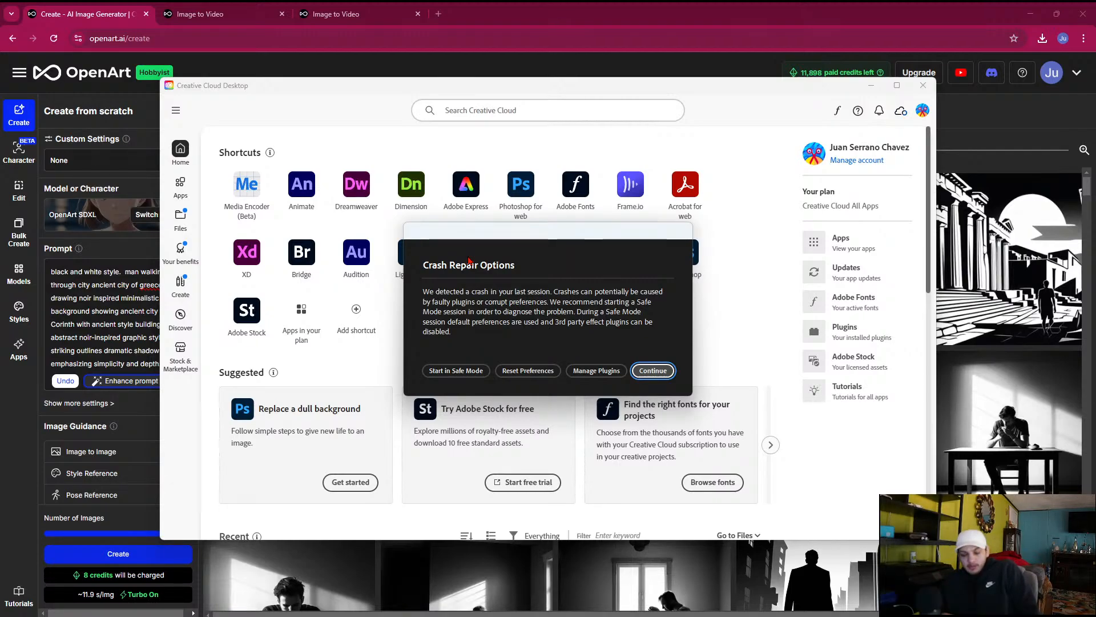
click(652, 370)
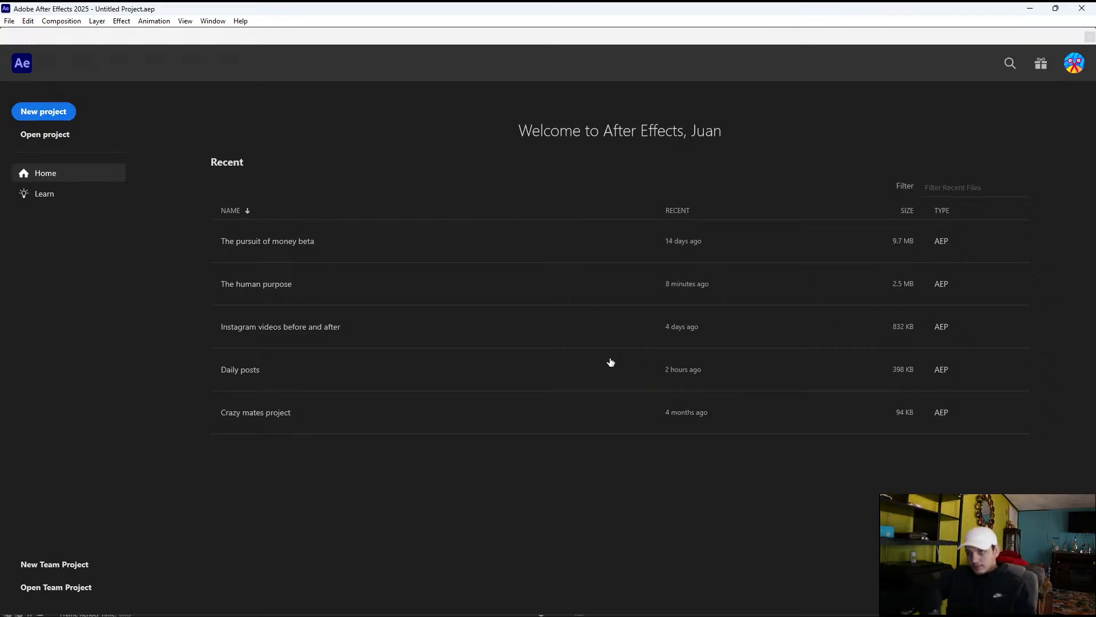
click(320, 292)
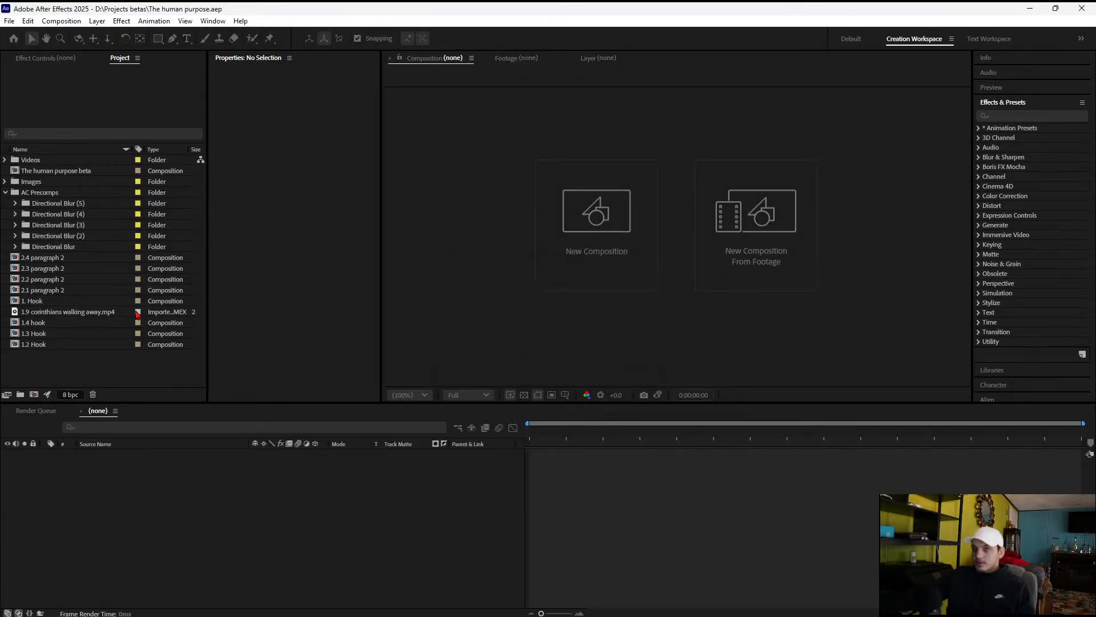
Import 1.9 extended as footage and move it into the project's Videos folder, expanding that folder
double_click(170, 369)
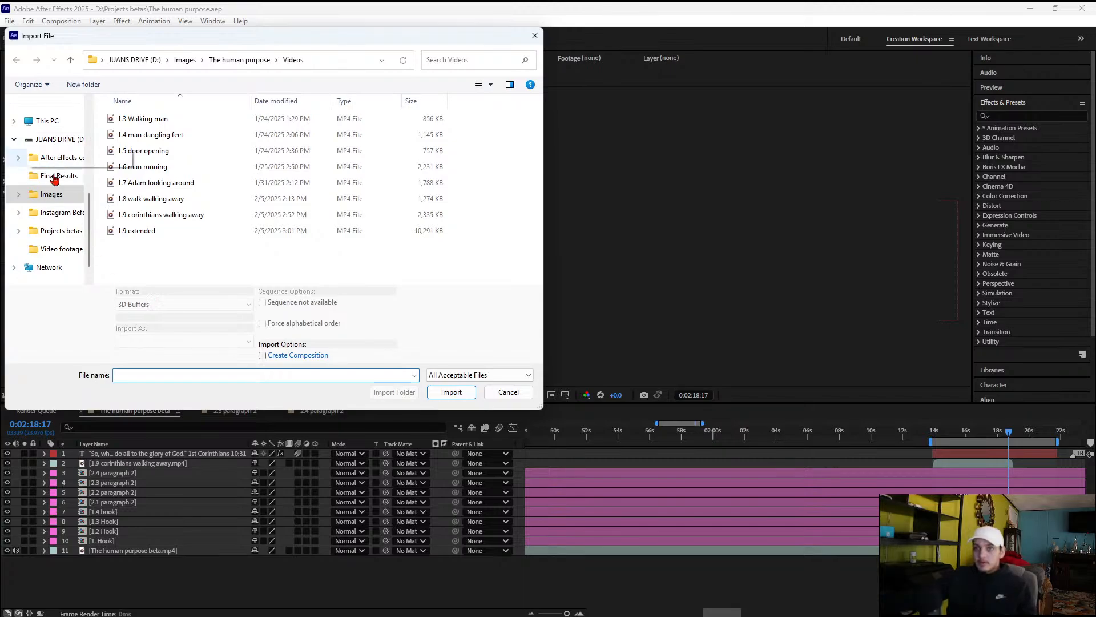
click(172, 235)
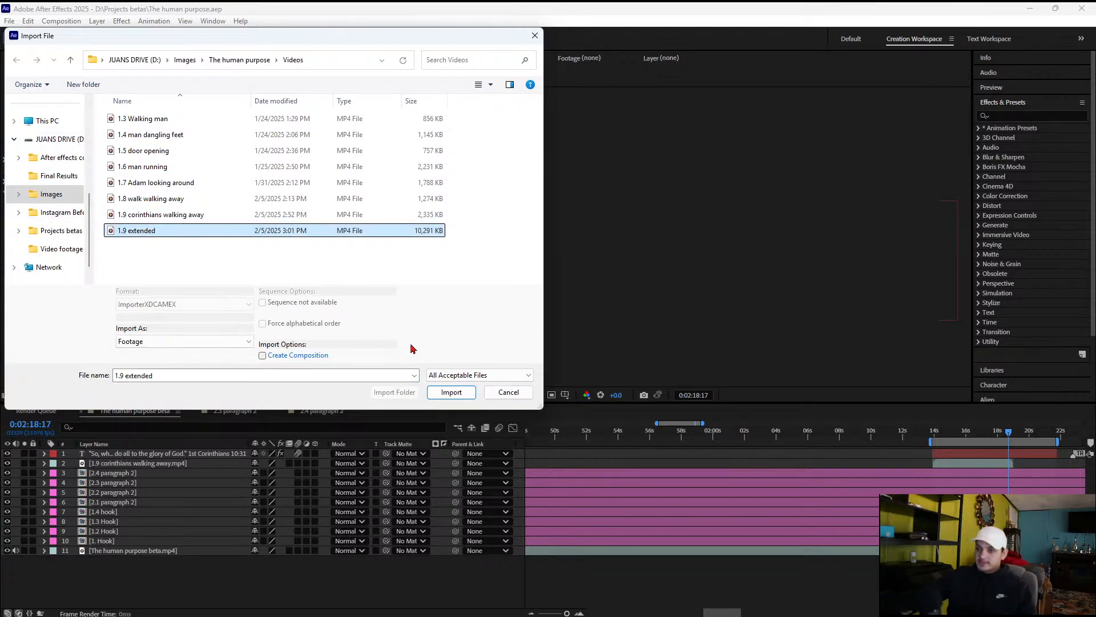
click(453, 392)
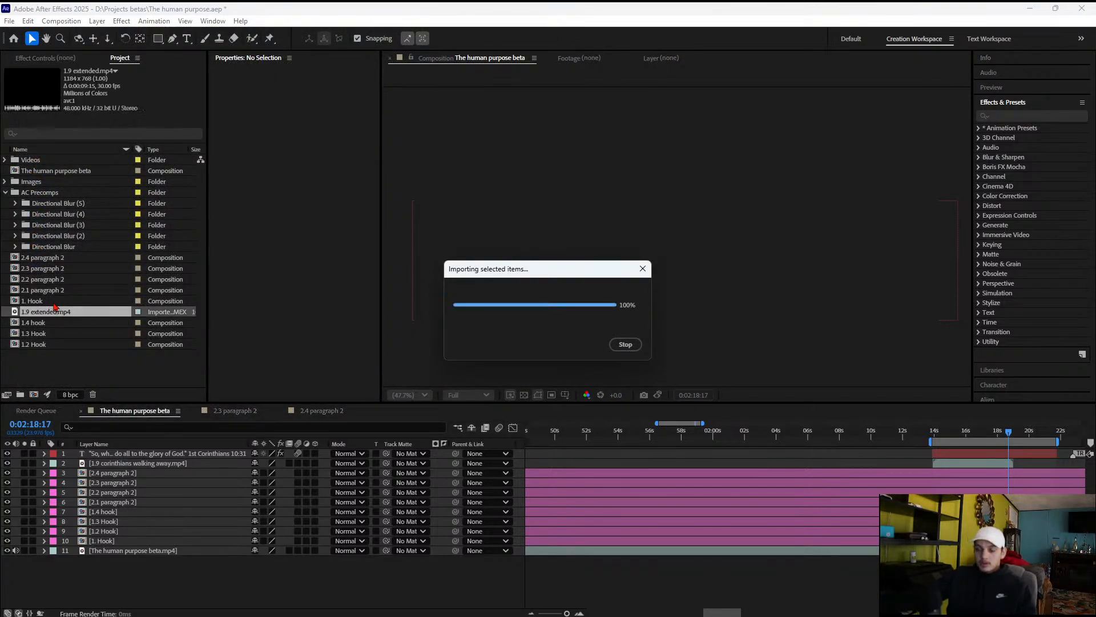
drag(52, 313, 43, 161)
drag(37, 314, 21, 160)
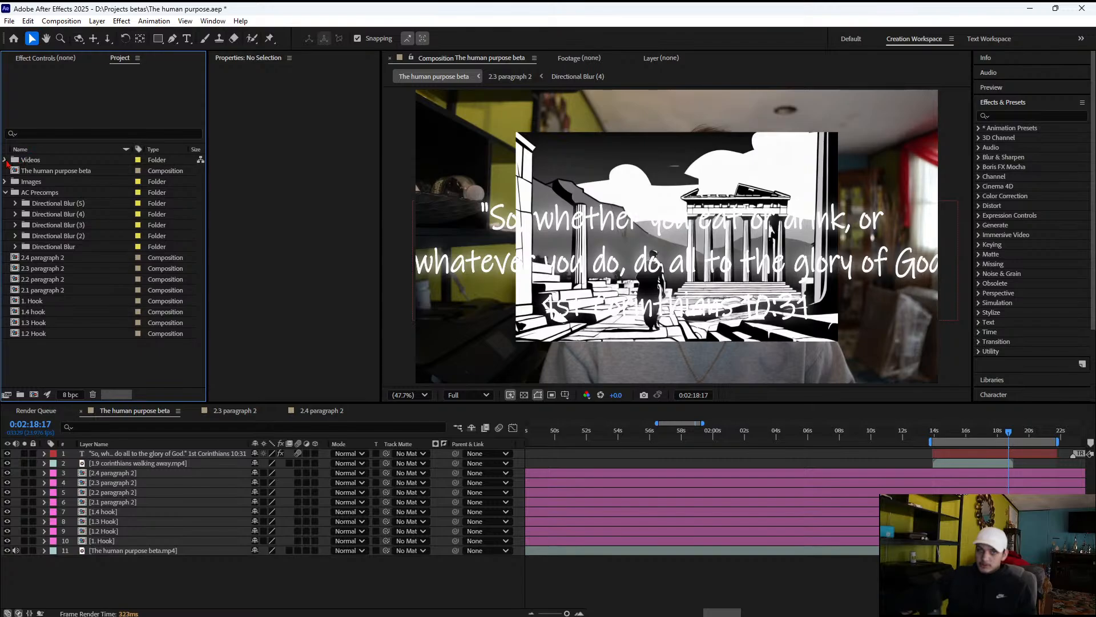
click(5, 160)
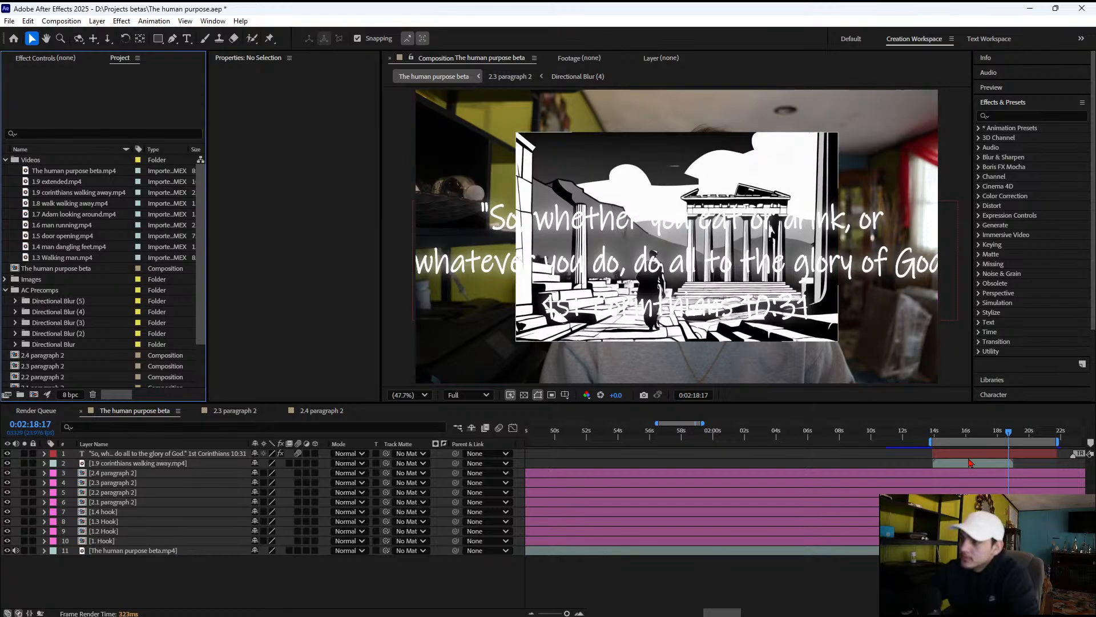
Replace the 1.9 corinthians walking away layer with 1.9 extended, placed directly below the verse text and aligned with its start
click(939, 453)
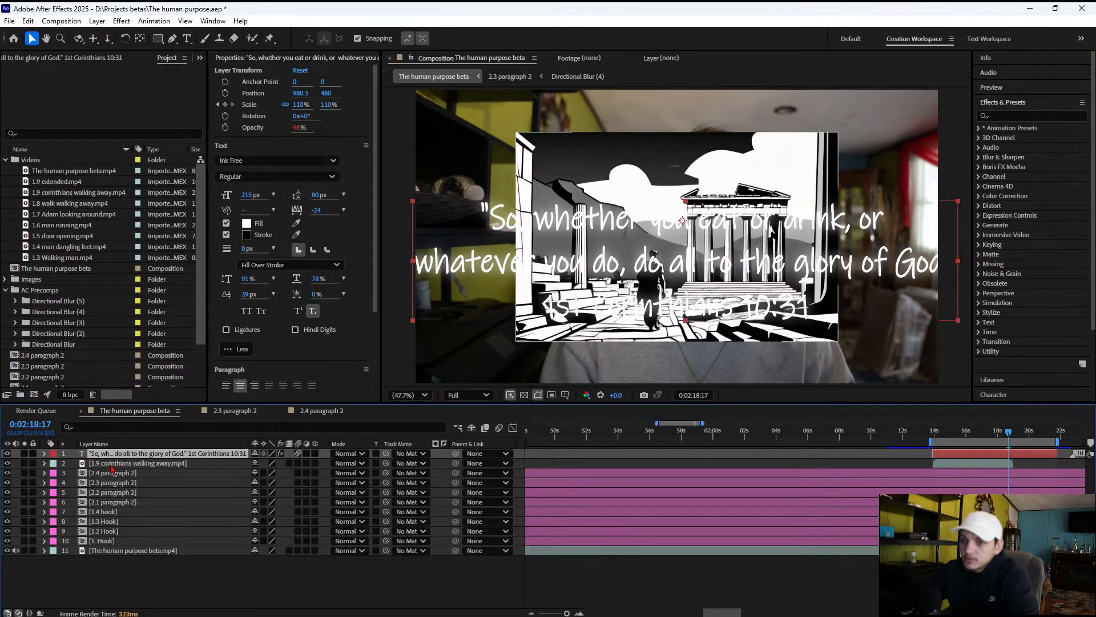
click(111, 463)
key(Delete)
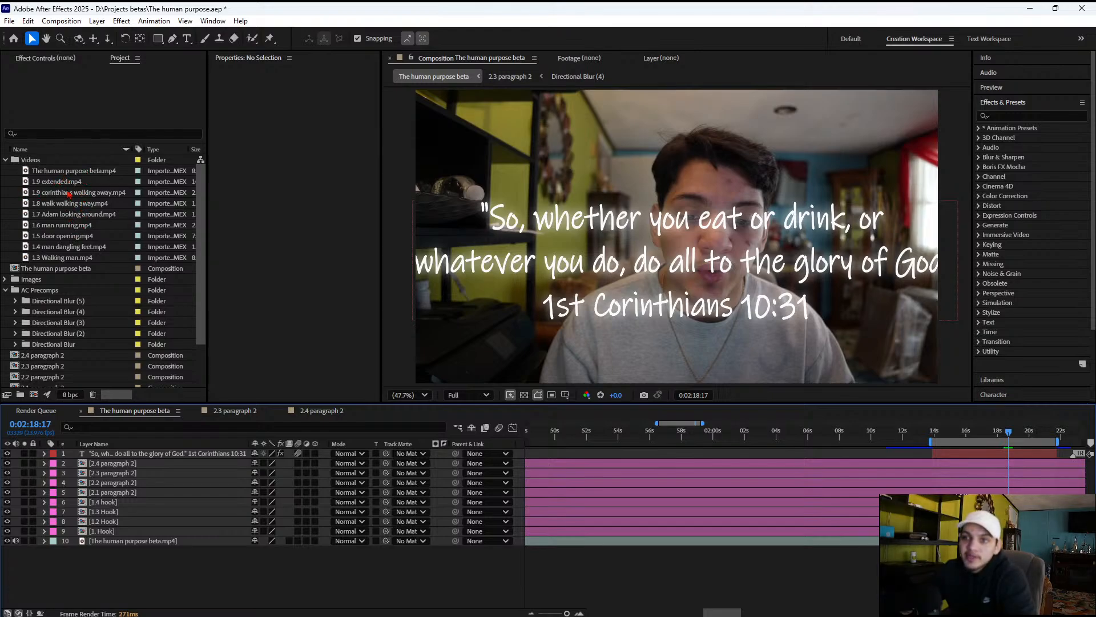
drag(60, 183, 127, 467)
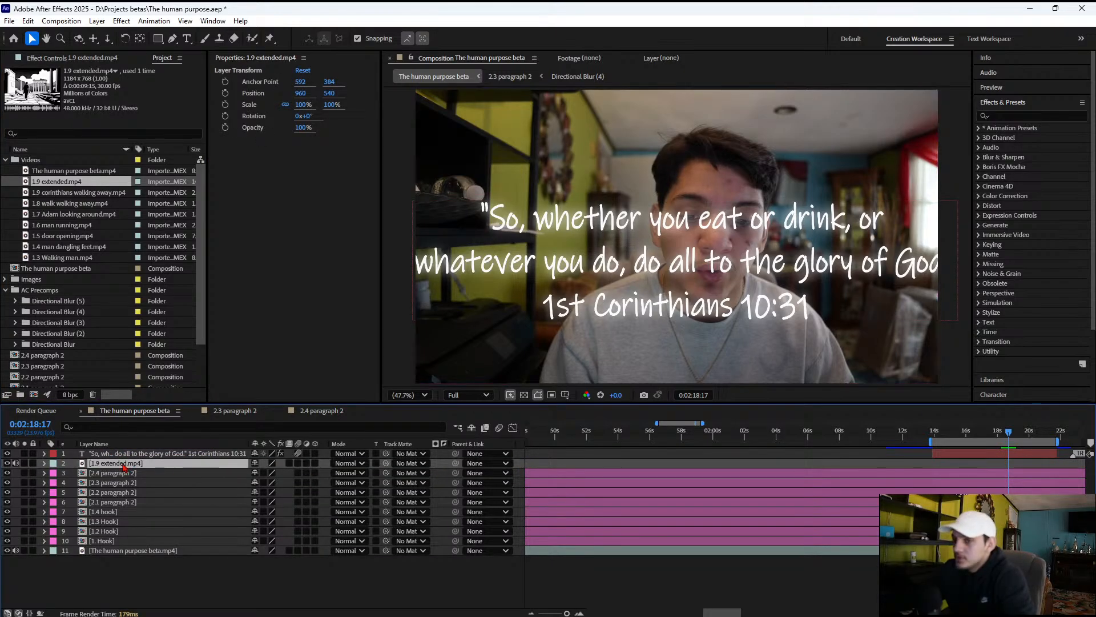
key(Delete)
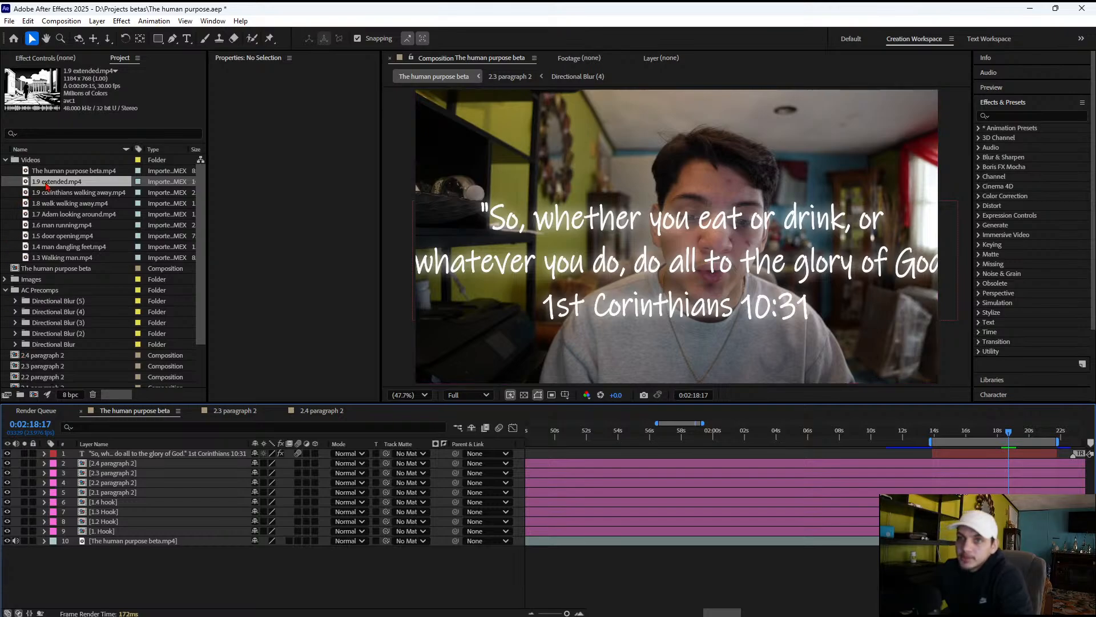
drag(45, 182, 937, 464)
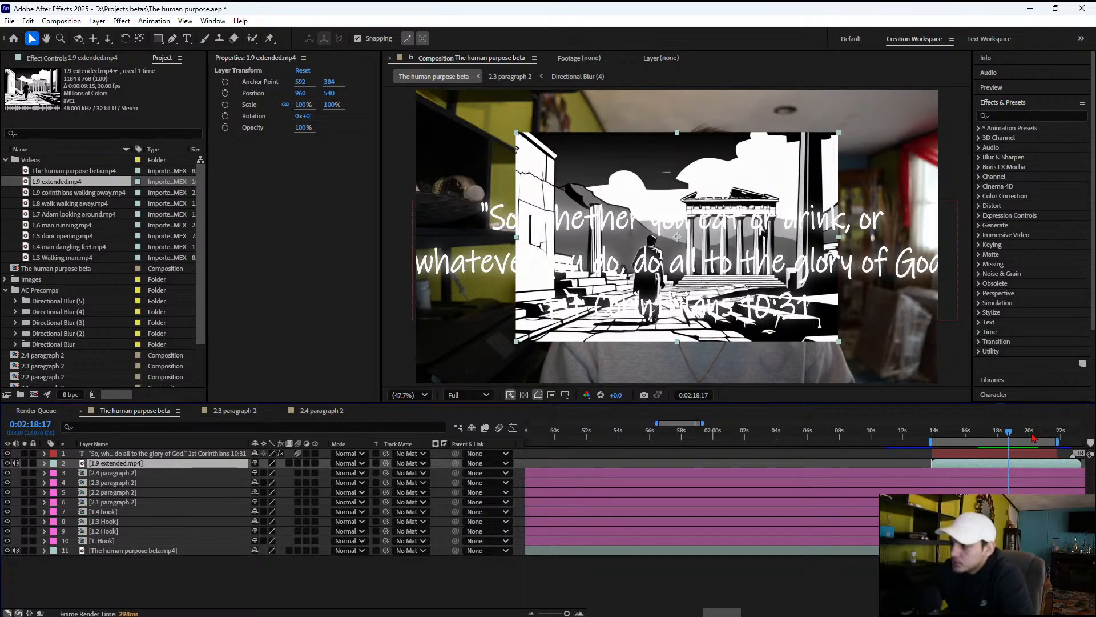
Scale the 1.9 extended layer to 165.5% by 148.9% so it fills the composition frame
drag(302, 105, 337, 109)
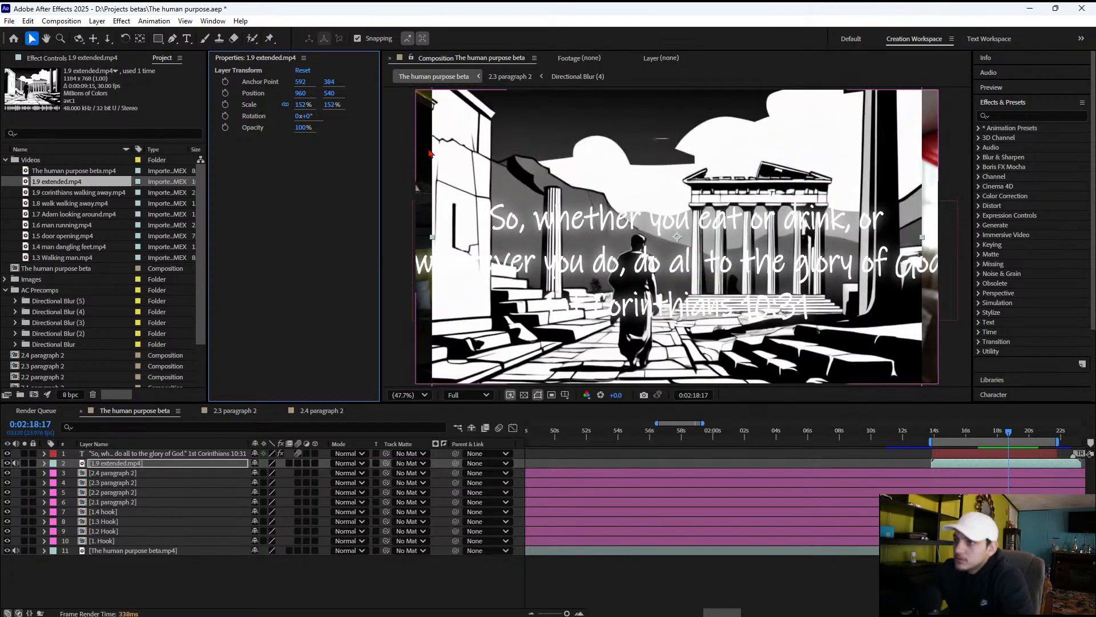
scroll(404, 166, down, 2)
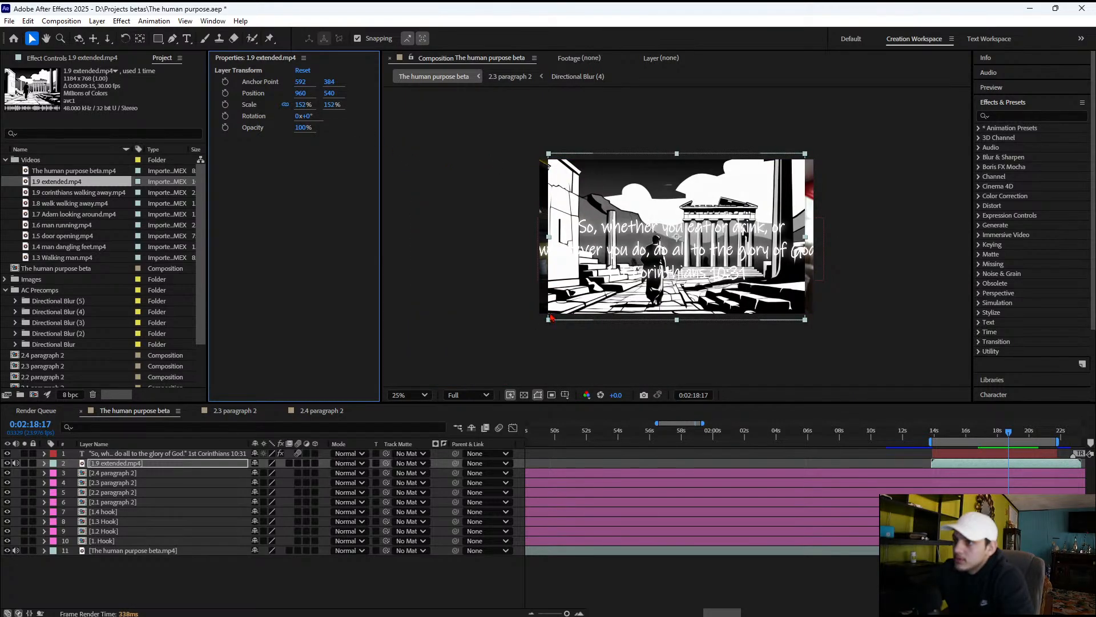
drag(552, 317, 539, 322)
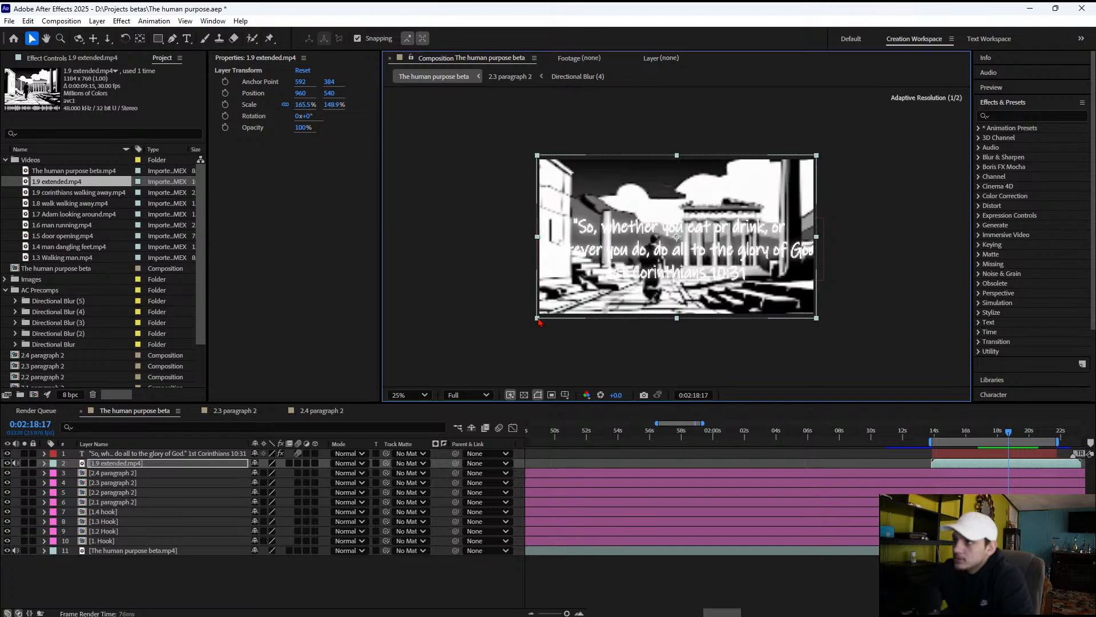
Copy the 4-Color Gradient effect from 1.9 City view.jpg in the 2.3 paragraph 2 composition onto the 1.9 extended layer
double_click(151, 483)
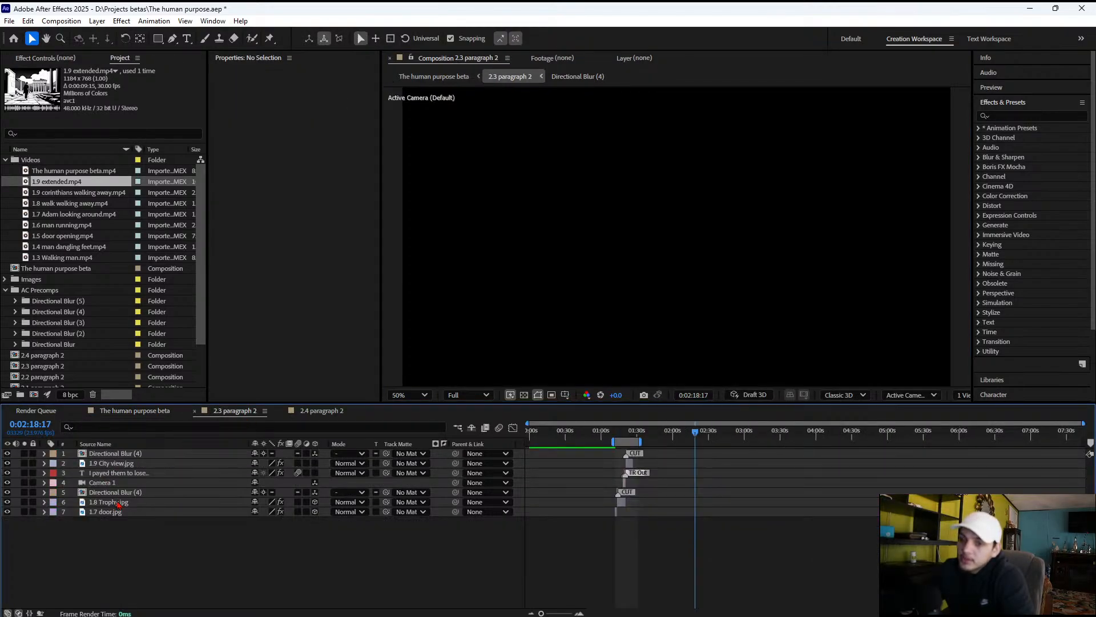
click(119, 465)
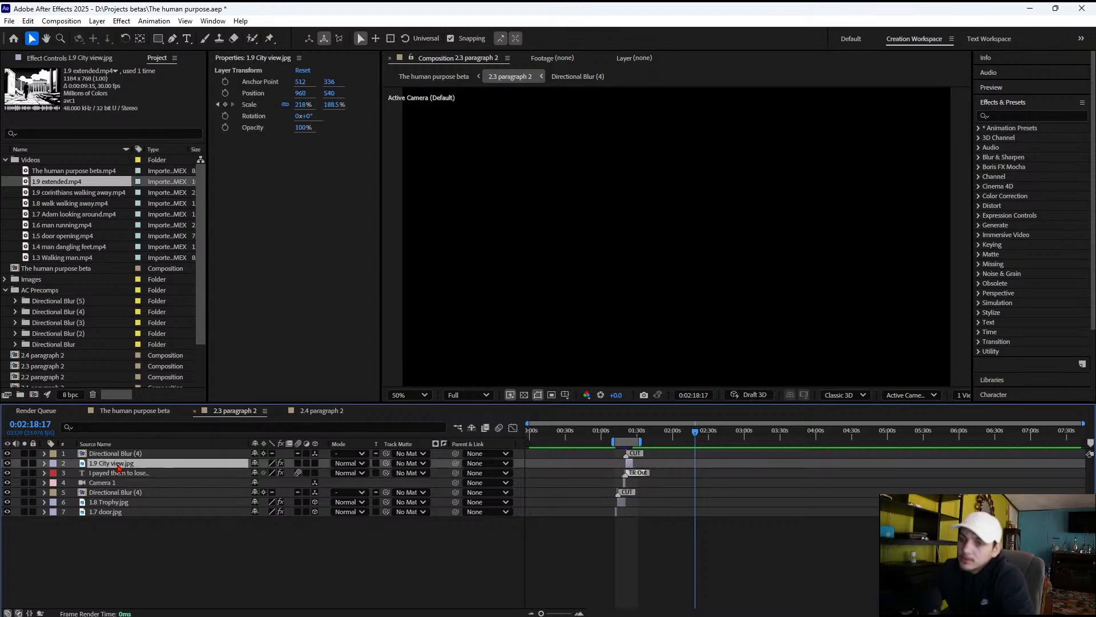
click(60, 60)
click(57, 81)
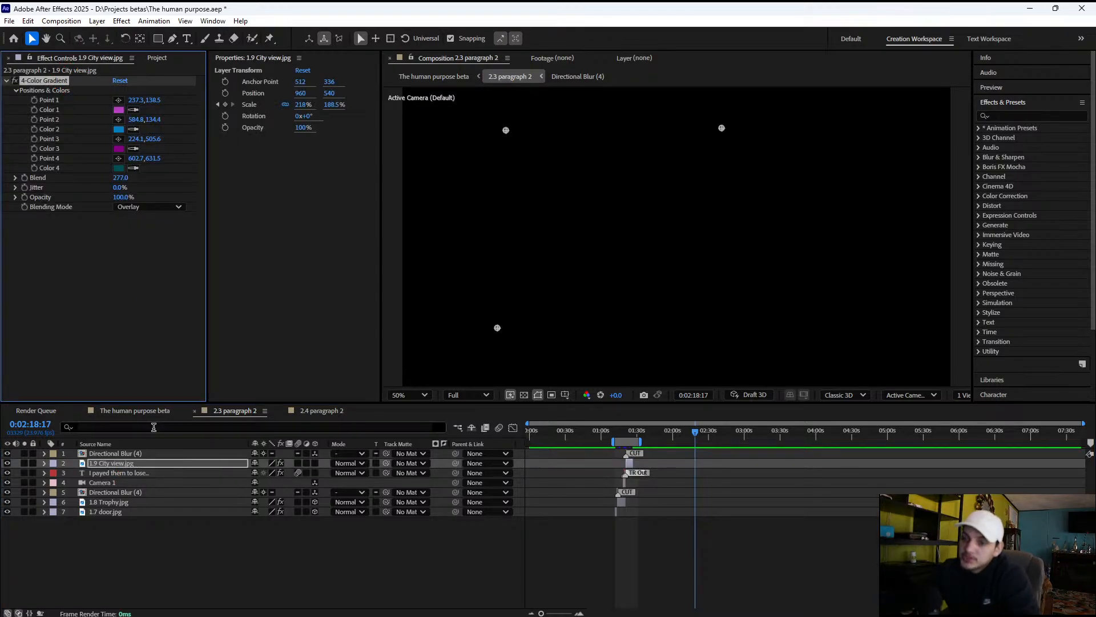
click(135, 410)
click(116, 463)
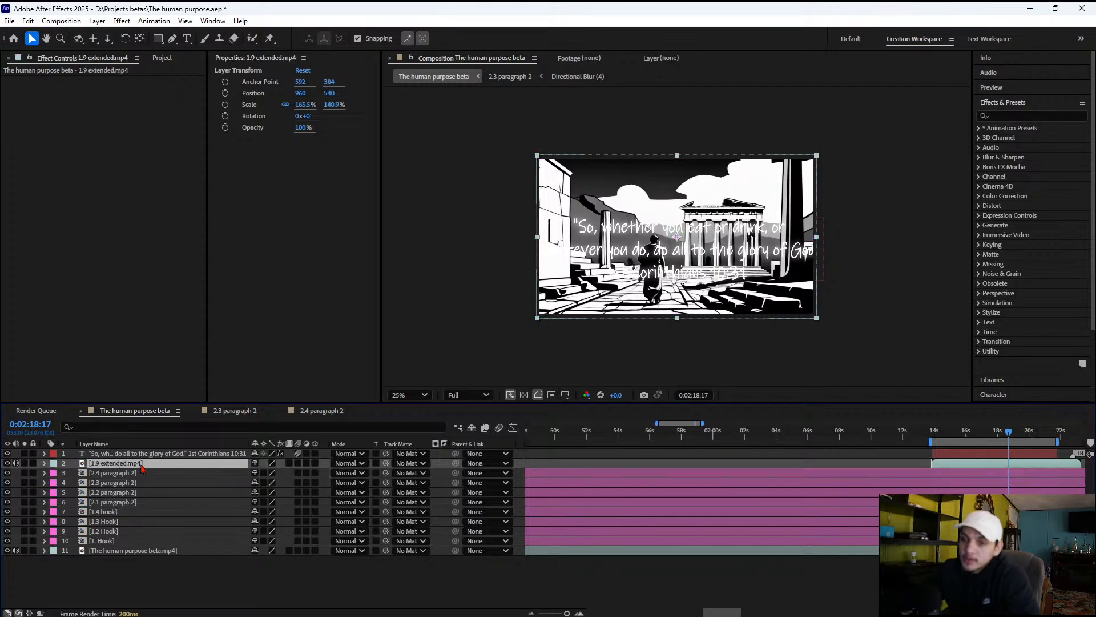
key(ctrl+v)
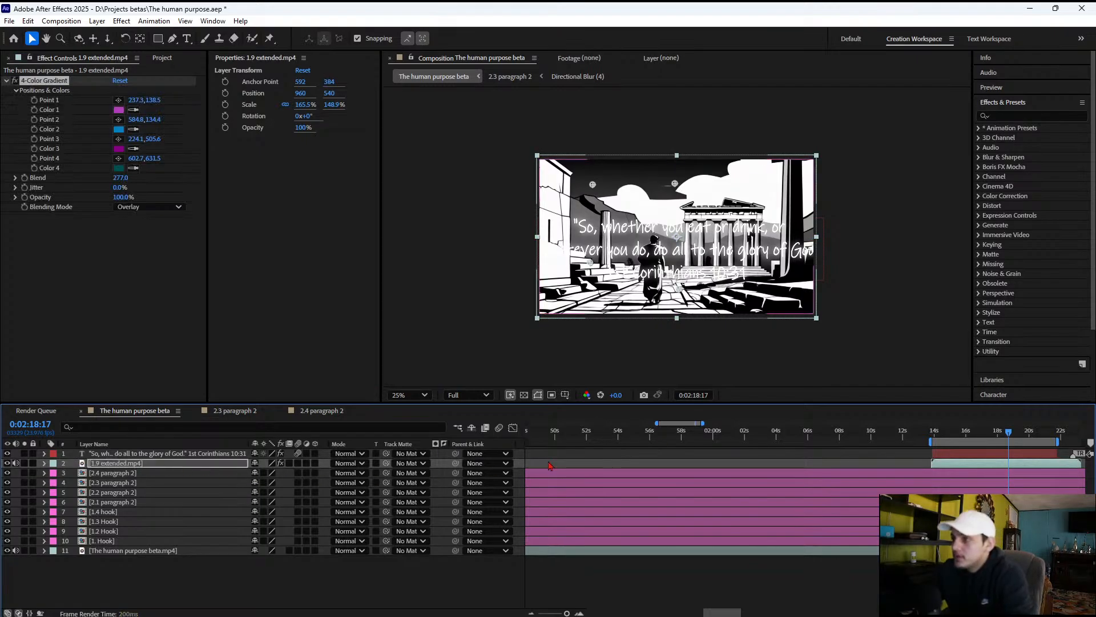
With the verse text hidden, try Darken, Exclusion and Saturation blending for the gradient, return it to Overlay, and show the text again
click(7, 453)
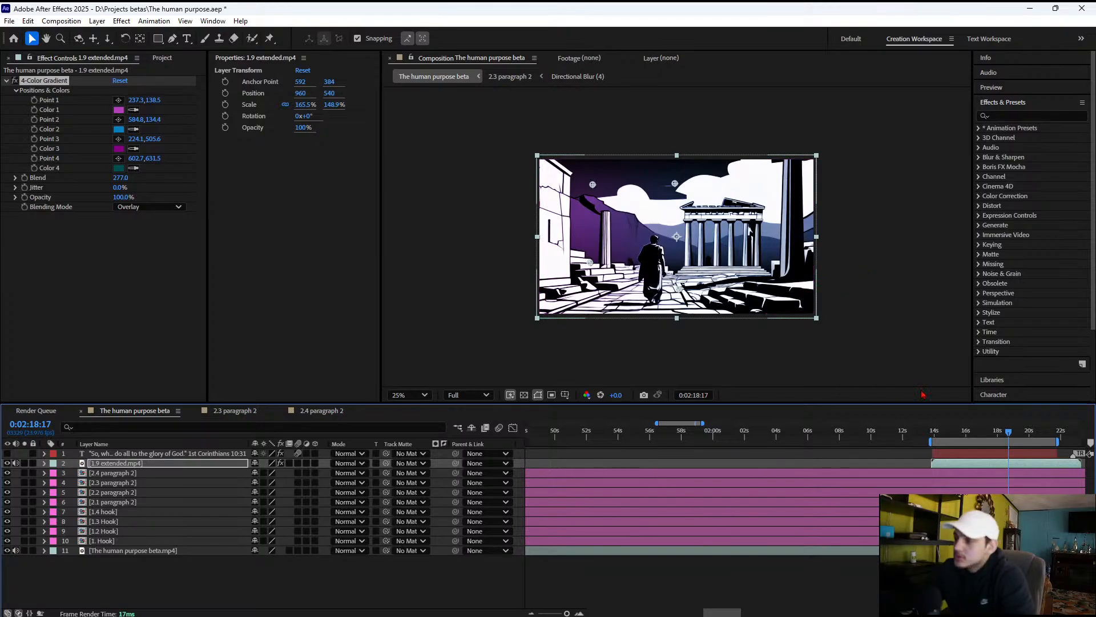
scroll(736, 218, up, 2)
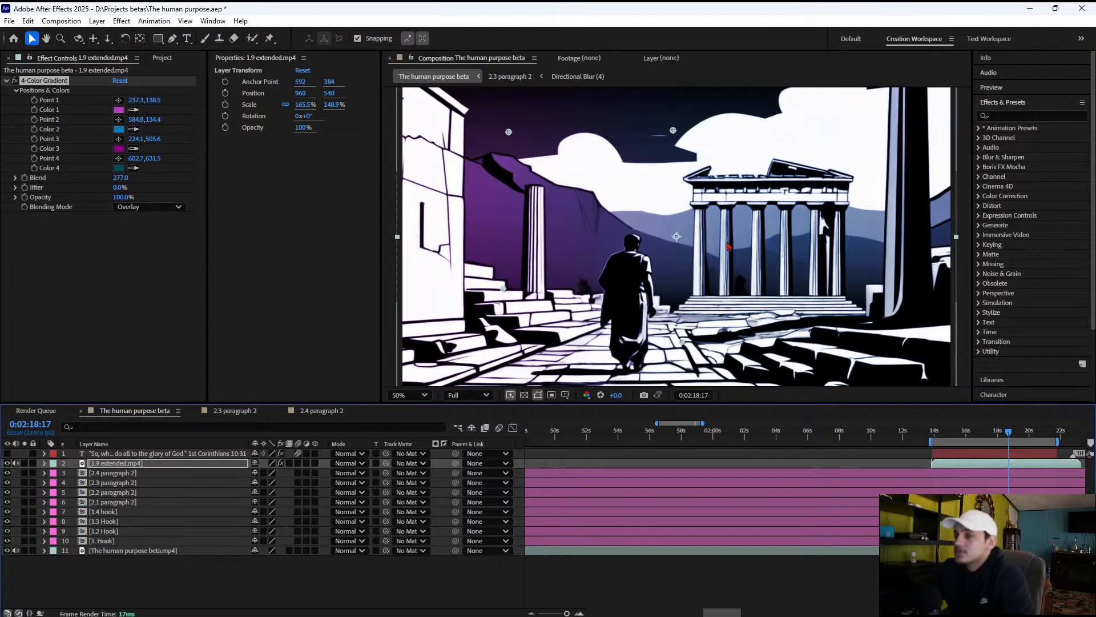
scroll(729, 246, down, 2)
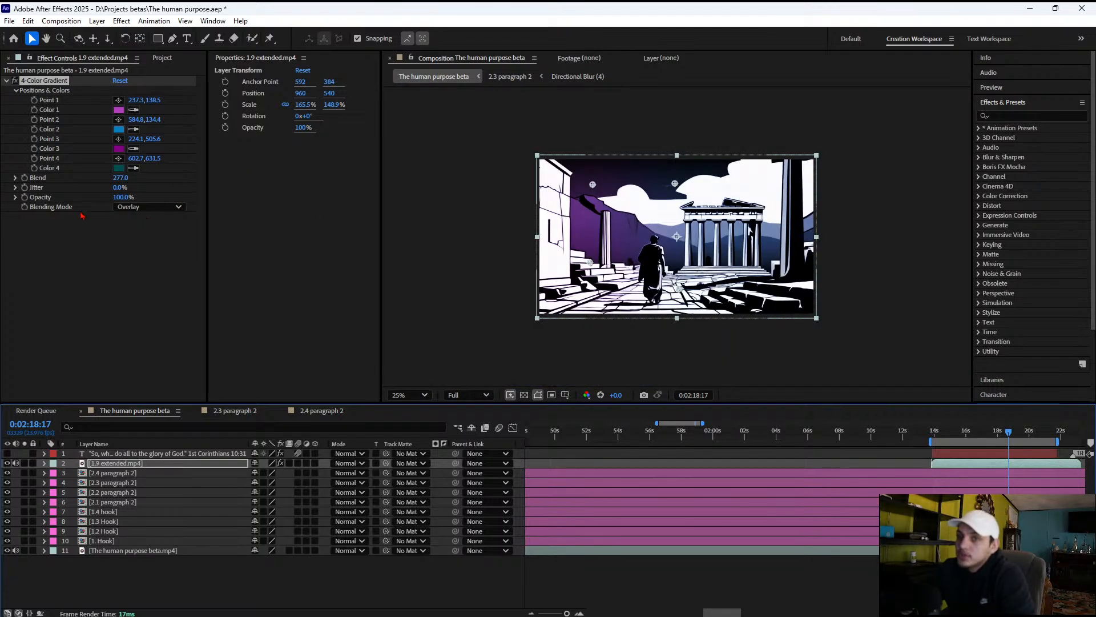
click(137, 208)
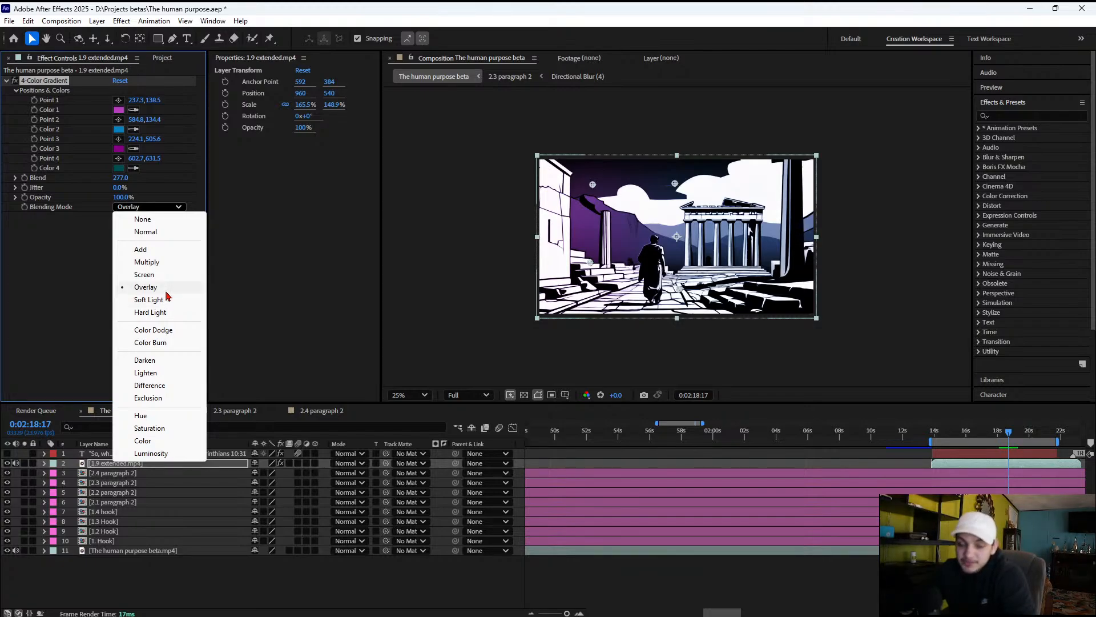
click(159, 360)
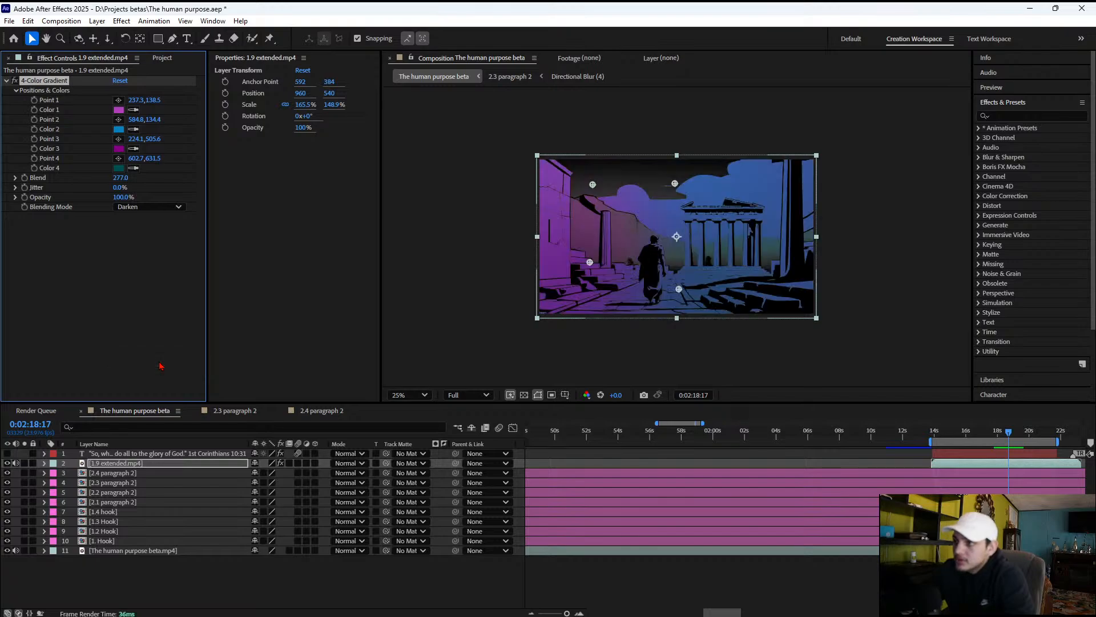
click(147, 208)
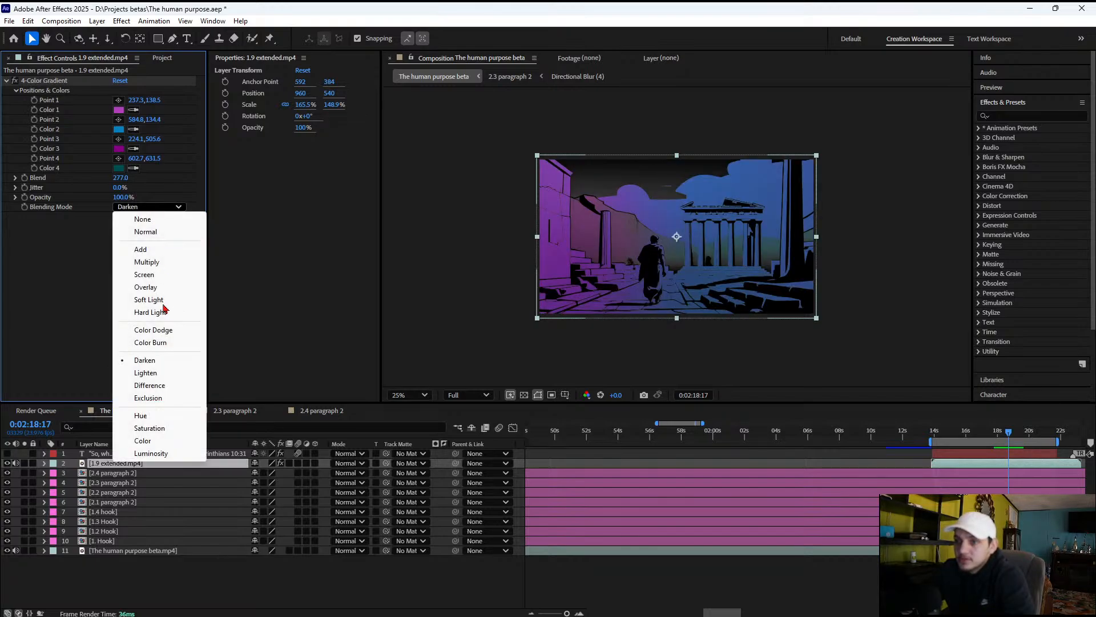
click(159, 394)
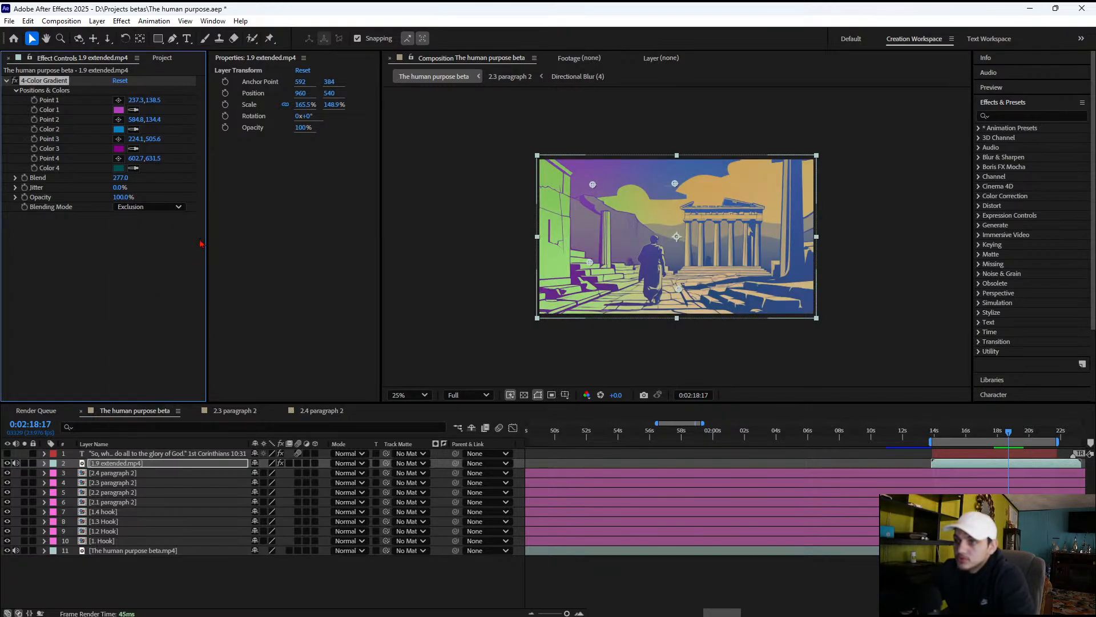
click(147, 207)
click(174, 422)
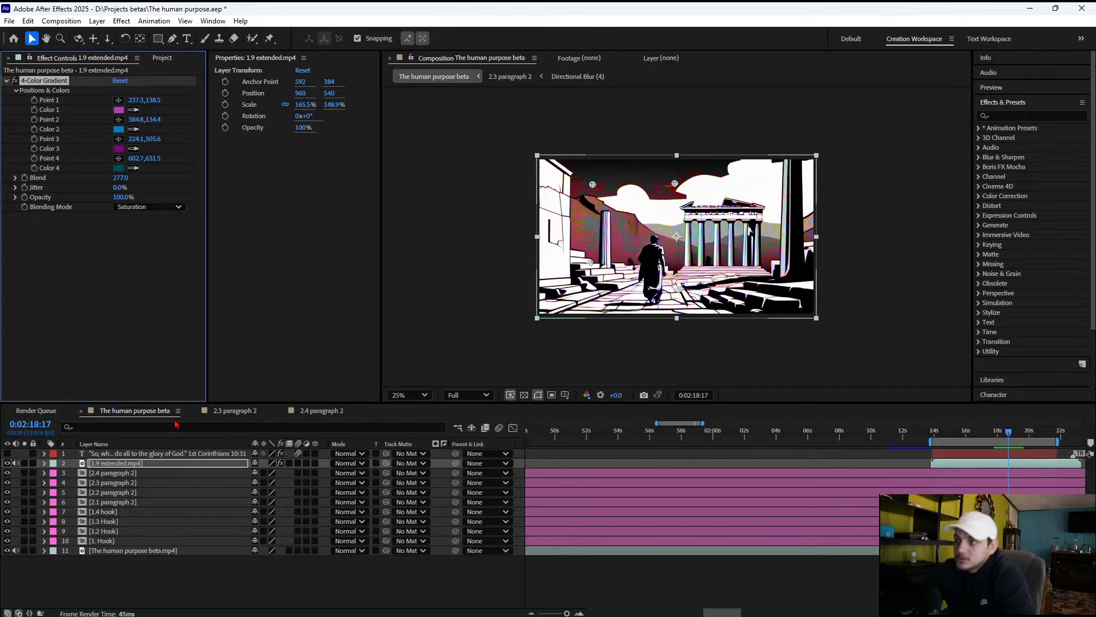
click(149, 206)
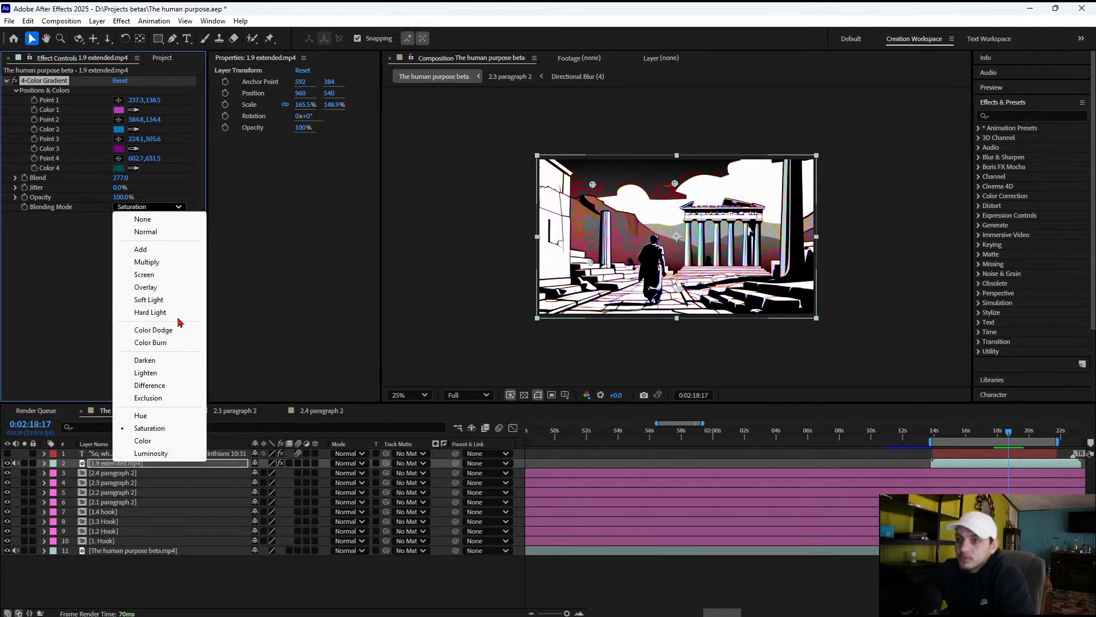
click(171, 288)
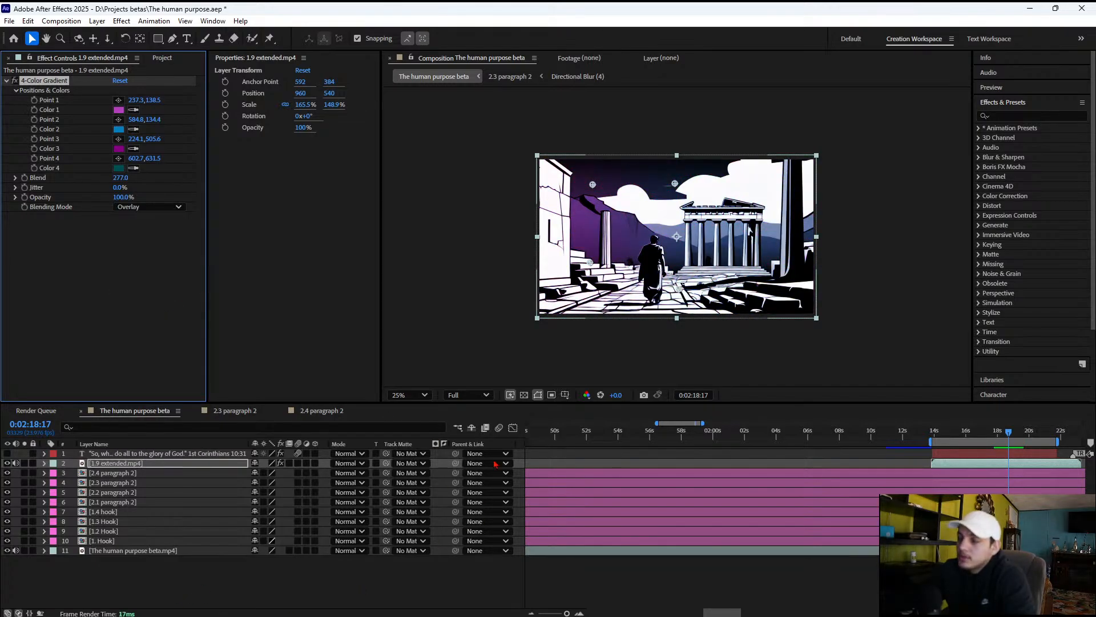
click(6, 453)
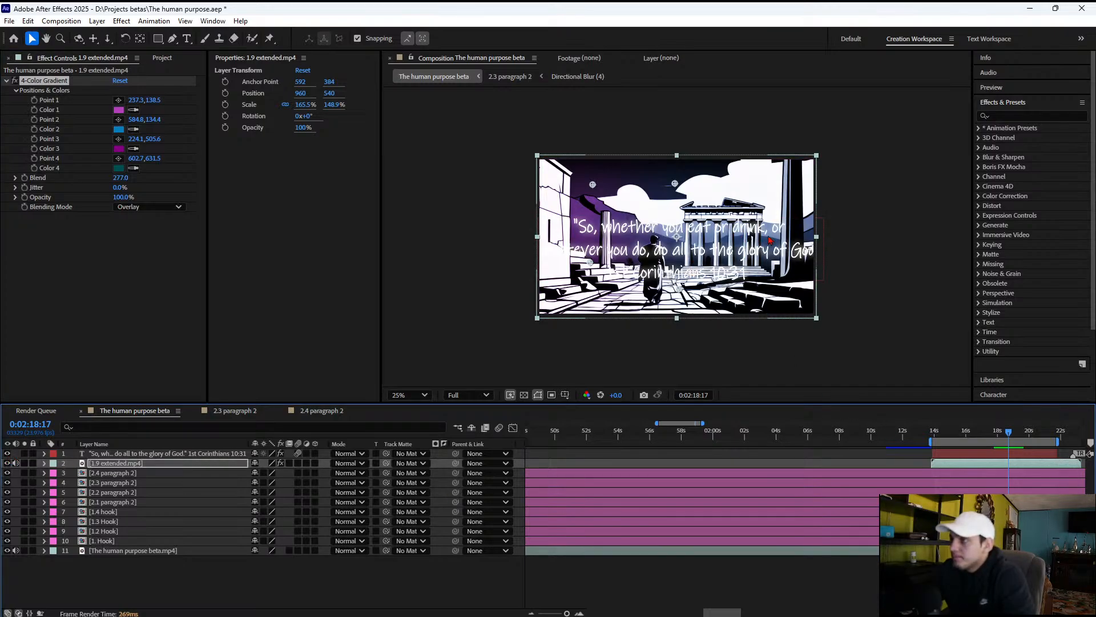
Check the verse text over the clip up to 0:02:19:00 and apply the Drop Shadow effect to the text layer
click(941, 434)
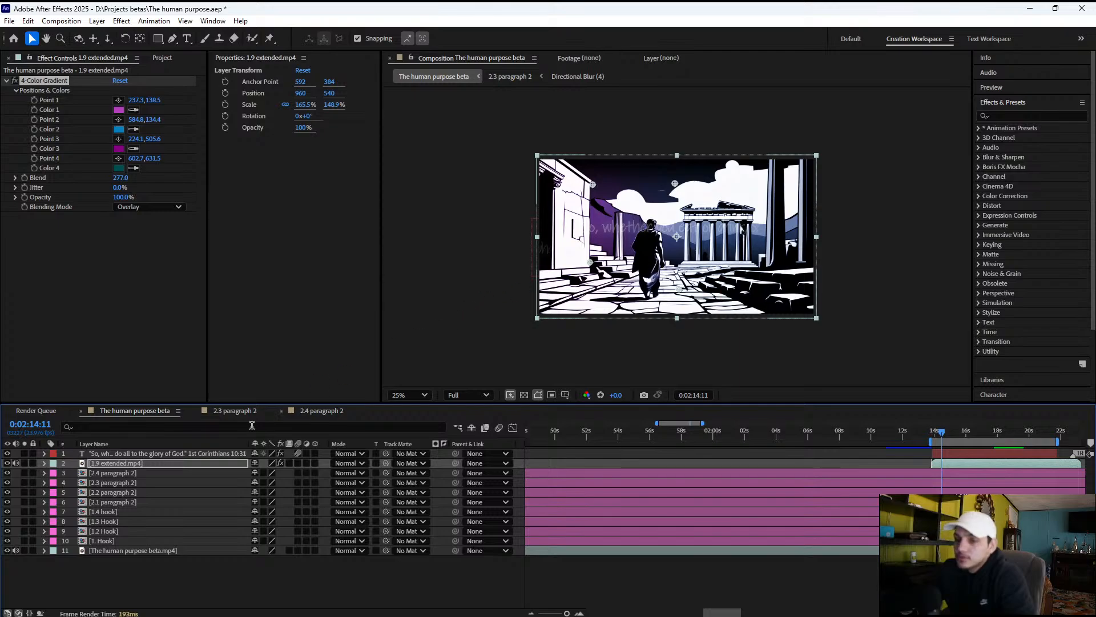
click(963, 453)
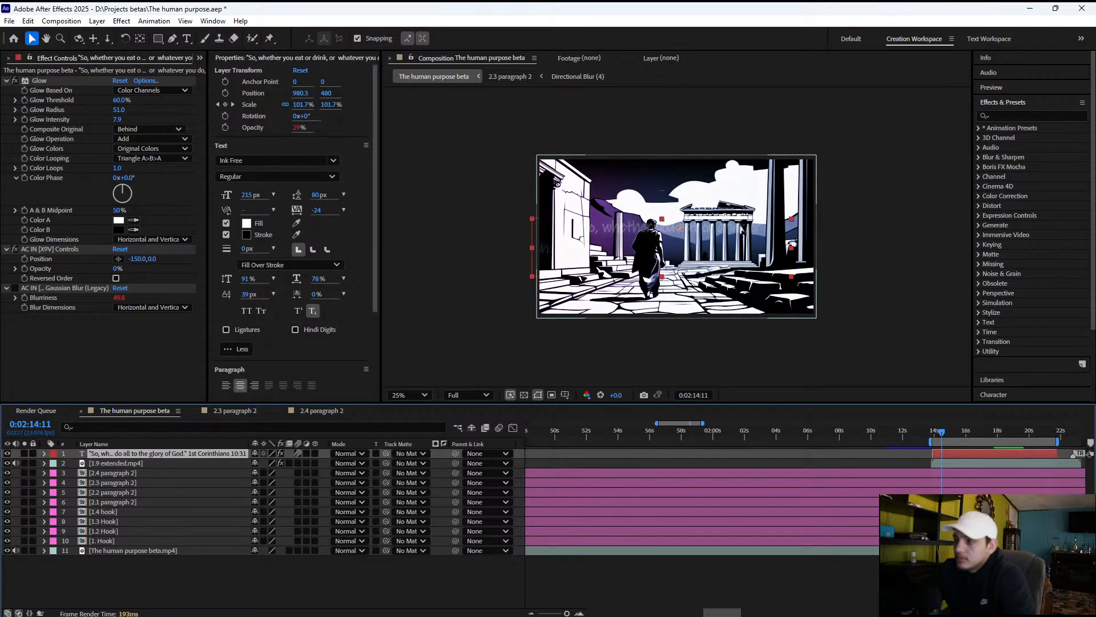
click(970, 435)
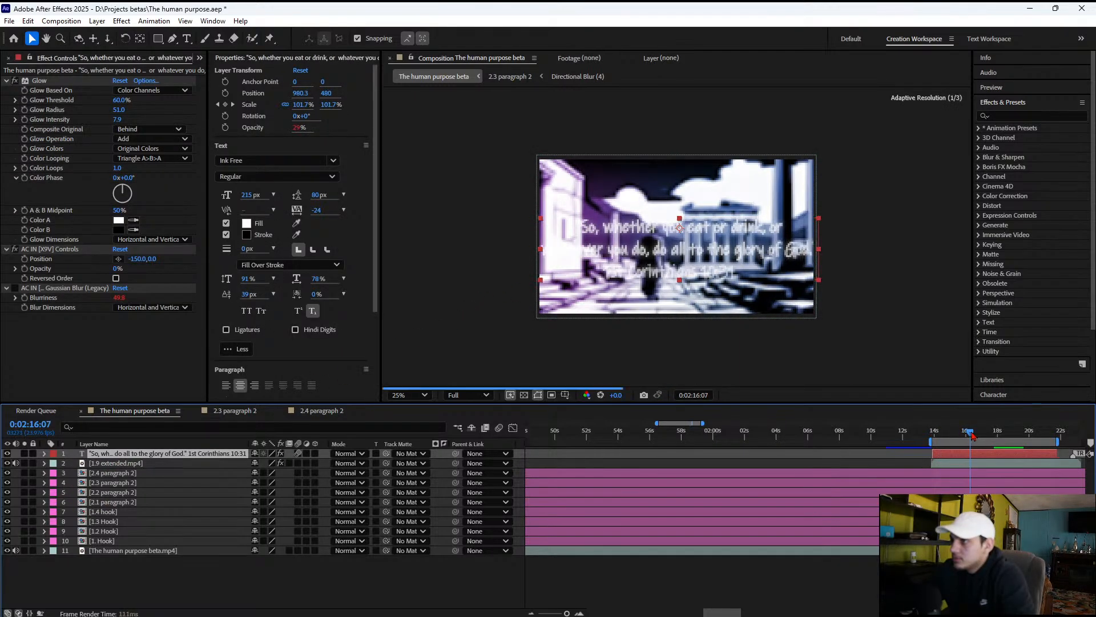
drag(972, 435, 972, 434)
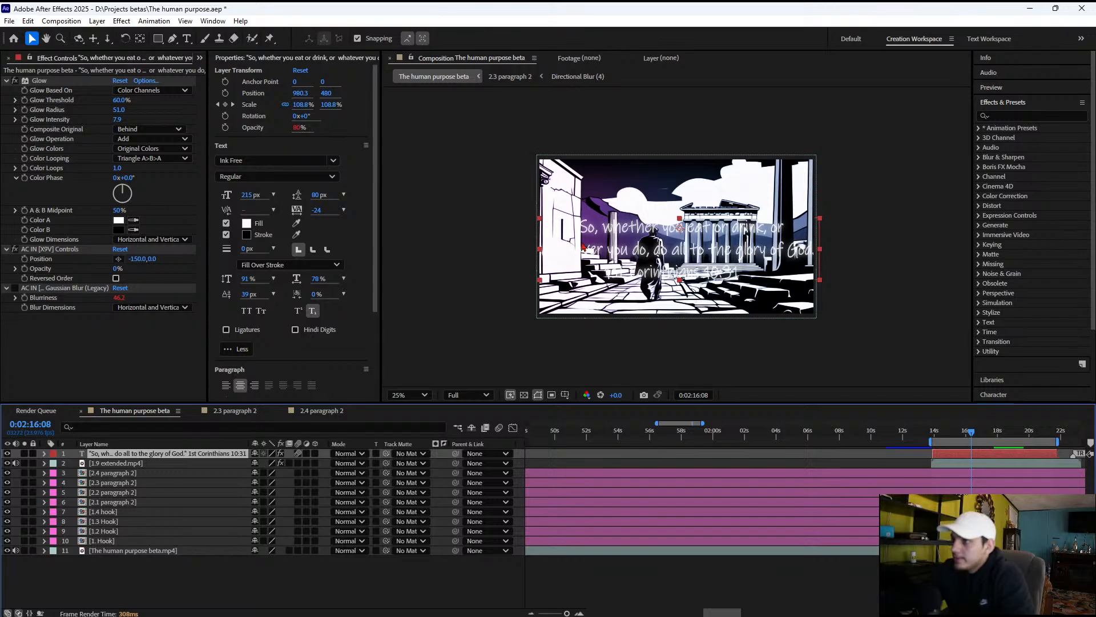
drag(984, 443, 1013, 436)
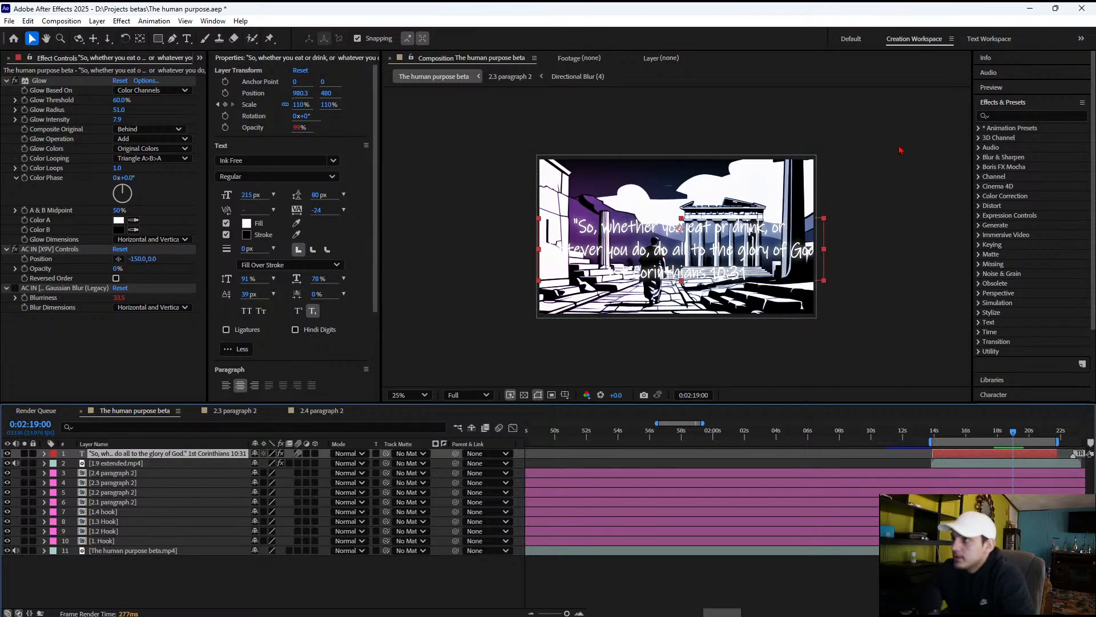
click(1024, 114)
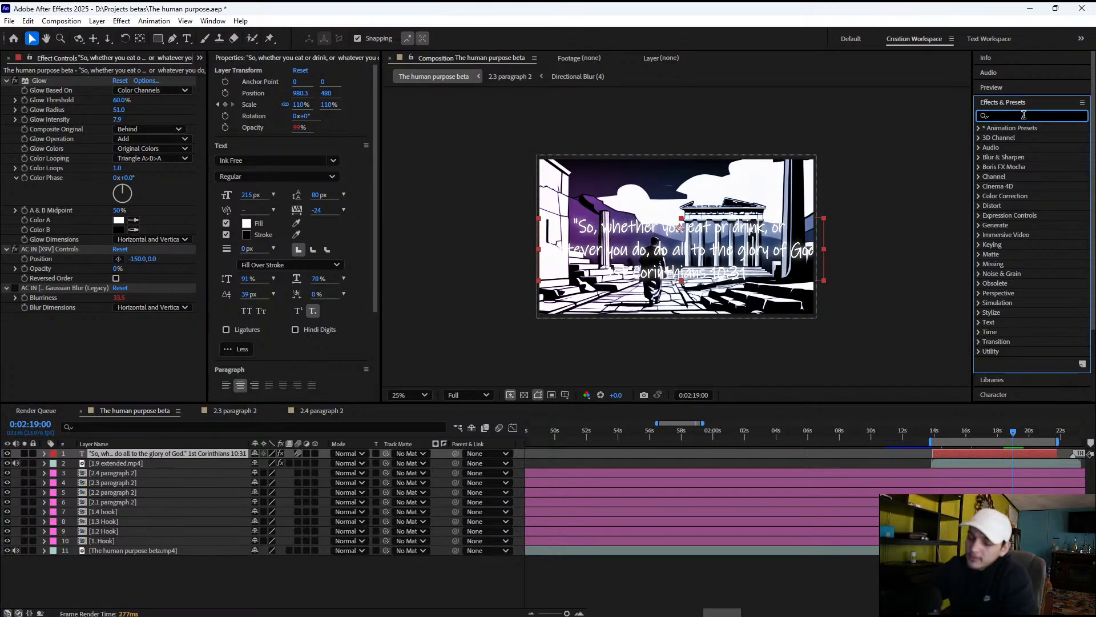
key(BackSpace)
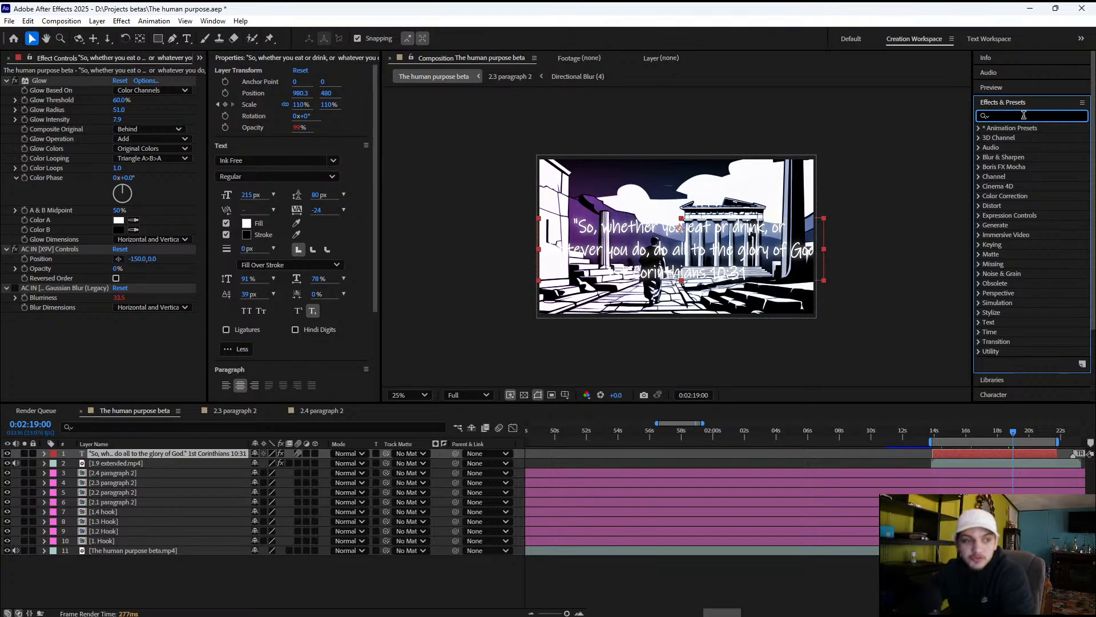
text(shadow)
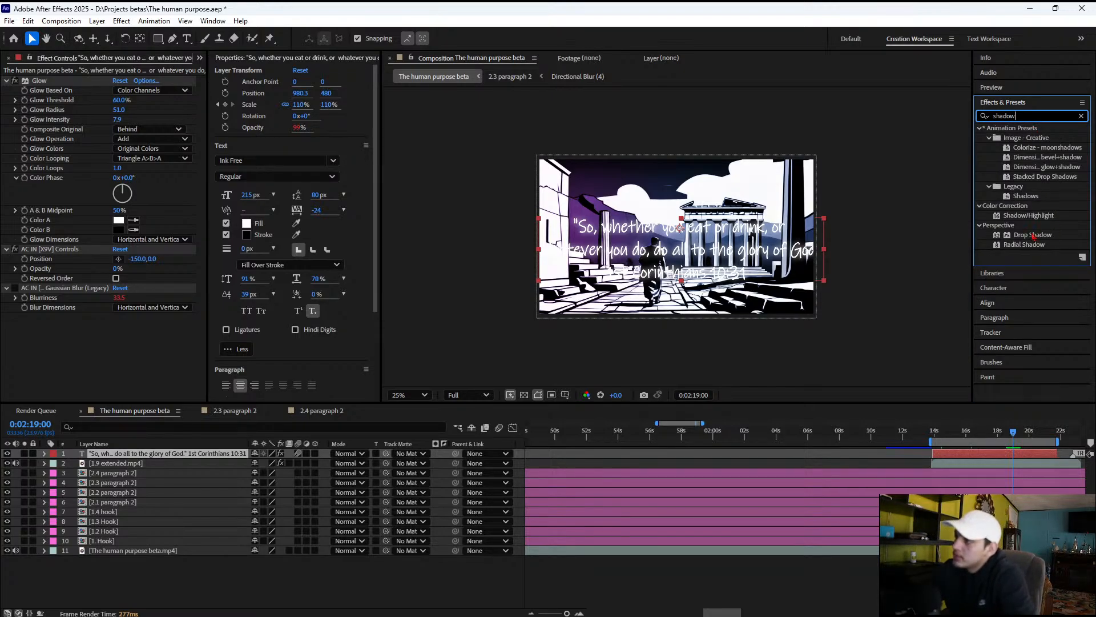
click(1035, 235)
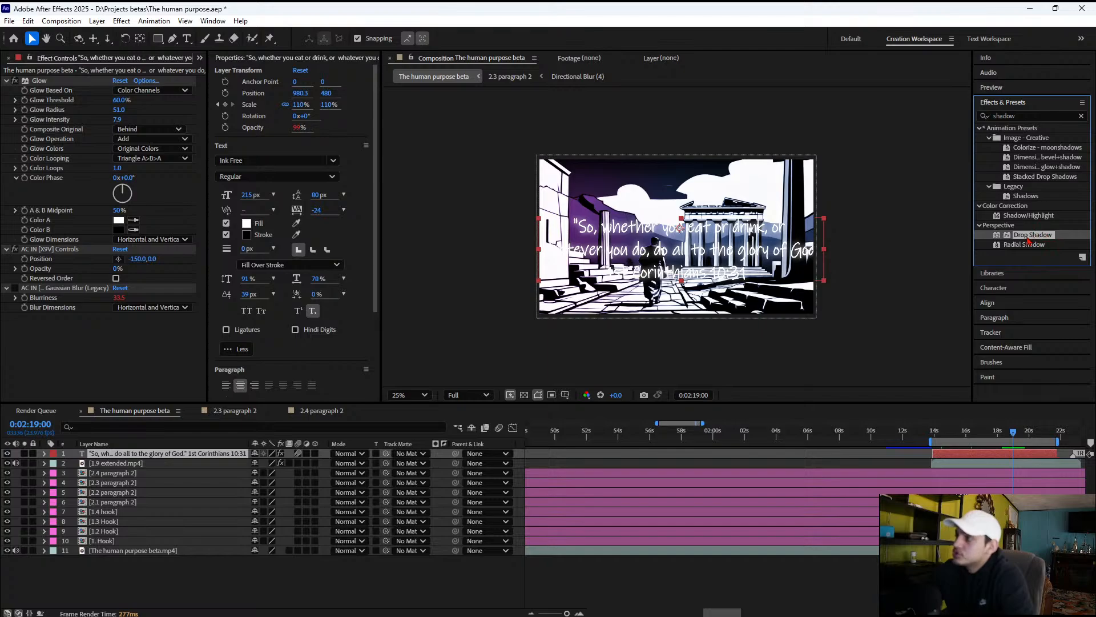
drag(1033, 239, 697, 243)
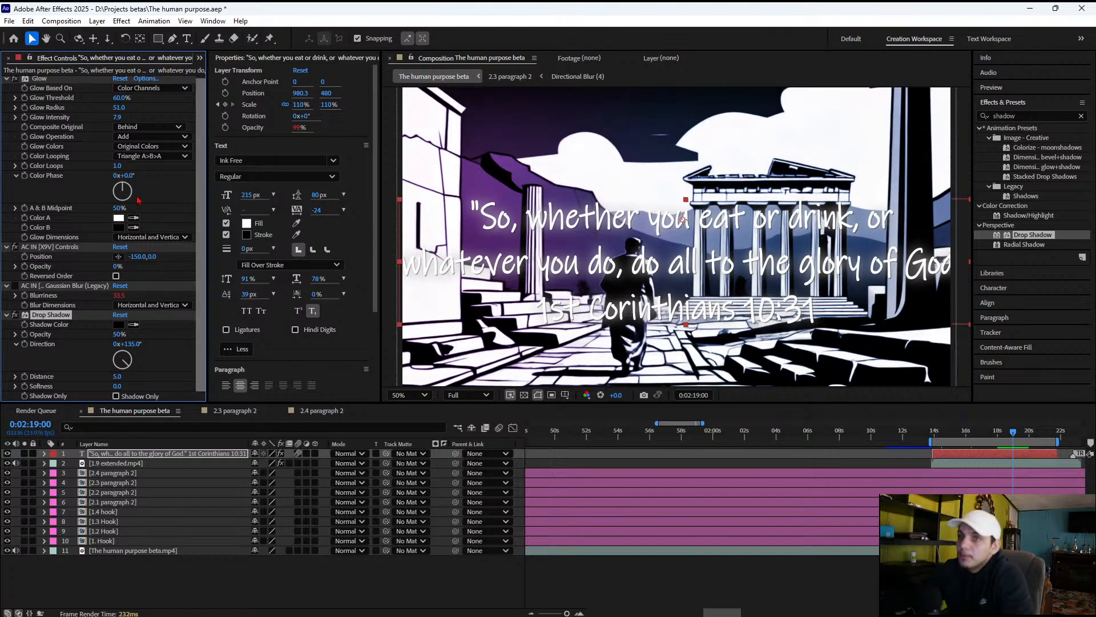
Try a red D61313 shadow color with a distance of 35 on the verse text's Drop Shadow
click(119, 325)
click(550, 267)
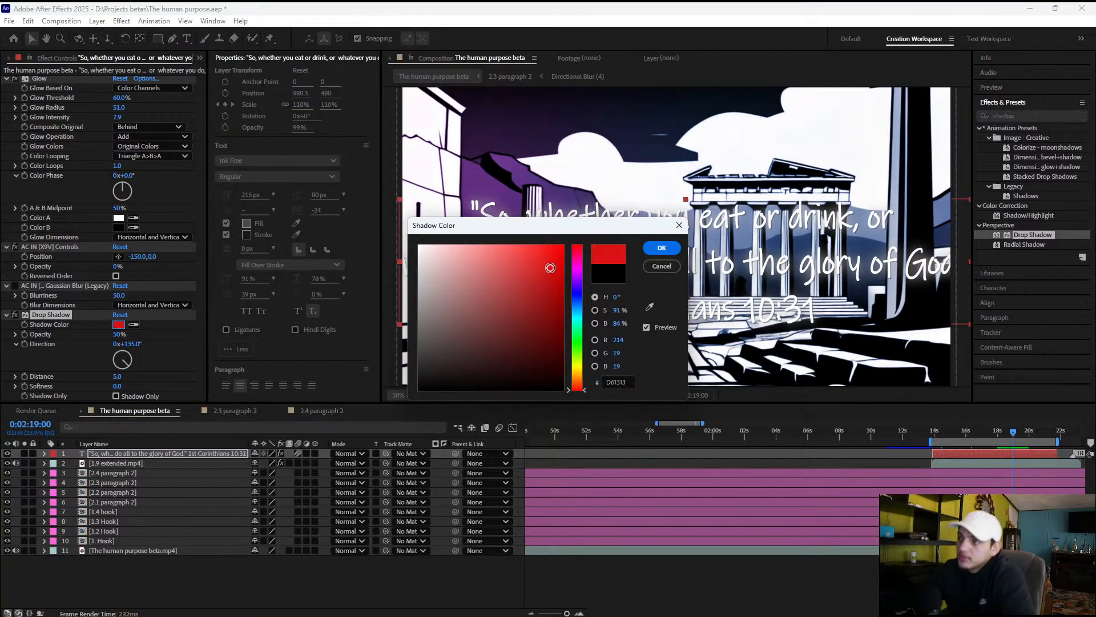
click(661, 248)
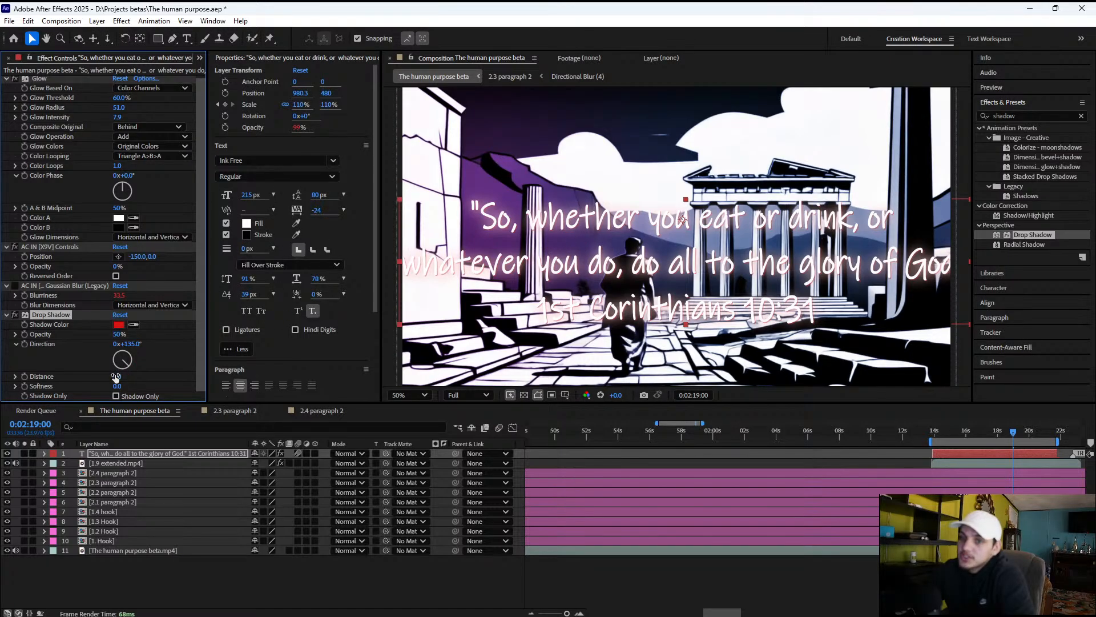
drag(116, 377, 133, 377)
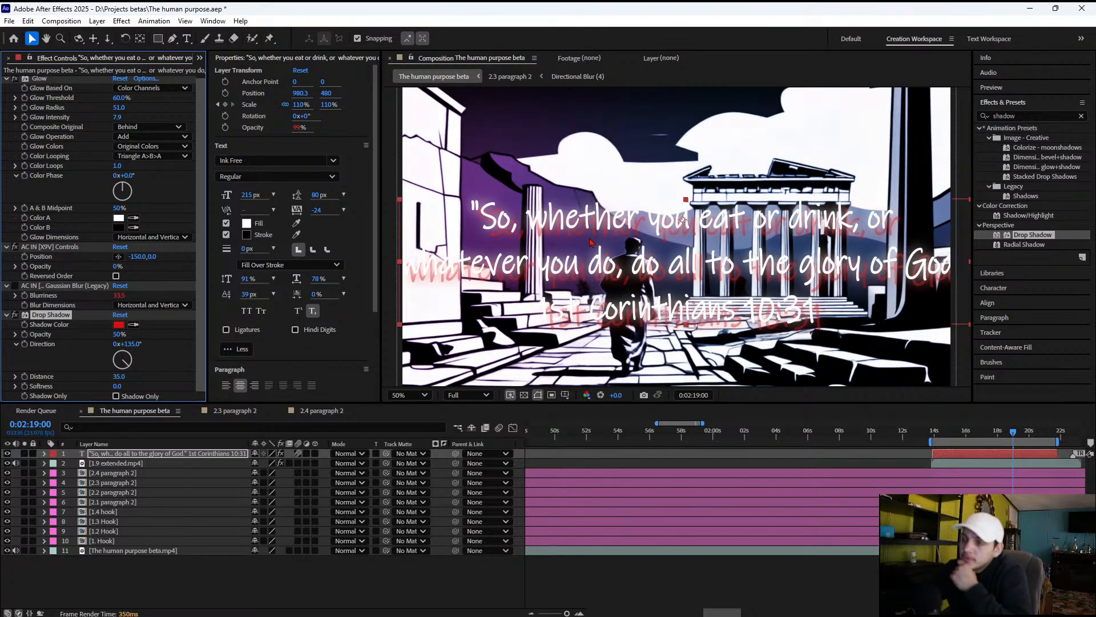
Set the verse text's Drop Shadow to black with 97% opacity and a distance of 9
click(119, 324)
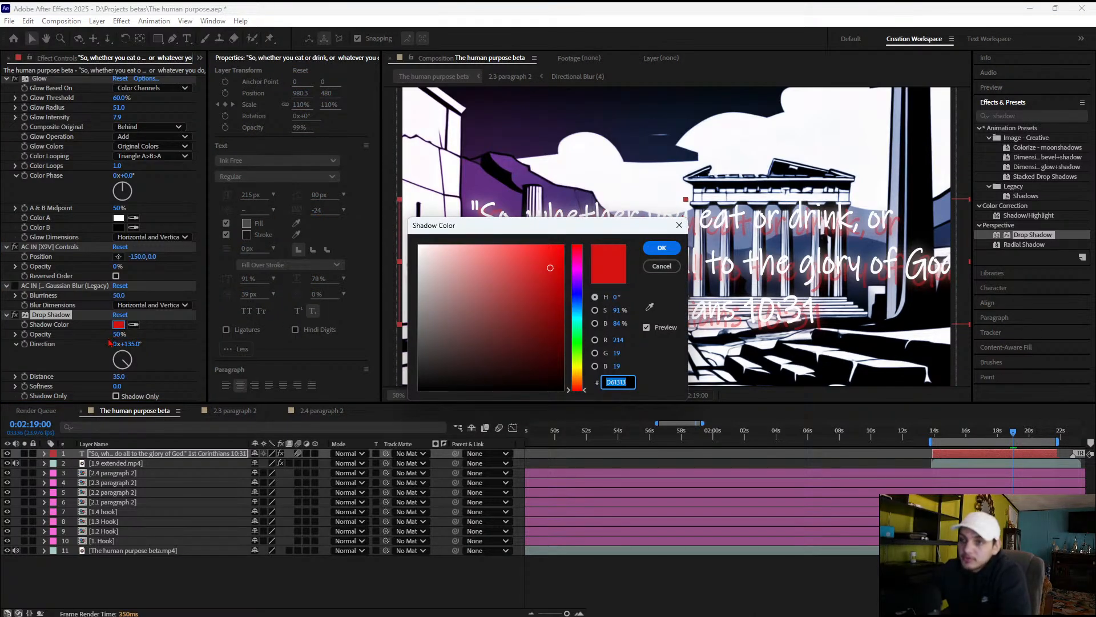
drag(439, 364, 404, 418)
click(658, 255)
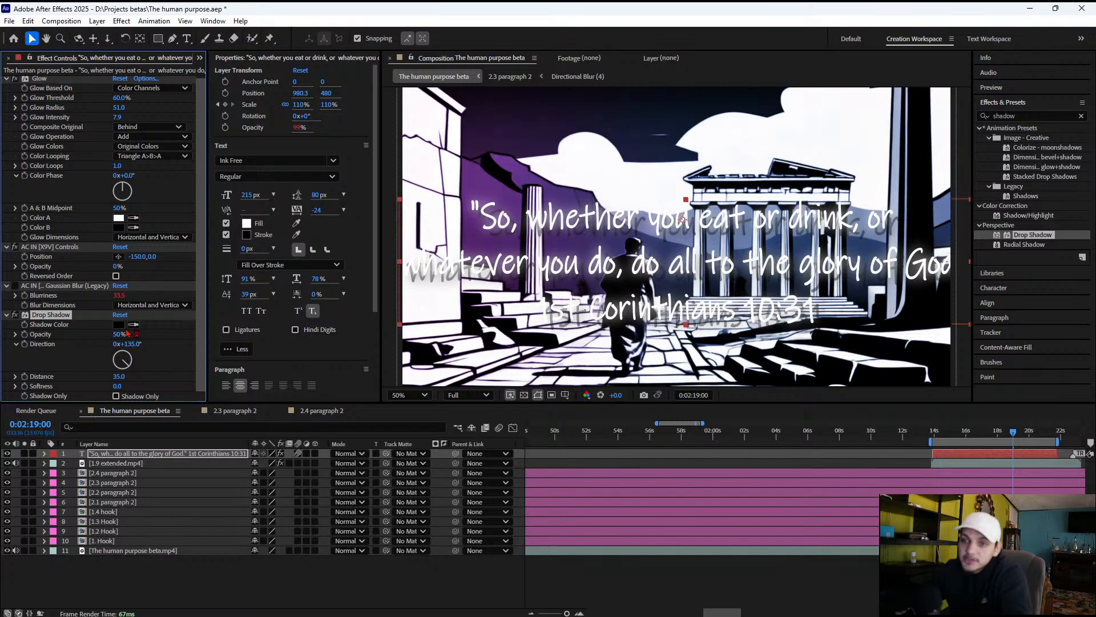
drag(134, 333, 188, 337)
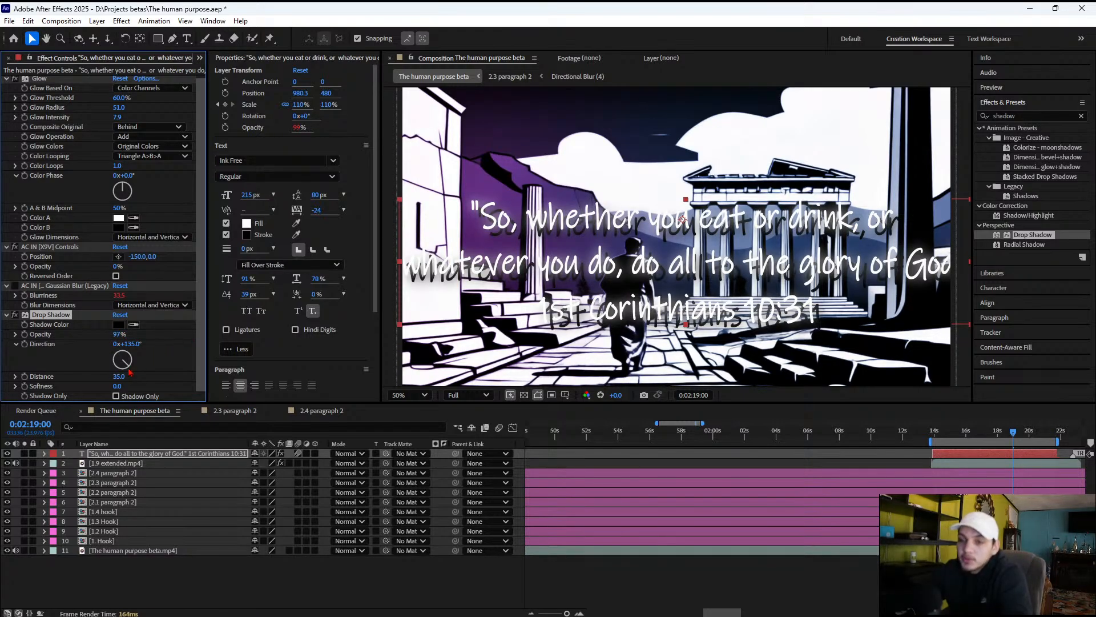
drag(107, 371, 96, 370)
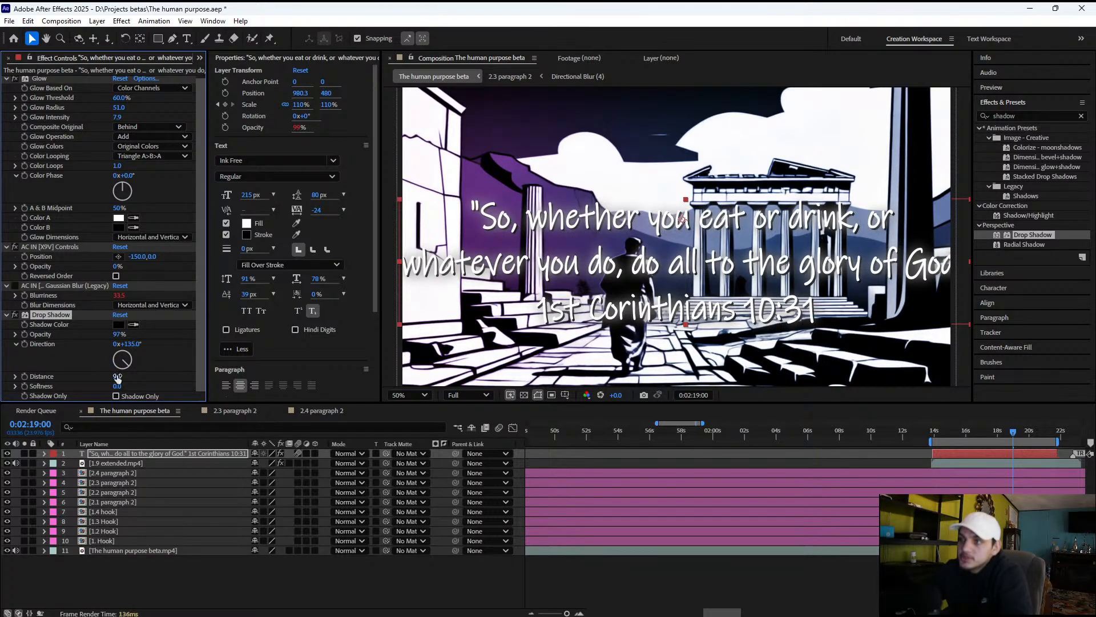
Move the verse text up to position 950.3, 68 and scale it to 79.1% by 70.4% at 0:02:19:00
scroll(857, 301, down, 2)
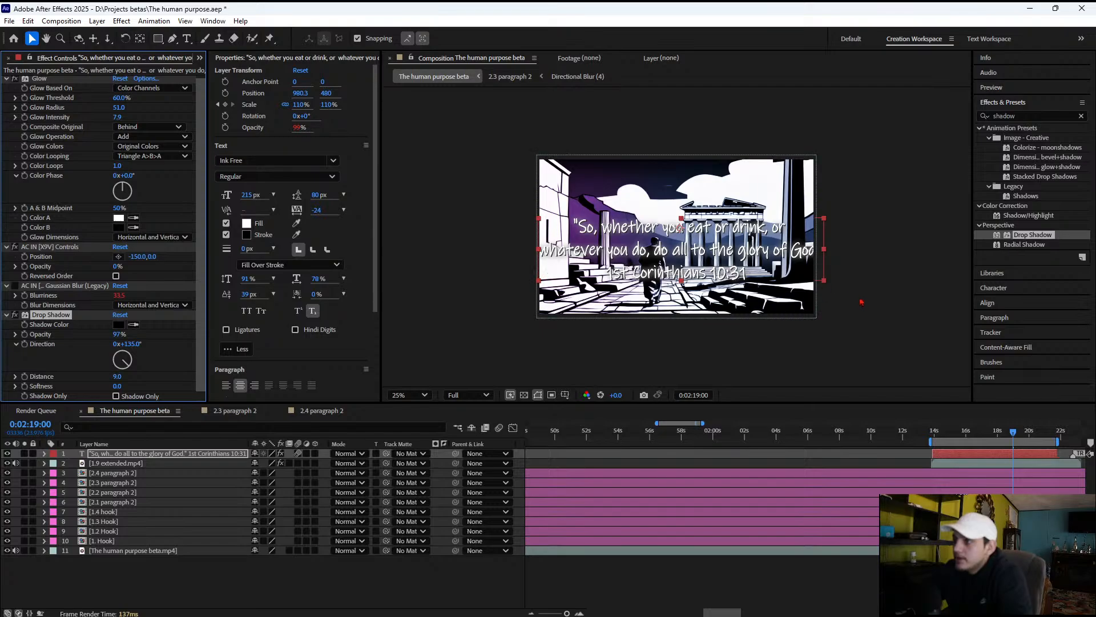
click(859, 301)
click(700, 264)
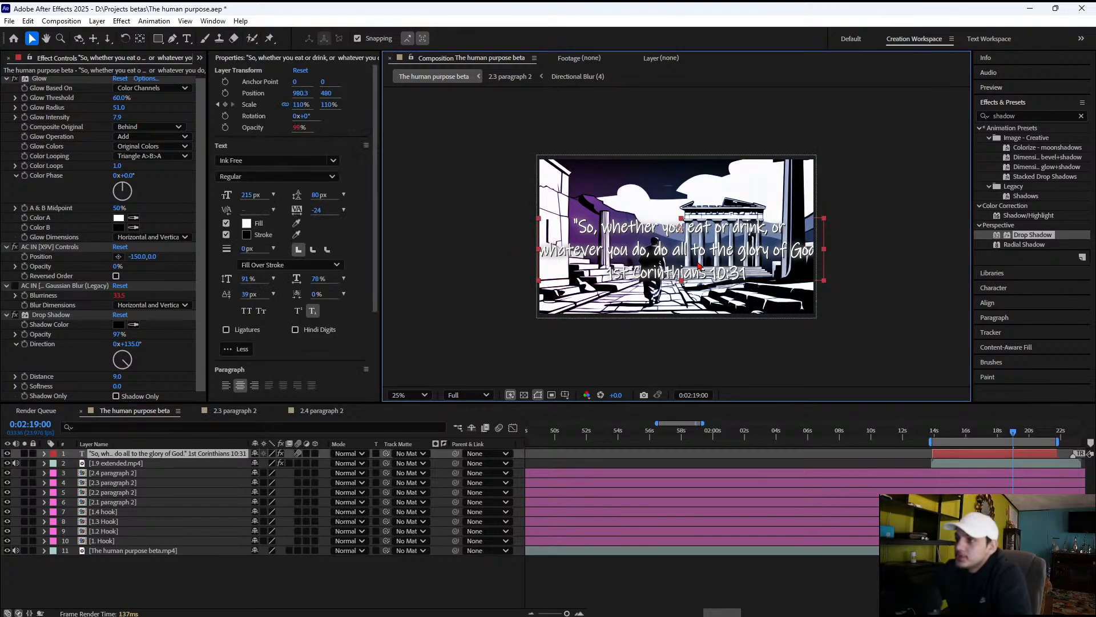
drag(697, 260, 697, 199)
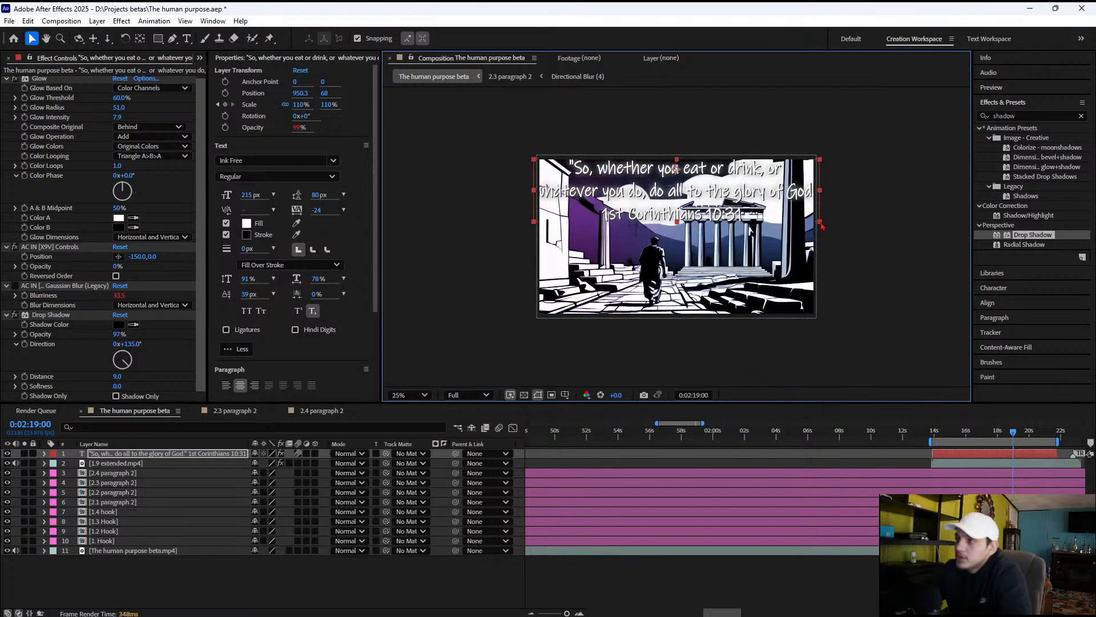
drag(822, 226, 781, 207)
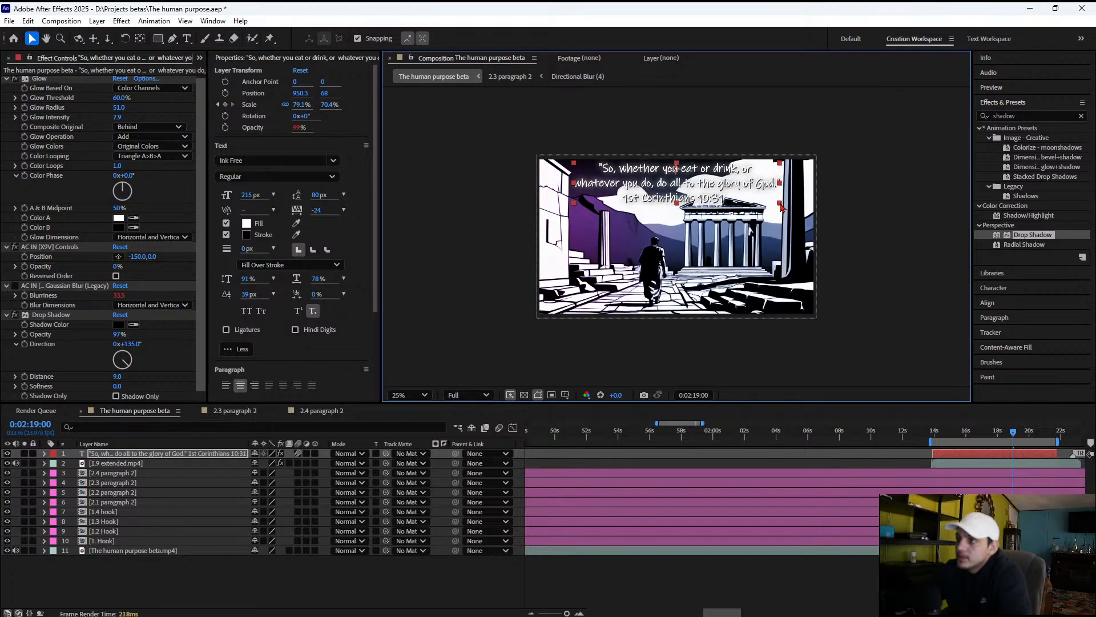
key(period)
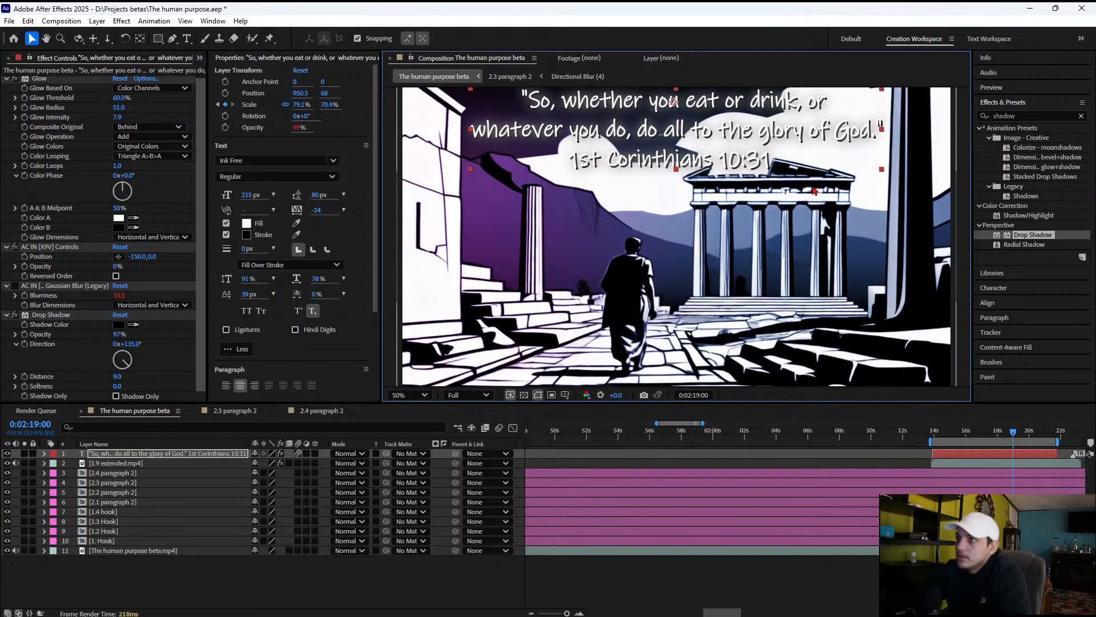
key(comma)
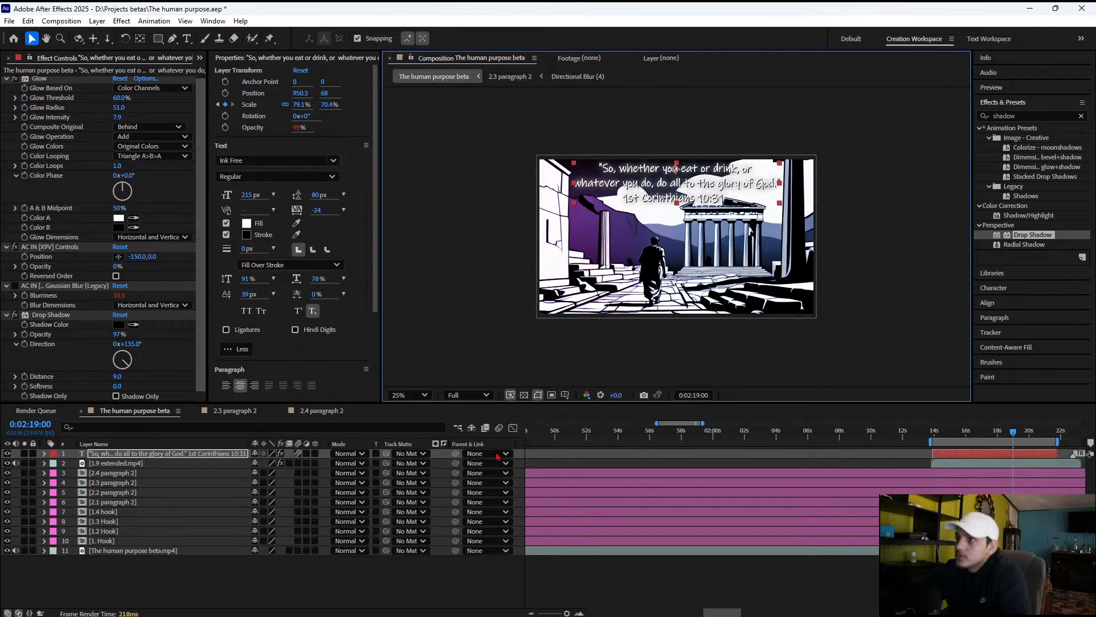
click(400, 568)
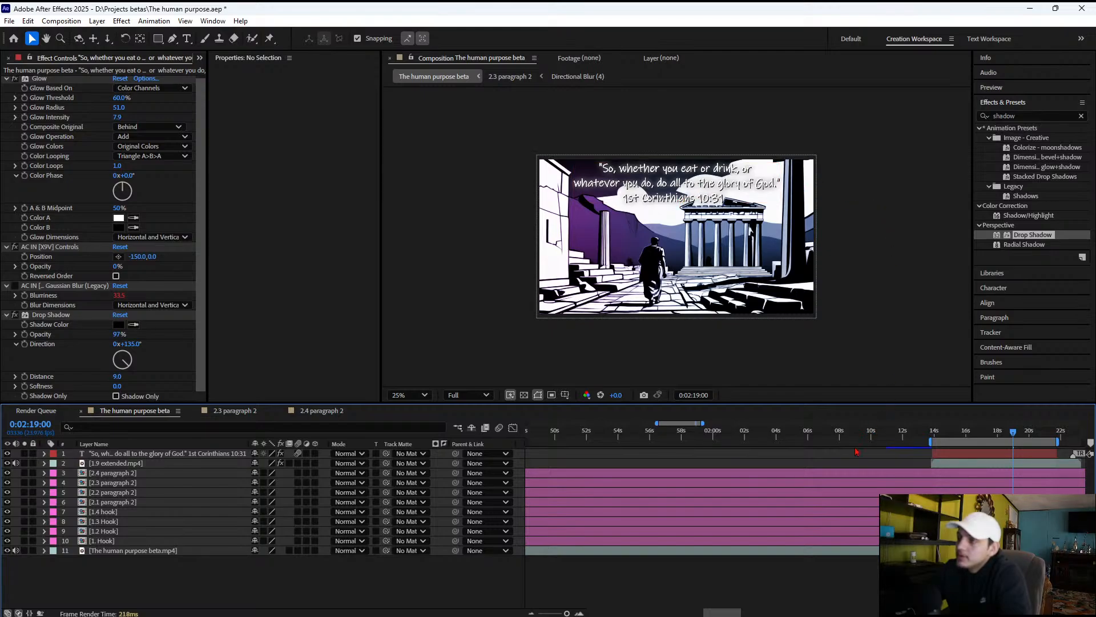
Preview the verse section and lower the text to position 952, 176, checking it at several times in the clip
mouse_move(850, 616)
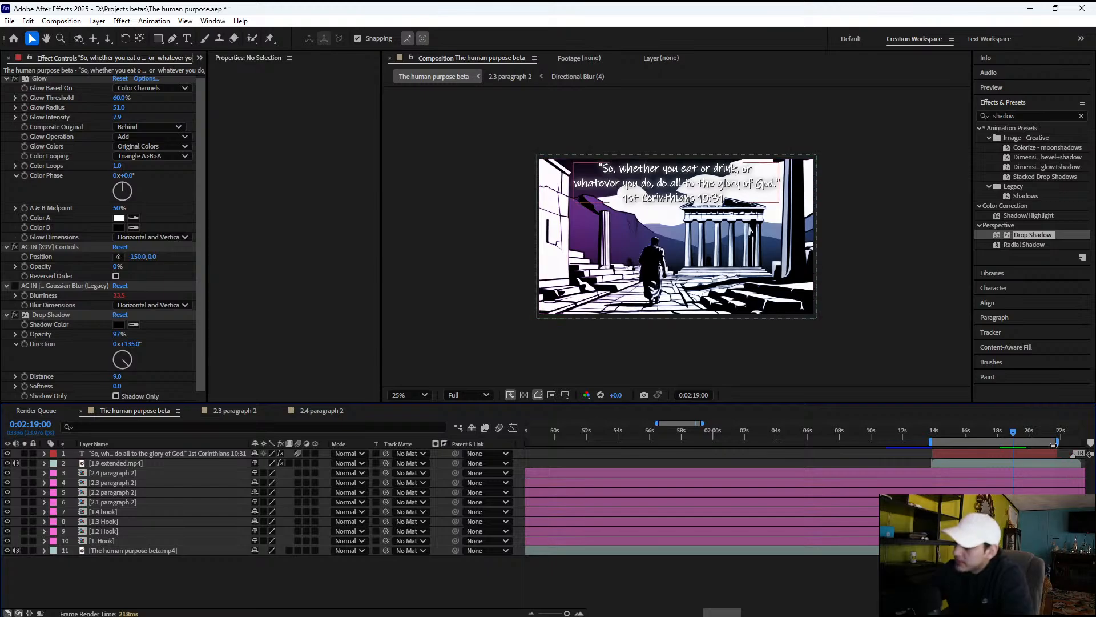
mouse_move(1056, 441)
mouse_down()
mouse_move(1071, 442)
mouse_move(1057, 438)
mouse_up()
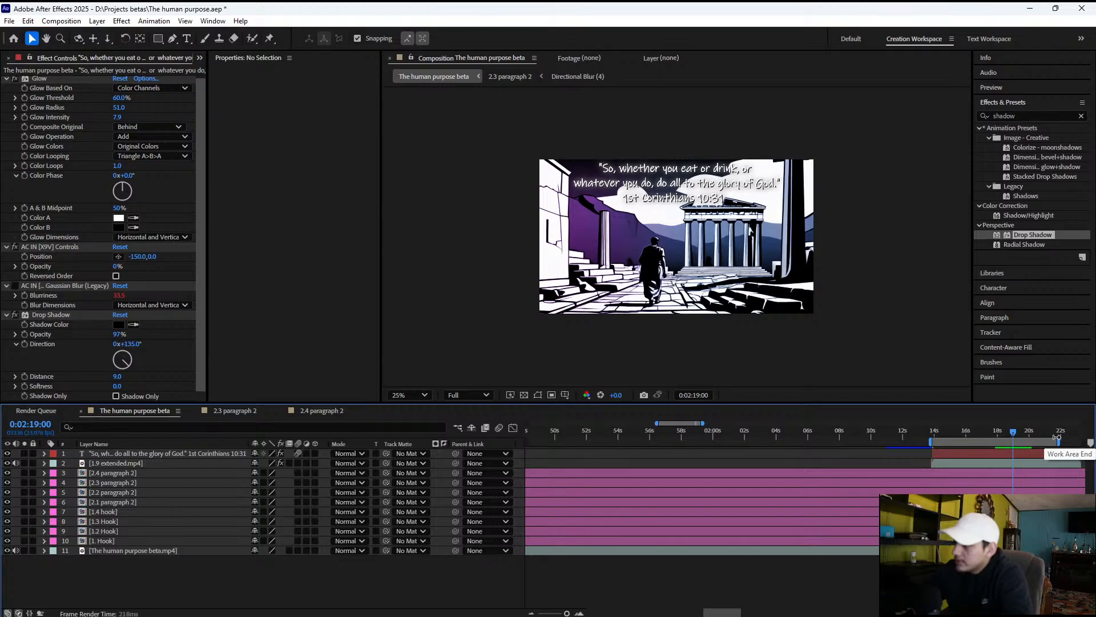
key(space)
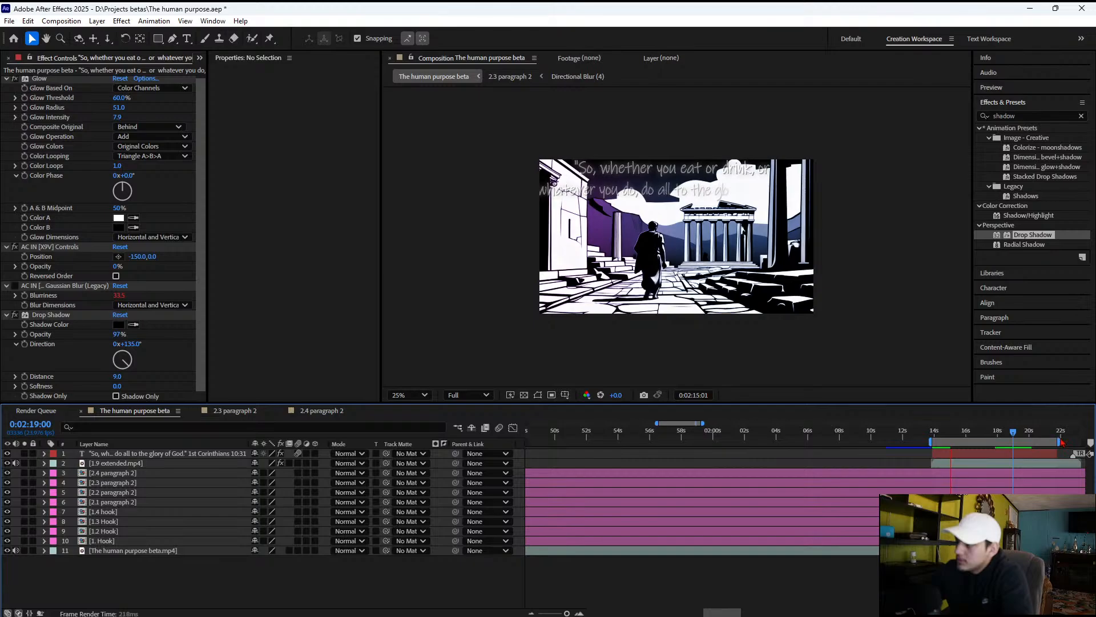
key(space)
click(998, 439)
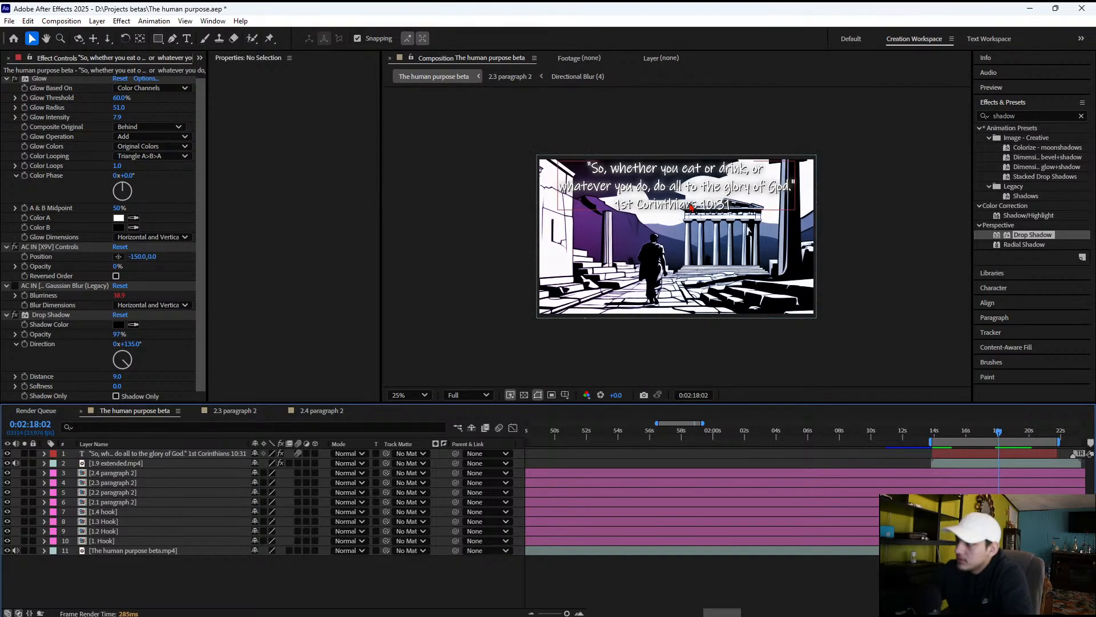
drag(687, 193, 684, 206)
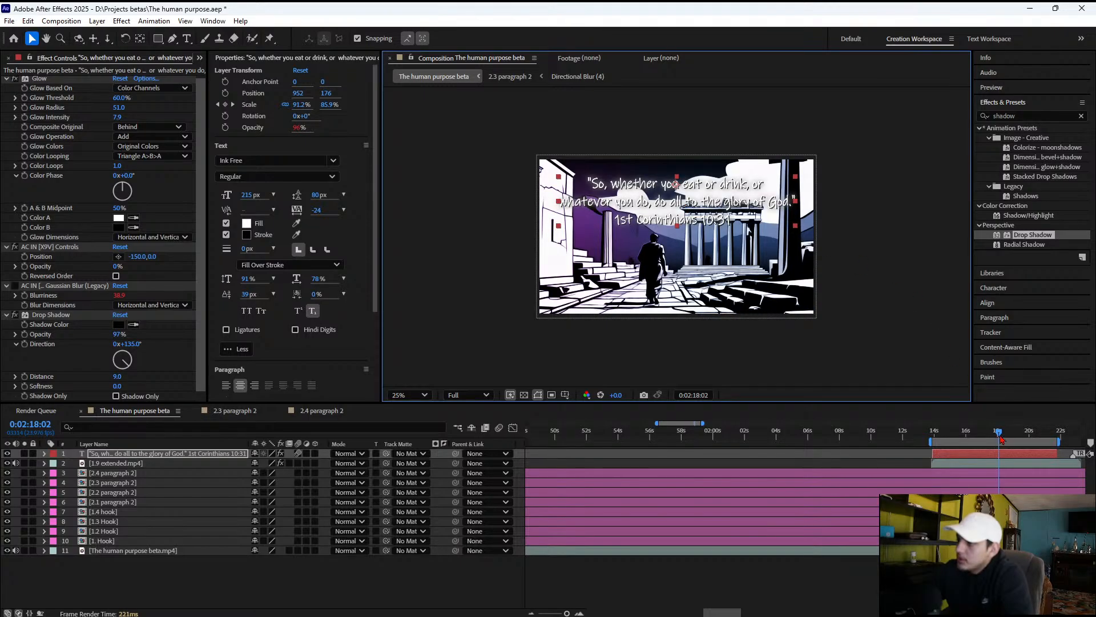
drag(999, 433, 1036, 435)
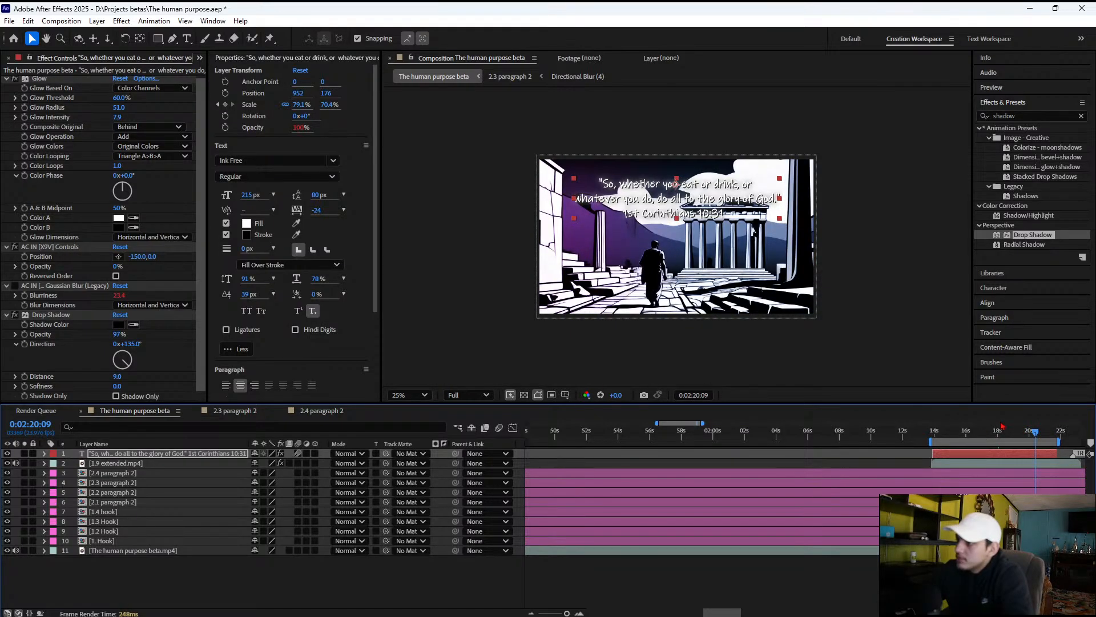
drag(994, 434, 948, 438)
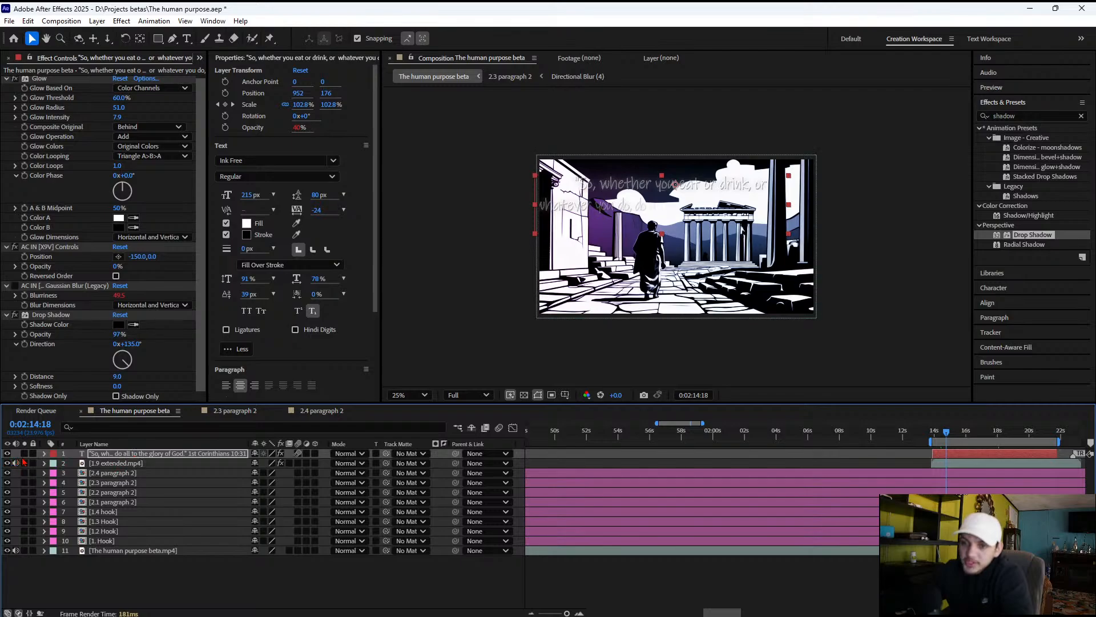
Reveal the verse text's transform properties, step through its Scale keyframes, and apply Easy Ease In to them
click(45, 454)
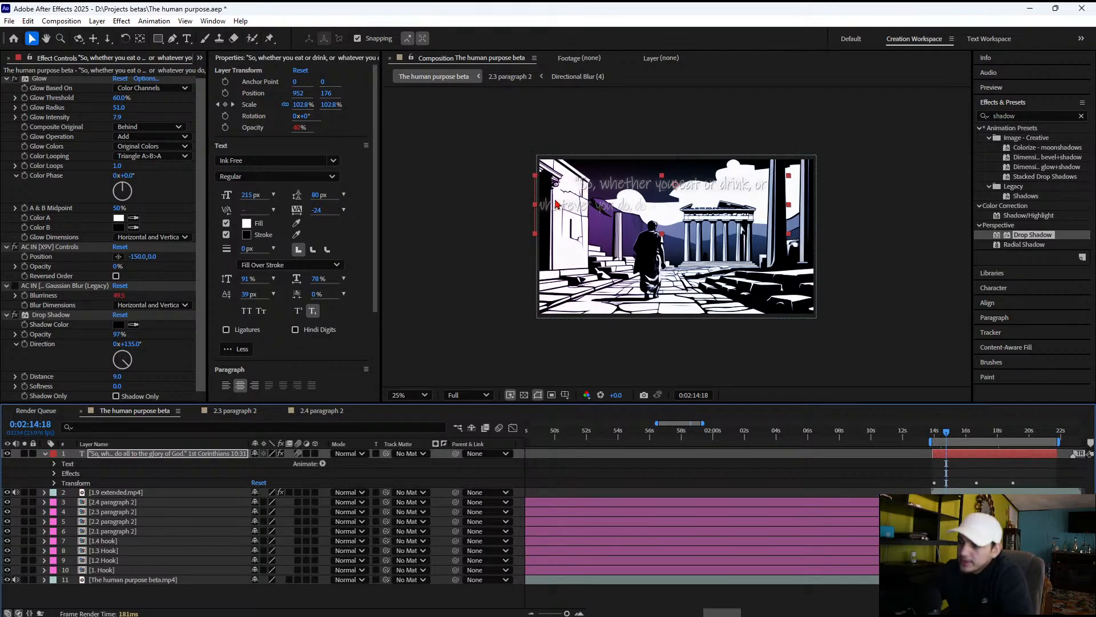
click(54, 483)
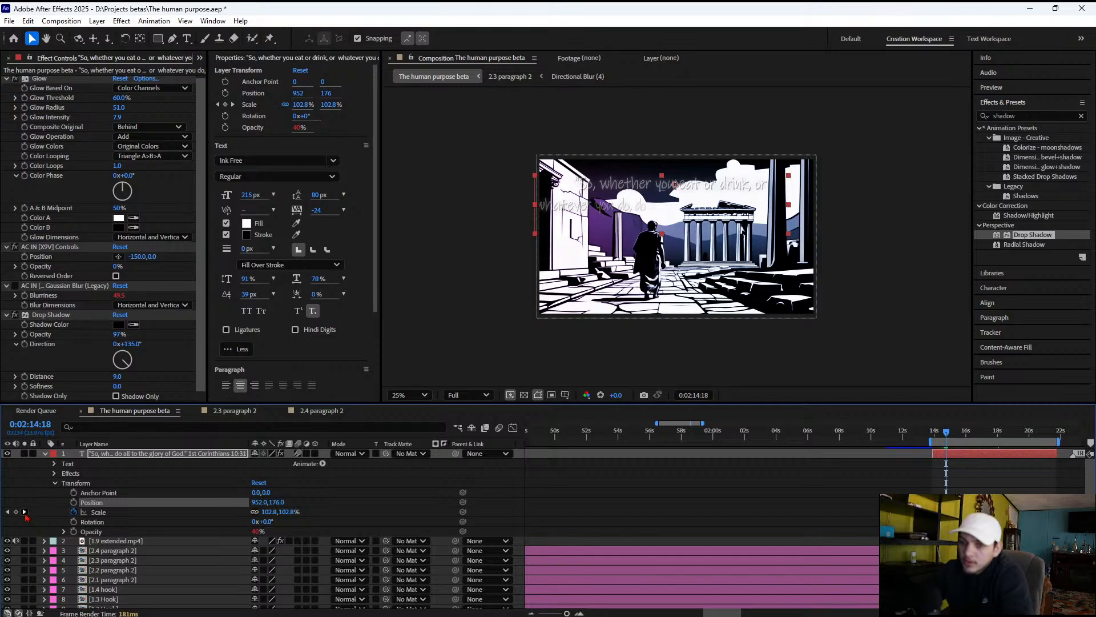
click(24, 512)
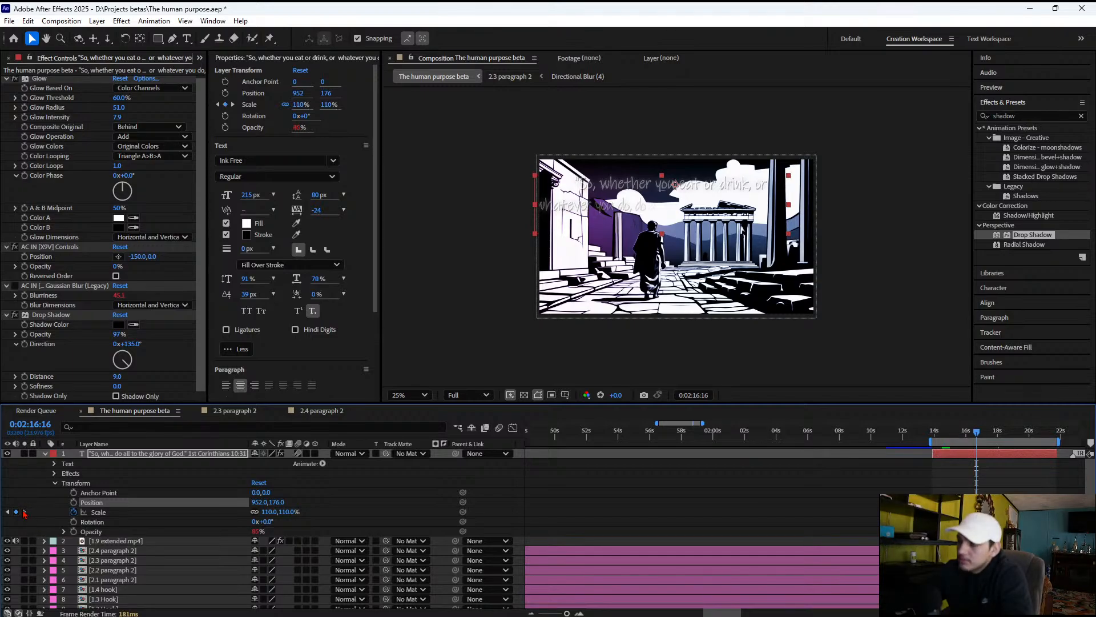
click(24, 512)
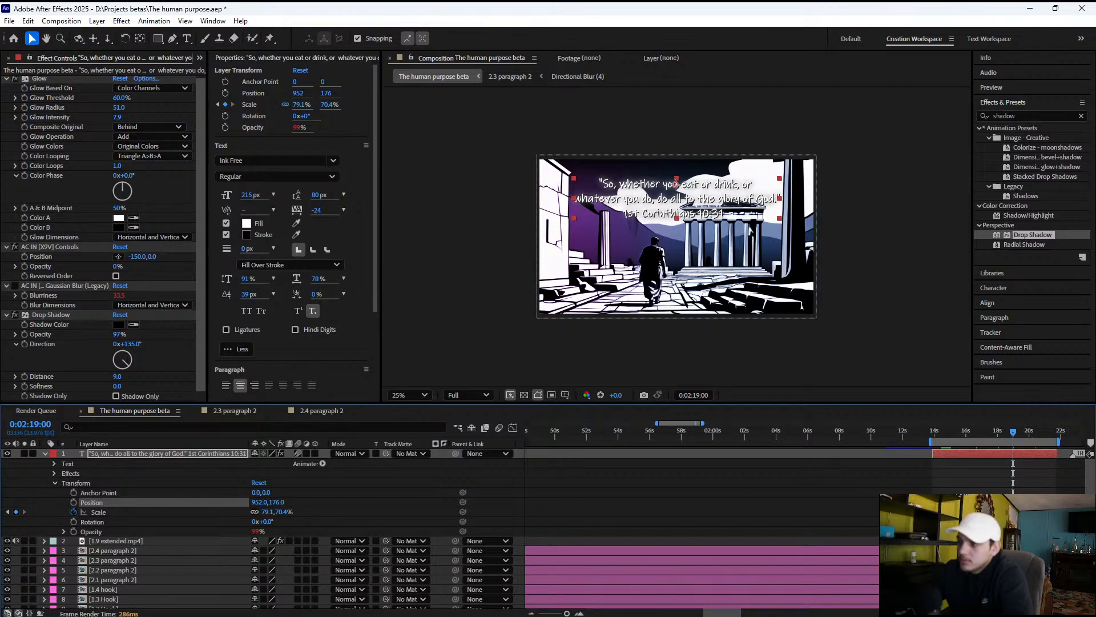
click(98, 512)
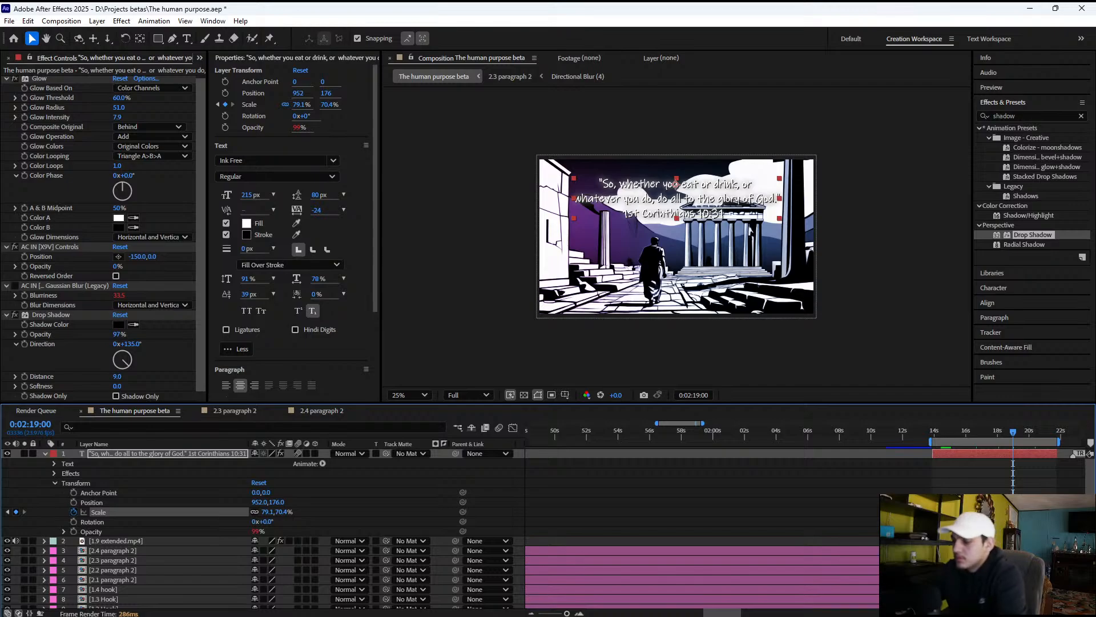
click(167, 453)
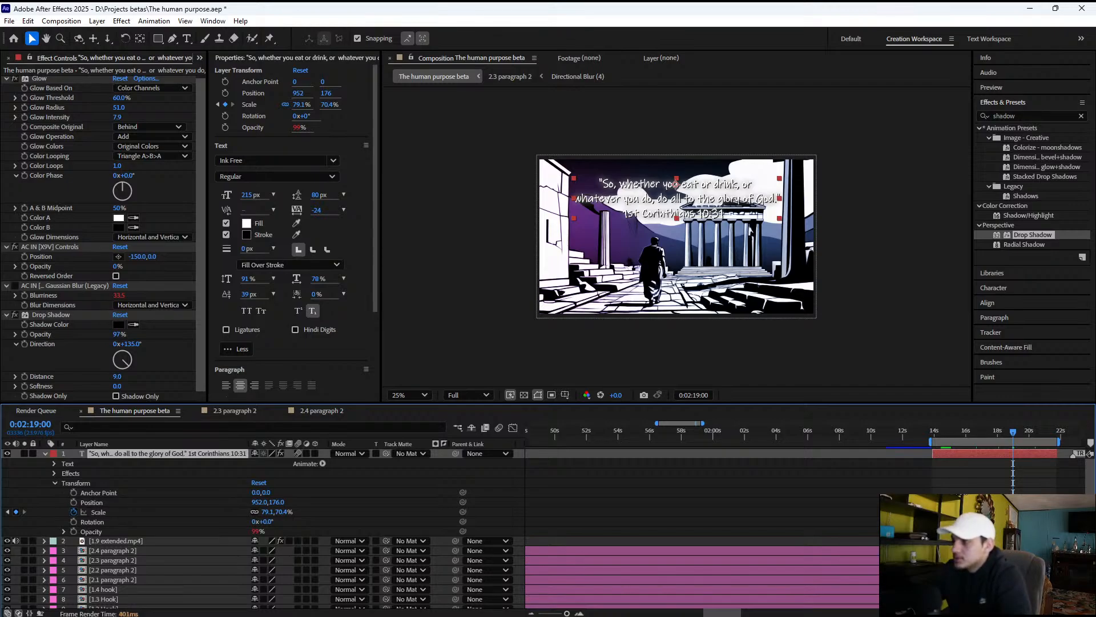
click(98, 512)
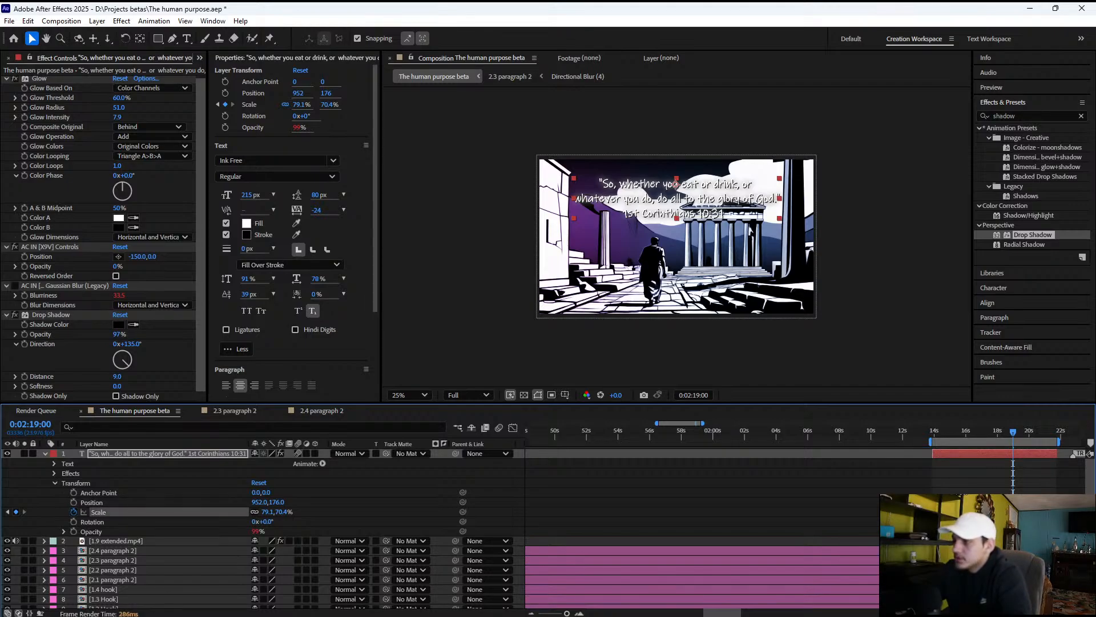
click(268, 512)
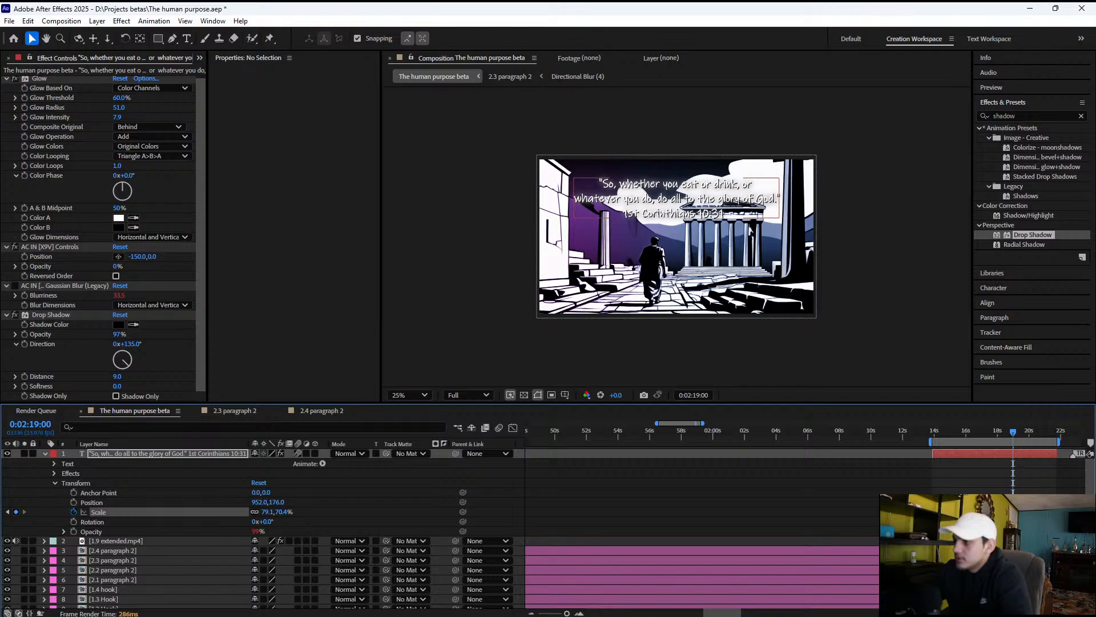
drag(1027, 518, 938, 507)
right_click(946, 512)
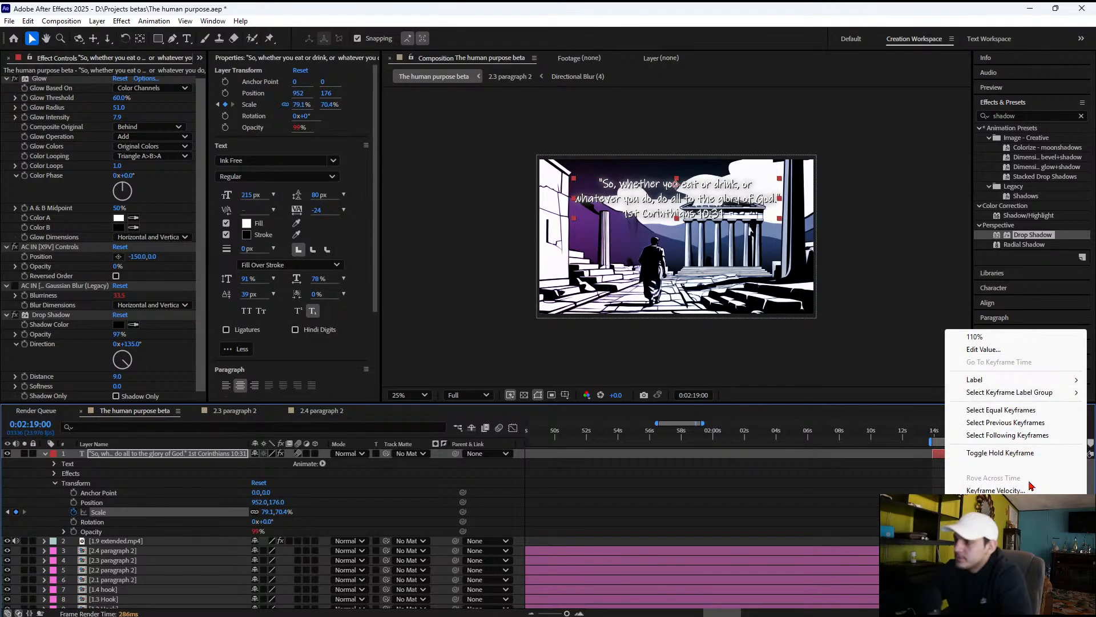
mouse_move(1005, 502)
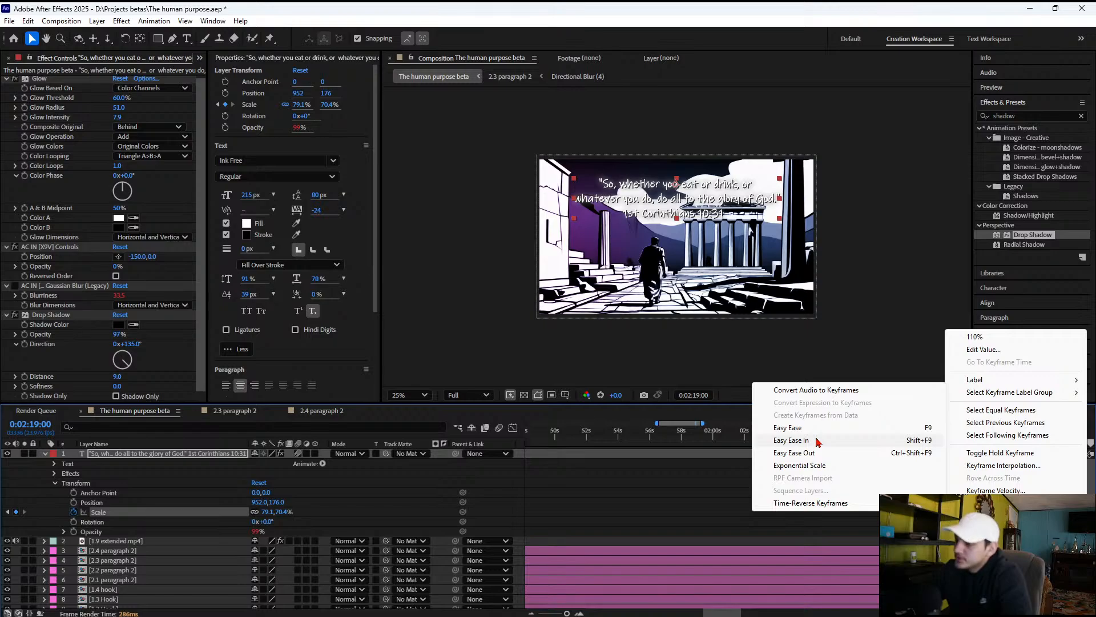
click(818, 442)
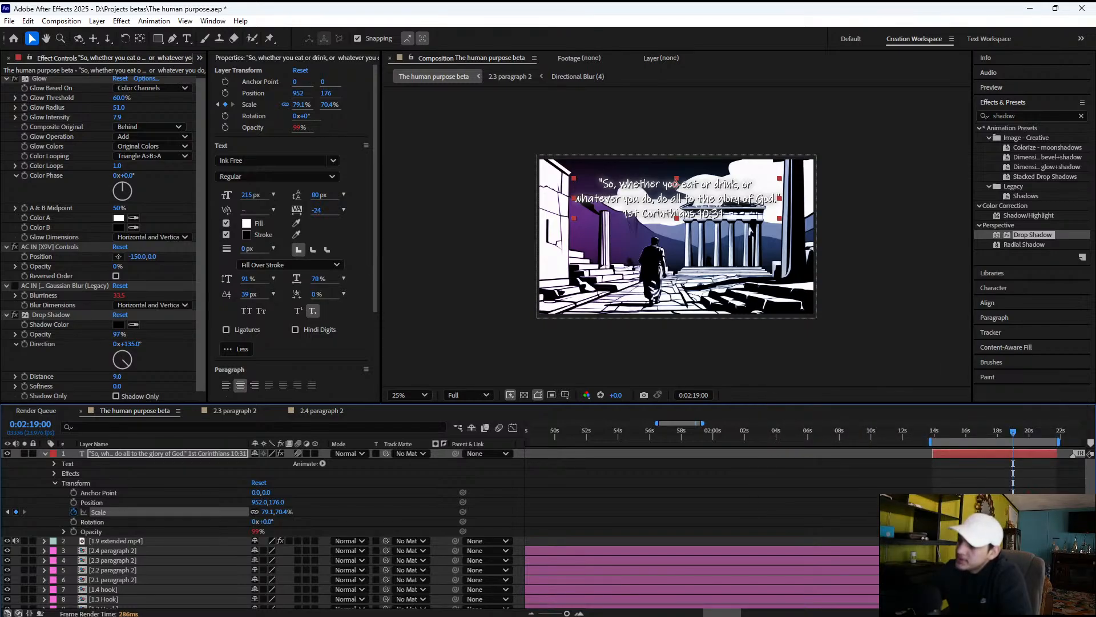
Shift the verse text's last Scale keyframe slightly past 0:02:19:00
key(space)
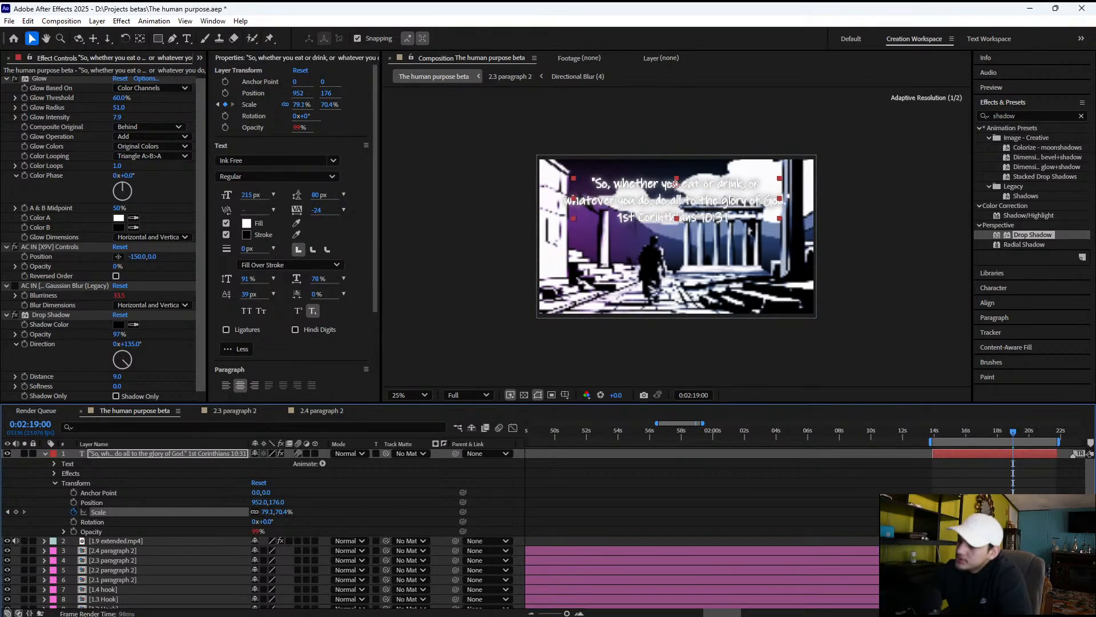
click(1005, 489)
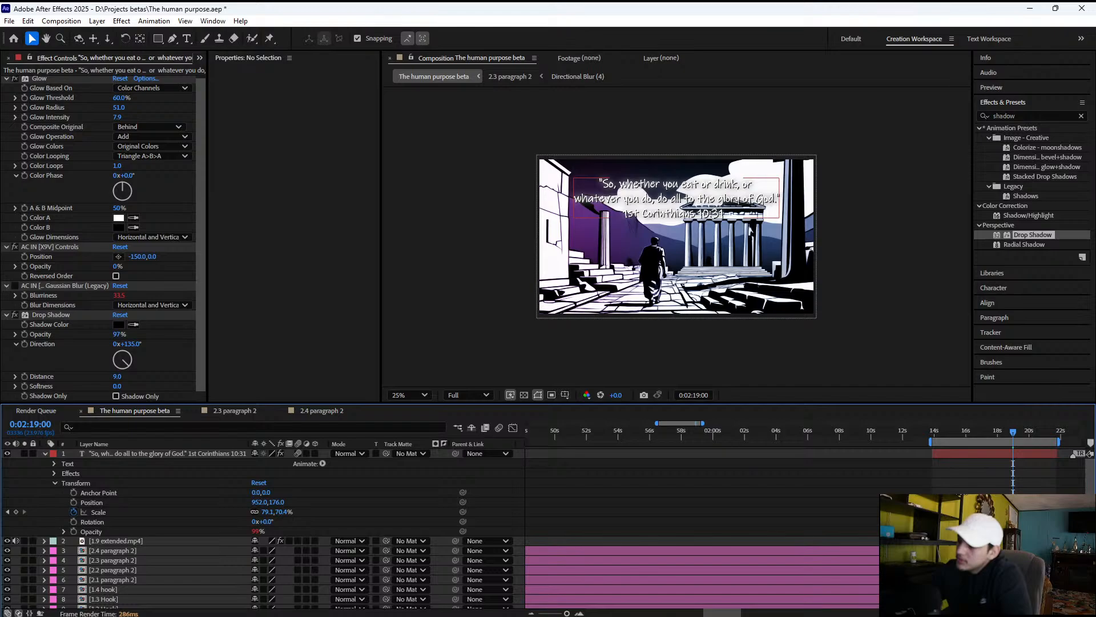
click(1003, 512)
drag(674, 183, 675, 184)
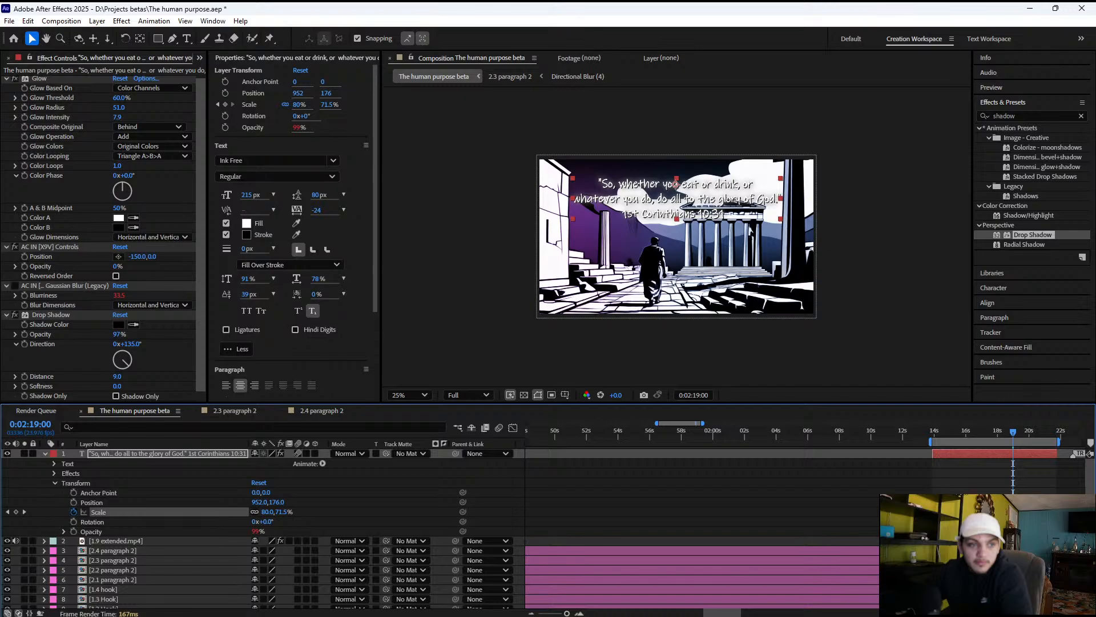
Move the verse text's last Scale keyframe later to 0:02:21:09 and check the start of the verse section
drag(1003, 512, 988, 512)
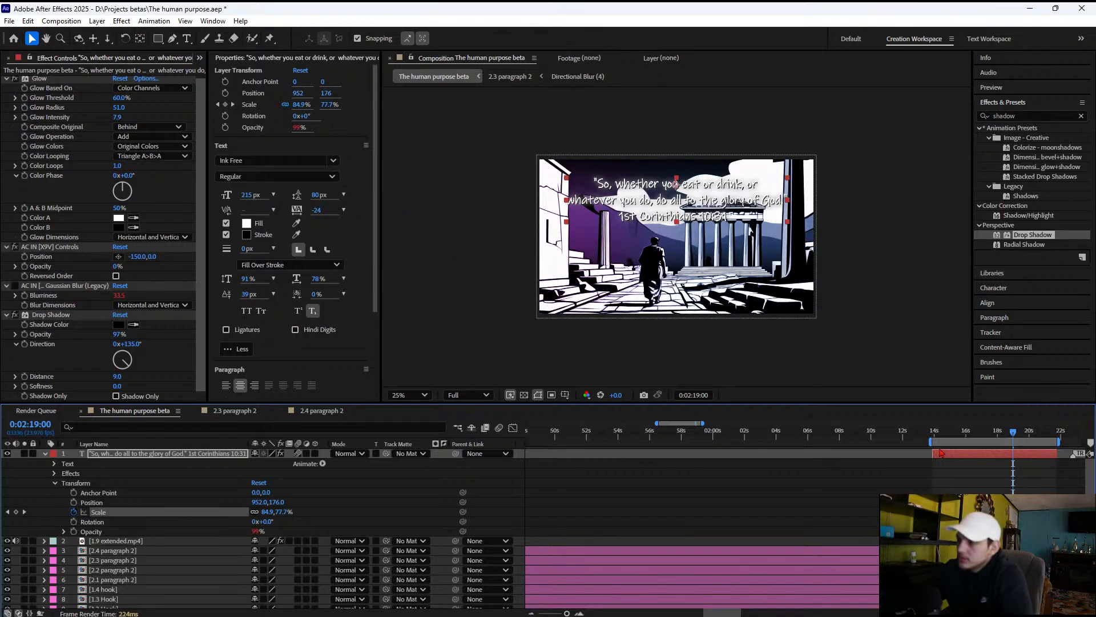
click(924, 482)
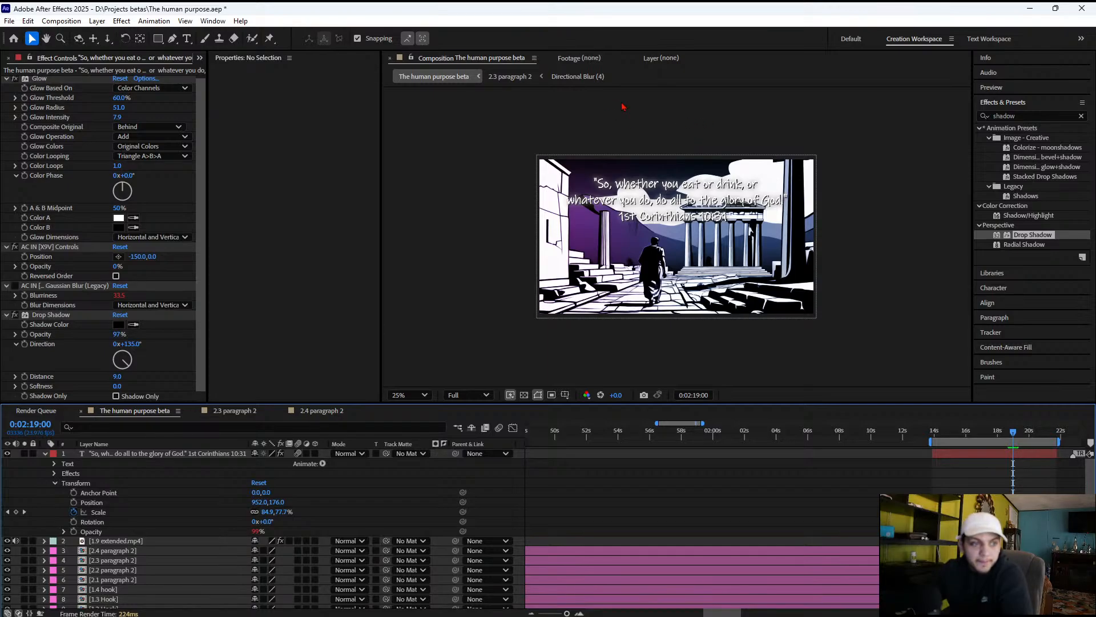
click(709, 203)
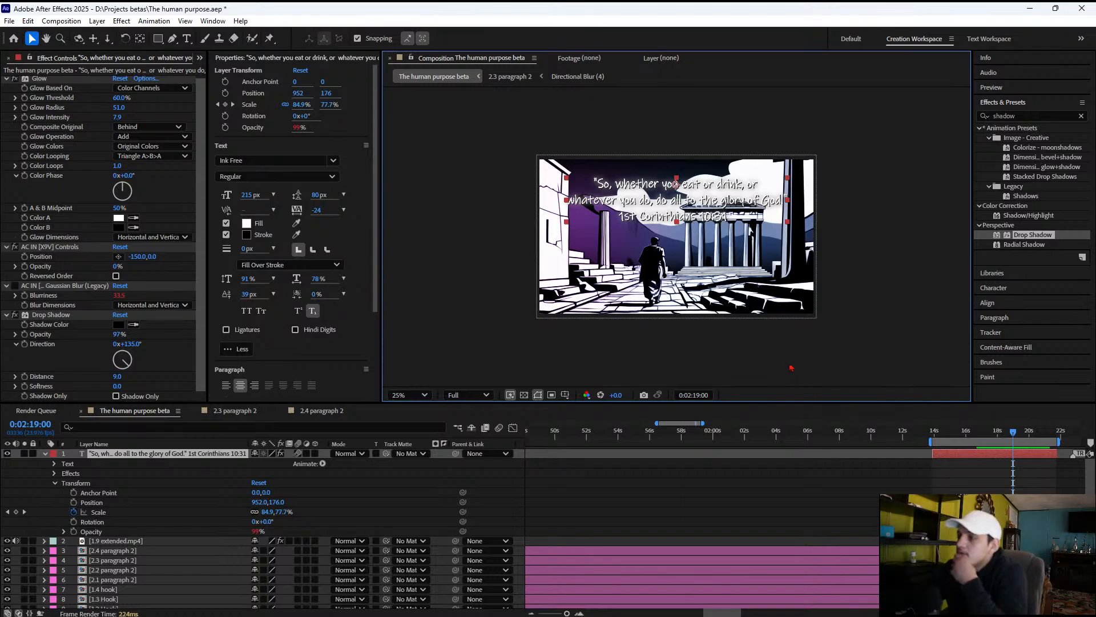
click(935, 433)
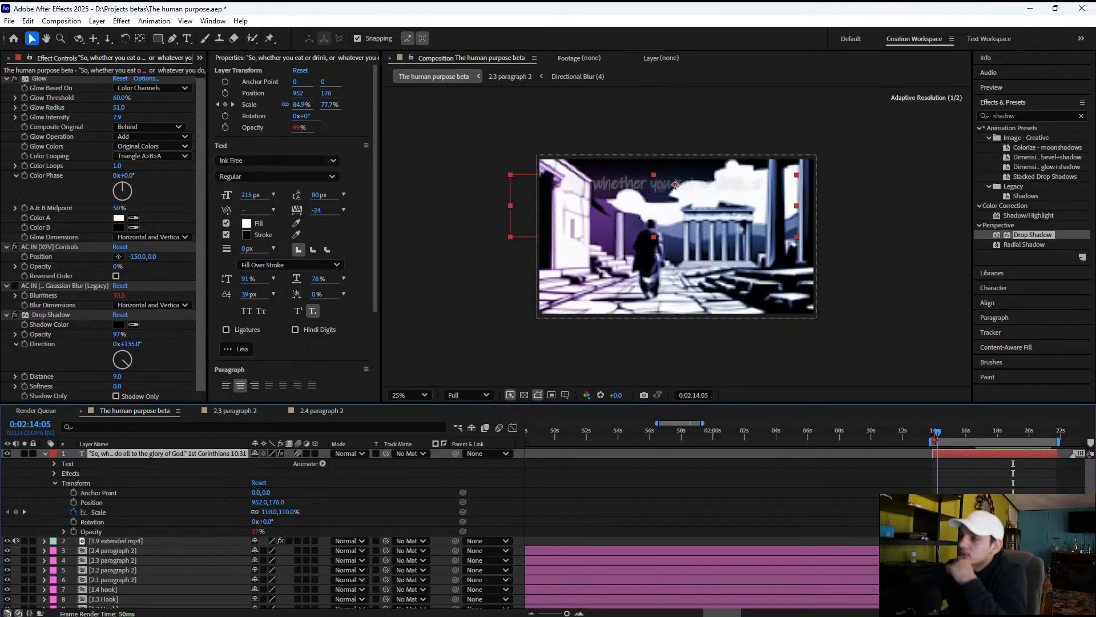
drag(936, 438, 946, 438)
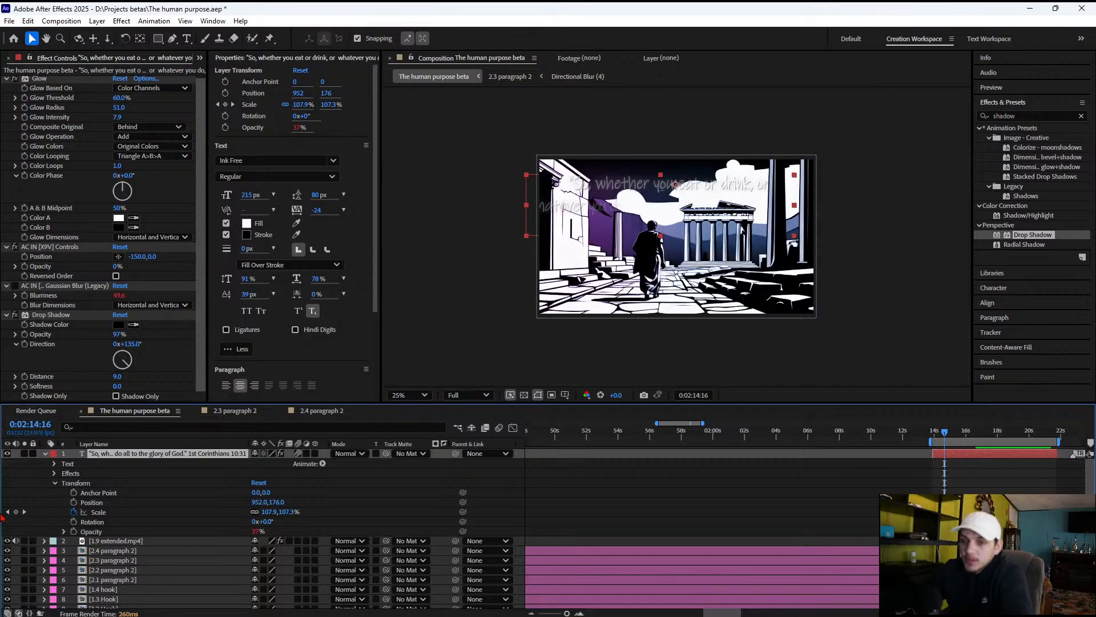
Set the verse text's first Scale keyframe at 0:02:14:06 to 84% and scrub through the verse to check the scaling
click(7, 512)
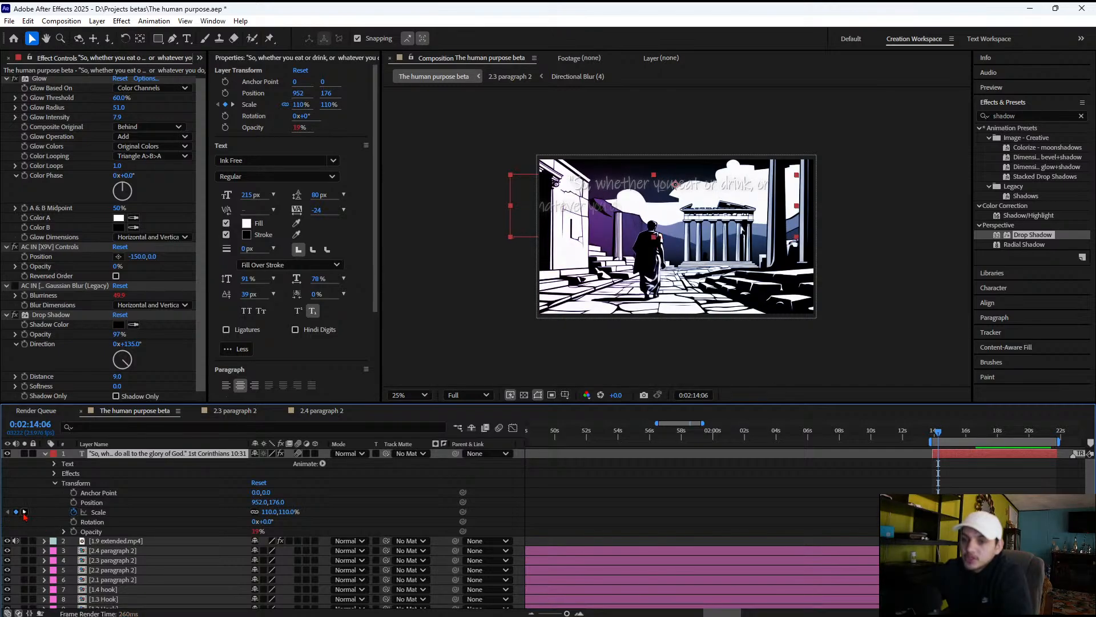
click(24, 512)
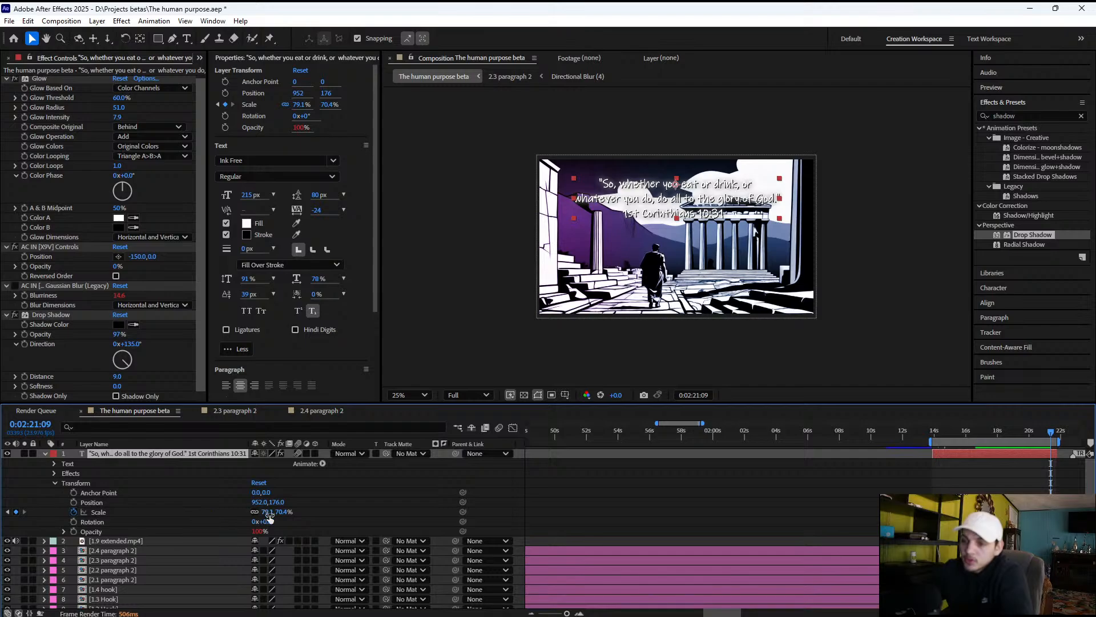
click(7, 512)
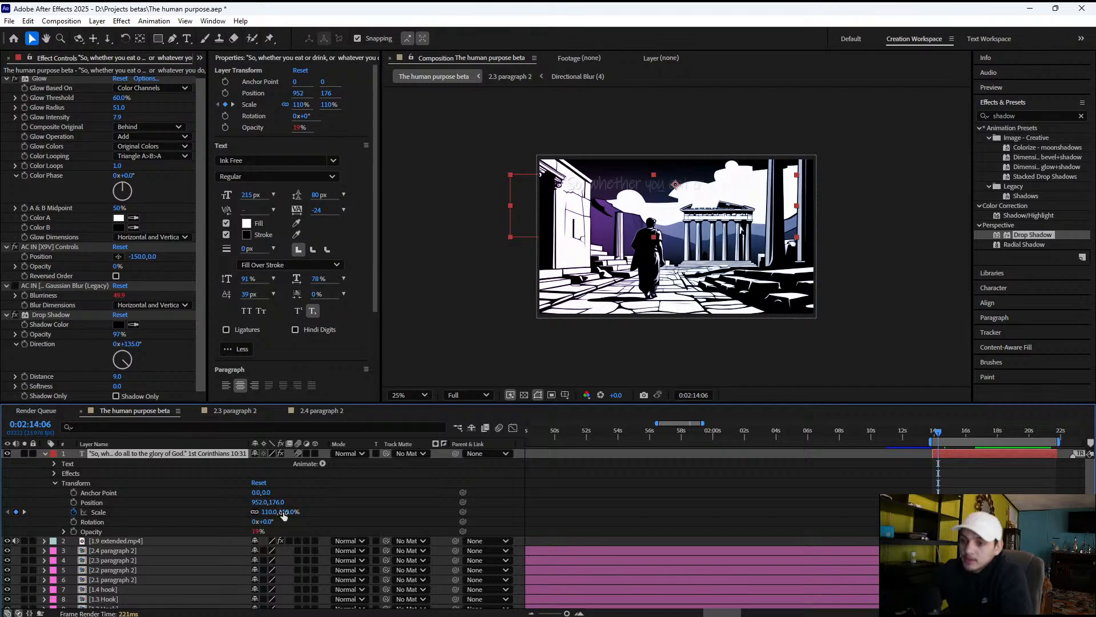
drag(284, 512, 269, 514)
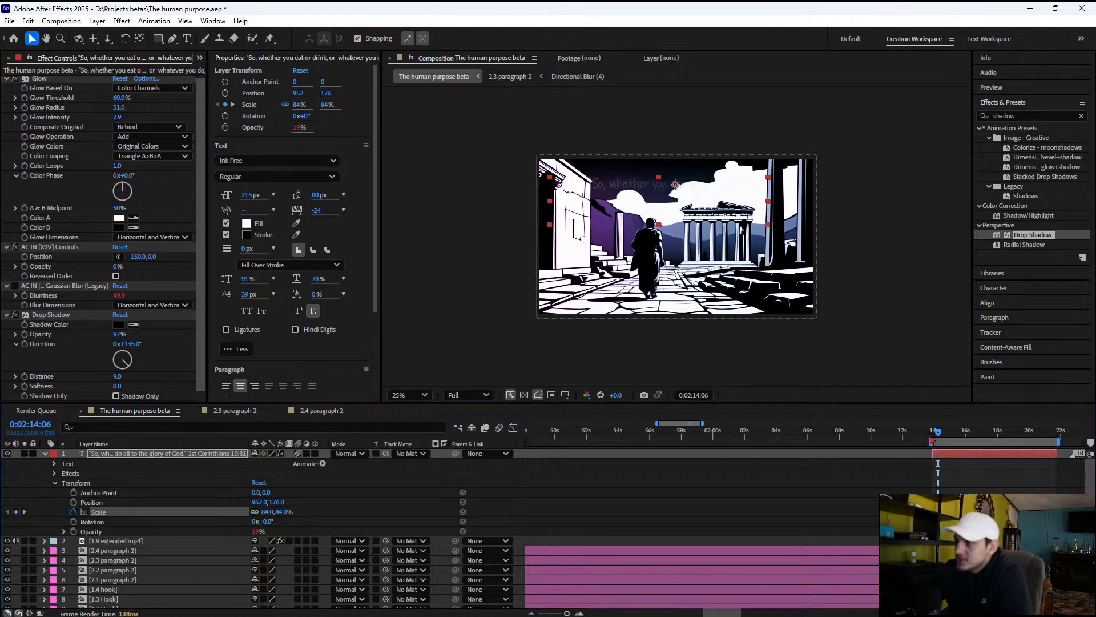
drag(937, 437, 1019, 433)
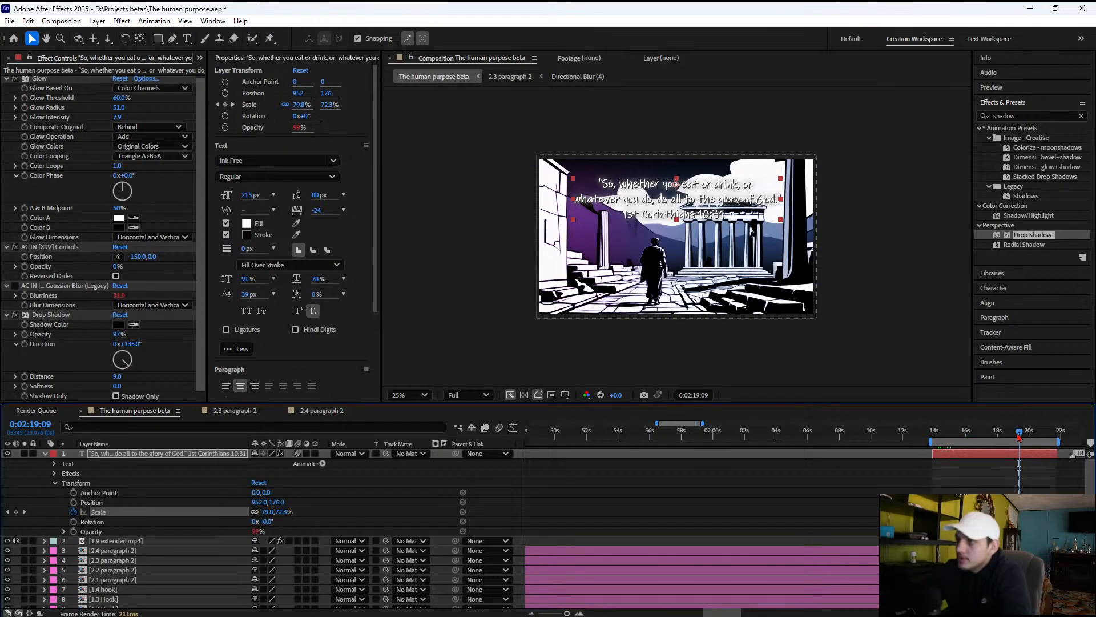
click(965, 436)
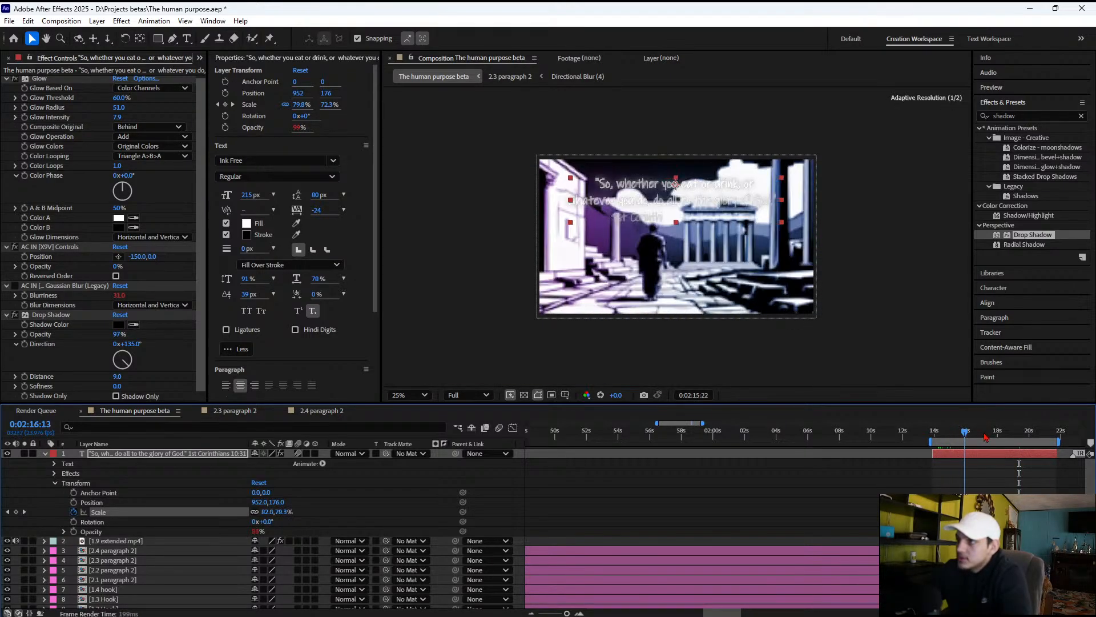
drag(985, 437, 1033, 437)
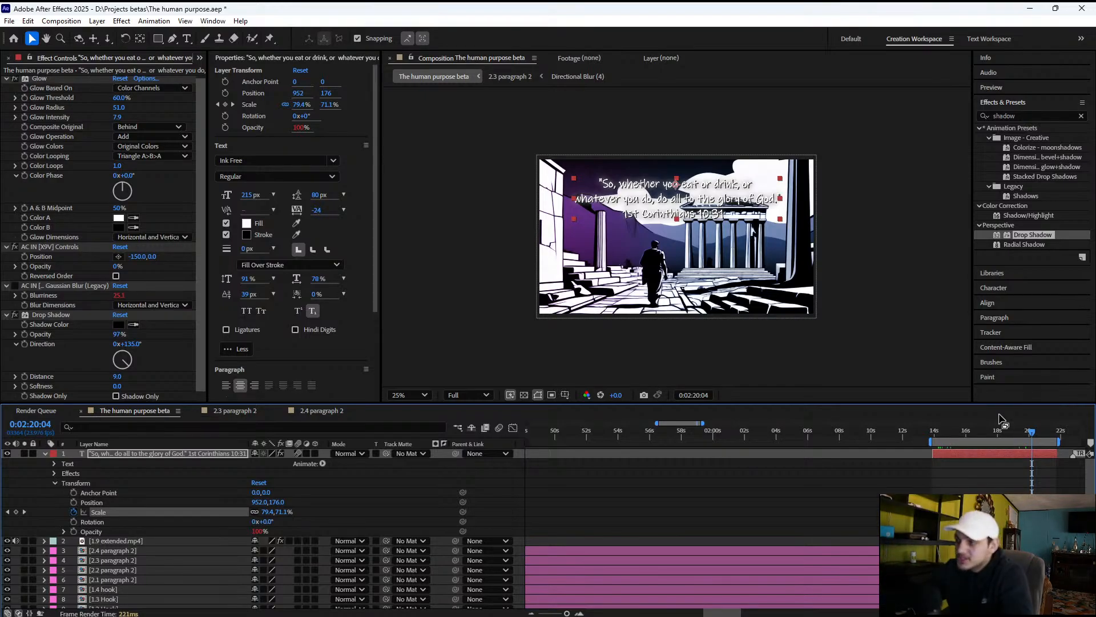
Deselect the verse text and play back the verse section to check its animation
click(732, 522)
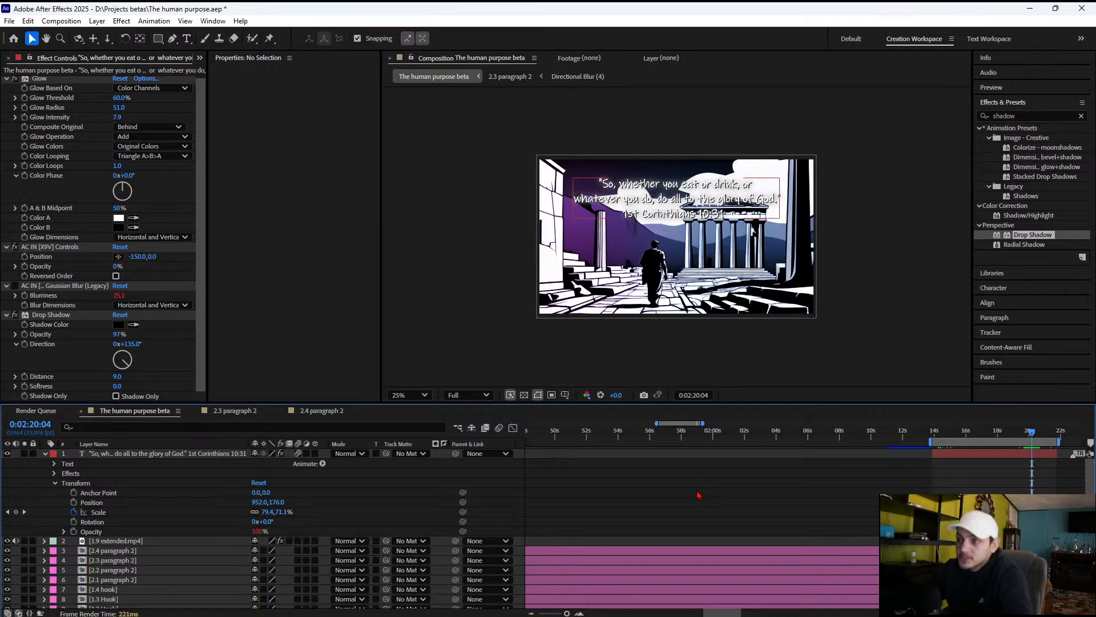
drag(941, 437, 1009, 447)
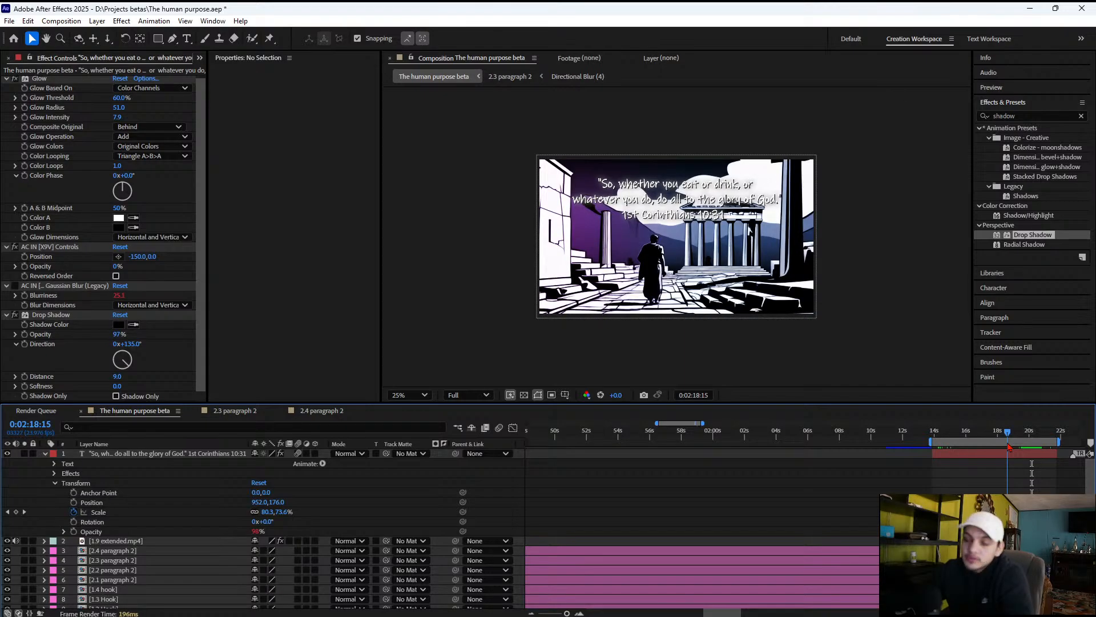
key(space)
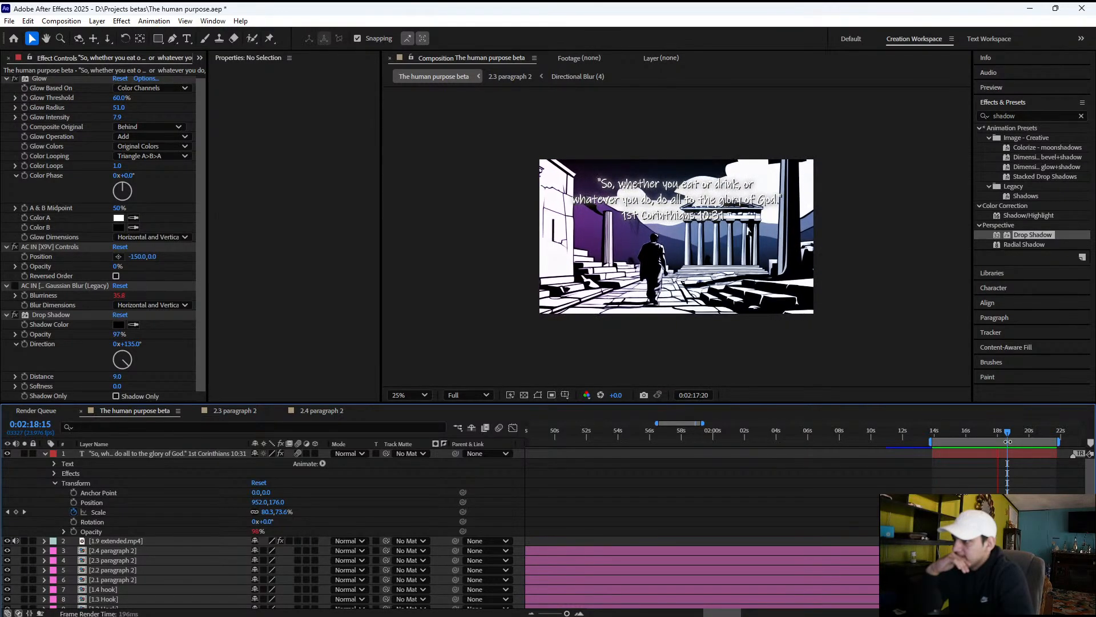
key(space)
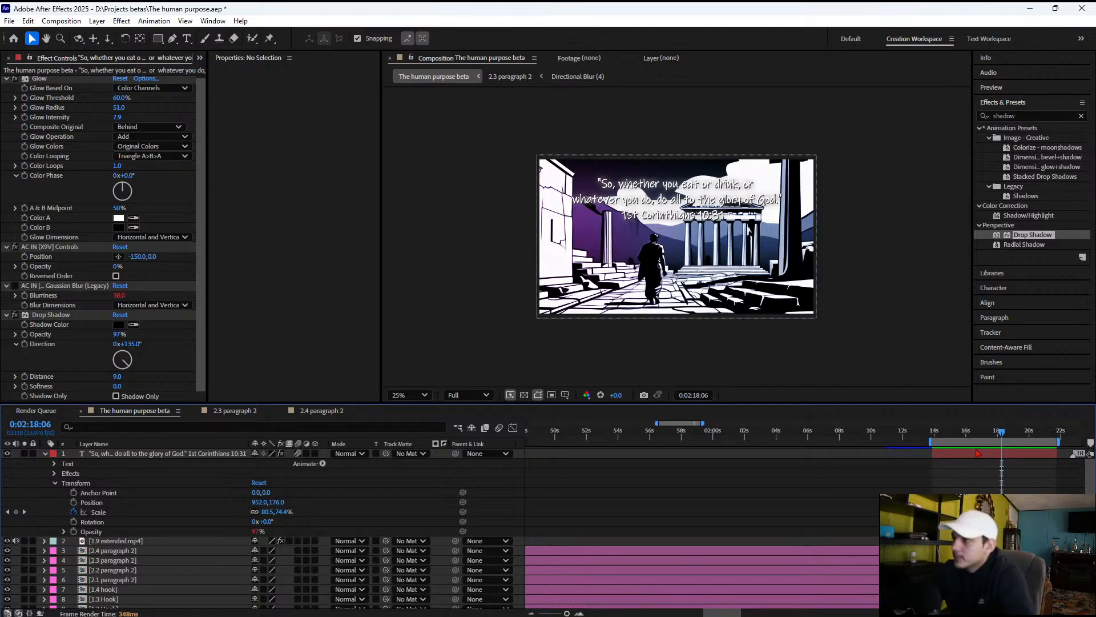
Trim the start of the verse text layer to about 0:02:15 and scrub through the section to check its entrance
click(946, 458)
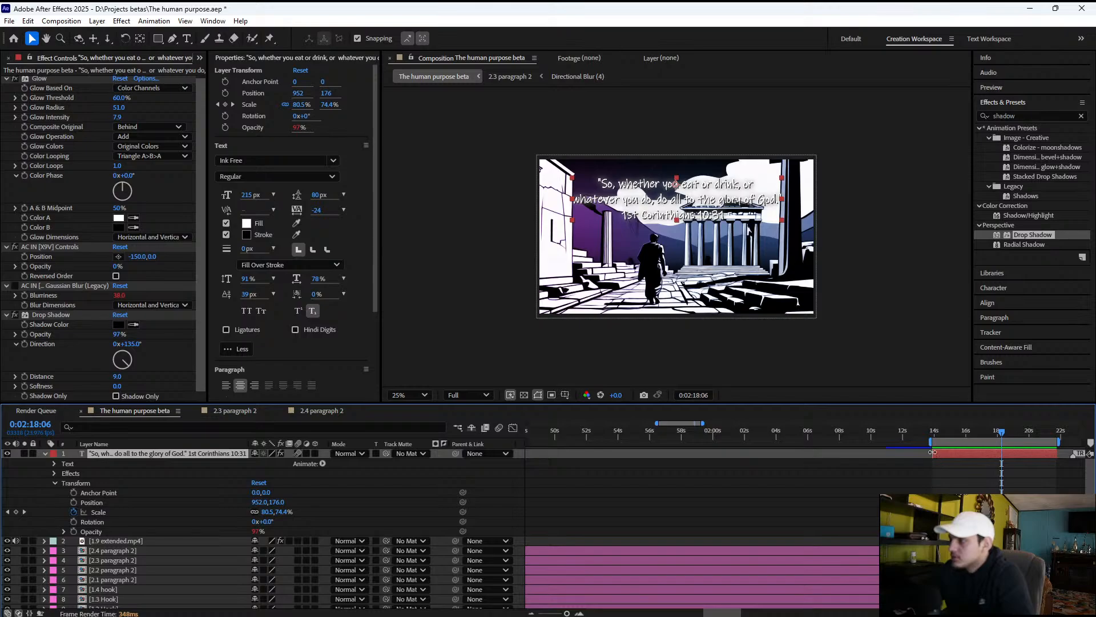
drag(933, 452, 948, 453)
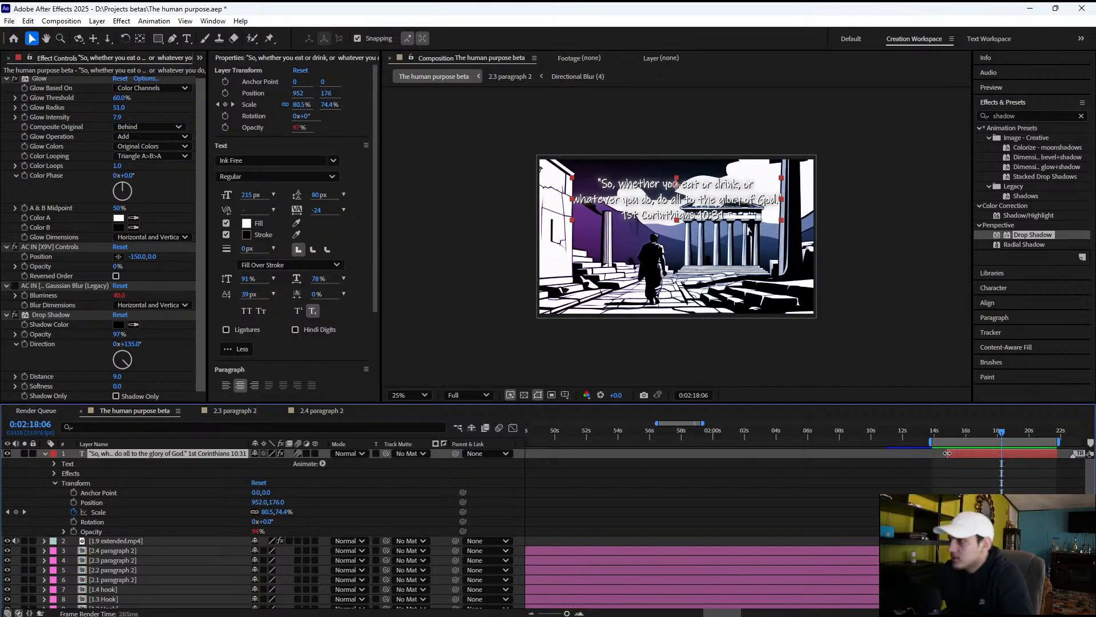
drag(948, 453, 951, 453)
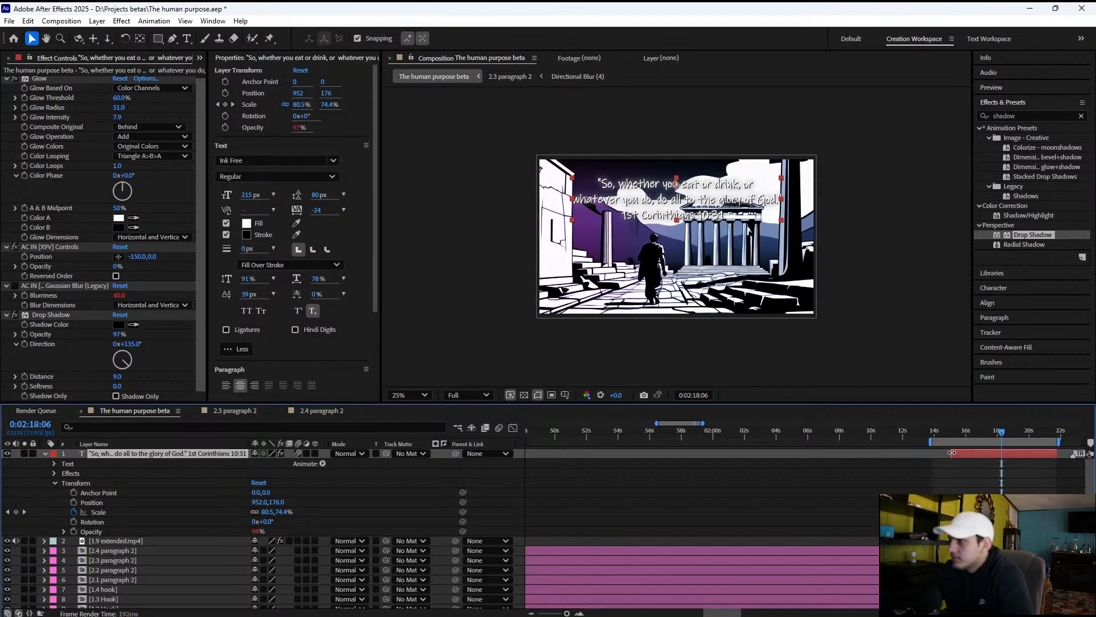
click(937, 434)
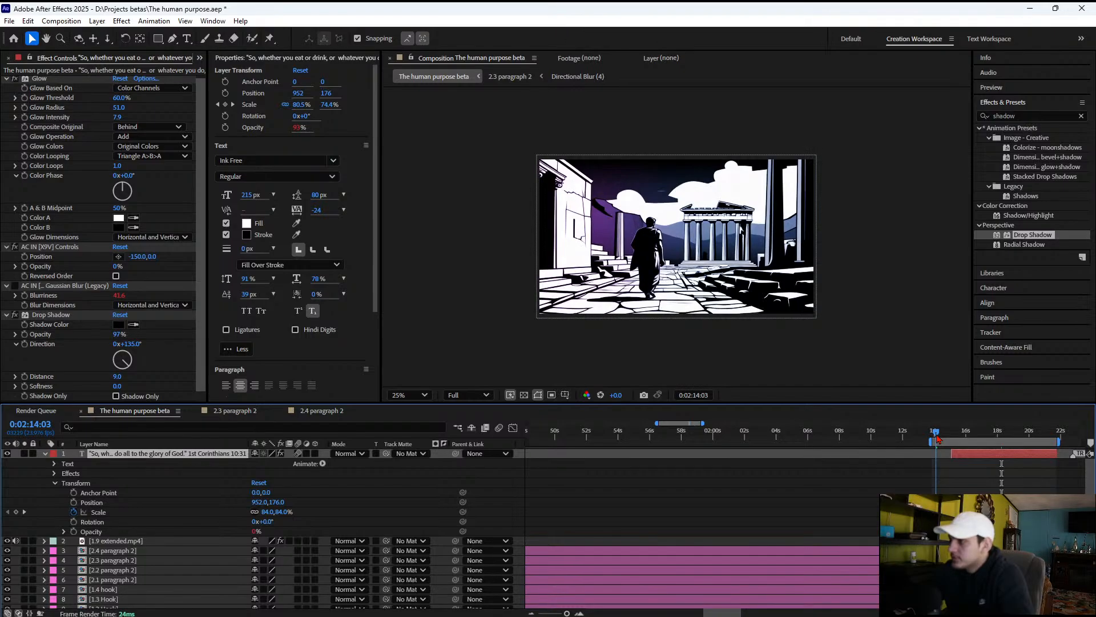
drag(937, 434, 1002, 437)
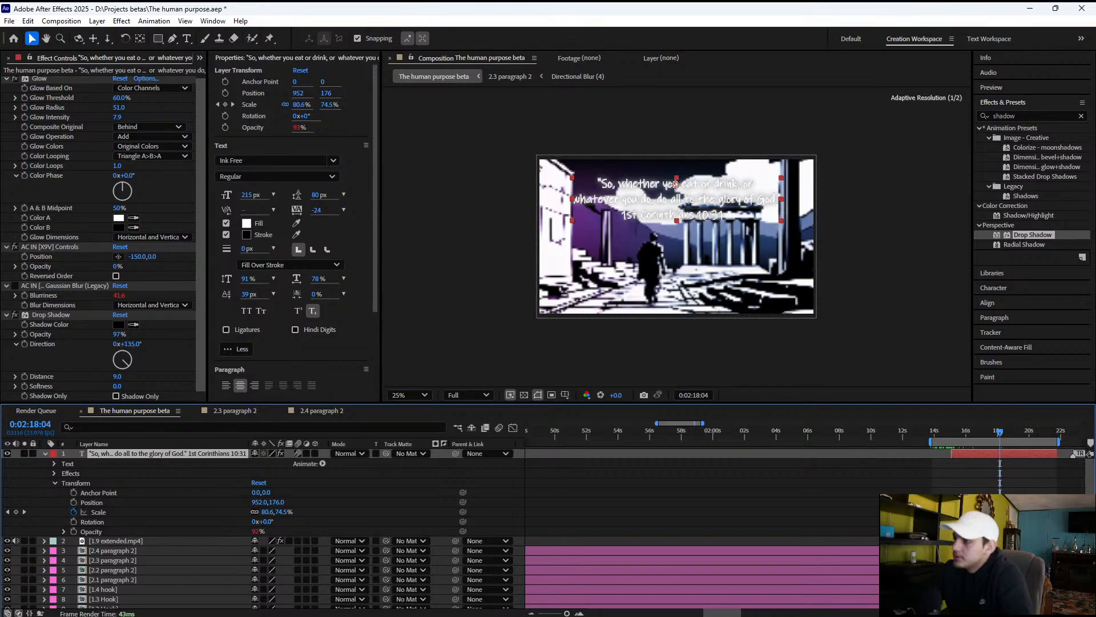
Shift the verse text's Scale animation slightly later, collapse the layer's properties and preview the section
drag(1032, 512, 1026, 512)
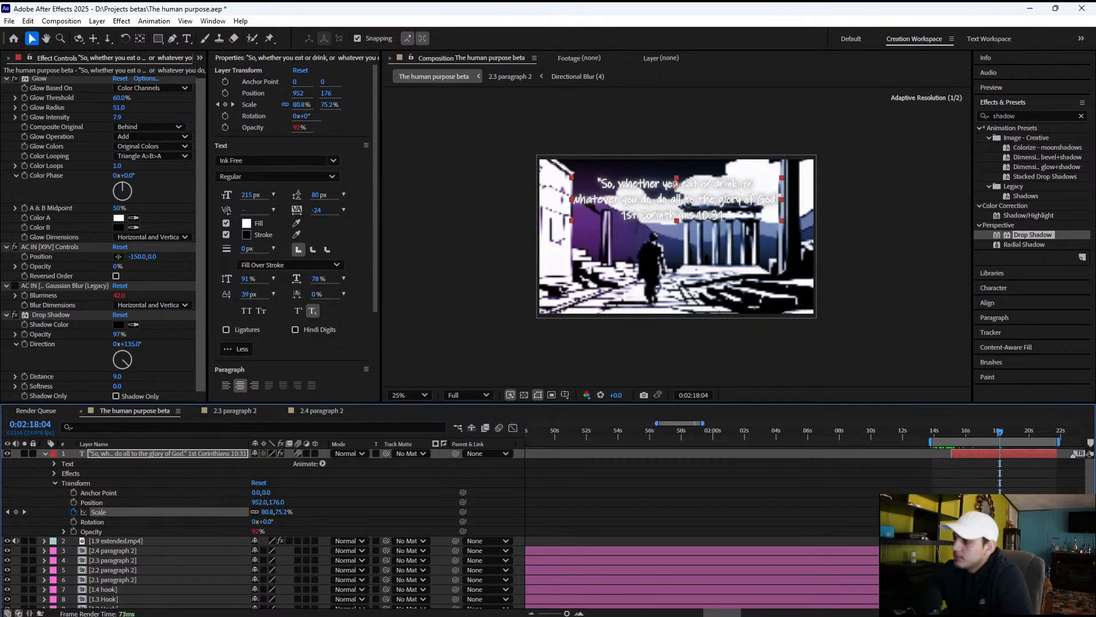
click(44, 454)
drag(936, 432, 985, 431)
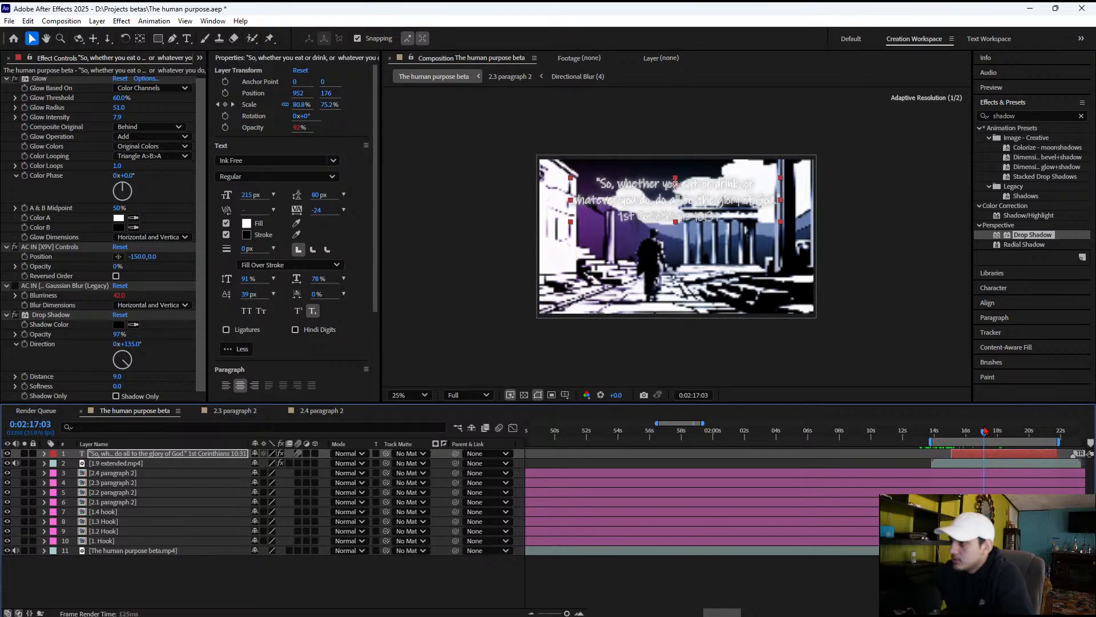
key(space)
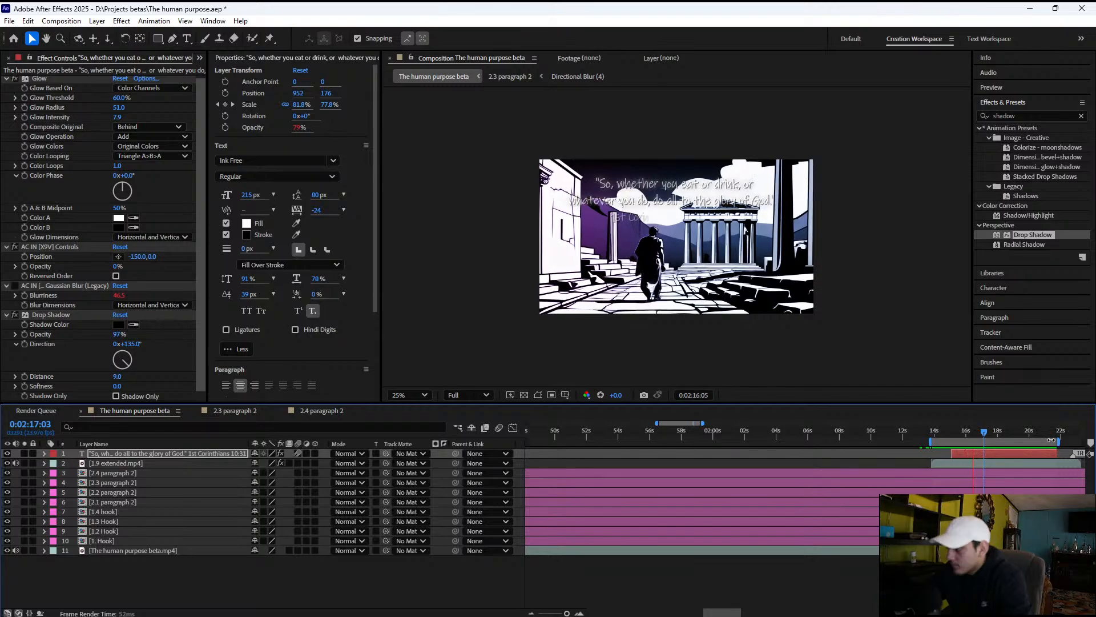
Slide the 1.9 extended.mp4 clip earlier to end just before 0:02:22, and trim its start to just before 0:02:14
drag(977, 430, 1073, 434)
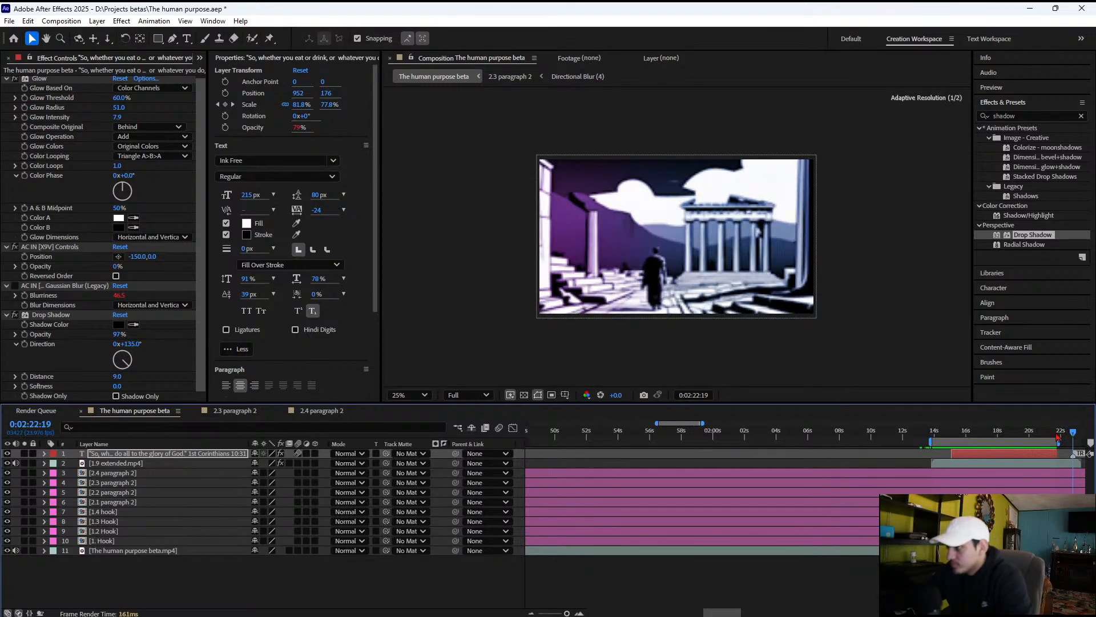
click(980, 464)
drag(980, 470, 969, 467)
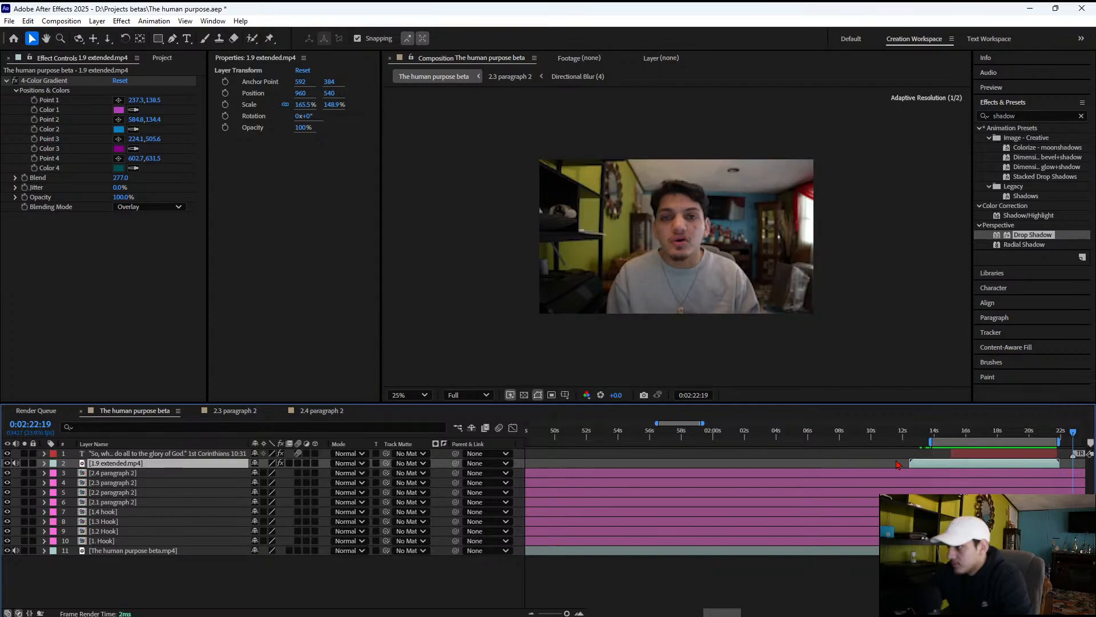
drag(920, 464, 1045, 440)
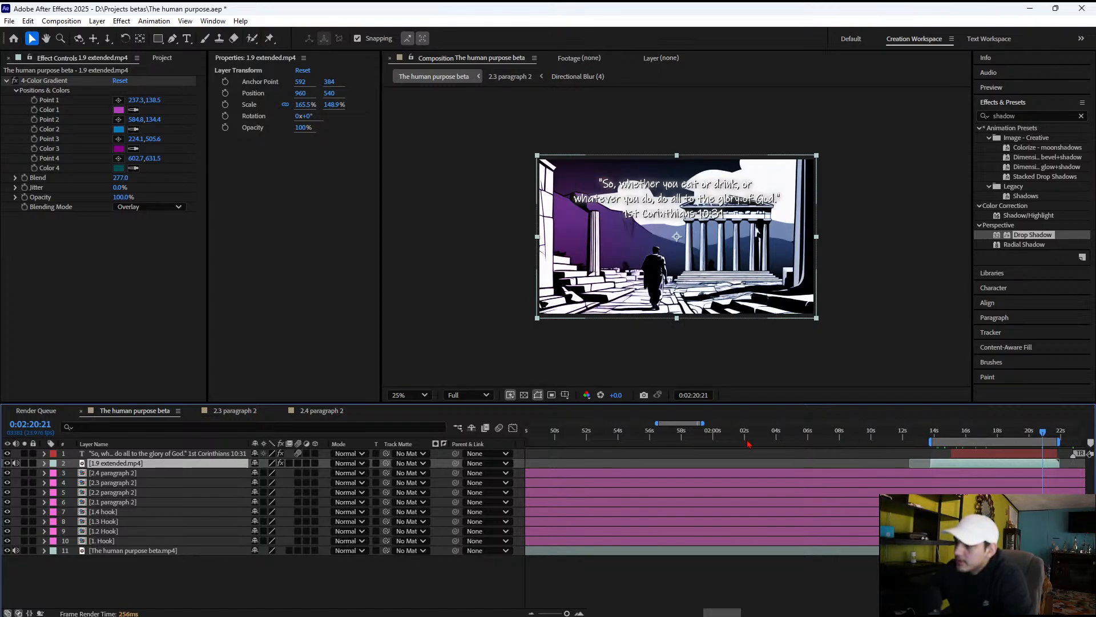
Extend and move the work area to start just before 0:02:22, and preview the footage following the verse clip
drag(682, 428, 929, 445)
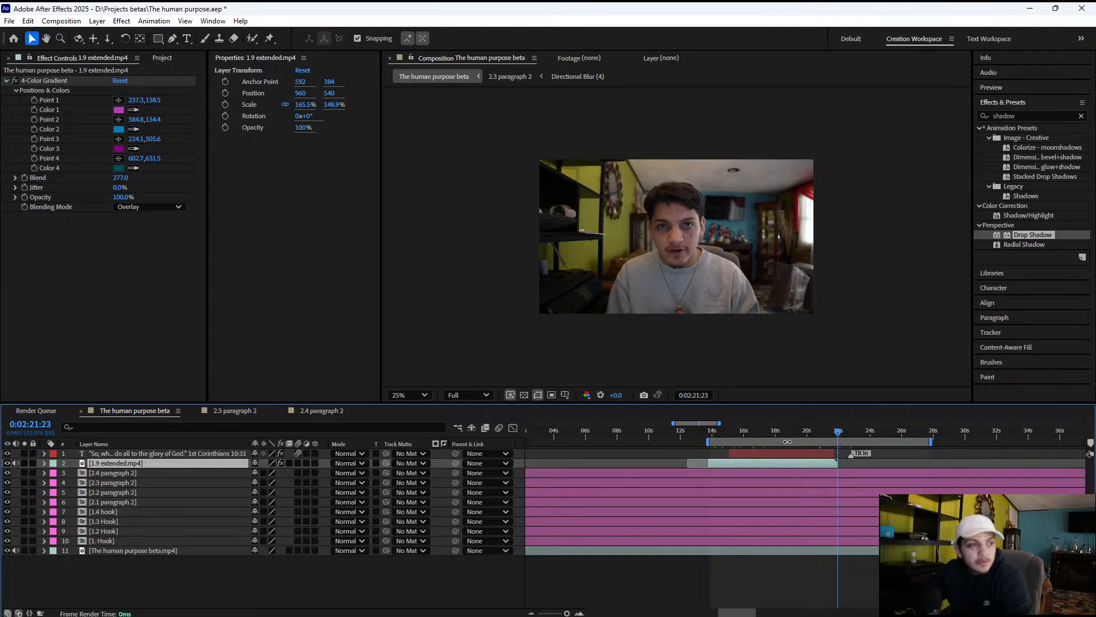
drag(788, 441, 911, 445)
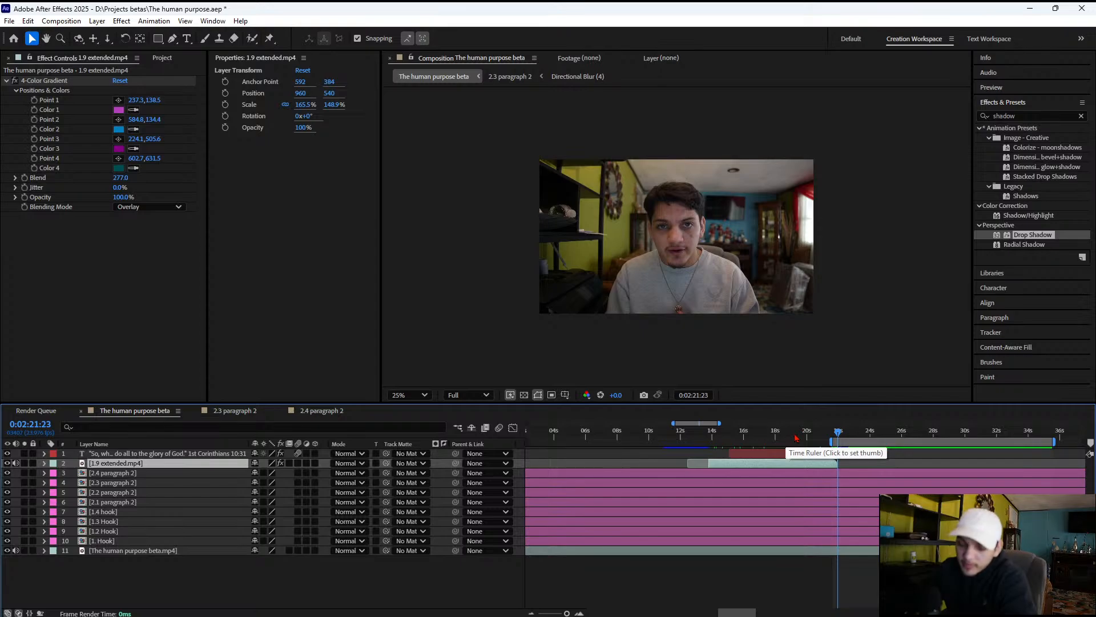
key(space)
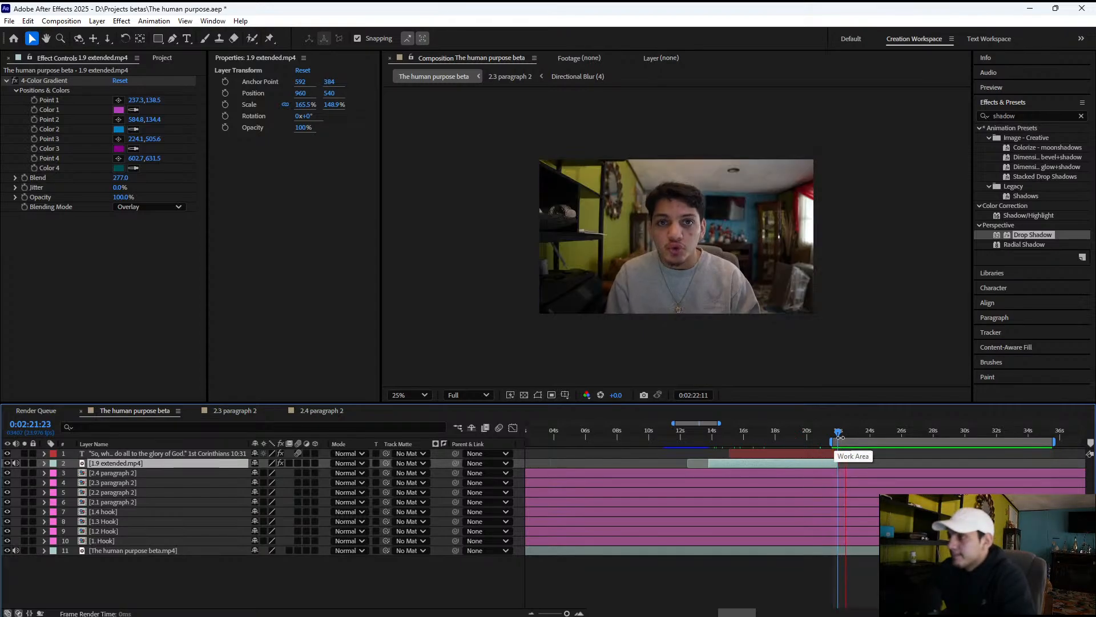
key(space)
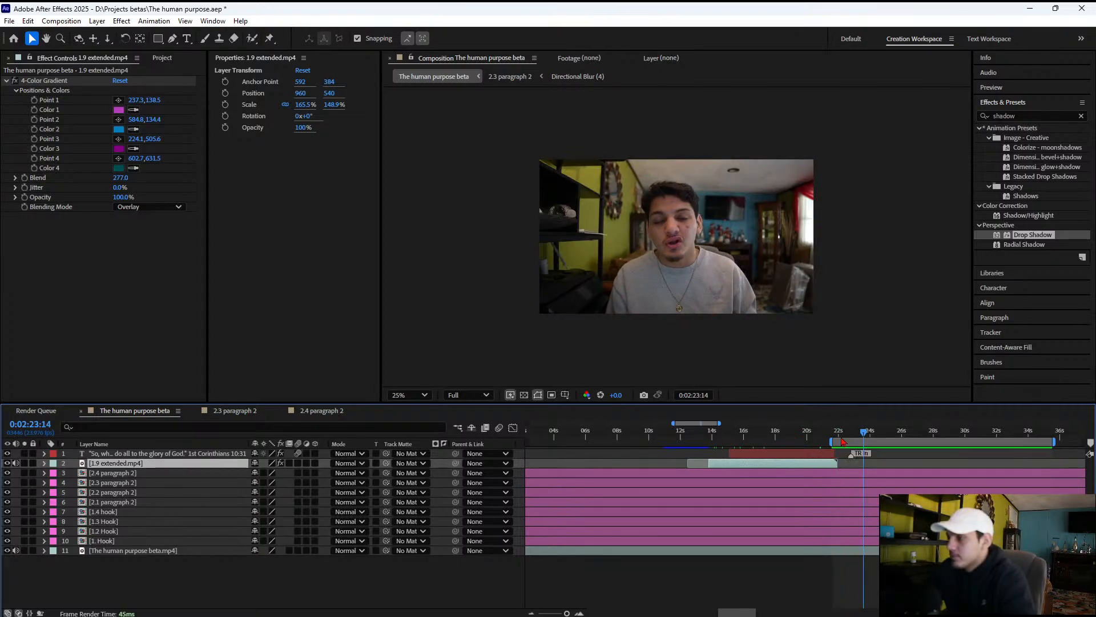
Nudge the 1.9 extended.mp4 clip and the work area slightly earlier, and preview the cut at the clip's end
click(842, 441)
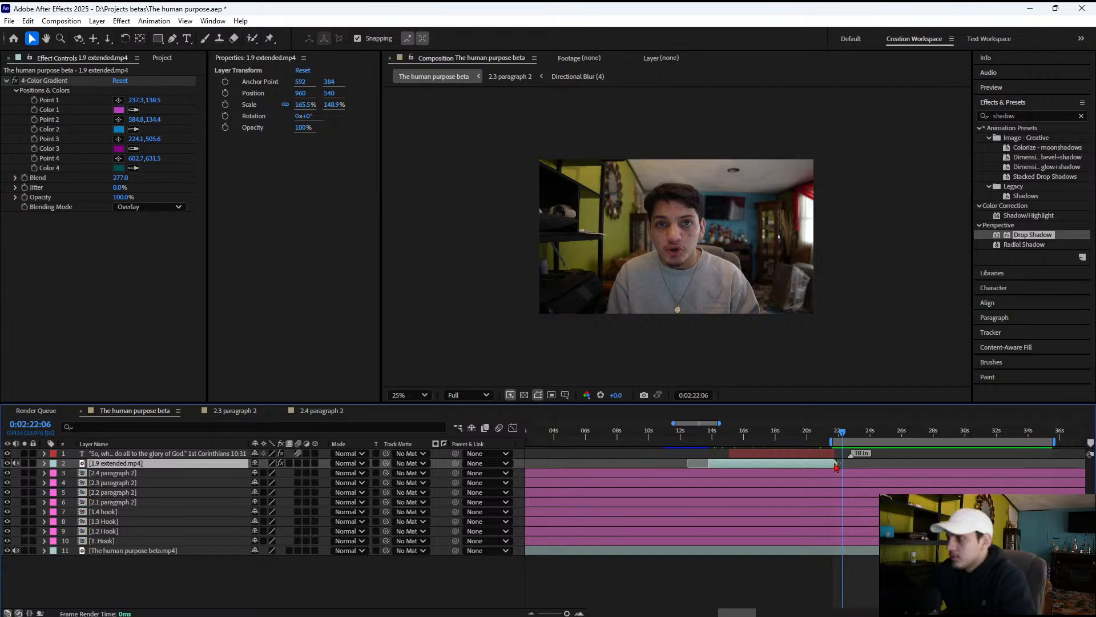
drag(833, 467, 830, 466)
key(space)
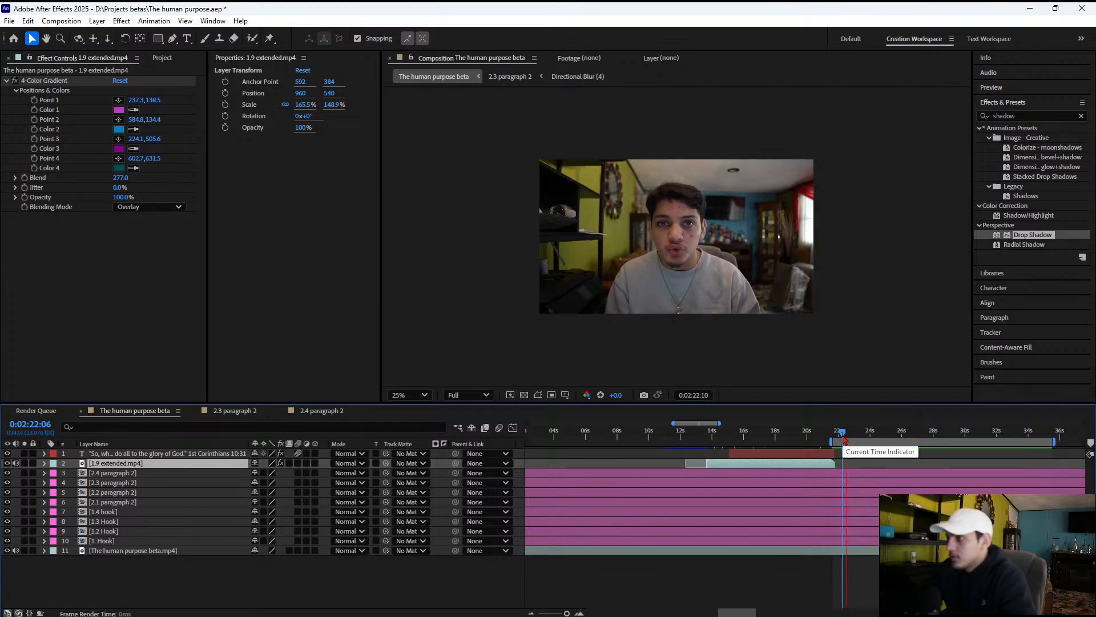
drag(836, 441, 829, 434)
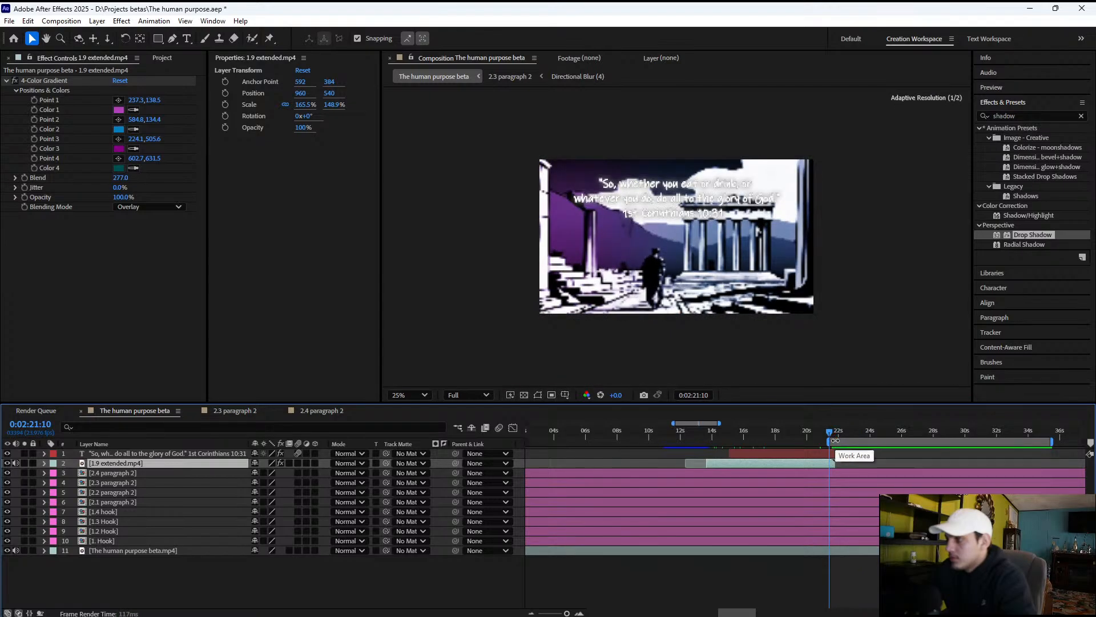
key(space)
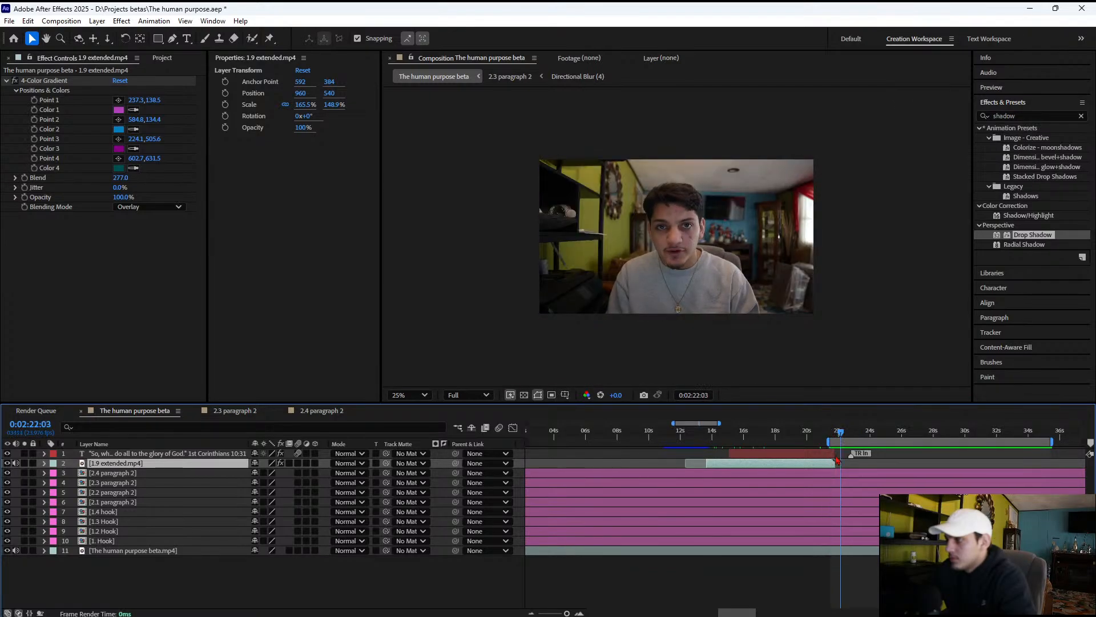
Trim the ends of the verse text layer and the 1.9 extended.mp4 clip slightly earlier, just before 0:02:22, and start a preview
key(space)
key(space)
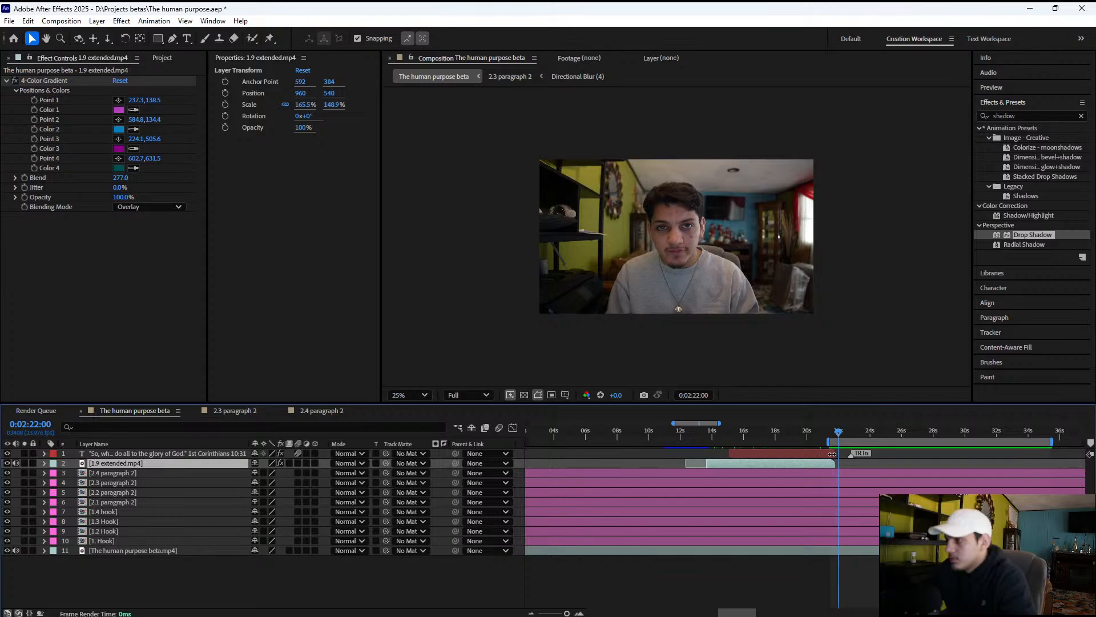
click(831, 453)
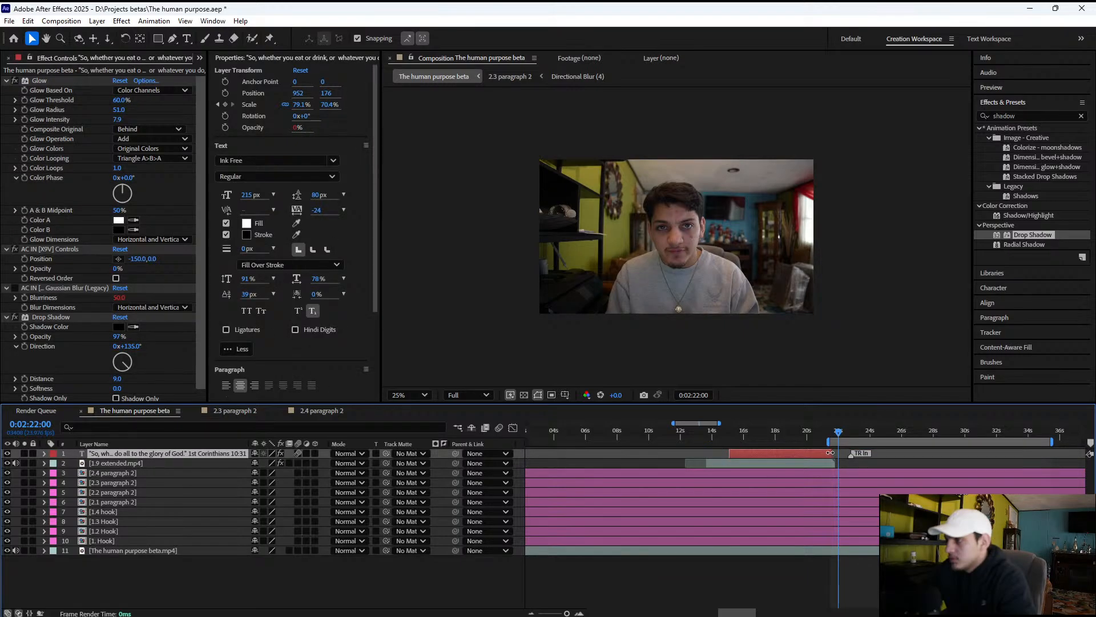
click(835, 462)
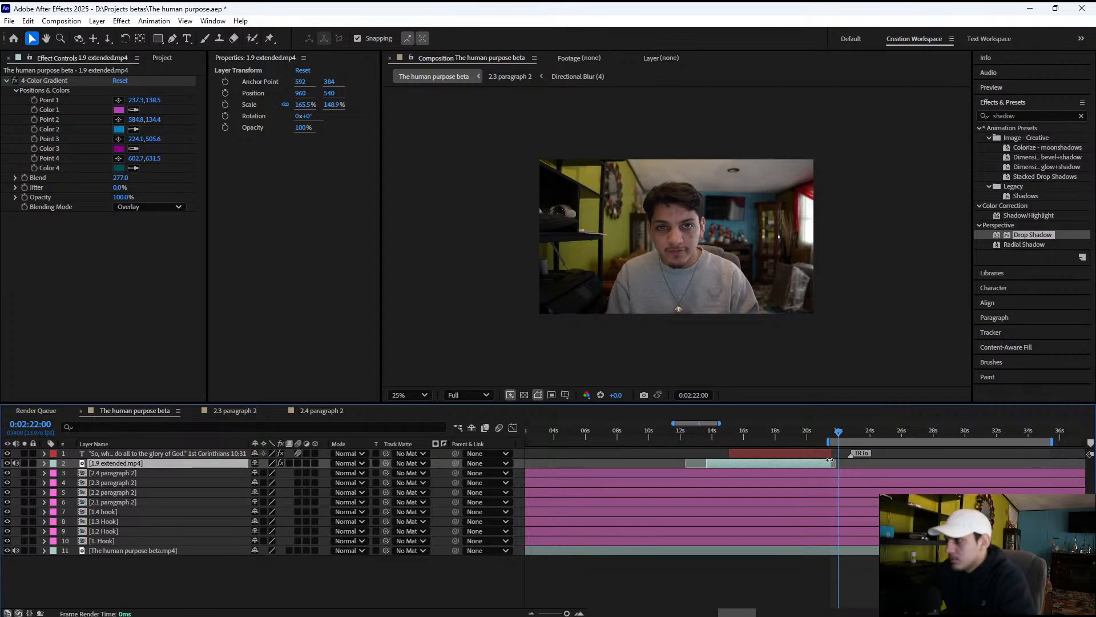
key(space)
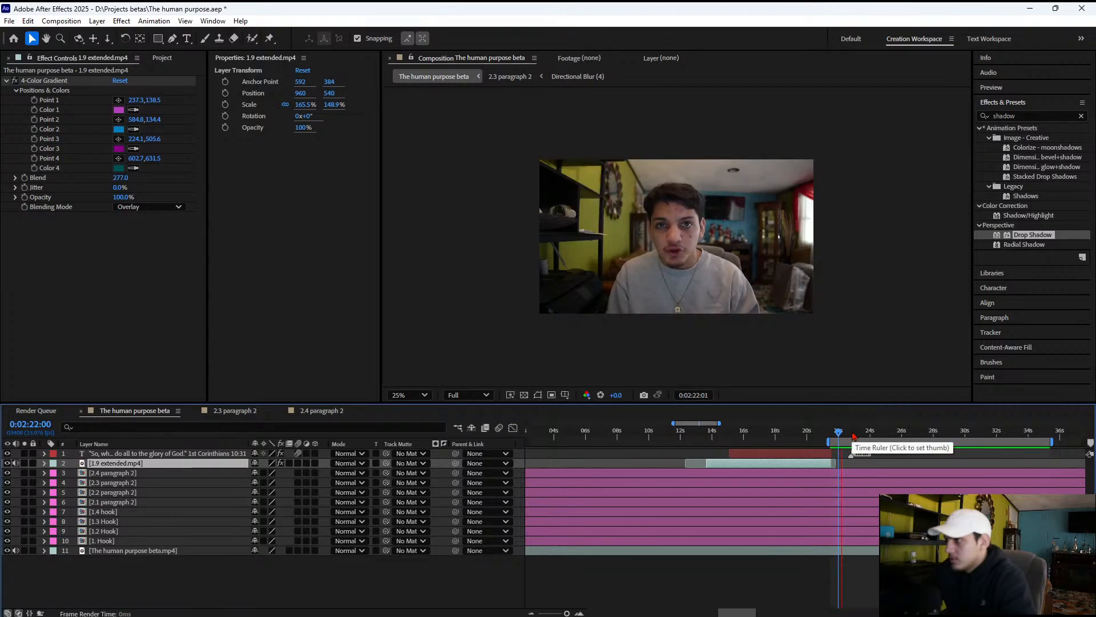
Examine the frames around 0:02:21:13 where the verse clip cuts to the talking footage
click(831, 437)
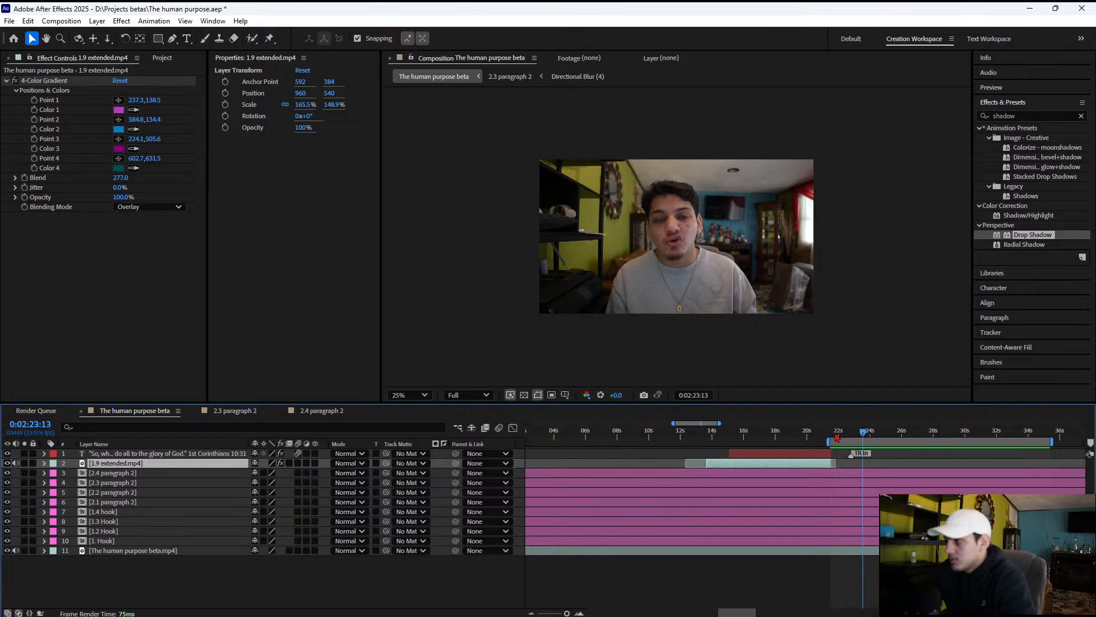
drag(831, 437, 835, 465)
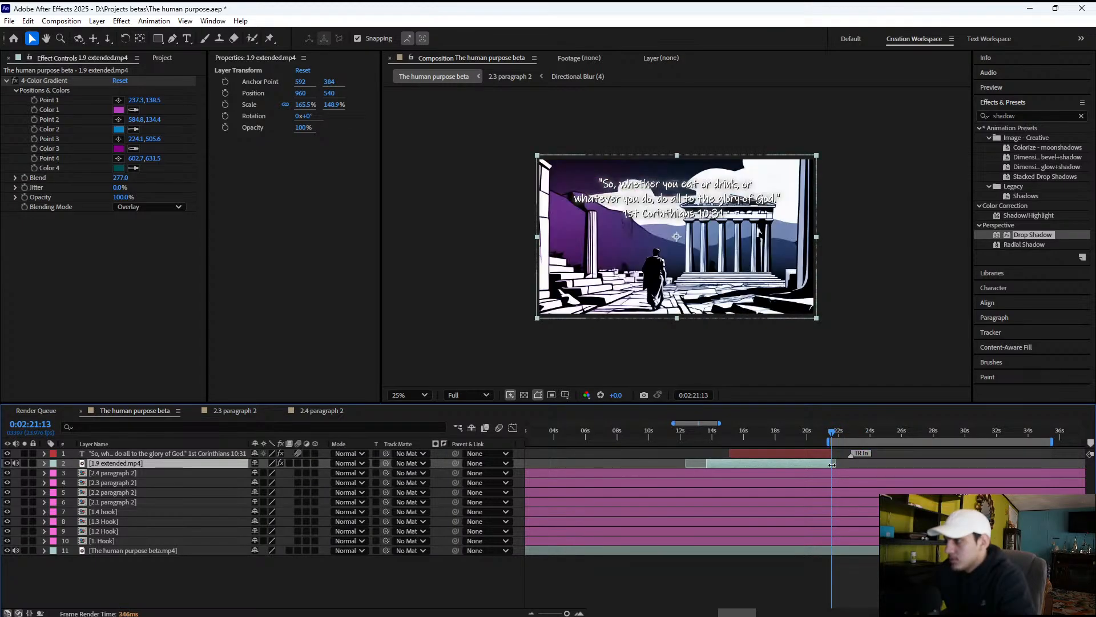
click(836, 434)
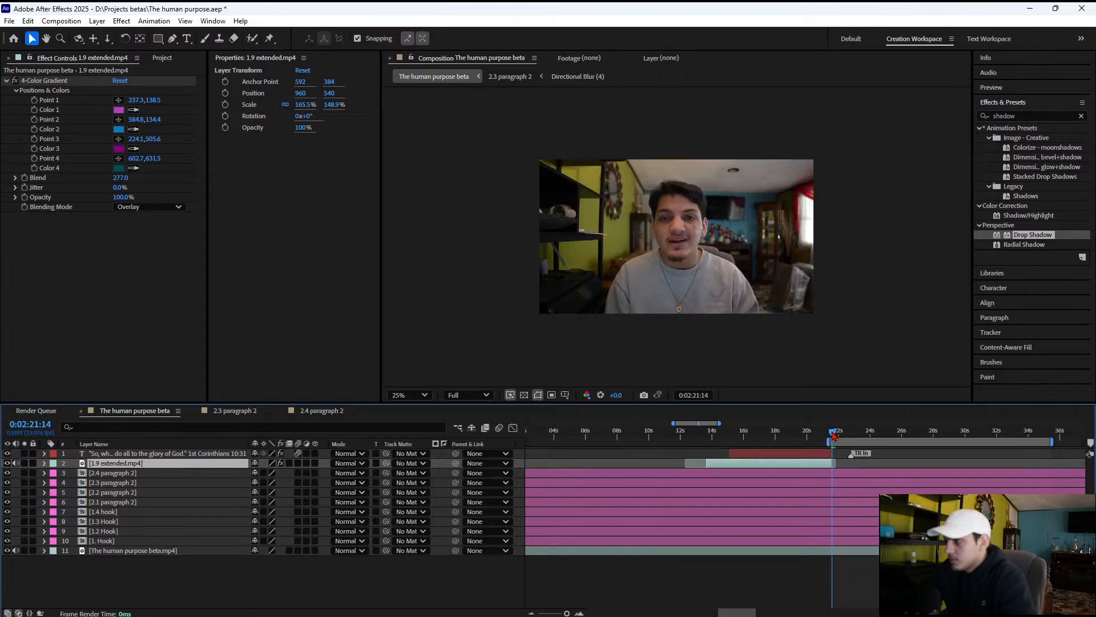
key(Page_Up)
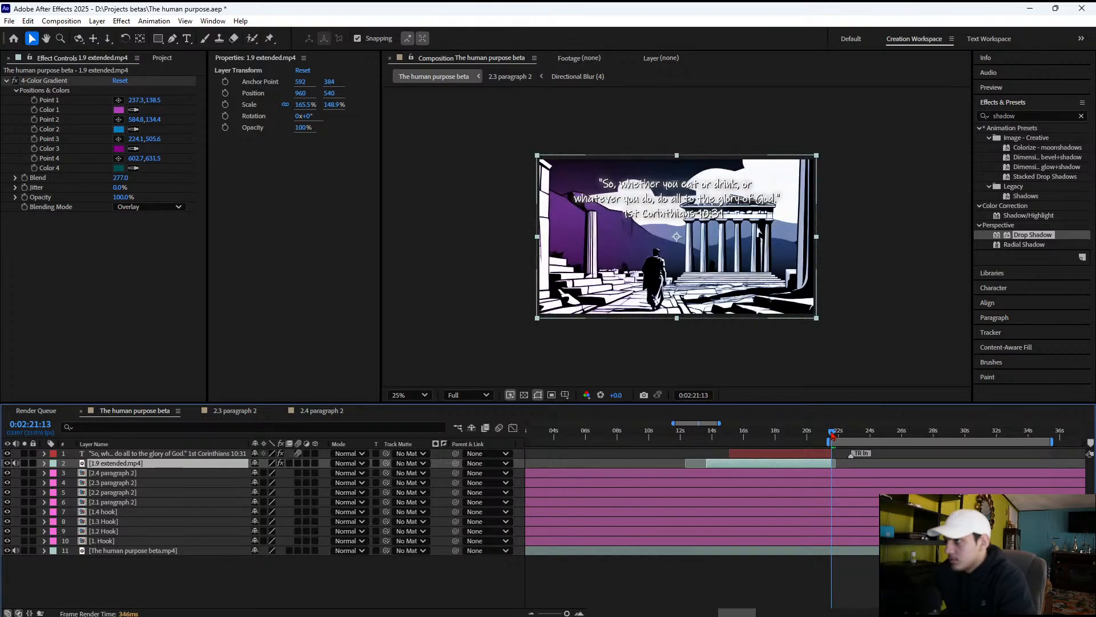
drag(832, 435, 836, 433)
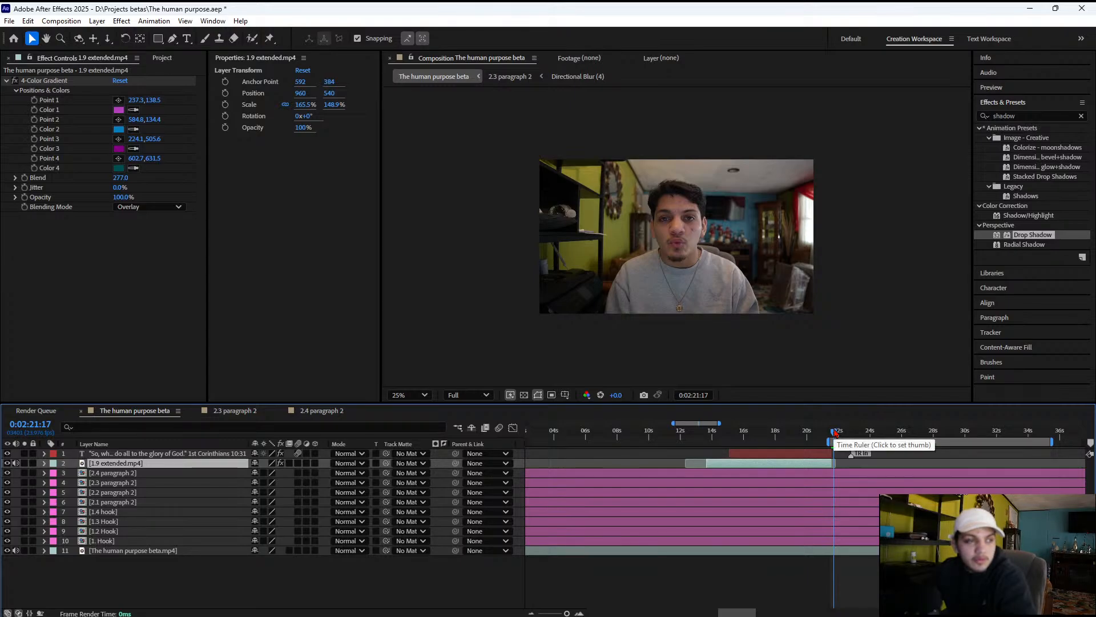
Preview the talking footage following the verse clip from 0:02:21:17, and save the project
key(space)
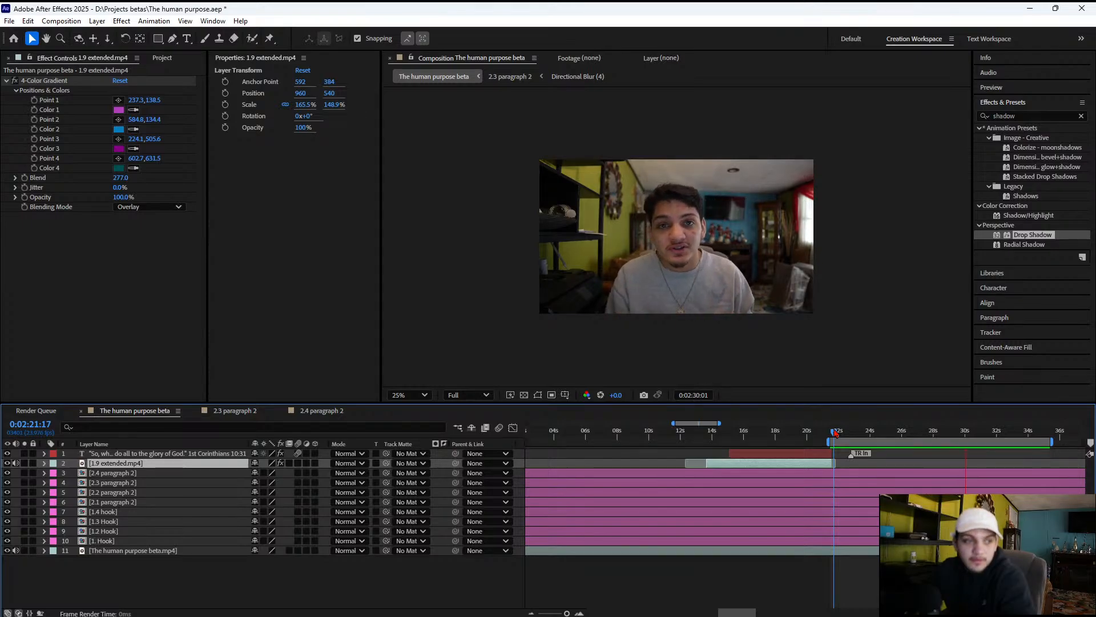
key(space)
key(space)
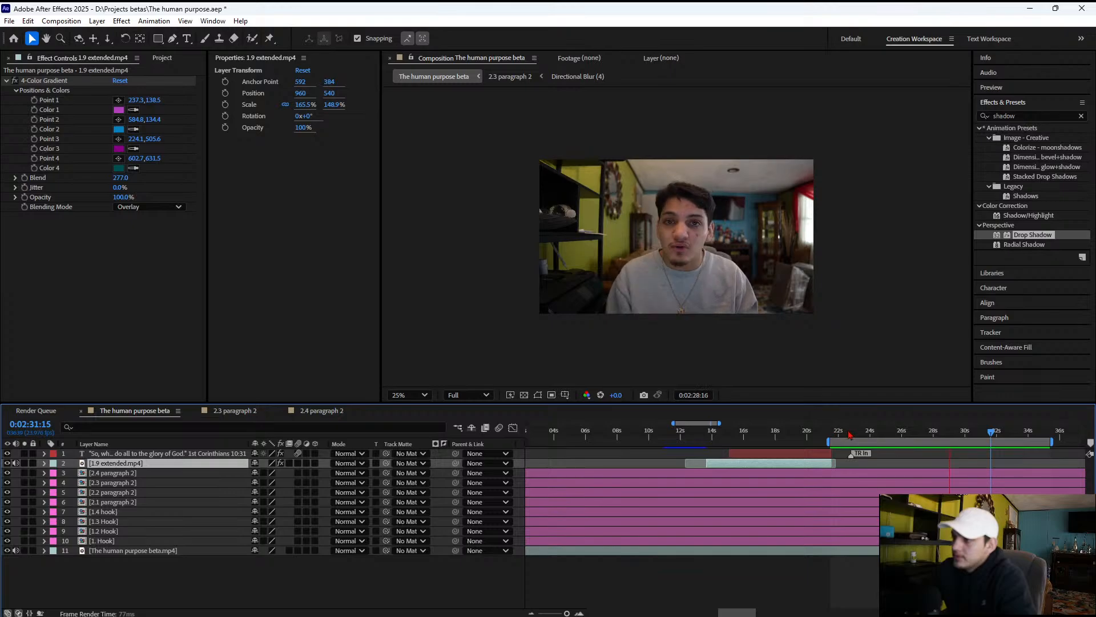
key(space)
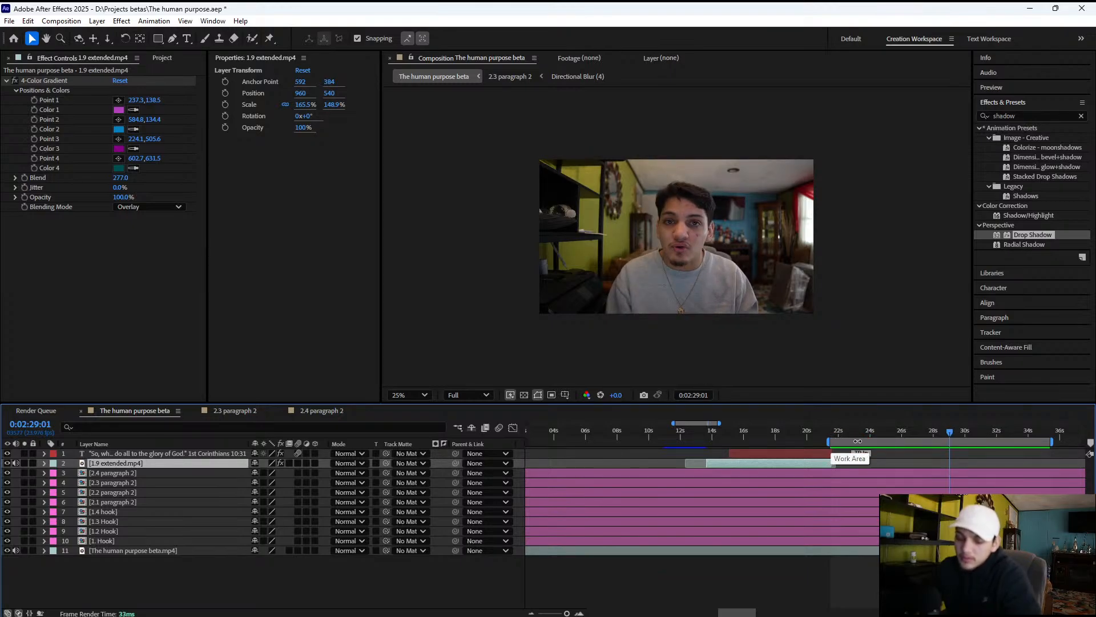
key(ctrl+s)
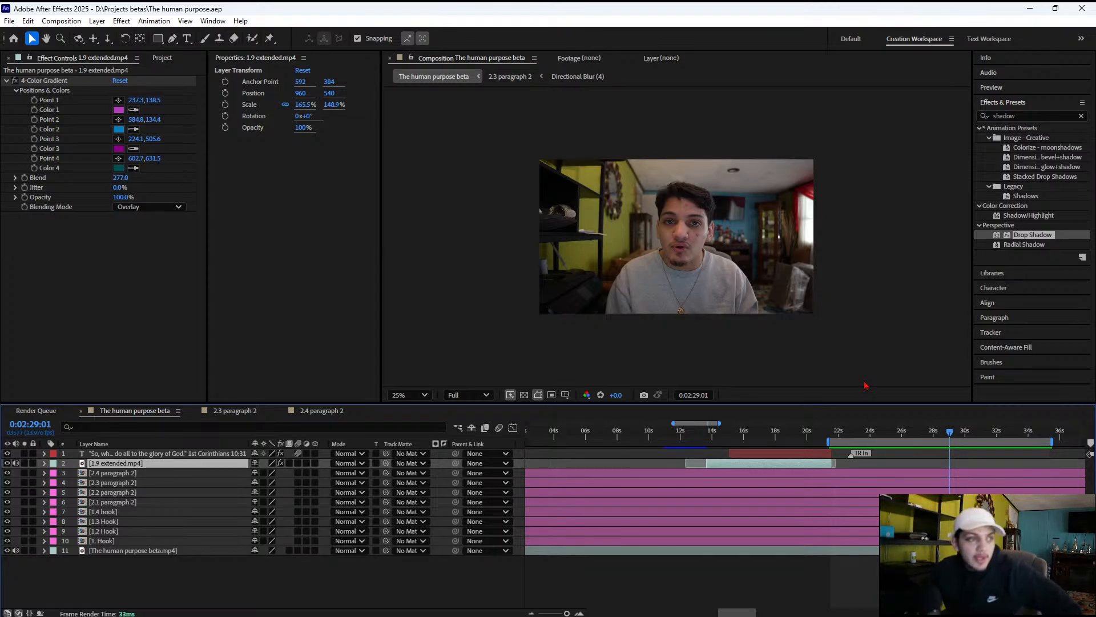
Move the work area to start at 0:02:29:01, and preview the talking footage up to 0:02:32:03
mouse_move(828, 616)
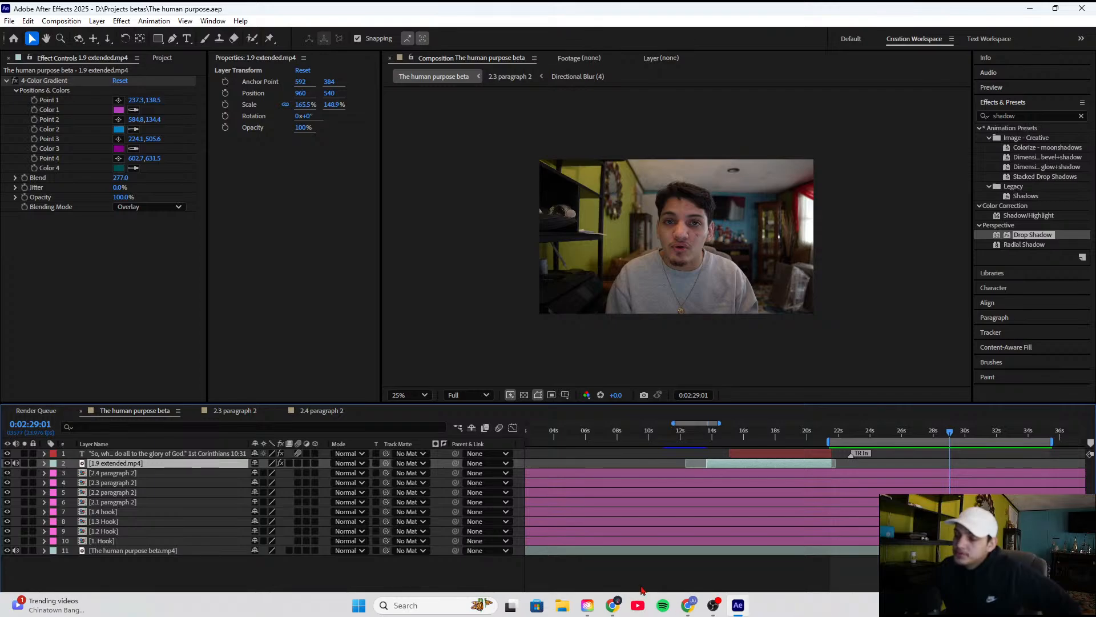
mouse_move(713, 607)
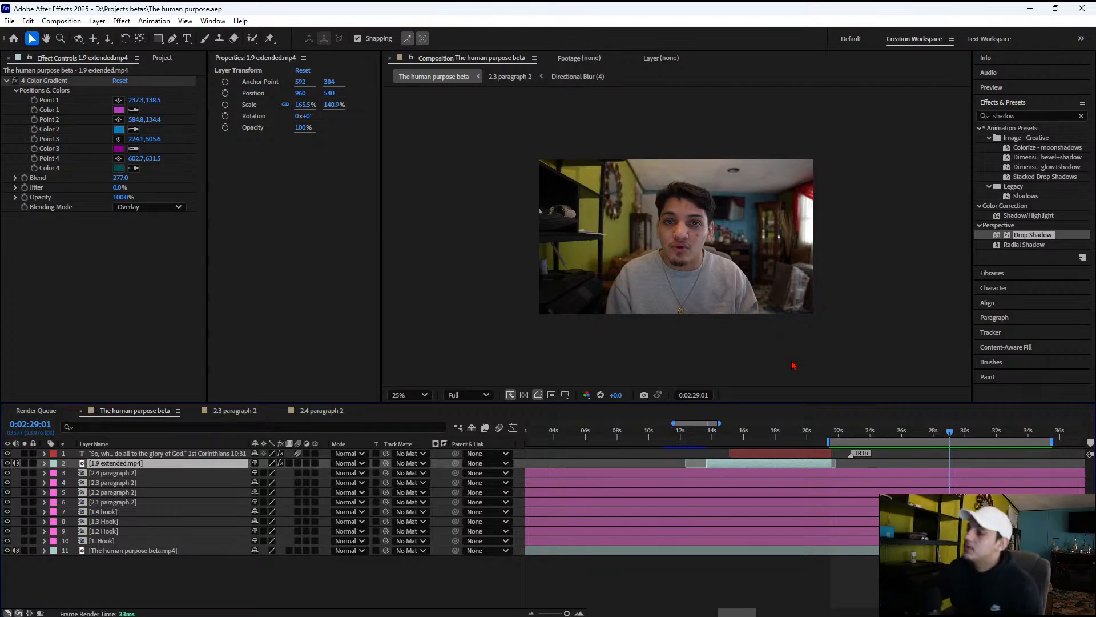
key(space)
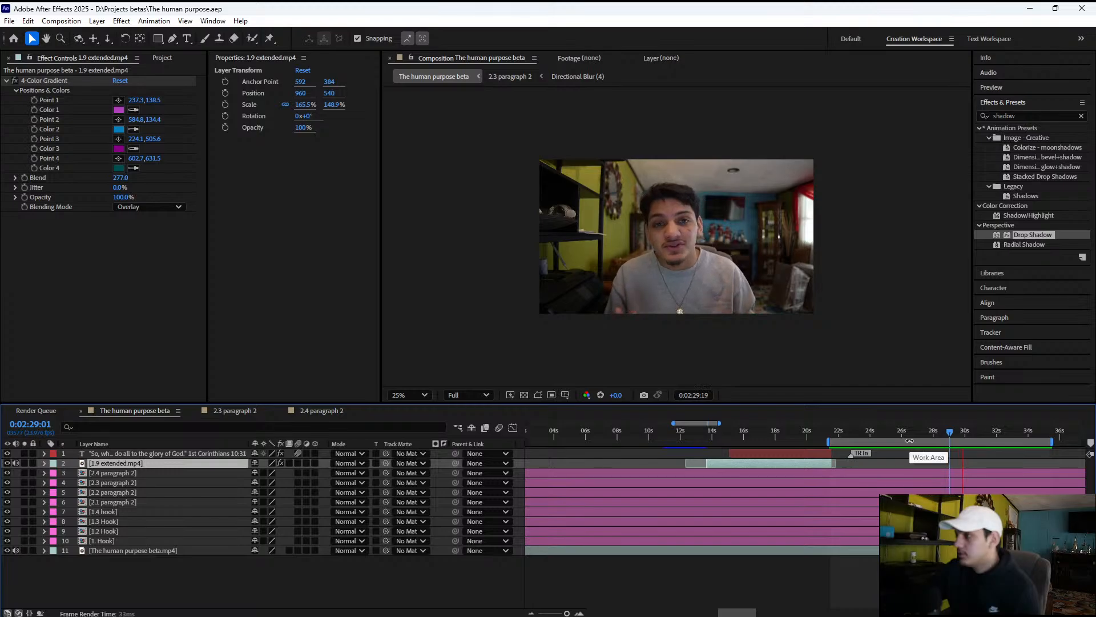
drag(914, 443, 1030, 439)
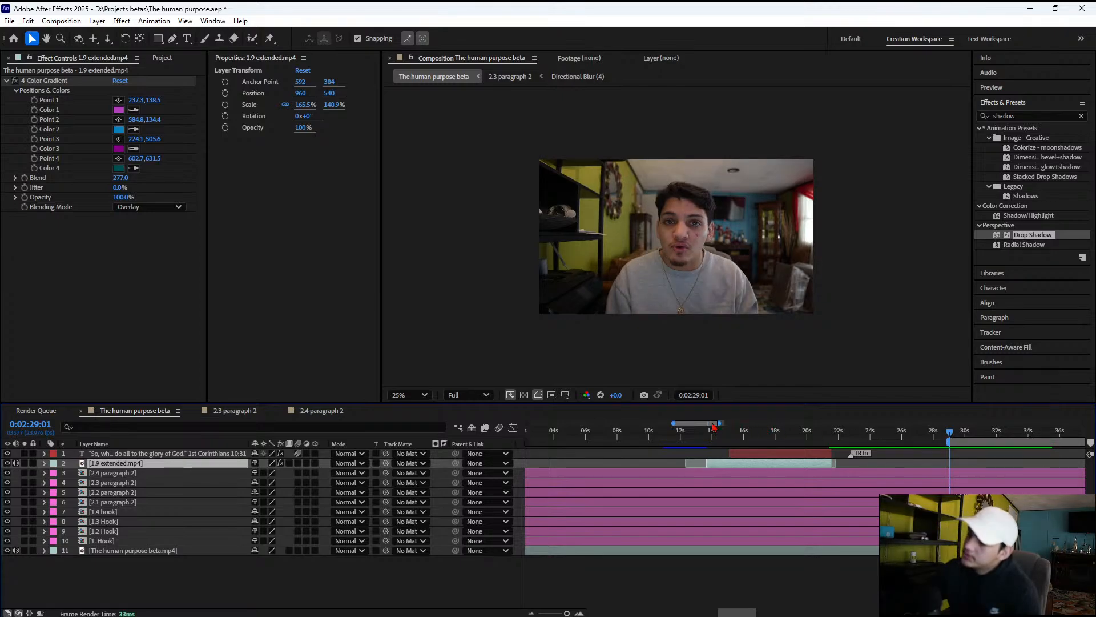
key(space)
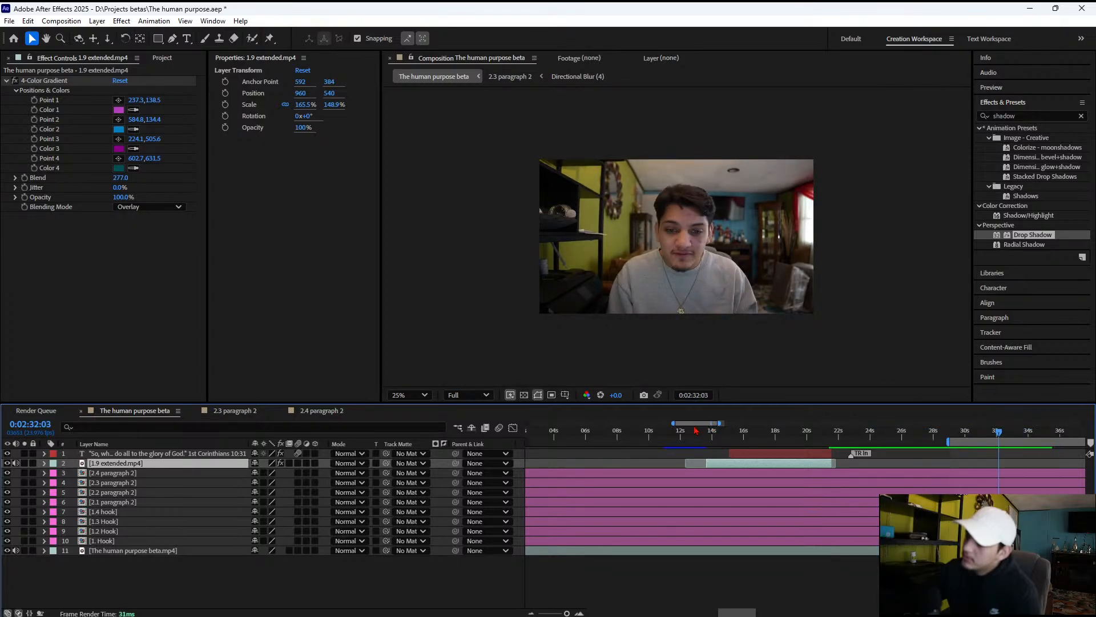
drag(695, 429, 718, 426)
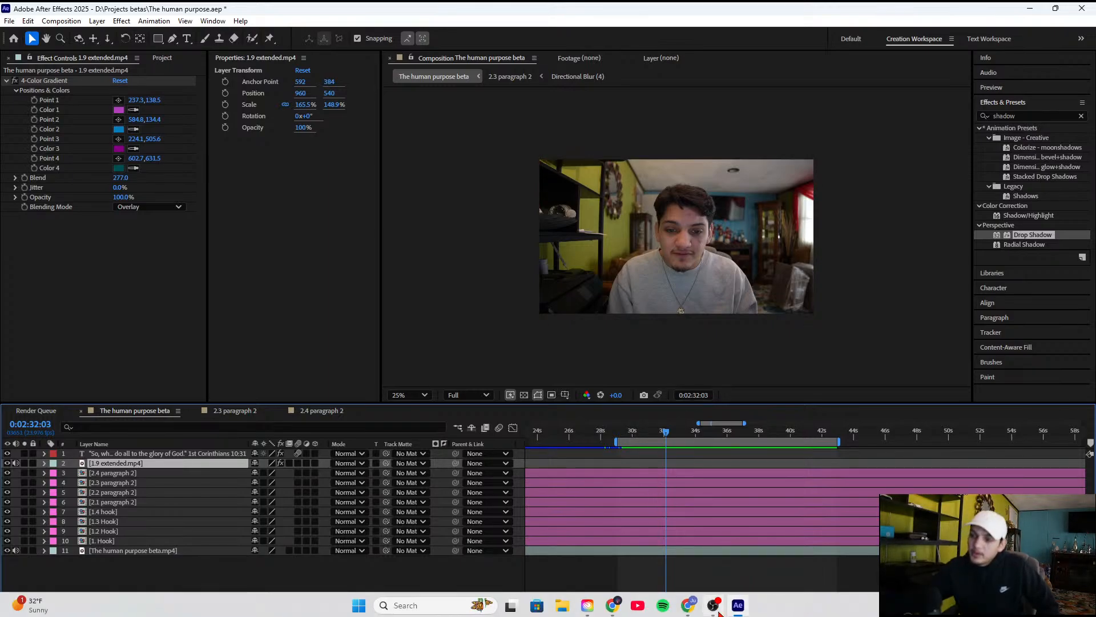
Switch to OBS to access the live stream controls
click(716, 606)
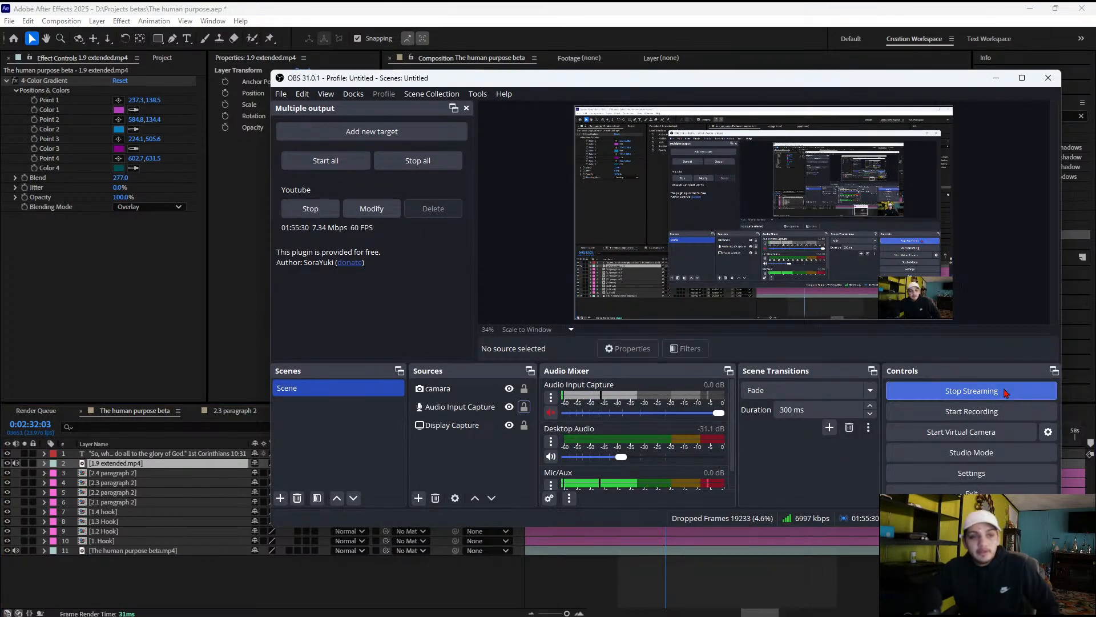